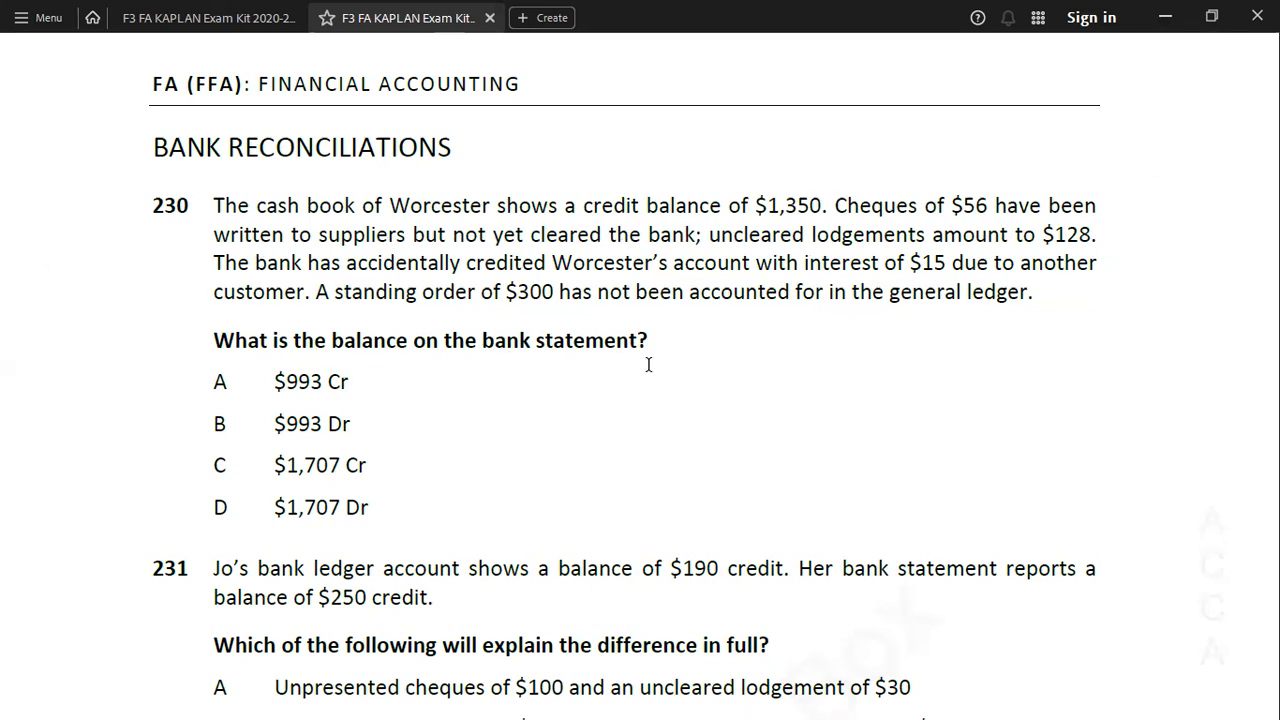
Switch to the Excel bank reconciliation workbook and review the blank question 230 bank account and reconciliation statement.
key(alt+Tab)
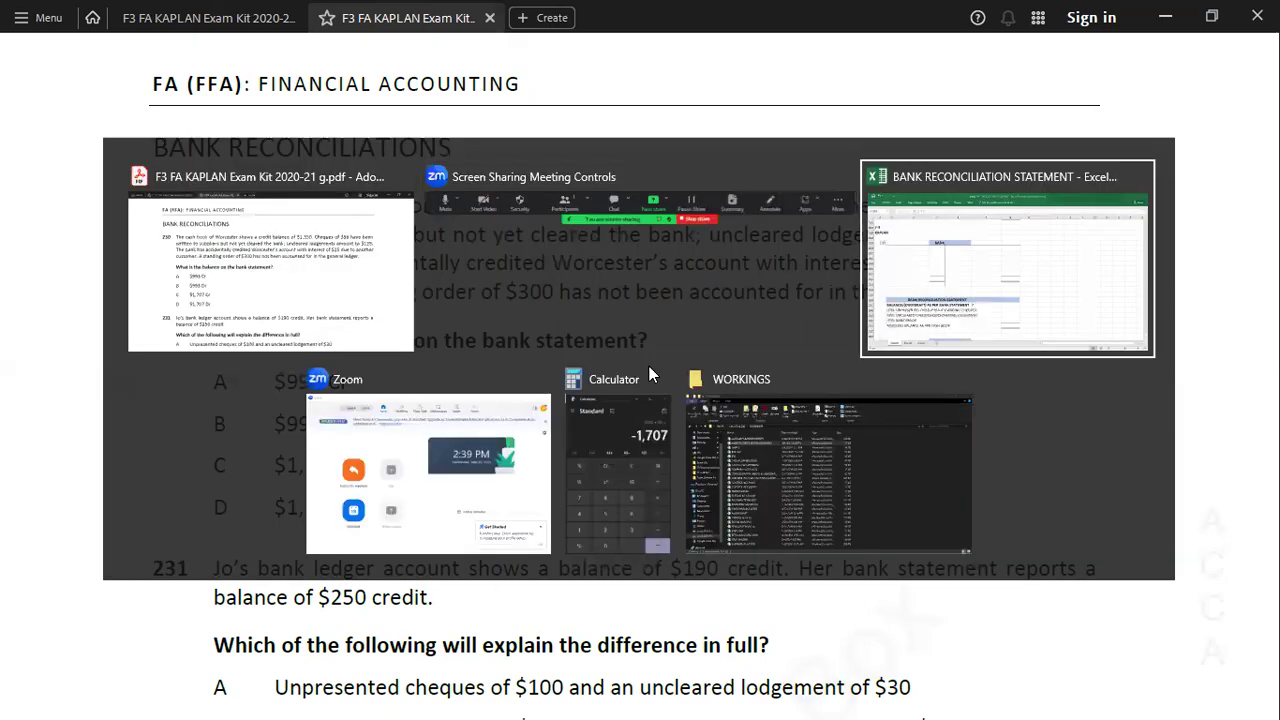
key(Down)
key(Down)
key(Down)
key(Down)
key(Down)
key(Down)
key(Down)
key(Down)
key(Down)
key(Down)
key(Down)
key(Down)
key(Down)
key(Down)
key(Down)
key(Down)
key(Down)
key(Down)
key(Down)
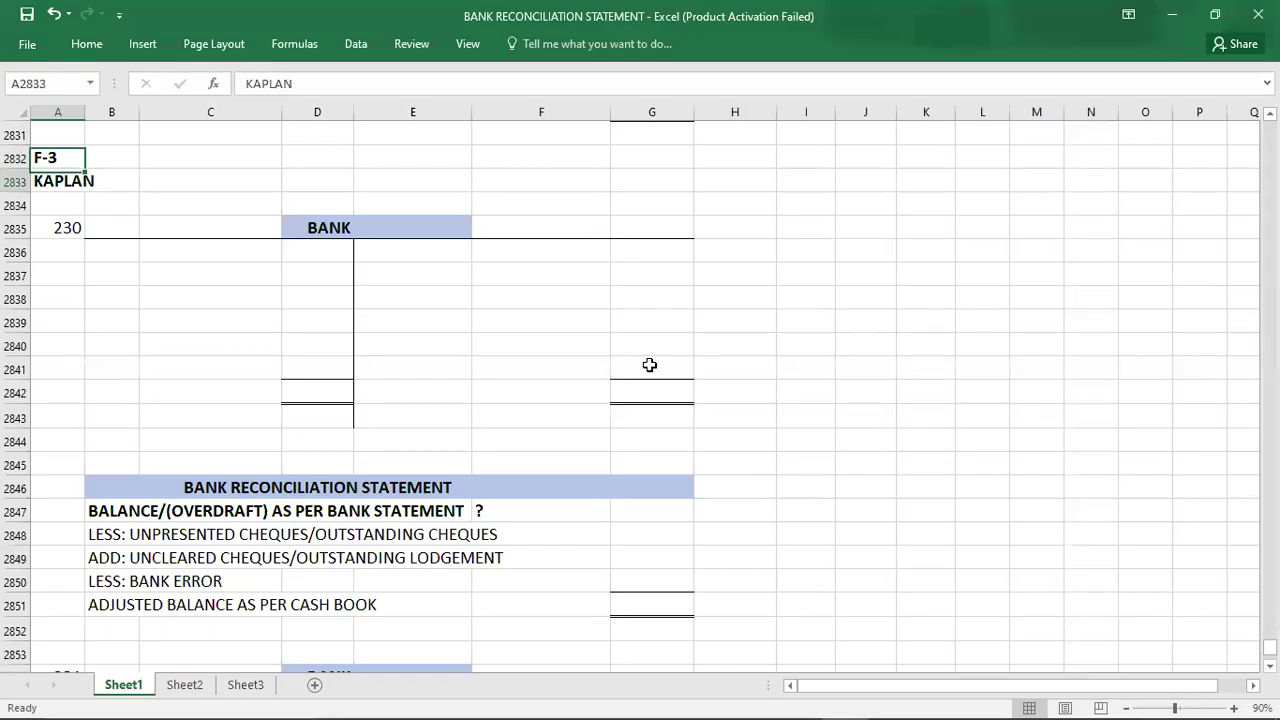
key(Down)
key(Down)
key(Down)
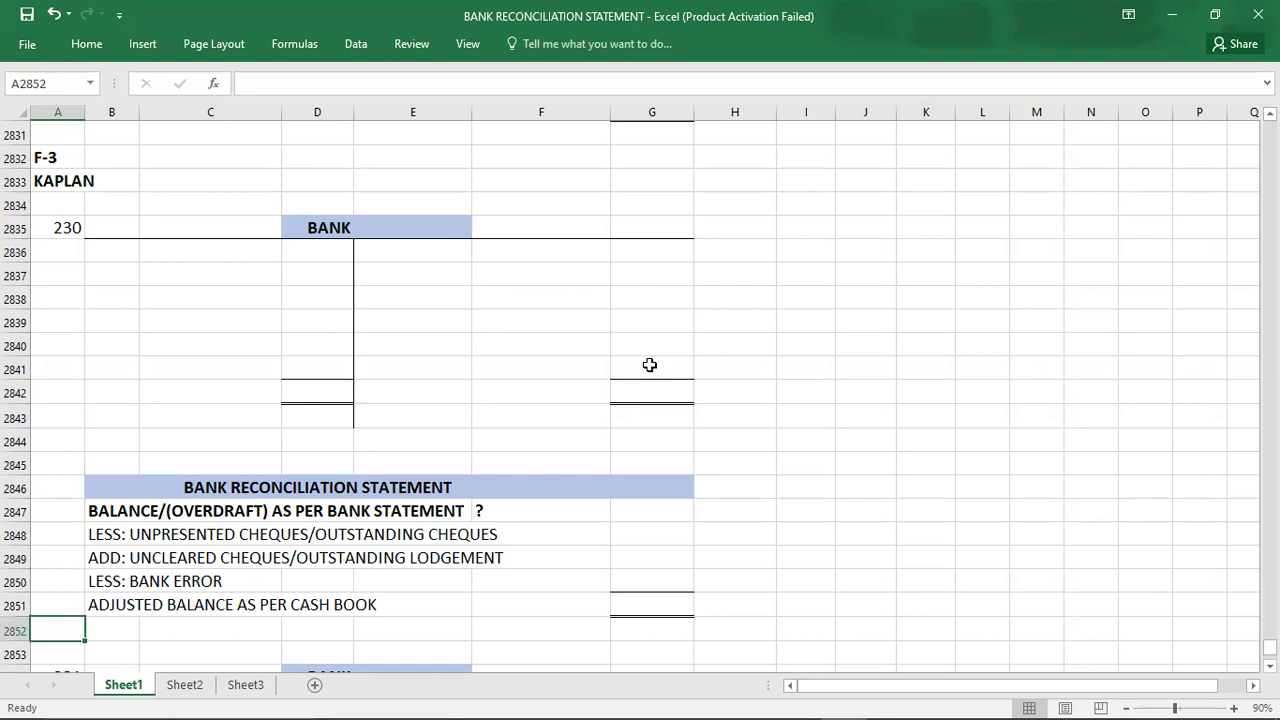
click(642, 492)
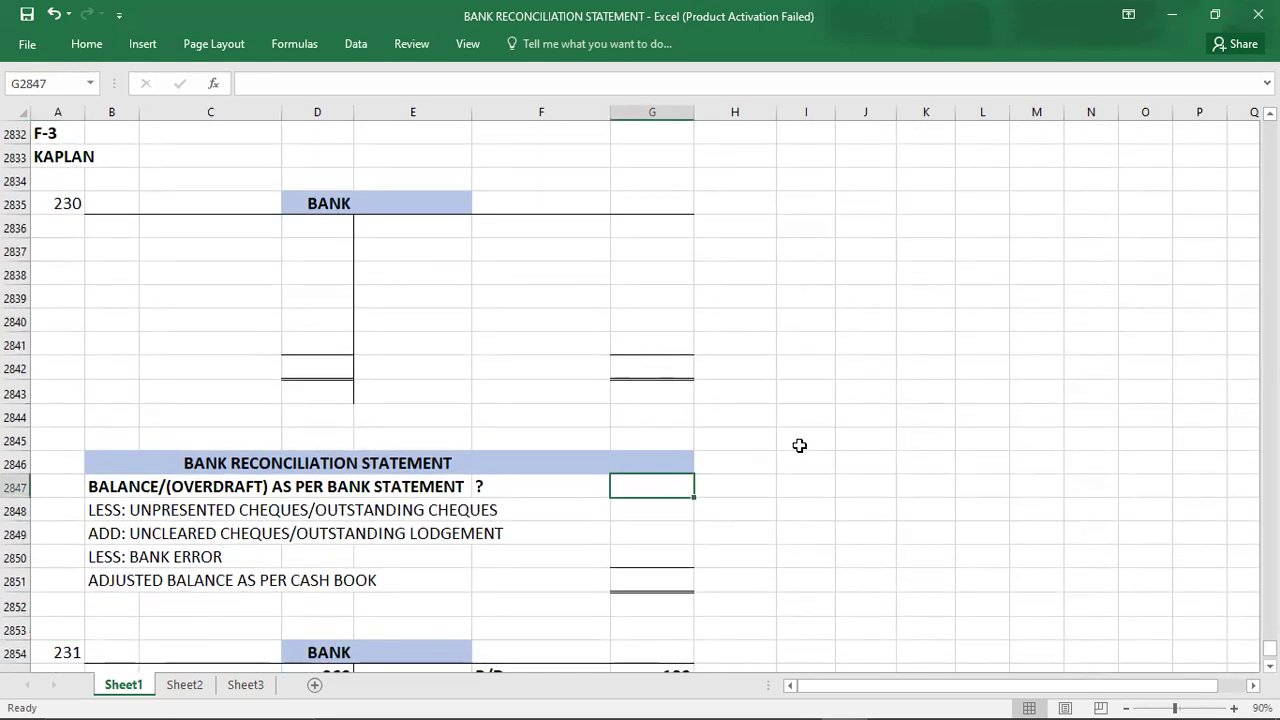
click(655, 577)
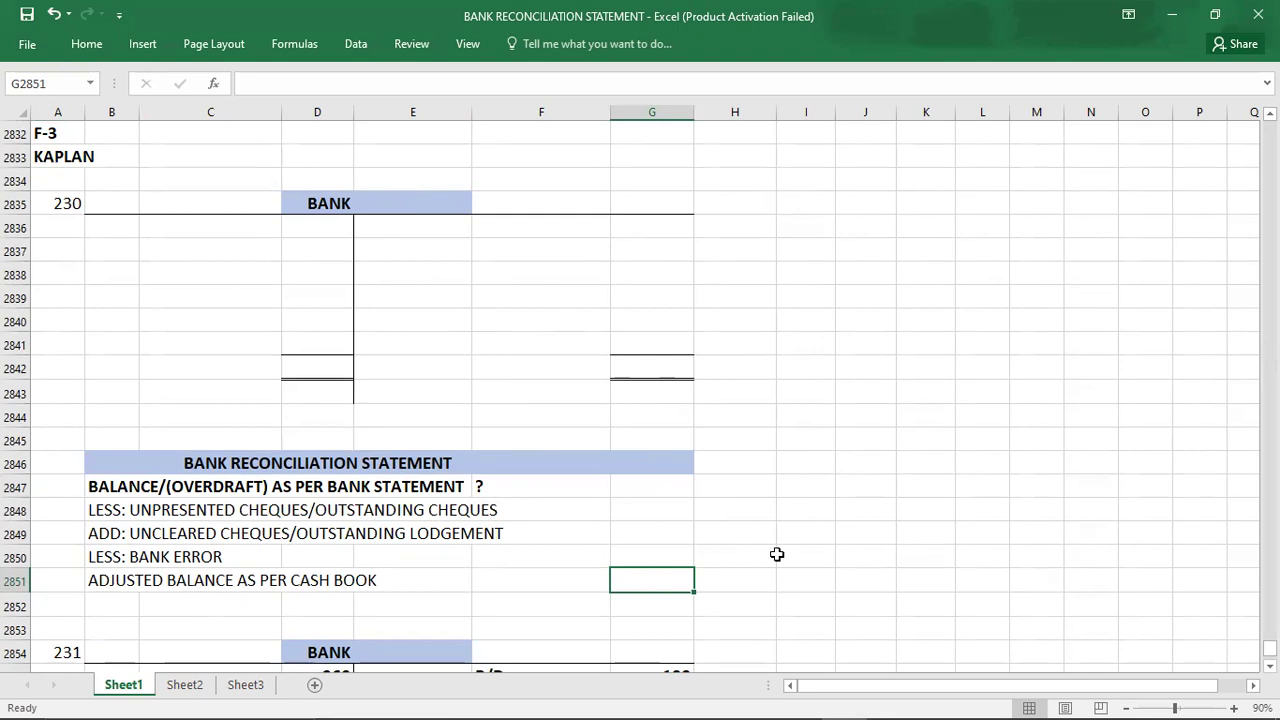
click(664, 490)
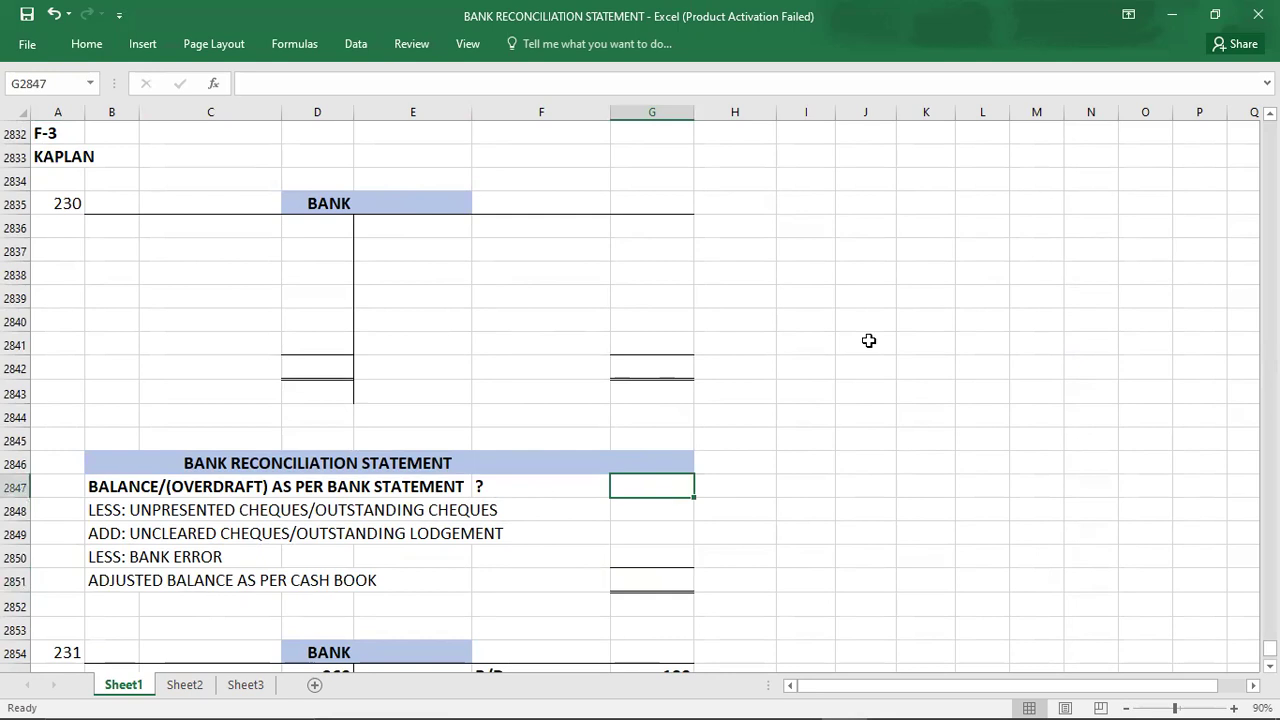
Enter the opening balance B/D of 1350 on the credit side of question 230's bank account, checking the exam kit PDF.
click(517, 226)
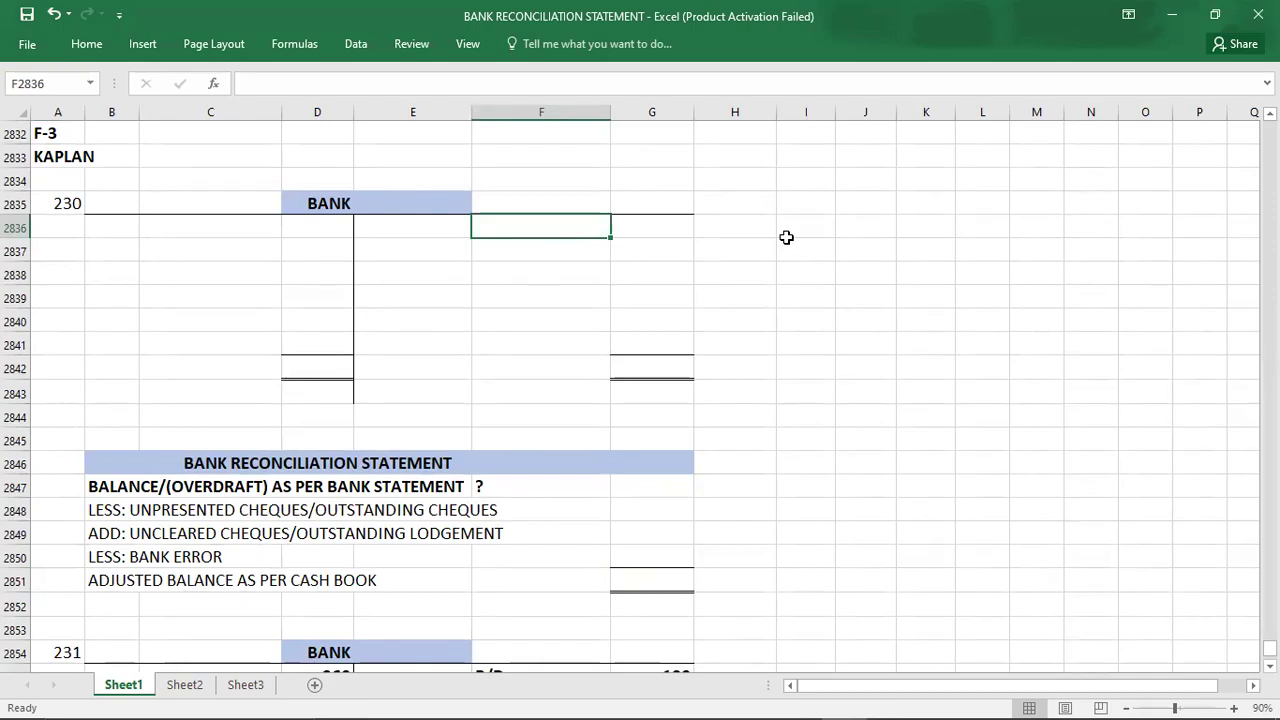
key(alt+Tab)
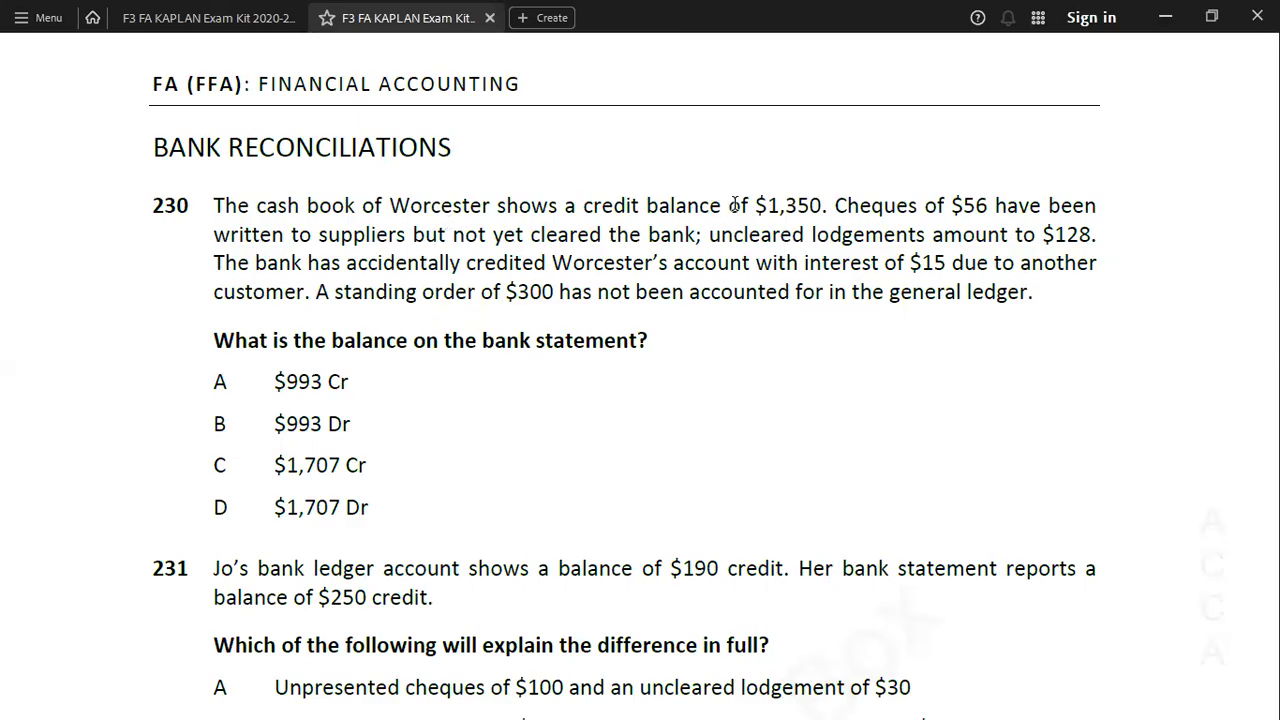
key(alt+Tab)
text(B/D)
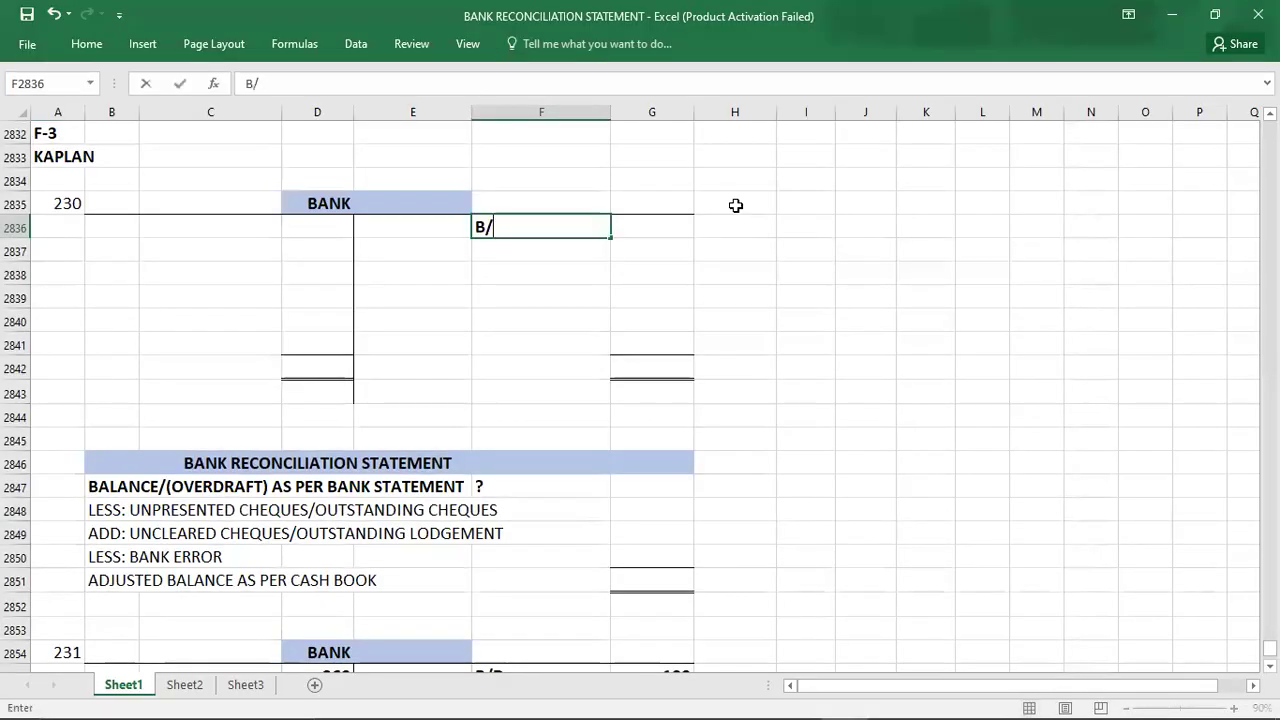
key(Tab)
text(1350)
key(Return)
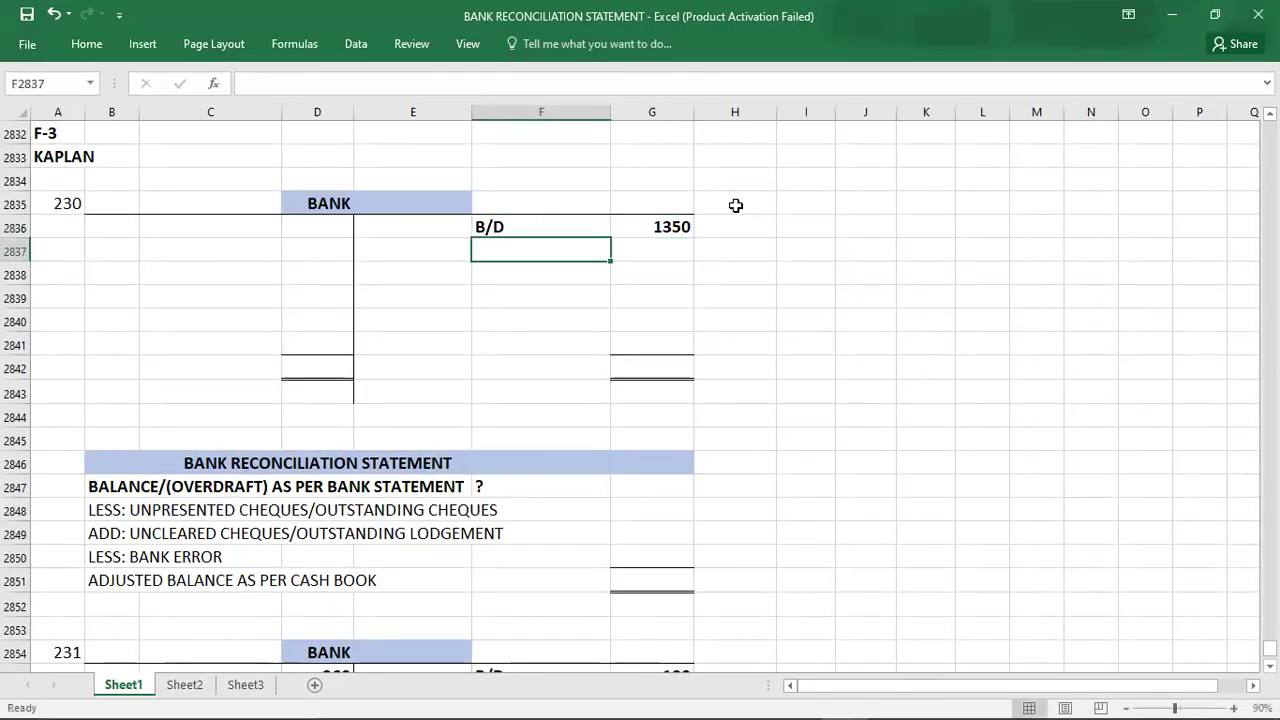
Check the uncleared supplier cheques in the exam kit PDF and enter -56 for unpresented cheques in question 230's Excel reconciliation statement.
key(alt+Tab)
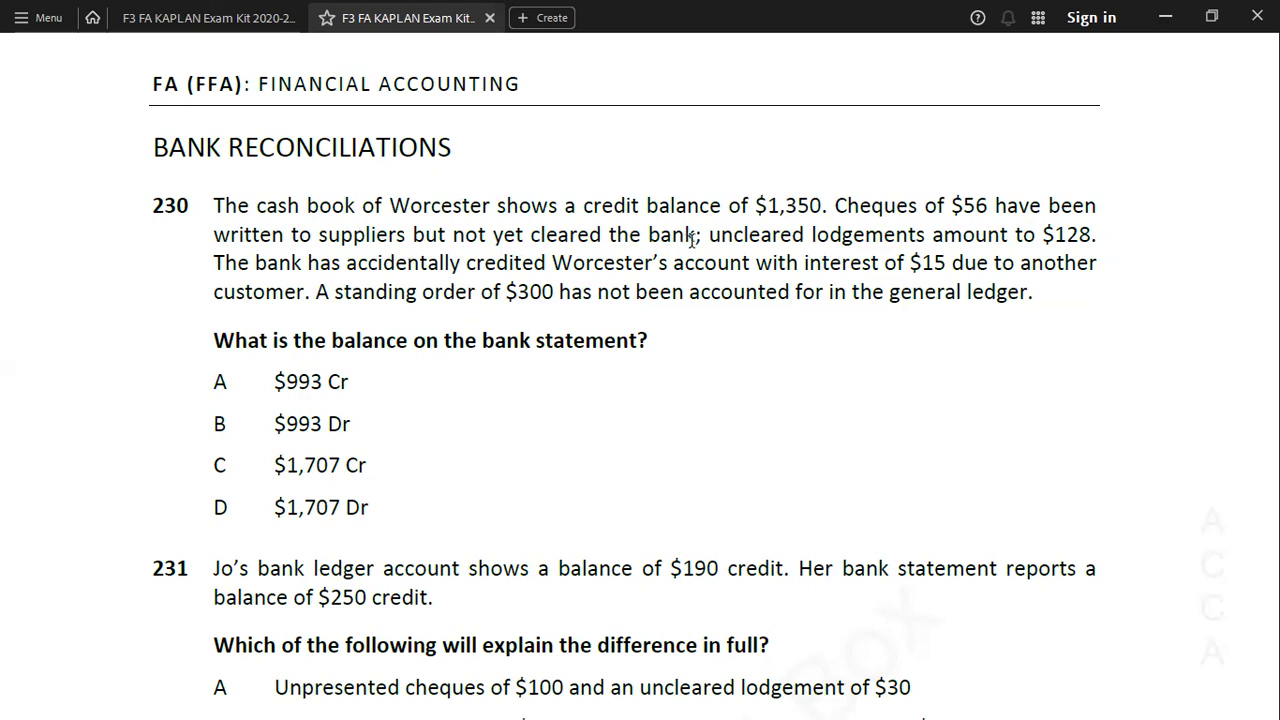
key(alt+Tab)
key(Down)
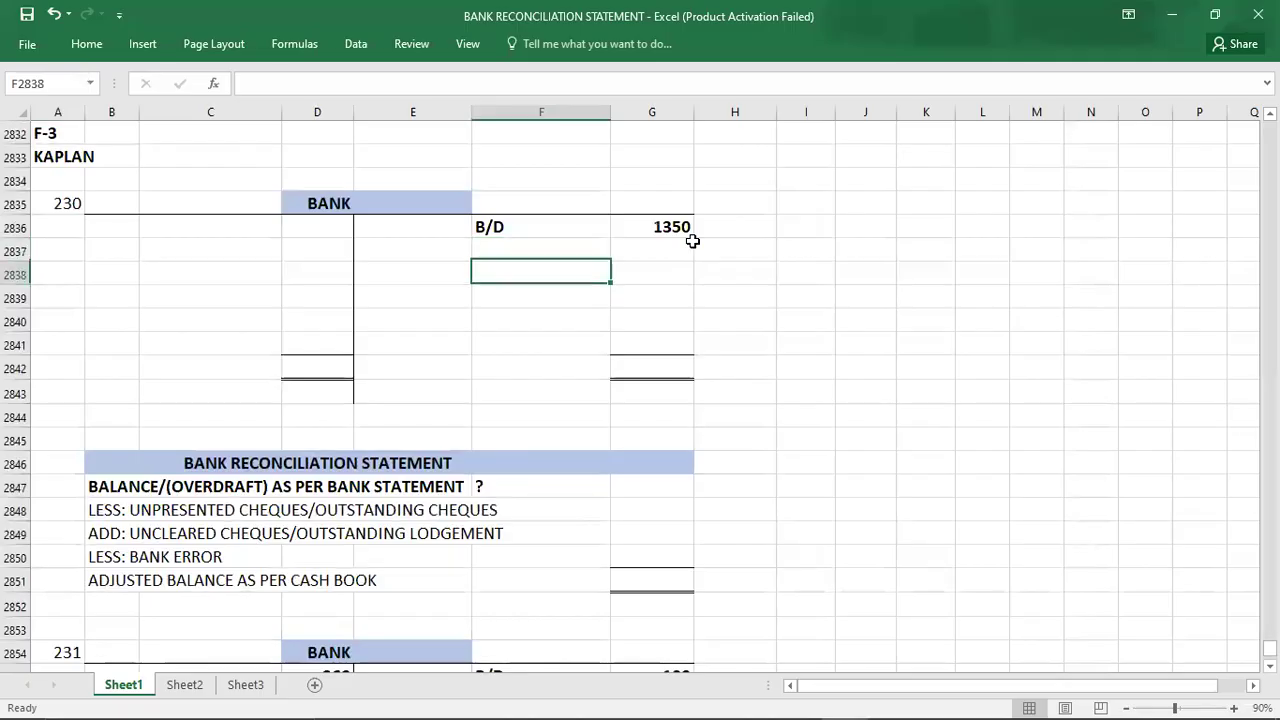
key(Down)
key(Down)
key(Down)
key(Down)
key(Down)
key(Down)
key(Down)
key(Down)
key(Right)
key(Down)
key(Down)
text(-56)
key(Return)
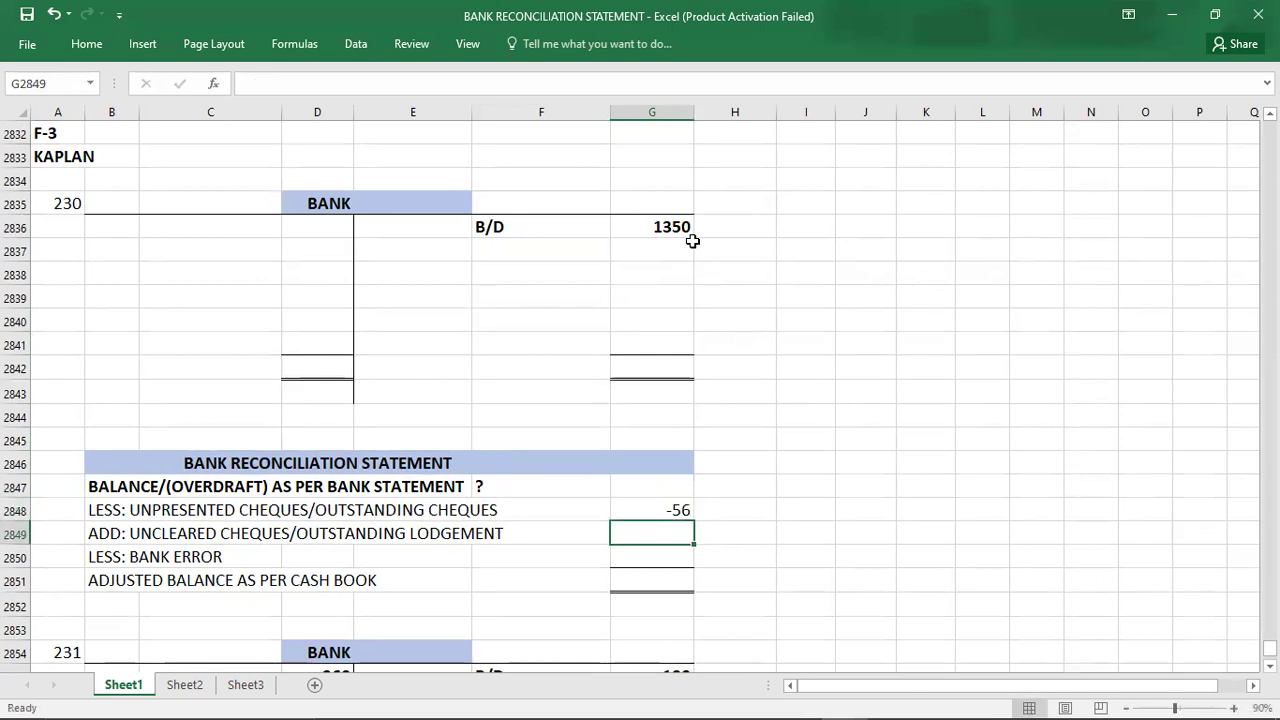
Consult the exam kit PDF and enter 128 for outstanding lodgements and -15 for the bank error in the Excel reconciliation statement.
key(alt+Tab)
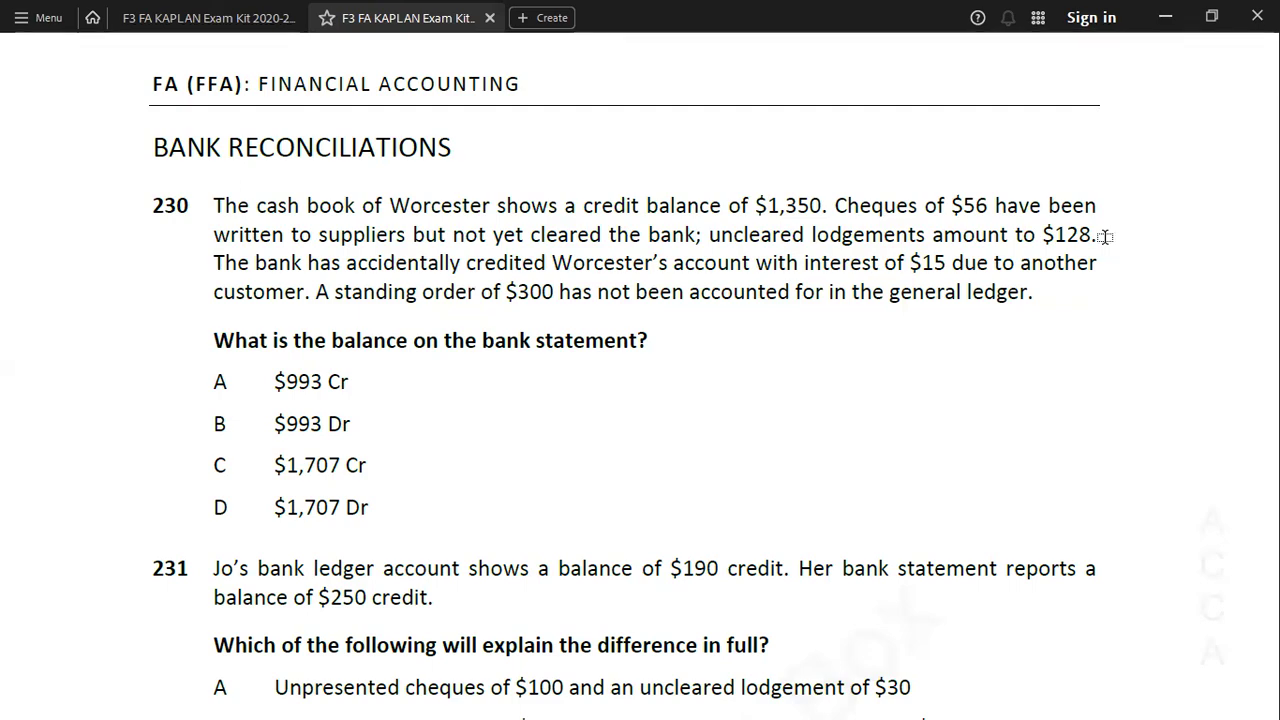
key(alt+Tab)
text(128)
key(Return)
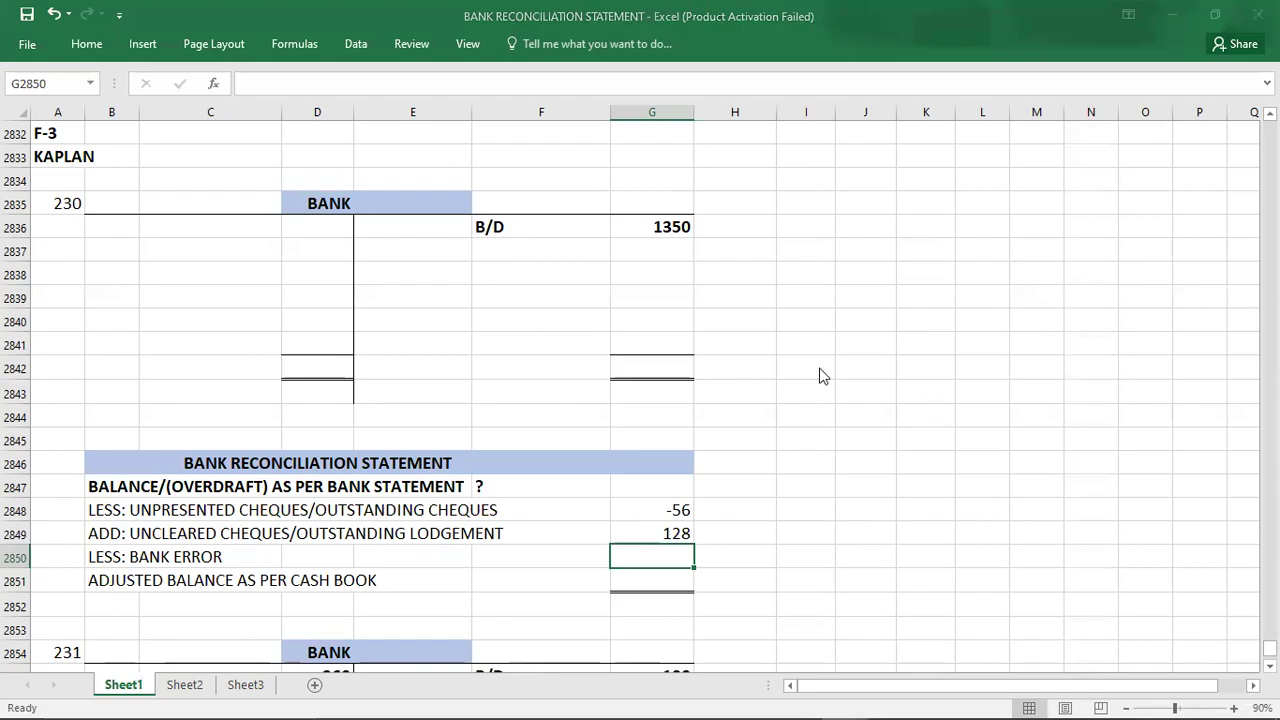
key(alt+Tab)
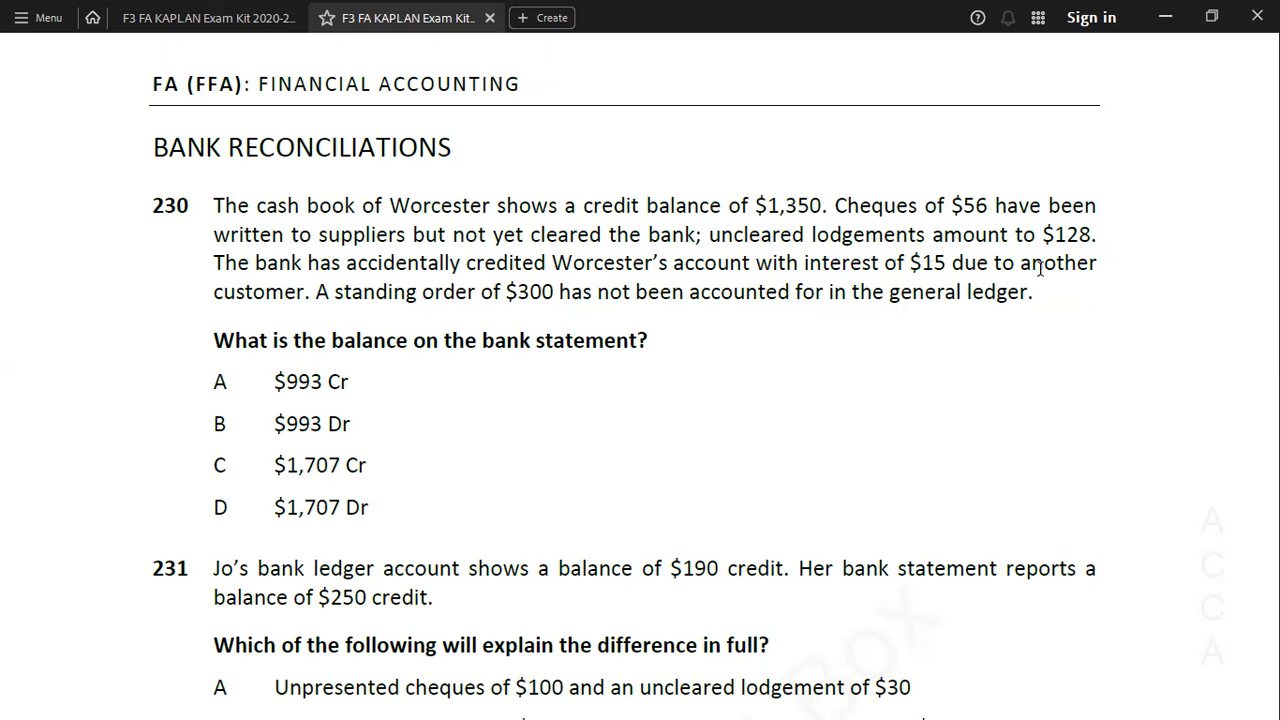
key(alt+Tab)
text(-15)
key(Return)
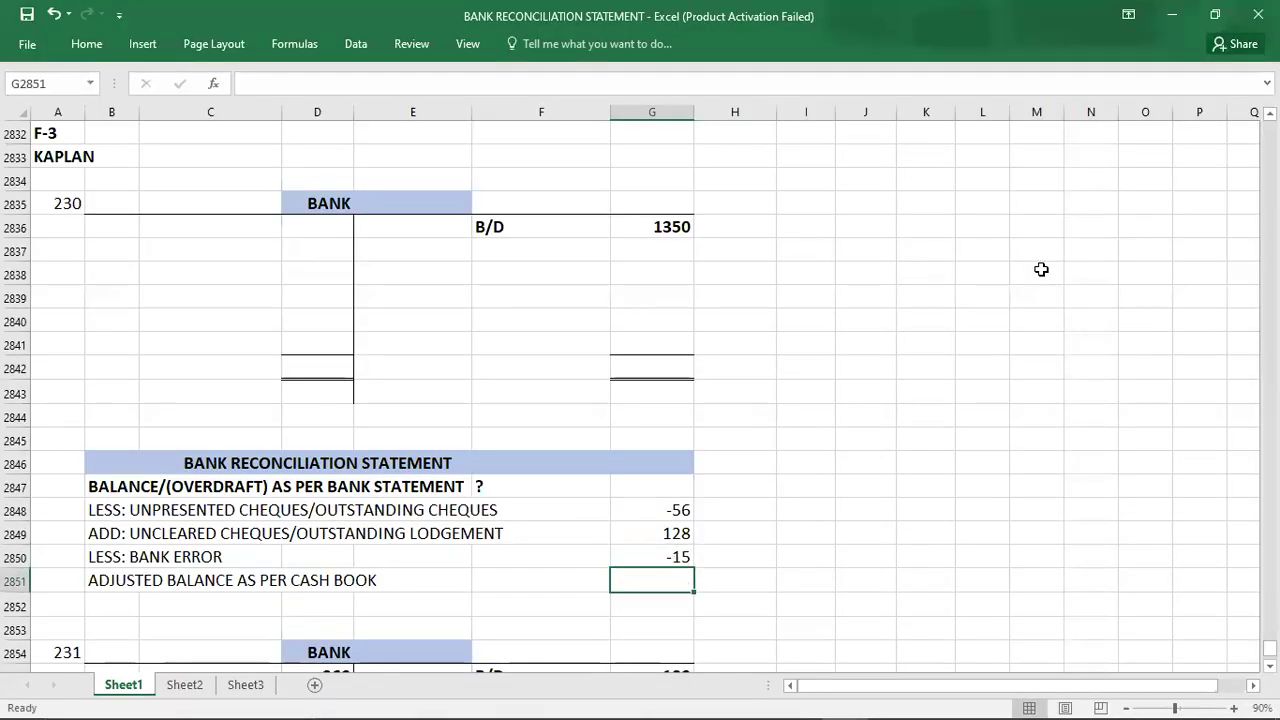
Check the standing order in the exam kit PDF and enter 300 beneath the opening balance in the Excel bank account.
key(alt+Tab)
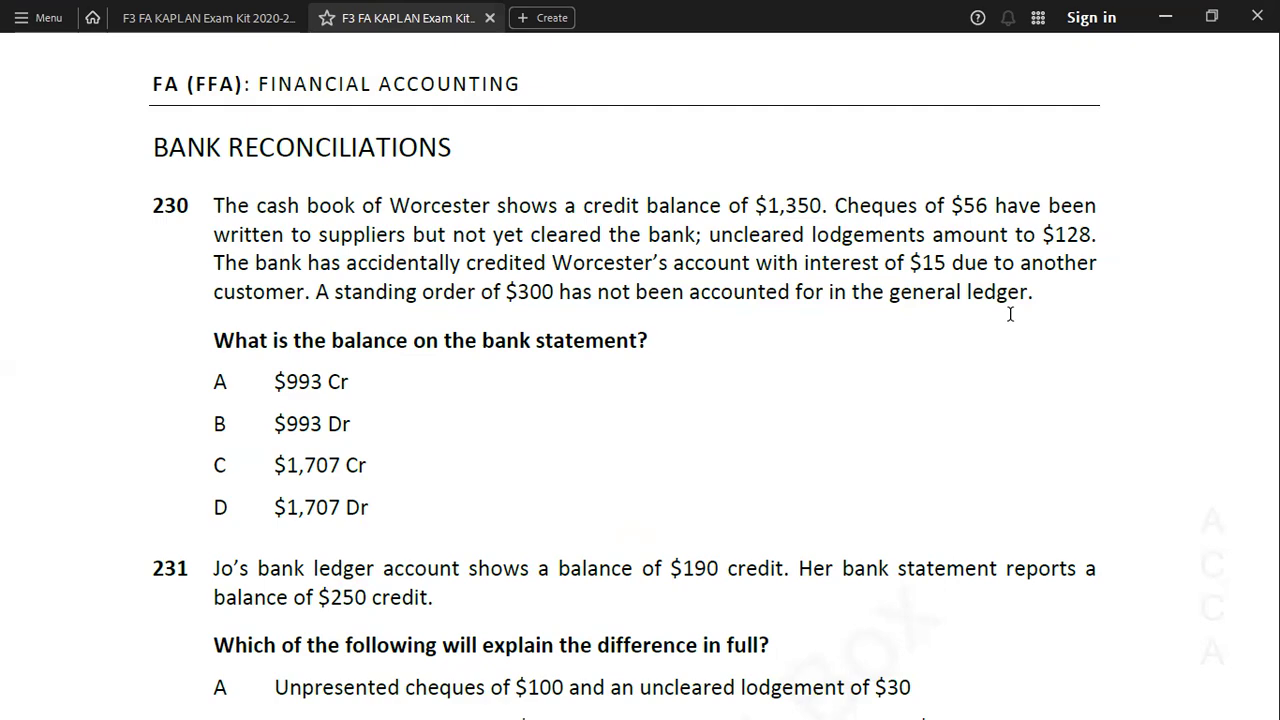
key(alt+Tab)
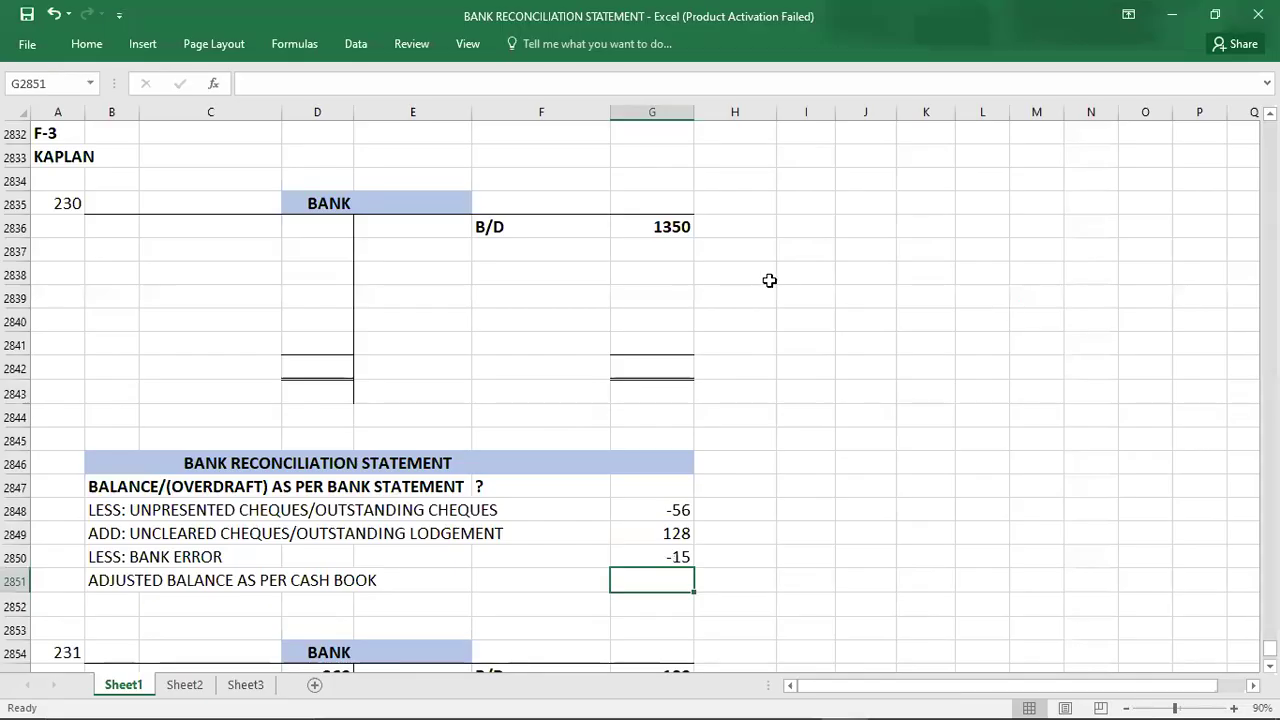
click(681, 249)
text(300)
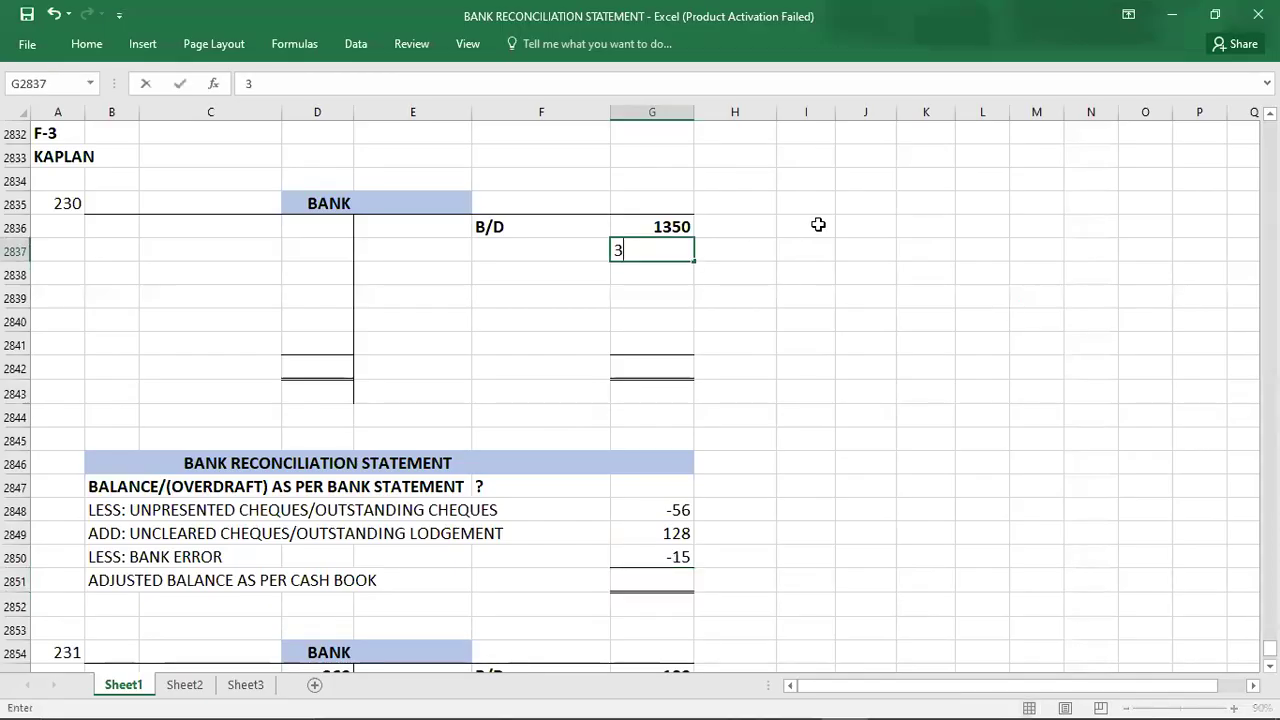
key(Return)
Enter totals of 1650 on both the credit and debit sides of question 230's bank account.
key(Down)
key(Down)
key(Down)
key(Down)
text(1650)
key(Left)
key(Left)
key(Left)
text(1650)
Add the closing balance C/D of 1650 above the total on the debit side of the bank account.
key(Up)
key(Left)
text(C/D)
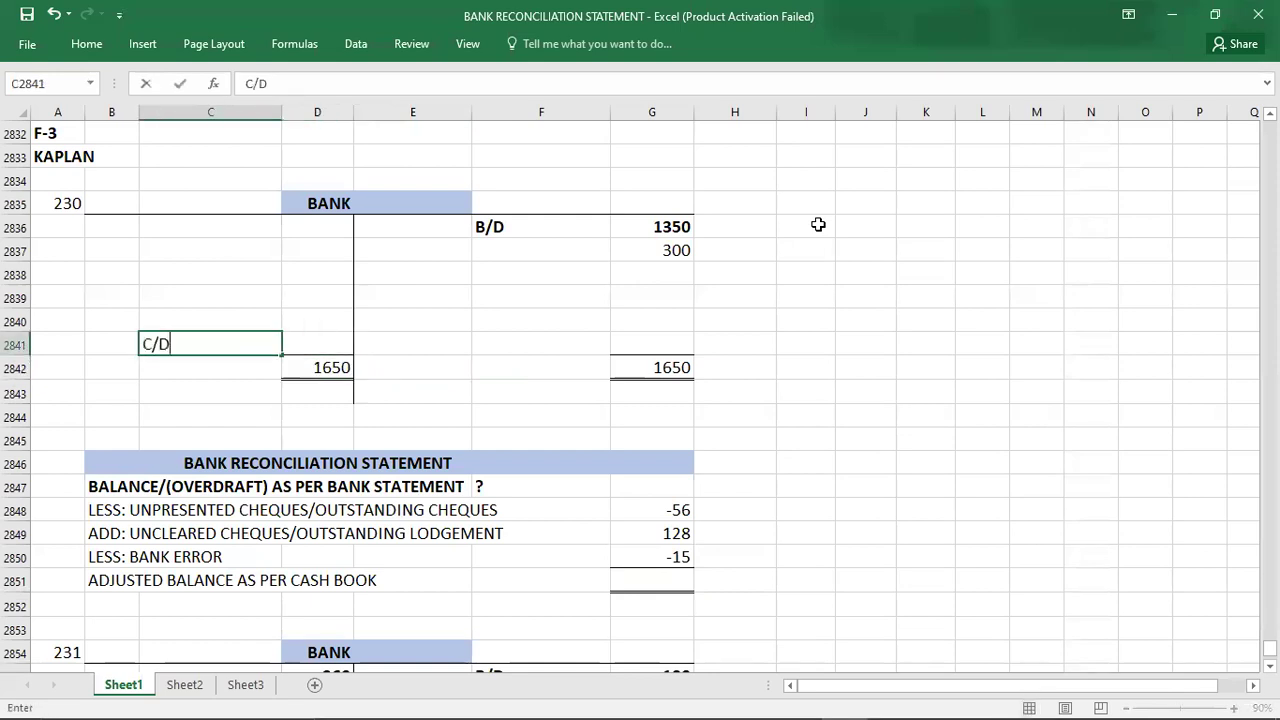
key(Right)
text(1650)
key(Down)
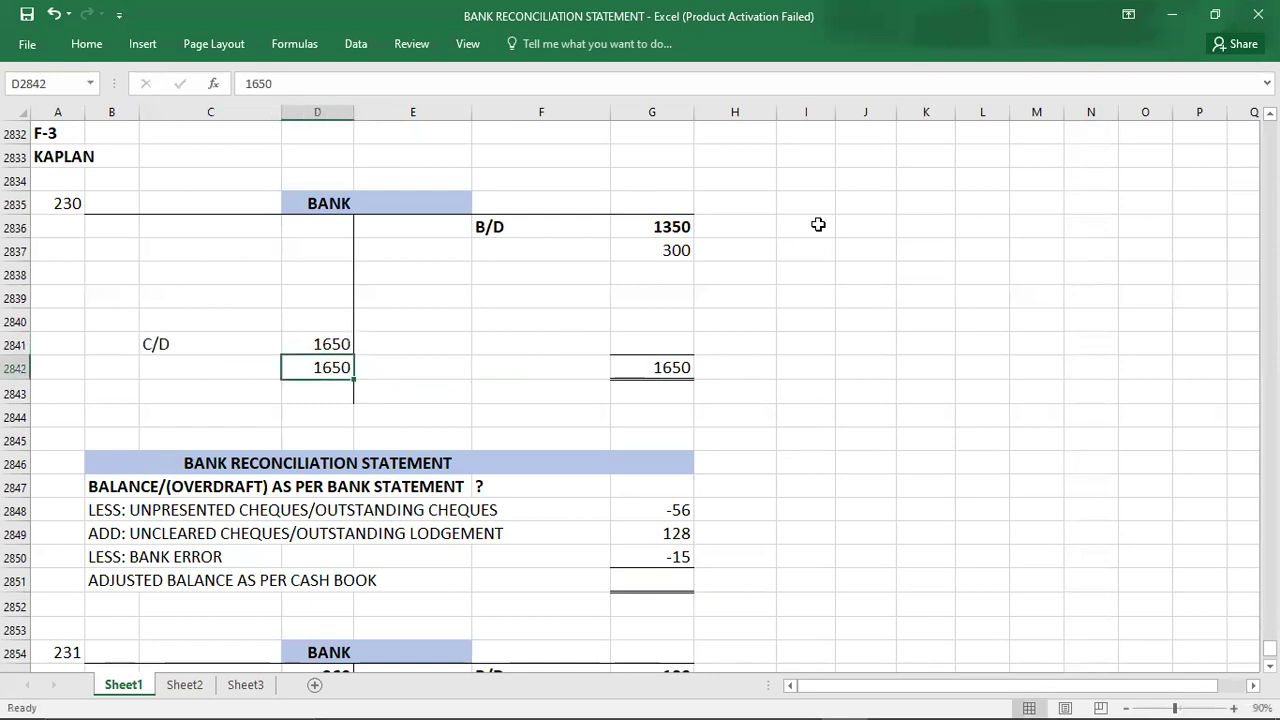
Bring the balance down on the credit side below the totals as B/D 1650.
key(Right)
key(Right)
key(Down)
text(B/D)
key(Right)
text(1650)
key(Return)
Carry the brought-down overdraft into the reconciliation statement by entering -1650 as the adjusted balance as per cash book.
key(Up)
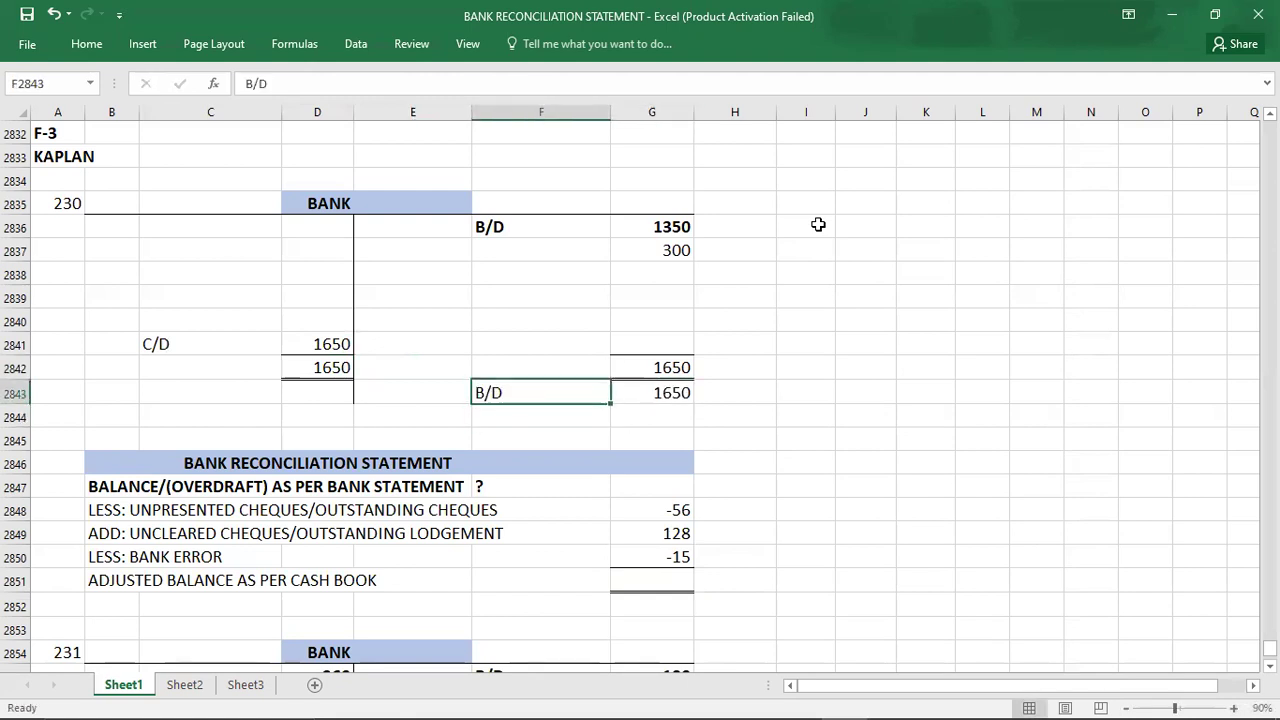
key(shift+Right)
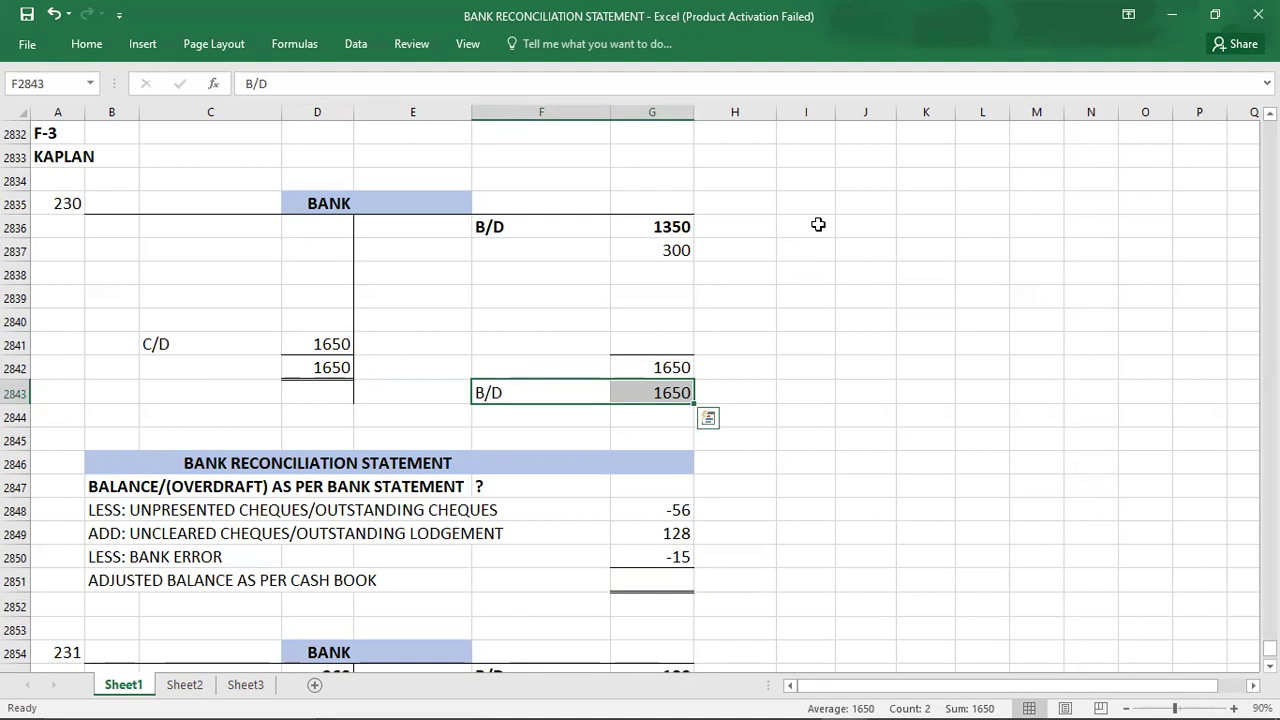
click(635, 578)
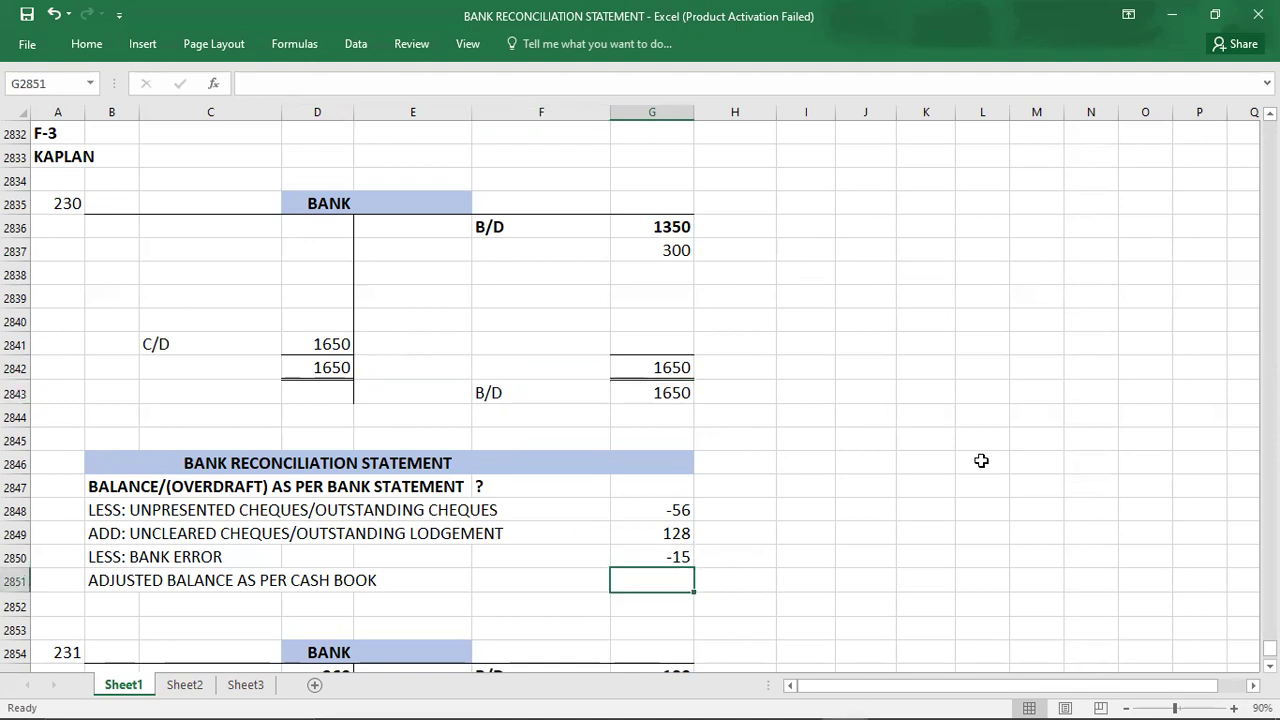
text(-1650)
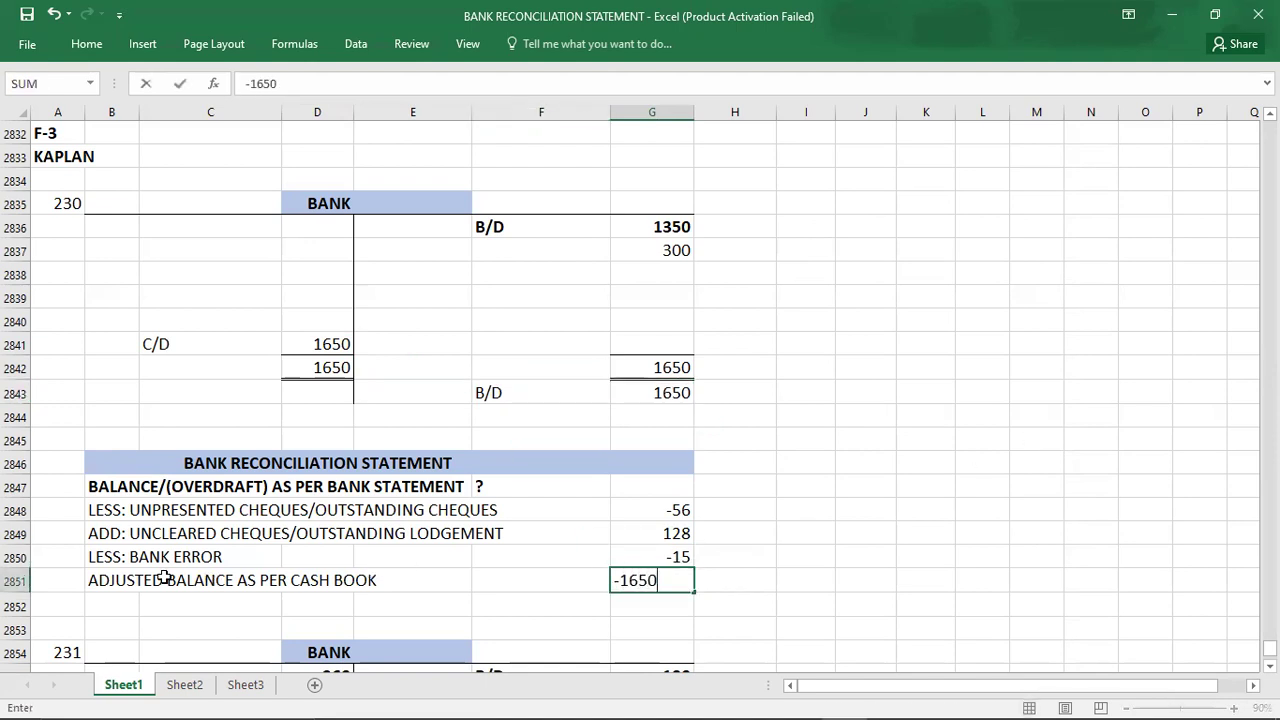
Change the statement's last row label to "ADJUSTED BALANCE/(OVERDRAFT) AS PER CASH BOOK".
click(116, 580)
double_click(116, 580)
key(Right)
key(Right)
key(Right)
key(Right)
key(Right)
key(Right)
key(Right)
key(Right)
key(Right)
key(Right)
key(Right)
key(Right)
key(Right)
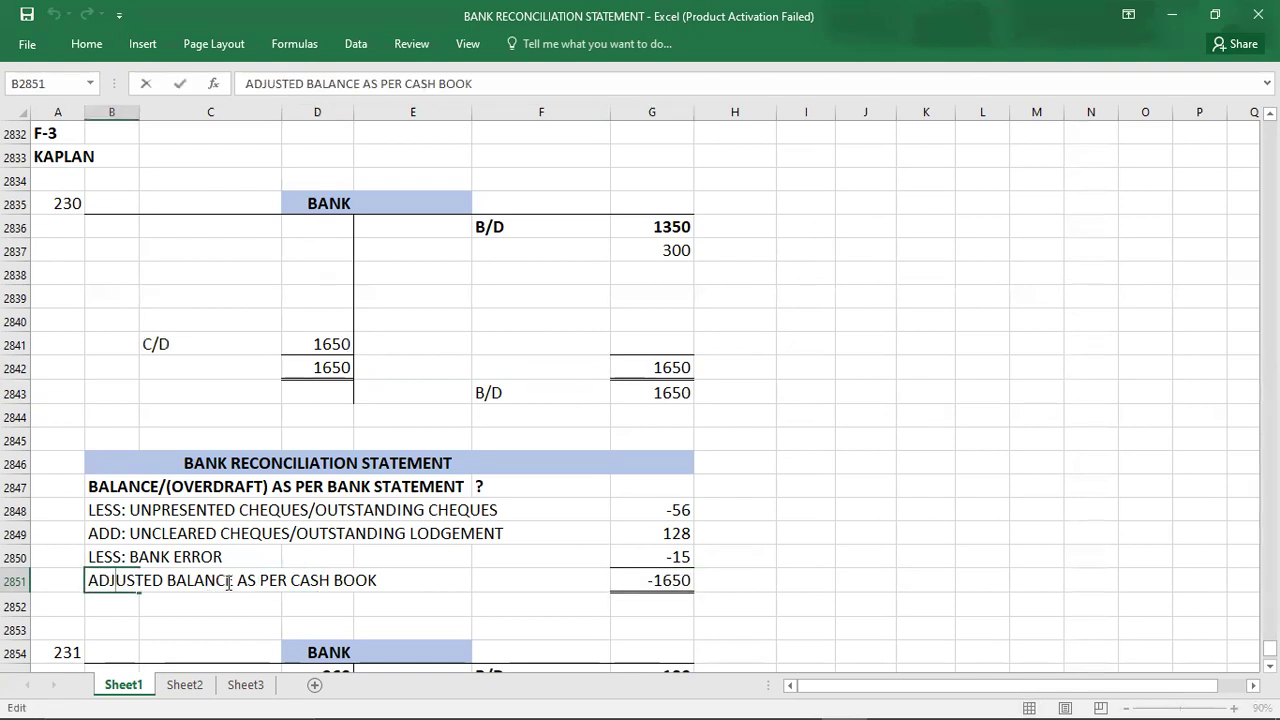
text(/()
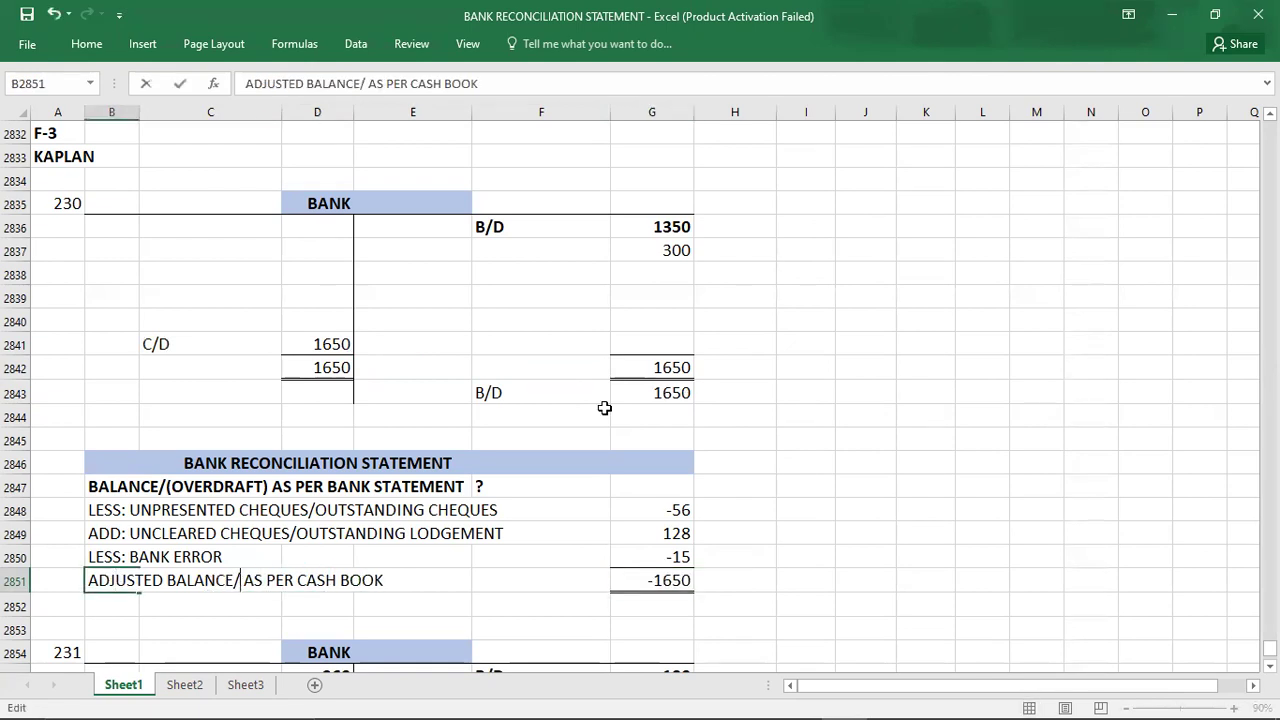
text(OVERDRA)
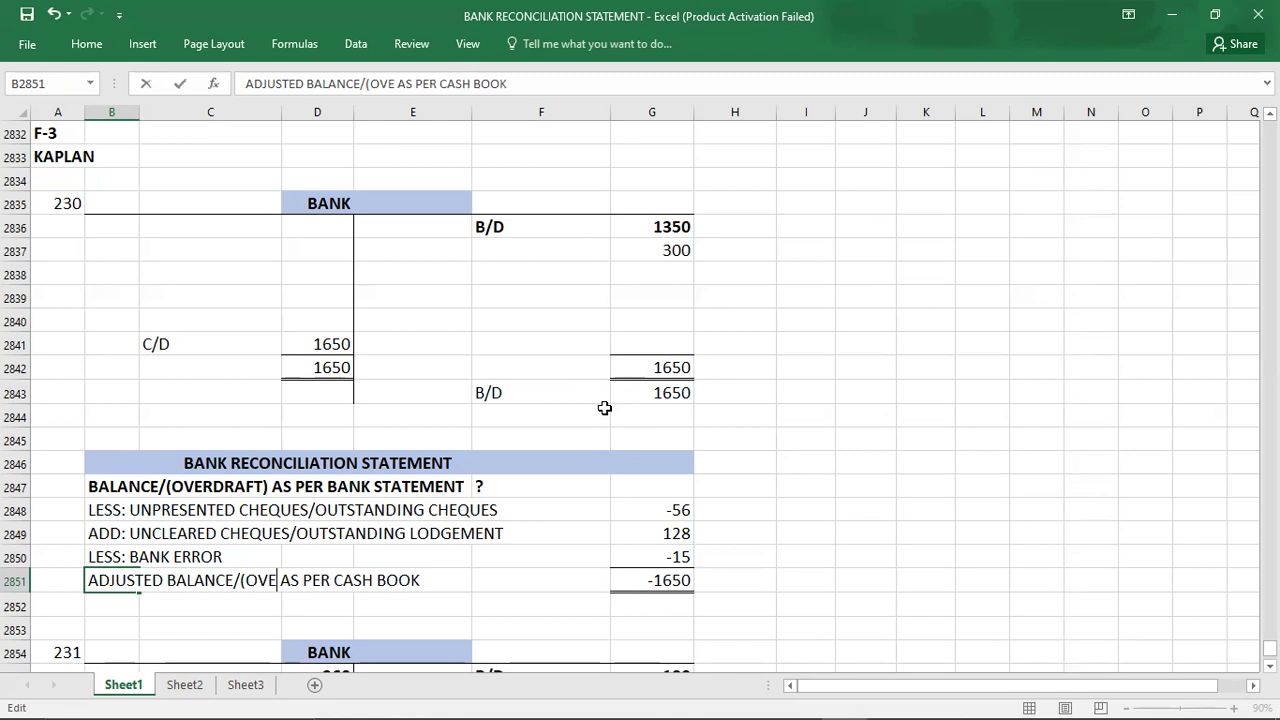
text(FT)
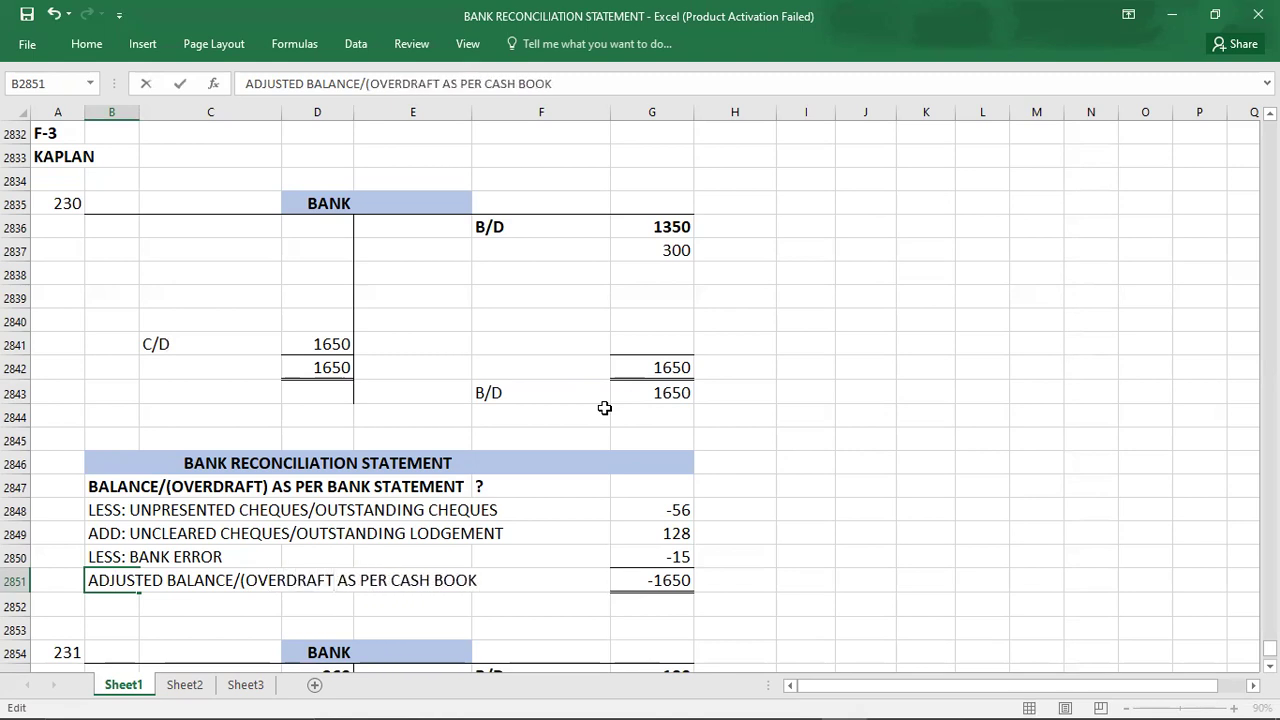
click(776, 573)
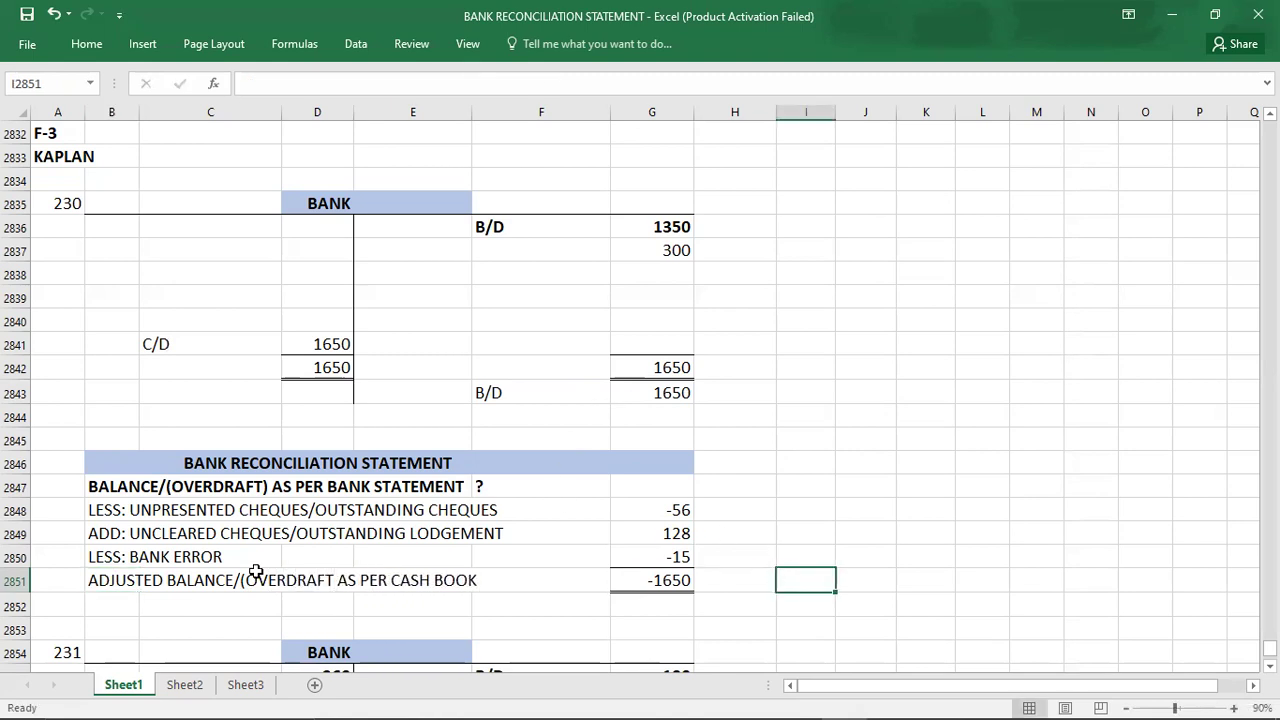
click(117, 587)
double_click(117, 587)
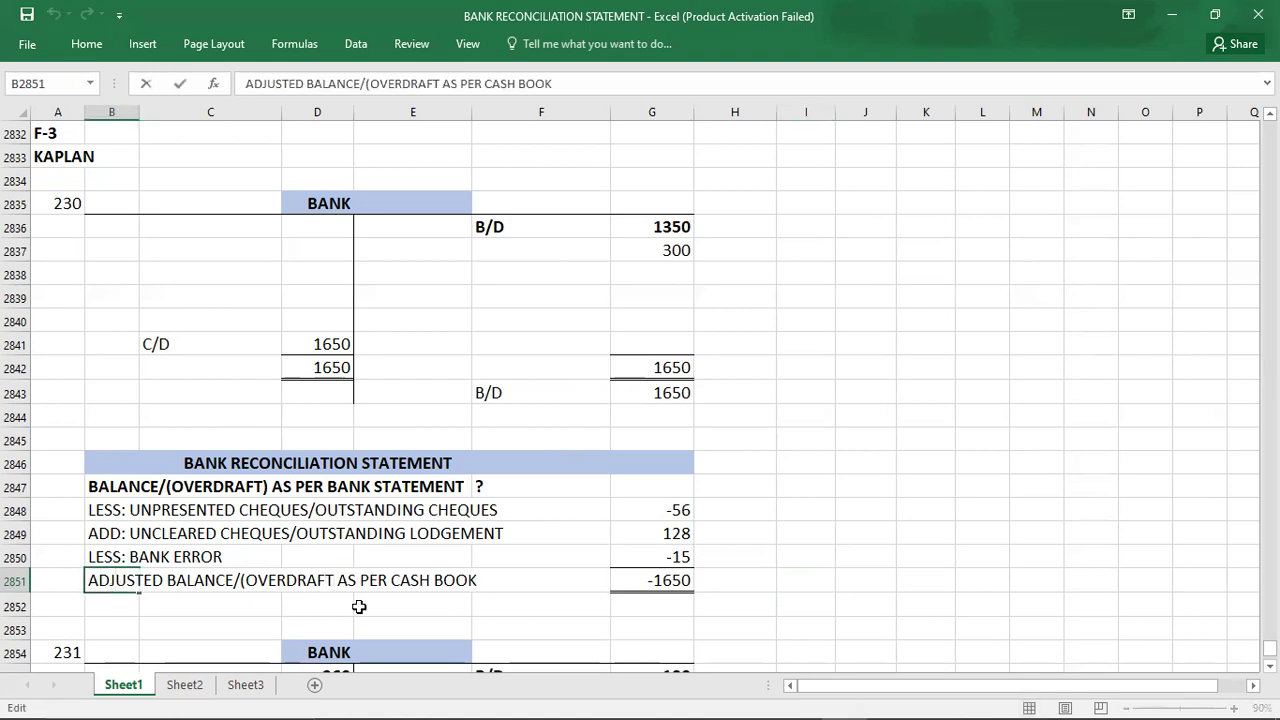
text())
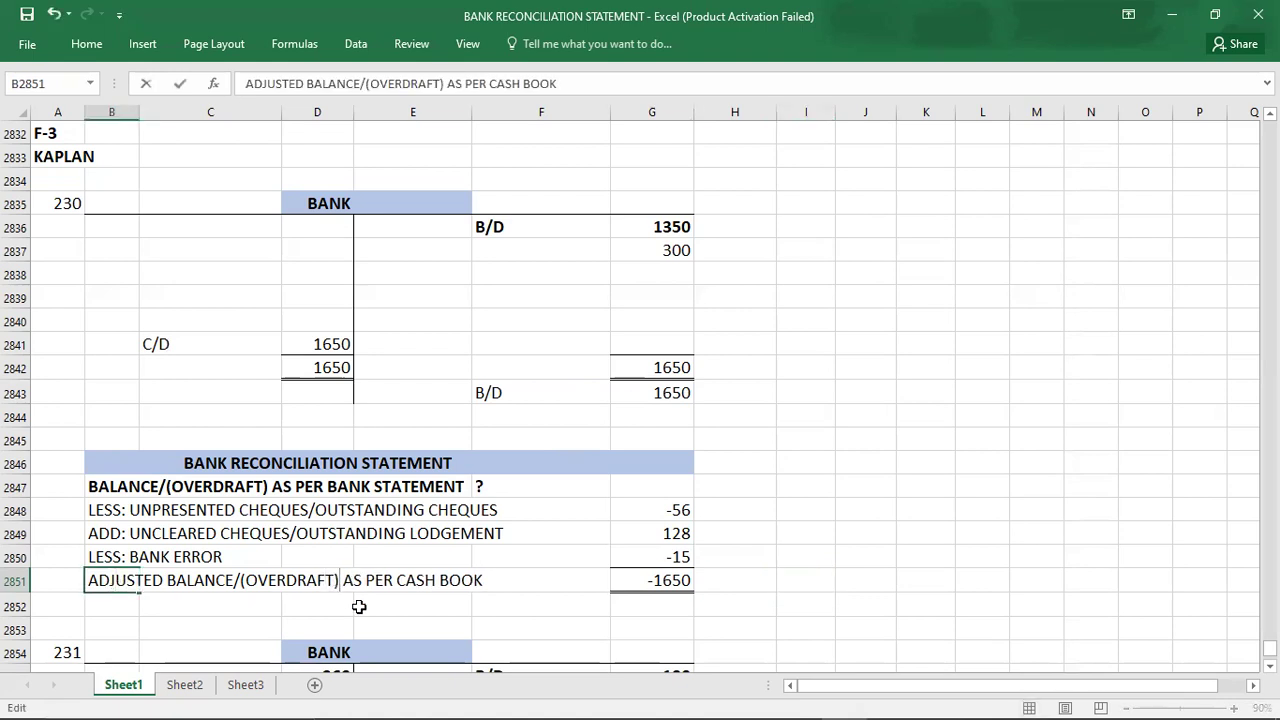
Select the statement amounts from the adjusted cash book balance up to the unpresented cheques to trace the missing balance backwards.
click(617, 580)
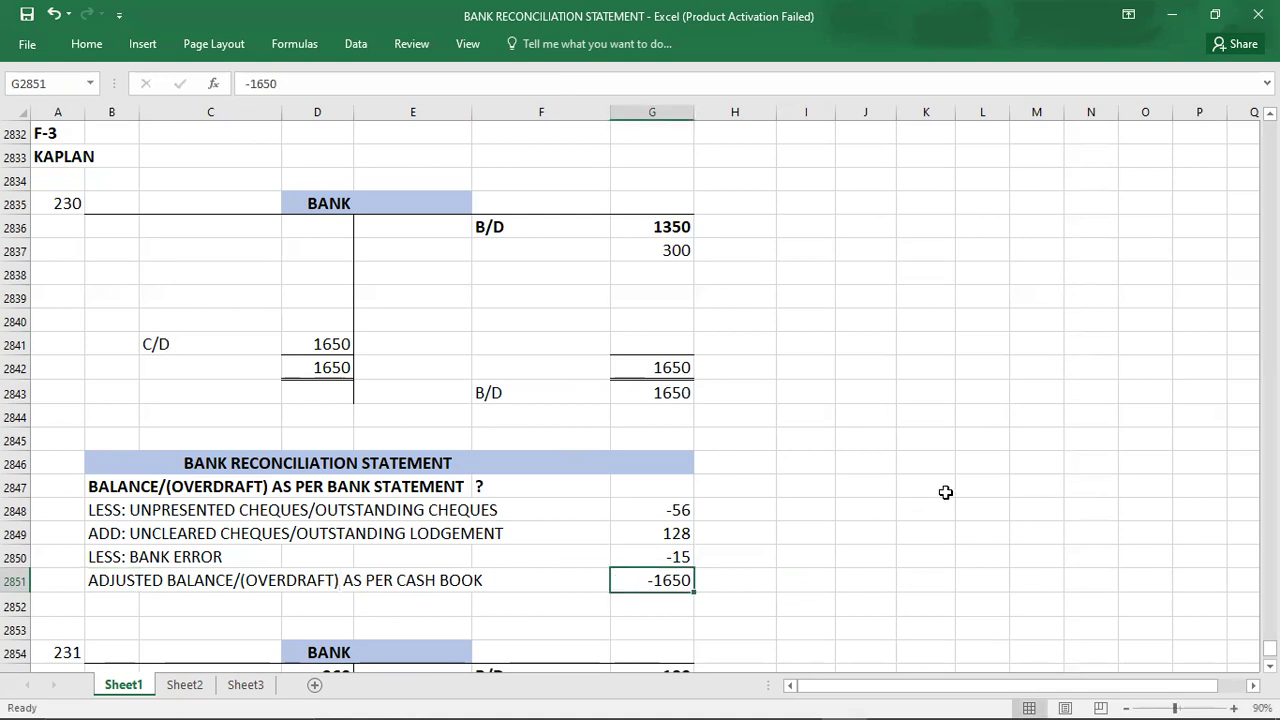
key(shift+Up)
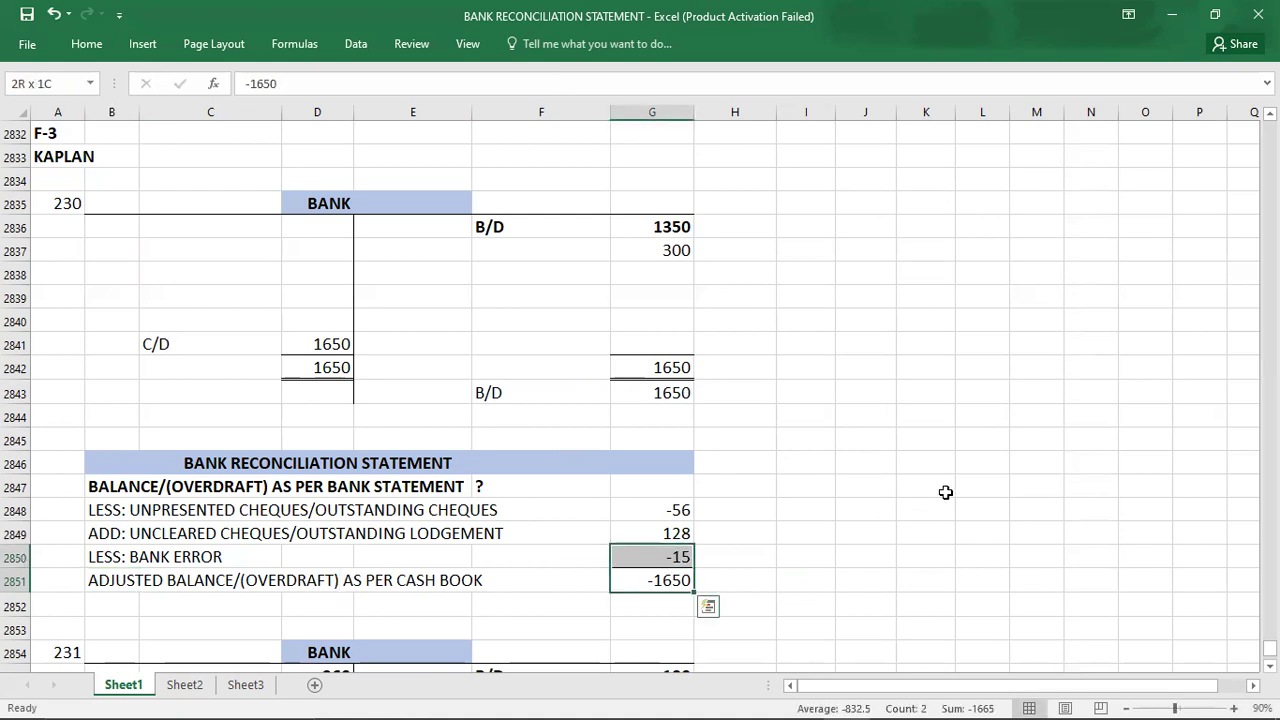
key(shift+Up)
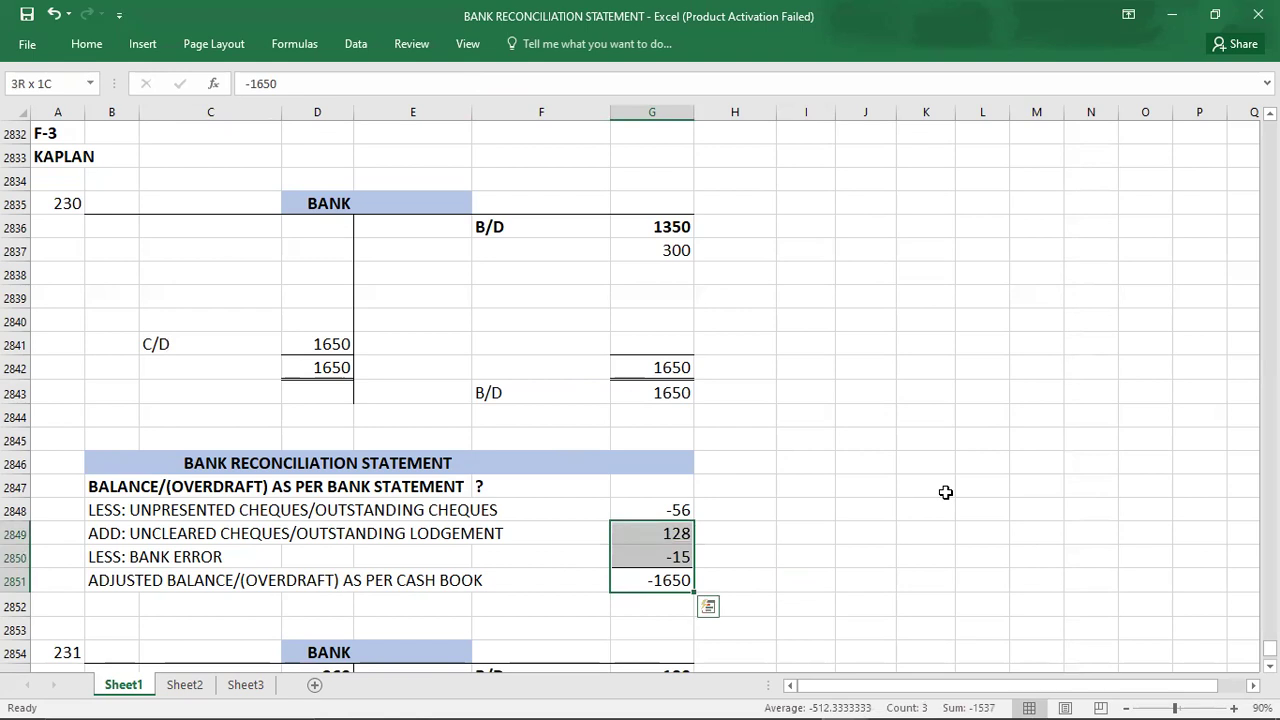
key(shift+Up)
Work backwards in Calculator from the adjusted balance with -1650 + 15 - 128 + 56, and return to Excel.
mouse_move(632, 700)
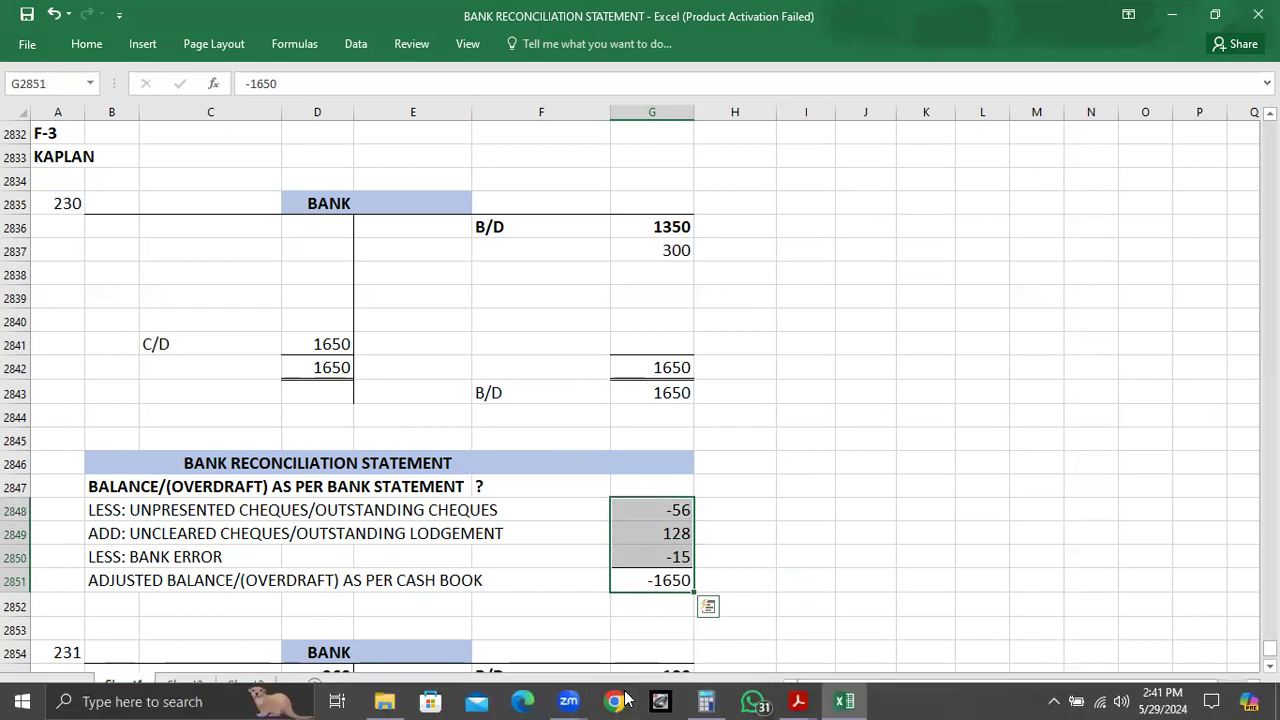
click(676, 700)
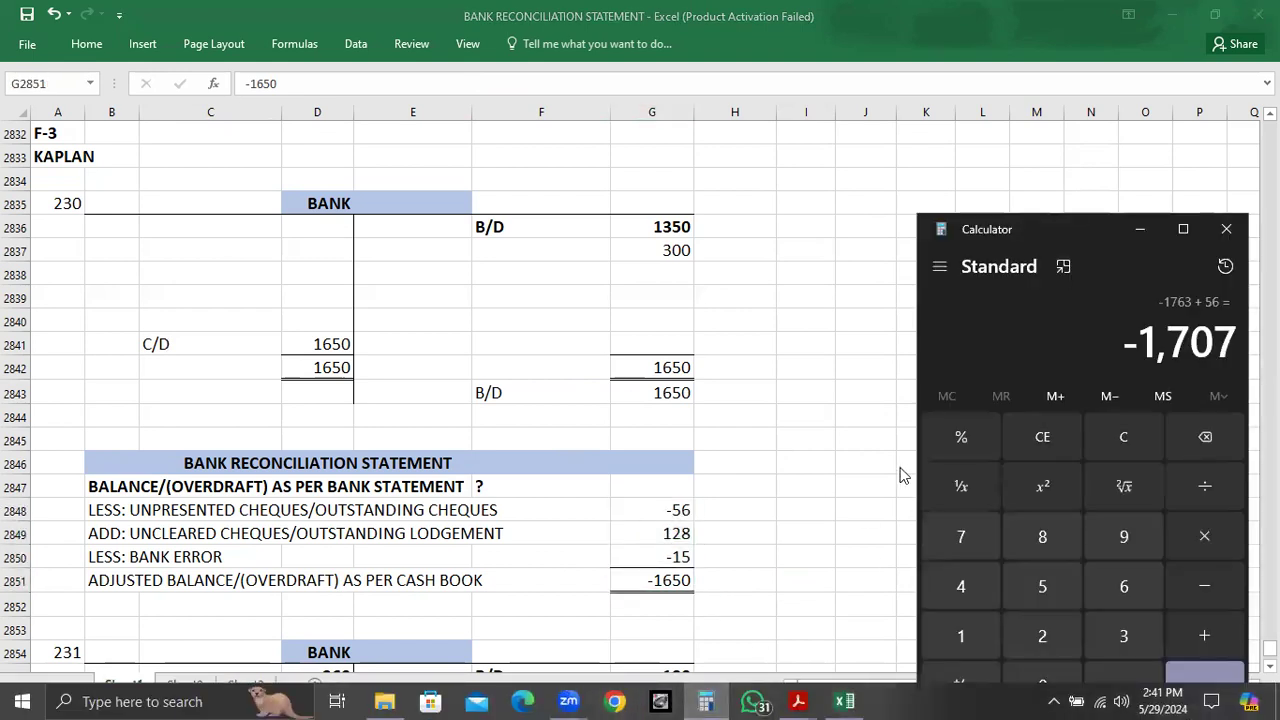
key(Escape)
text(1650)
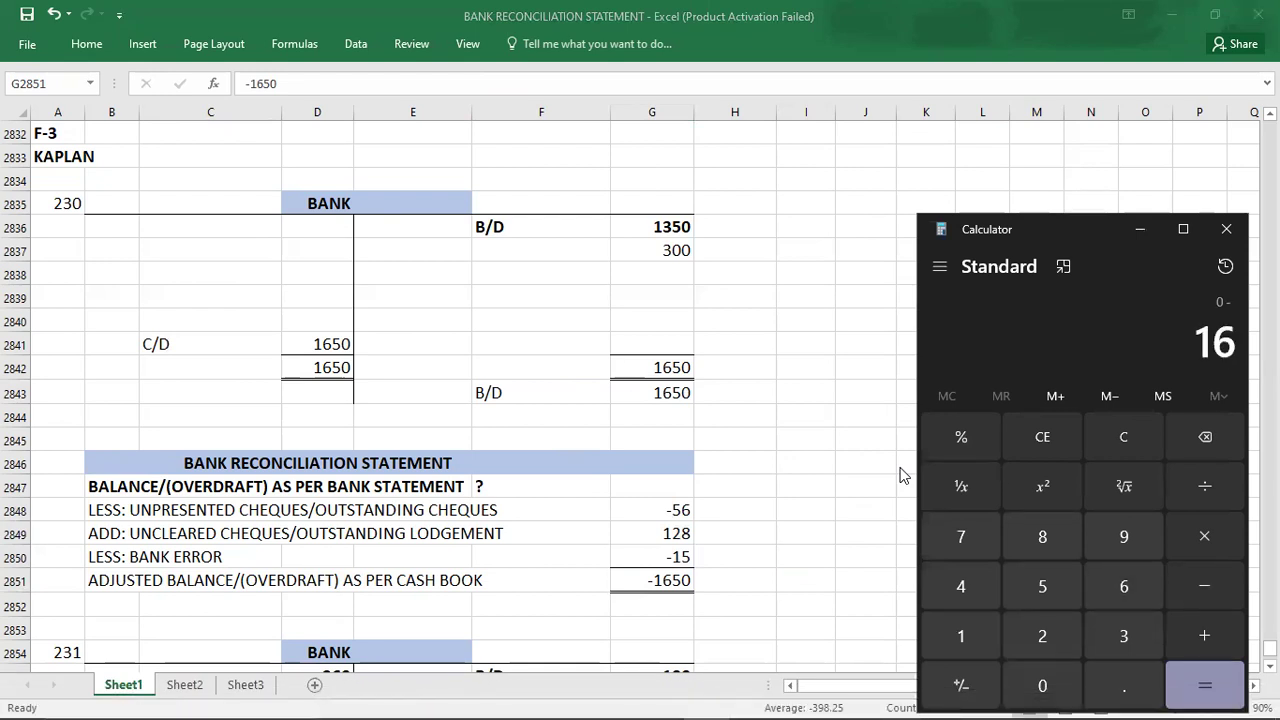
key(F9)
text(+15)
text(28)
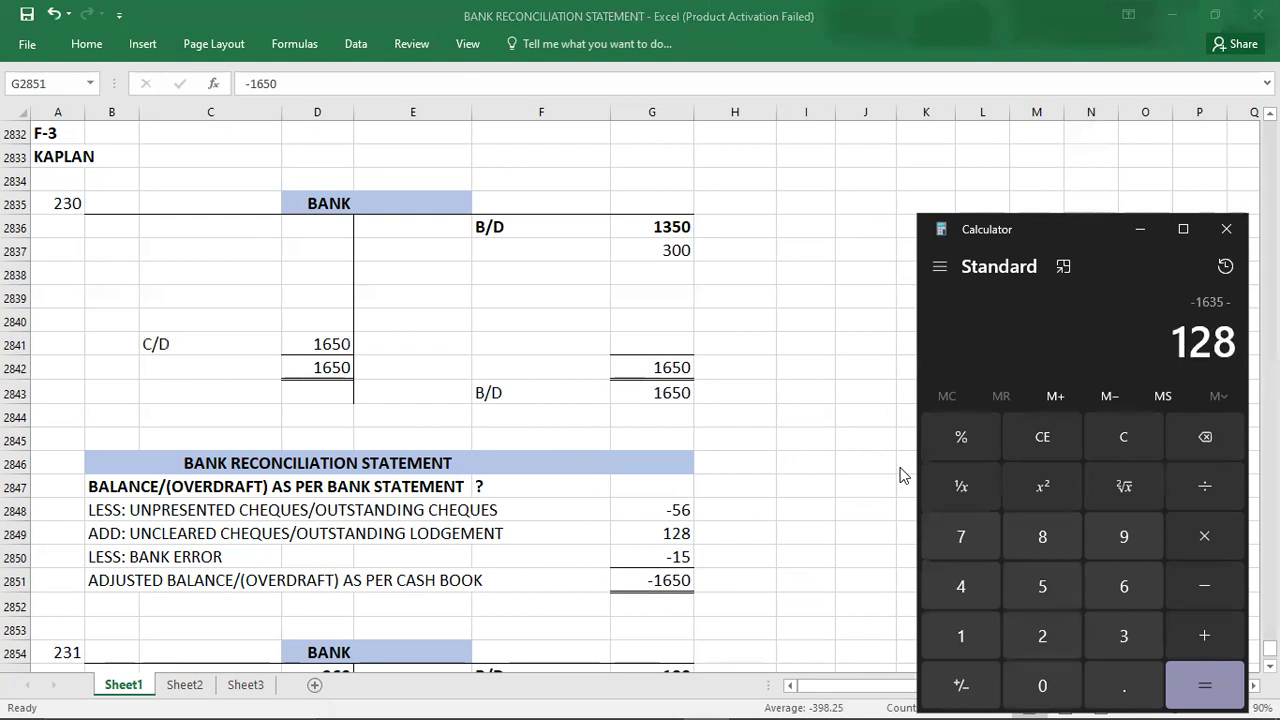
key(plus)
text(56)
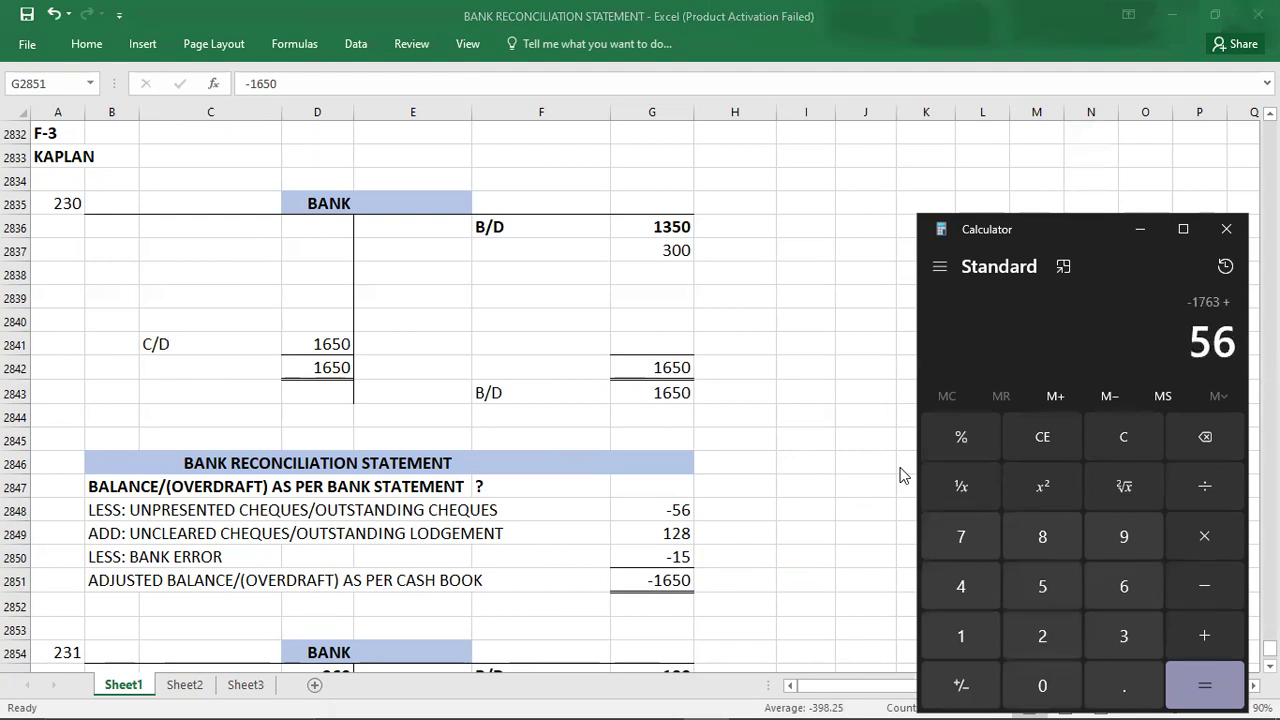
key(Return)
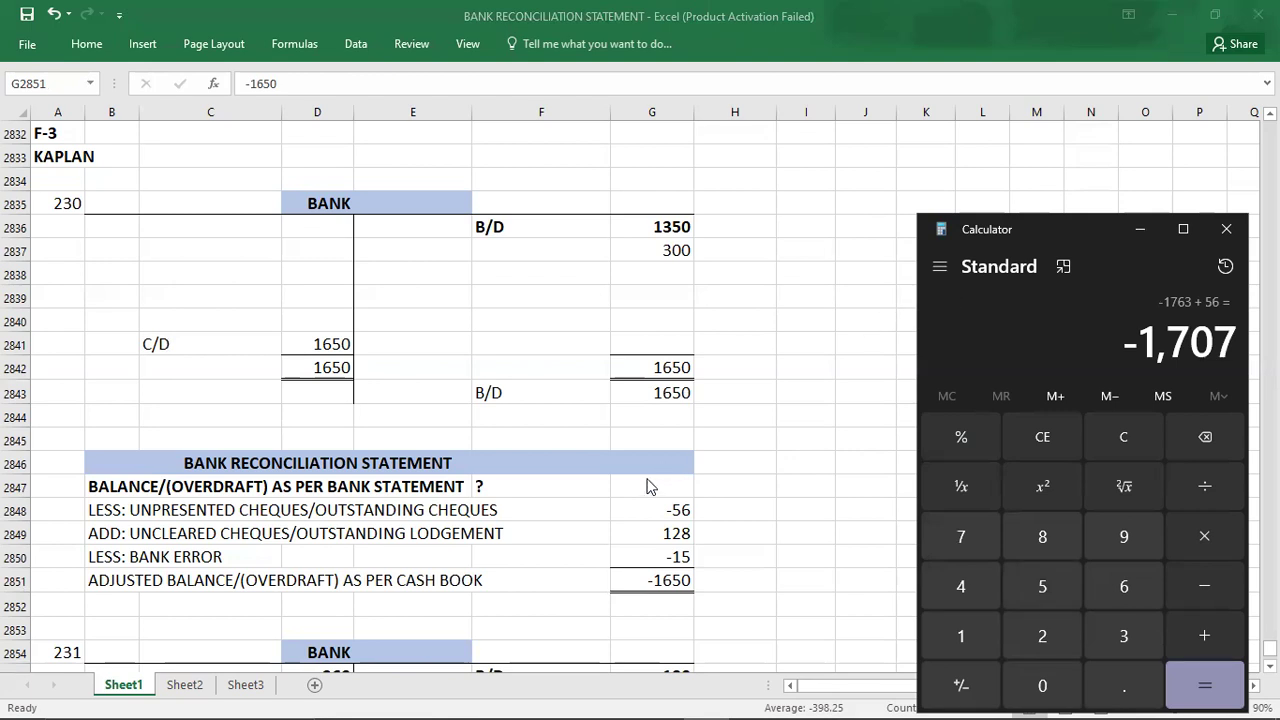
key(alt+Tab)
key(F2)
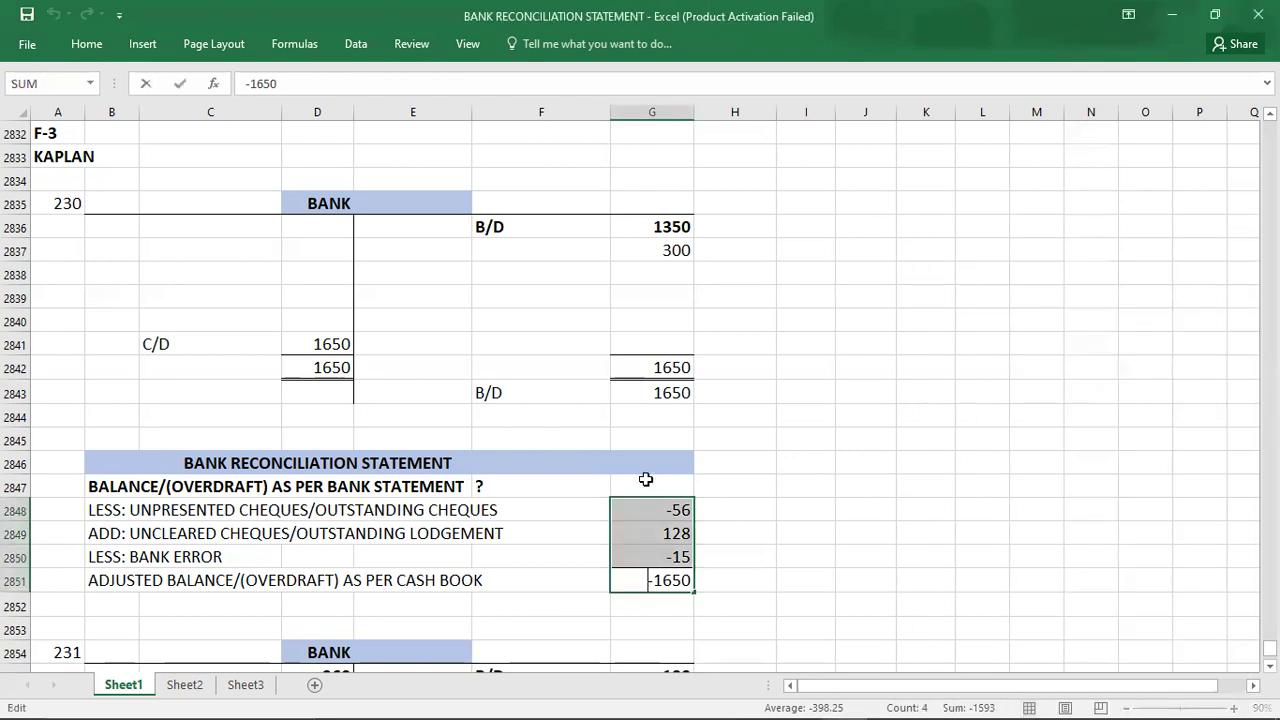
key(Home)
text(=)
click(646, 484)
key(BackSpace)
key(BackSpace)
key(BackSpace)
key(BackSpace)
key(BackSpace)
key(BackSpace)
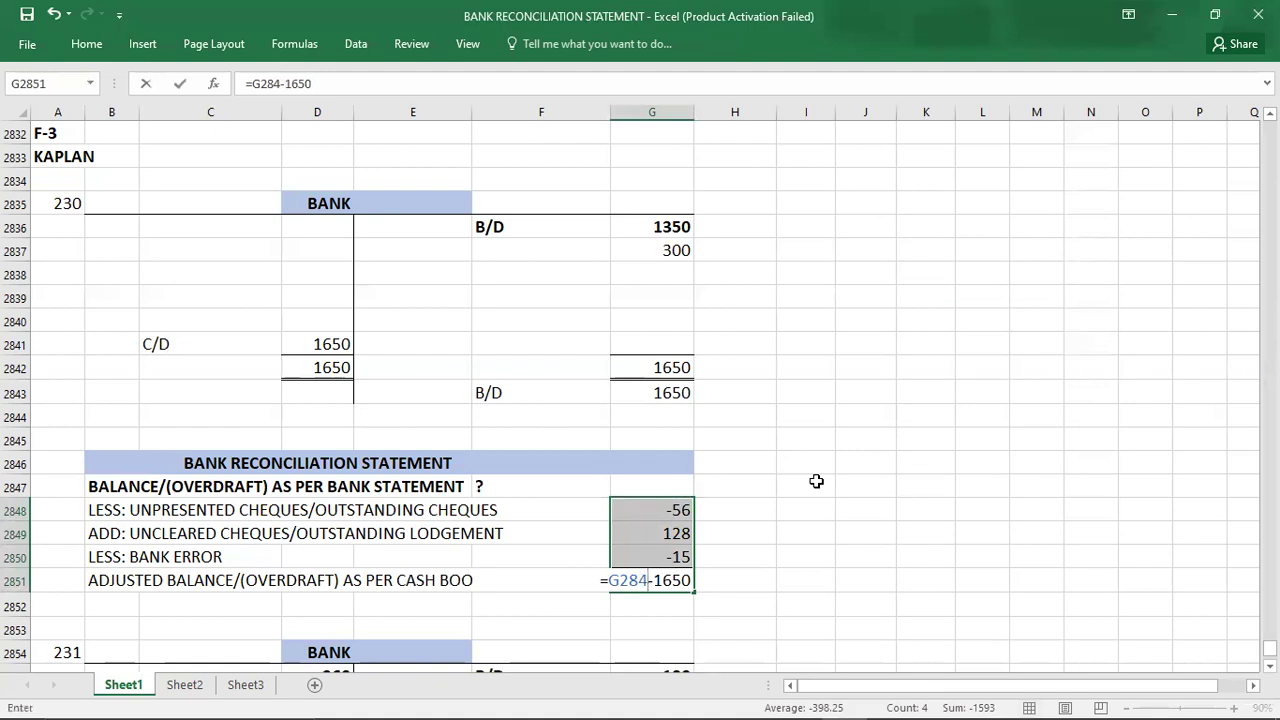
key(Return)
Enter -1707 as the balance/(overdraft) as per bank statement in question 230's reconciliation statement.
key(Up)
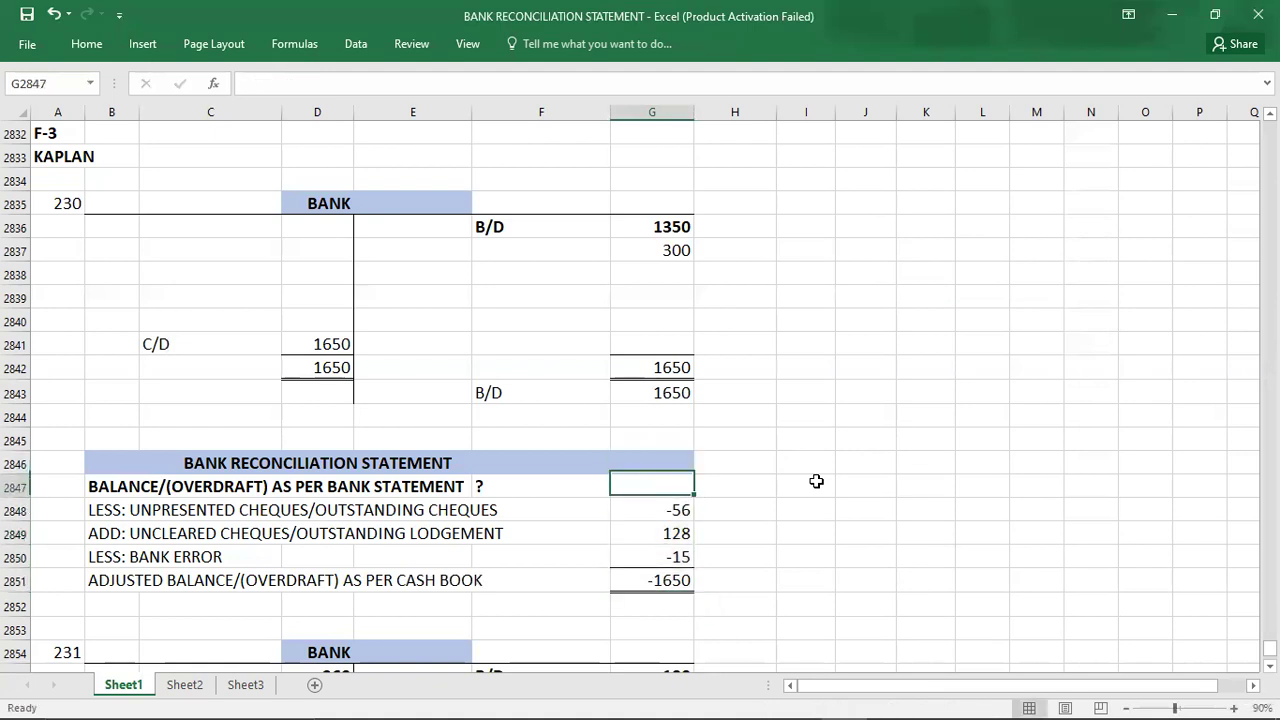
text(-1707)
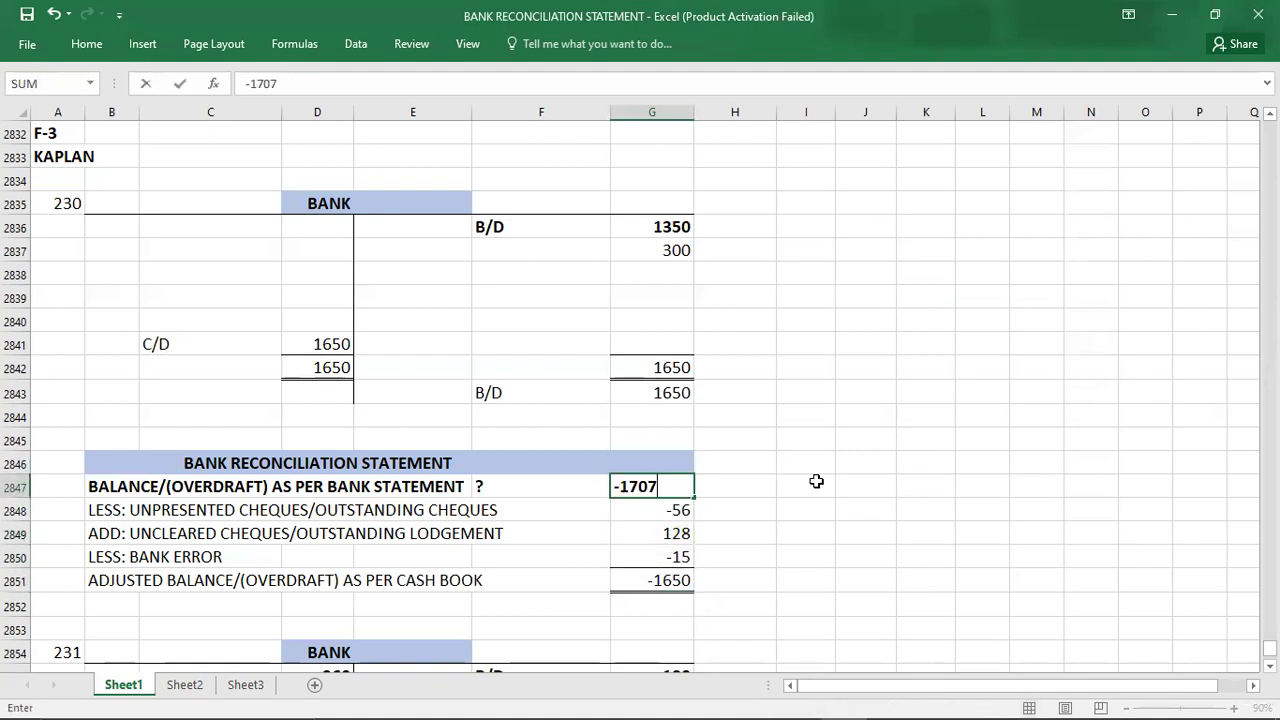
key(Return)
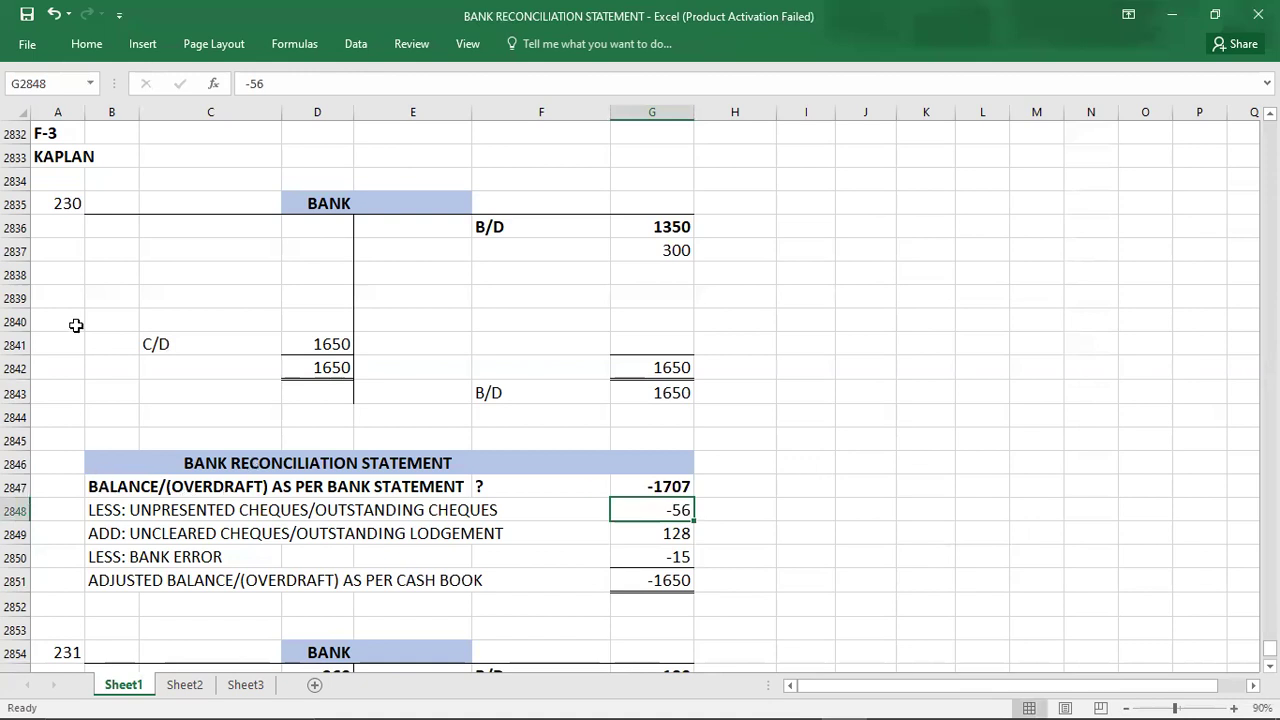
Check question 230's answer options in the exam kit PDF and record D below the question number in the Excel sheet.
key(alt+Tab)
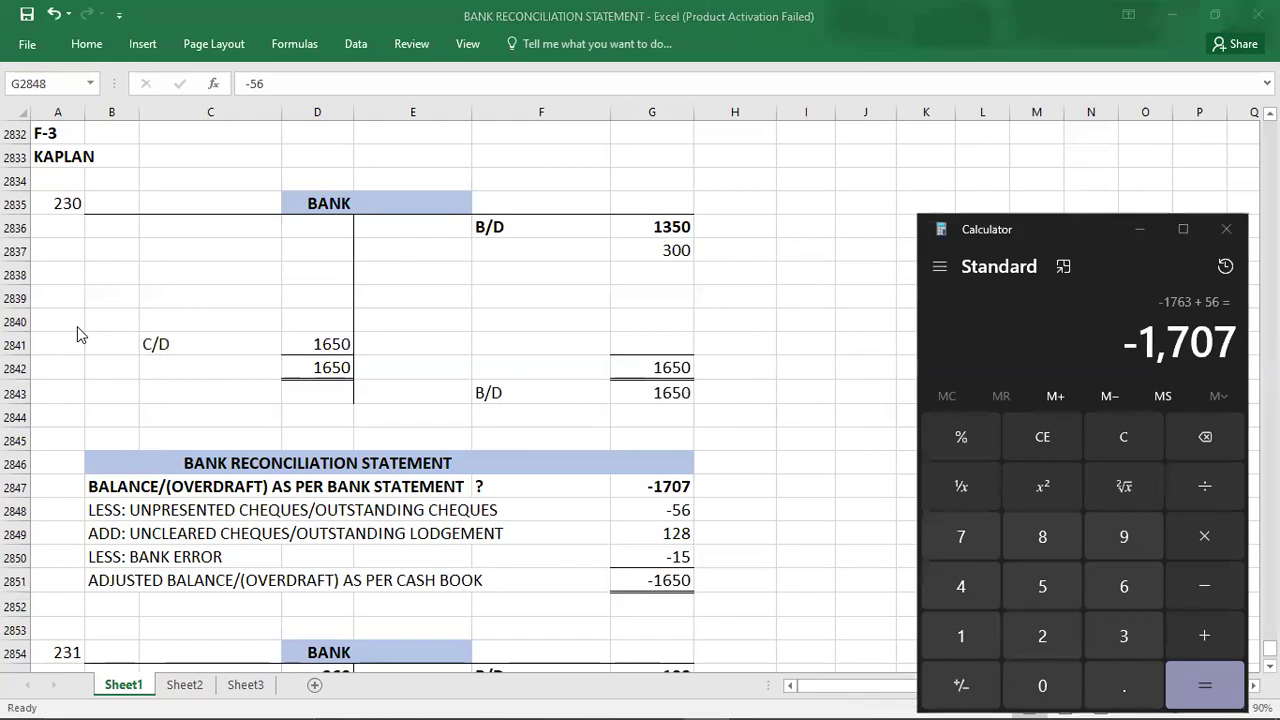
key(alt+Tab)
key(alt+Tab)
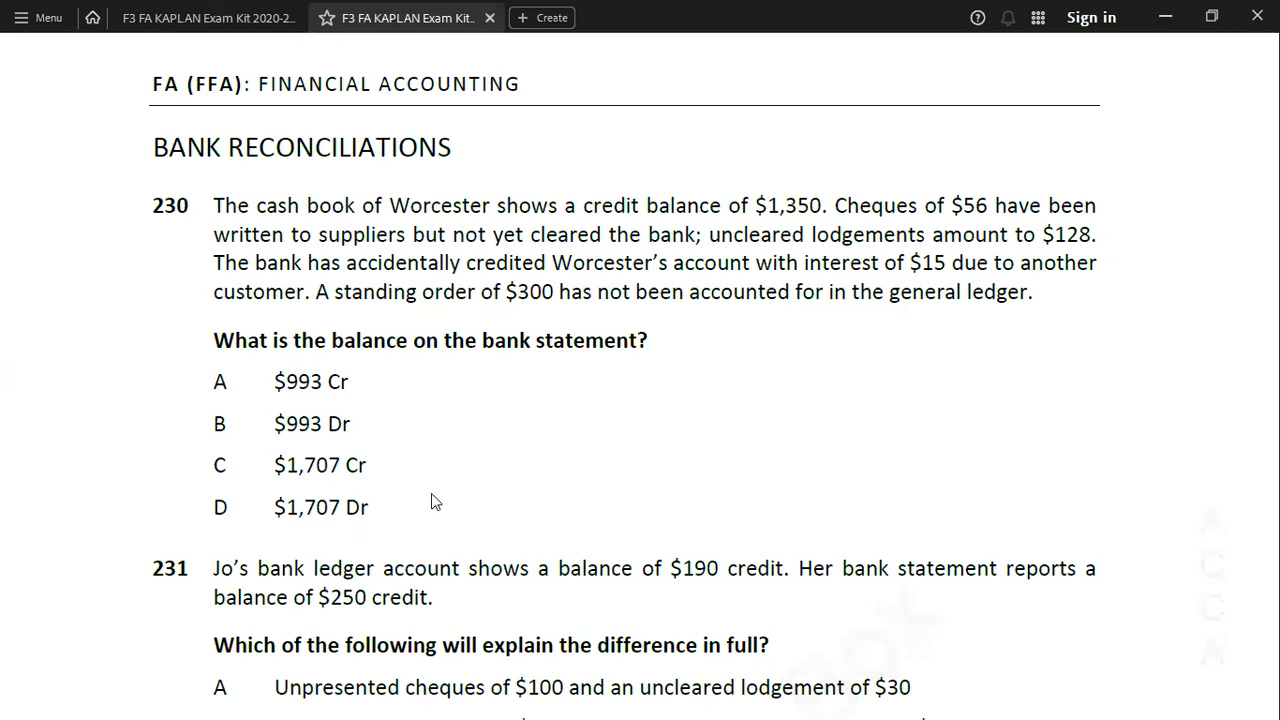
key(alt+Tab)
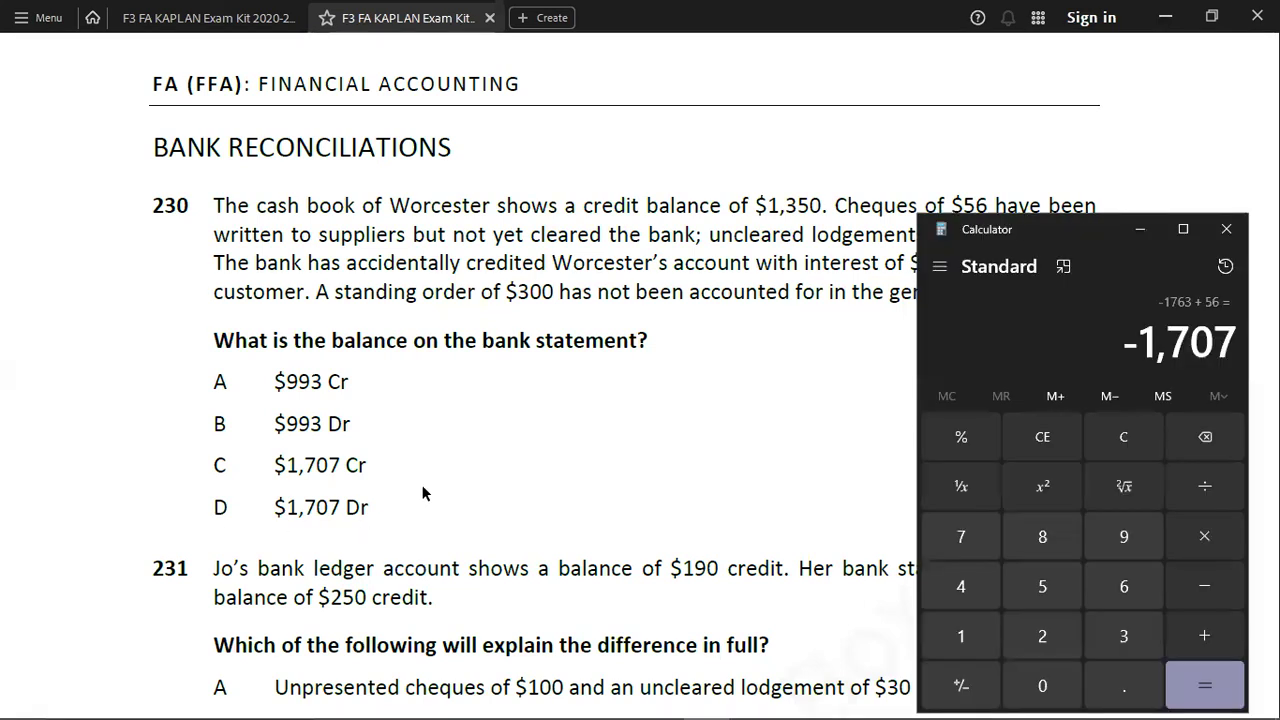
key(alt+Tab)
key(Tab)
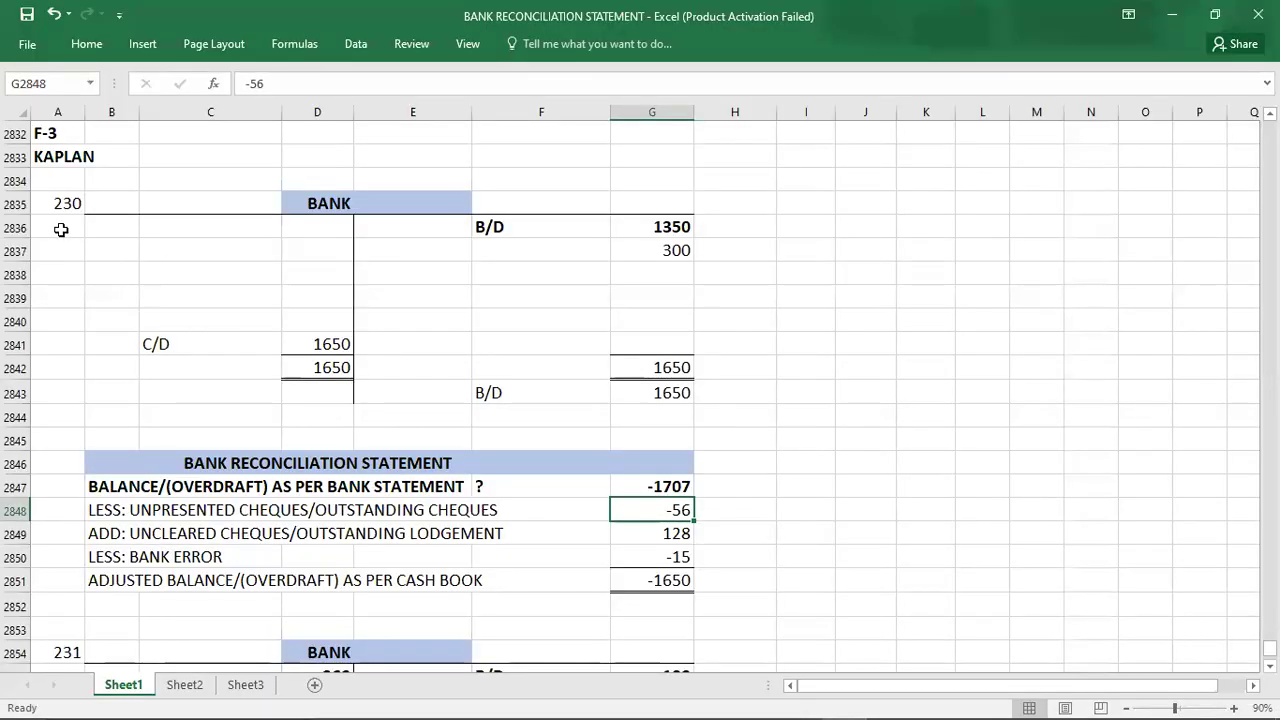
click(61, 229)
text(D)
key(Return)
key(Return)
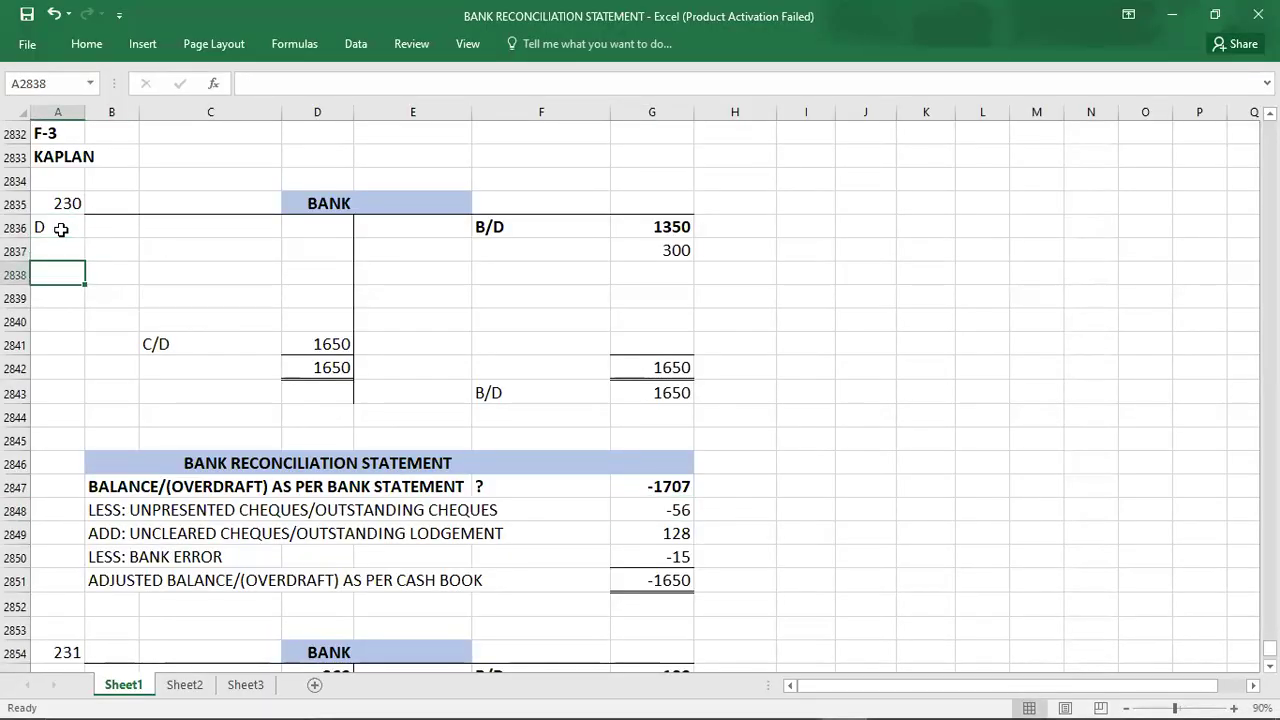
Switch to the exam kit PDF and read question 231 with its four answer options.
click(50, 652)
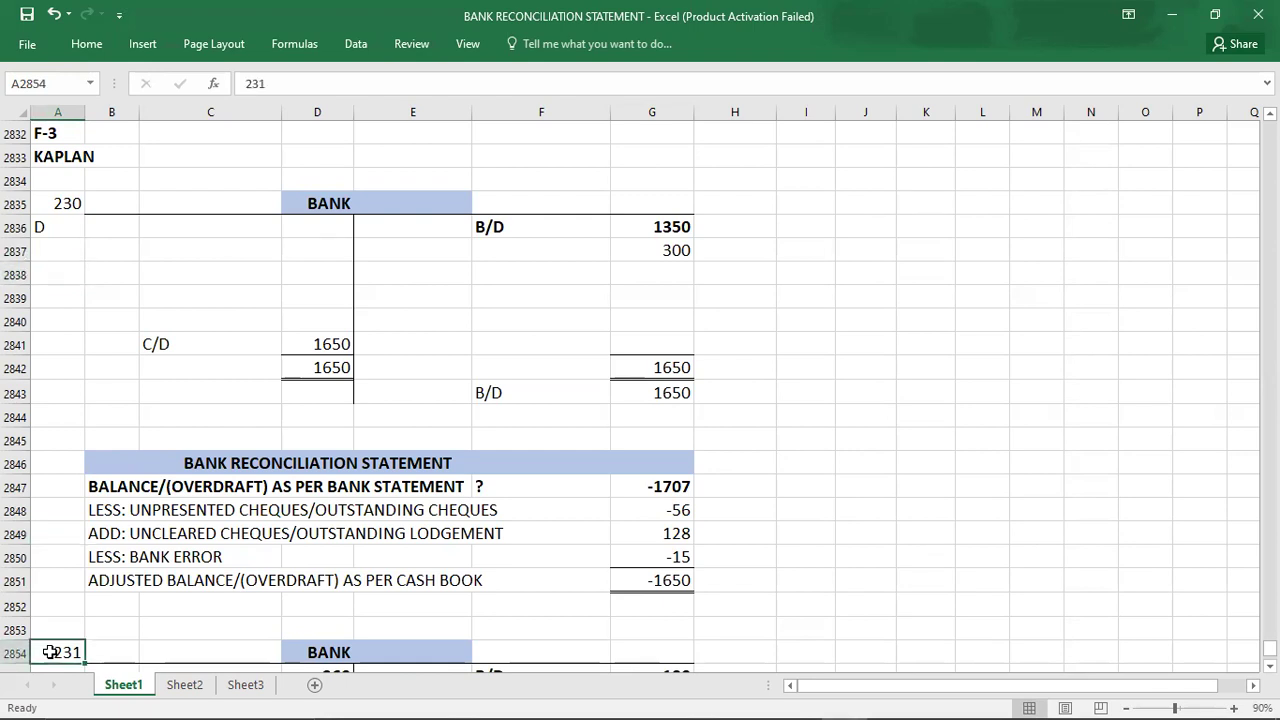
key(alt+Tab)
key(alt+Tab)
key(Tab)
scroll(50, 658, down, 7)
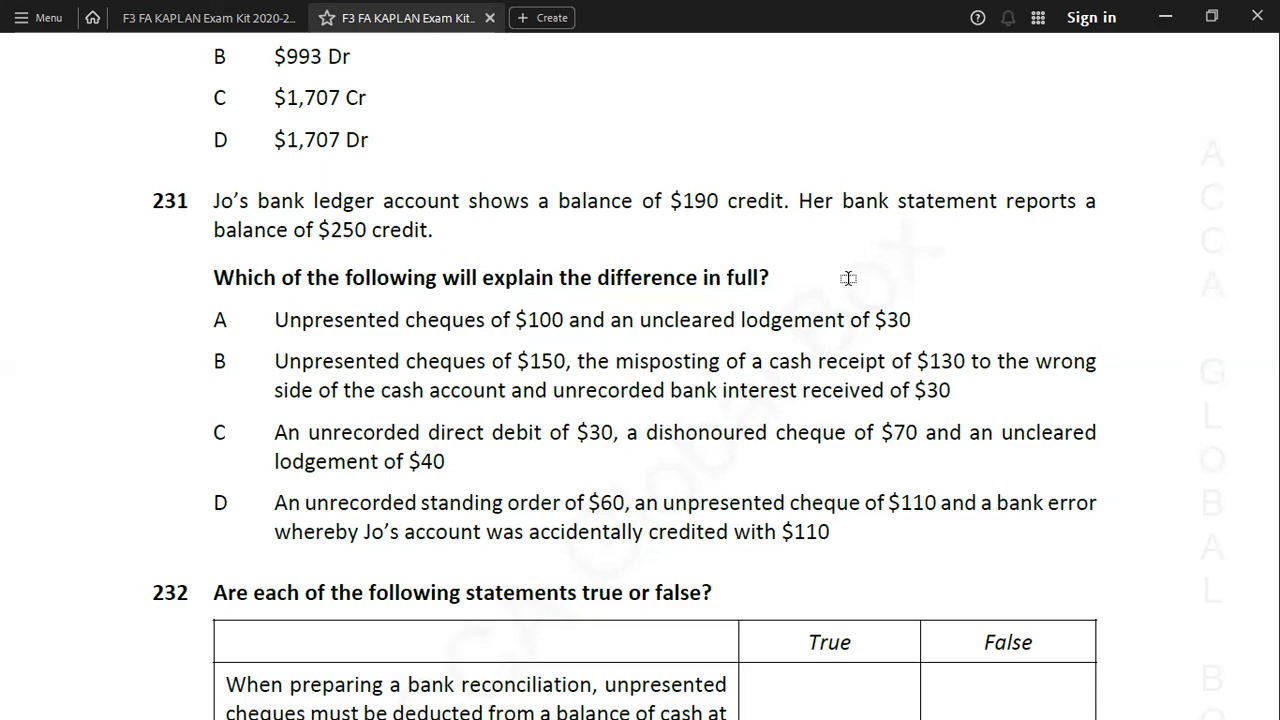
Return to Excel and clear all old entries from question 231's bank account, C2855 to G2864.
key(alt+Tab)
scroll(849, 279, down, 3)
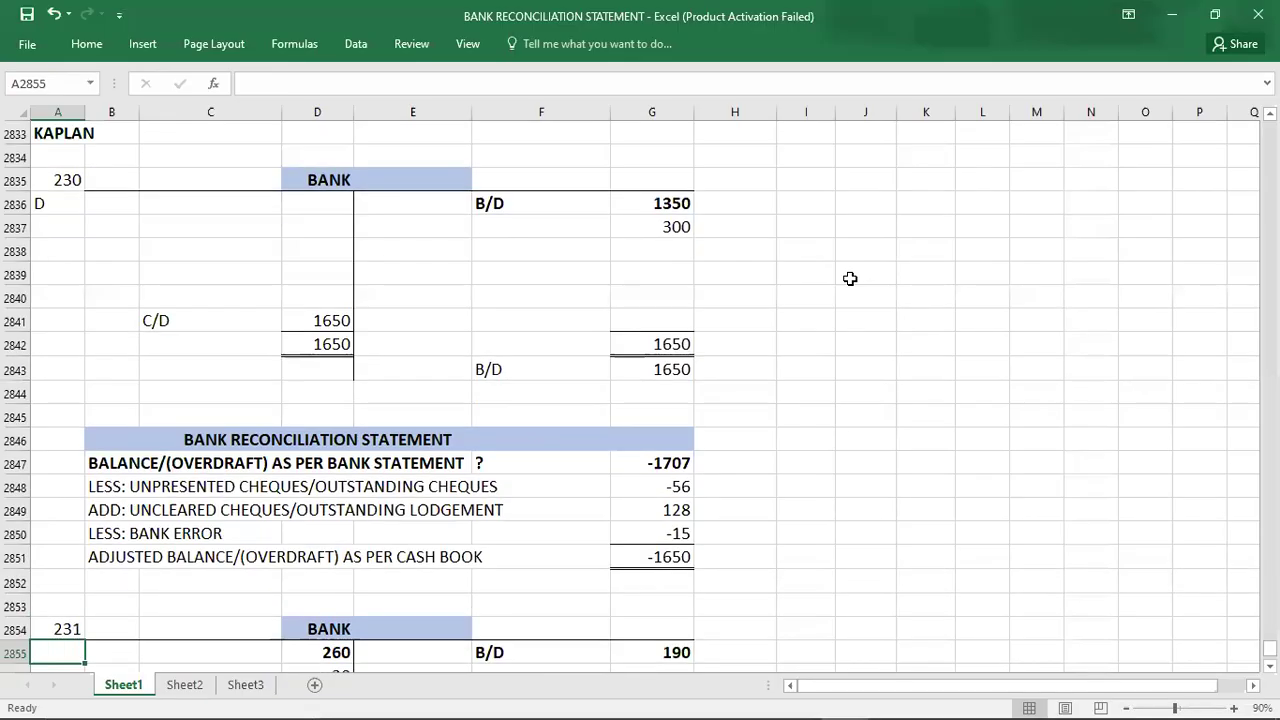
key(Down)
key(Down)
key(Down)
key(Down)
key(Down)
key(Down)
key(Down)
key(Down)
key(Down)
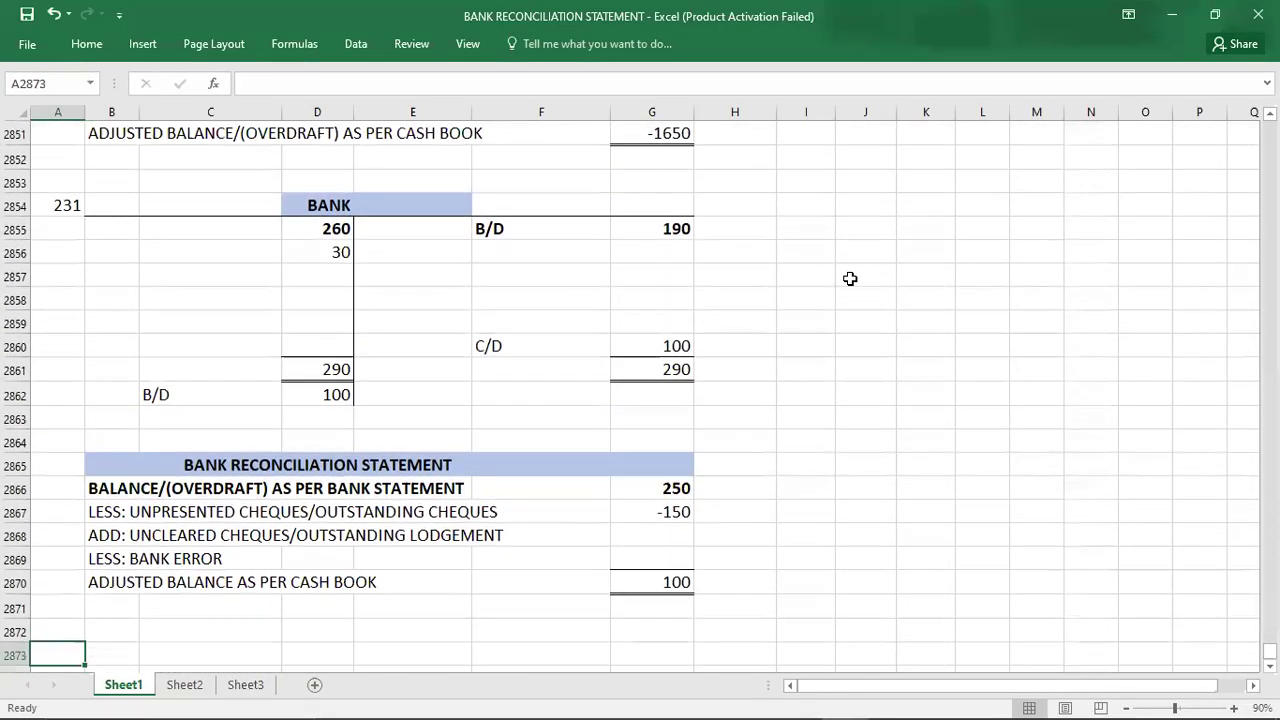
click(177, 228)
key(shift+Right)
key(shift+Right)
key(shift+Right)
key(shift+Right)
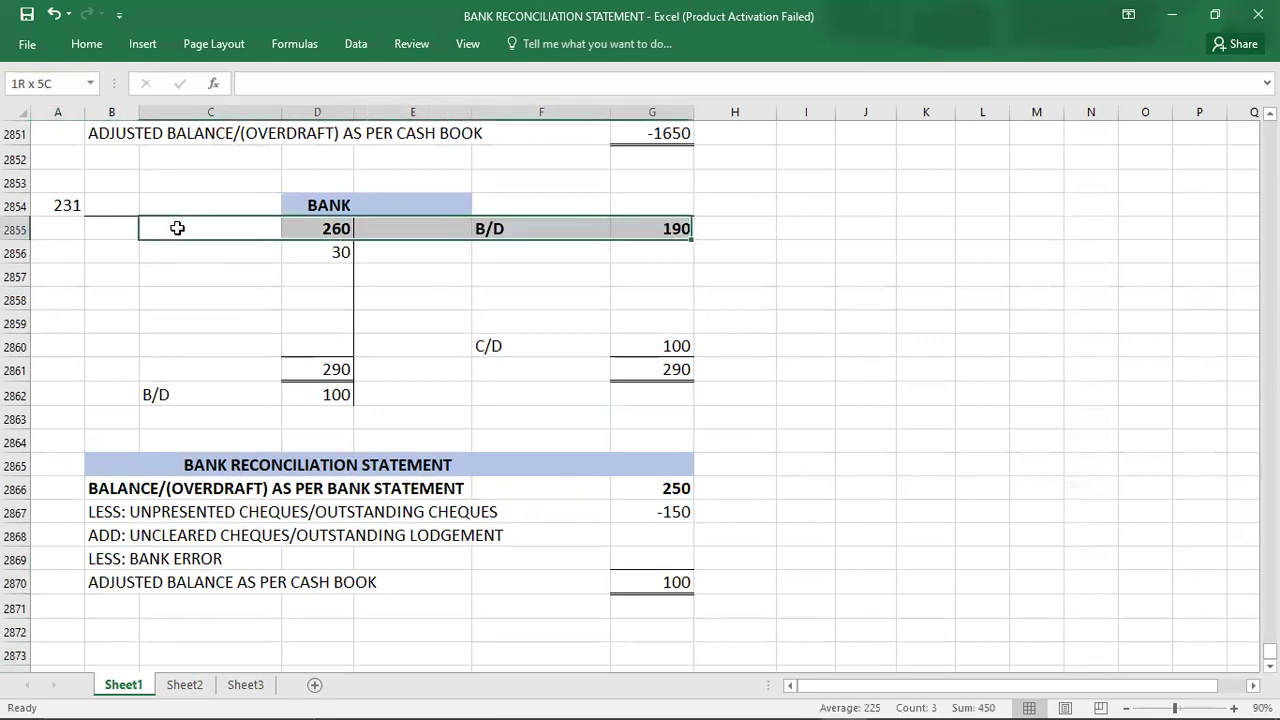
key(shift+Down)
key(shift+Down)
key(shift+Down)
key(shift+Down)
key(shift+Down)
key(shift+Down)
key(shift+Down)
key(shift+Down)
key(shift+Down)
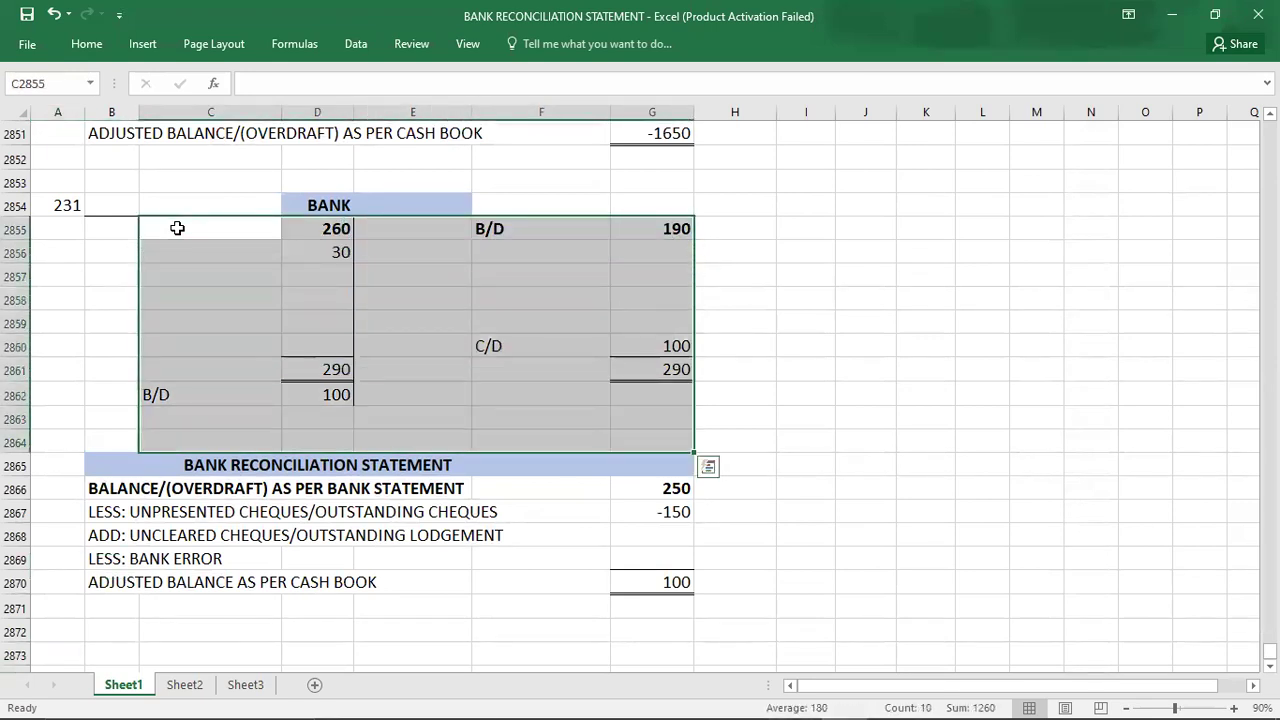
key(Delete)
Clear the old amounts from question 231's bank reconciliation statement, down to the adjusted balance row.
key(Down)
key(Down)
key(Down)
key(Down)
key(Down)
key(Down)
key(Down)
key(Right)
key(Down)
key(Down)
key(Right)
key(Right)
key(Right)
key(Right)
key(Right)
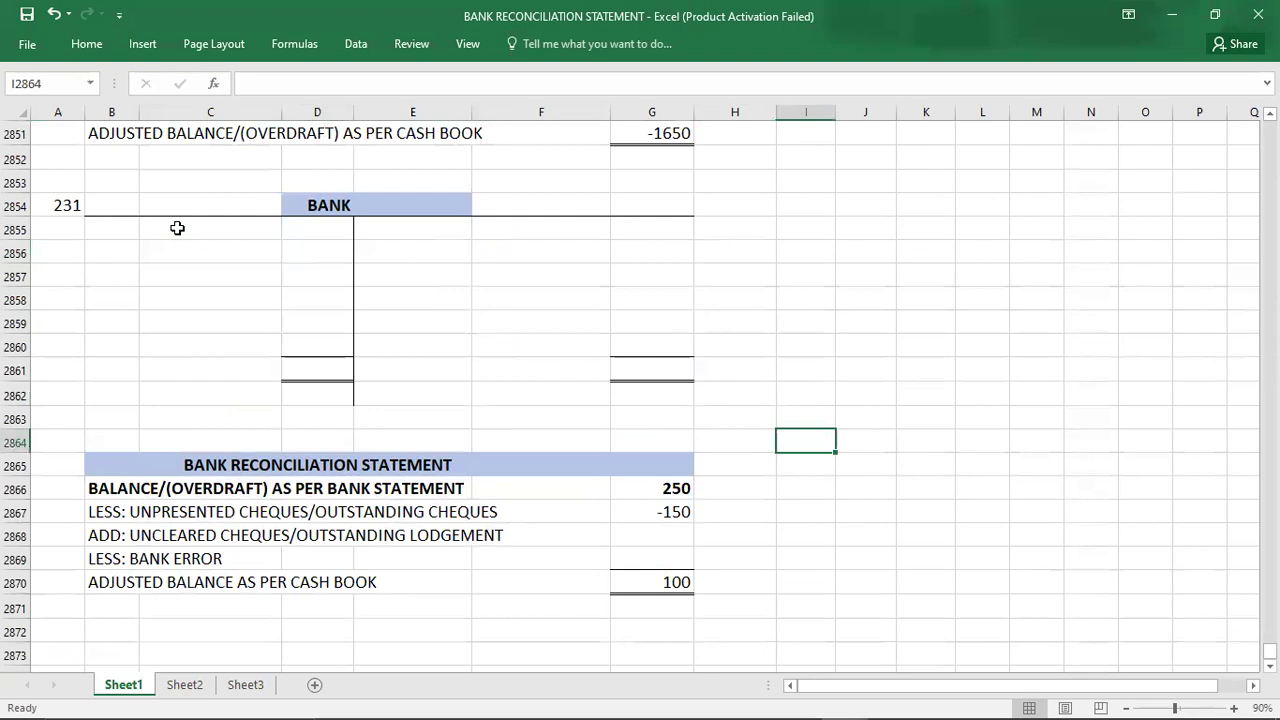
key(Left)
key(Left)
key(shift+Down)
key(shift+Down)
key(shift+Down)
key(shift+Down)
key(shift+Down)
key(shift+Down)
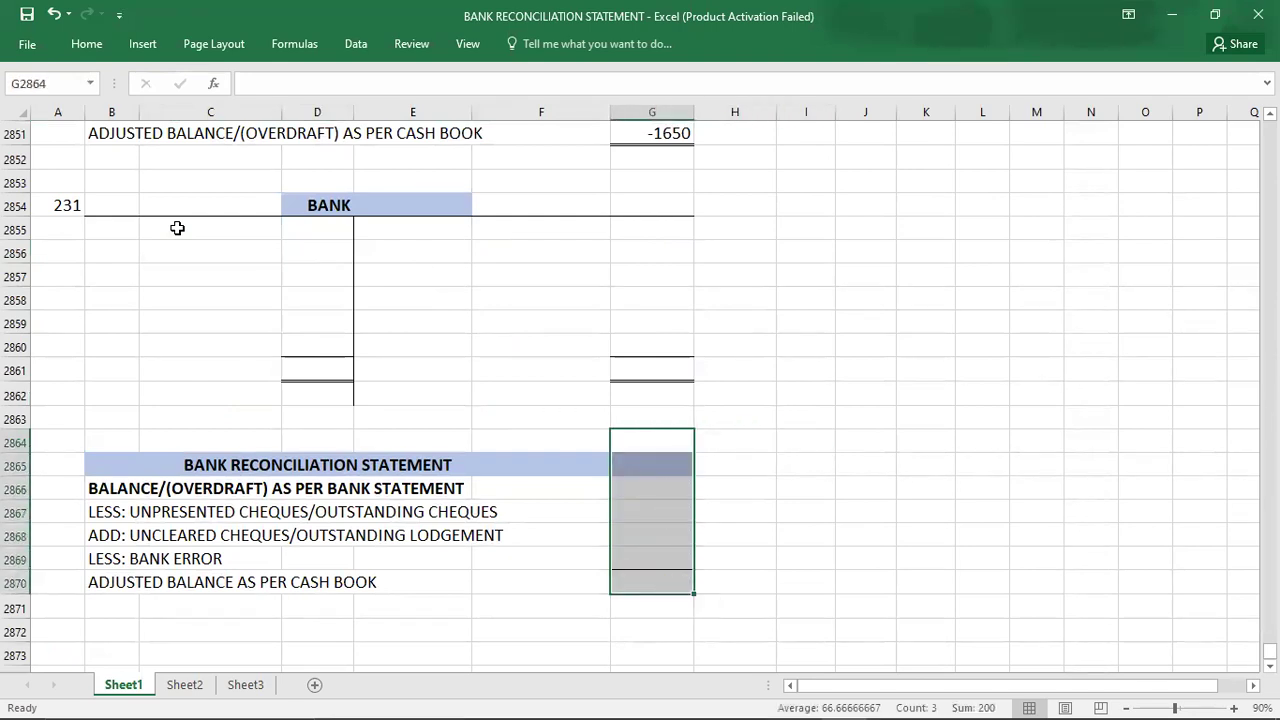
Check the ledger balance in the PDF and enter B/D 190 on the credit side of question 231's bank account.
key(alt+Tab)
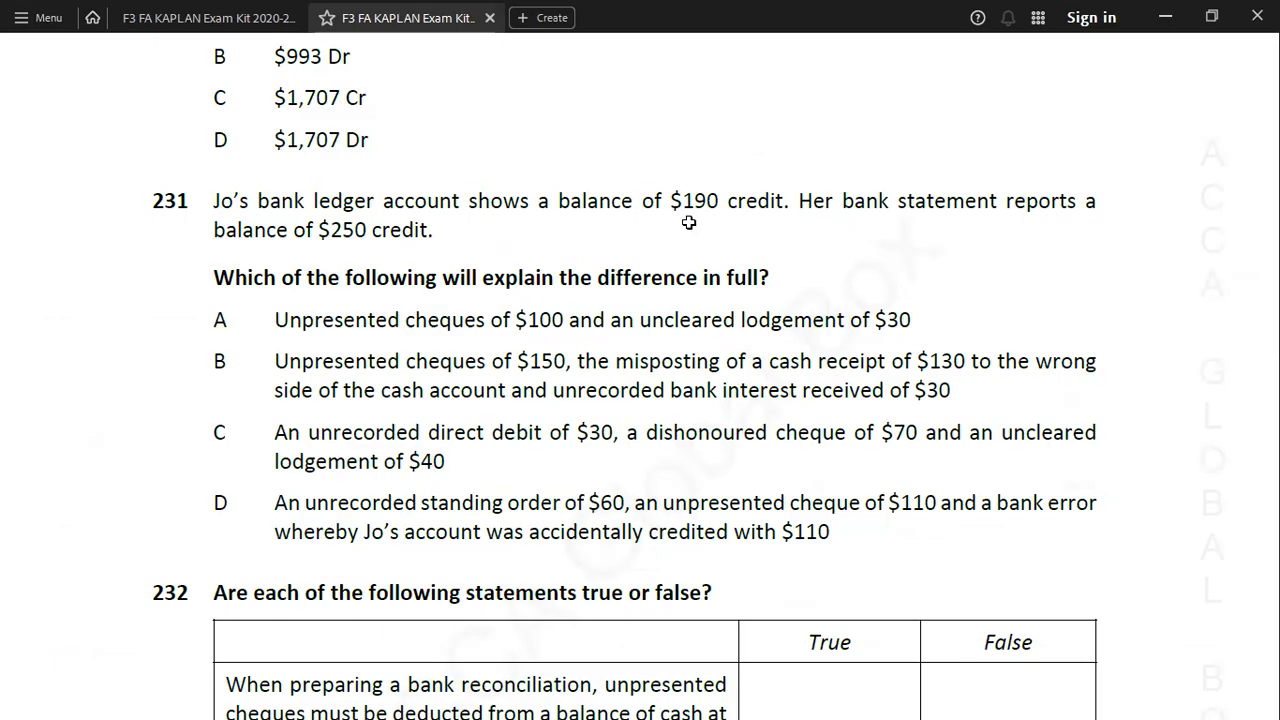
key(alt+Tab)
key(Up)
key(Up)
key(Up)
key(Up)
key(Up)
key(Left)
key(Left)
key(Up)
key(Up)
key(Up)
key(Up)
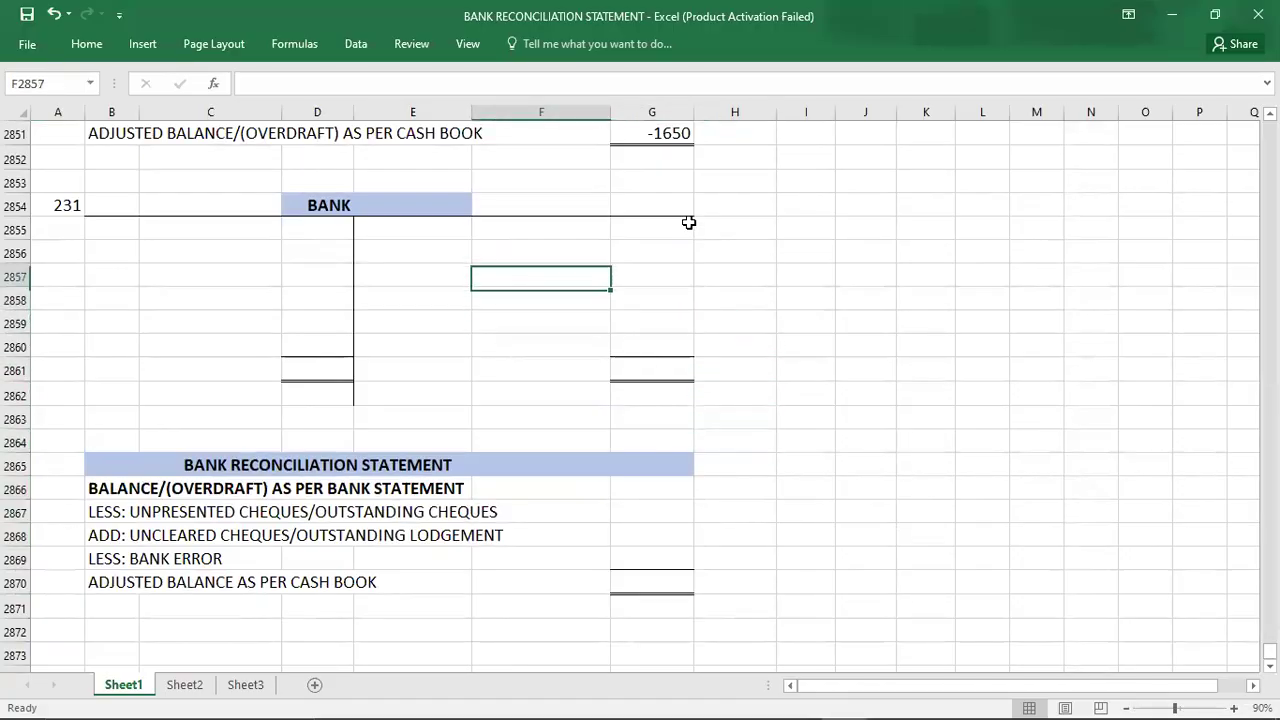
text(B/D)
key(Tab)
text(190)
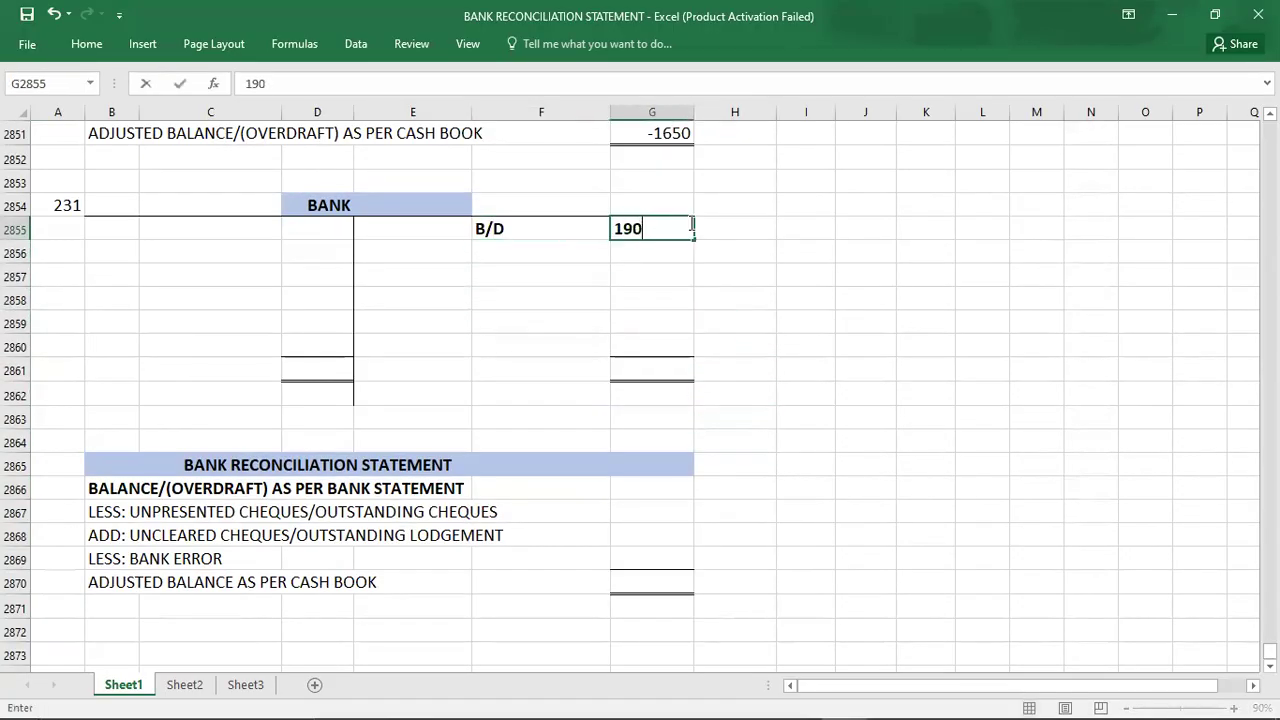
key(Return)
Check the bank statement balance in the PDF and enter 250 as the balance as per bank statement for question 231.
key(alt+Tab)
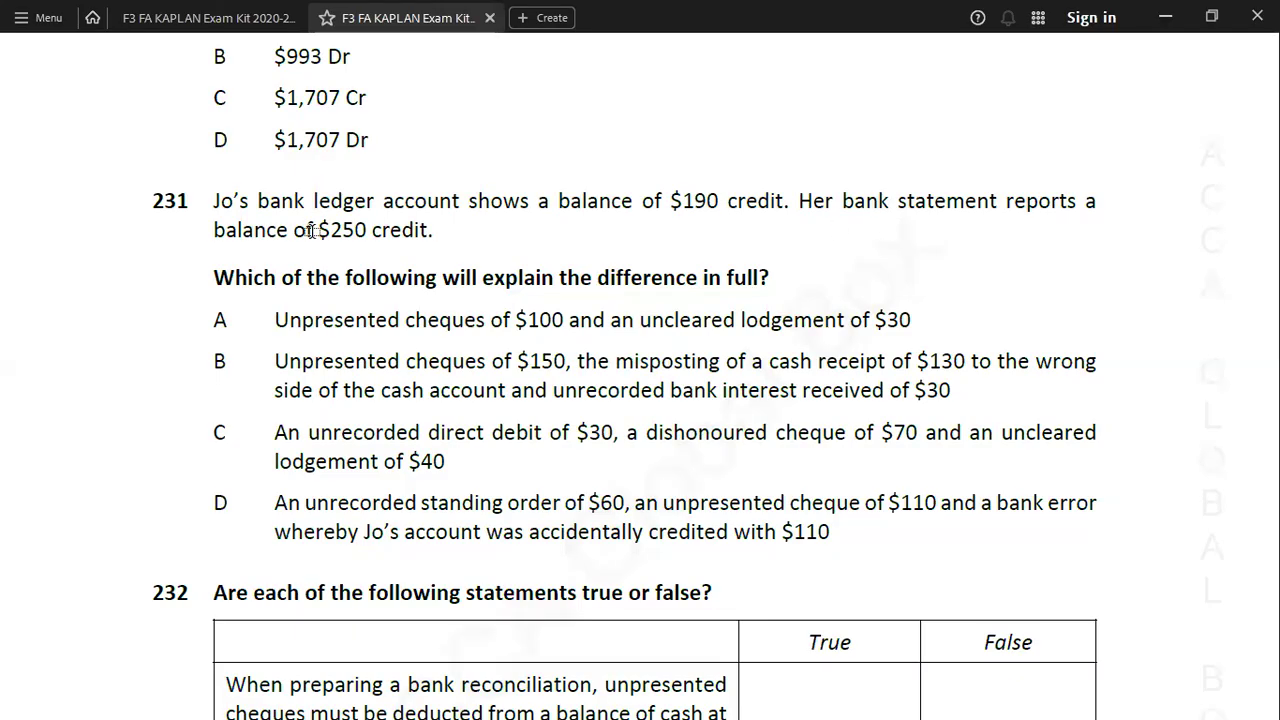
key(alt+Tab)
key(Down)
key(Right)
key(Down)
key(Down)
key(Down)
key(Down)
key(Down)
key(Down)
key(Down)
key(Down)
key(Down)
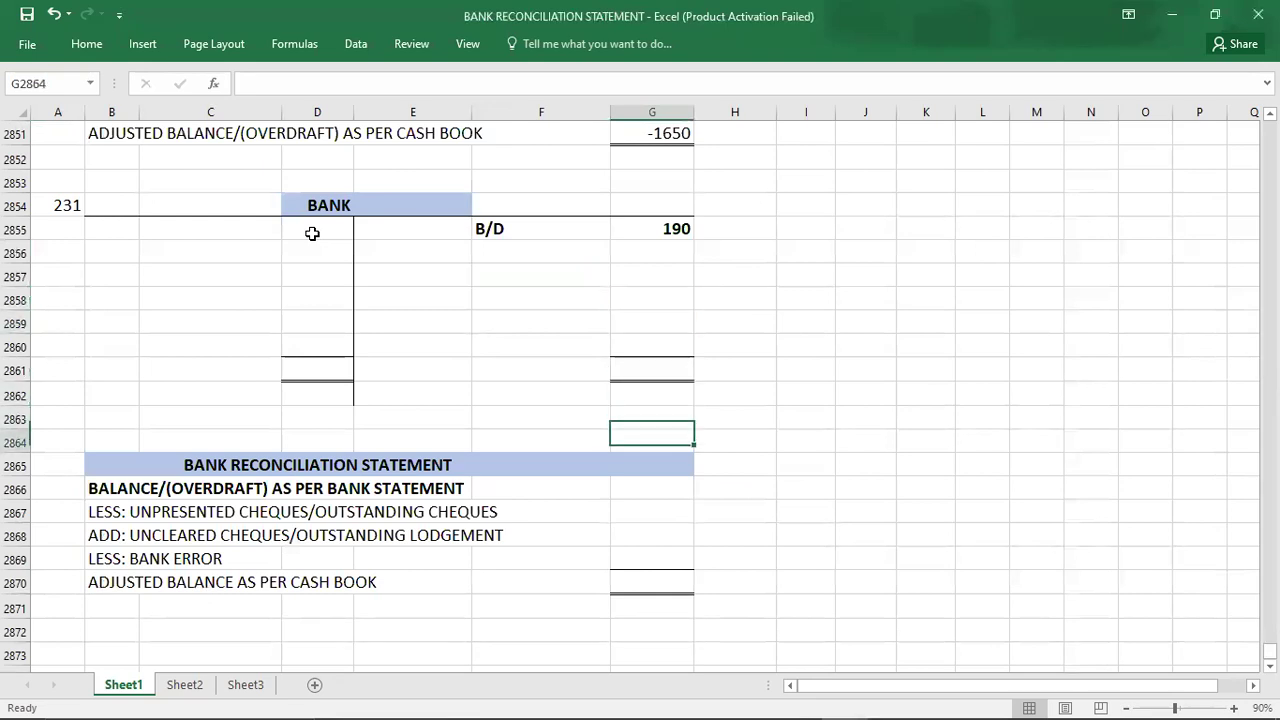
text(250)
key(Return)
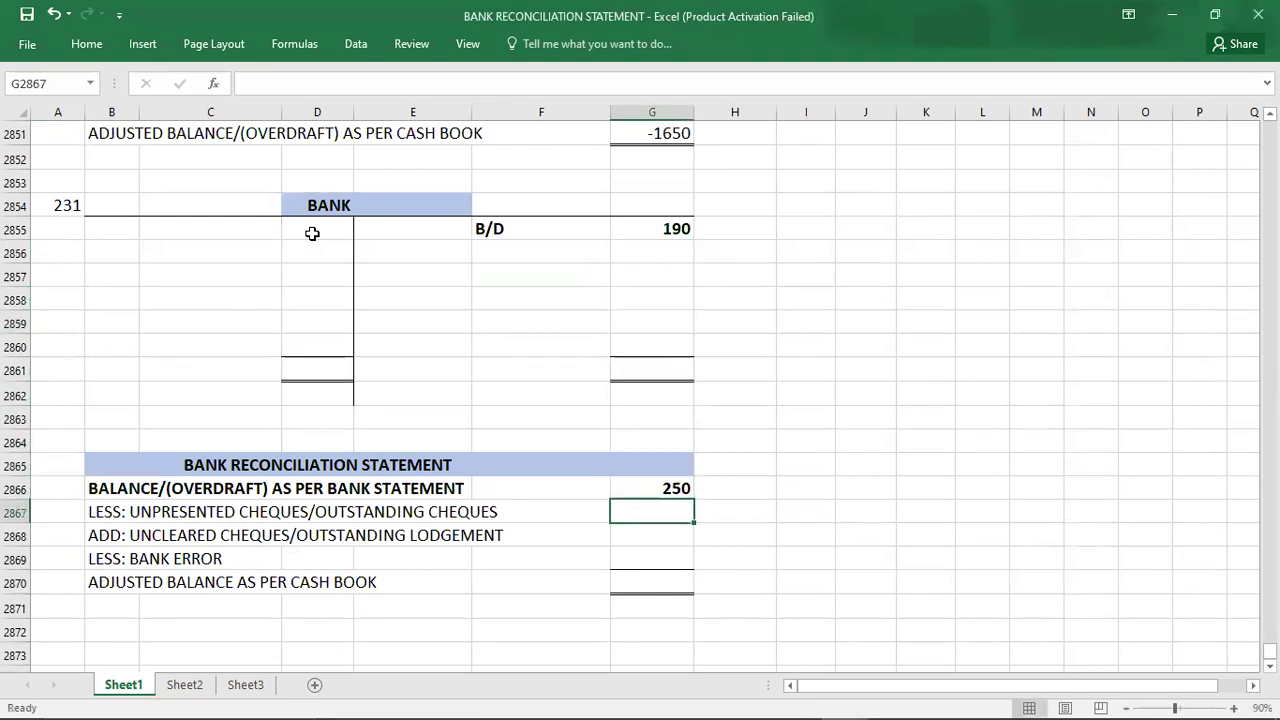
Read option A in the PDF and enter -100 for the unpresented cheques in question 231's reconciliation statement.
key(alt+Tab)
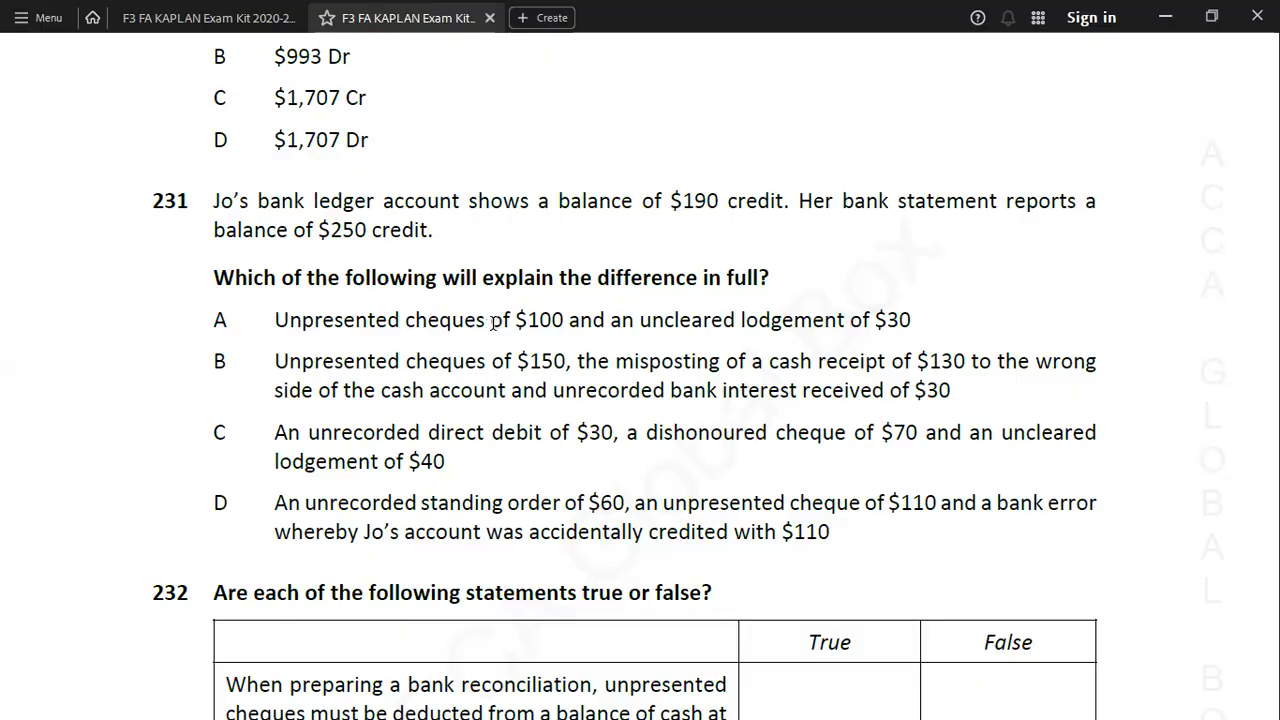
key(alt+Tab)
text(-100)
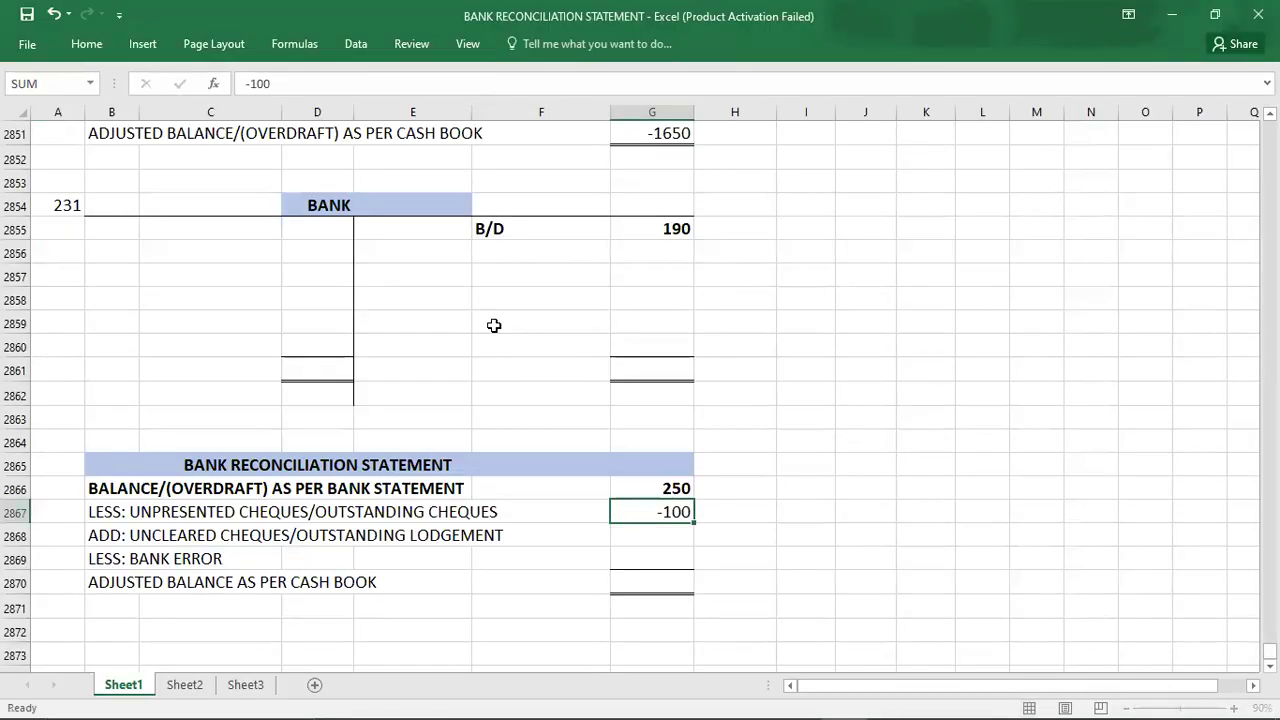
Check option A's uncleared lodgement in the PDF and enter 30 for the uncleared cheques in question 231's reconciliation statement.
key(Return)
key(alt+Tab)
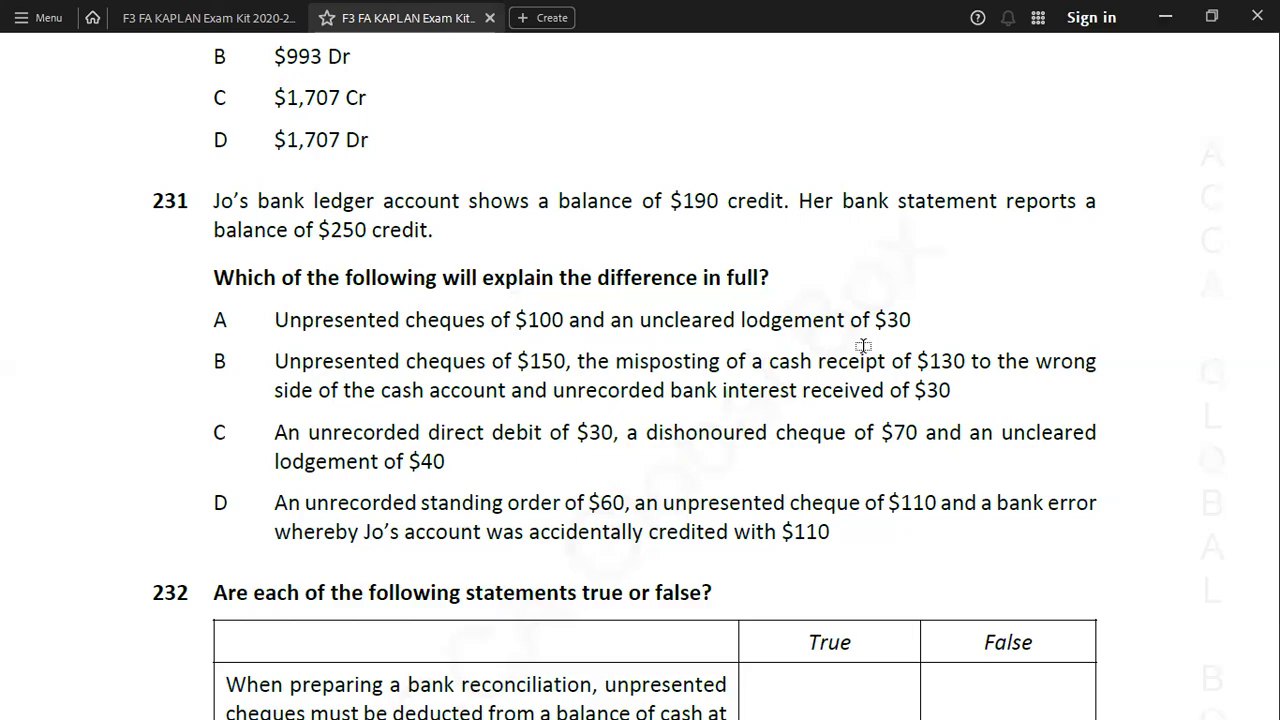
key(alt+Tab)
text(30)
key(Return)
Add up option A's reconciliation amounts and enter 180 as question 231's adjusted balance as per cash book.
key(Up)
key(Up)
key(Up)
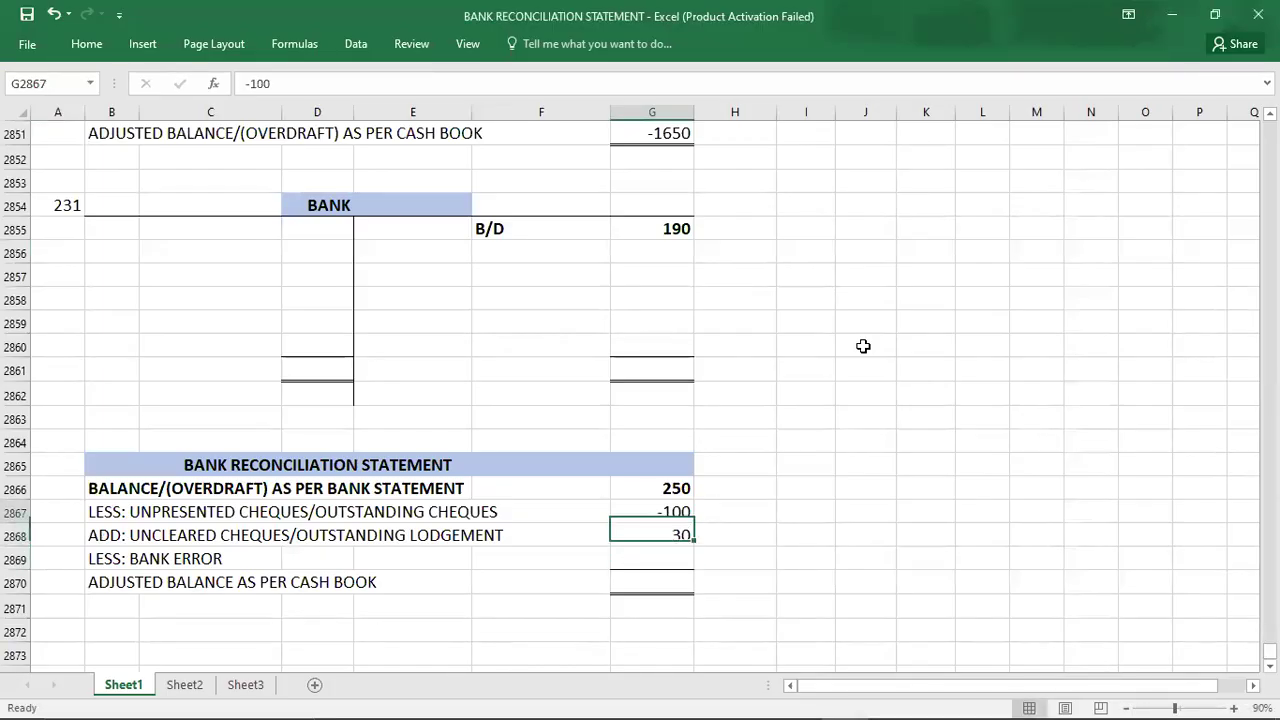
key(shift+Down)
key(shift+Down)
key(Down)
key(Down)
key(Down)
key(Down)
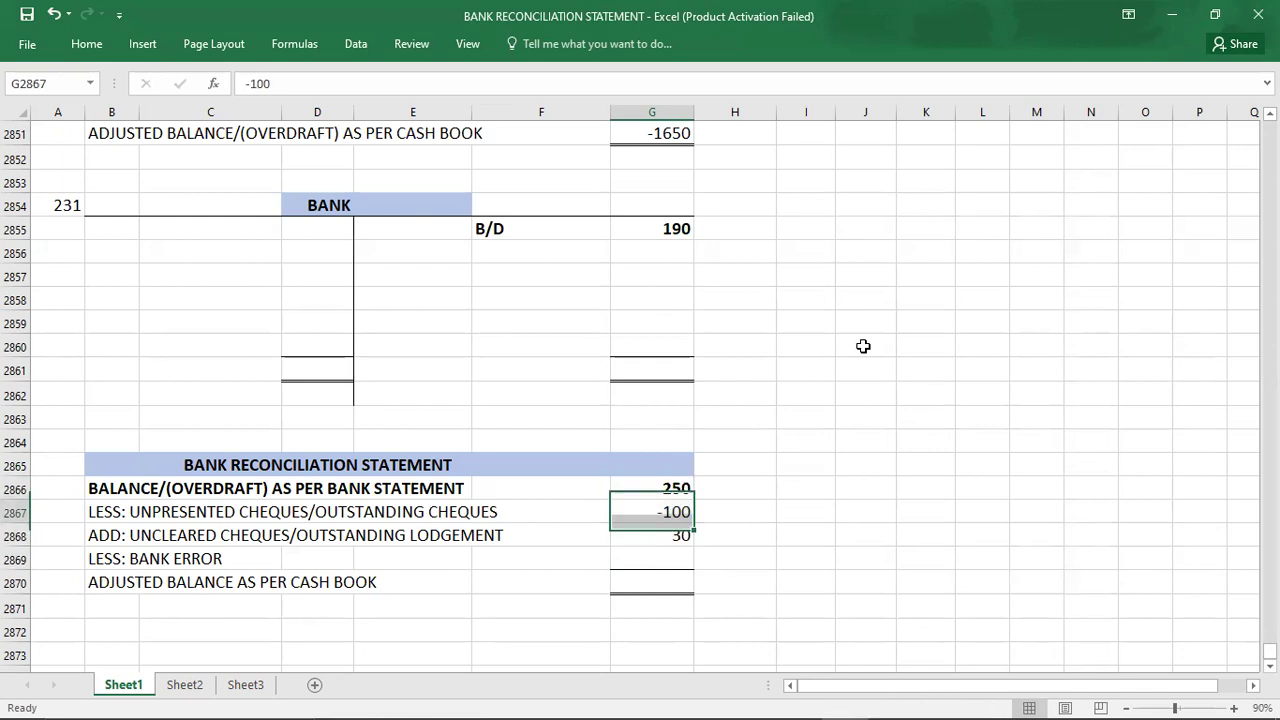
text(180)
key(Return)
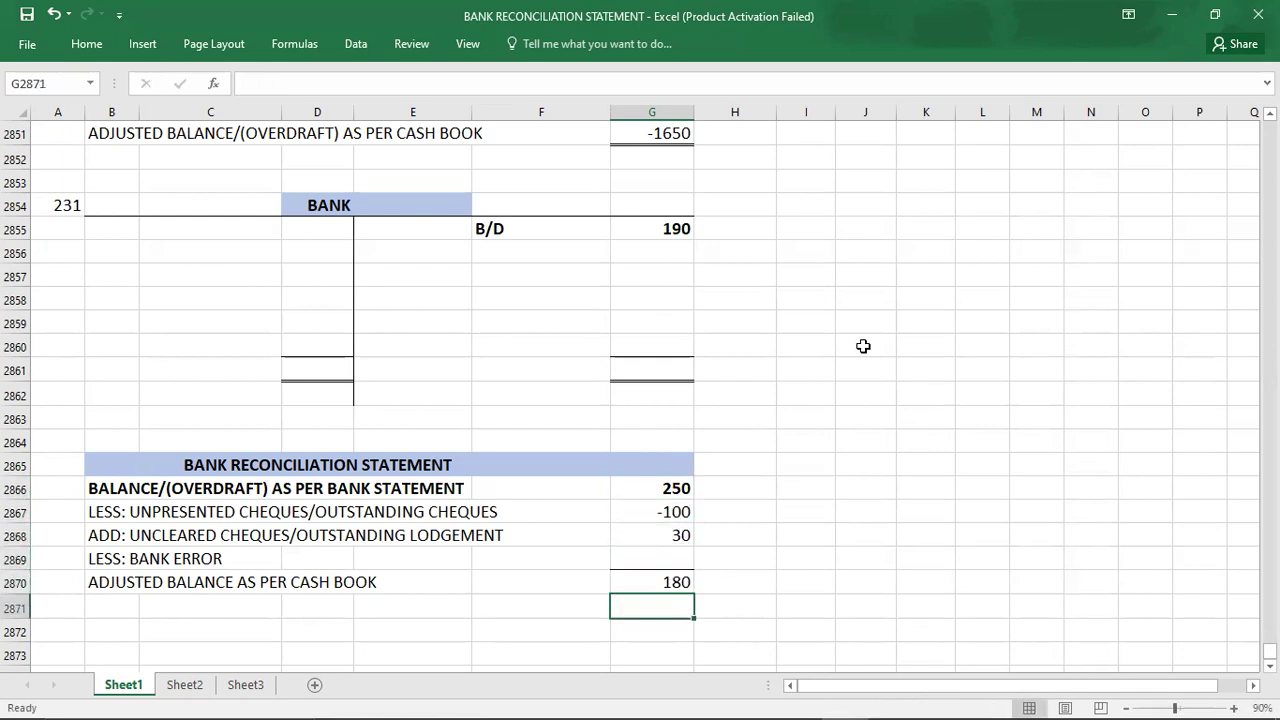
Compare the adjusted balance with the ledger's B/D balance and undo all of option A's entries in question 231's reconciliation statement.
click(646, 231)
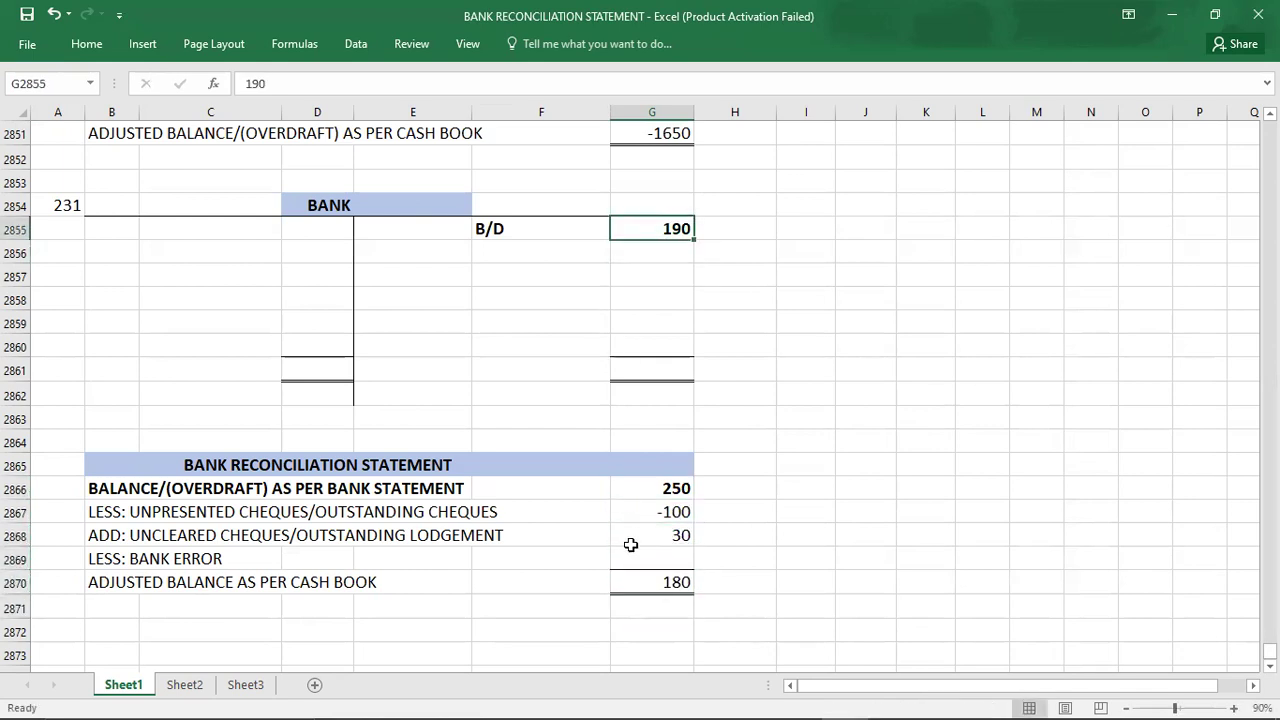
click(633, 579)
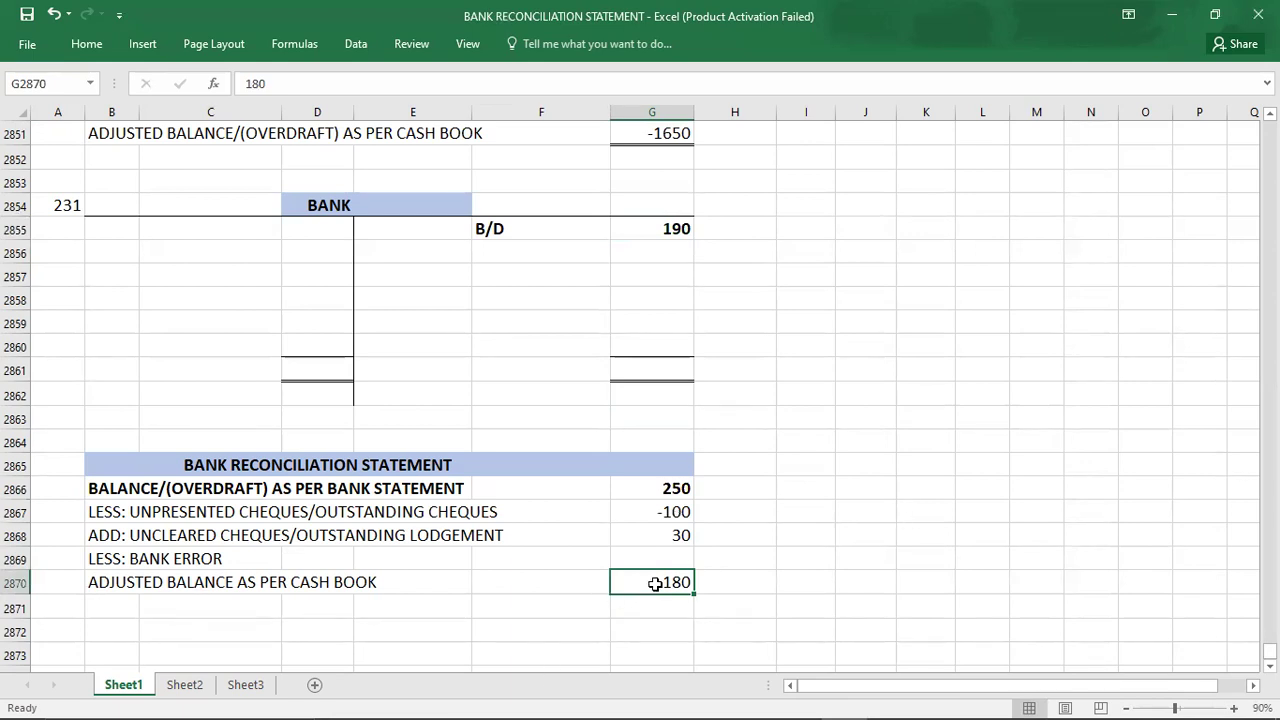
click(633, 229)
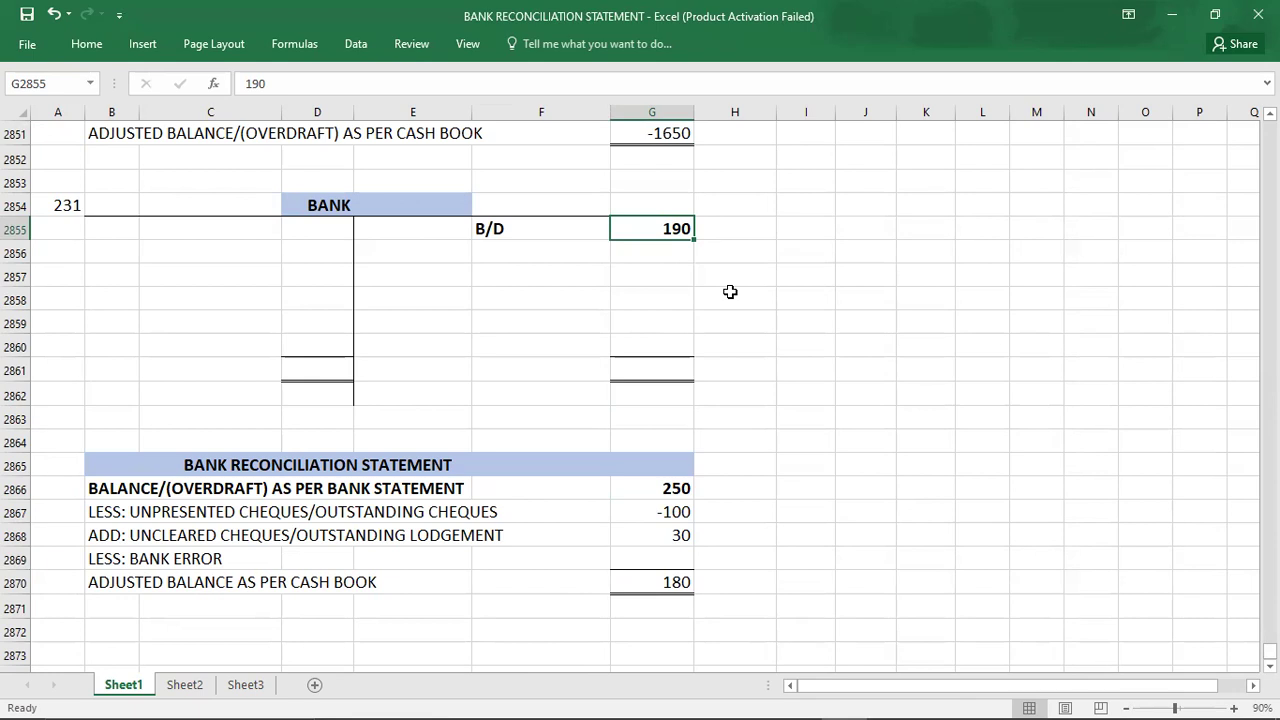
key(ctrl+z)
key(ctrl+z)
key(ctrl+z)
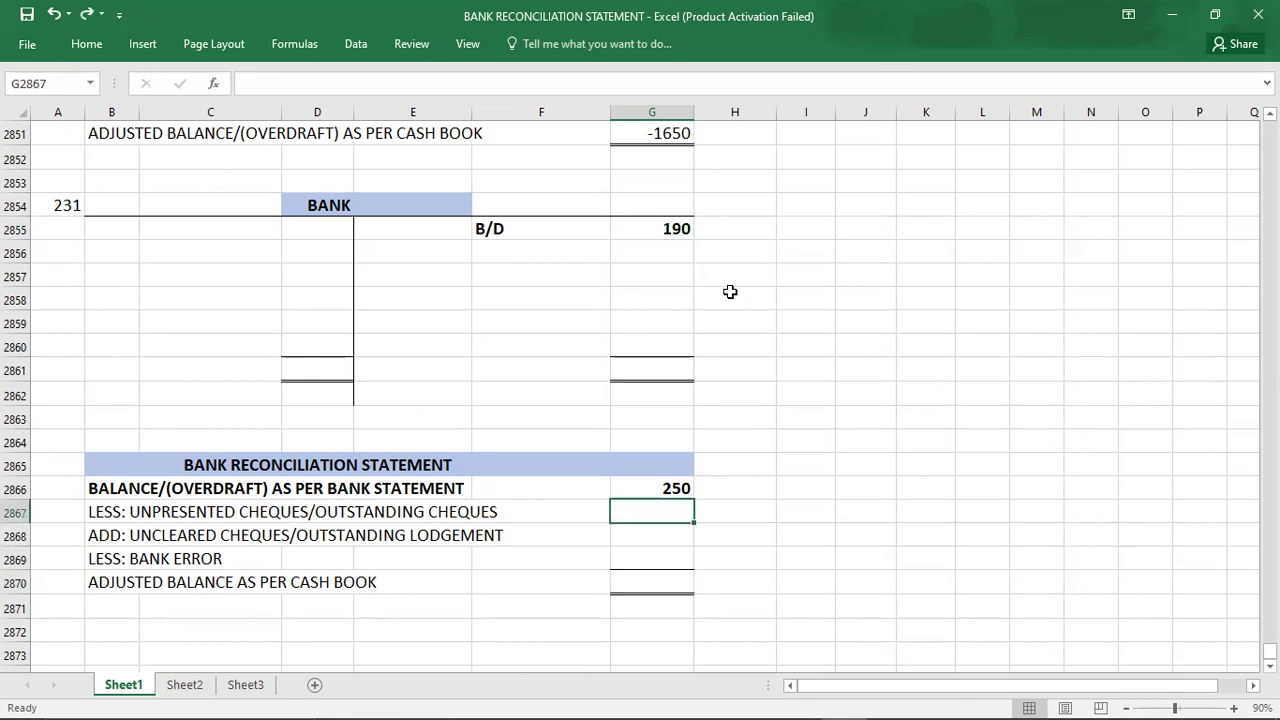
Read option B in the PDF and enter -150 for the unpresented cheques in question 231's reconciliation statement.
key(alt+Tab)
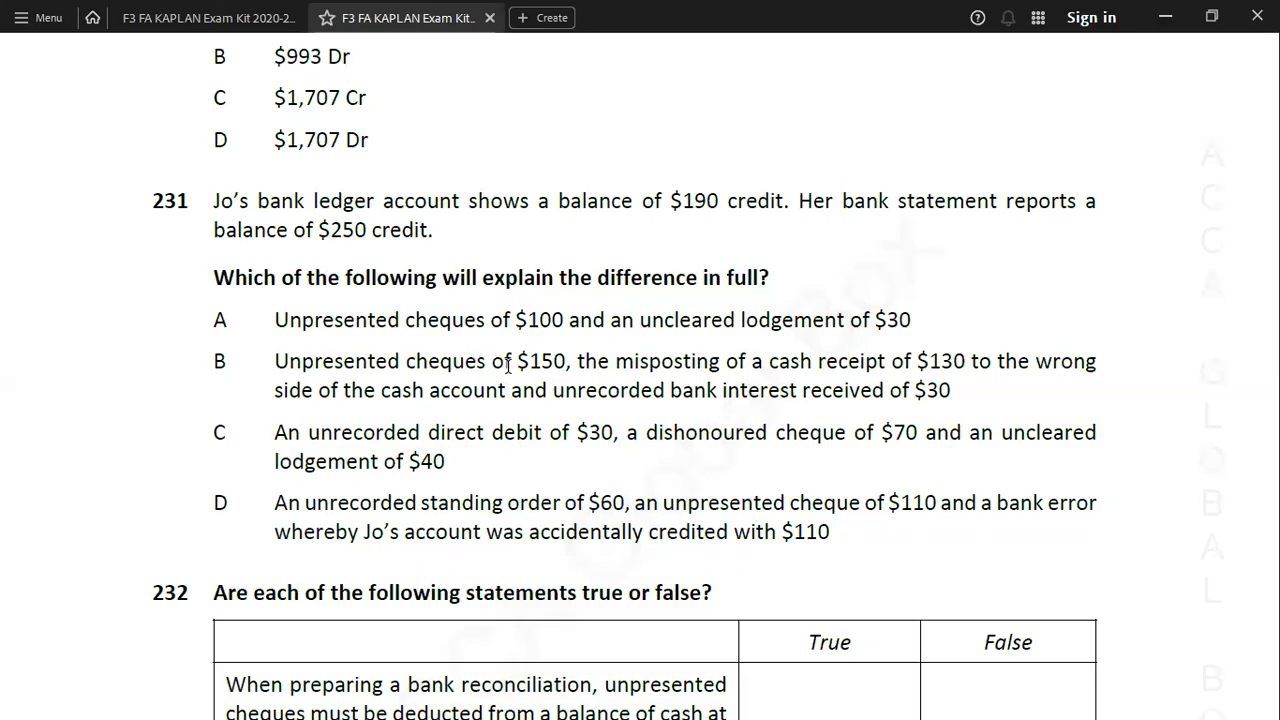
key(alt+Tab)
text(-)
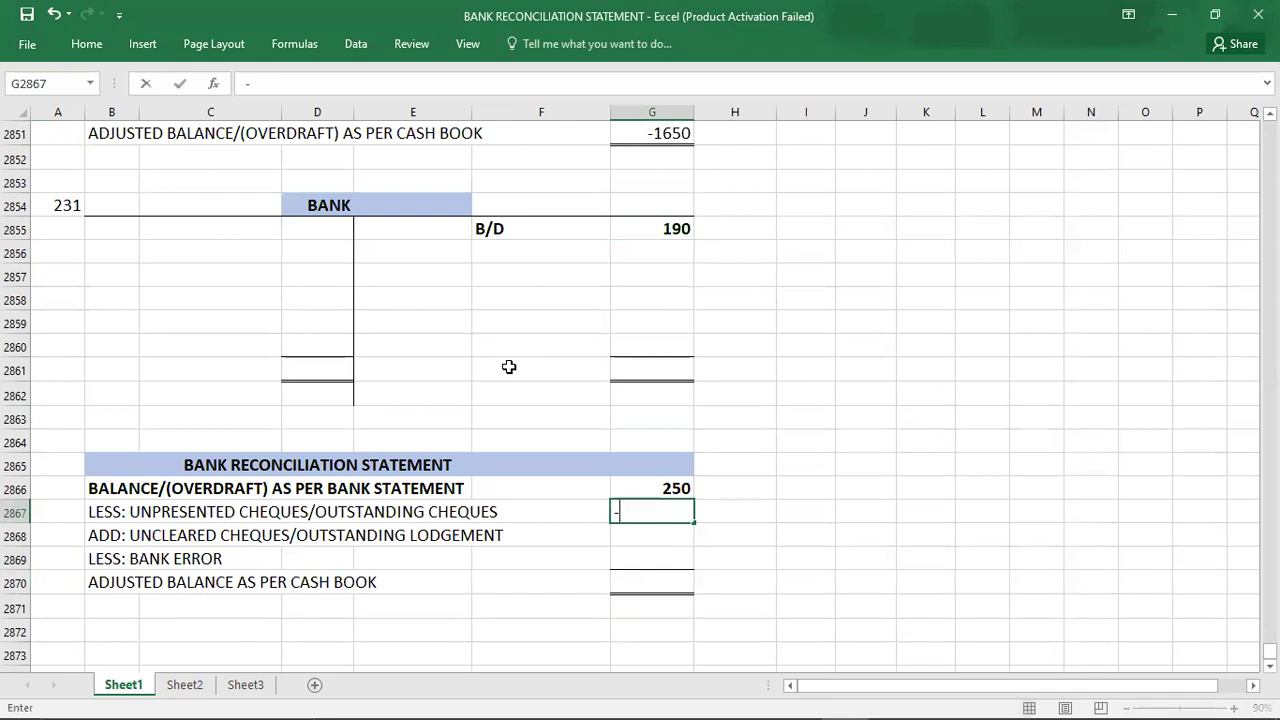
text(150)
key(Return)
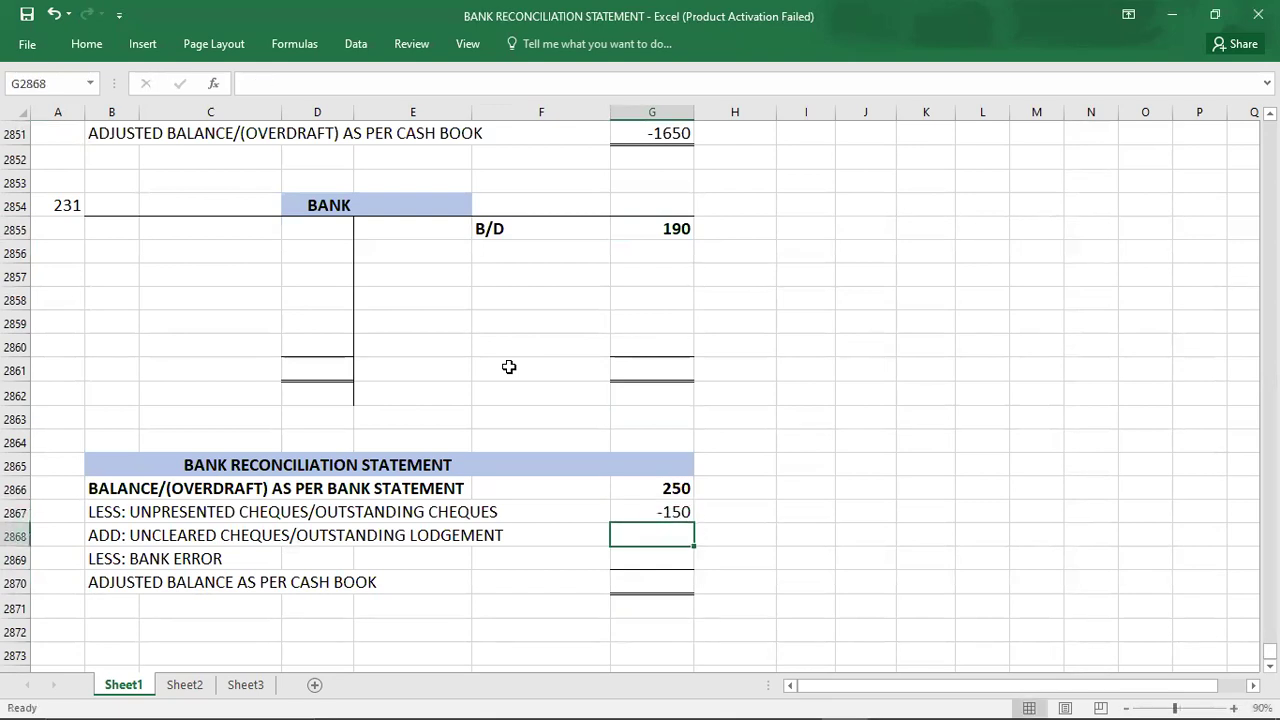
Check option B's misposted receipt and try 130 on the debit side, then the credit side, of question 231's bank account, clearing each entry.
key(alt+Tab)
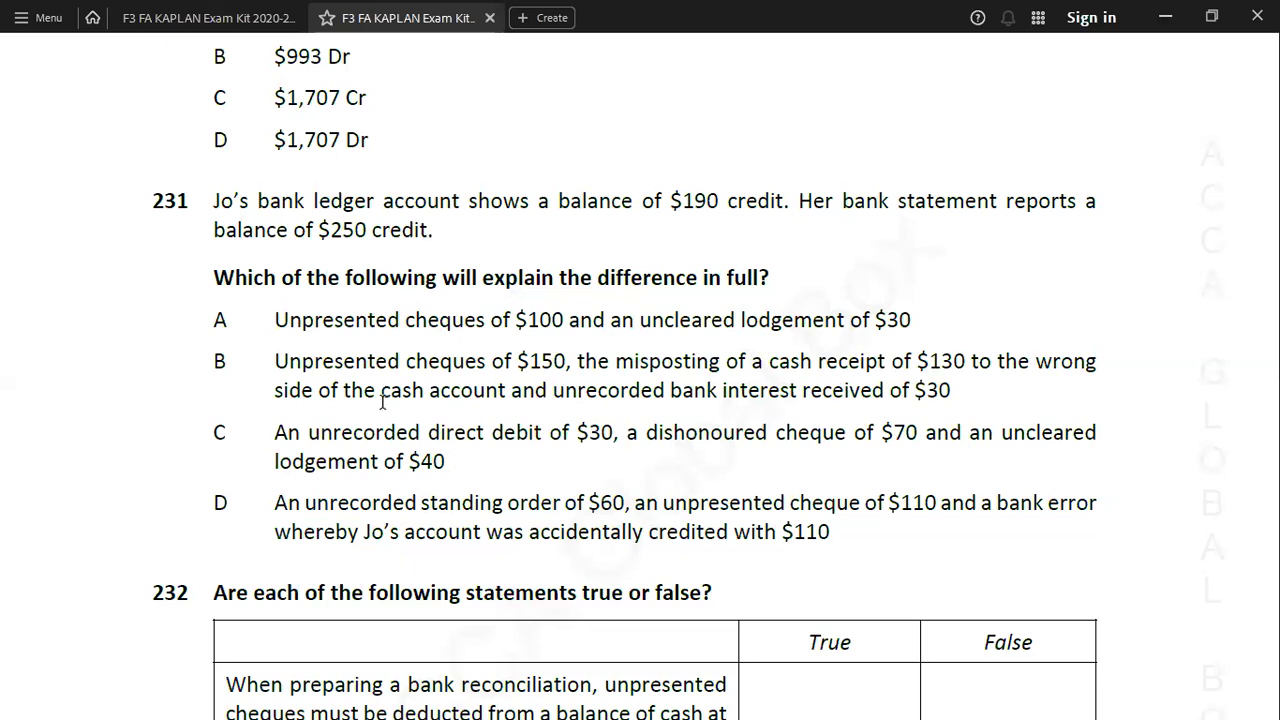
key(alt+Tab)
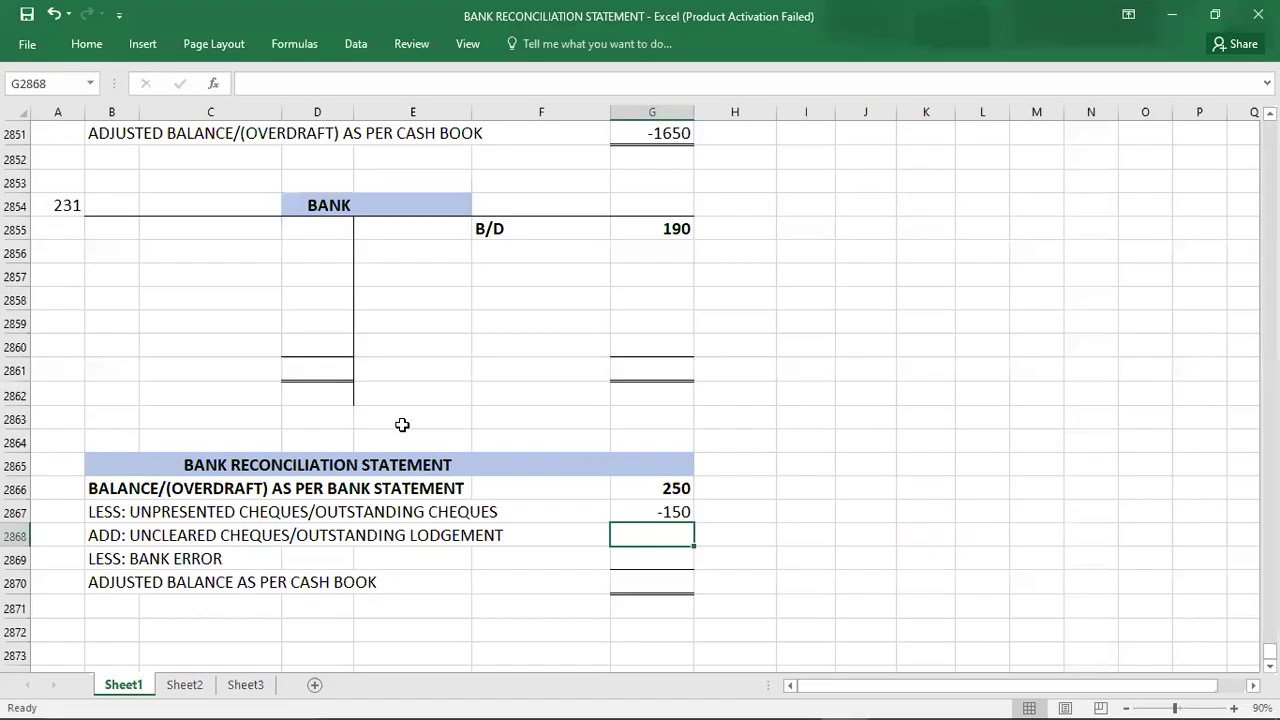
click(329, 247)
text(130)
key(Return)
click(329, 249)
key(Delete)
click(659, 265)
text(130)
key(Return)
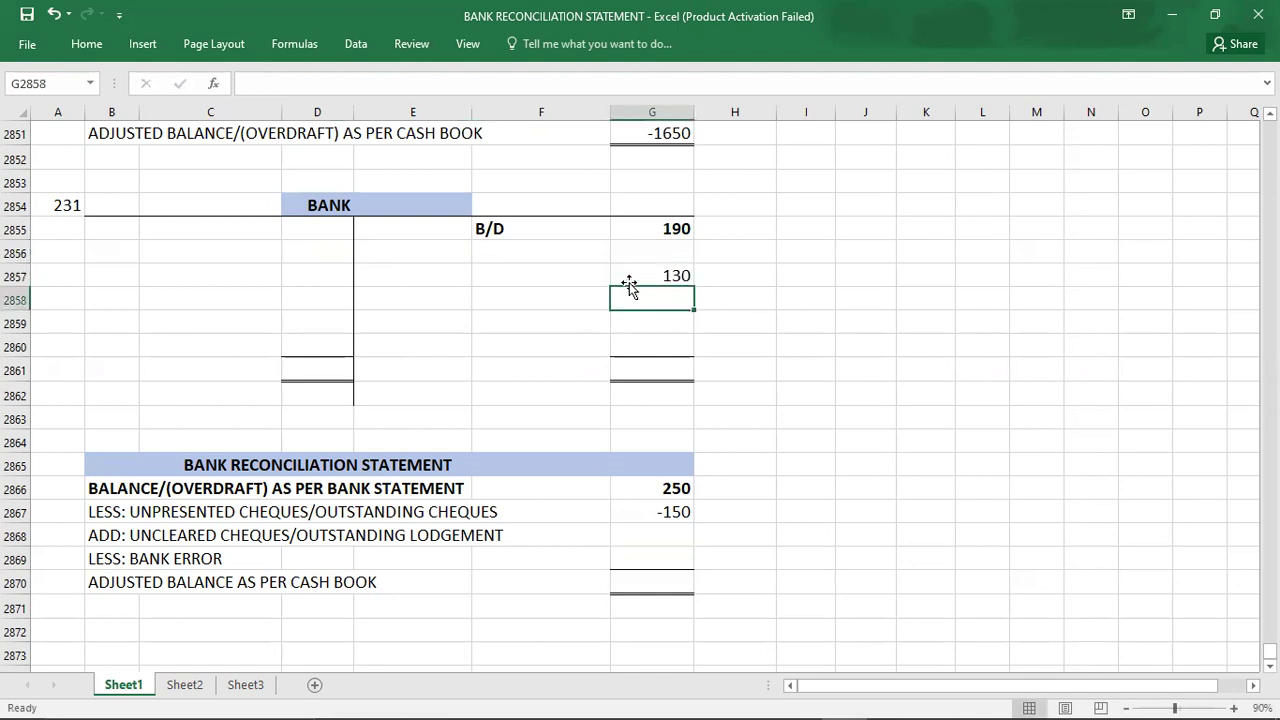
click(636, 275)
key(Delete)
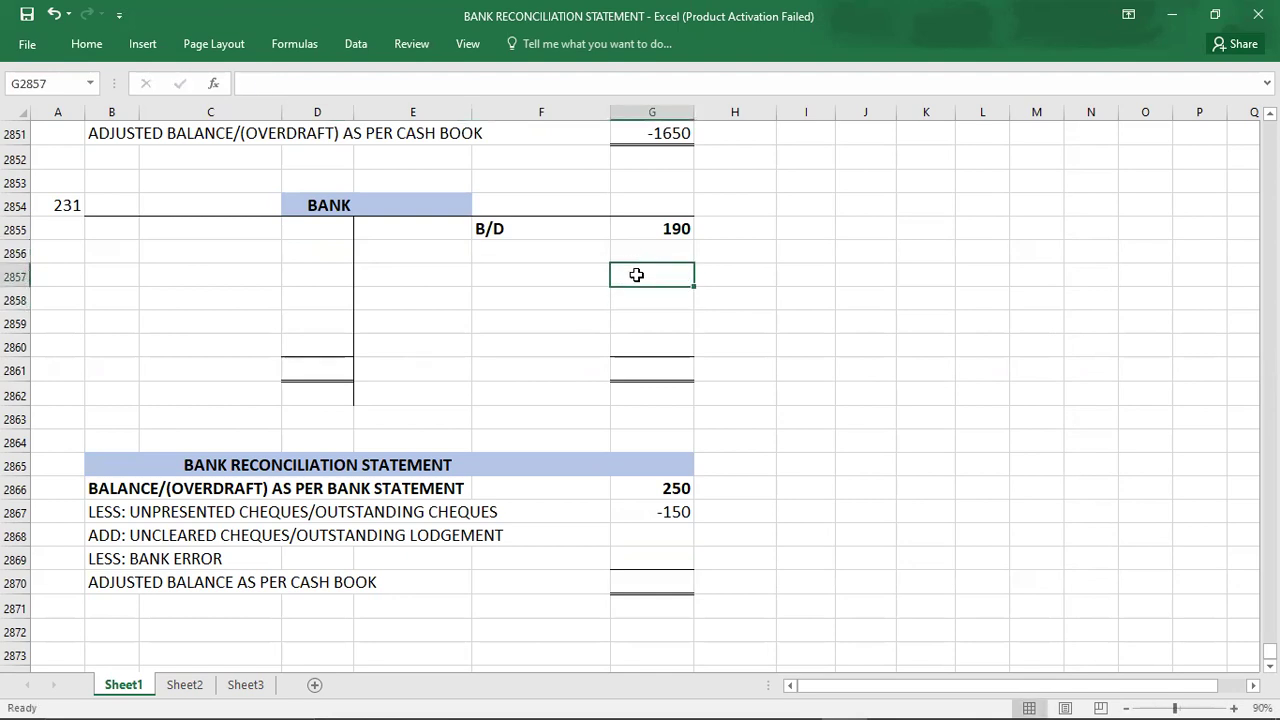
Enter 260 to correct the misposted receipt and 30 for option B's unrecorded interest on the debit side of question 231's bank account.
click(317, 229)
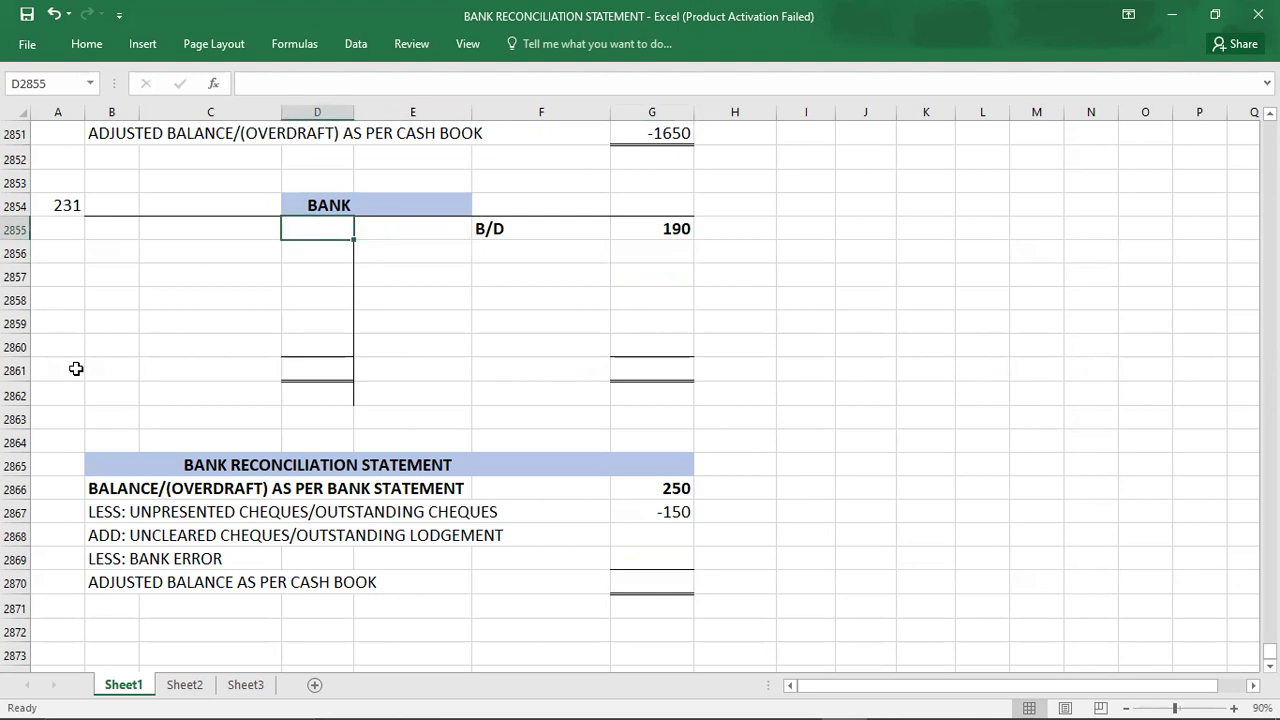
text(260)
key(Return)
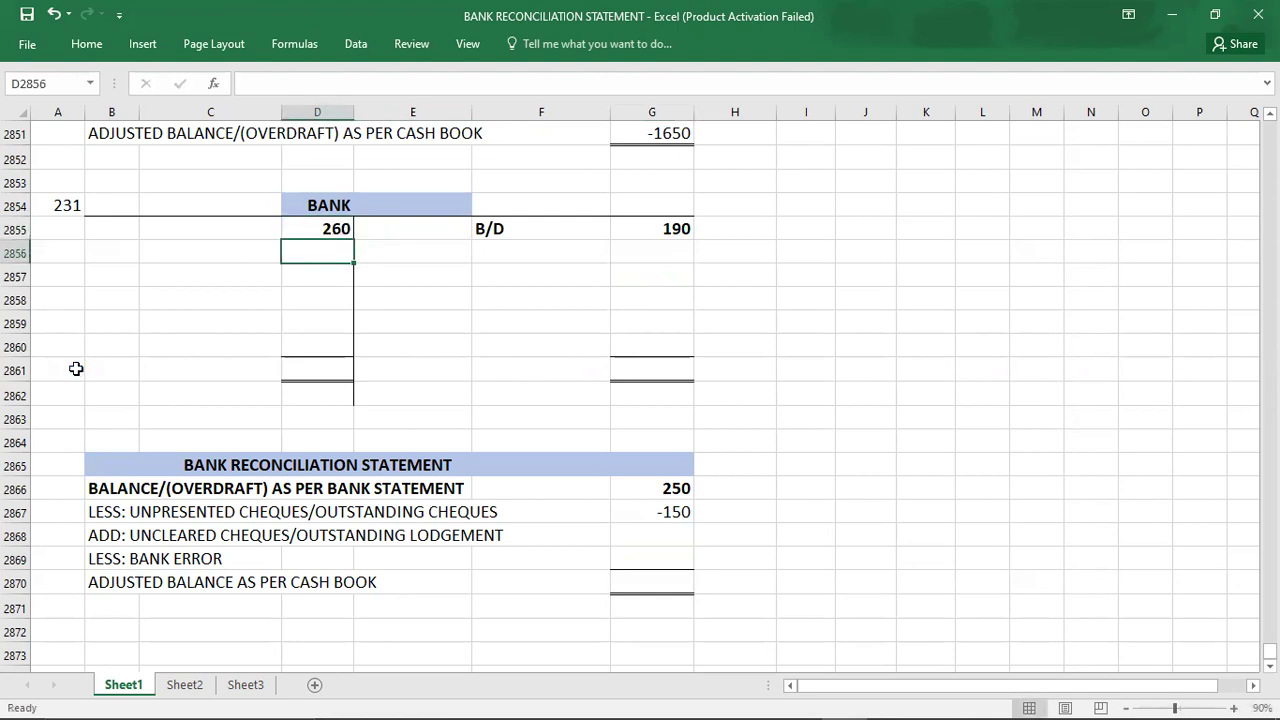
key(alt+Tab)
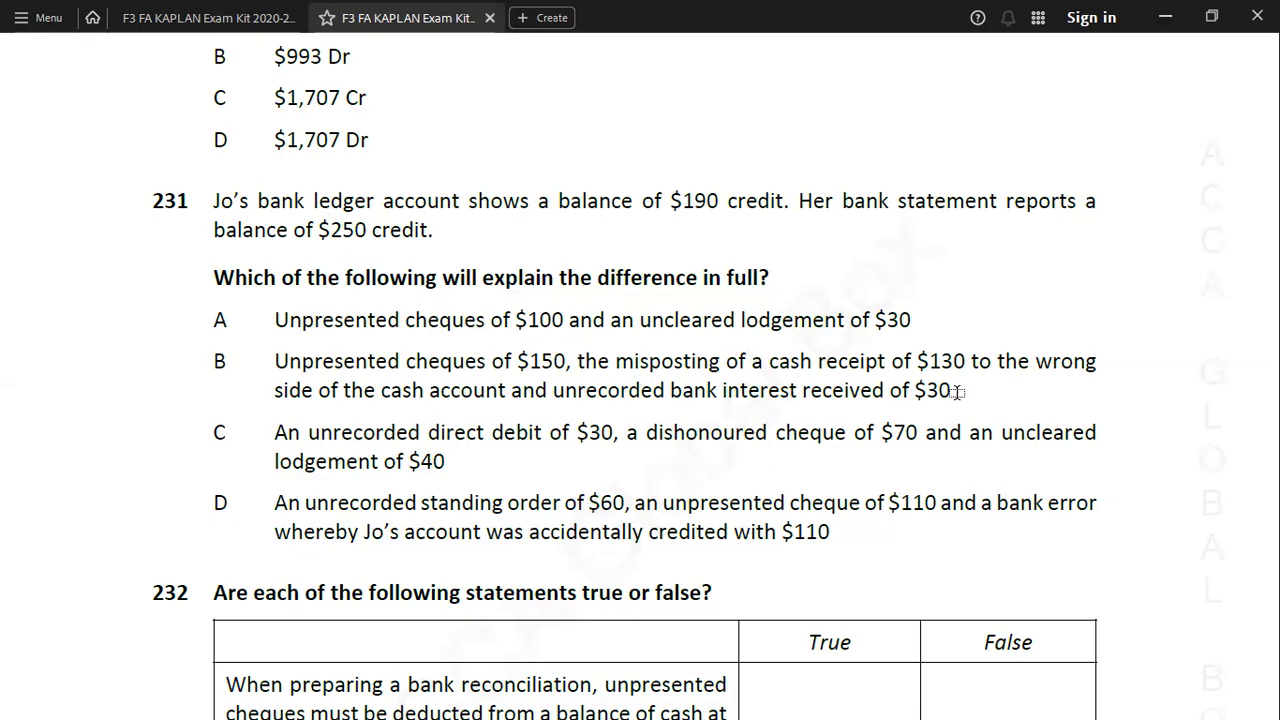
key(alt+Tab)
text(30)
key(Return)
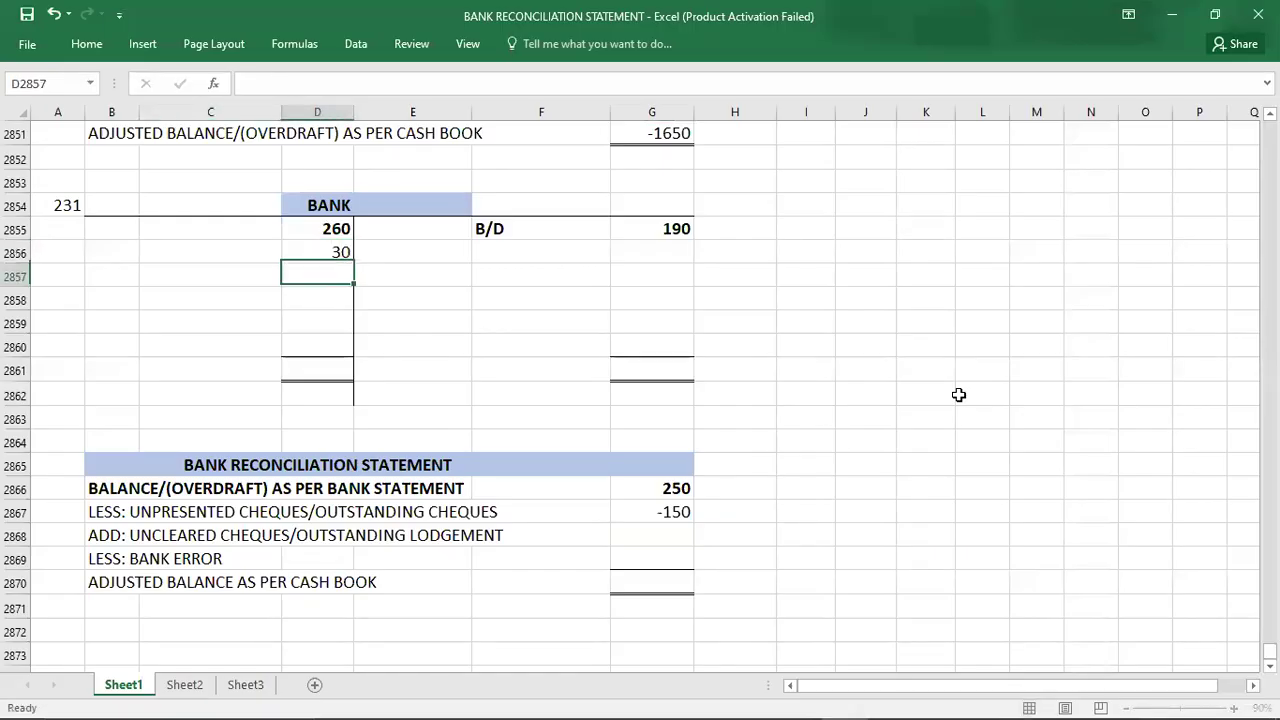
Enter 290 as the total on both the debit and credit sides of question 231's bank account.
key(Up)
key(Up)
key(Down)
key(Down)
key(Down)
key(Down)
key(Down)
key(Down)
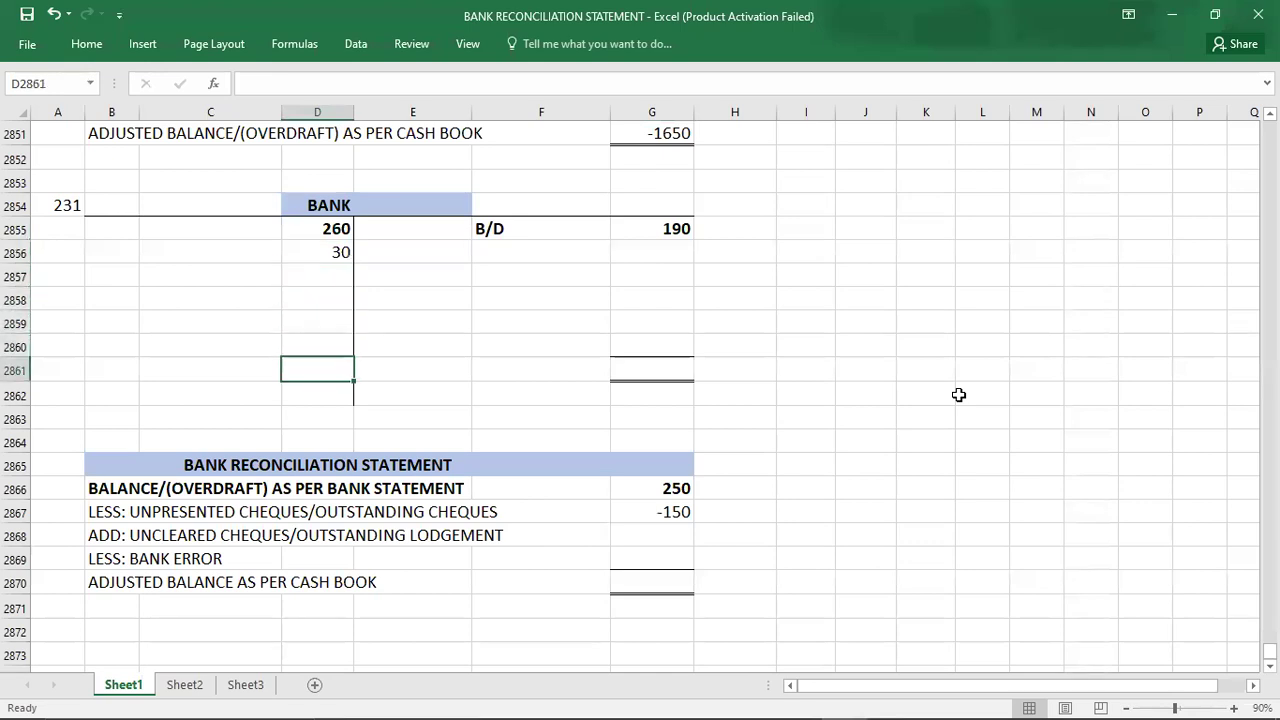
text(290)
key(Tab)
key(Tab)
key(Tab)
text(2)
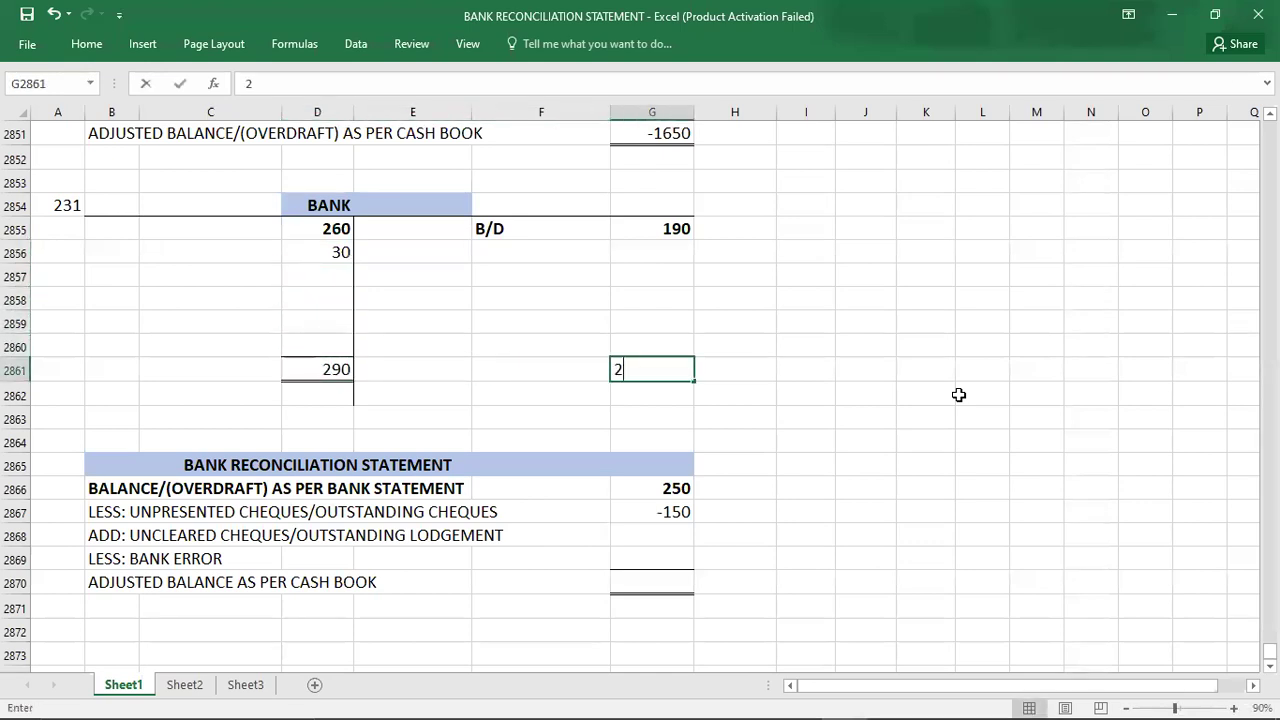
text(90)
Balance question 231's bank account with C/D 100 on the credit side, brought down as B/D 100 on the debit side.
key(Up)
key(Left)
text(C/D)
key(Tab)
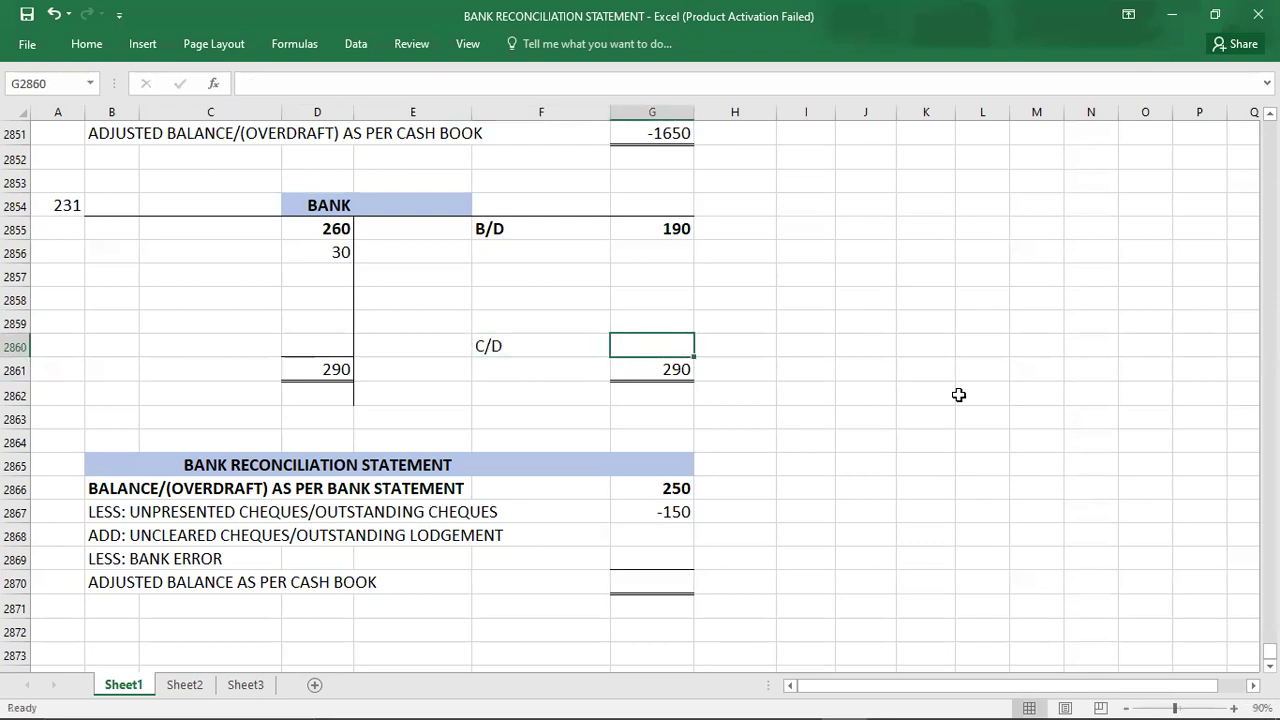
text(100)
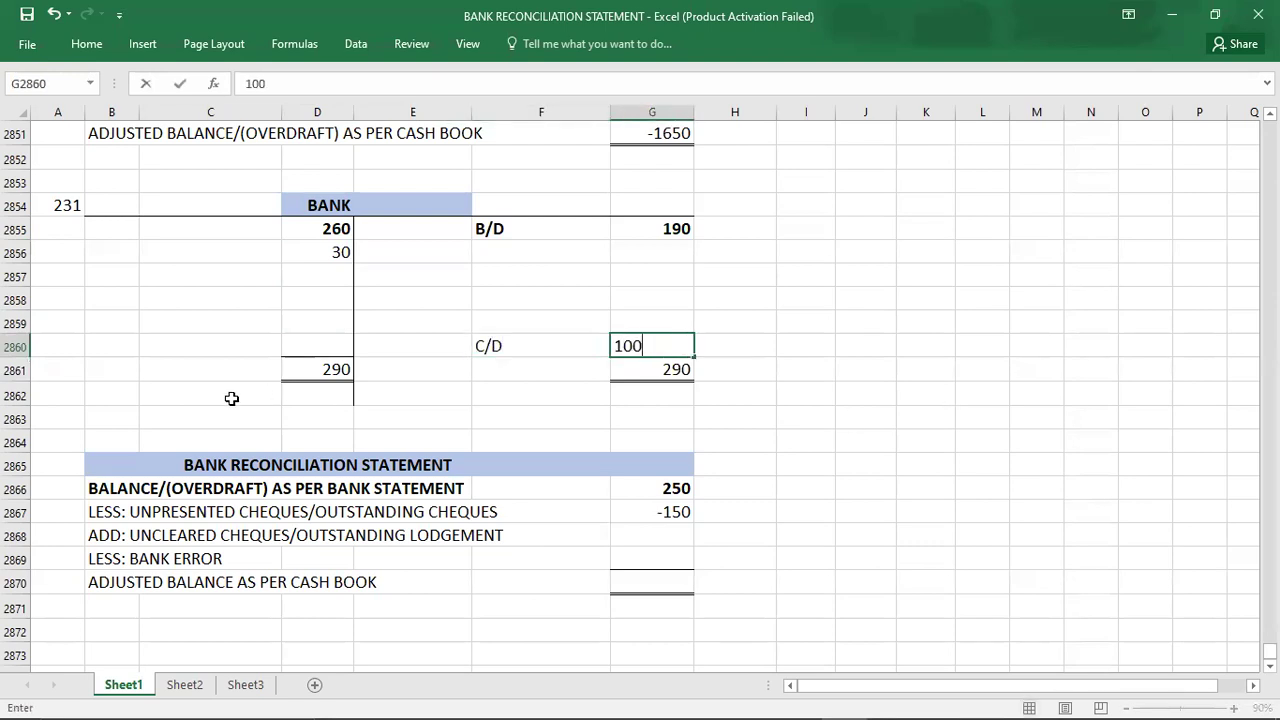
click(231, 398)
text(B/D)
key(Tab)
text(100)
key(Return)
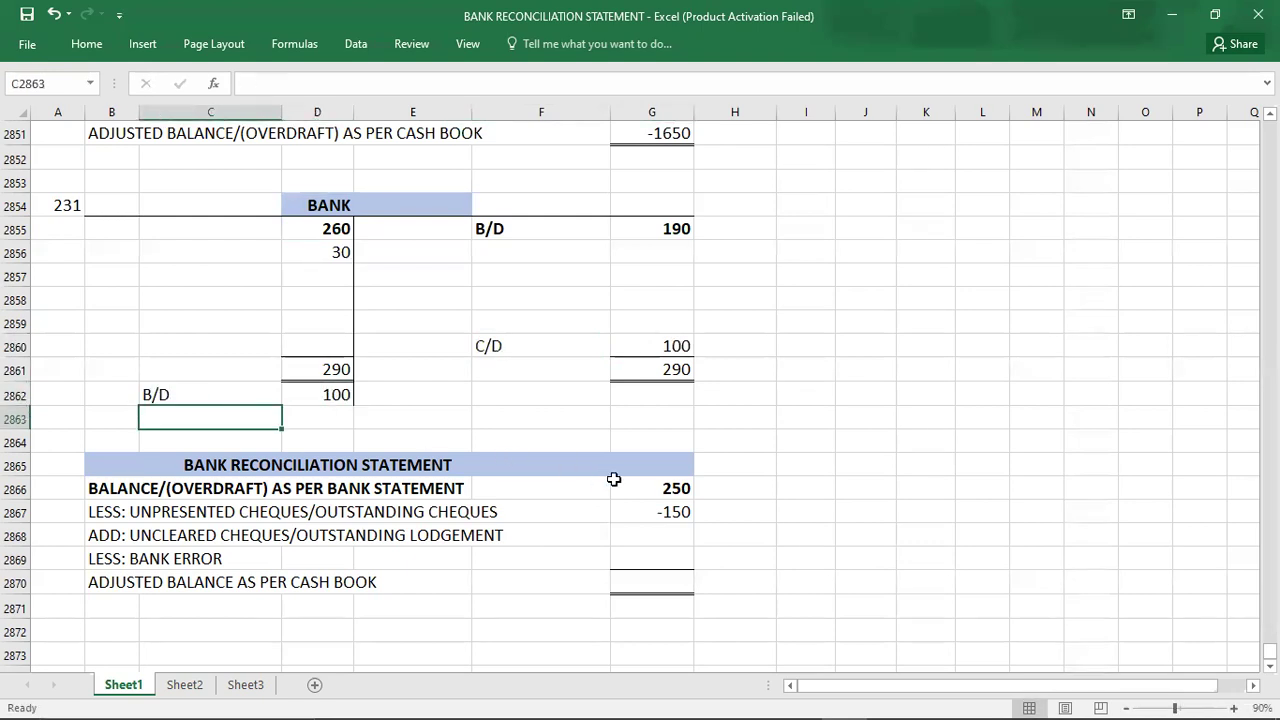
Enter 100 as the adjusted balance as per cash book in question 231's reconciliation statement.
click(632, 485)
click(651, 578)
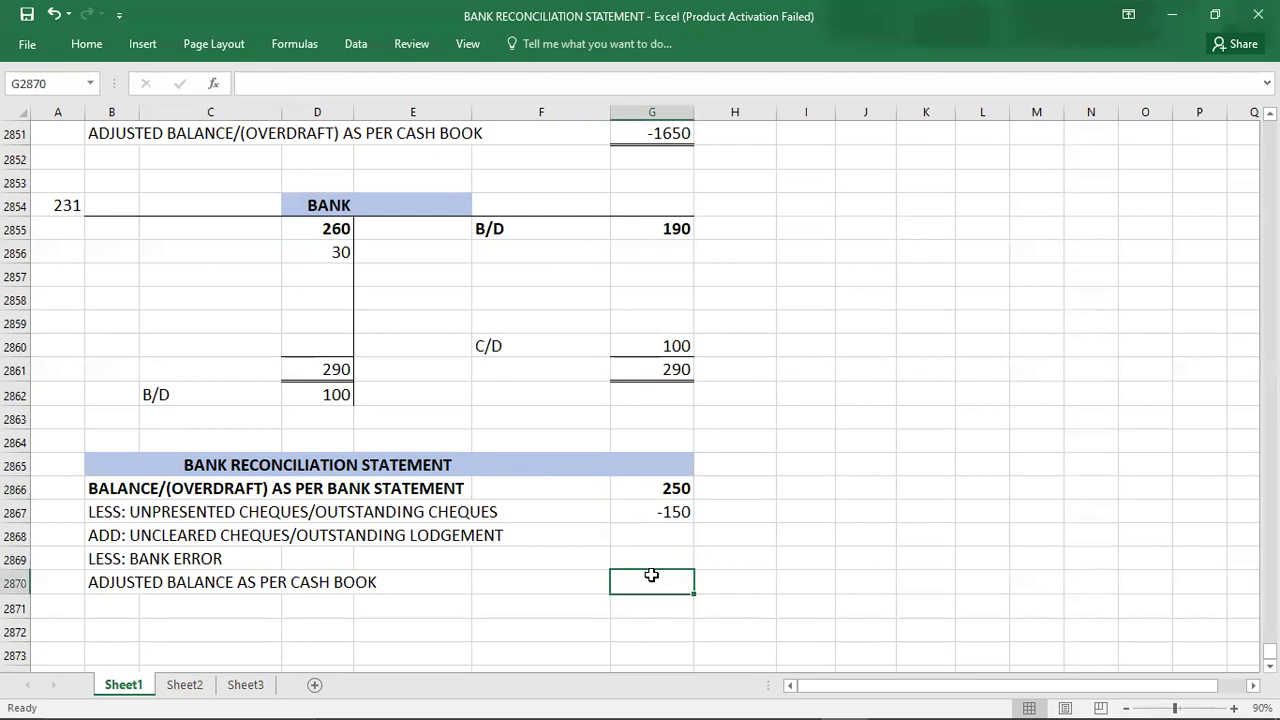
text(100)
key(Return)
key(Return)
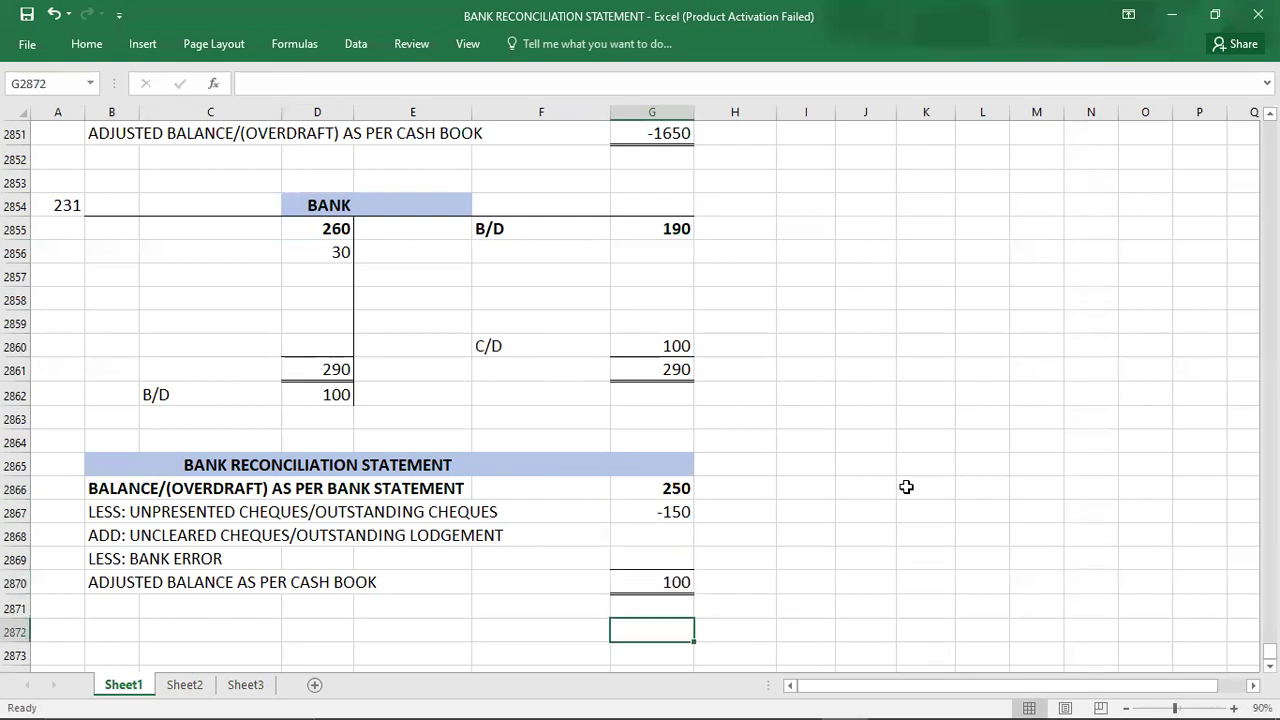
Record B as the answer below question number 231, and go to the empty row below its reconciliation statement.
click(70, 231)
text(B)
key(Return)
key(Down)
key(Down)
key(Down)
key(Down)
key(Down)
key(Down)
key(Down)
key(Down)
key(Down)
key(Down)
key(Down)
key(Down)
key(Down)
key(Down)
key(Down)
key(Down)
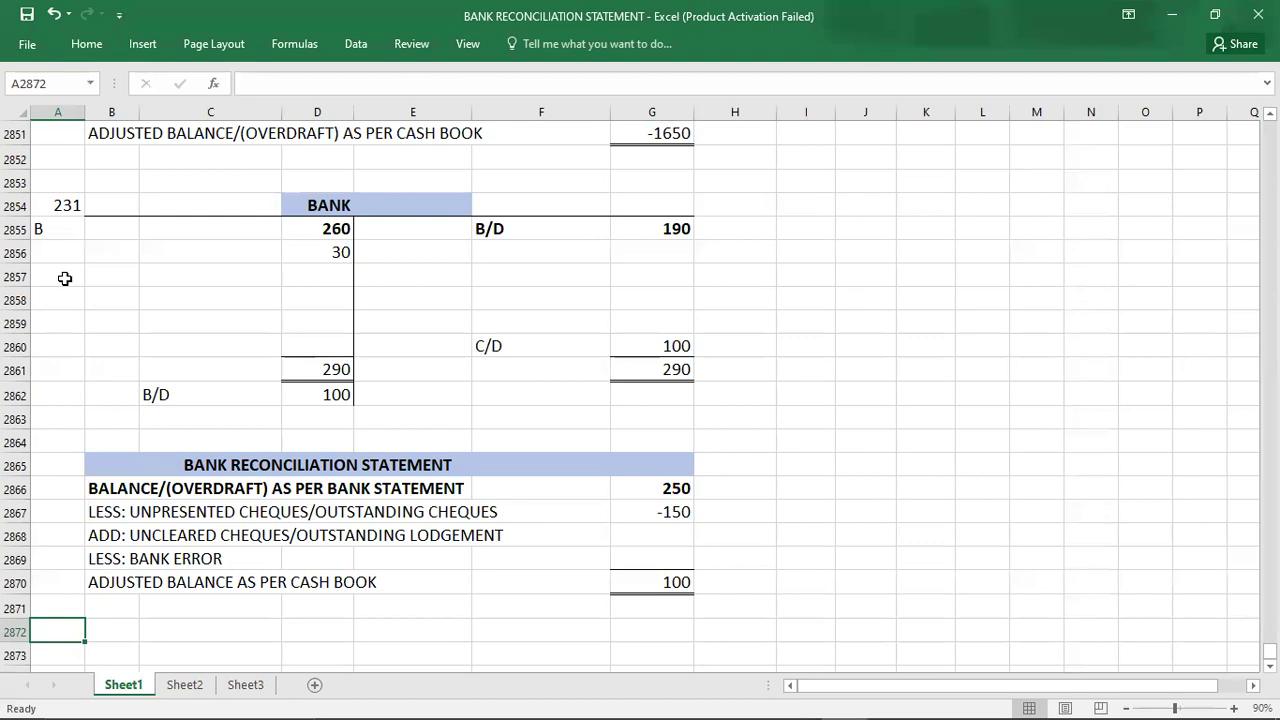
Switch to the PDF exam kit and read question 232's true-or-false statements and question 233's reconciliation figures and answer options.
key(alt+Tab)
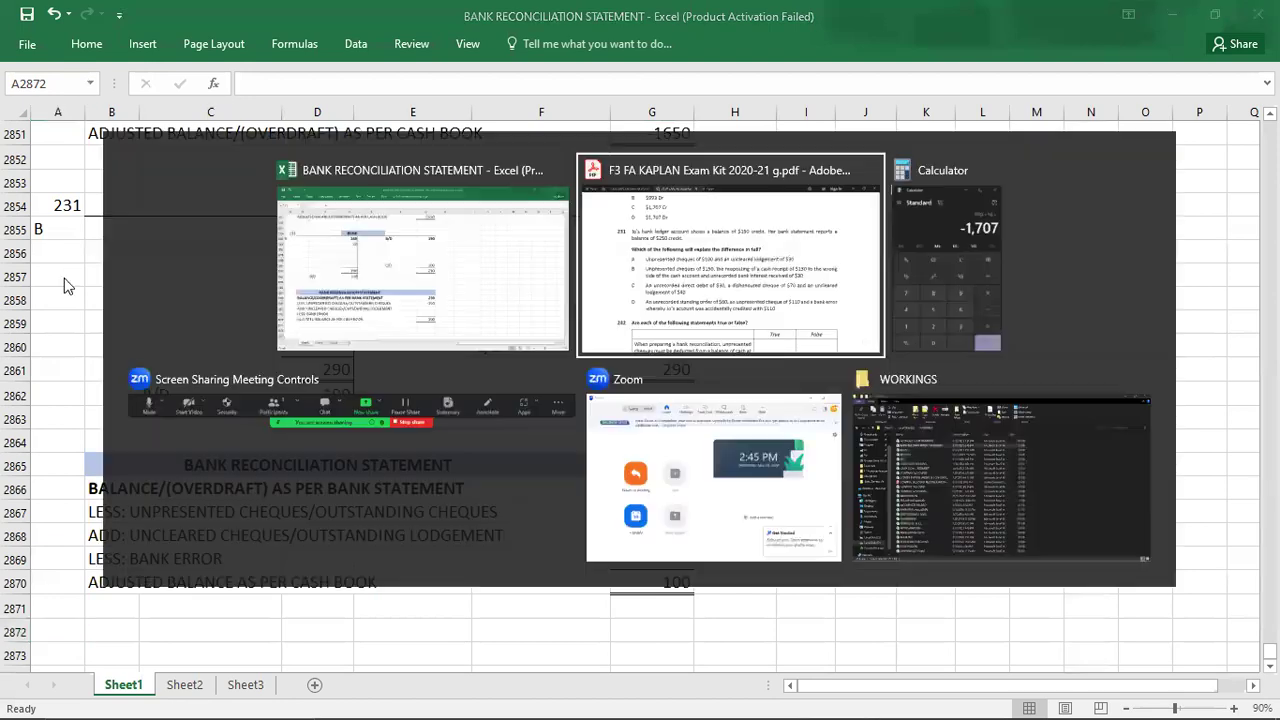
scroll(64, 286, down, 5)
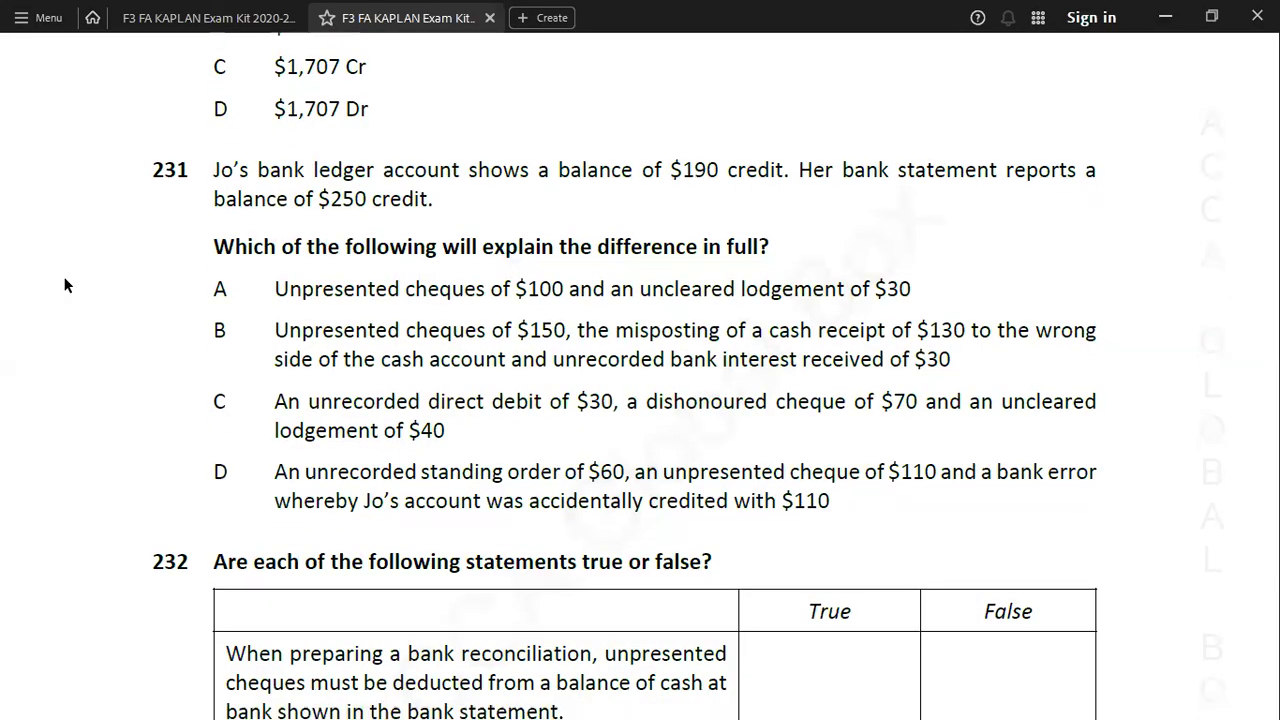
scroll(64, 286, down, 3)
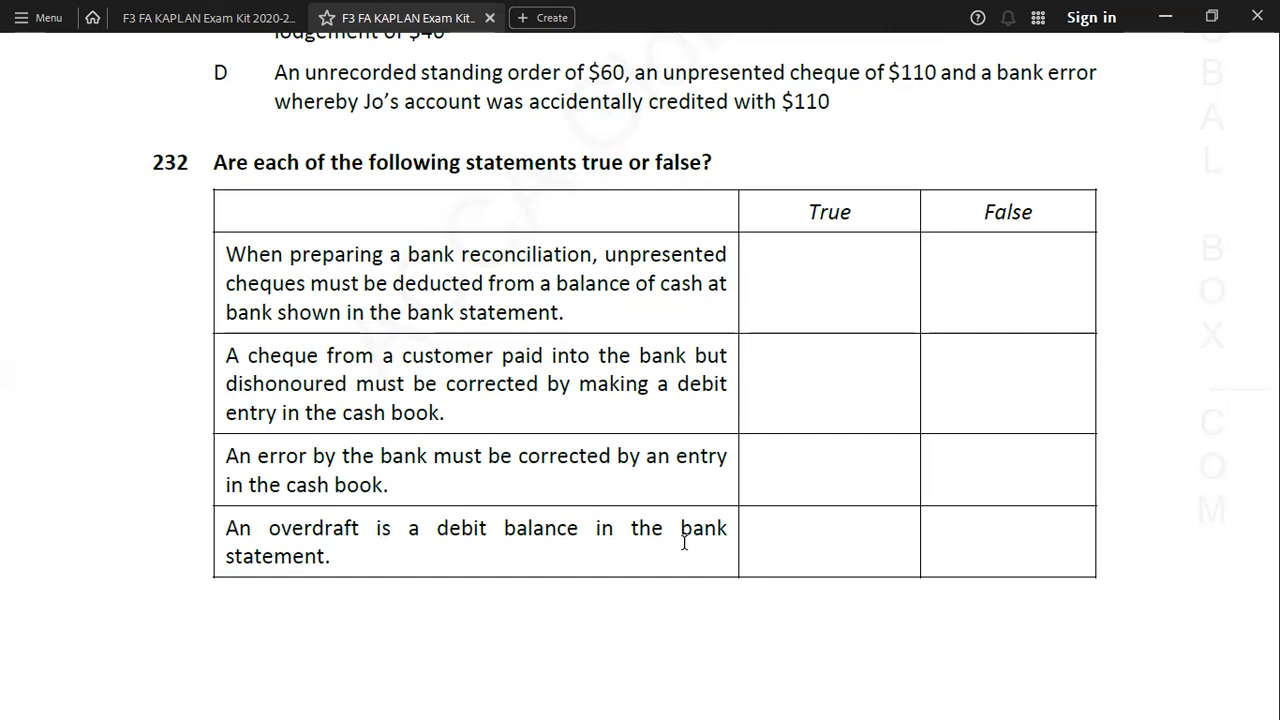
scroll(684, 542, down, 1)
scroll(684, 542, down, 8)
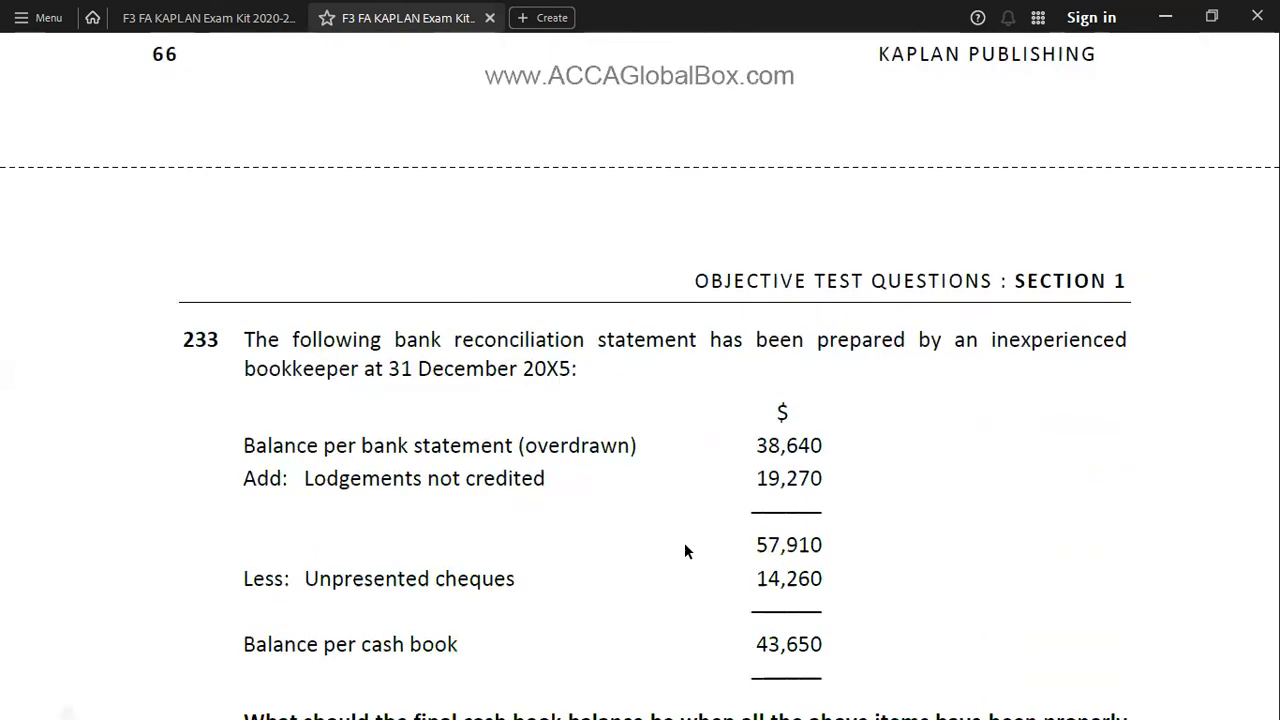
scroll(684, 542, down, 3)
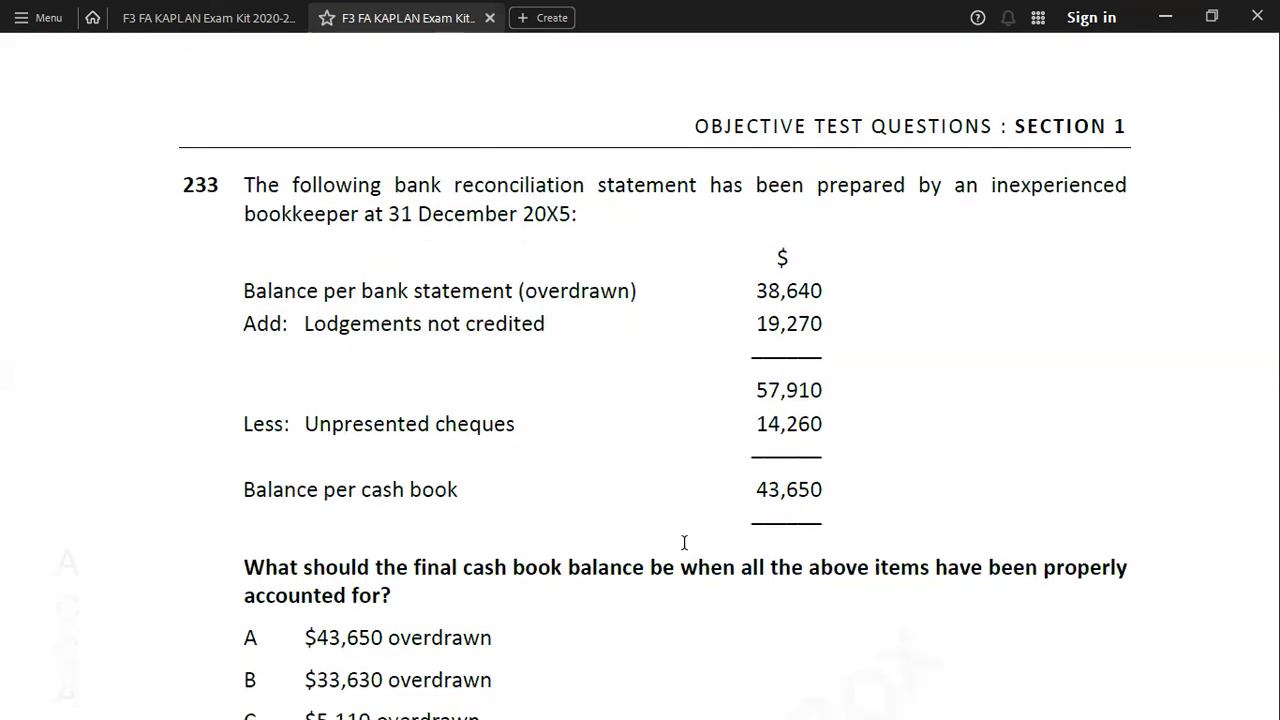
scroll(684, 542, down, 1)
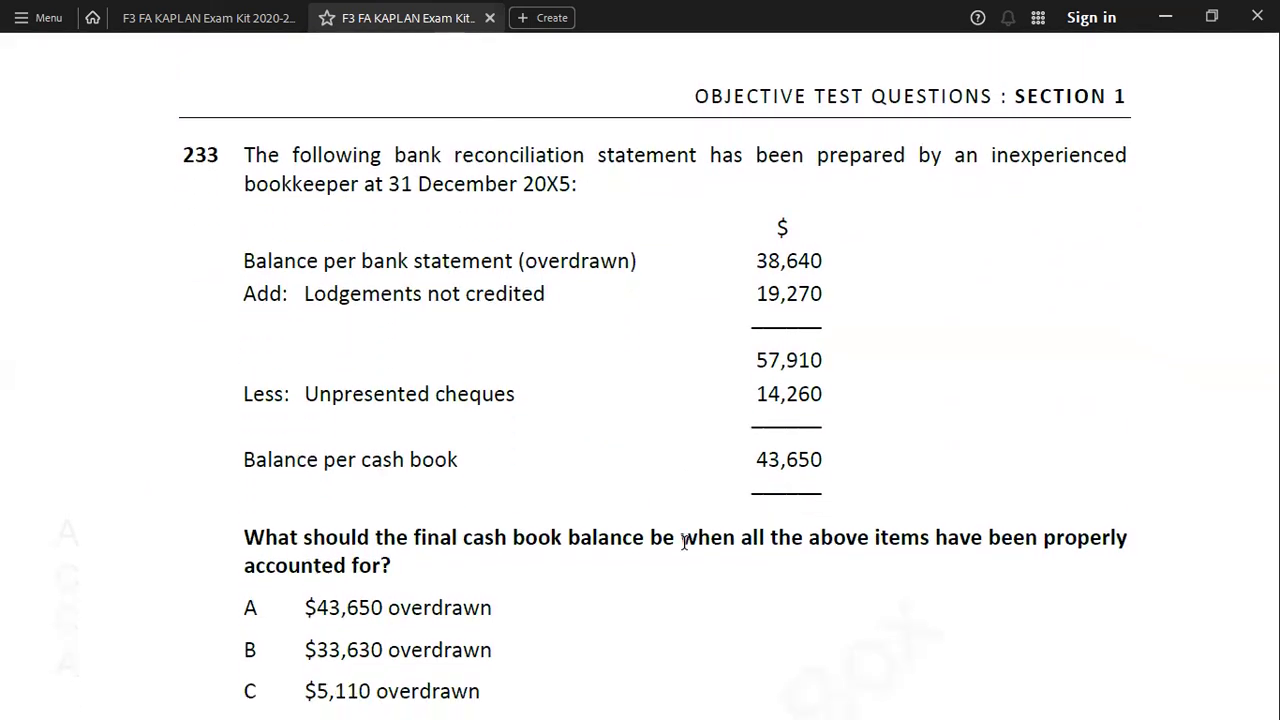
scroll(684, 542, down, 1)
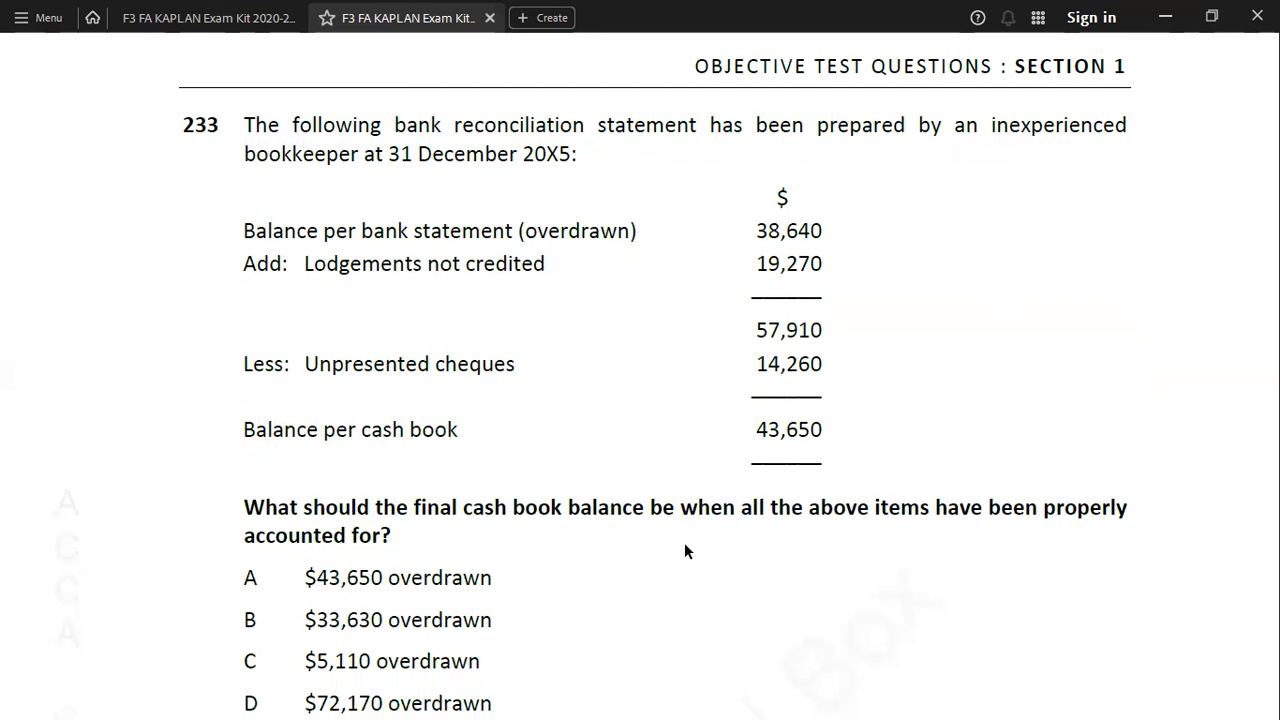
scroll(684, 551, down, 1)
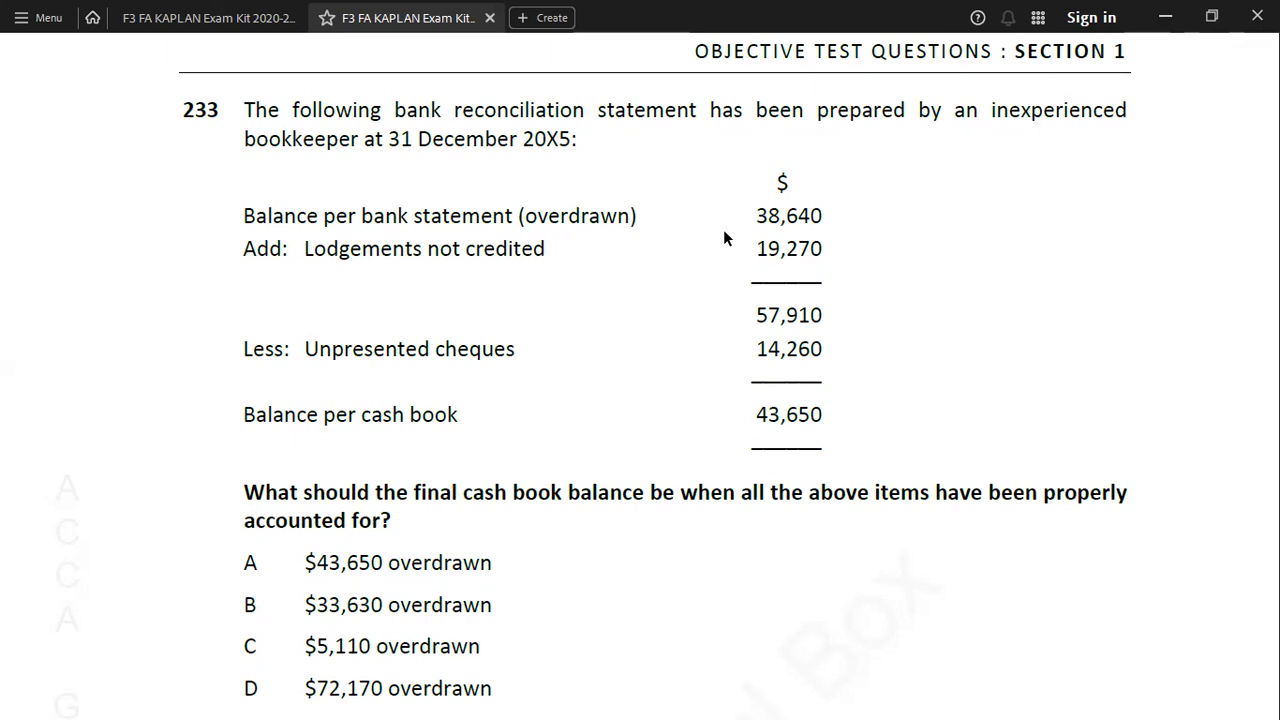
Highlight the word "(overdrawn)" in question 233's balance per bank statement line.
drag(518, 216, 640, 216)
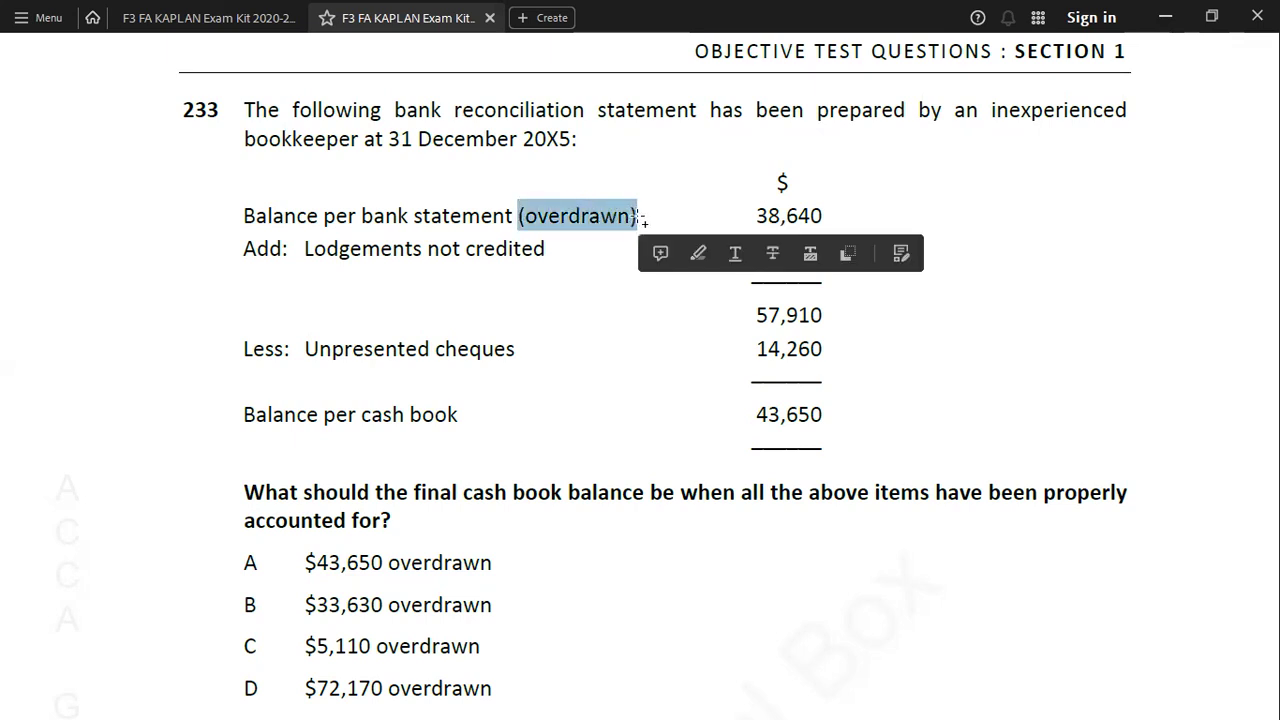
click(698, 254)
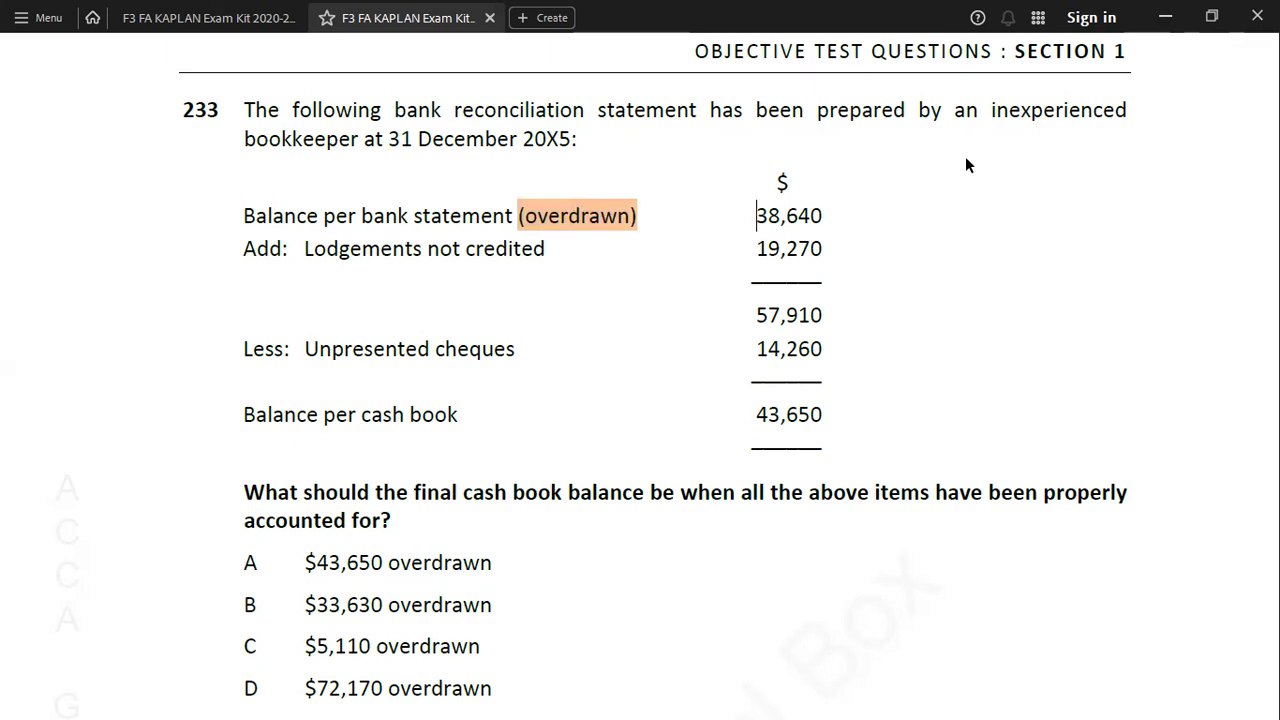
mouse_move(780, 698)
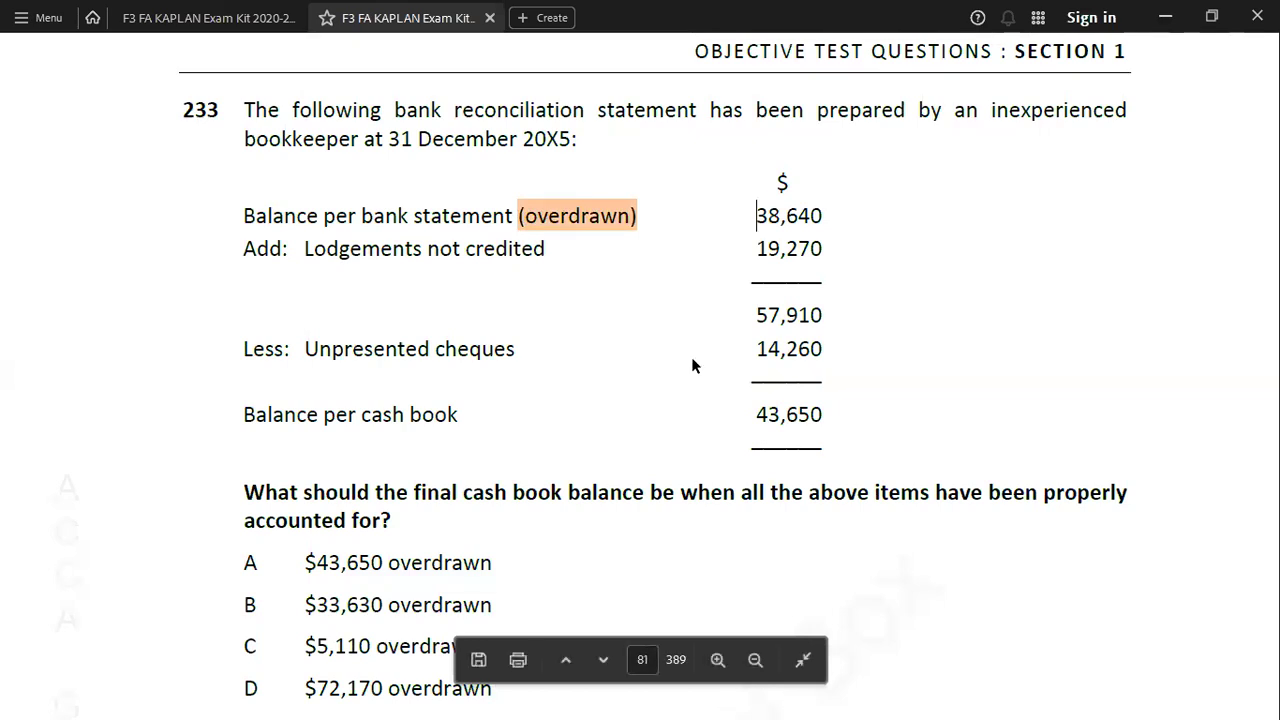
Switch to the Calculator and compute question 233's cash book balance as -38640 + 19270 - 14260.
key(alt+Tab)
key(alt+Tab)
key(Escape)
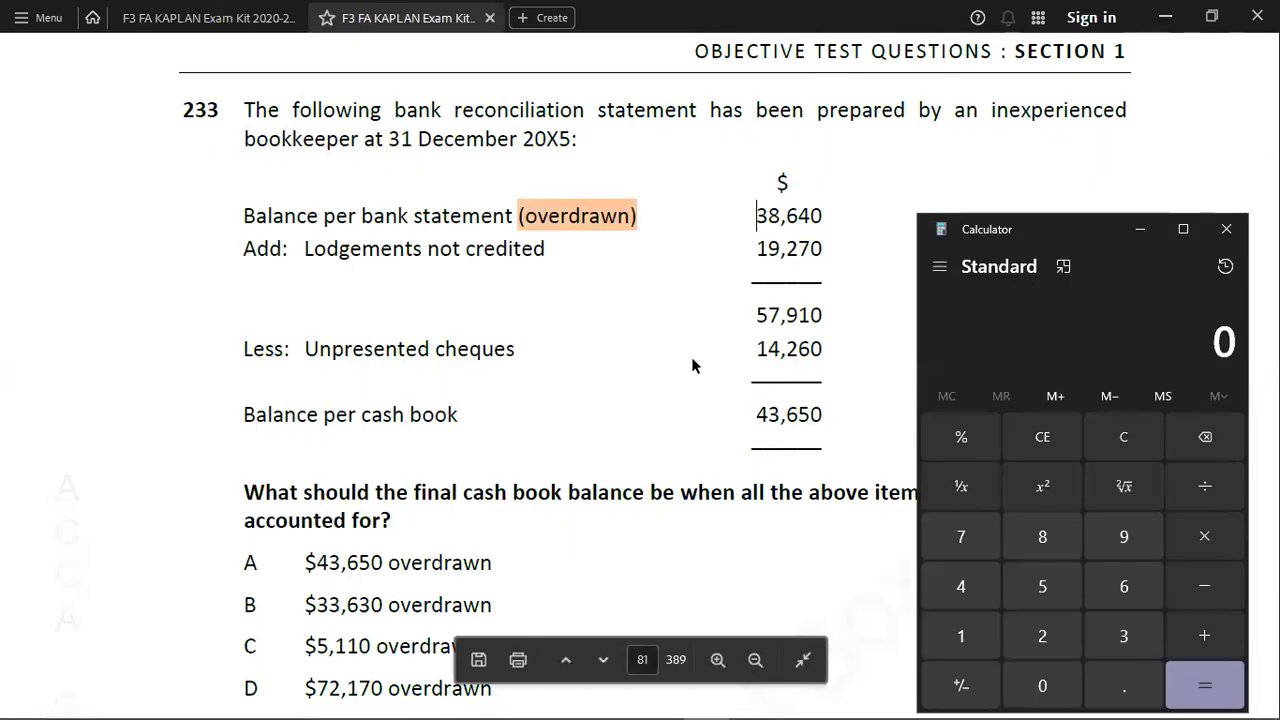
key(minus)
text(38640)
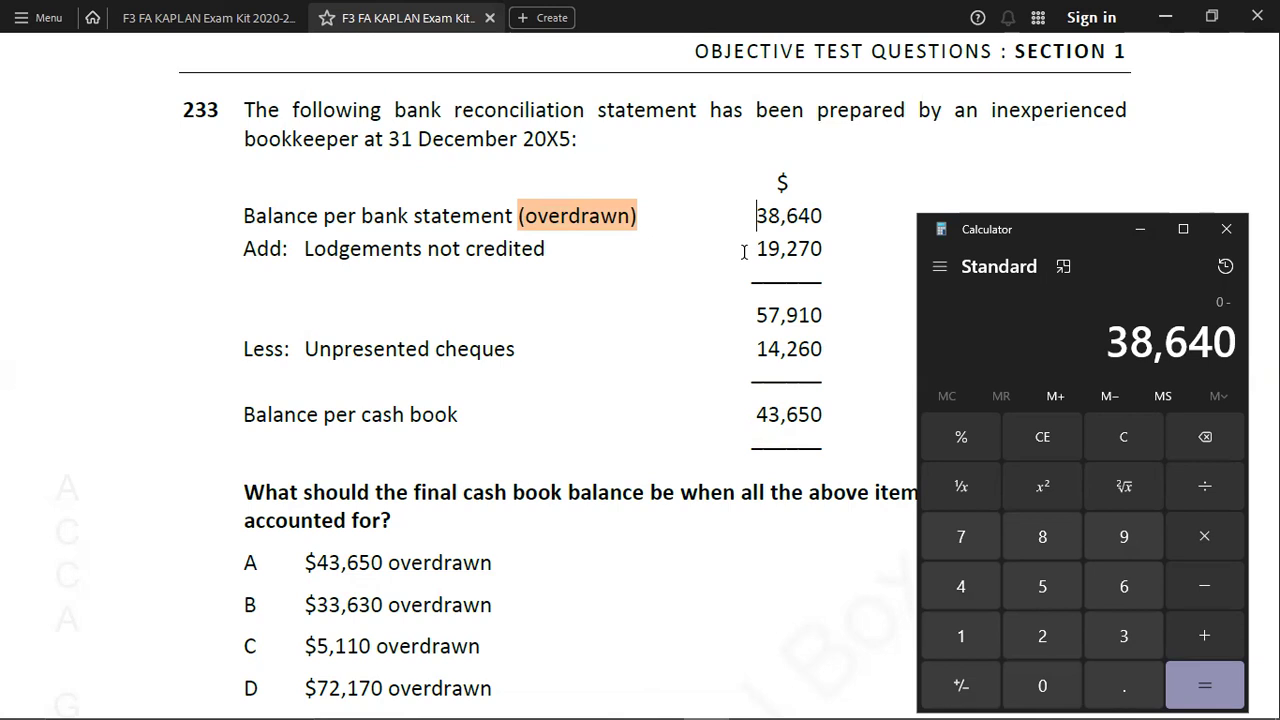
key(plus)
text(19,270)
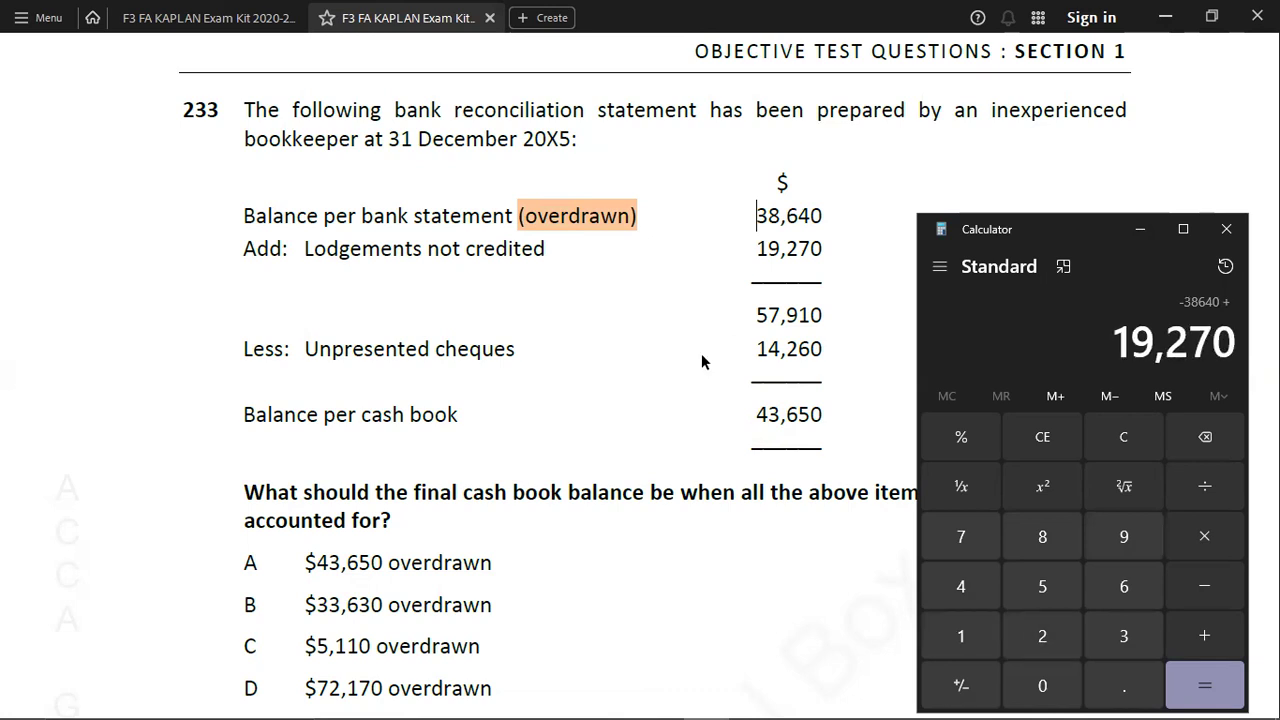
key(minus)
text(14260)
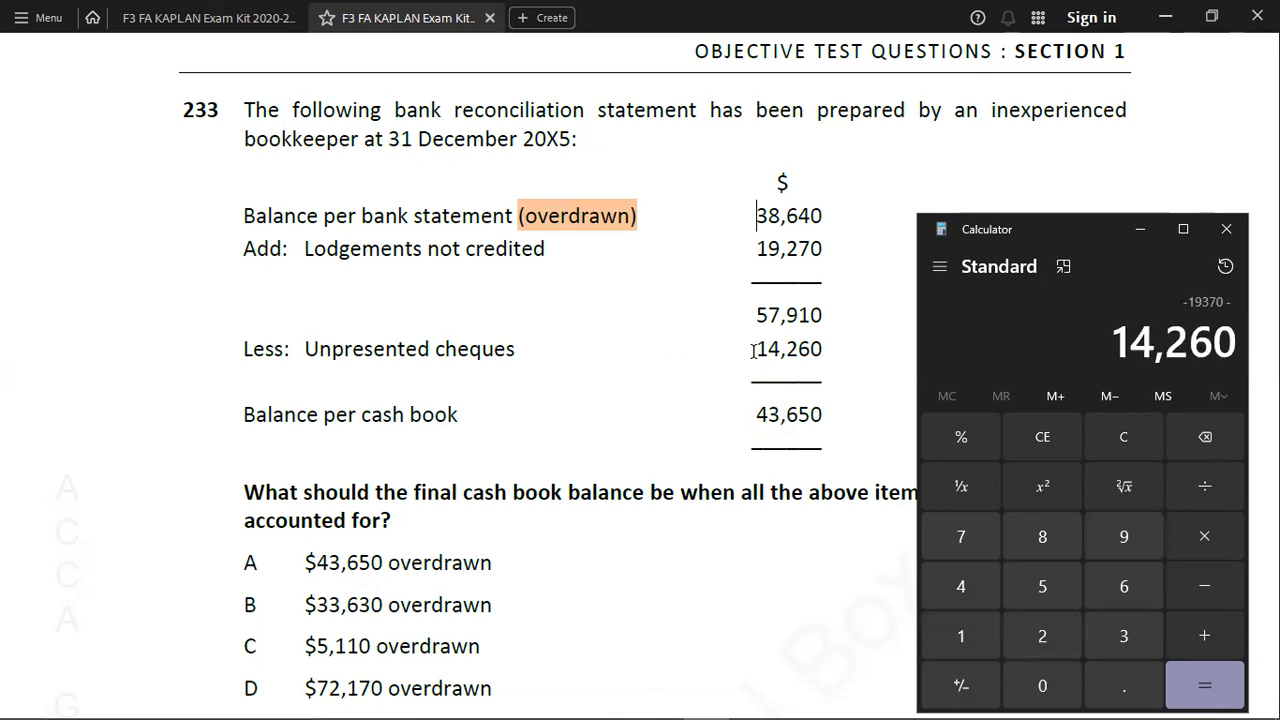
key(Return)
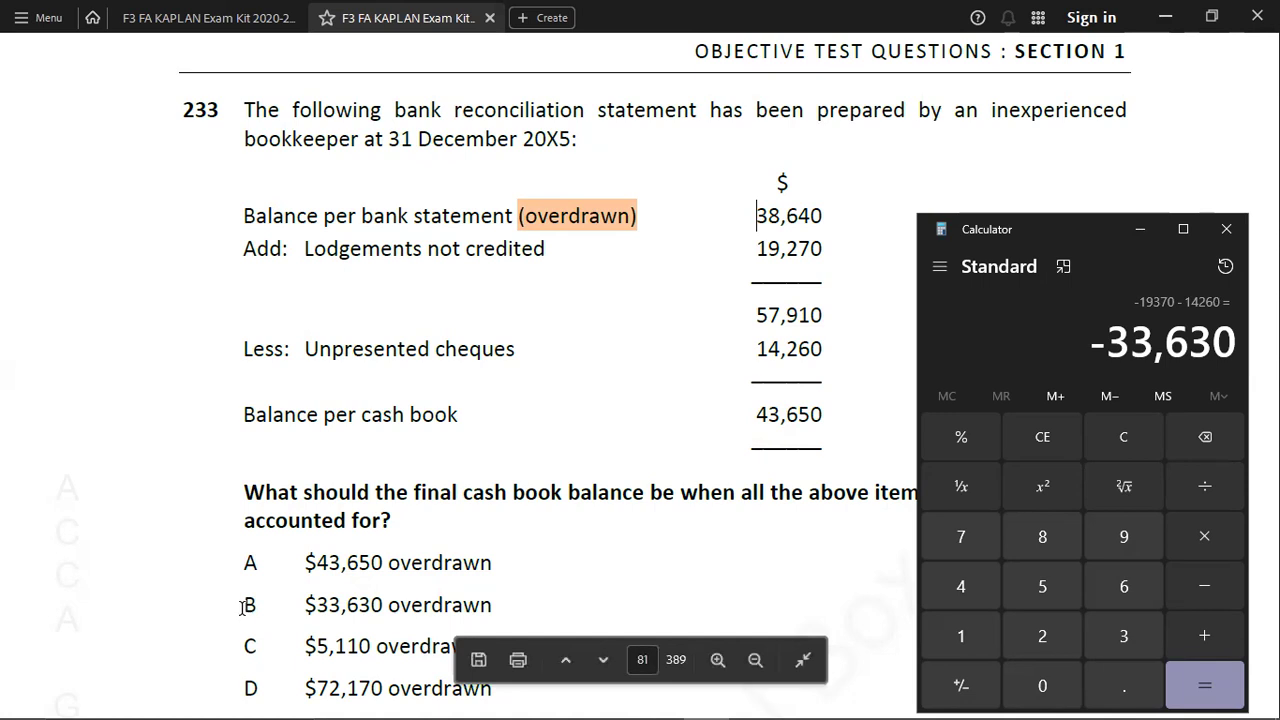
Highlight option B as the answer to question 233 in the PDF exam kit.
drag(243, 605, 256, 605)
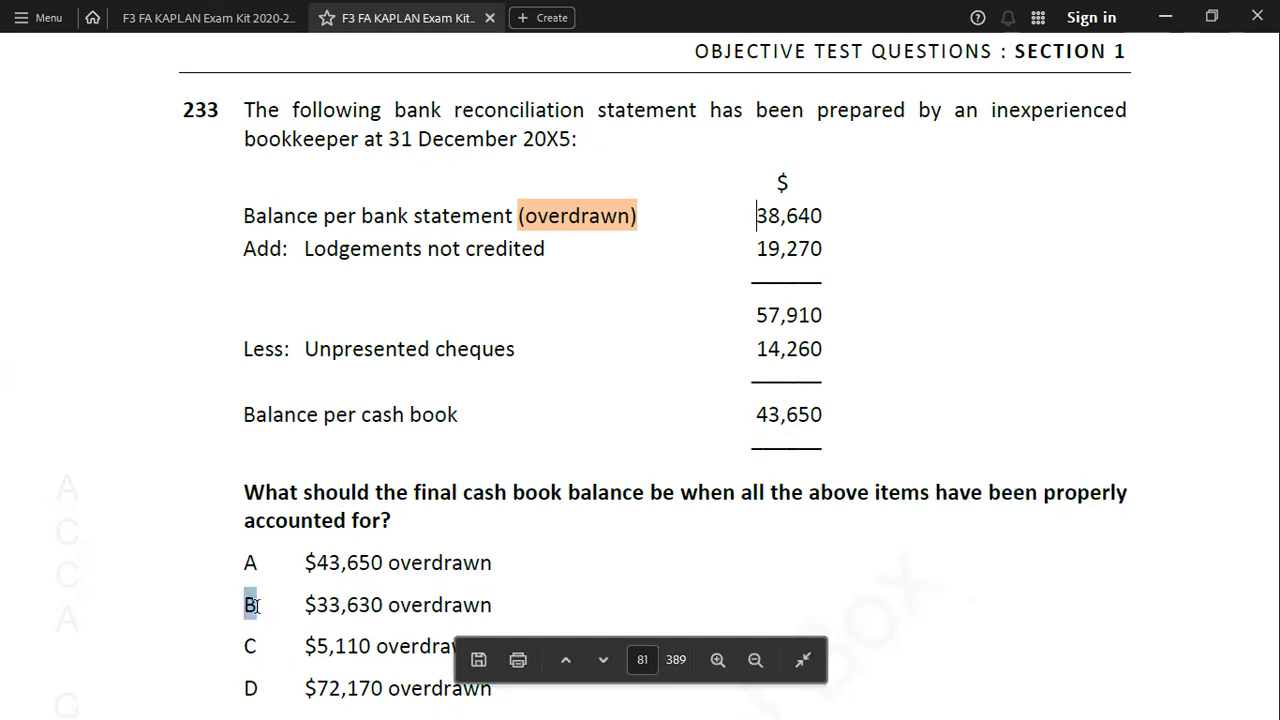
click(312, 642)
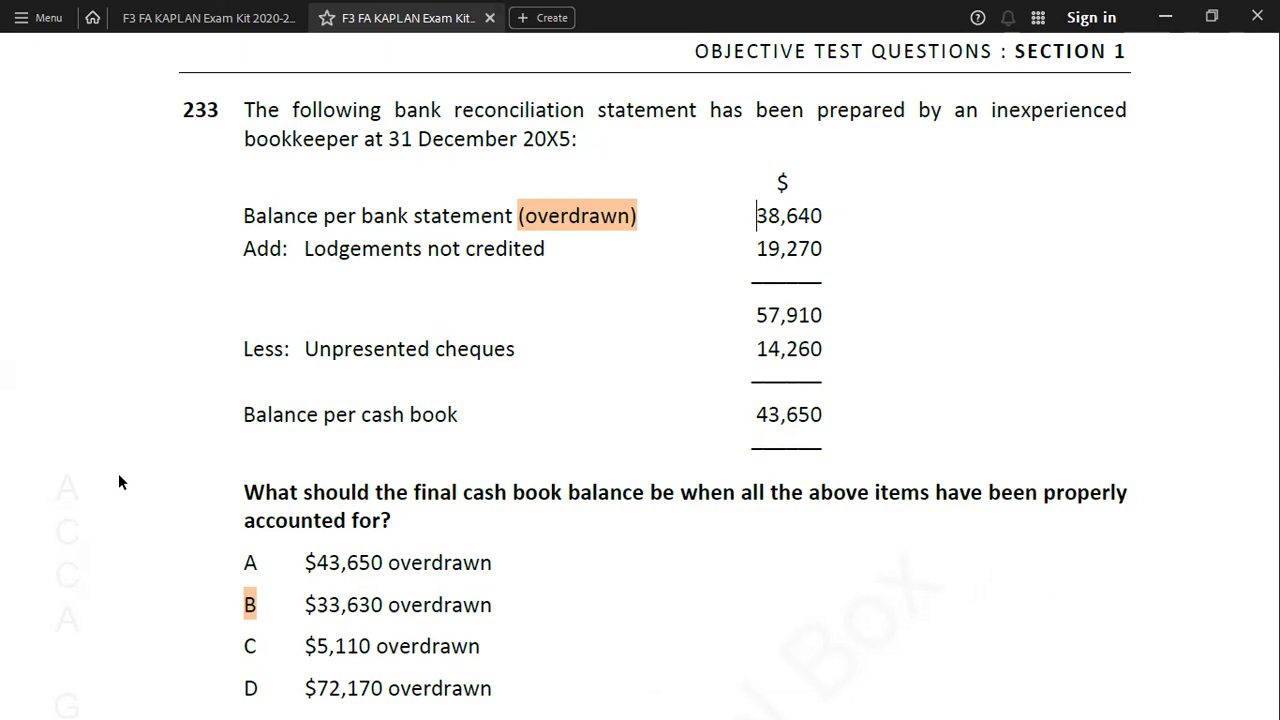
Read question 234's six items and answer options, and switch to the Excel bank reconciliation workbook.
scroll(118, 482, down, 5)
scroll(118, 482, down, 2)
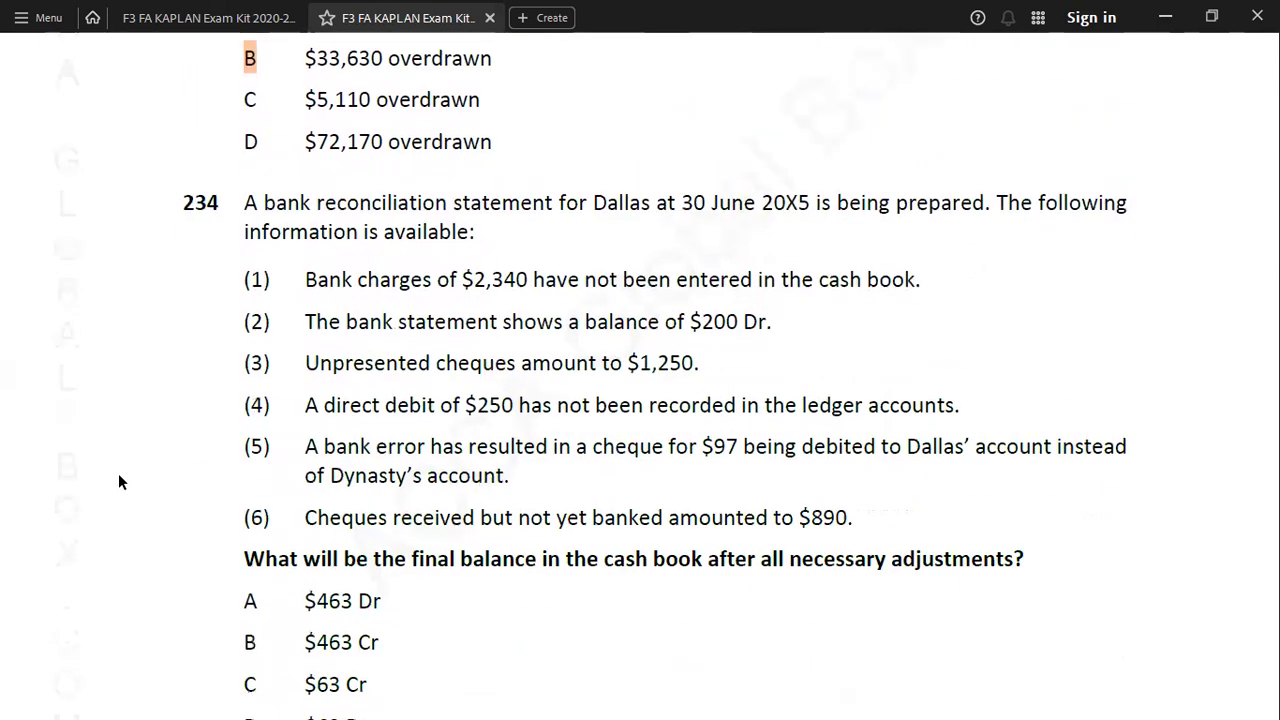
scroll(118, 482, down, 1)
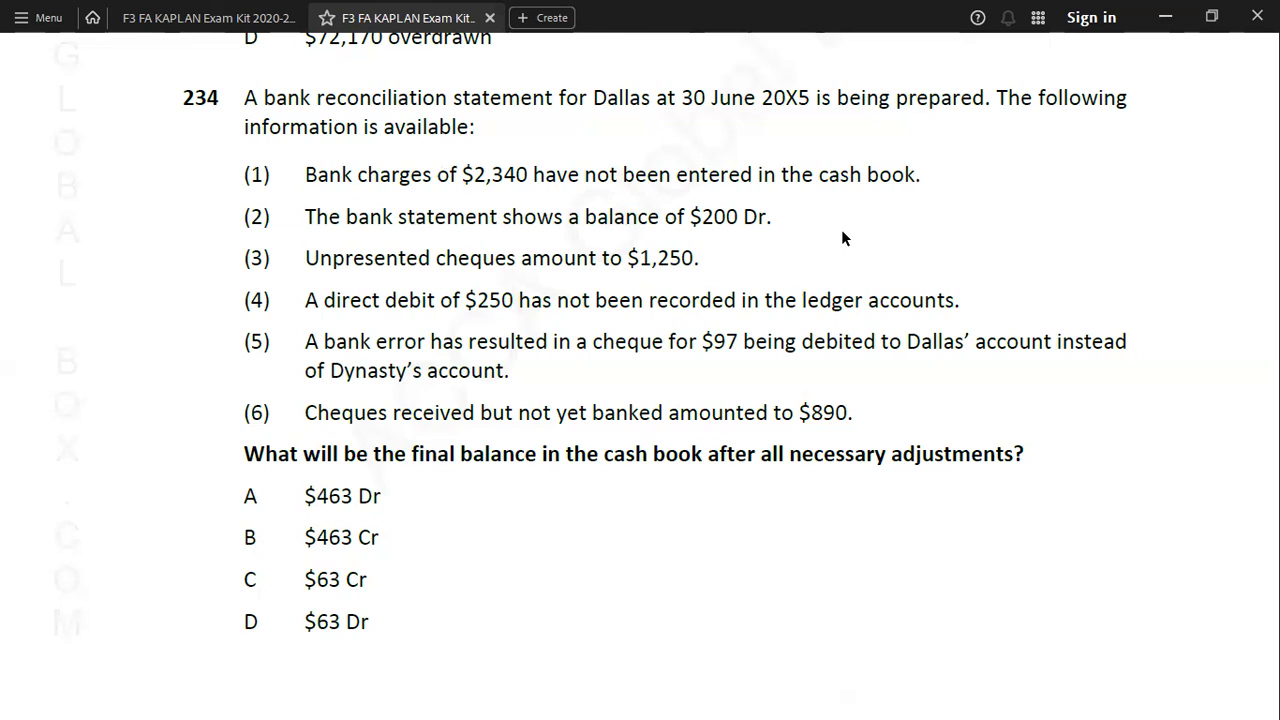
key(alt+Tab)
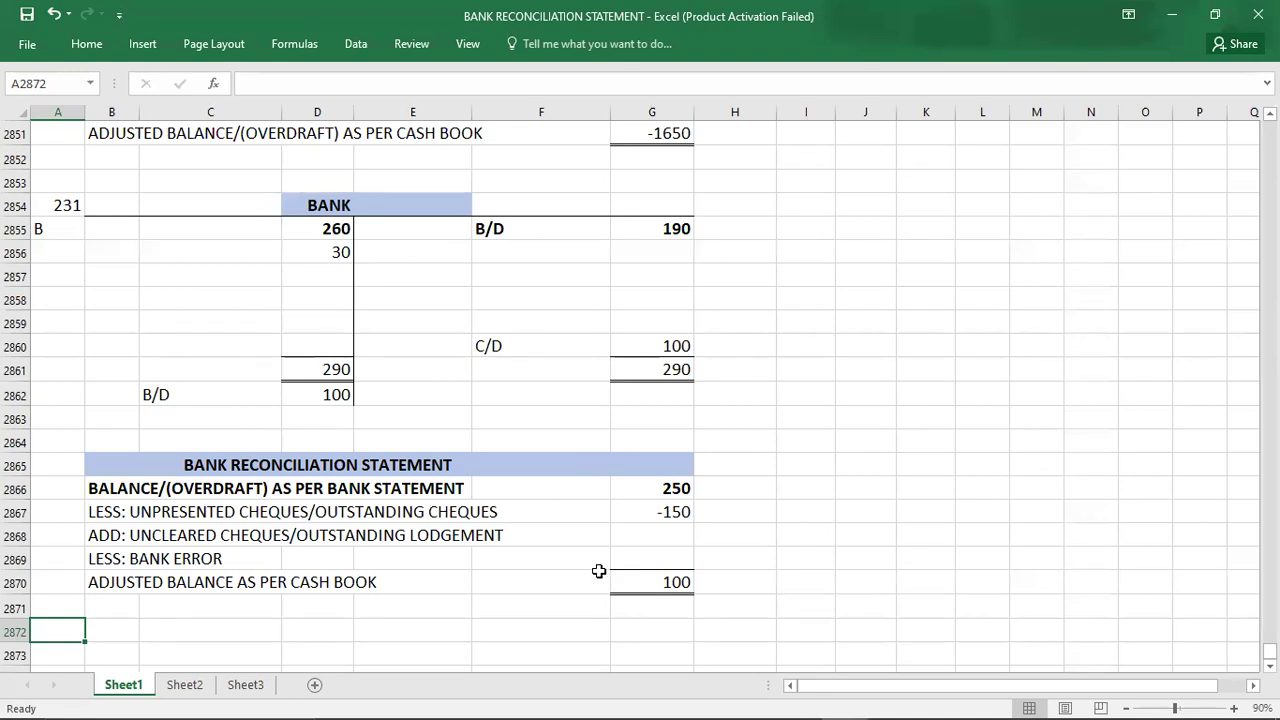
key(alt+Tab)
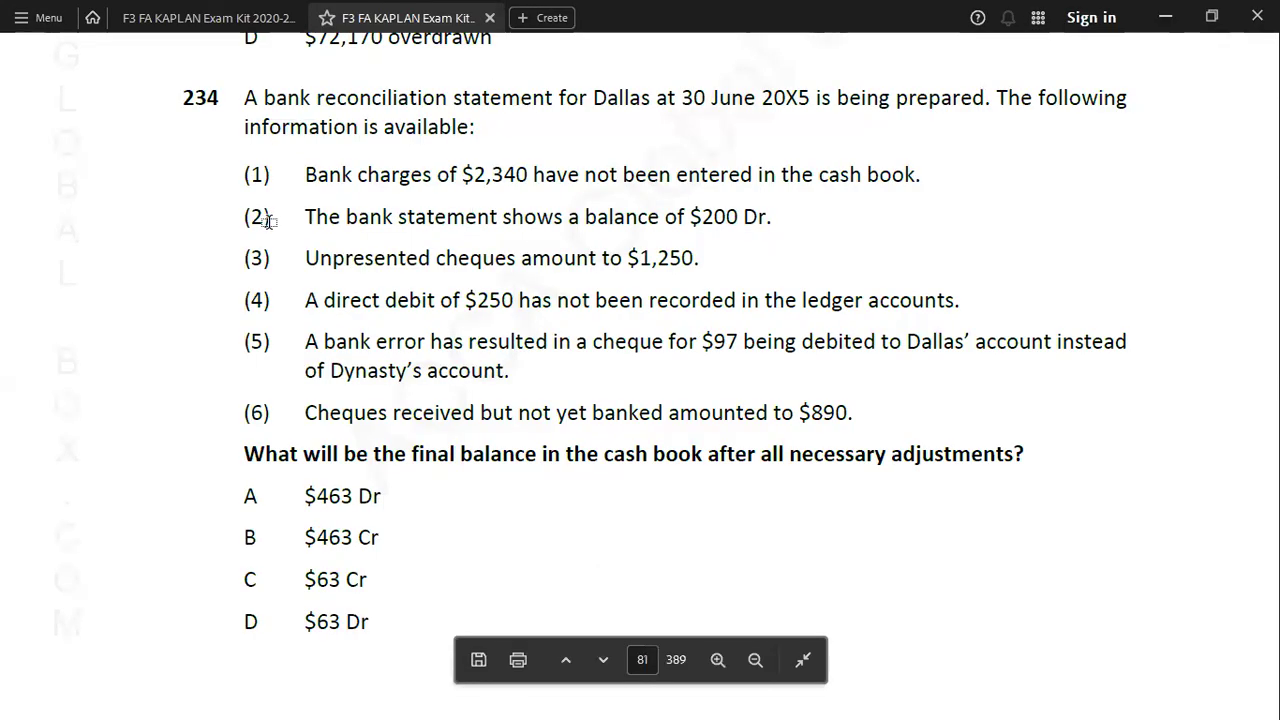
key(alt+Tab)
key(Up)
key(Up)
key(Up)
key(Up)
key(Up)
key(Up)
key(Up)
key(Right)
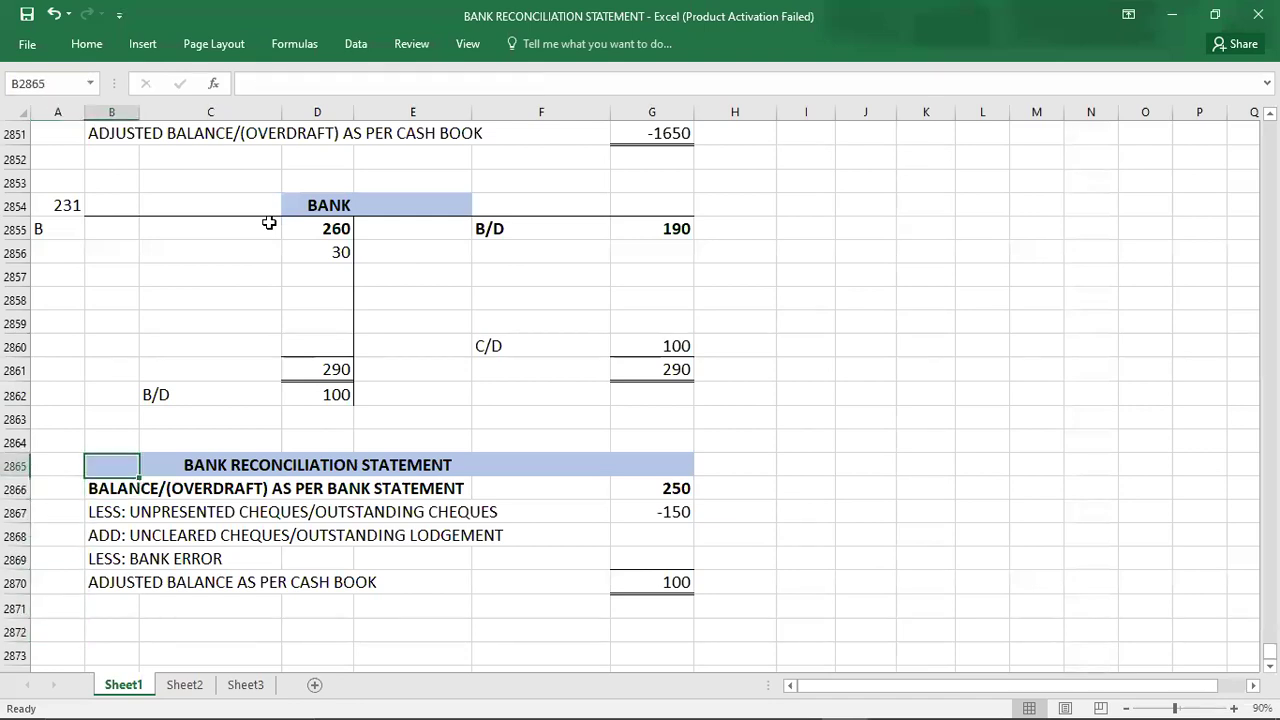
key(shift+Right)
key(shift+Right)
key(shift+Right)
key(shift+Right)
key(shift+Right)
key(shift+Down)
key(shift+Down)
key(shift+Down)
key(shift+Down)
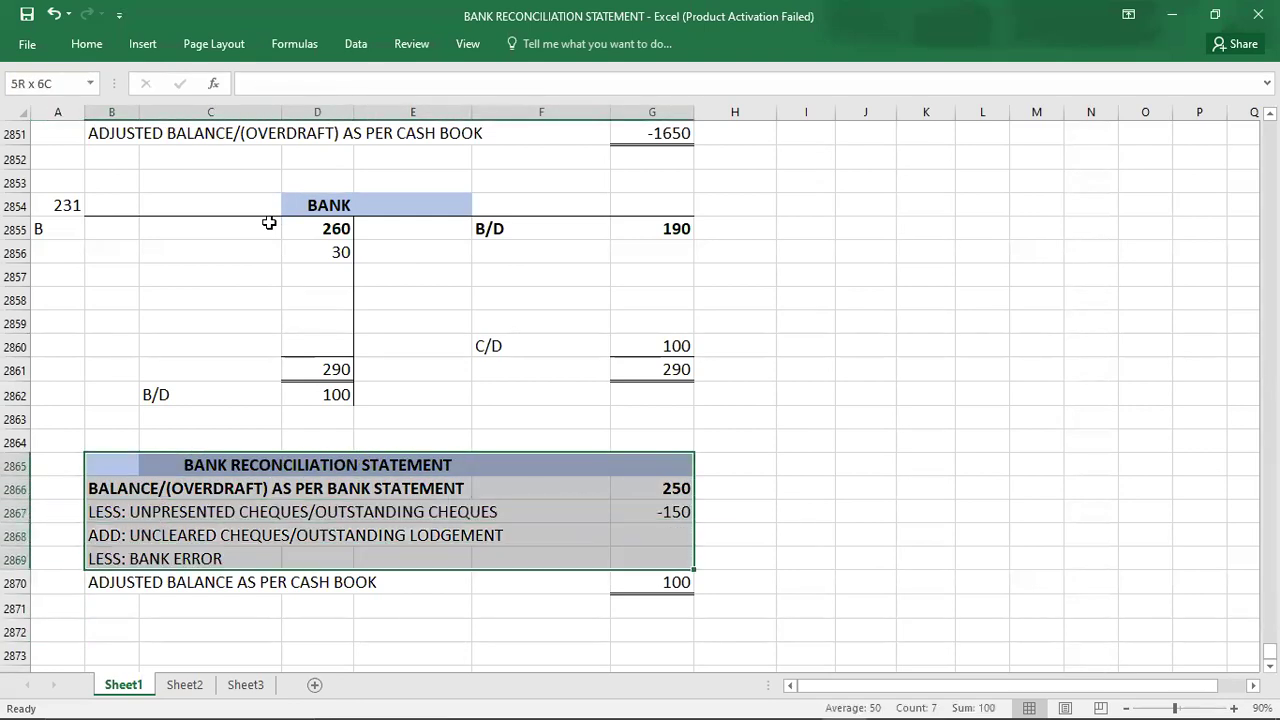
key(shift+Down)
key(shift+Down)
key(shift+Up)
key(ctrl+c)
key(Down)
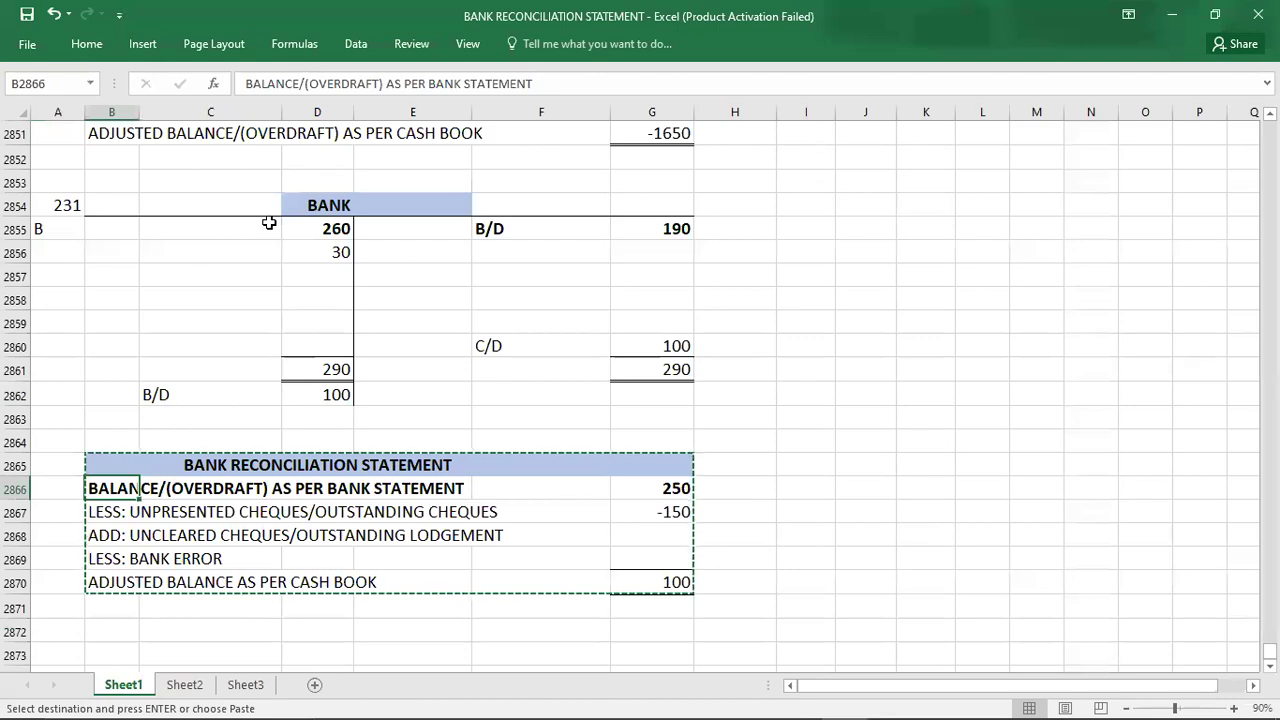
key(Down)
key(Down)
key(Down)
key(Down)
key(Down)
key(Down)
key(Down)
key(Escape)
Copy question 231's whole bank reconciliation statement, including its adjusted balance row, to B2873 below the original.
key(Up)
key(Up)
key(Up)
key(Up)
key(Up)
key(Up)
key(Up)
key(Up)
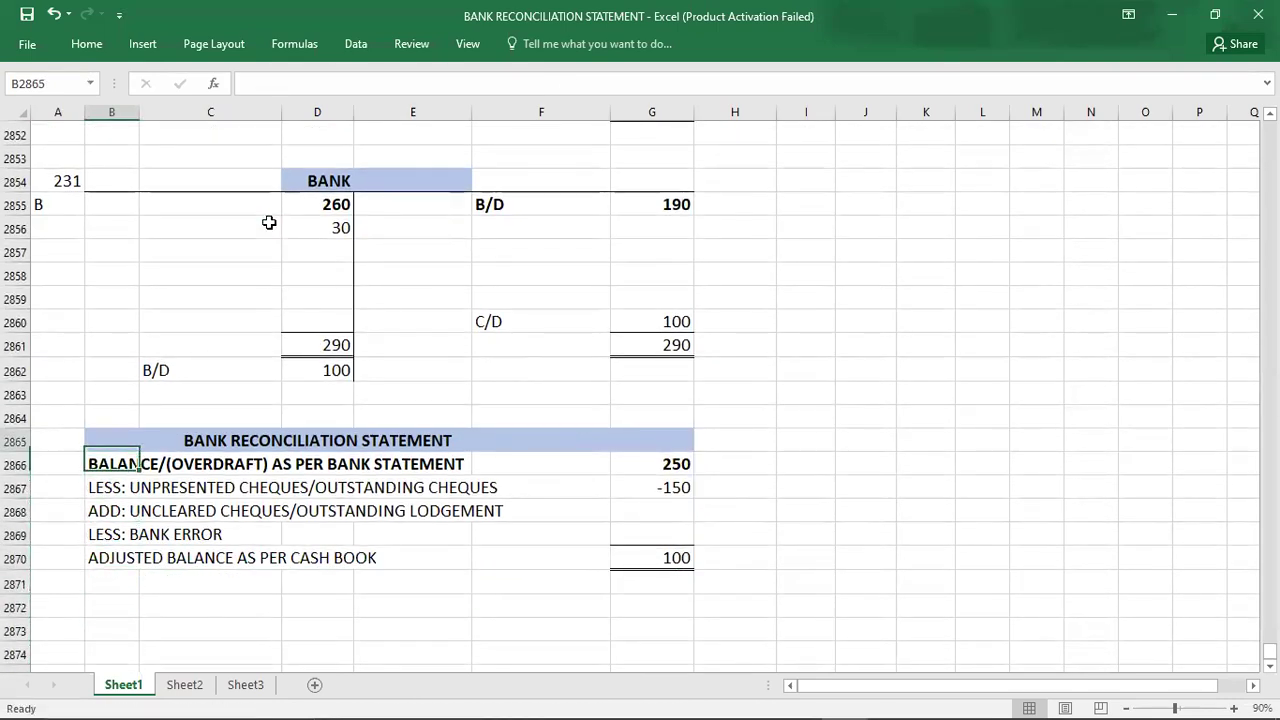
key(shift+Right)
key(shift+Right)
key(shift+Right)
key(shift+Right)
key(shift+Right)
key(shift+Down)
key(shift+Down)
key(shift+Down)
key(shift+Down)
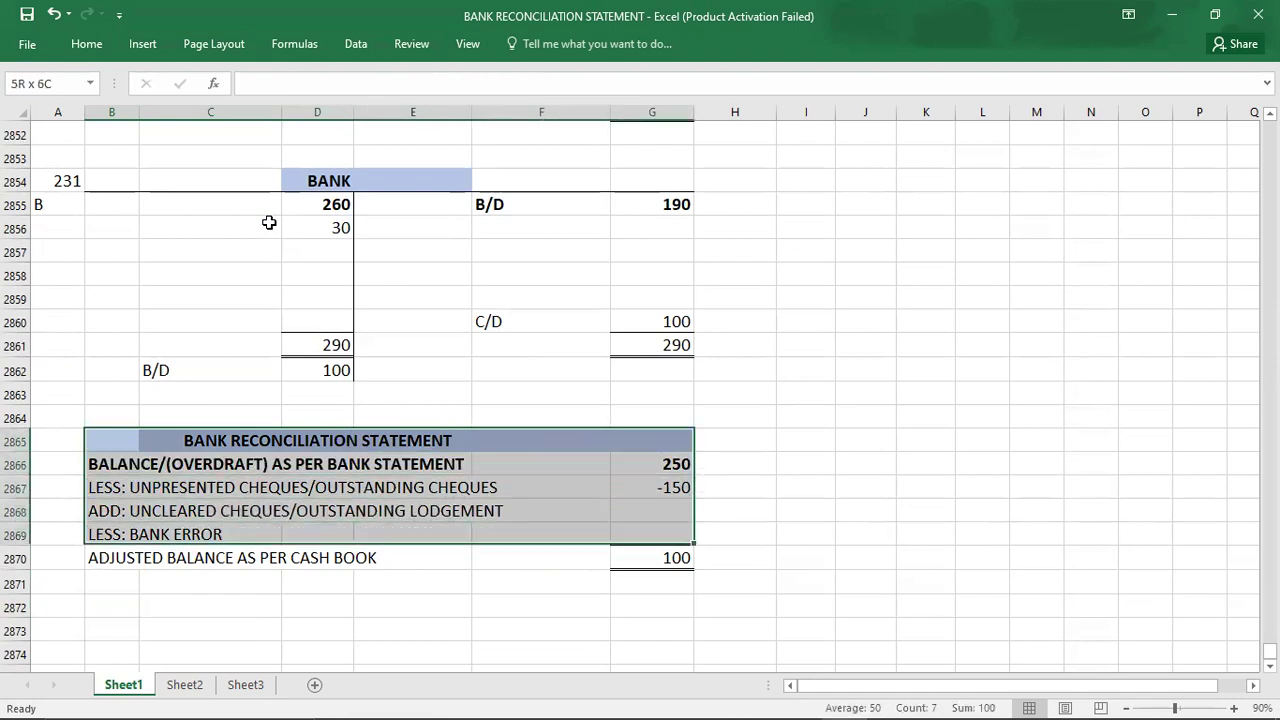
key(shift+Down)
key(ctrl+c)
key(Down)
key(Down)
key(Down)
key(Down)
key(Down)
key(Down)
key(Down)
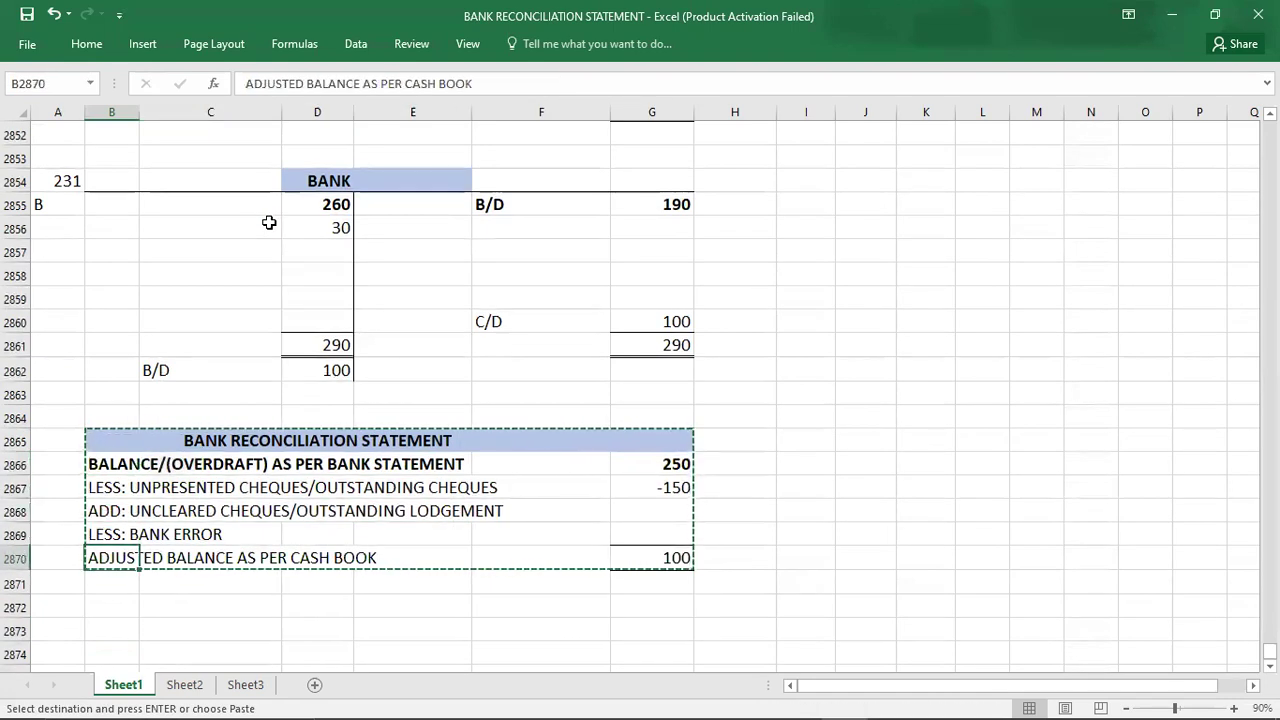
key(Down)
key(ctrl+v)
Enter the question number 233 in A2872, just above the copied reconciliation statement.
key(Left)
key(Up)
text(233)
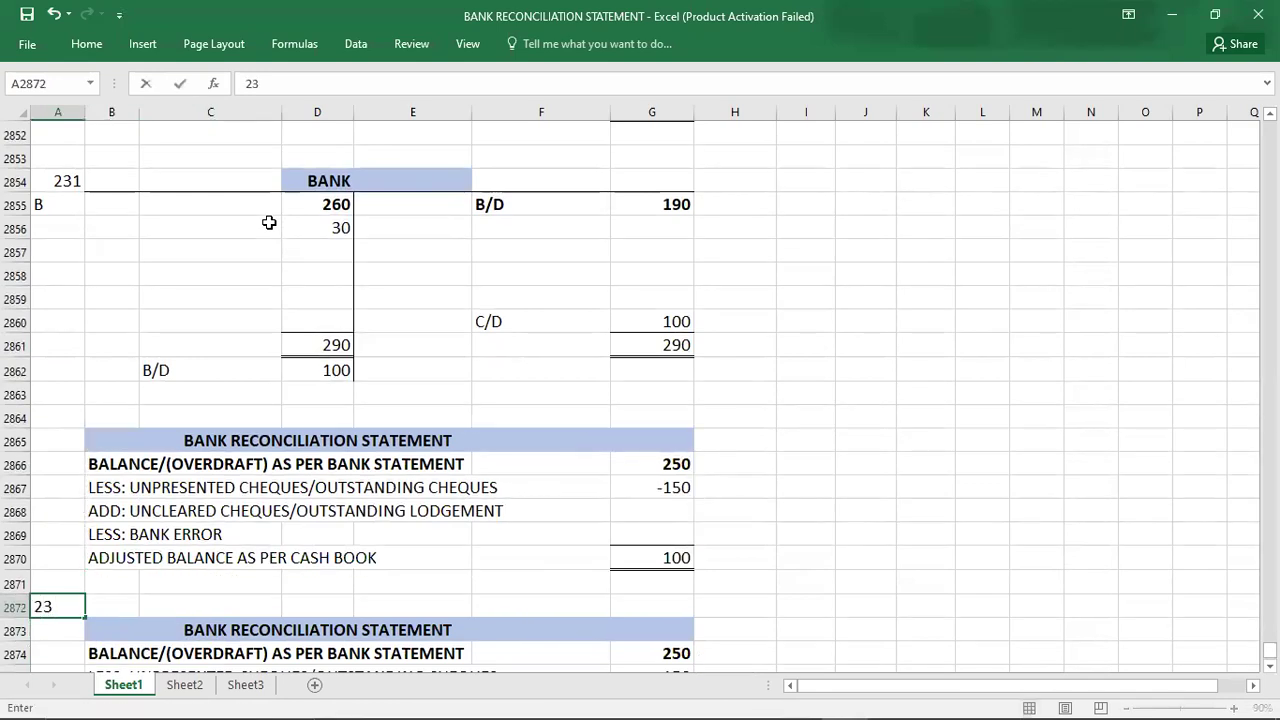
key(BackSpace)
text(3)
key(Return)
Clear all amounts in the copied statement, from the bank statement balance down to the adjusted balance (G2874:G2878).
key(Down)
key(Down)
key(Down)
key(Down)
key(Down)
key(Down)
key(Down)
key(Down)
key(Down)
key(Down)
key(Down)
key(Down)
key(Down)
key(Down)
key(Down)
key(Down)
key(Down)
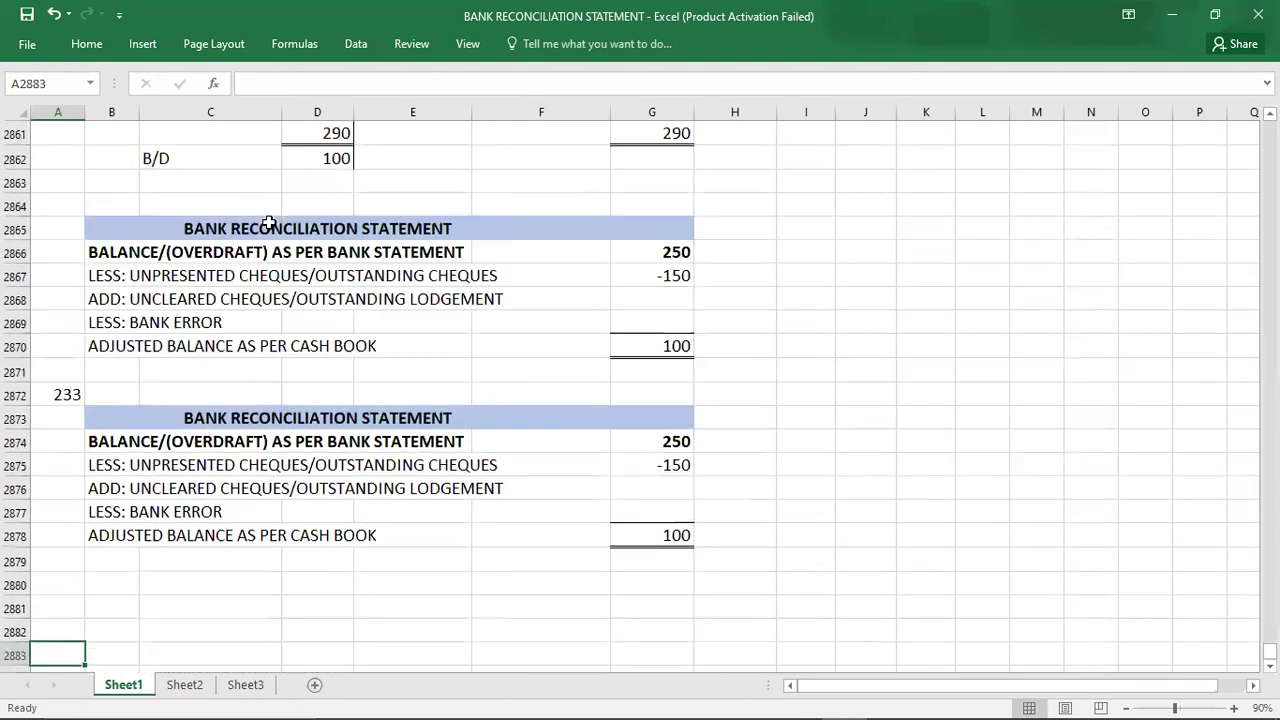
key(Down)
key(Down)
key(Down)
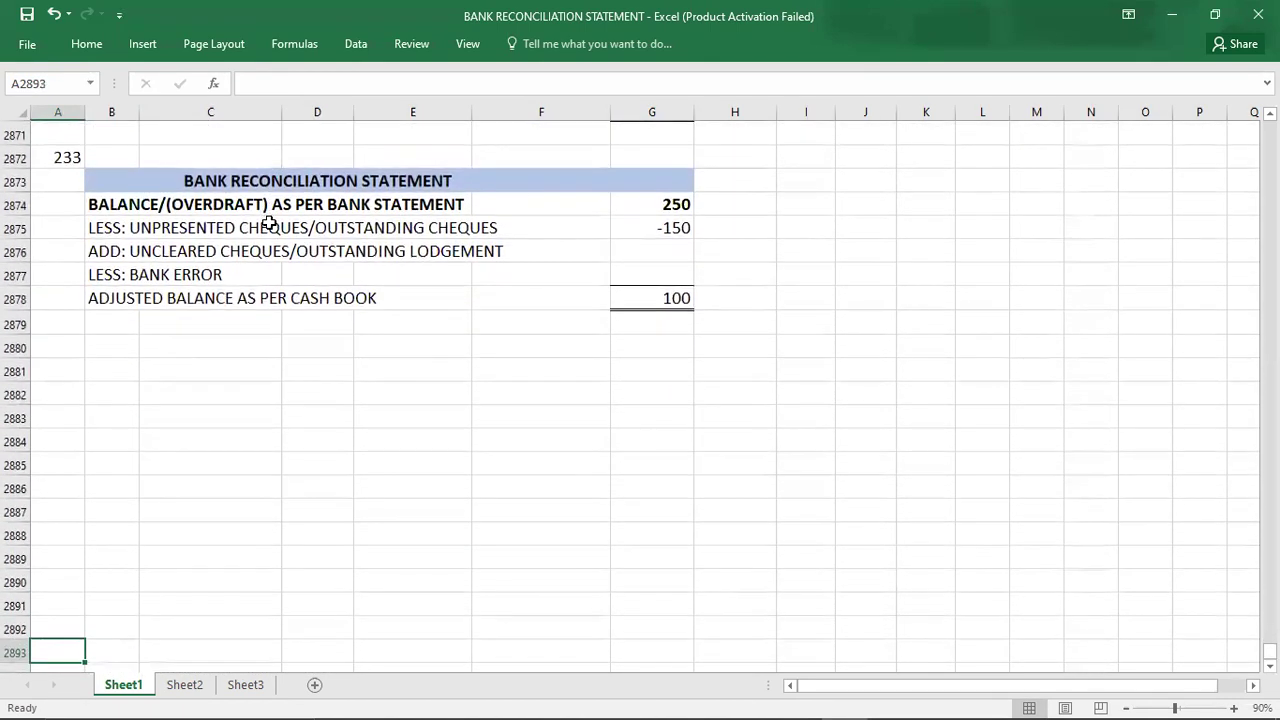
click(642, 211)
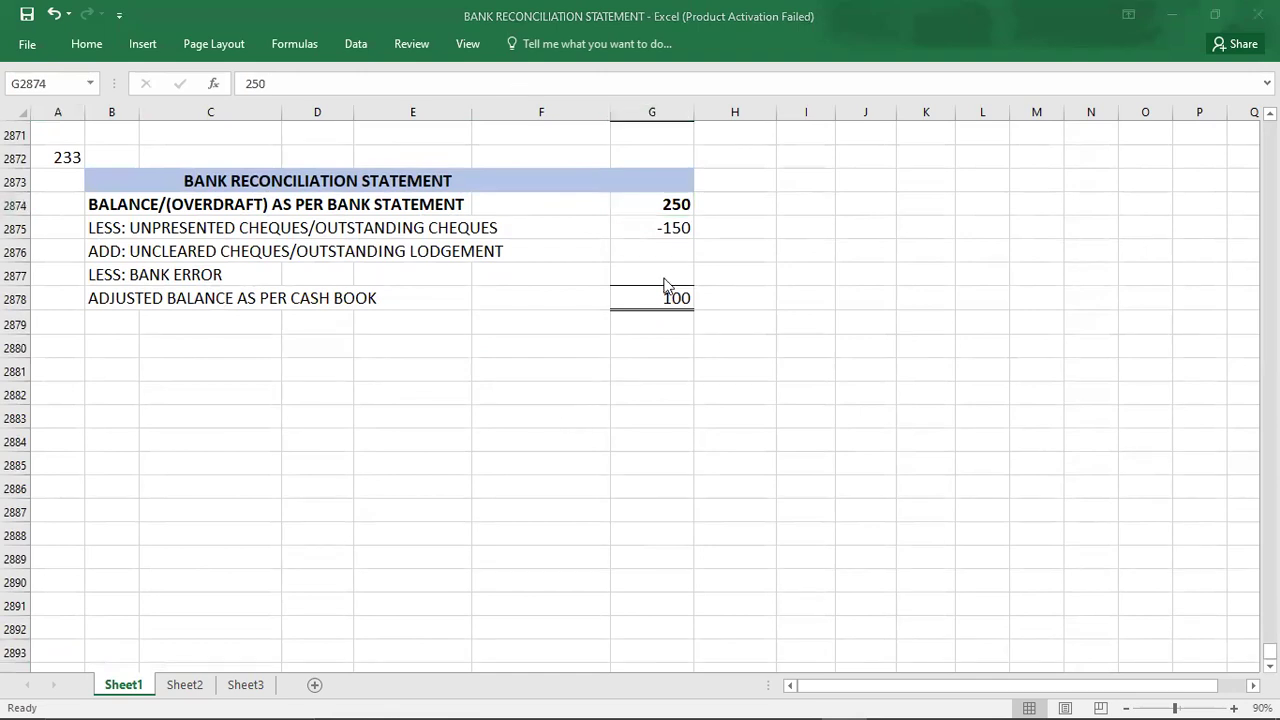
key(shift+Down)
key(shift+Down)
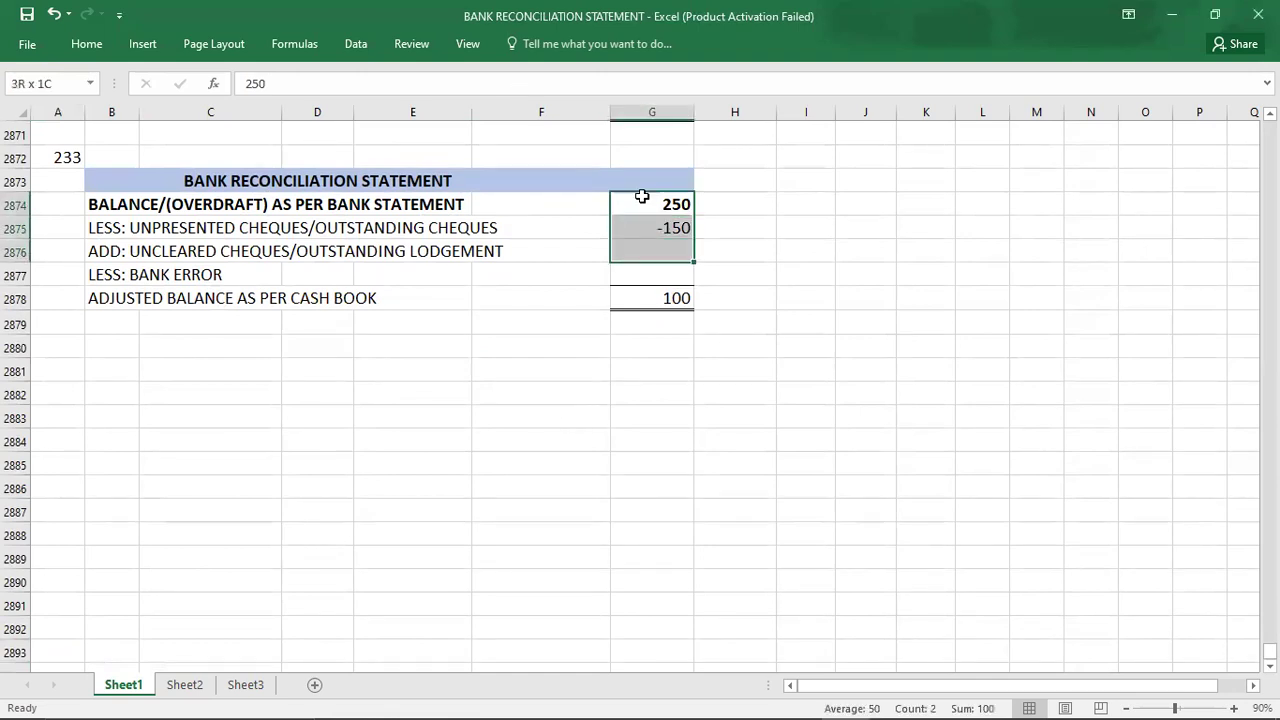
key(shift+Down)
key(shift+Down)
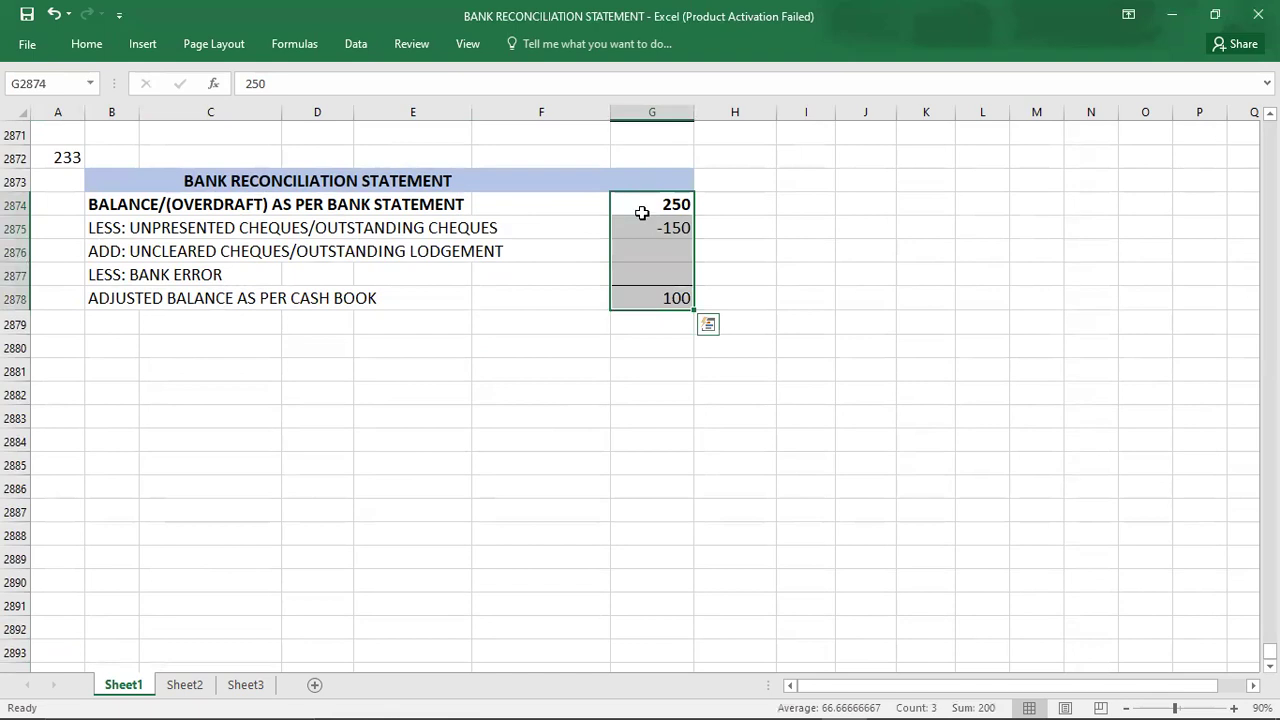
key(Delete)
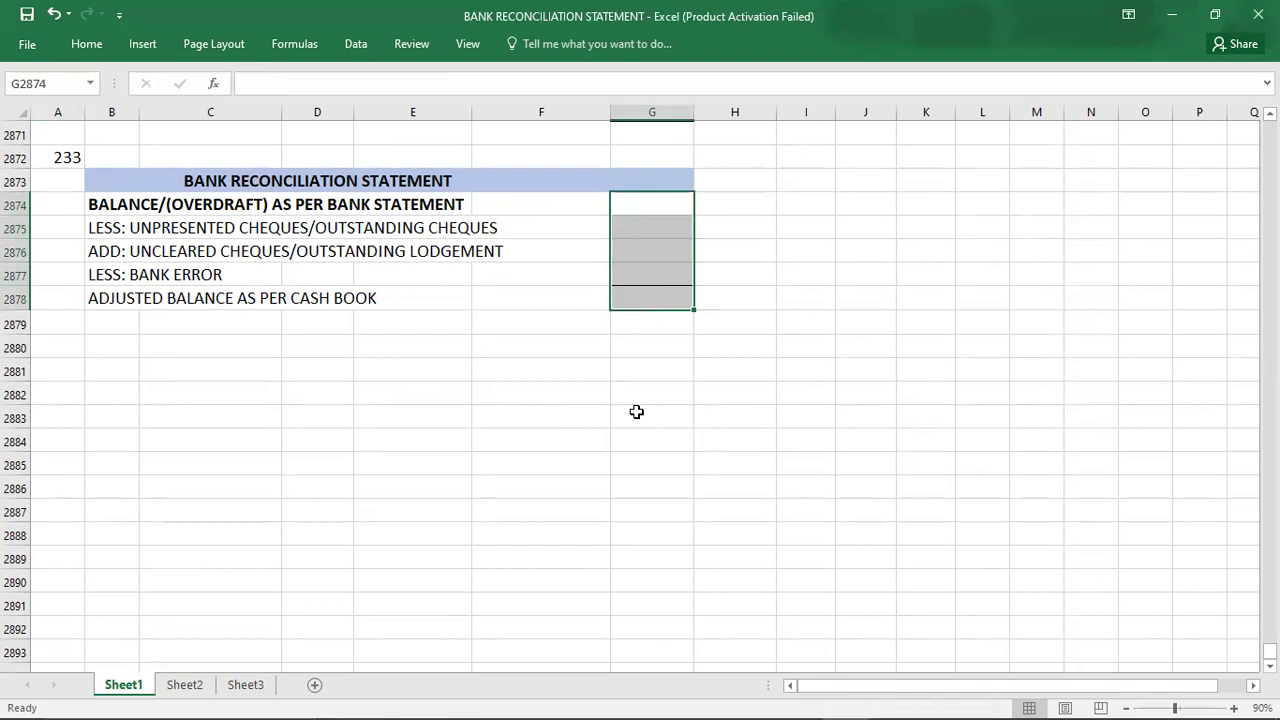
Check question 234's bank statement balance in the PDF and enter it in the new statement as -200.
key(alt+Tab)
key(alt+Tab)
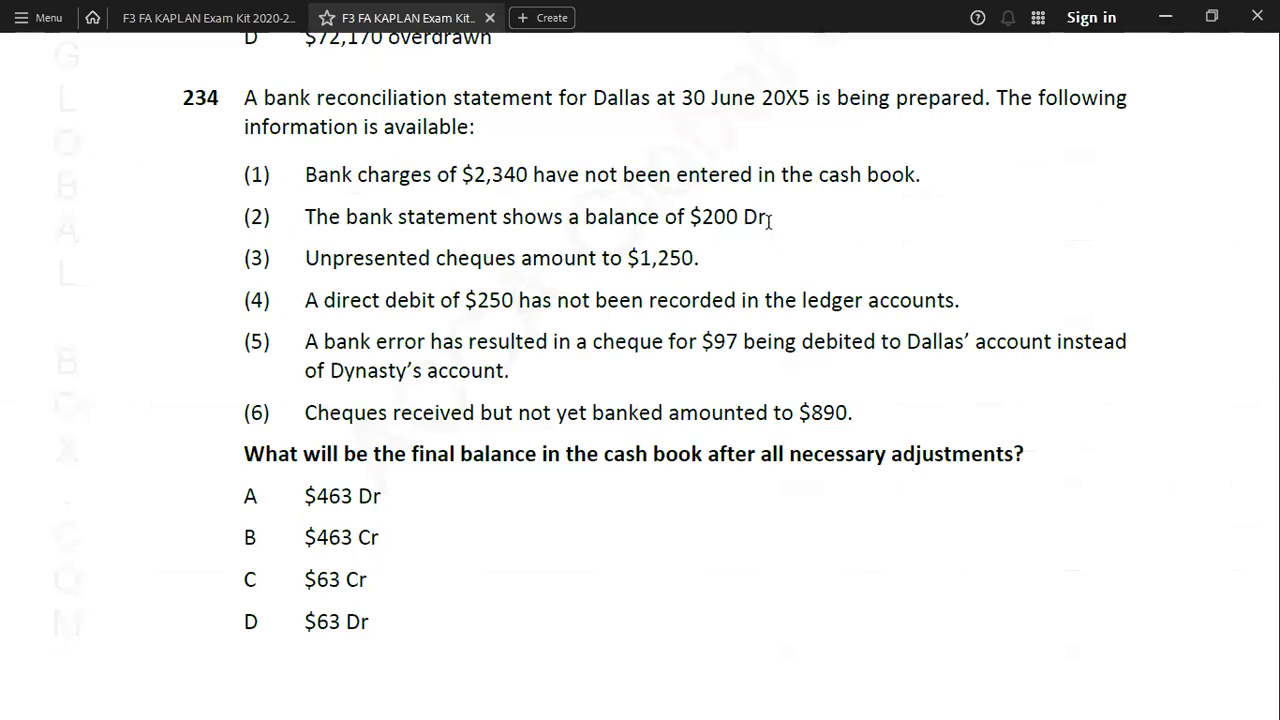
key(alt+Tab)
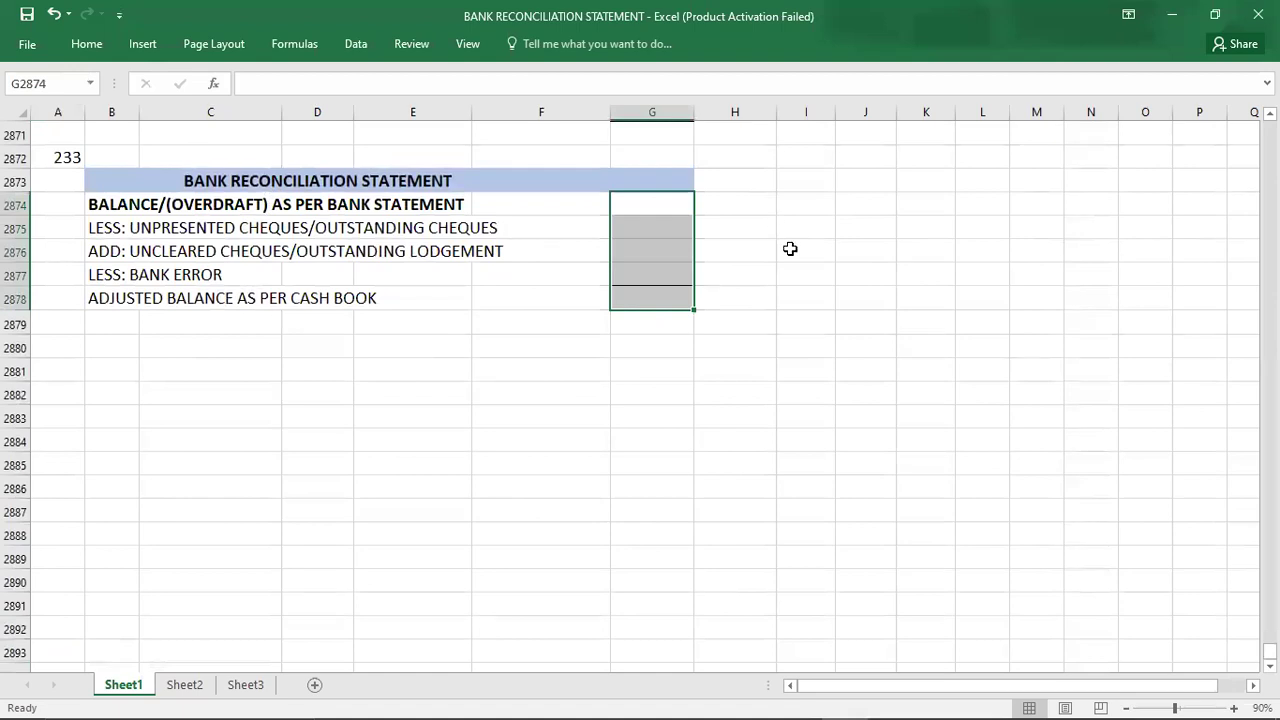
click(645, 202)
text(-)
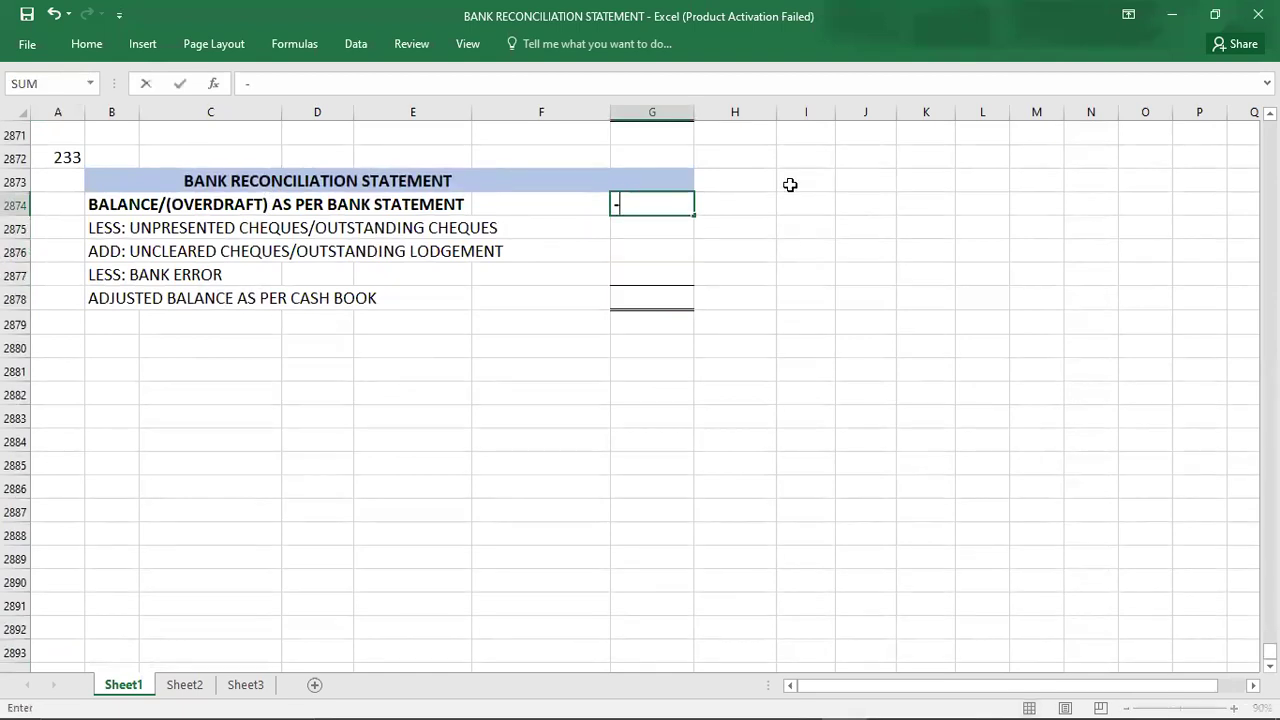
text(200)
key(Return)
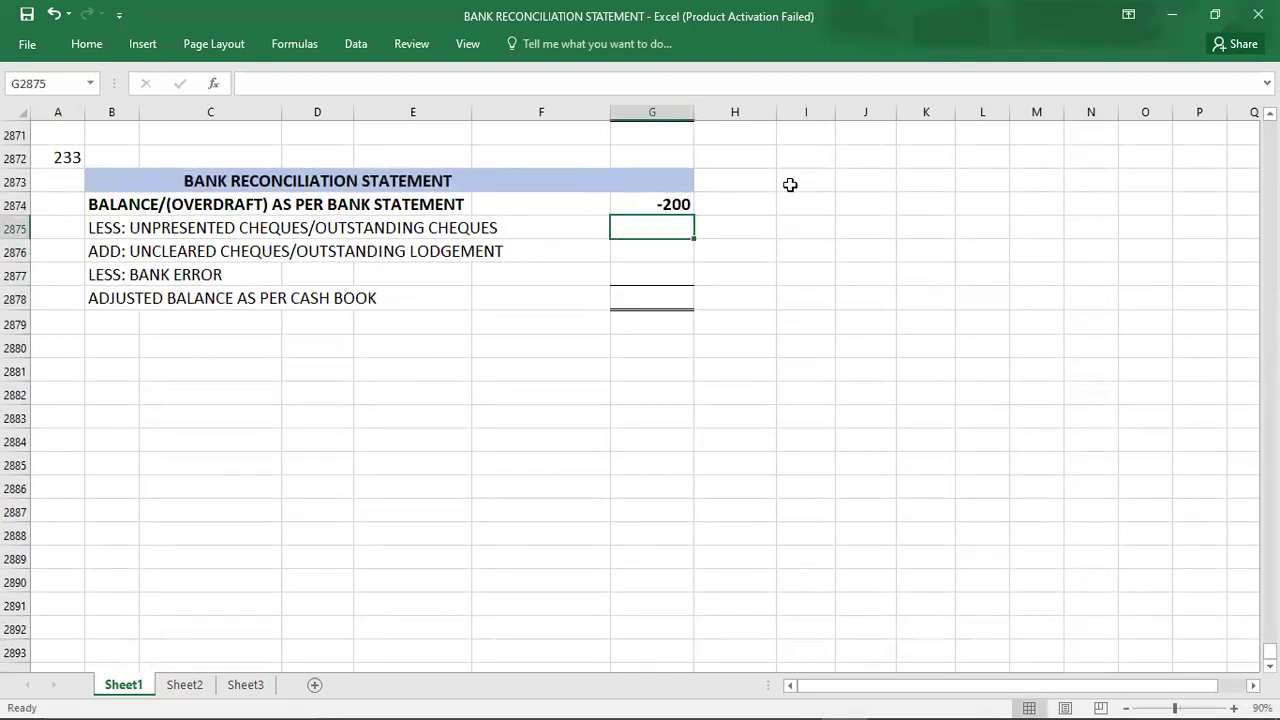
Look up question 234's unpresented cheques in the PDF and enter them in the reconciliation statement as -1250.
key(alt+Tab)
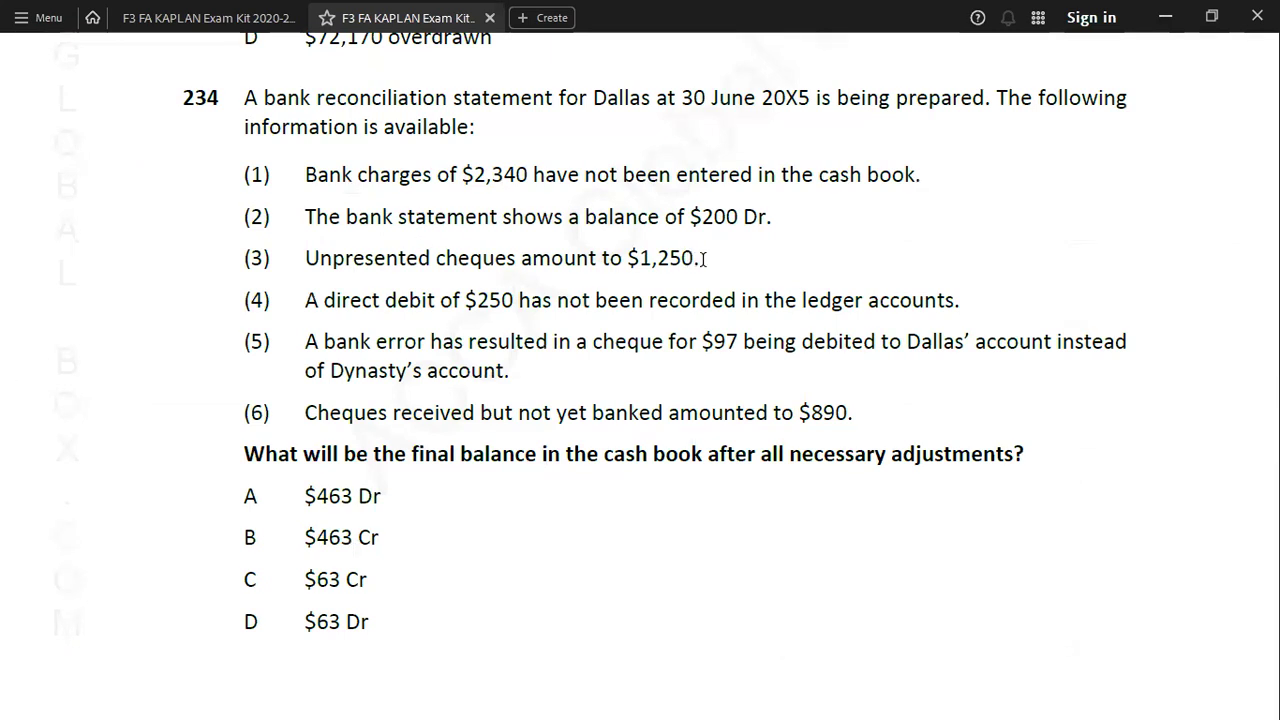
key(alt+Tab)
text(-1250)
key(Return)
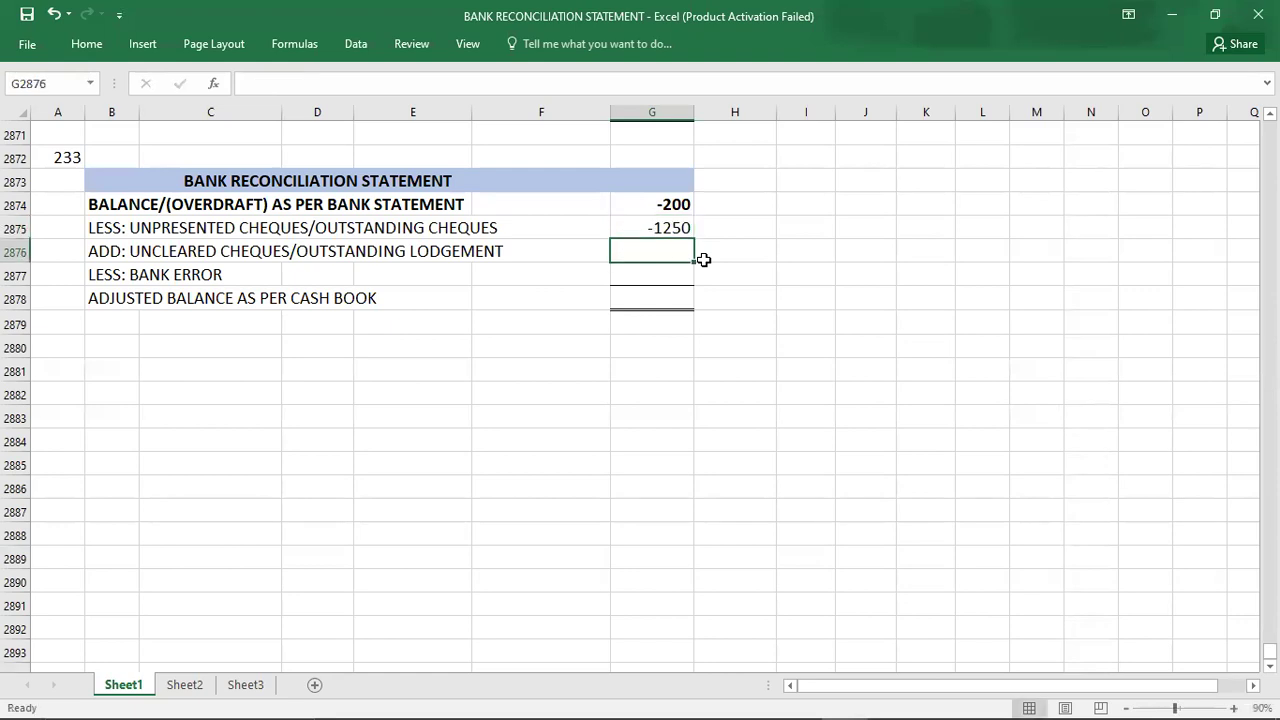
Check question 234's bank error in the PDF and enter 97 in the statement's bank error row (G2877).
click(114, 296)
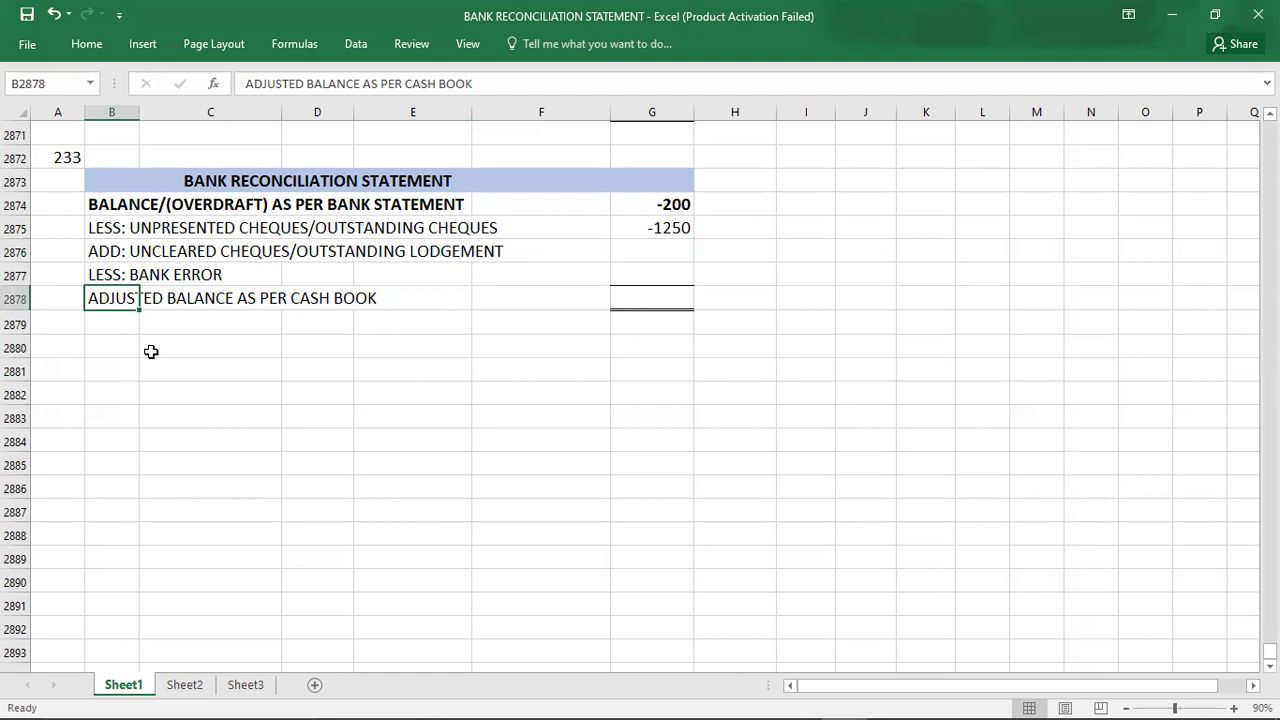
key(alt+Tab)
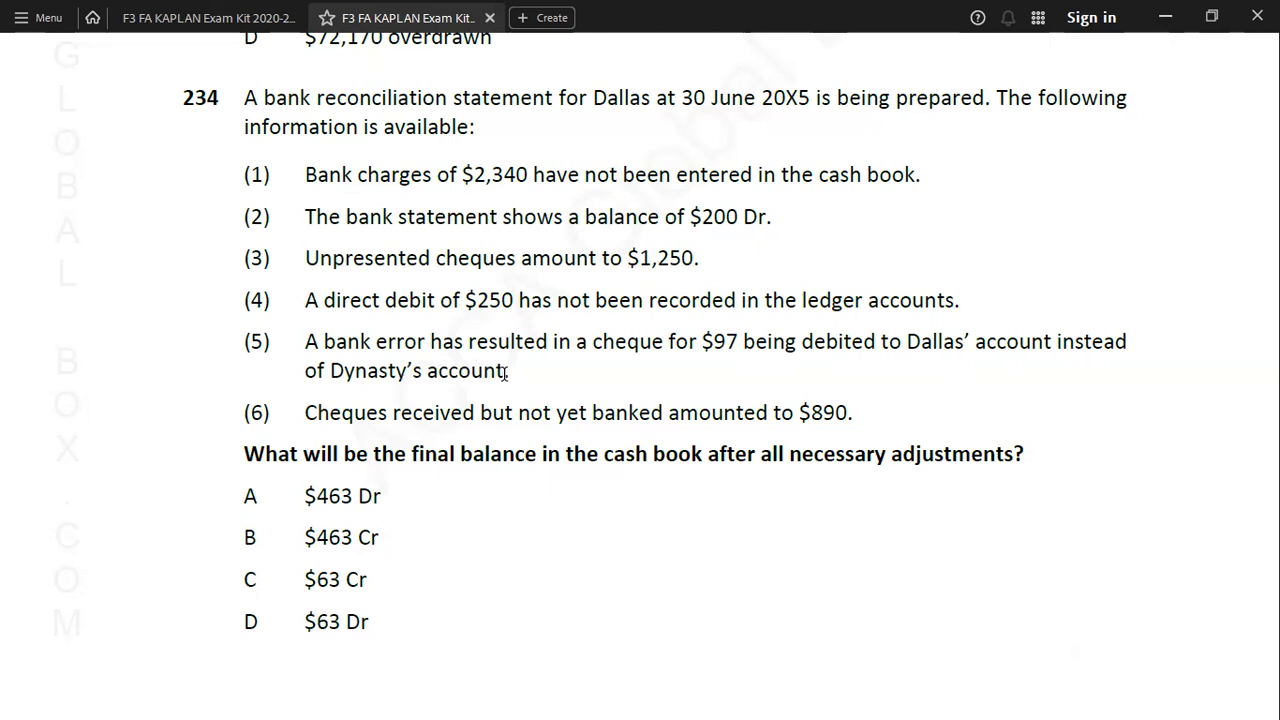
key(alt+Tab)
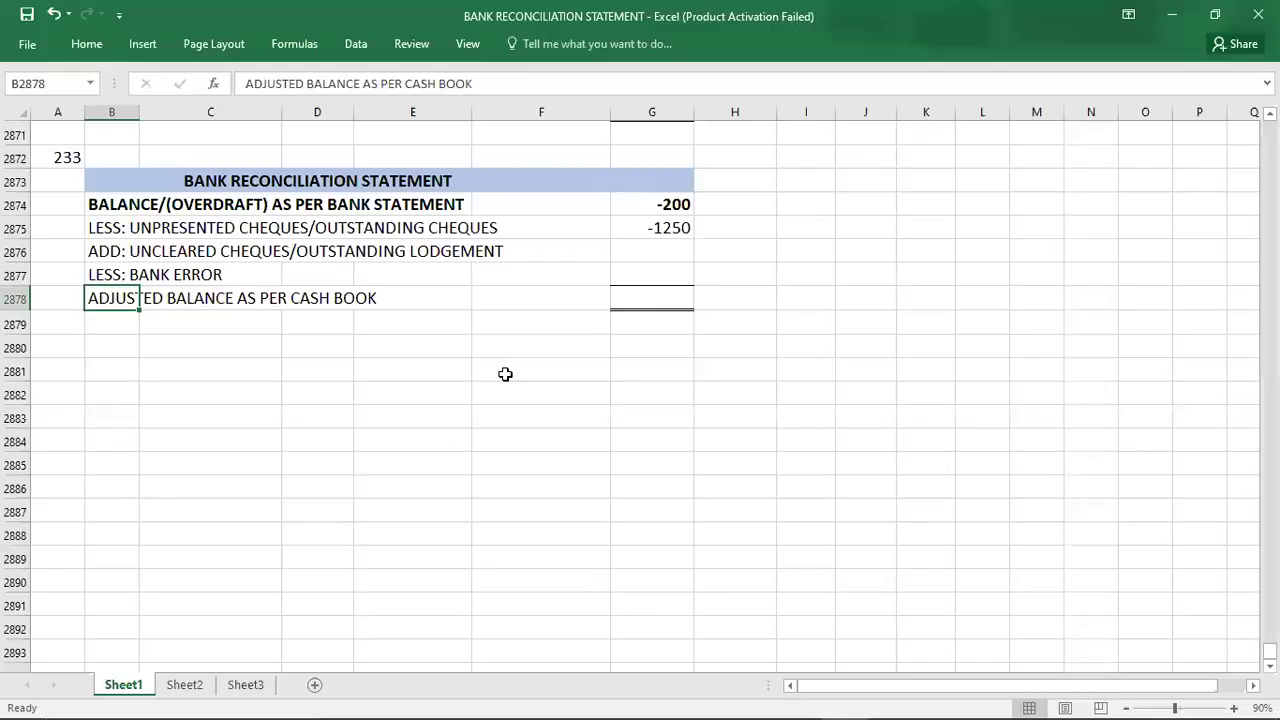
click(670, 269)
text(97)
key(Return)
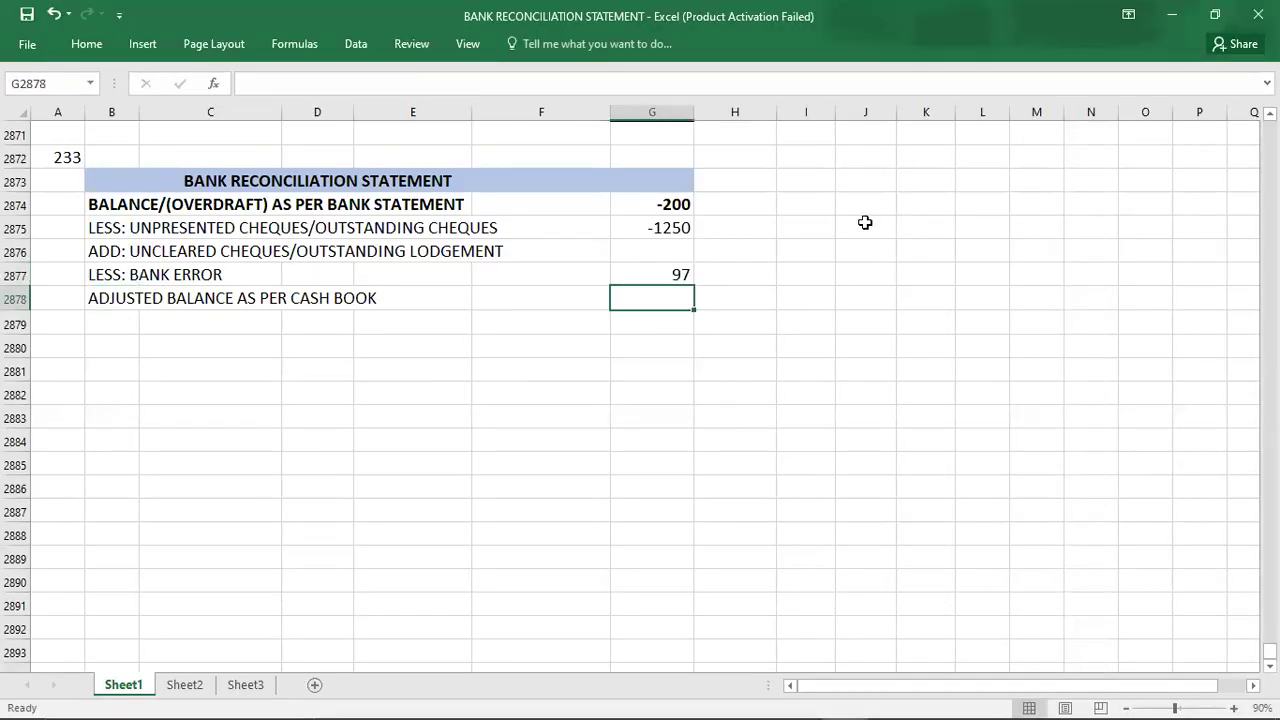
Look up question 234's cheques not yet banked in the PDF and enter 890 for uncleared cheques (G2876).
key(alt+Tab)
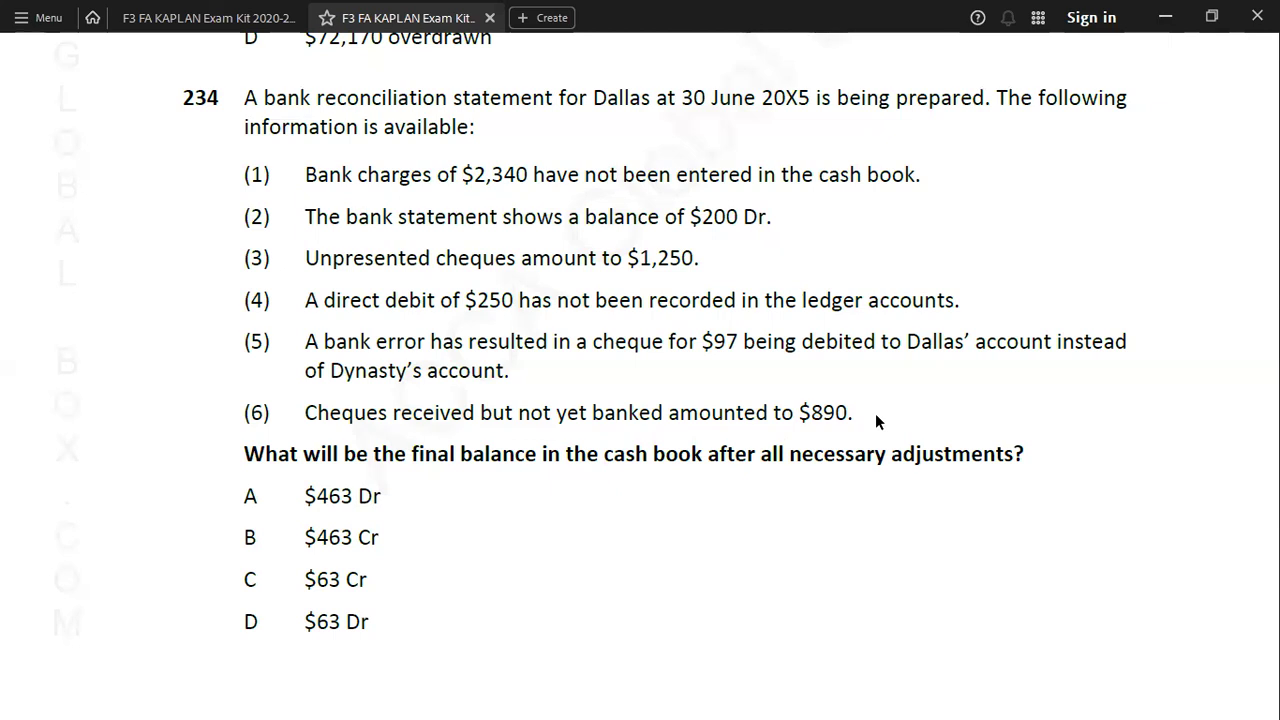
key(alt+Tab)
key(Up)
key(Up)
text(890)
key(Return)
Total the four statement amounts (G2874:G2877) and enter -463 as the adjusted balance as per cash book.
key(Up)
key(Up)
key(Up)
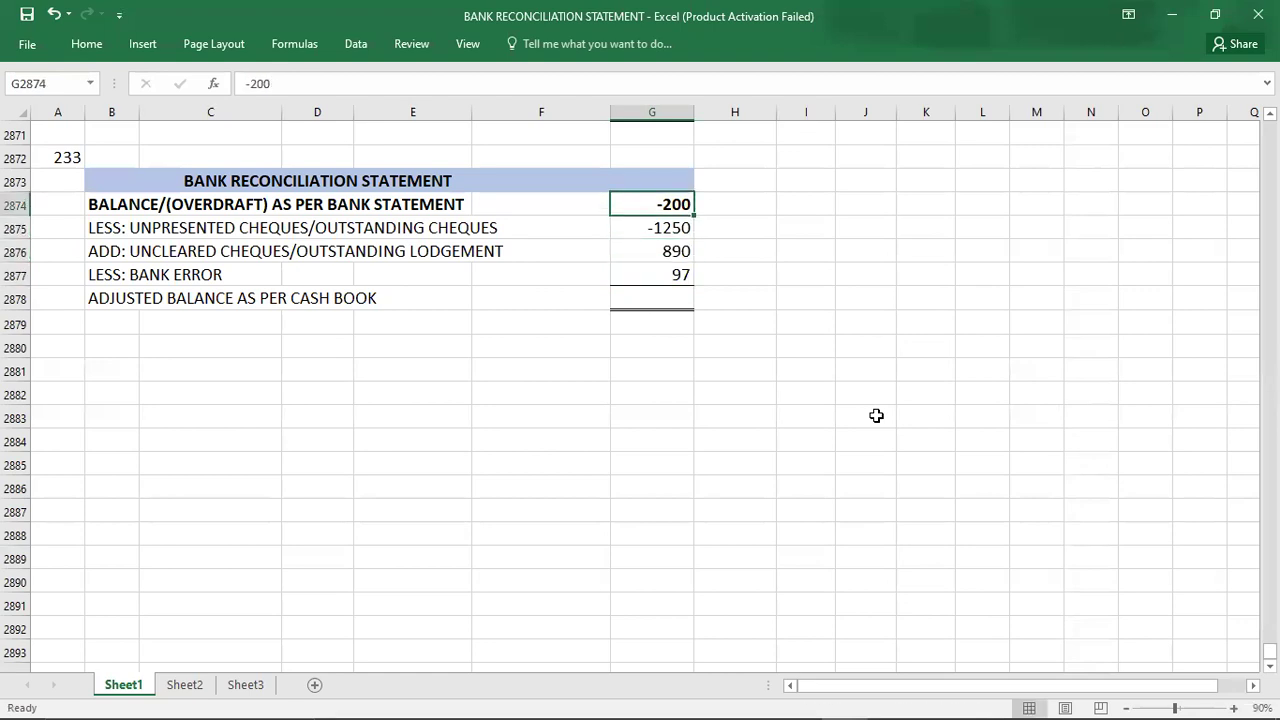
key(shift+Down)
key(shift+Down)
key(shift+Down)
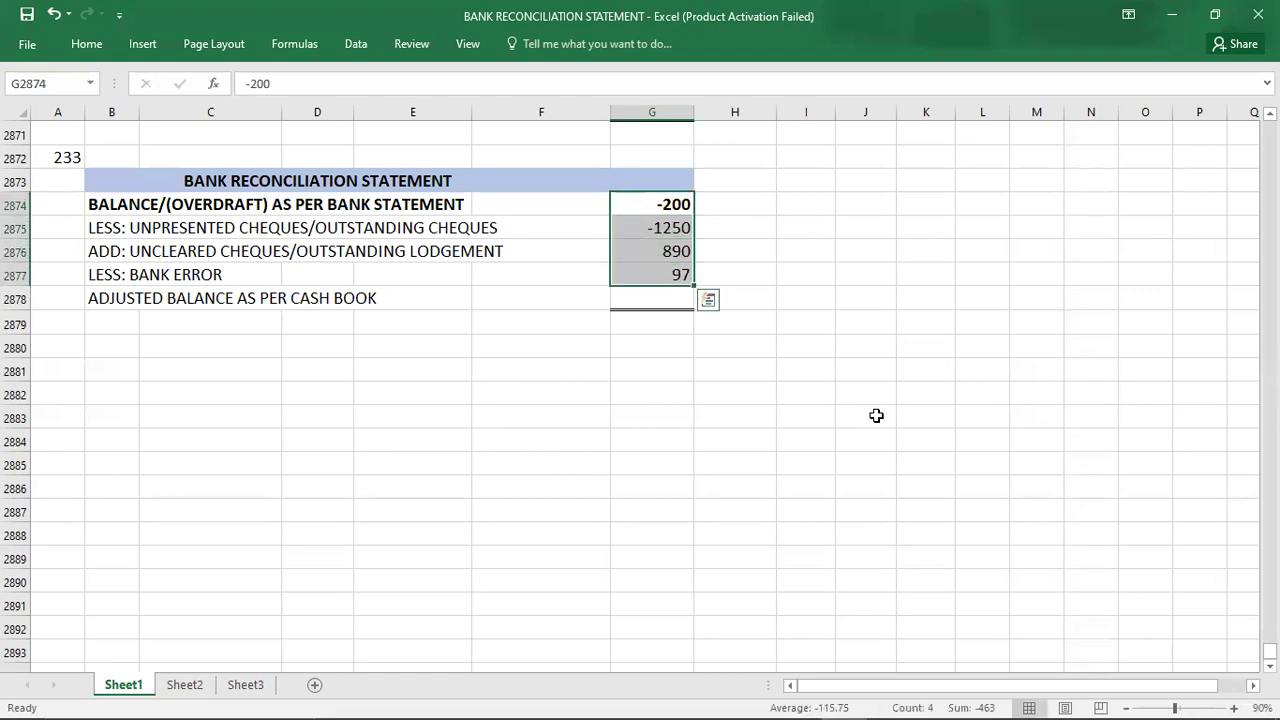
key(Down)
key(Down)
key(Down)
key(Down)
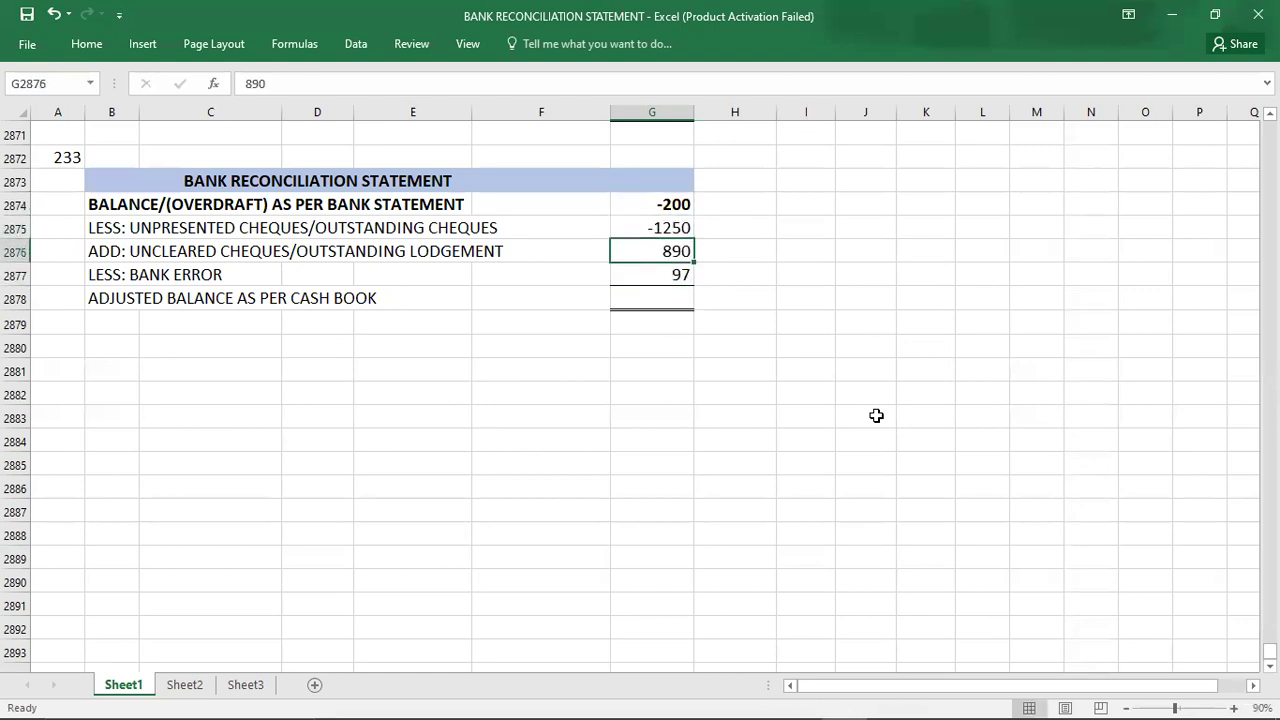
text(-)
text(63)
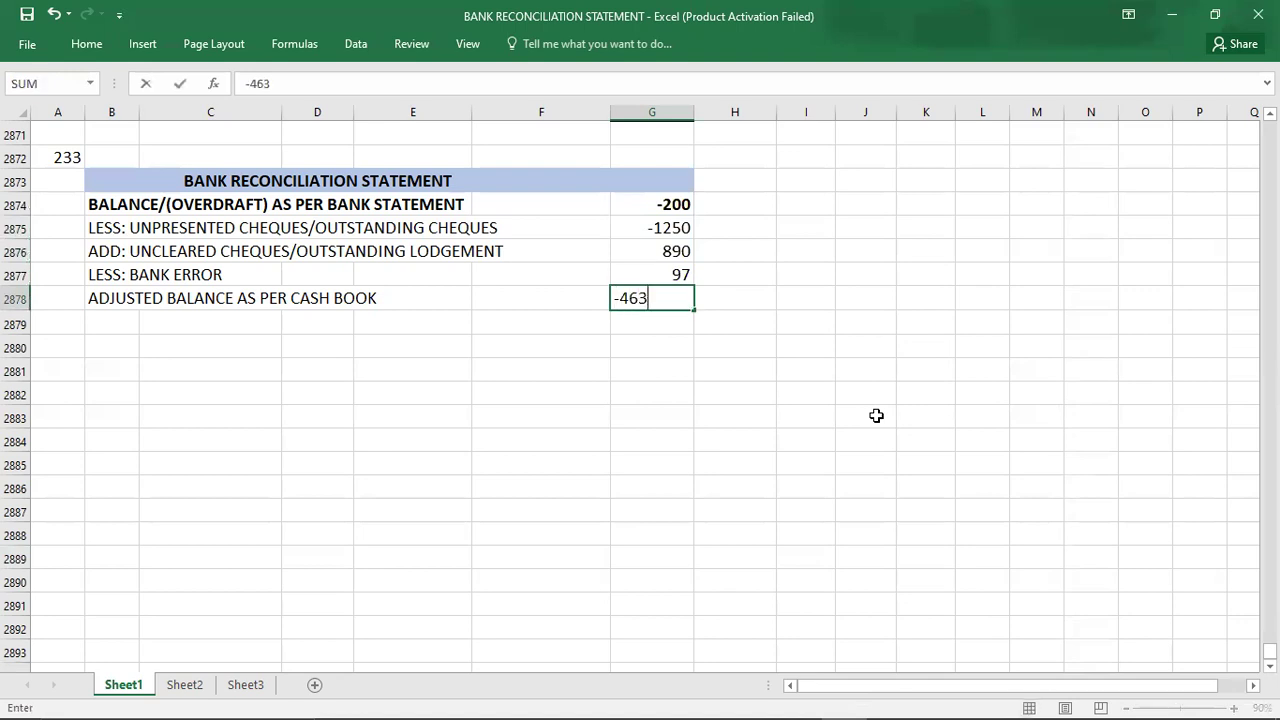
key(Return)
key(Down)
key(Left)
key(Left)
key(Left)
key(Left)
key(Left)
key(Left)
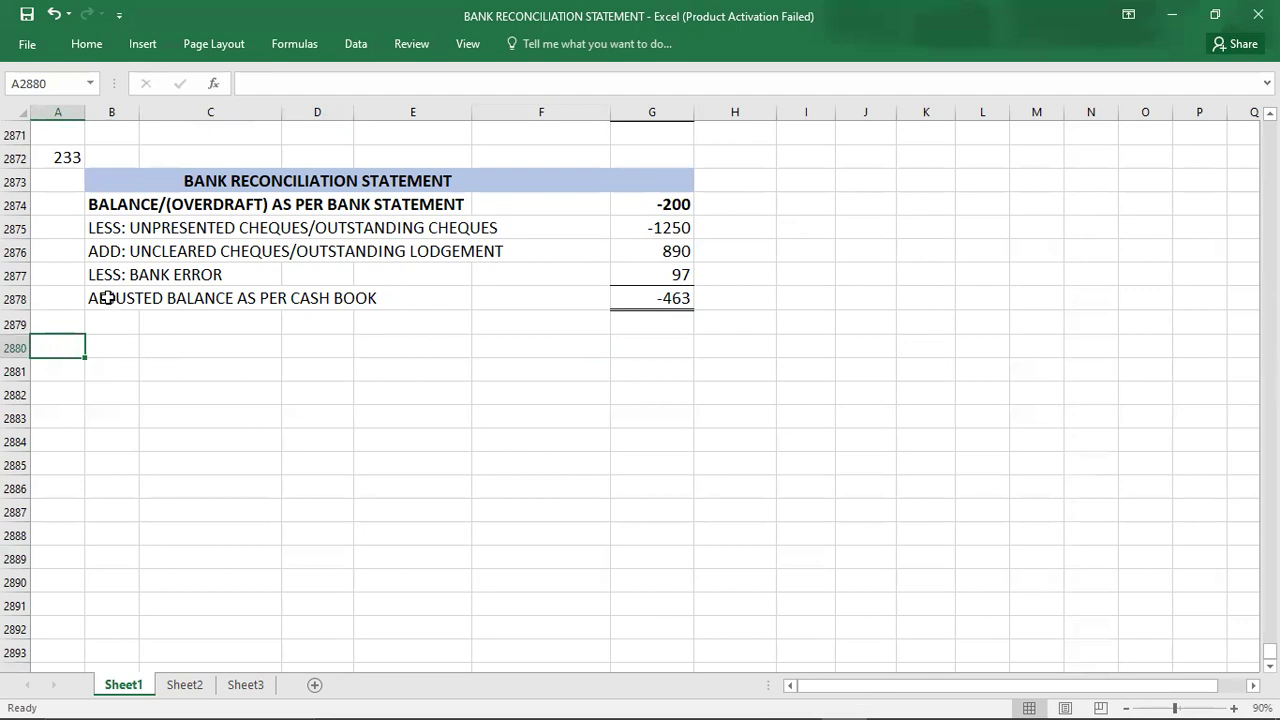
Extend the adjusted balance label in B2878 to read ADJUSTED BALANCE/(OVERDRAFT) AS PER CASH BOOK.
double_click(110, 299)
click(233, 298)
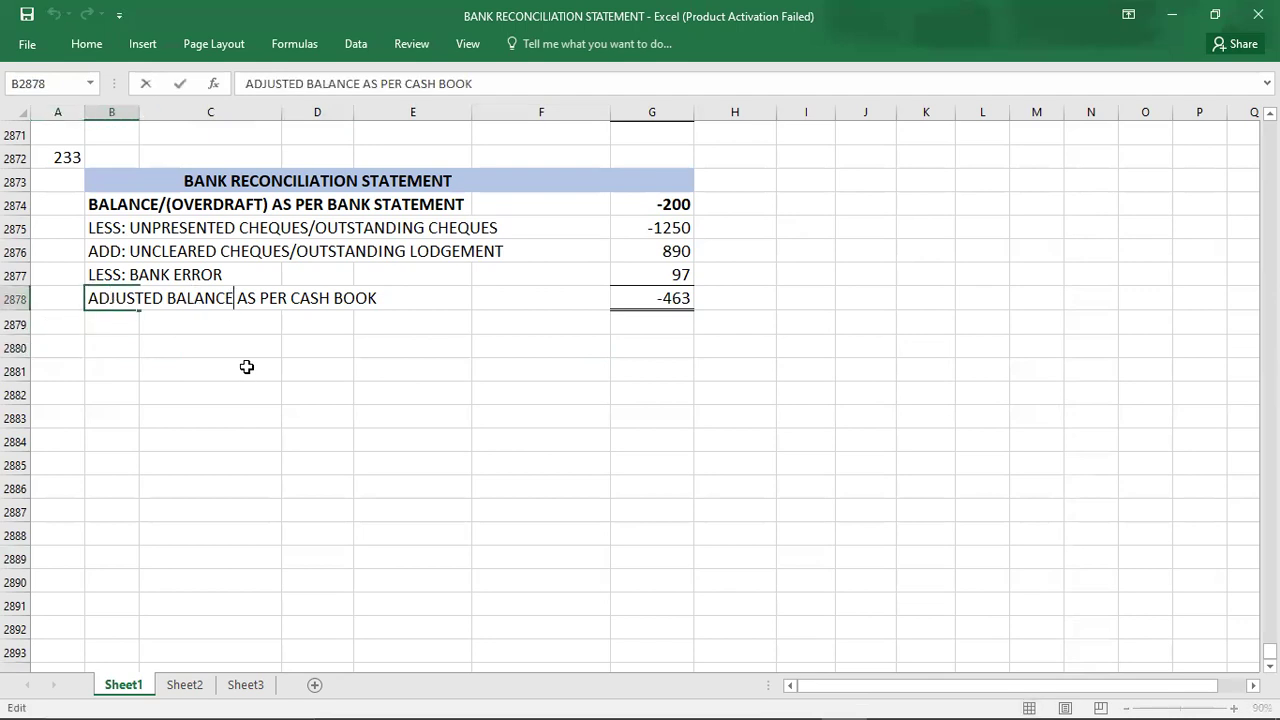
text(/)
text((OVERD)
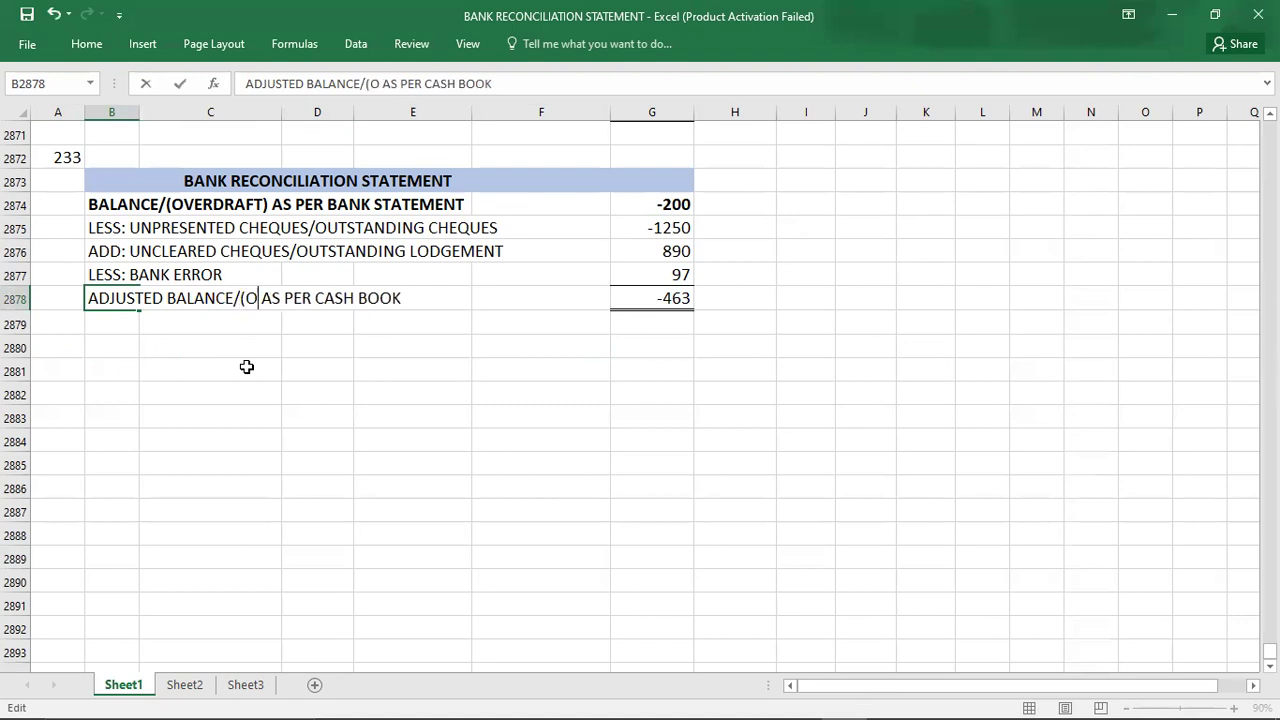
text(RAFT)
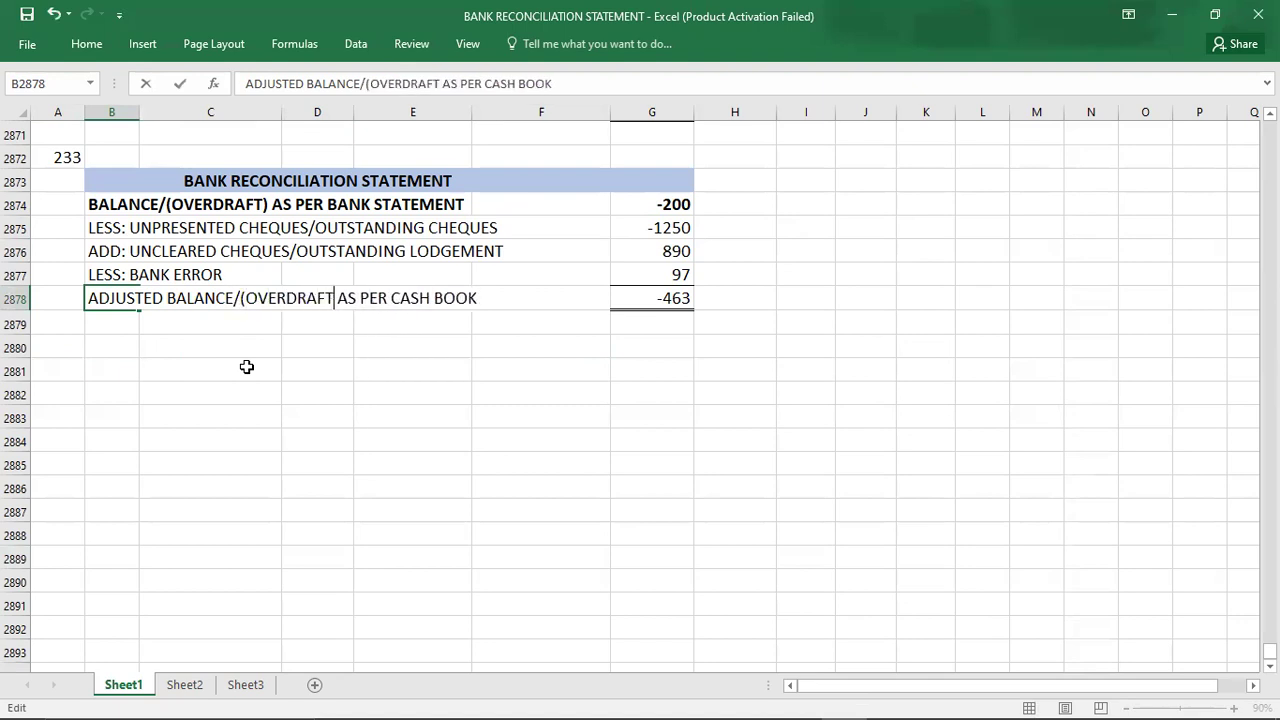
text())
key(Return)
key(Return)
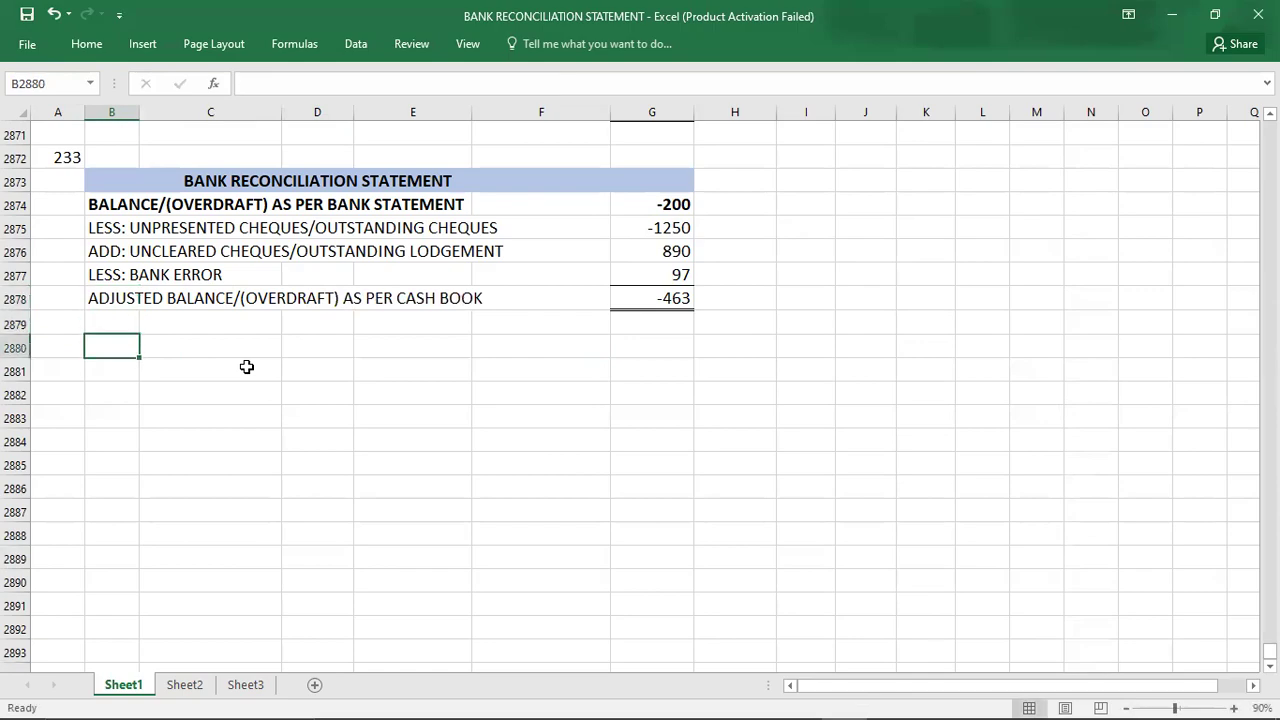
Compare the cash book balance with question 234's options in the PDF and record answer B in A2873.
key(alt+Tab)
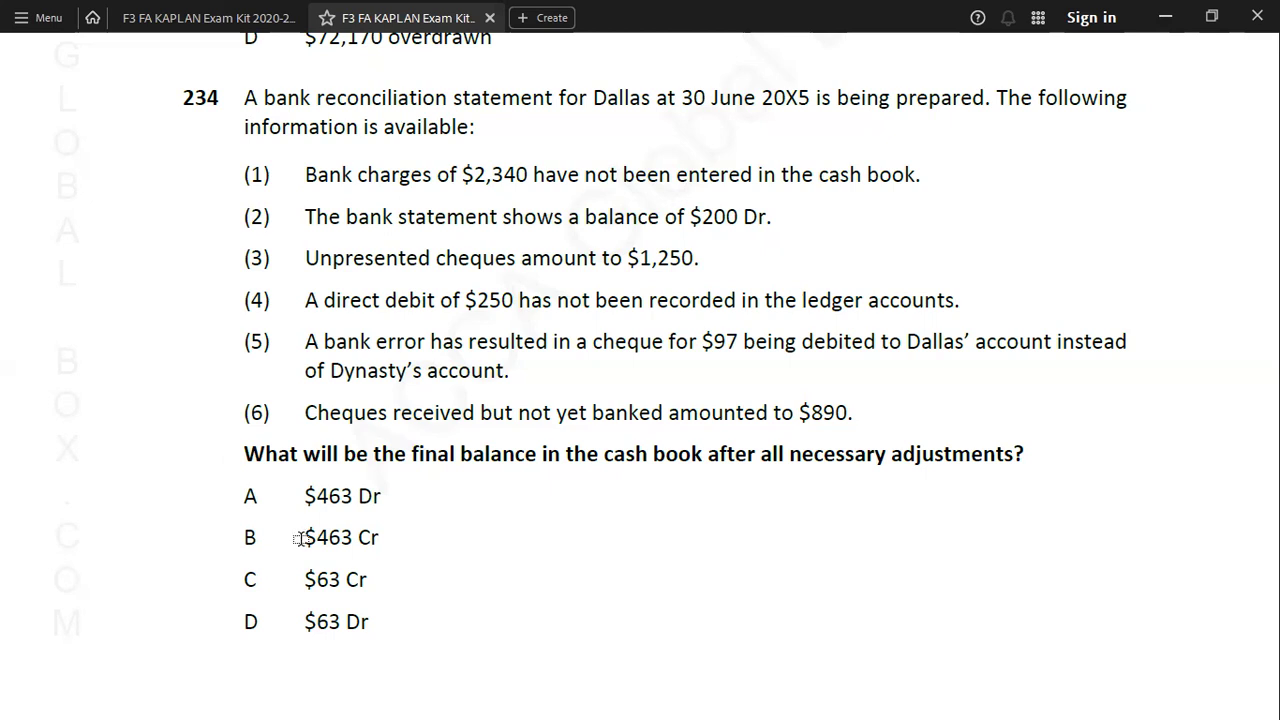
key(alt+Tab)
click(43, 182)
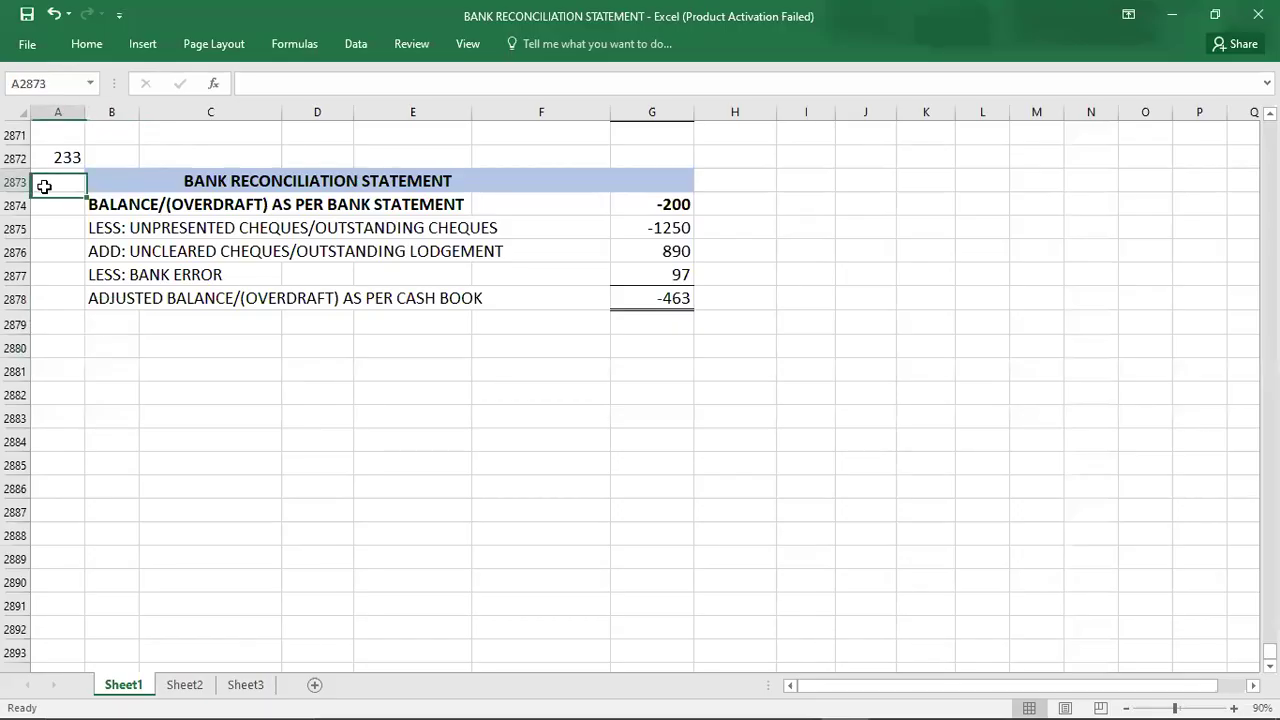
text(B)
key(Return)
key(Down)
key(Down)
key(Down)
key(Down)
key(Down)
key(Down)
key(Down)
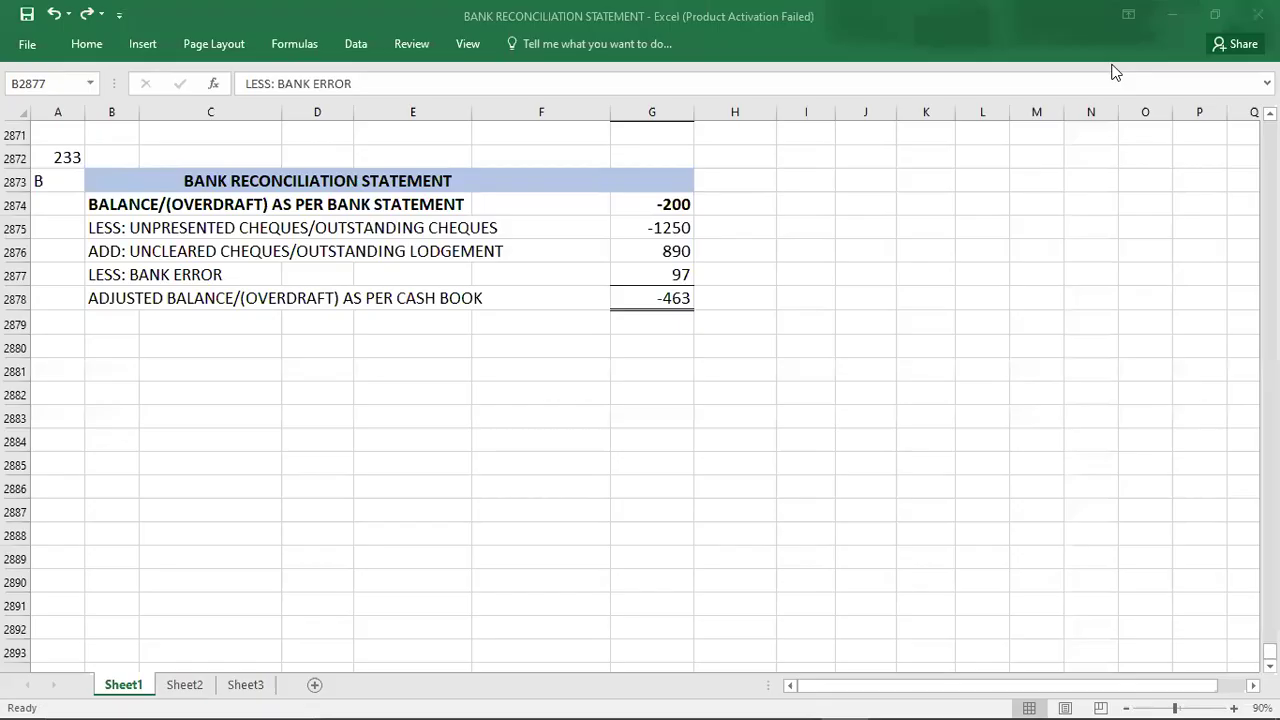
Change the bank error label in B2877 to ADD: BANK ERROR.
double_click(122, 278)
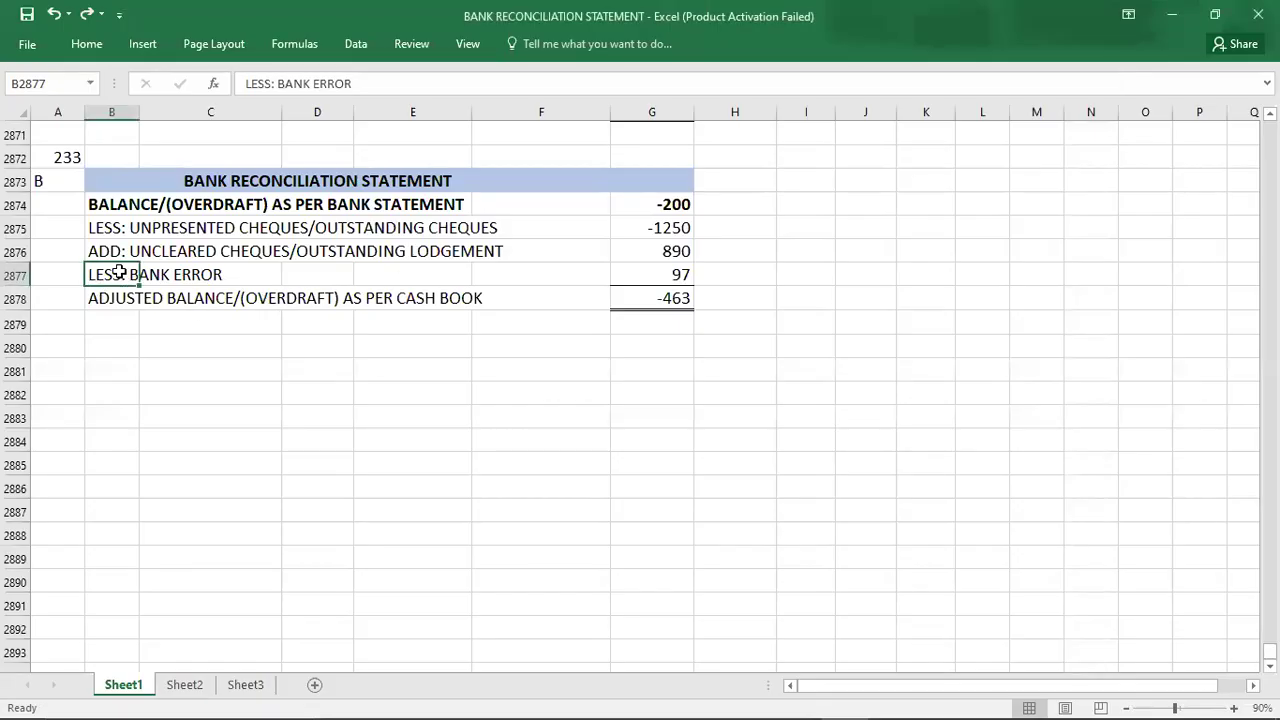
key(BackSpace)
key(BackSpace)
key(BackSpace)
key(BackSpace)
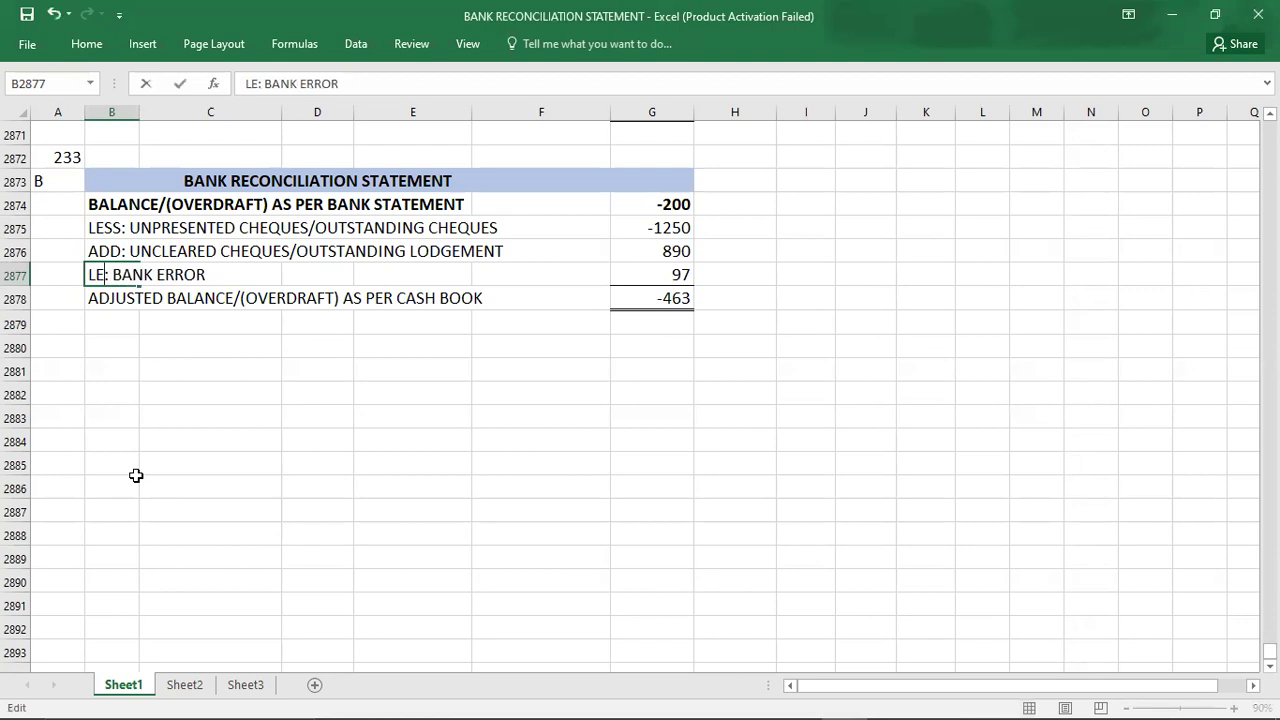
text(ADD)
key(Return)
key(Return)
key(Return)
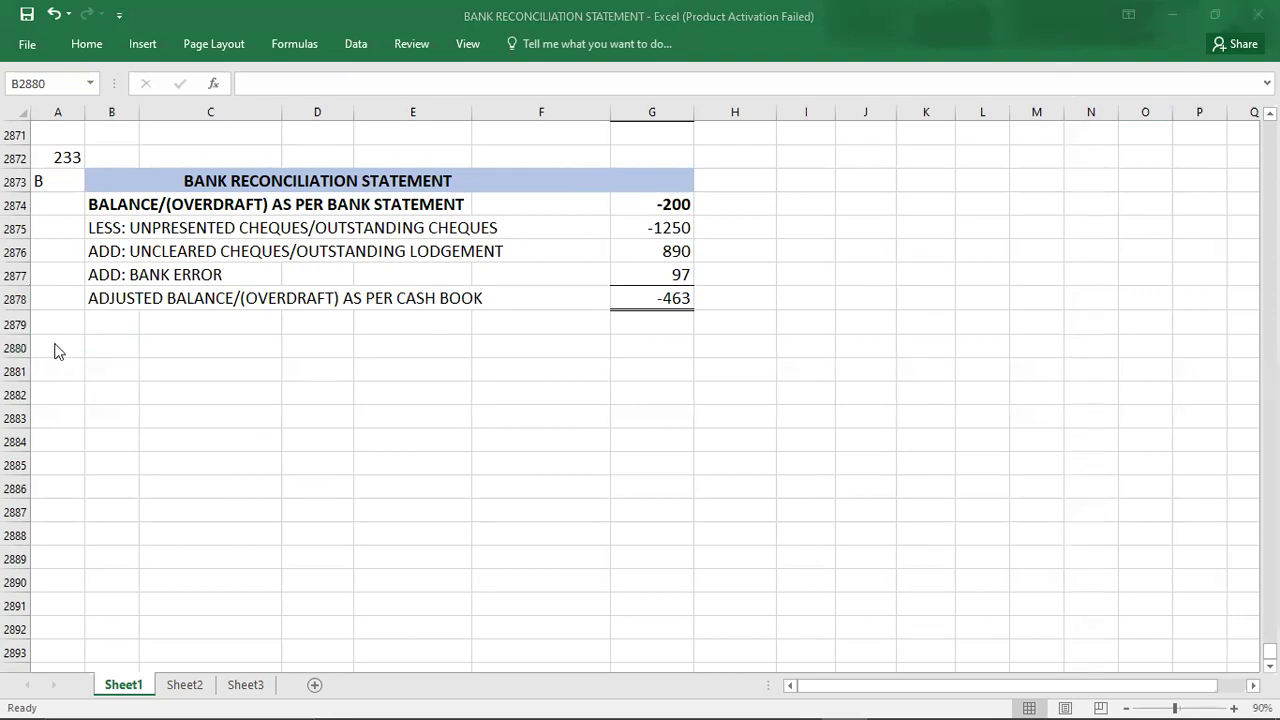
Read question 235's reconciliation items and answer options in the exam kit PDF.
key(alt+Tab)
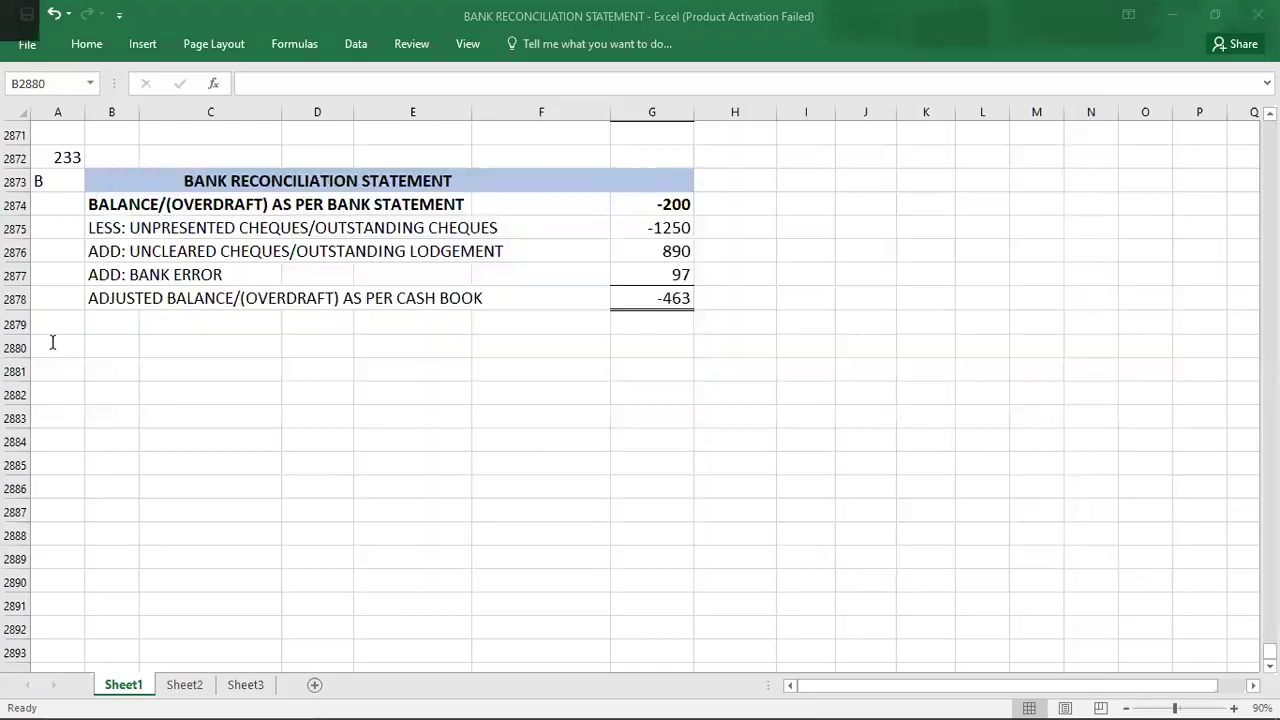
scroll(53, 342, down, 1)
scroll(52, 342, down, 10)
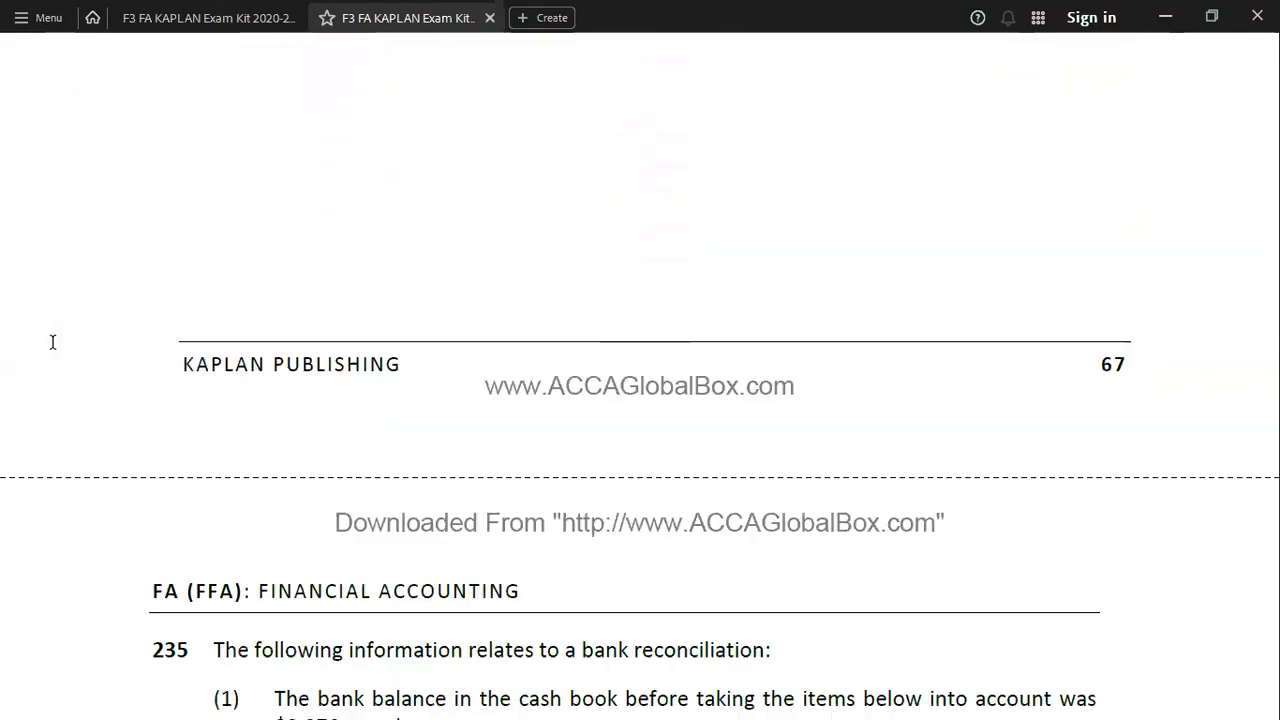
scroll(53, 342, down, 5)
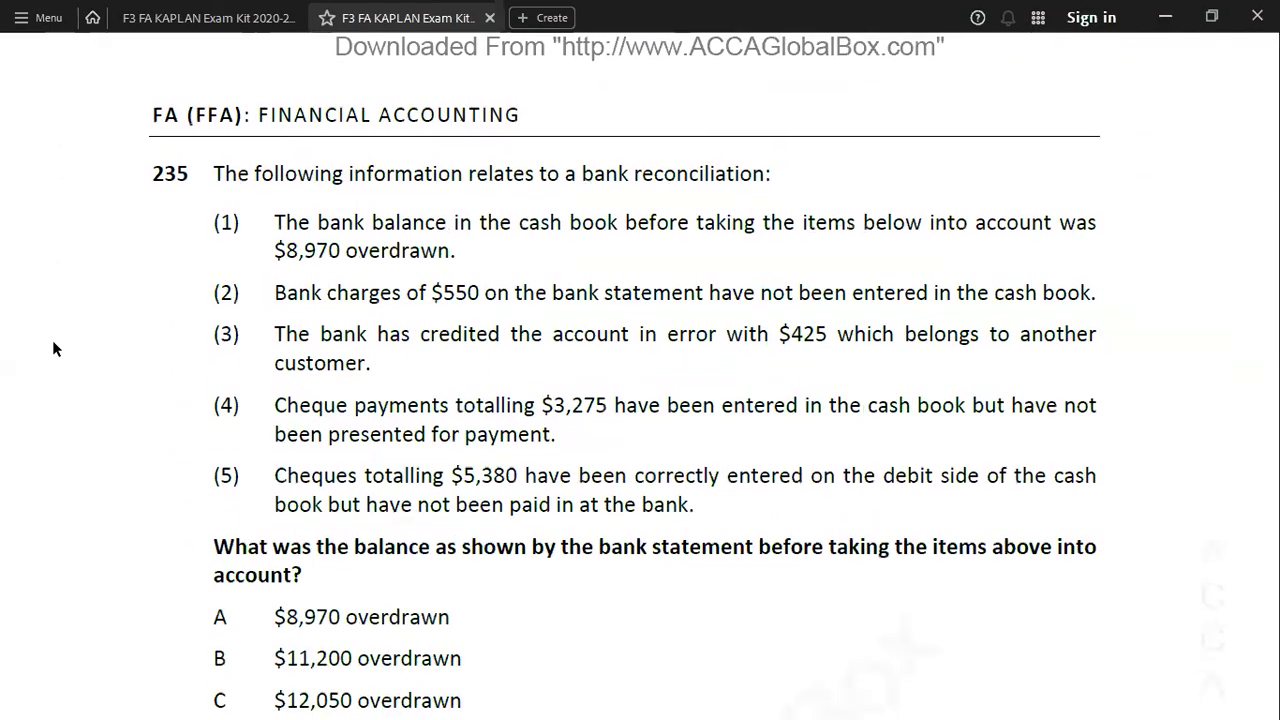
scroll(53, 348, down, 1)
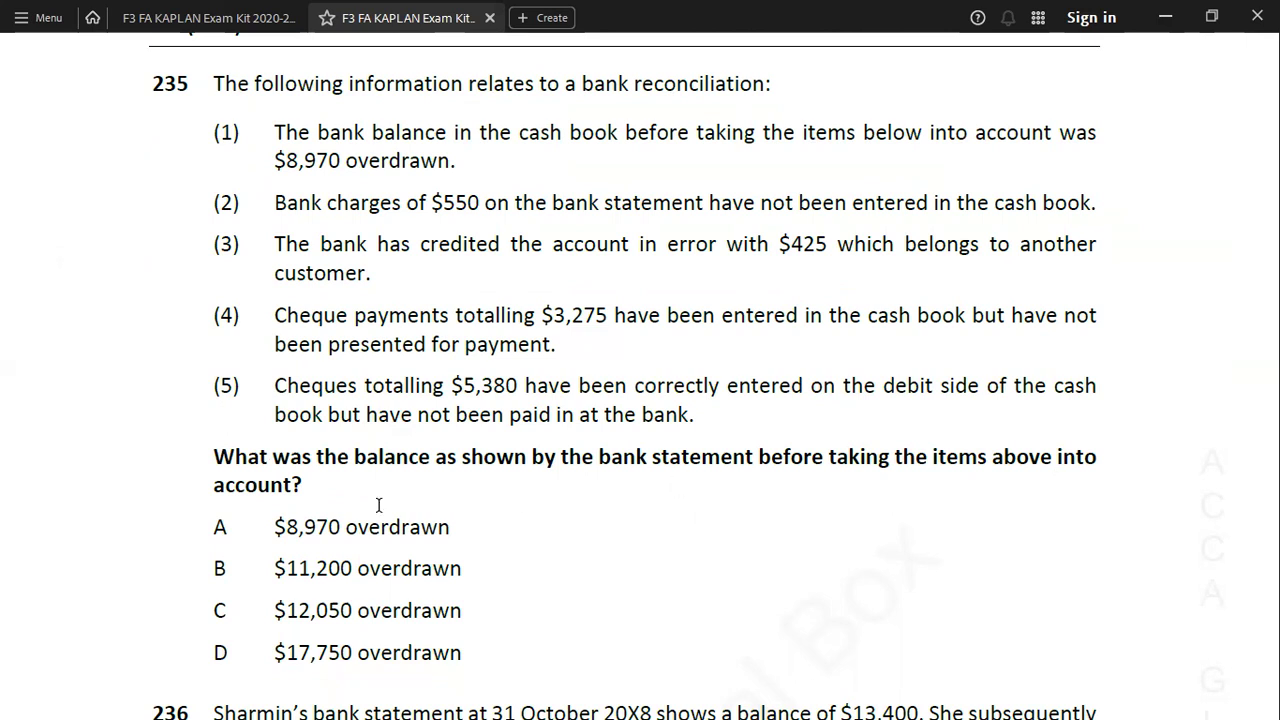
Switch to Excel and copy question 231's bank account and reconciliation statement, B2854:G2870, to B2881.
key(alt+Tab)
key(Up)
key(Up)
key(Up)
key(Up)
key(Up)
key(Up)
key(Up)
key(Up)
key(Up)
key(Up)
key(Up)
key(Up)
key(Up)
key(Up)
key(Up)
key(Up)
key(Up)
key(Up)
key(Up)
key(Up)
key(Up)
key(Up)
key(Up)
key(Up)
key(Up)
key(Up)
key(Up)
key(Up)
key(Up)
key(Up)
key(Down)
key(Down)
key(Down)
key(Down)
key(shift+Right)
key(shift+Right)
key(shift+Right)
key(shift+Right)
key(shift+Right)
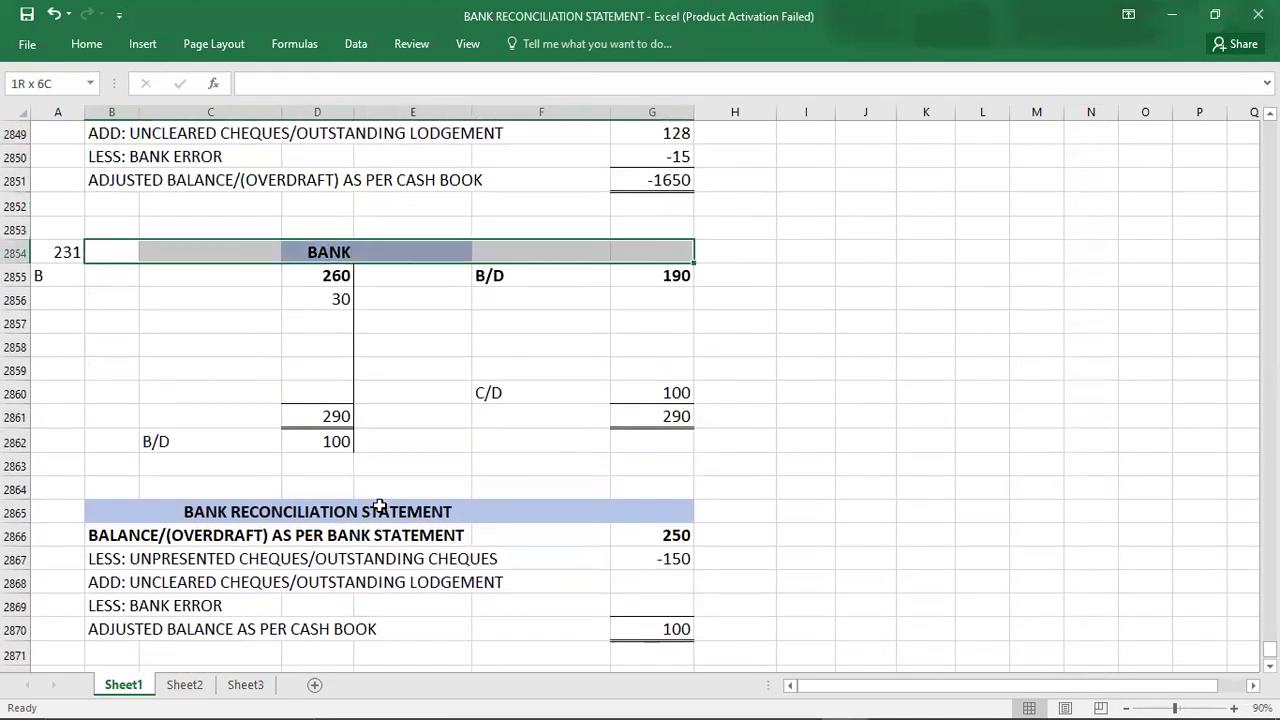
key(shift+Down)
key(shift+Down)
key(shift+Down)
key(shift+Down)
key(shift+Down)
key(shift+Down)
key(shift+Down)
key(shift+Down)
key(shift+Down)
key(shift+Down)
key(shift+Down)
key(shift+Down)
key(shift+Down)
key(shift+Down)
key(shift+Down)
key(shift+Down)
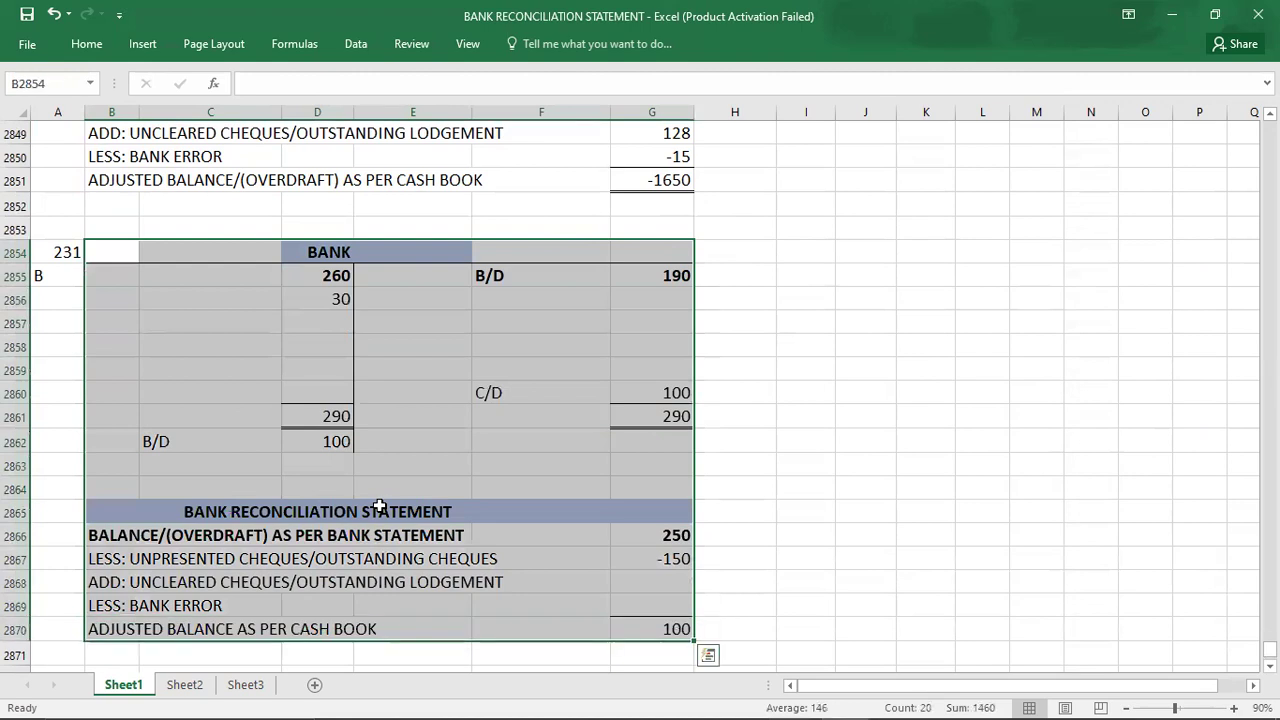
key(ctrl+c)
key(Down)
key(Down)
key(Down)
key(Down)
key(Down)
key(Down)
key(Down)
key(Down)
key(Down)
key(Down)
key(Down)
key(Down)
key(Down)
key(Down)
key(Down)
key(Down)
key(Down)
key(Down)
key(Down)
key(Down)
key(Down)
key(Down)
key(Down)
key(Down)
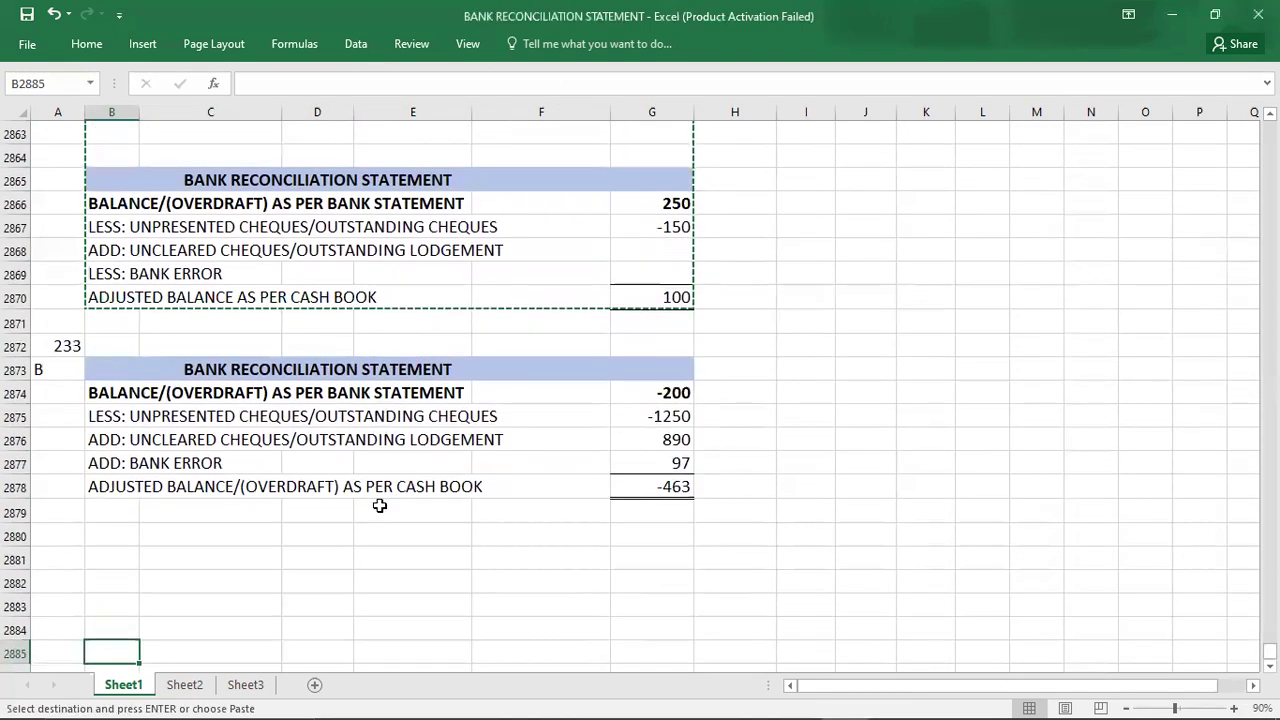
key(Up)
key(Up)
key(Up)
key(Up)
key(Up)
key(Up)
key(Up)
key(Up)
key(Up)
key(Up)
key(Up)
key(Up)
key(Up)
key(Up)
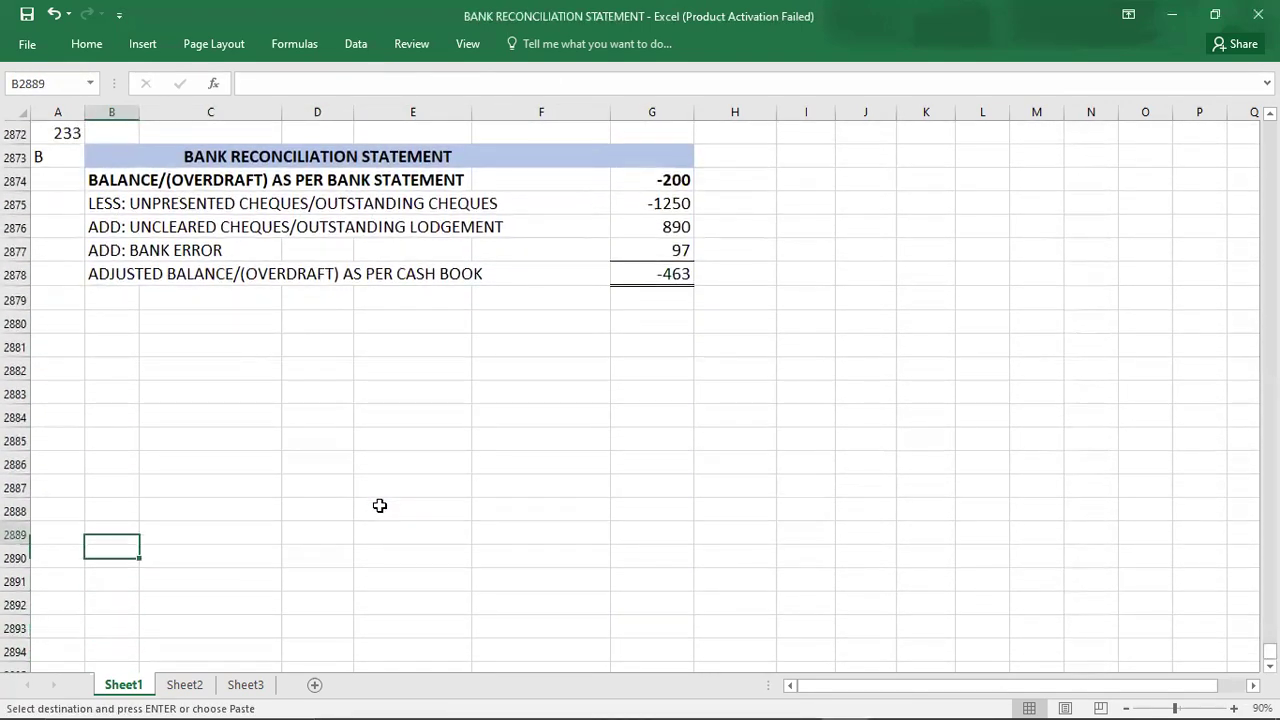
key(Down)
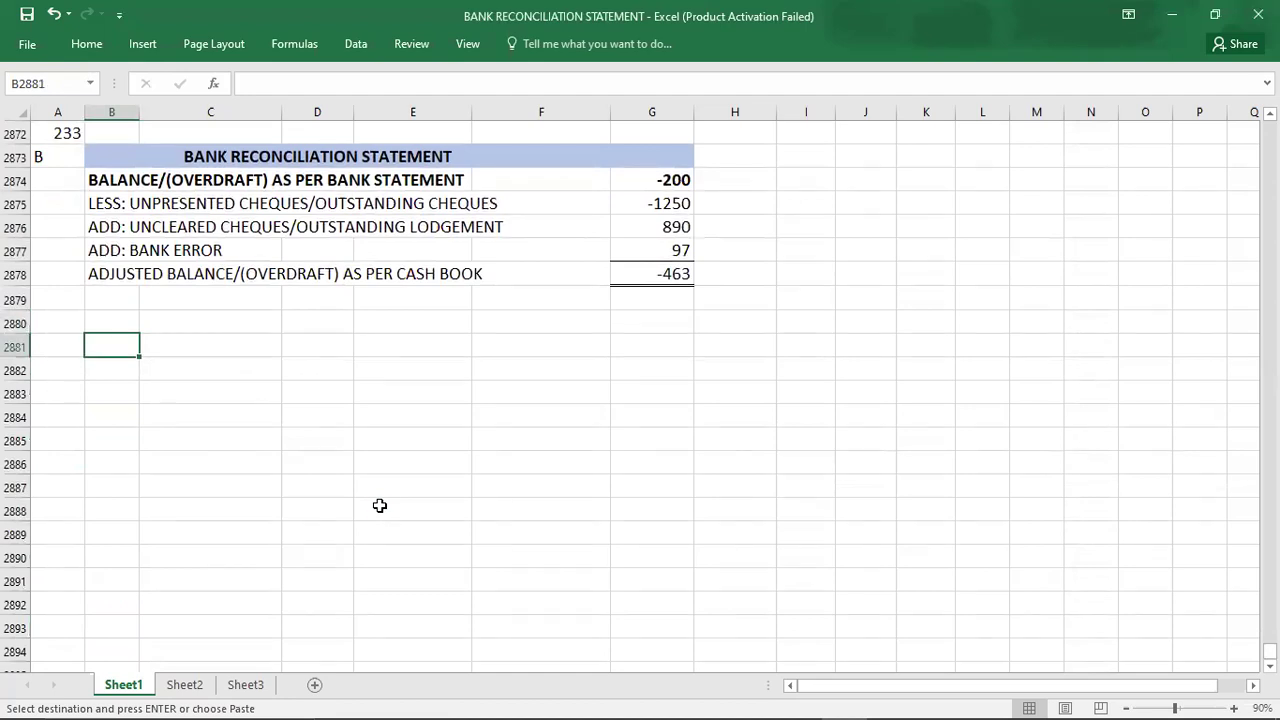
key(ctrl+v)
Check the previous question's number in the exam kit PDF and correct the question number in A2872 to 234.
key(alt+Tab)
scroll(379, 505, up, 5)
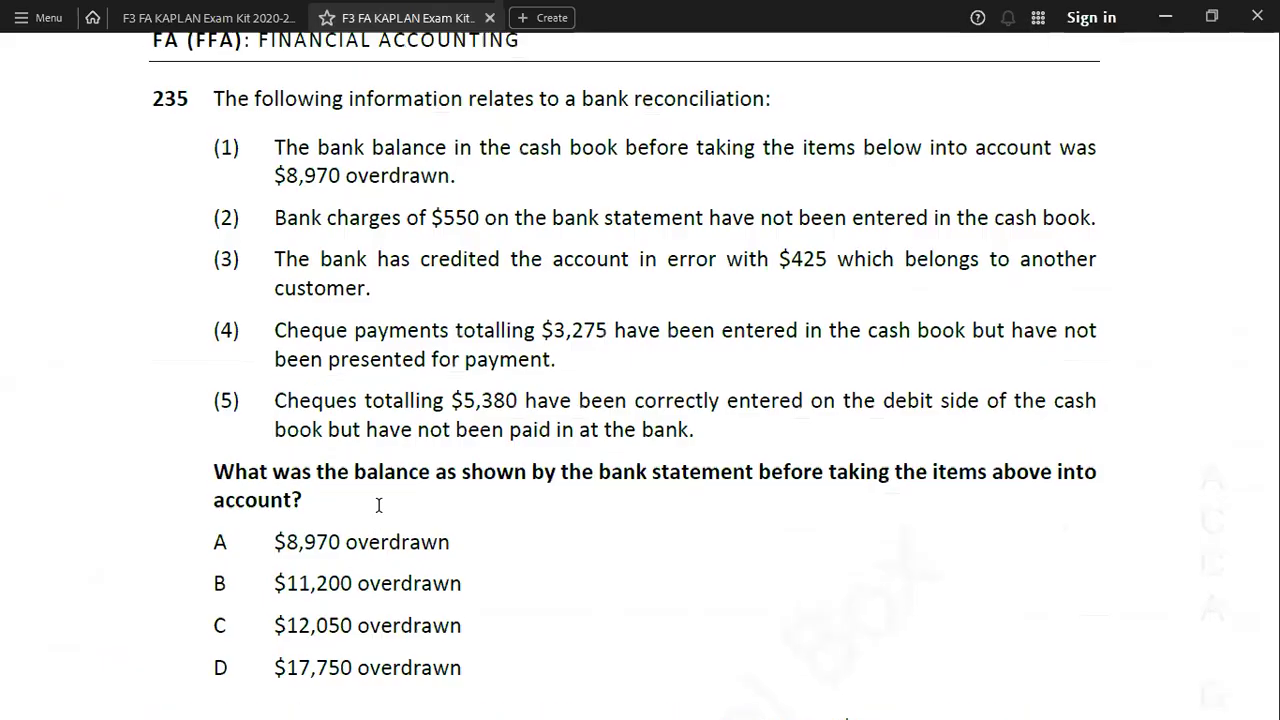
scroll(378, 505, up, 10)
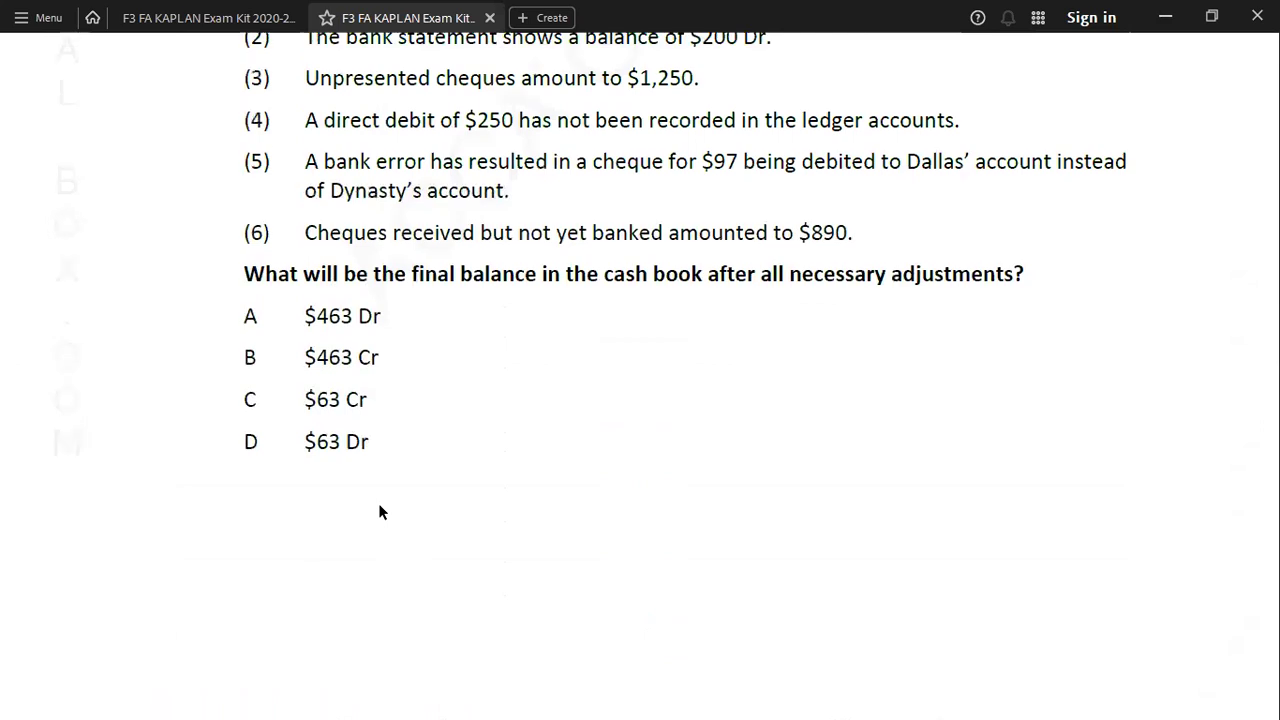
scroll(379, 505, down, 12)
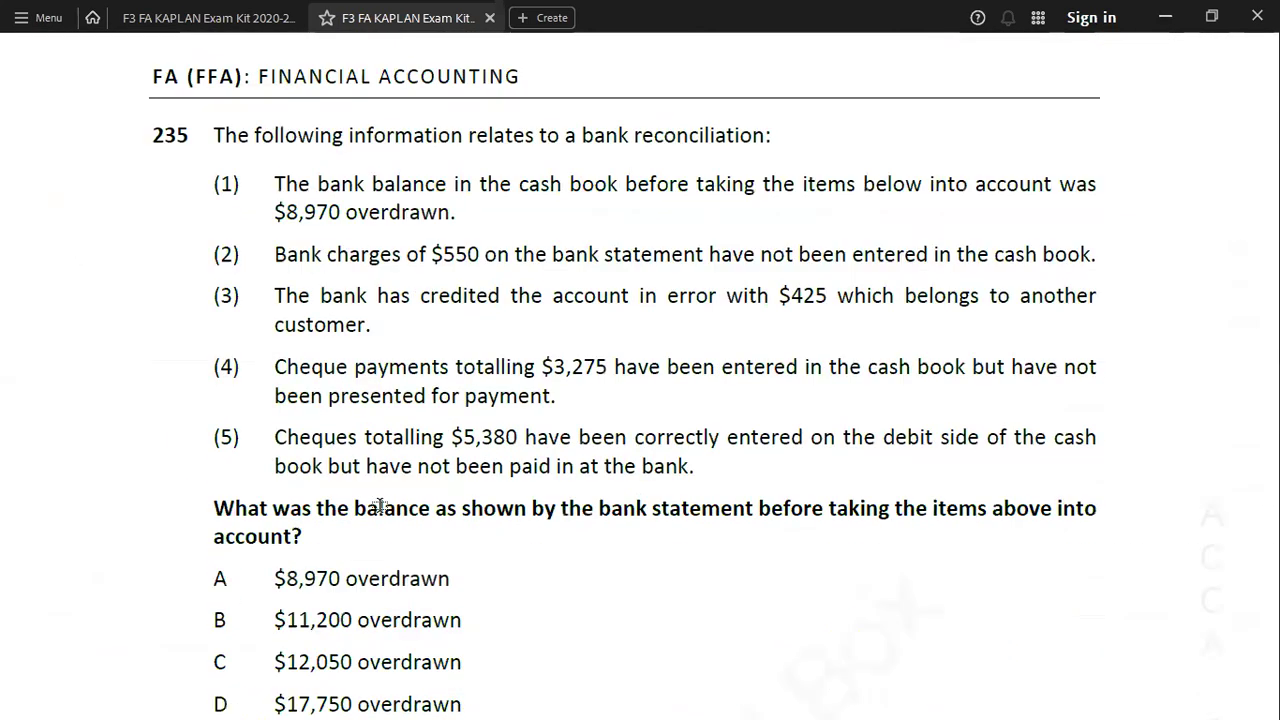
key(alt+Tab)
key(Up)
key(Up)
key(Up)
key(Up)
key(Up)
key(Up)
key(Up)
key(Up)
key(Up)
key(Up)
key(Up)
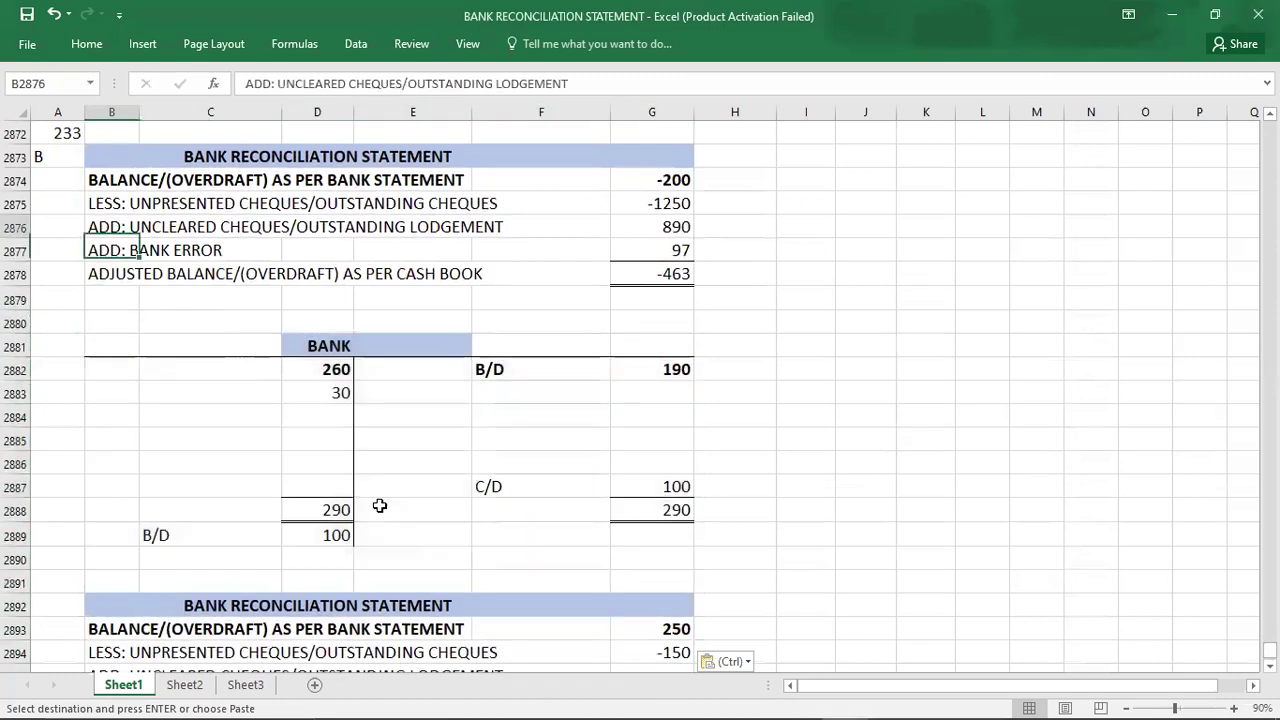
key(ctrl+v)
key(Down)
key(Down)
key(Left)
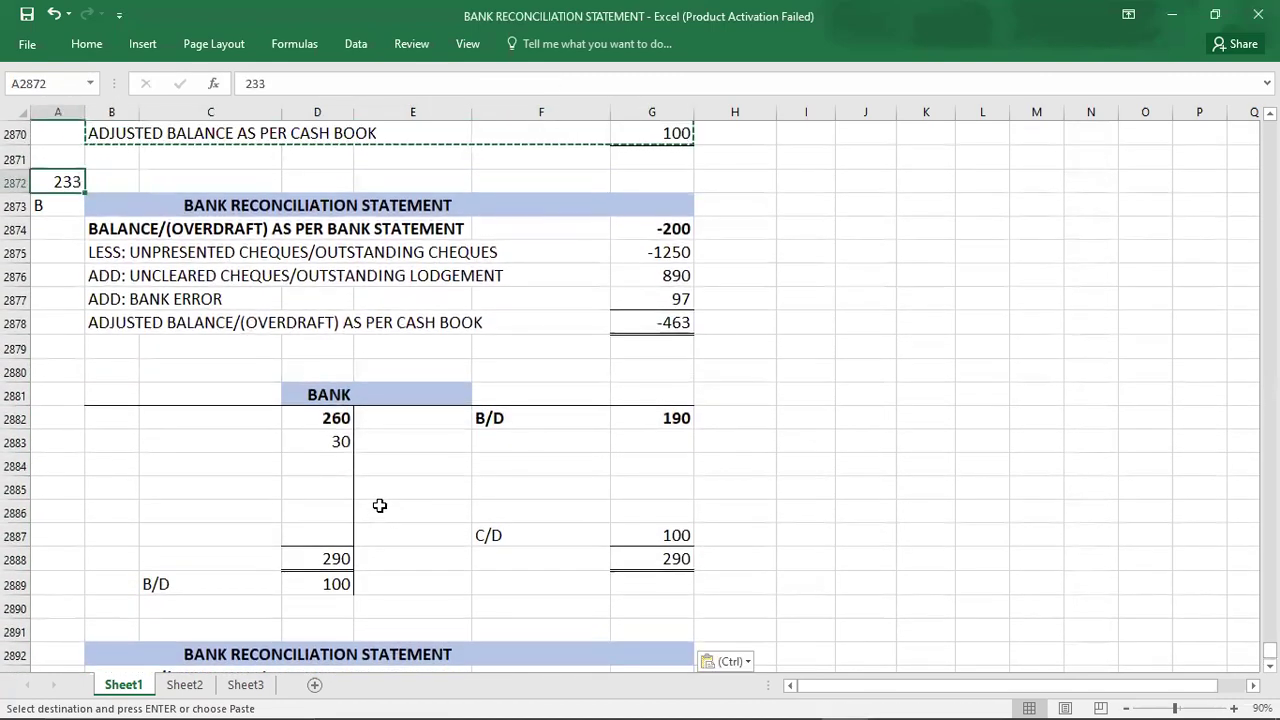
text(234)
key(Return)
Enter question number 235 in A2880, above the copied bank account.
key(Down)
key(Down)
key(Down)
key(Down)
key(Down)
key(Down)
key(Down)
key(Down)
key(Down)
key(Down)
key(Down)
key(Down)
key(Down)
key(Down)
key(Down)
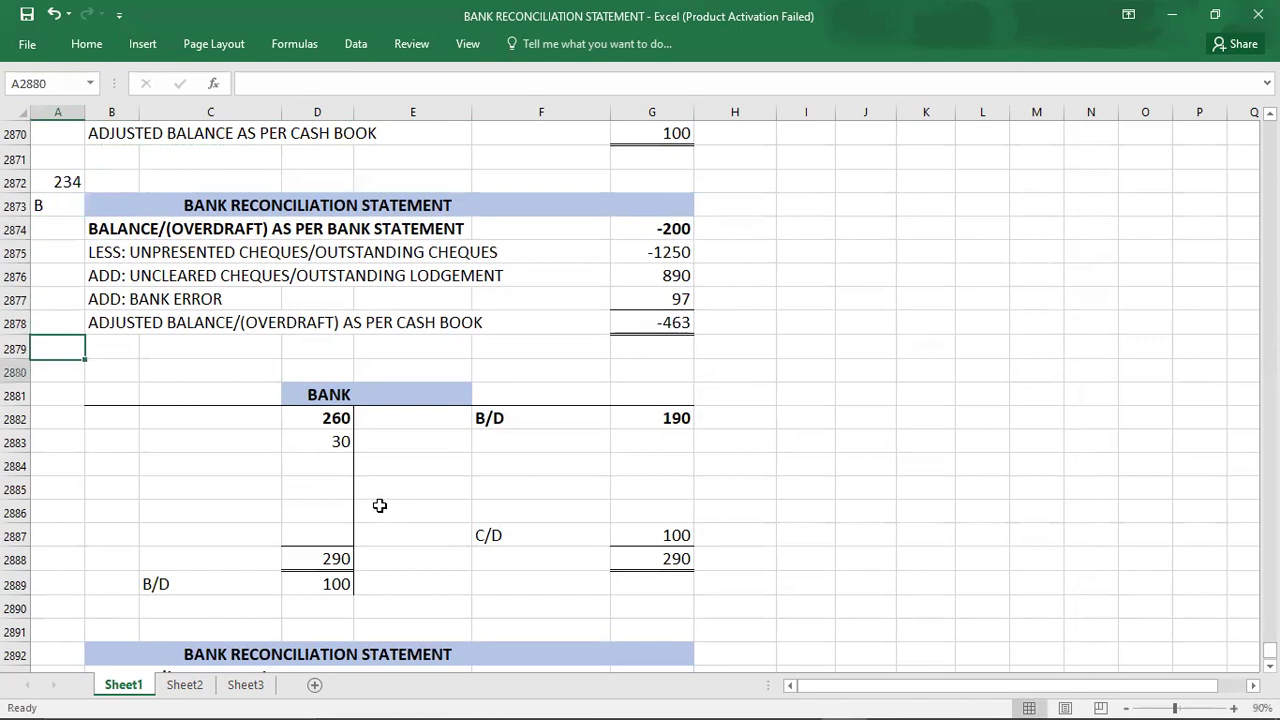
key(Up)
key(Up)
key(Up)
key(Up)
key(Up)
key(Up)
key(Up)
key(Up)
key(Up)
key(Down)
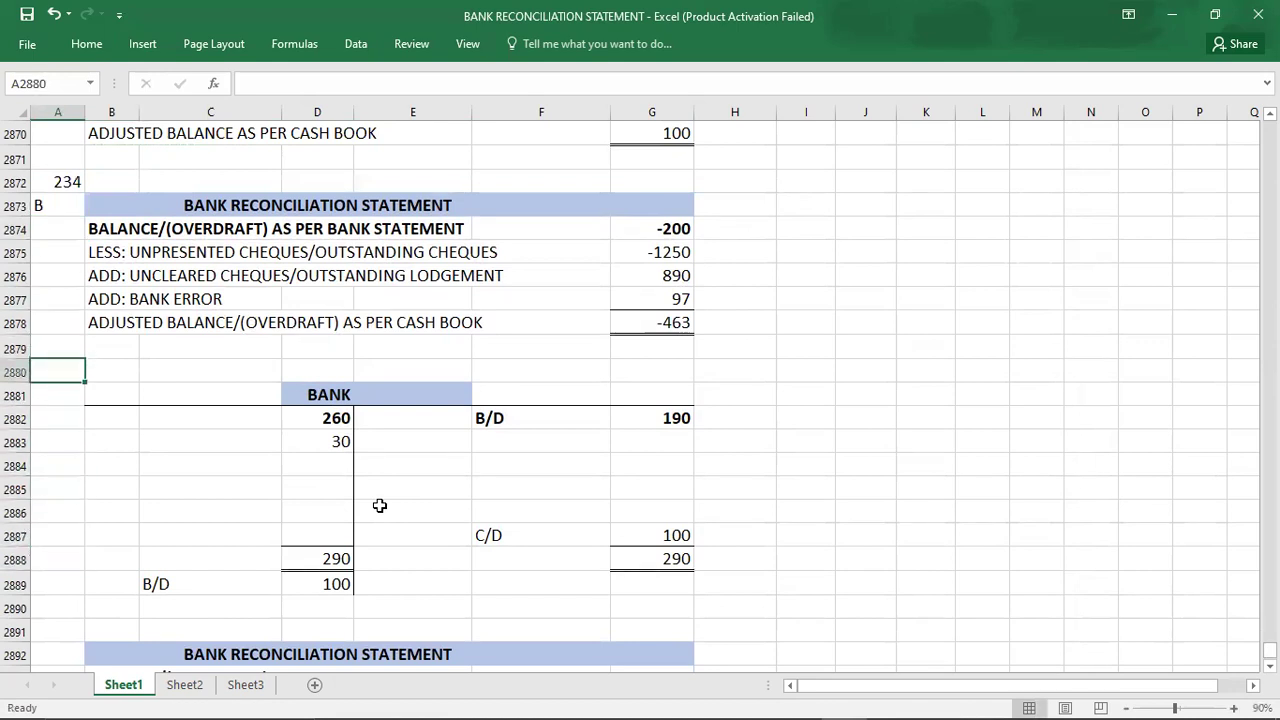
text(235)
key(Return)
Clear the old entries and totals from question 235's copied bank account, B2882:G2889.
key(Down)
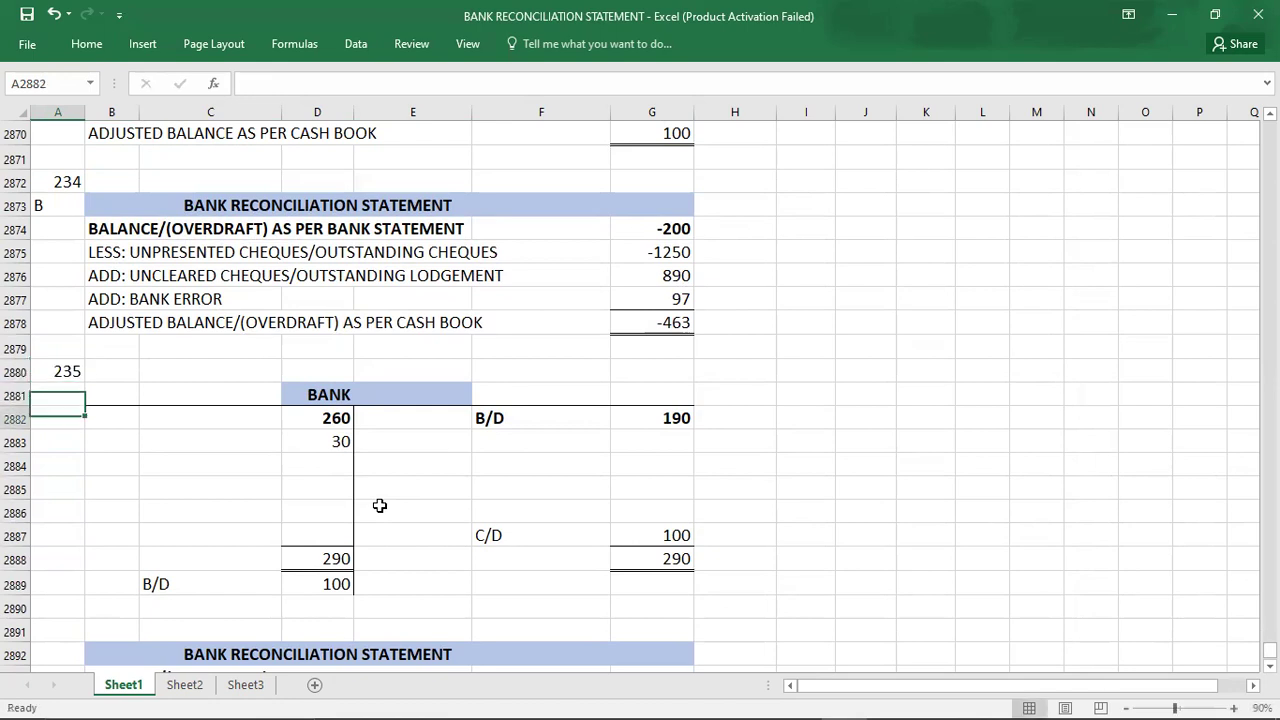
key(Right)
key(shift+Right)
key(shift+Right)
key(shift+Right)
key(shift+Right)
key(shift+Right)
key(shift+Down)
key(shift+Down)
key(shift+Down)
key(shift+Down)
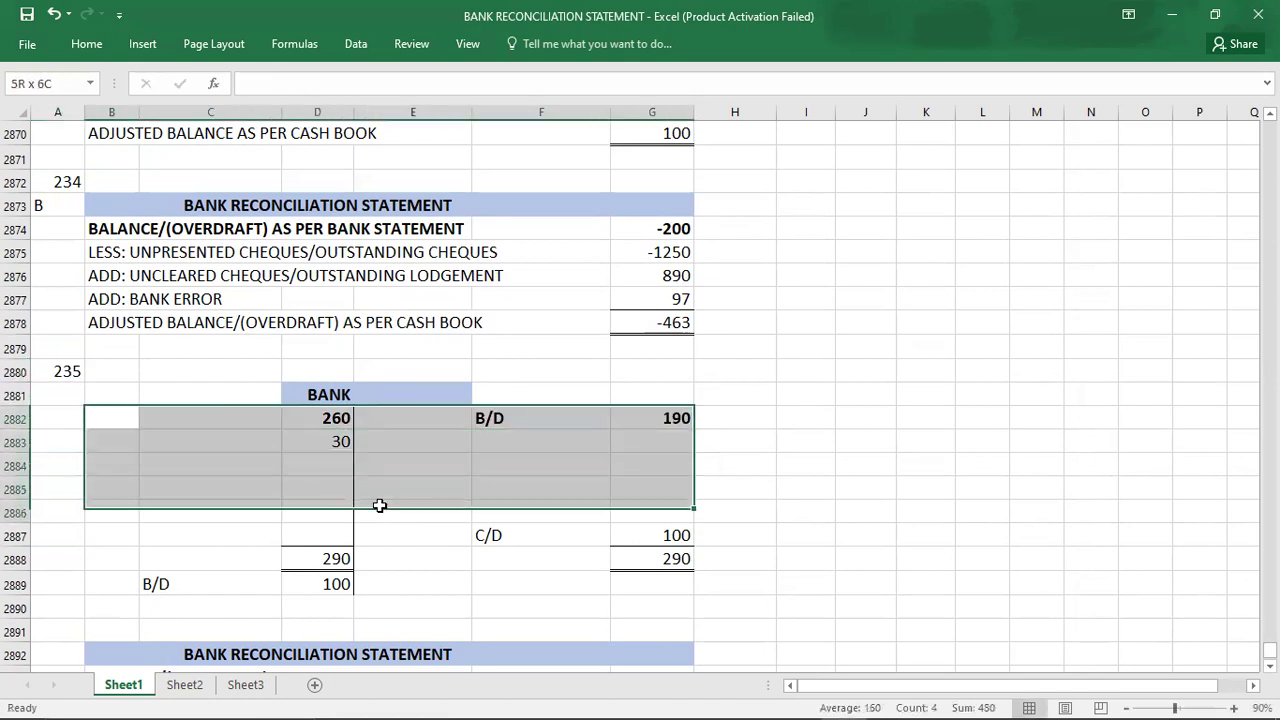
key(shift+Down)
key(shift+Down)
key(shift+Down)
key(Delete)
Clear the old amounts in G2893:G2897 of question 235's bank reconciliation statement.
key(Down)
key(Down)
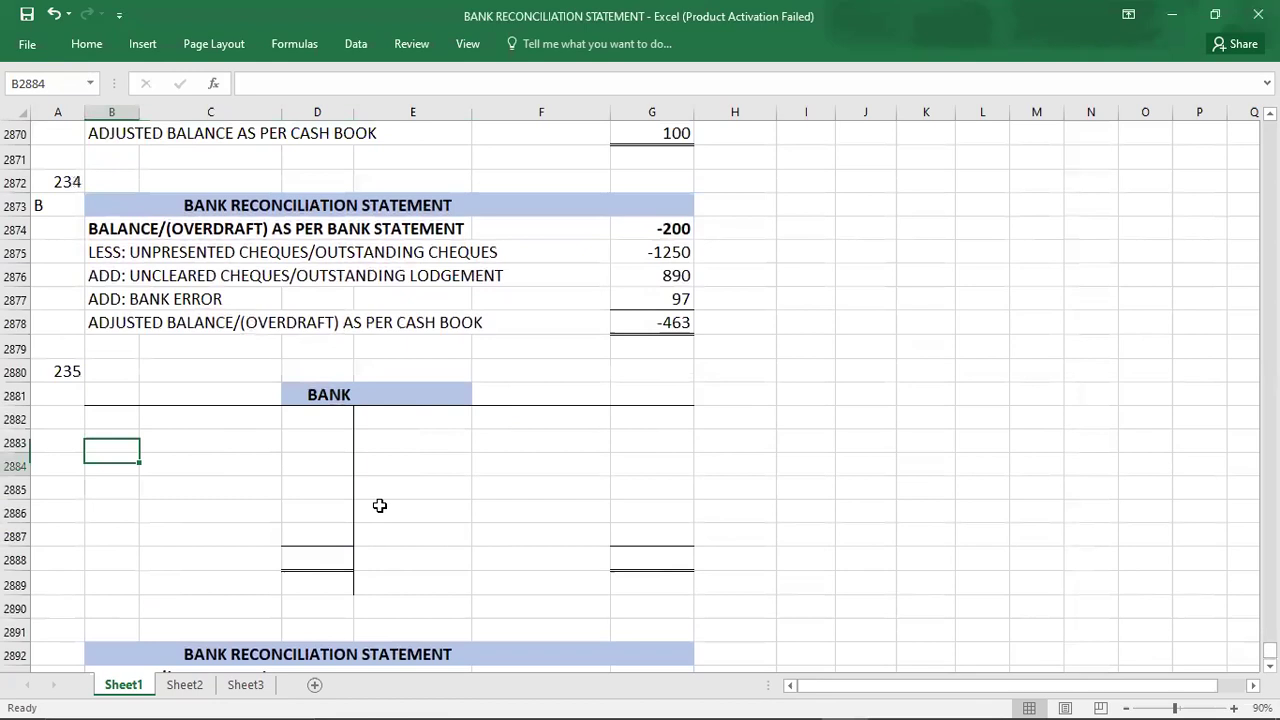
key(Down)
key(Down)
key(Down)
key(Down)
key(Down)
key(Down)
key(Down)
key(Down)
key(Down)
key(Down)
key(Down)
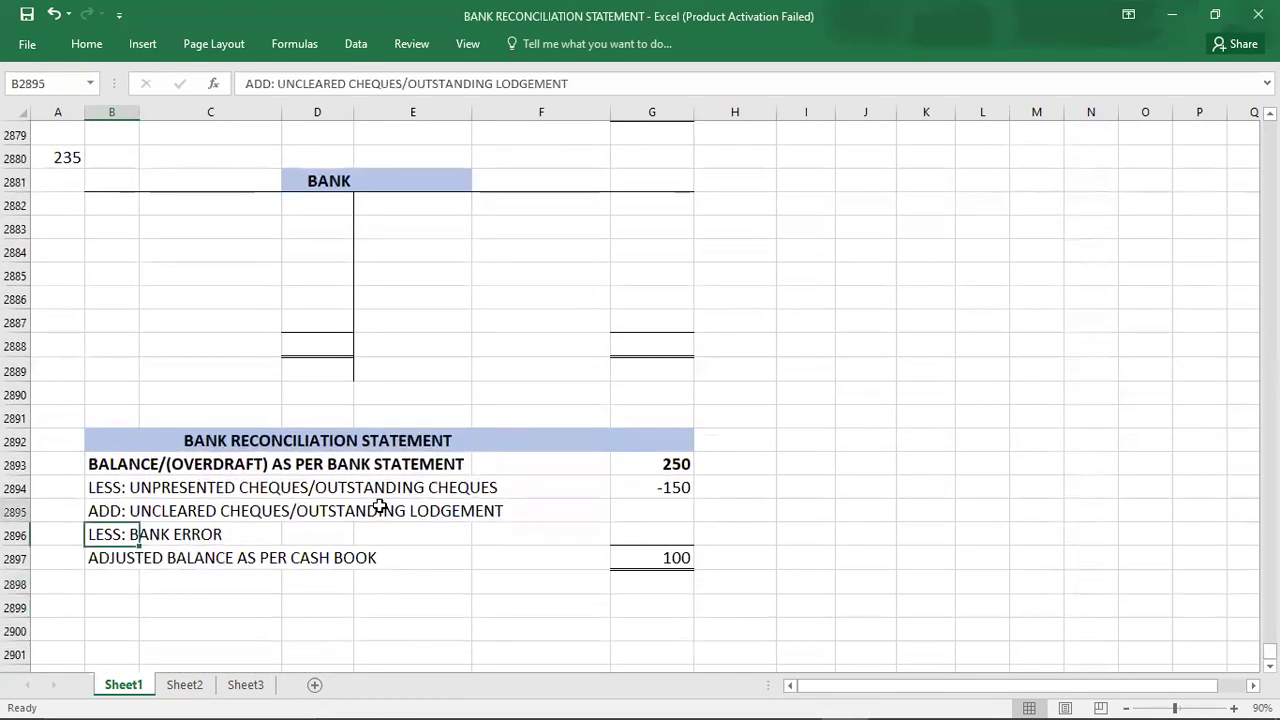
key(Right)
key(Right)
key(Right)
key(Right)
key(Up)
key(Right)
key(Up)
key(shift+Down)
key(shift+Down)
key(shift+Down)
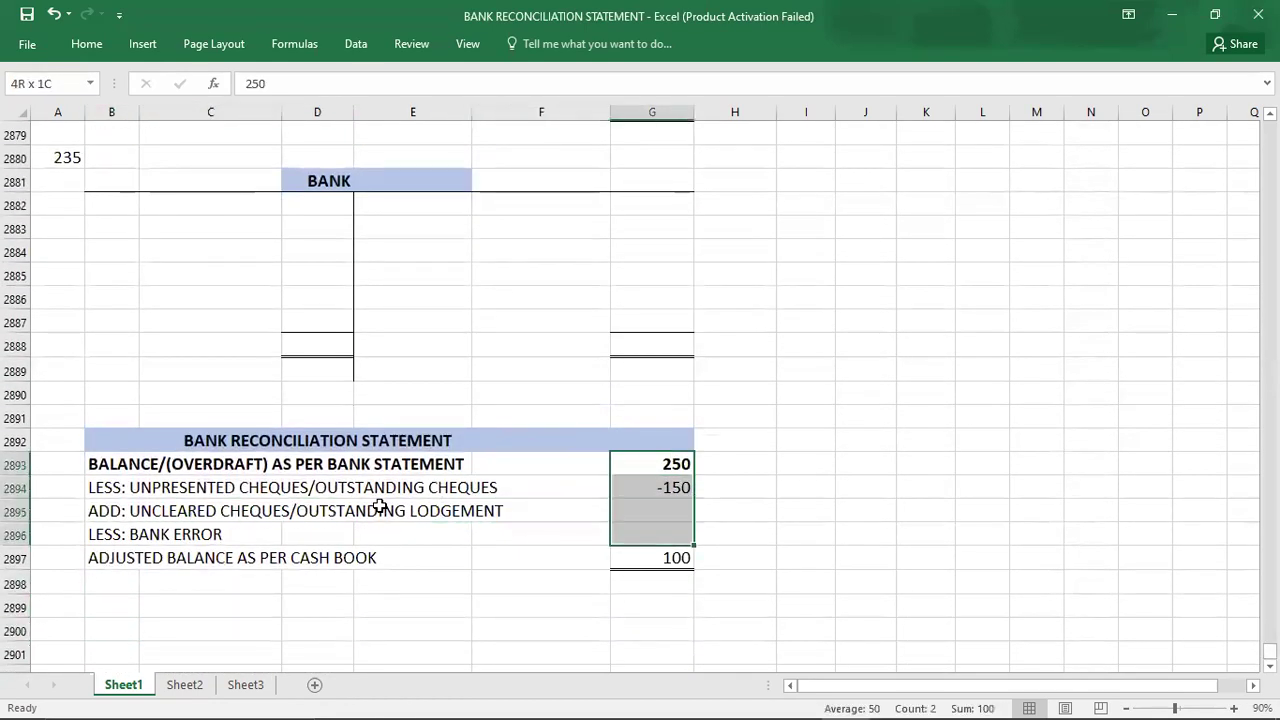
key(shift+Down)
key(Delete)
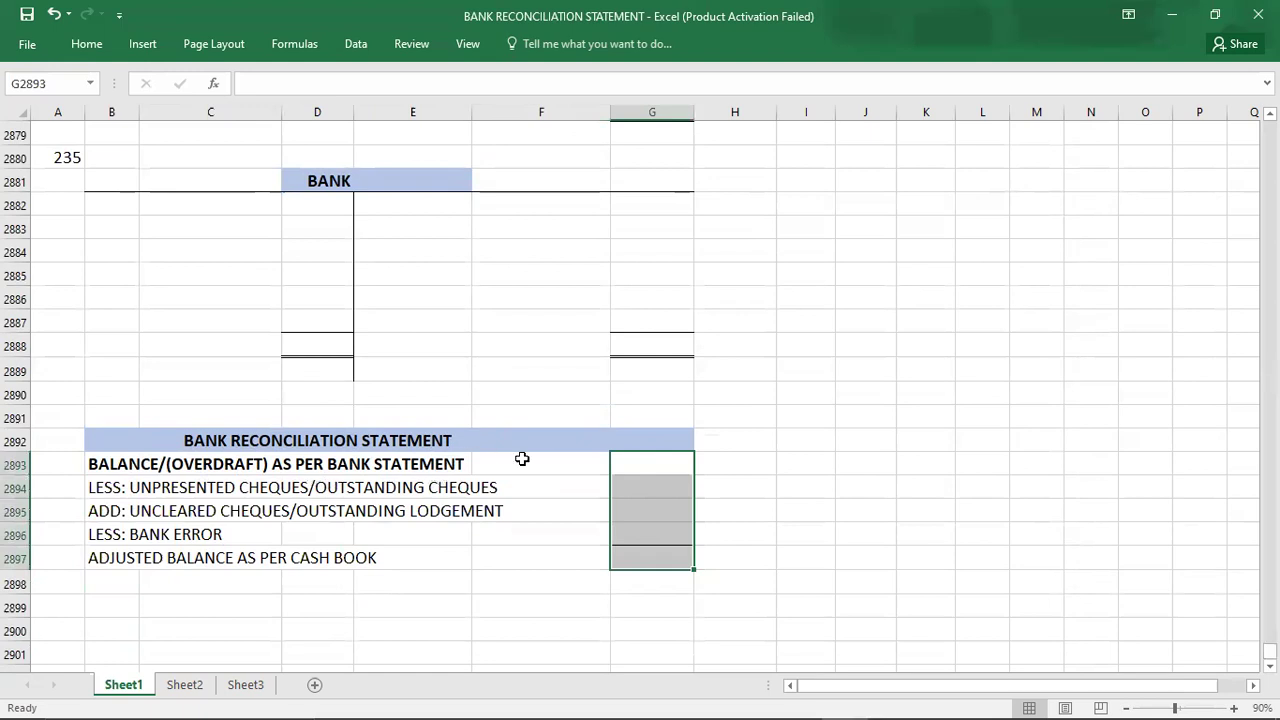
Mark the bank statement balance as the unknown with "?" in F2893.
click(522, 458)
text(?)
key(Return)
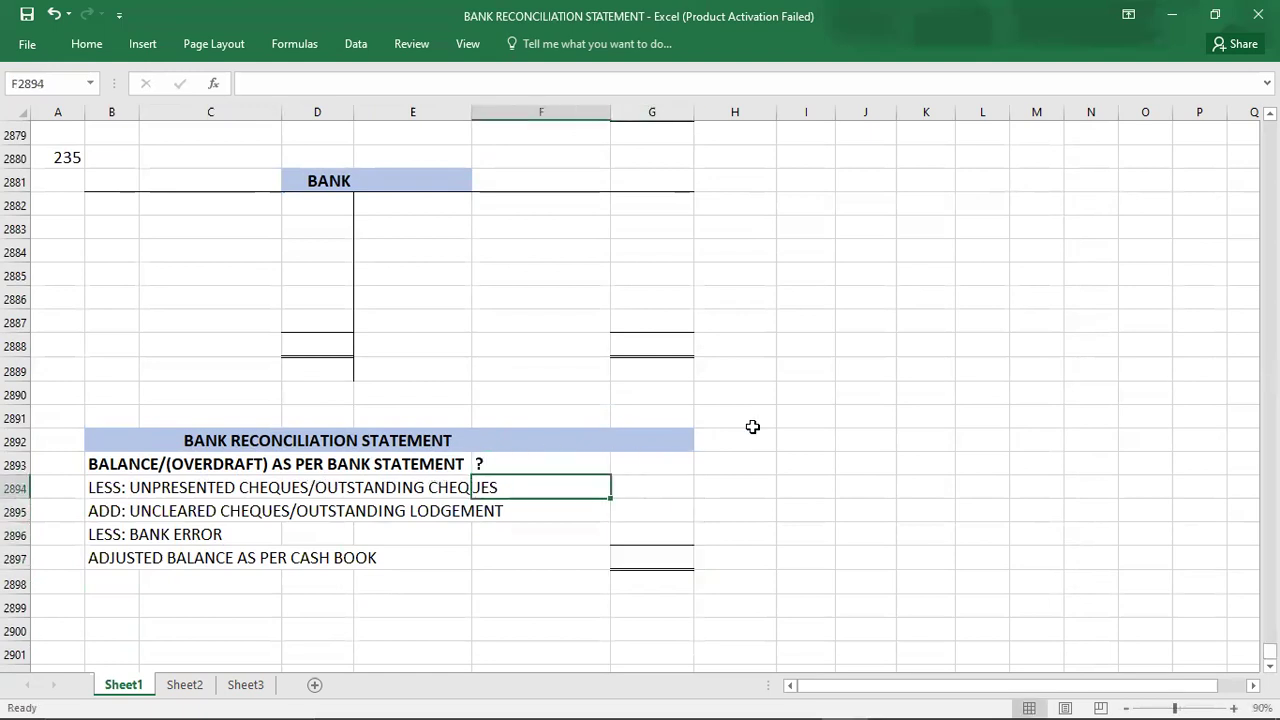
Check the overdrawn cash book balance in the exam kit PDF and enter it in Excel as B/D 8970 in F2882:G2882.
key(alt+Tab)
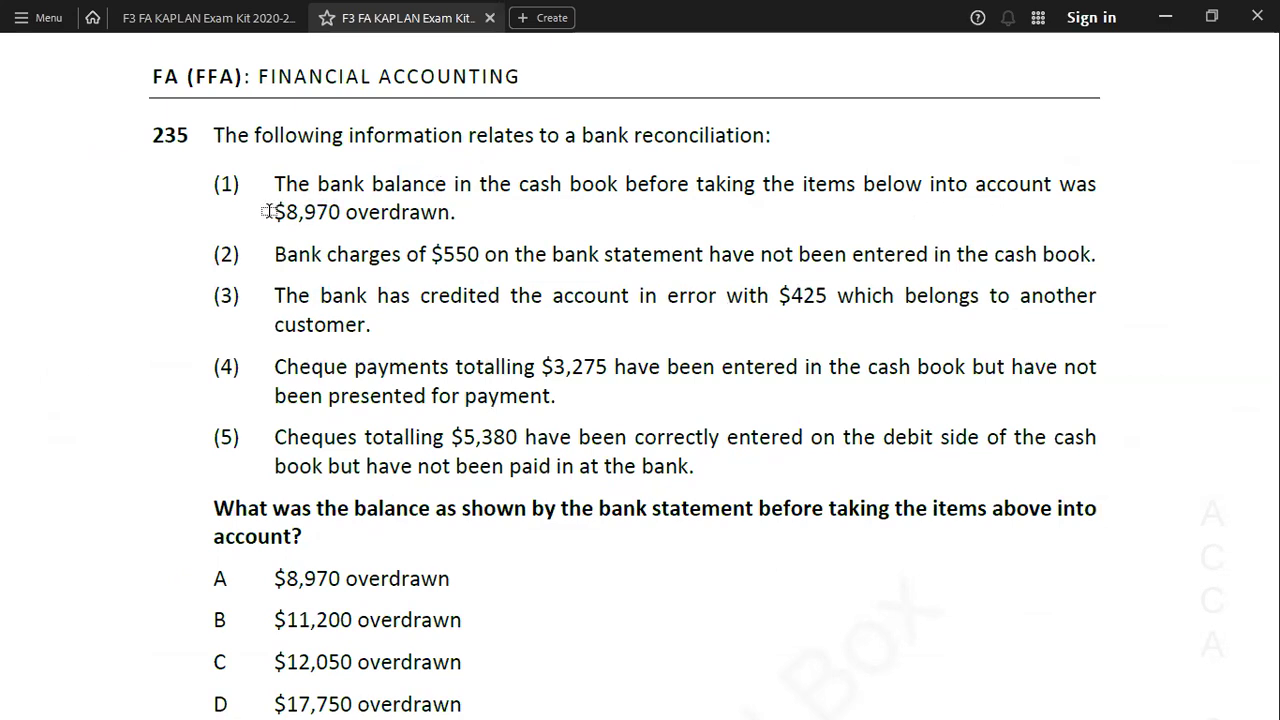
key(alt+Tab)
key(Right)
key(Up)
key(Up)
key(Up)
key(Up)
key(Up)
key(Up)
key(Up)
key(Up)
key(Up)
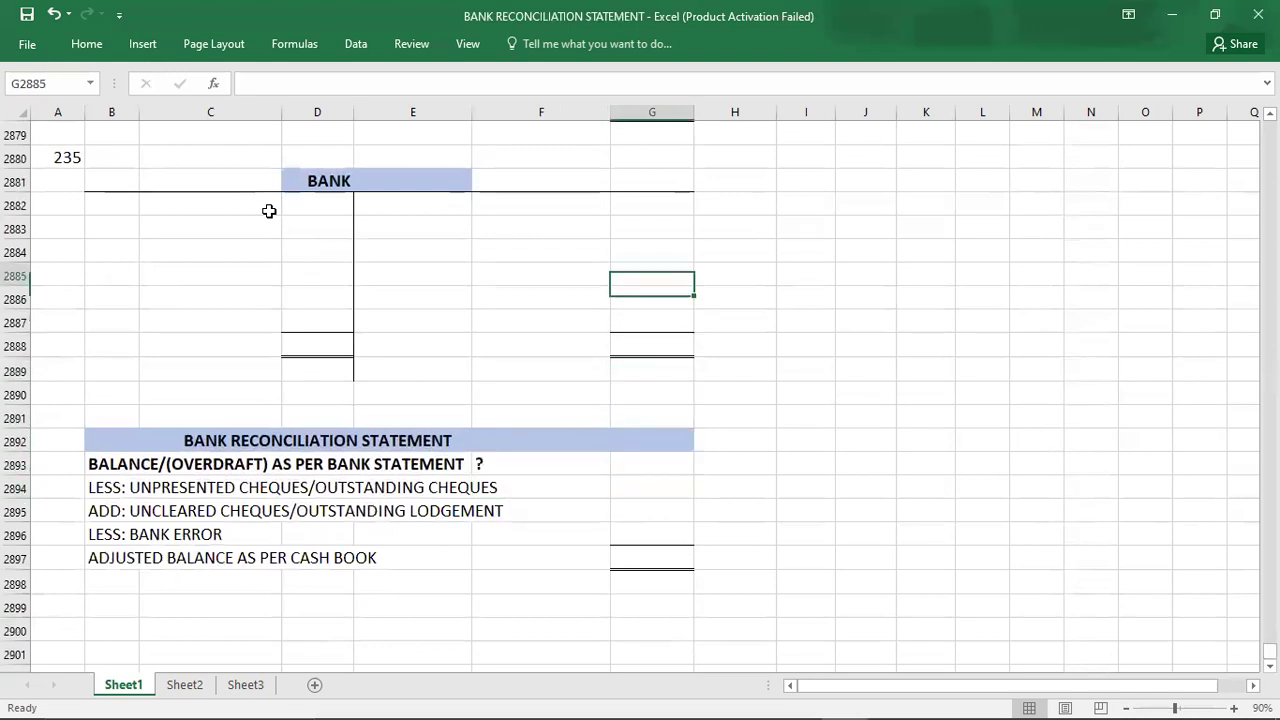
key(Up)
key(Up)
key(Left)
key(Up)
text(B/D)
key(Tab)
text(8970)
key(Return)
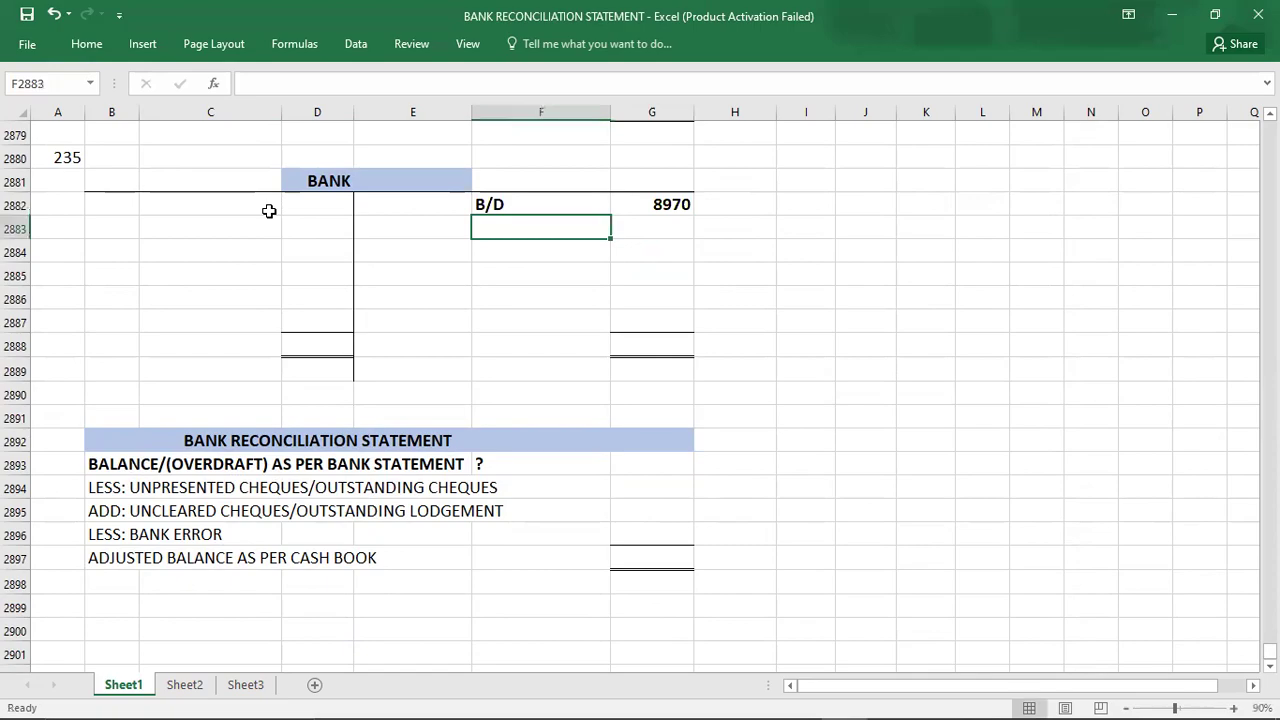
Check item 2 in the exam kit PDF and record BANK CHARGES of 550 in F2883:G2883 of the Excel bank account.
key(alt+Tab)
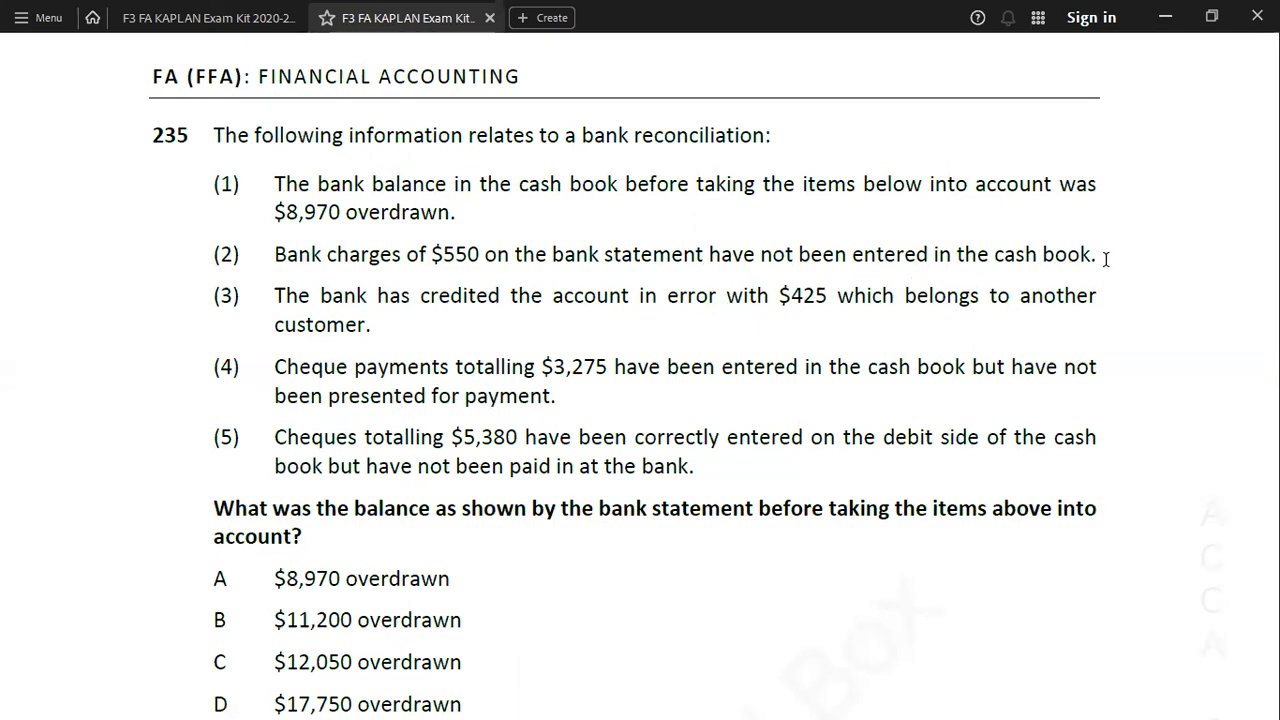
key(alt+Tab)
key(Right)
text(550)
key(Left)
text(BANK)
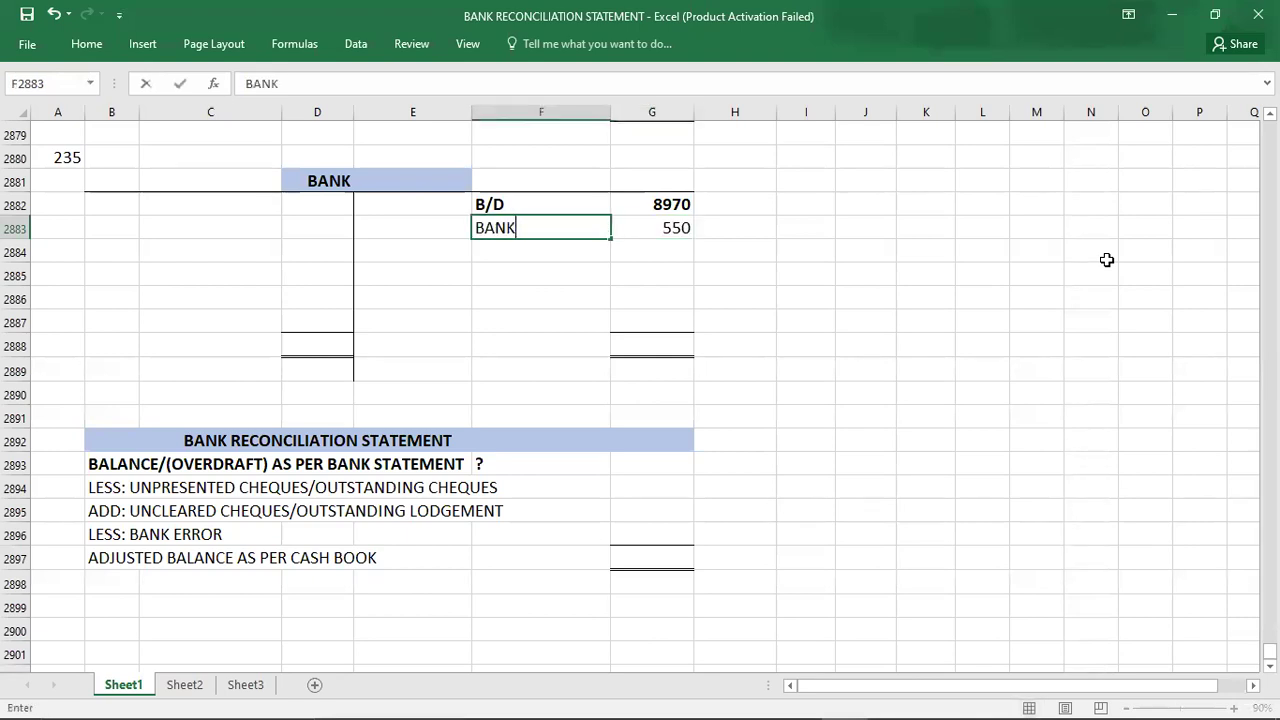
text( CHARGES)
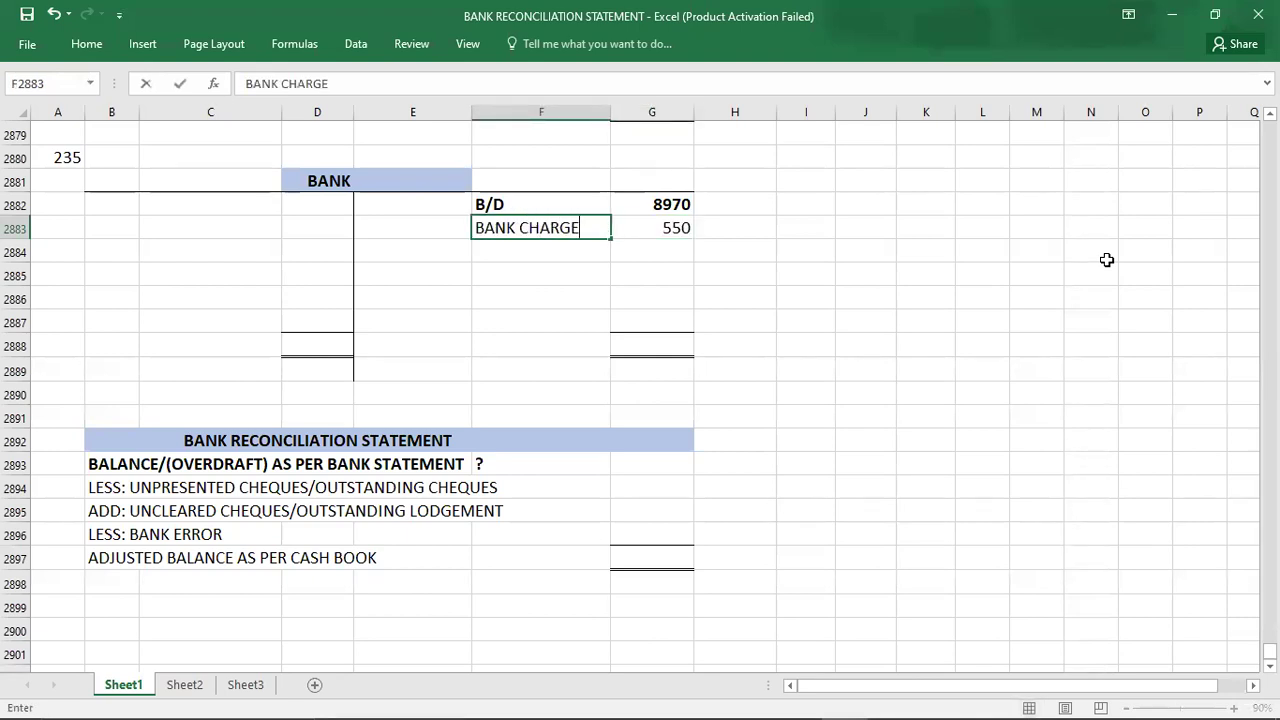
key(Return)
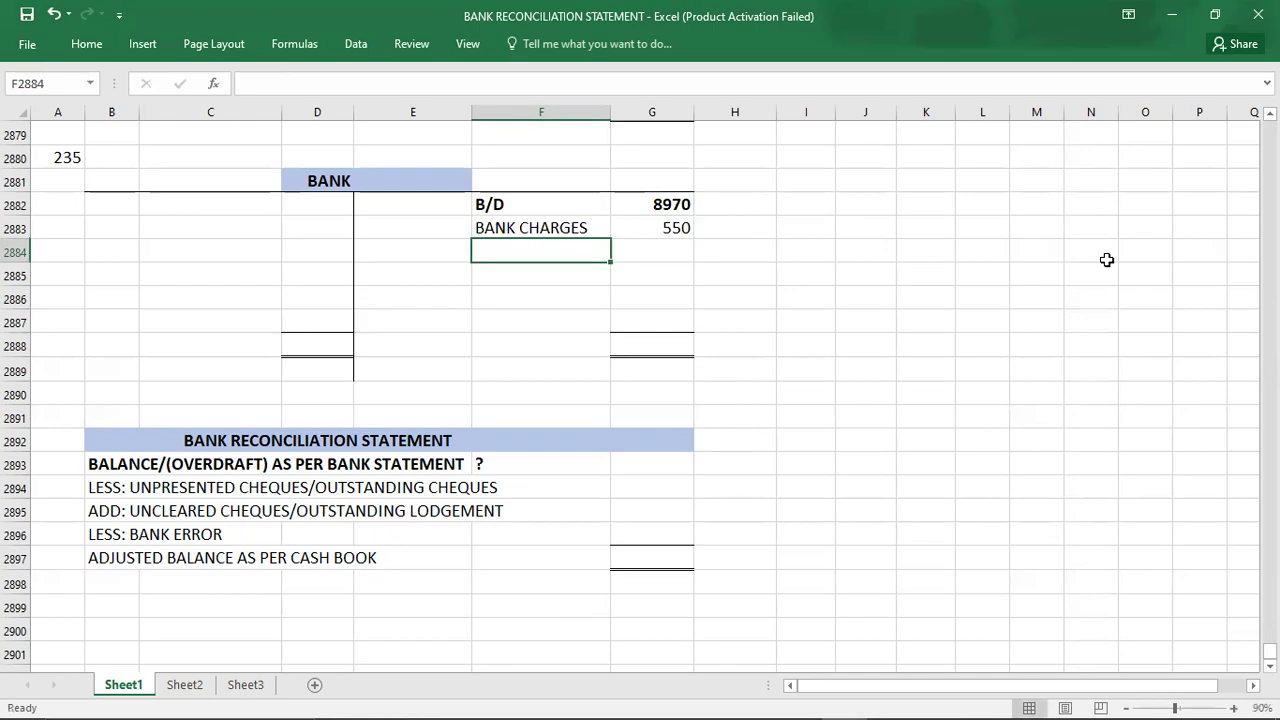
Read item 3 in the exam kit PDF and enter -425 for the bank error in G2896 in Excel.
key(alt+Tab)
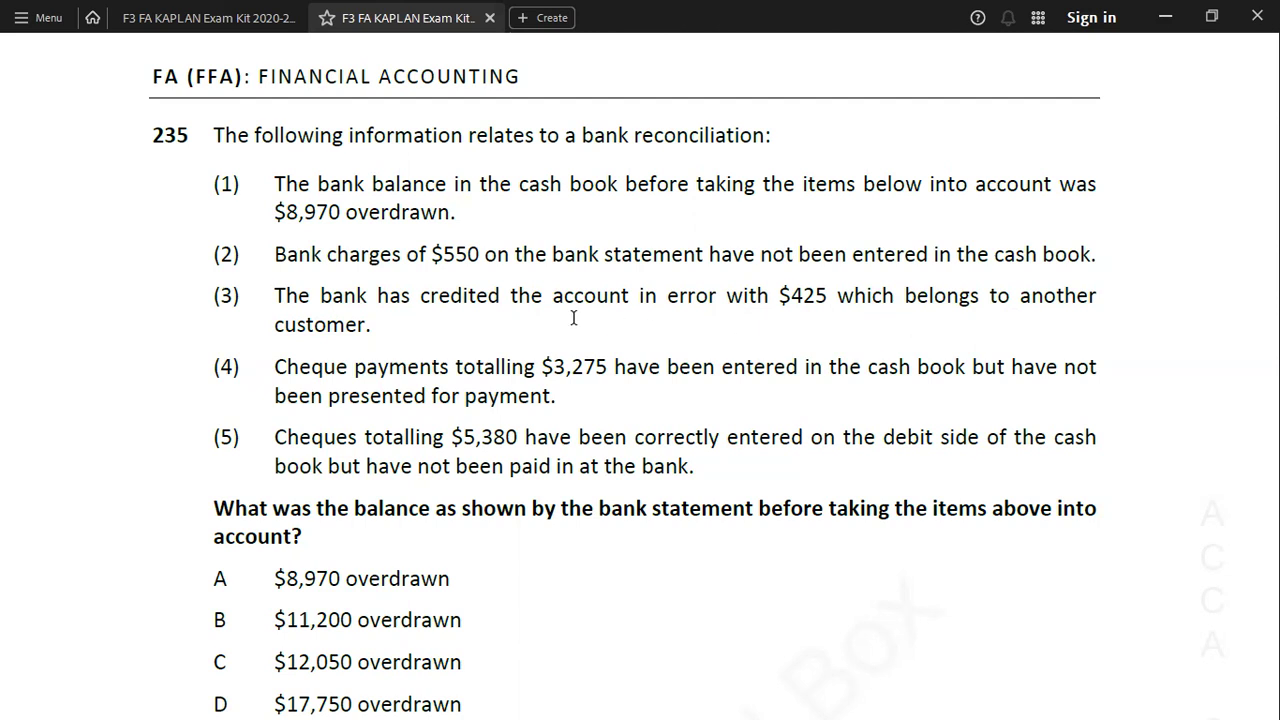
key(alt+Tab)
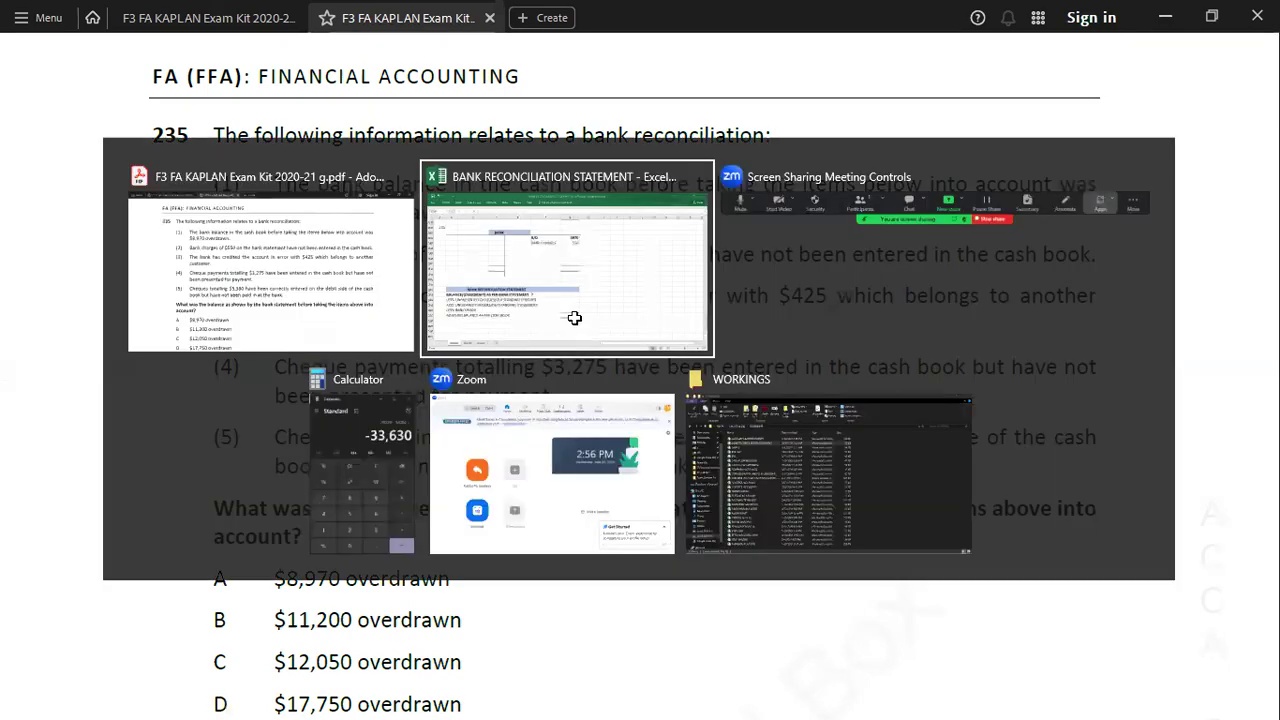
key(Down)
key(Down)
key(Down)
key(Down)
key(Down)
key(Down)
key(Down)
key(Down)
key(Down)
key(Down)
key(Right)
key(Down)
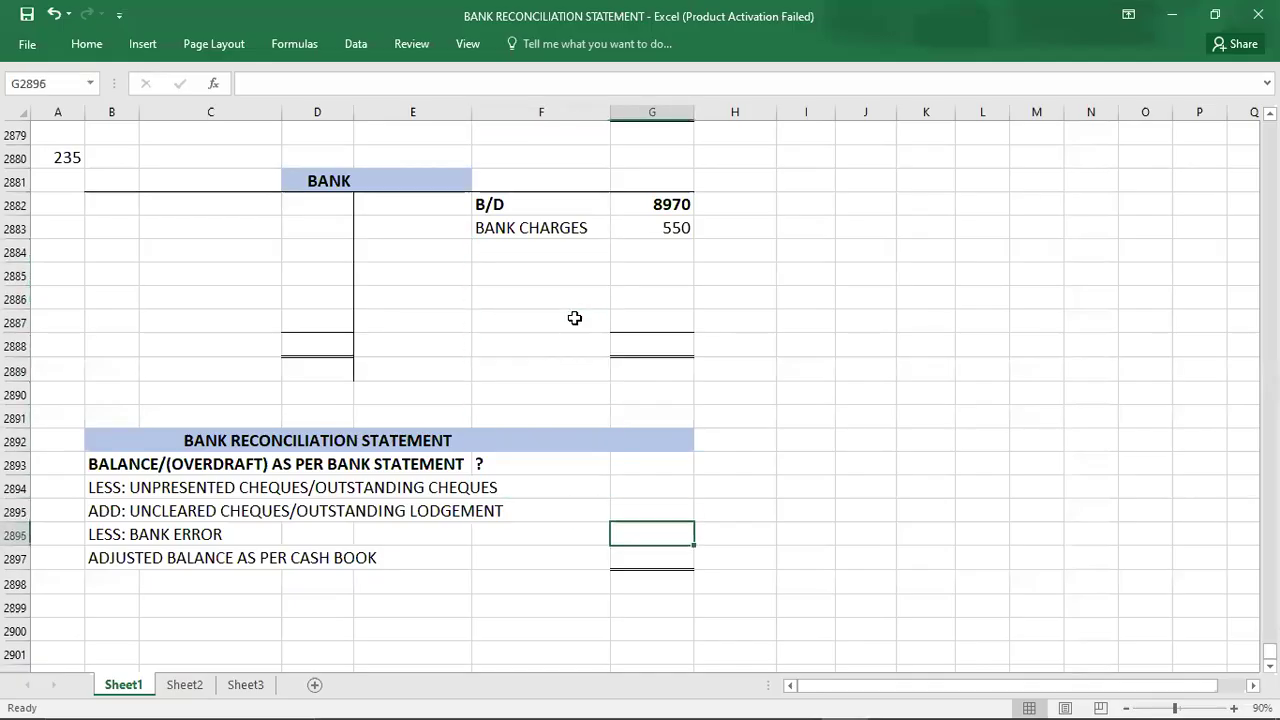
text(-425)
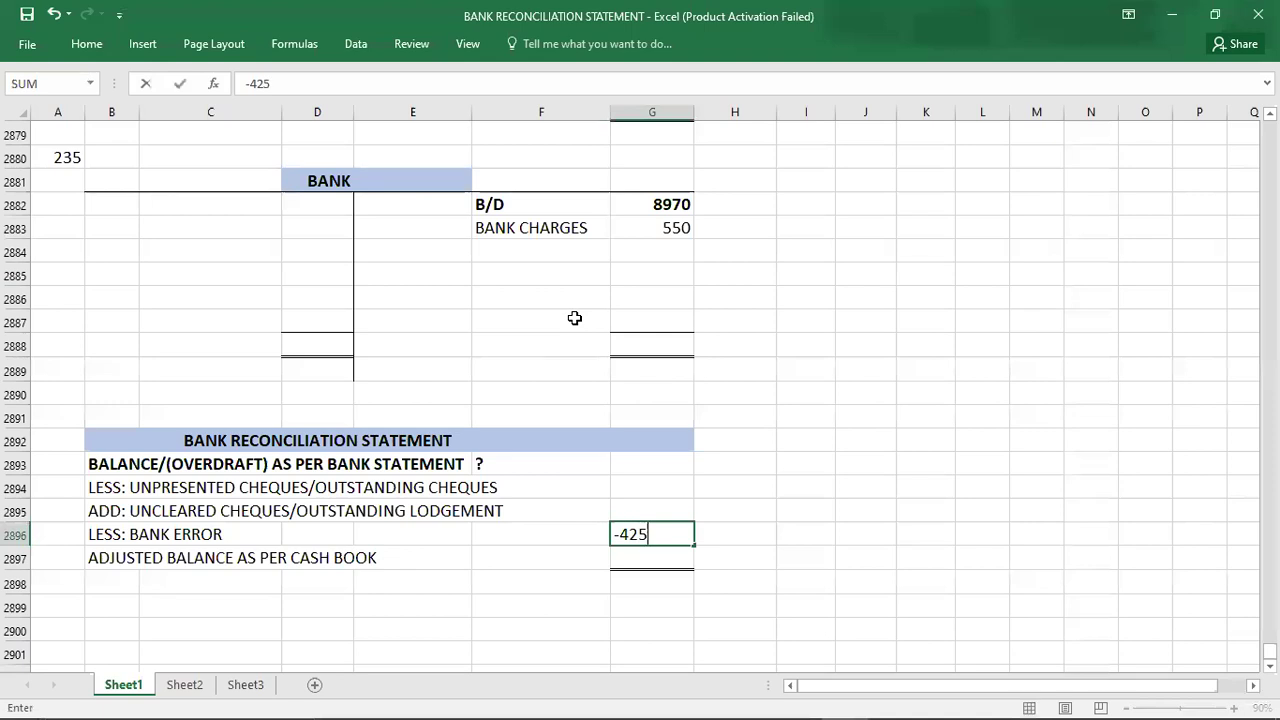
key(Return)
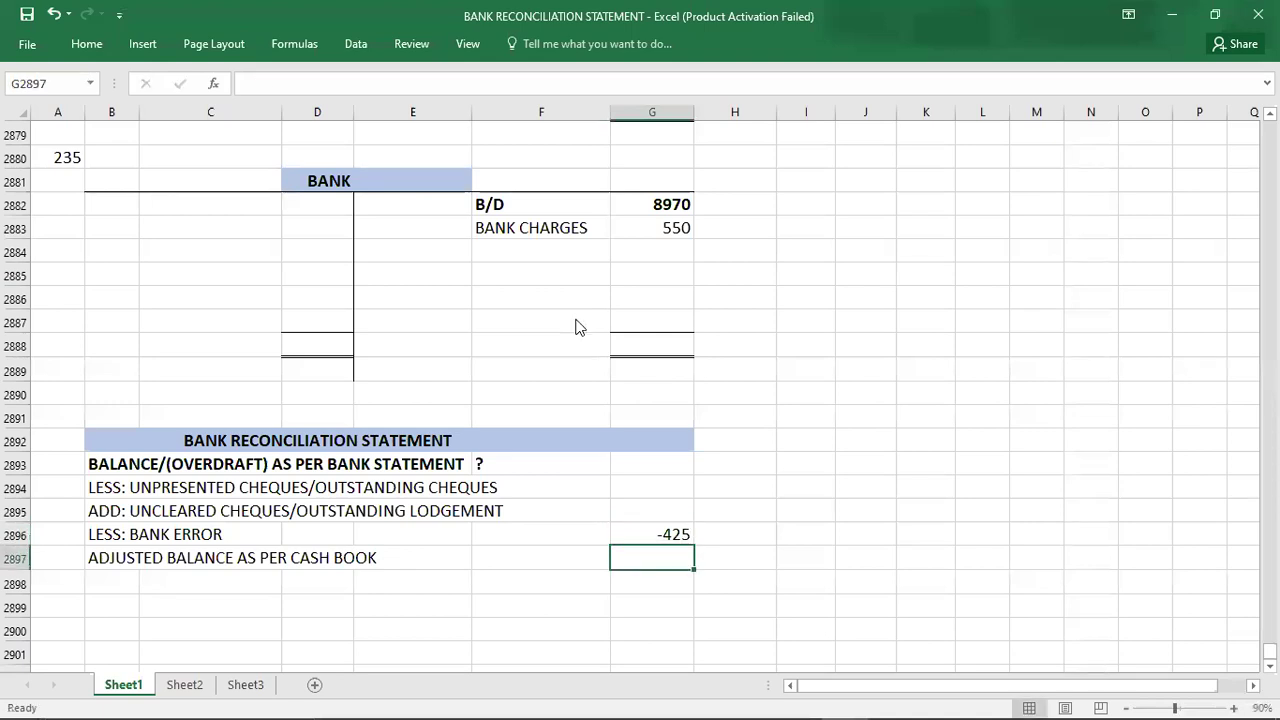
Read item 4 in the exam kit PDF and enter -3275 for unpresented cheques in G2894 in Excel.
key(alt+Tab)
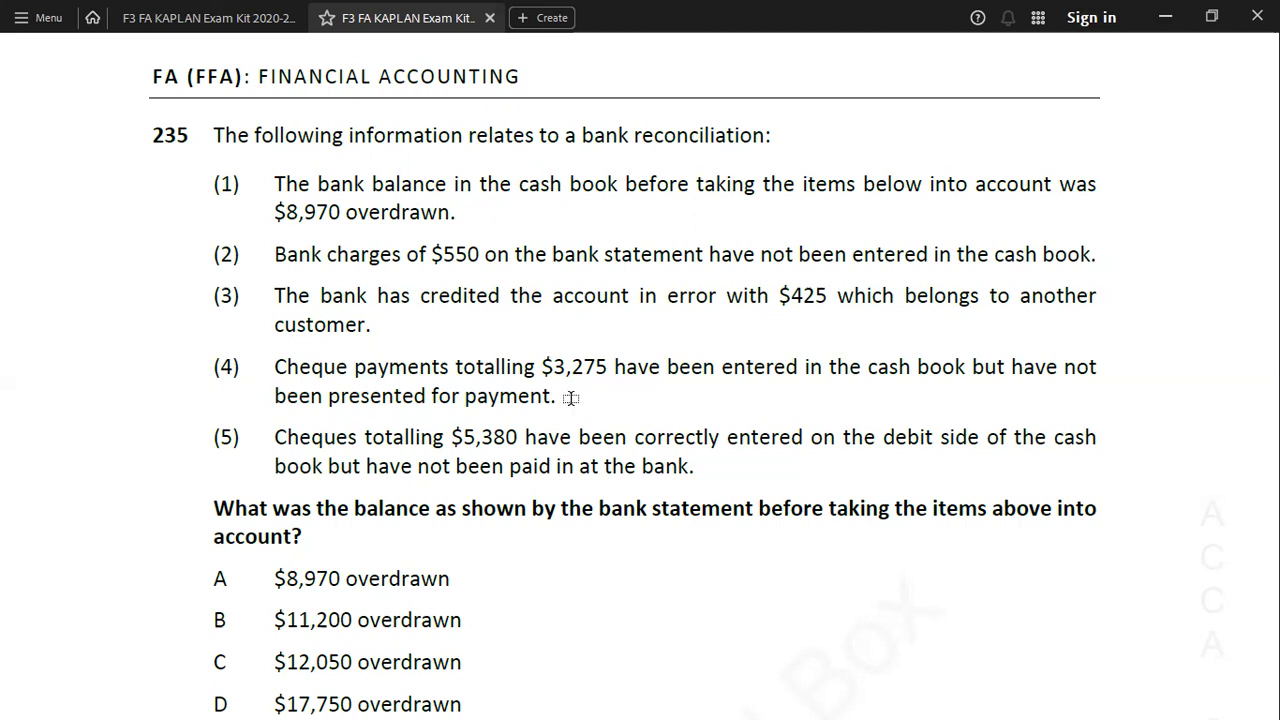
key(alt+Tab)
key(Up)
key(Up)
key(Up)
text(-3275)
key(Return)
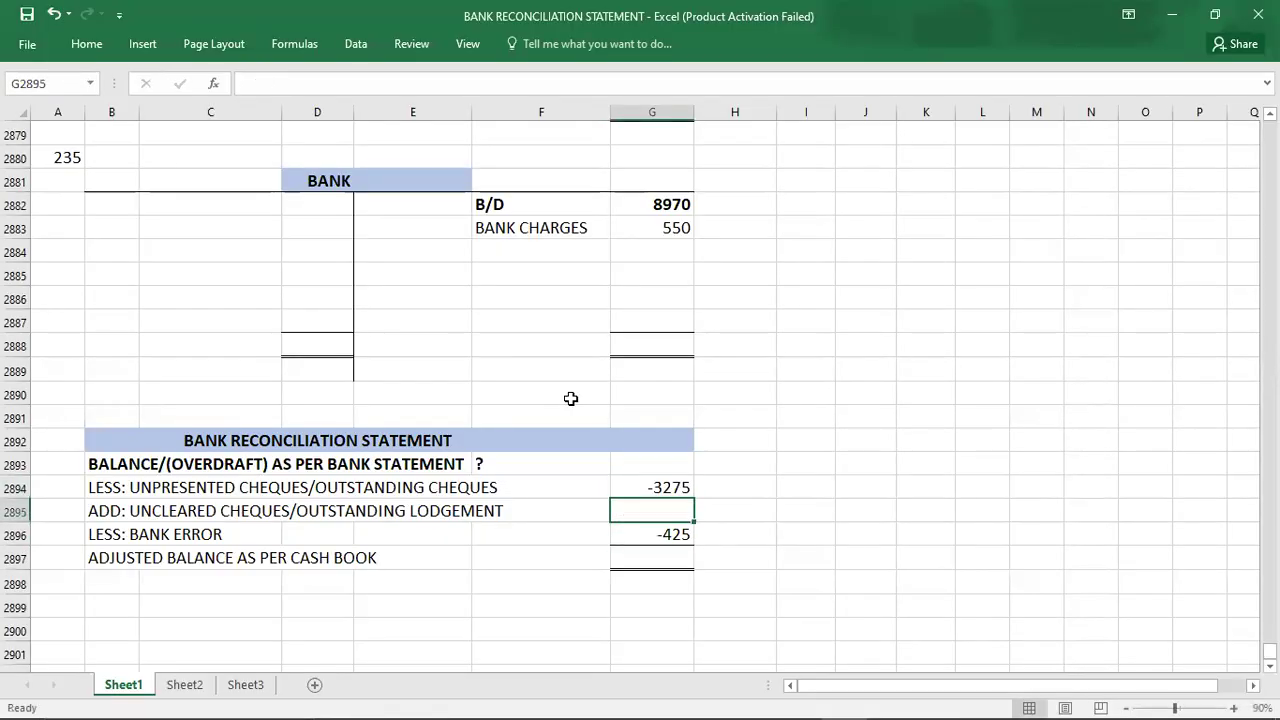
Read item 5 in the exam kit PDF and enter 5380 for outstanding lodgements in G2895 in Excel.
key(alt+Tab)
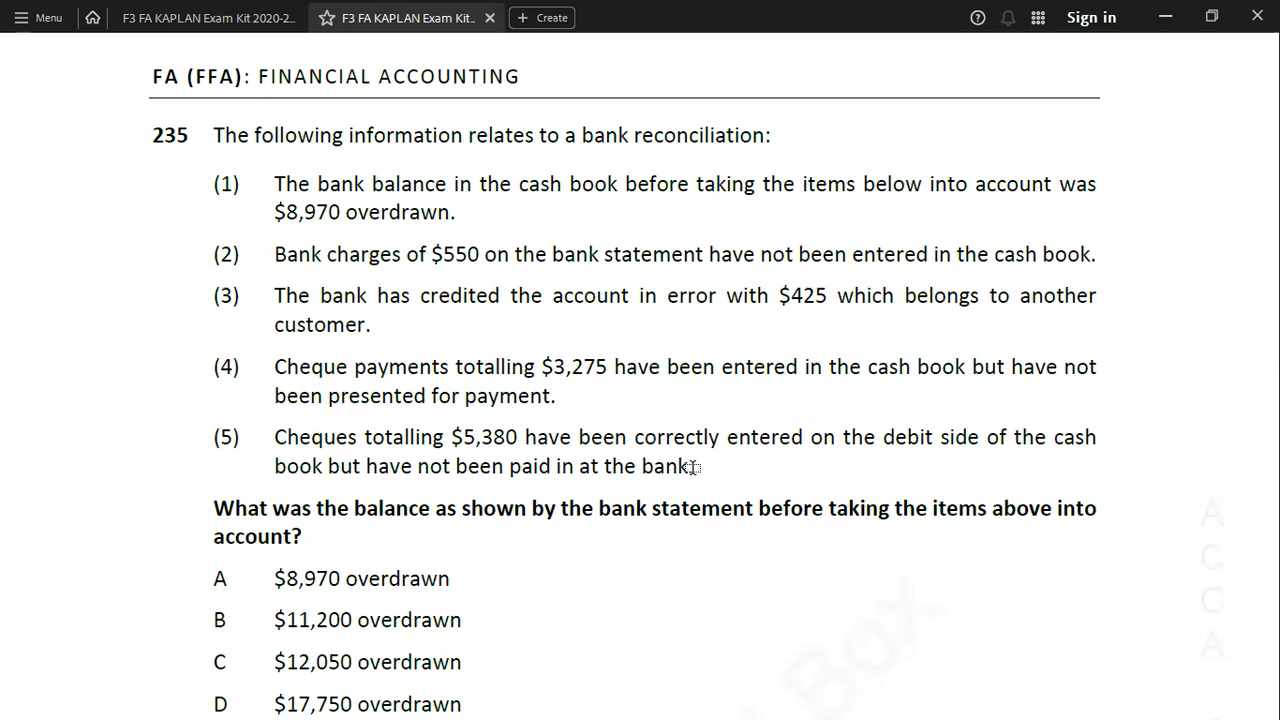
key(alt+Tab)
text(5380)
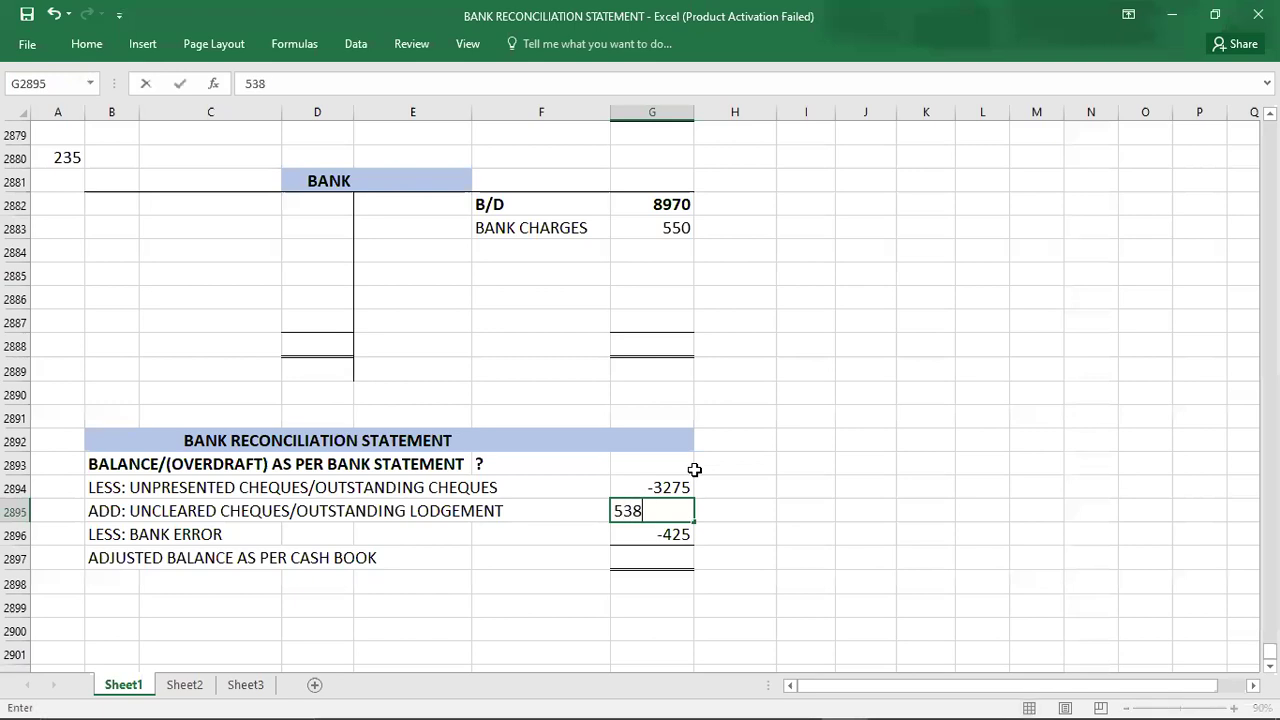
key(Return)
key(Return)
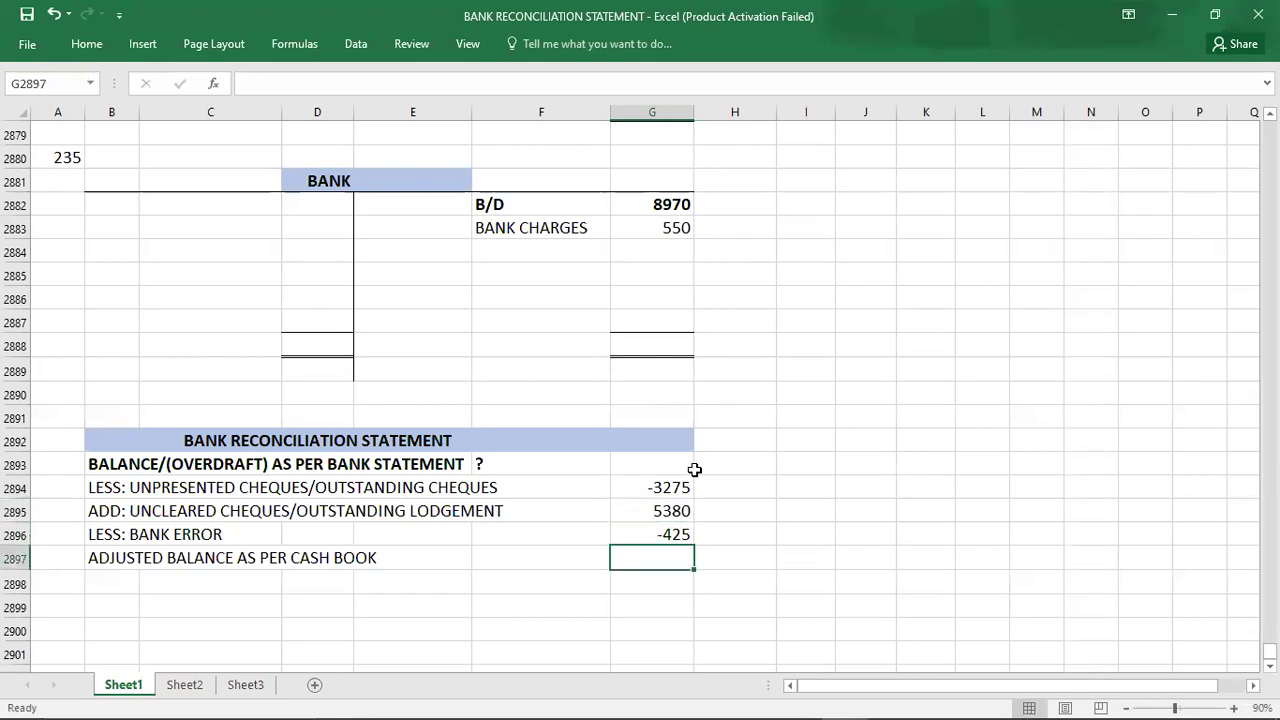
Add up the bank account's credit entries and enter the total 9520 on both sides, in G2888 and D2888.
click(632, 204)
key(shift+Down)
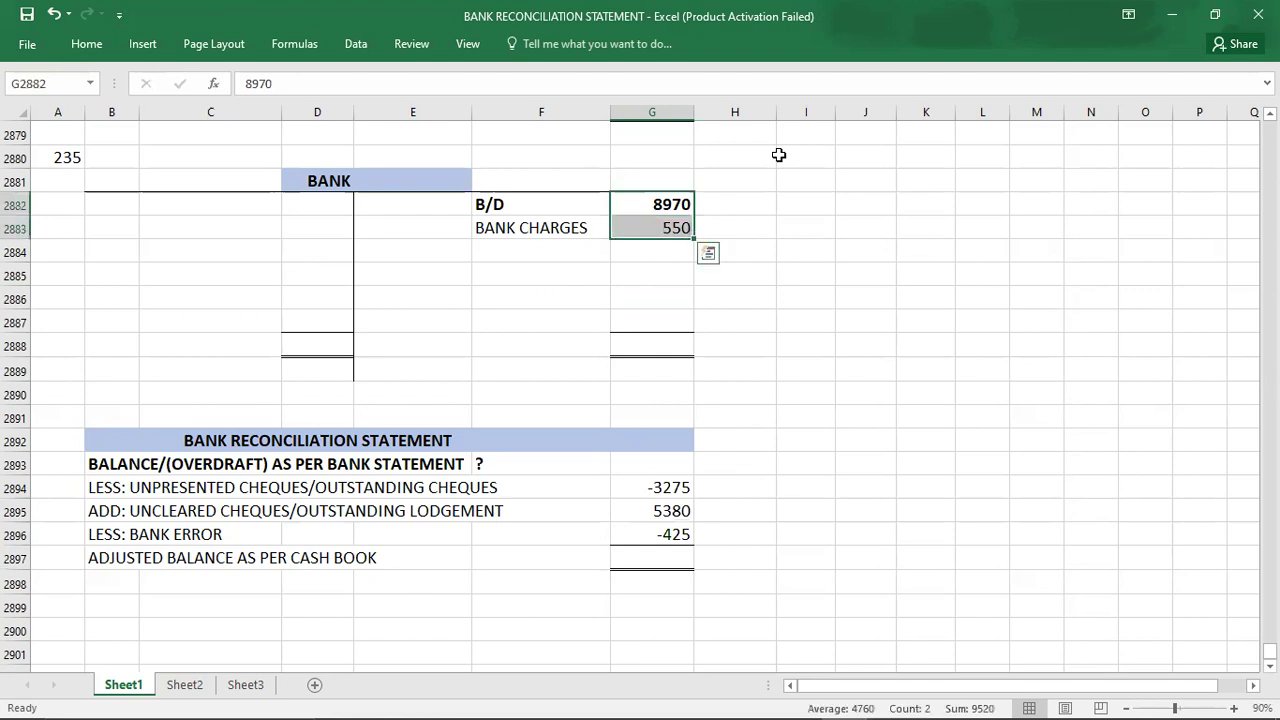
key(Down)
key(Down)
key(Down)
key(Down)
key(Down)
key(Down)
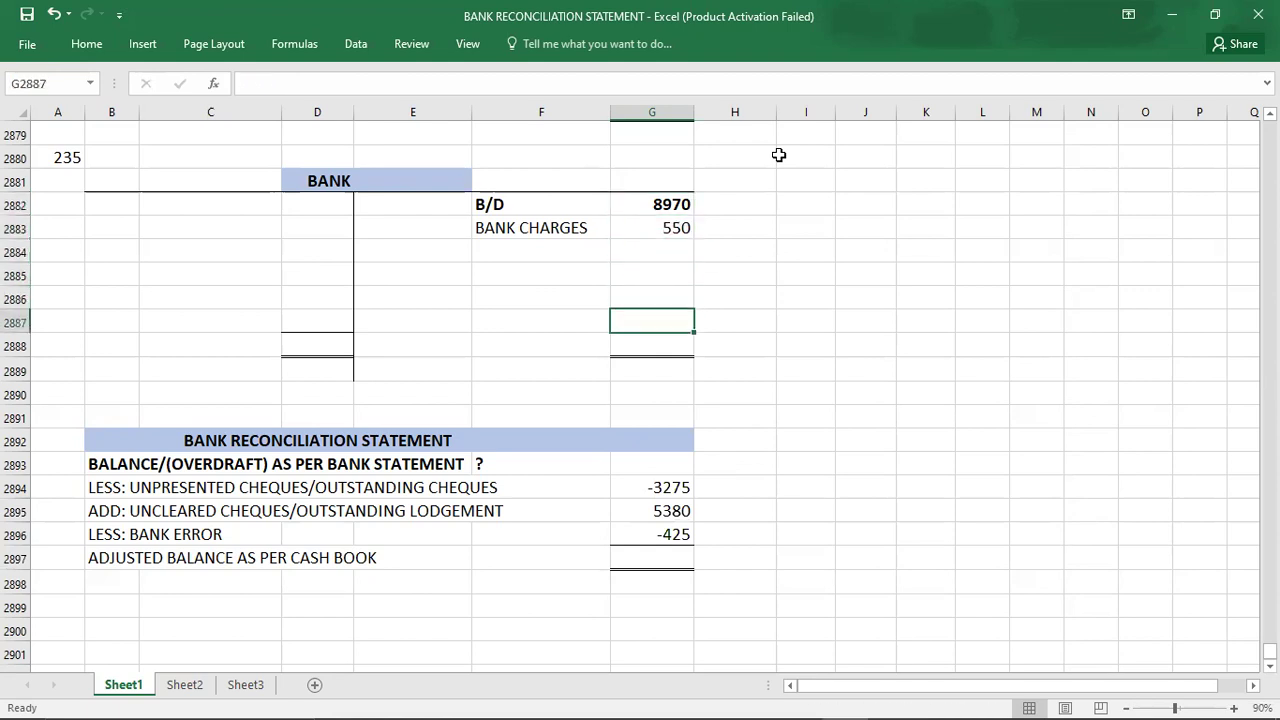
text(9520)
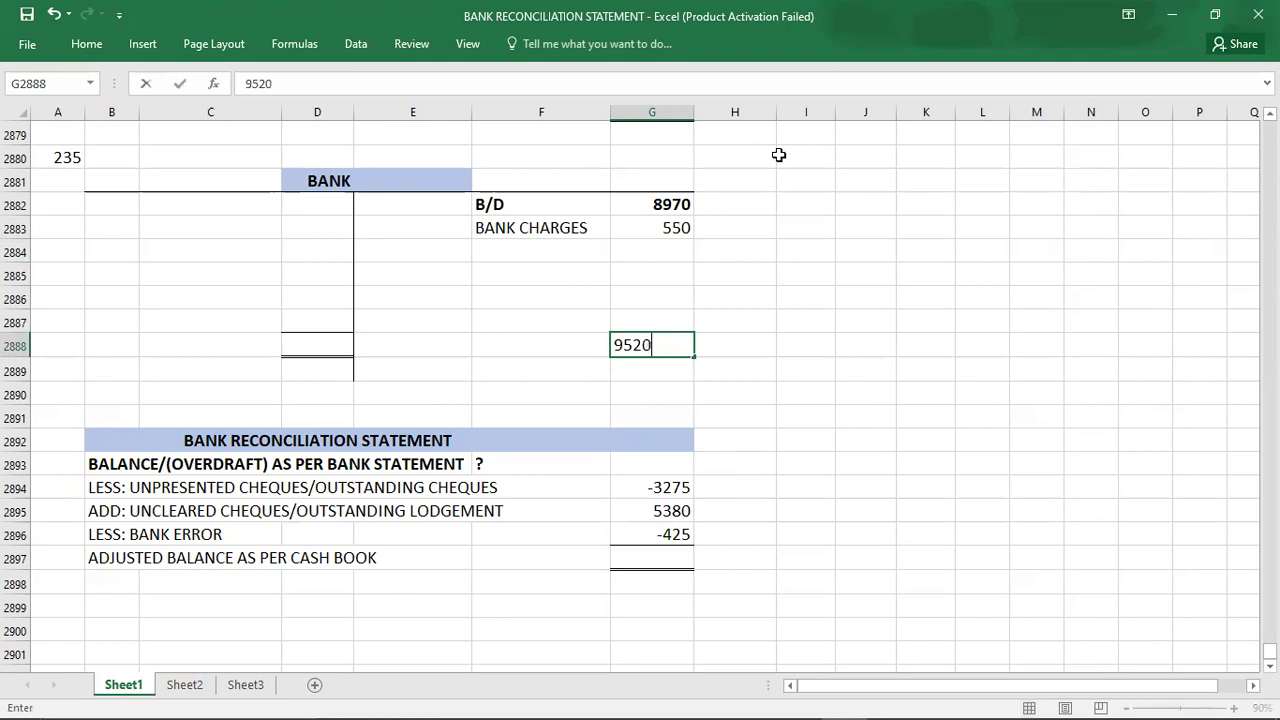
key(Left)
key(Left)
text(9520)
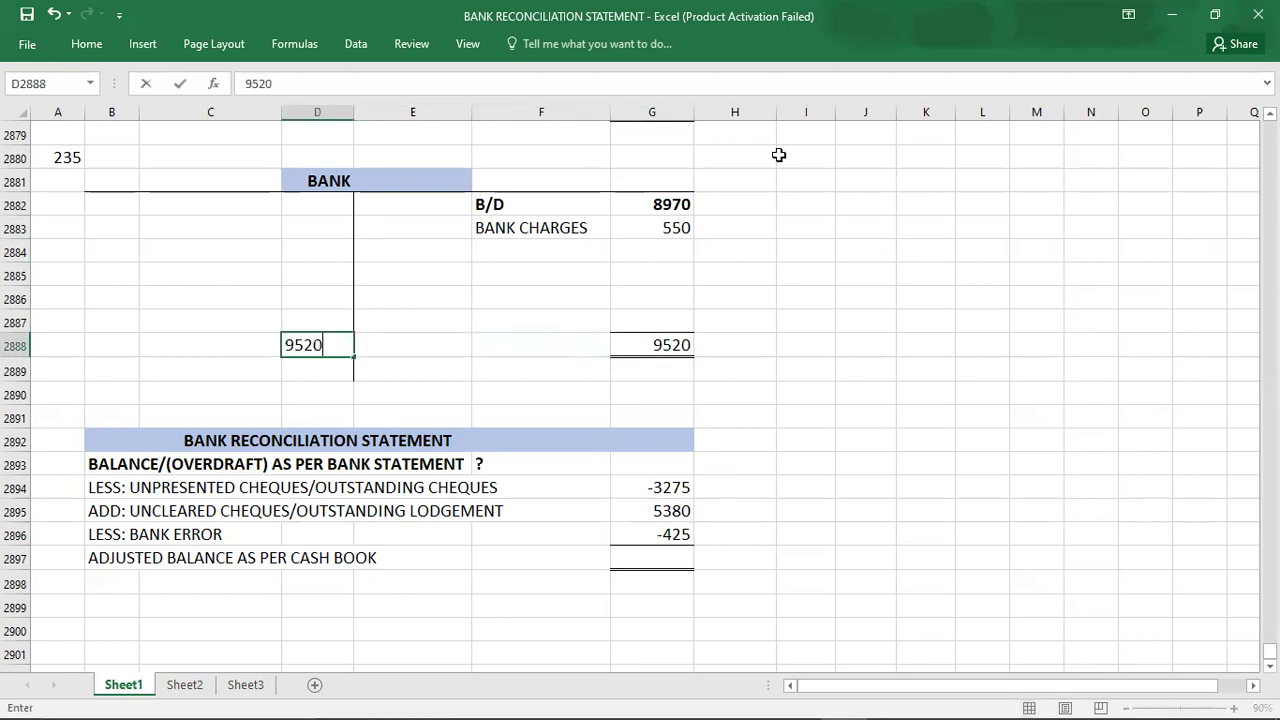
Enter the balancing figure C/D 9520 on the bank account's debit side in C2887:D2887.
key(Up)
key(Left)
text(C/D)
key(Right)
text(9520)
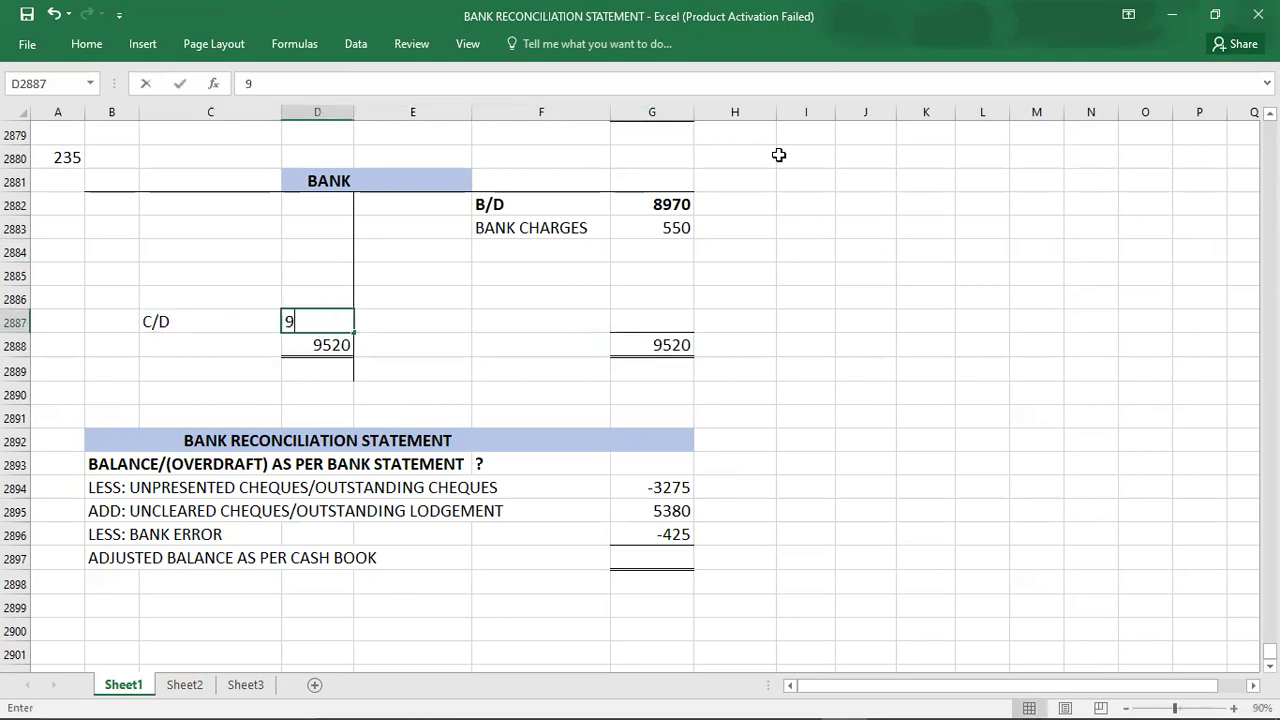
Bring the closing balance down on the credit side as B/D 9520 in F2889:G2889.
key(Down)
key(Down)
key(Down)
key(Right)
key(Right)
key(Up)
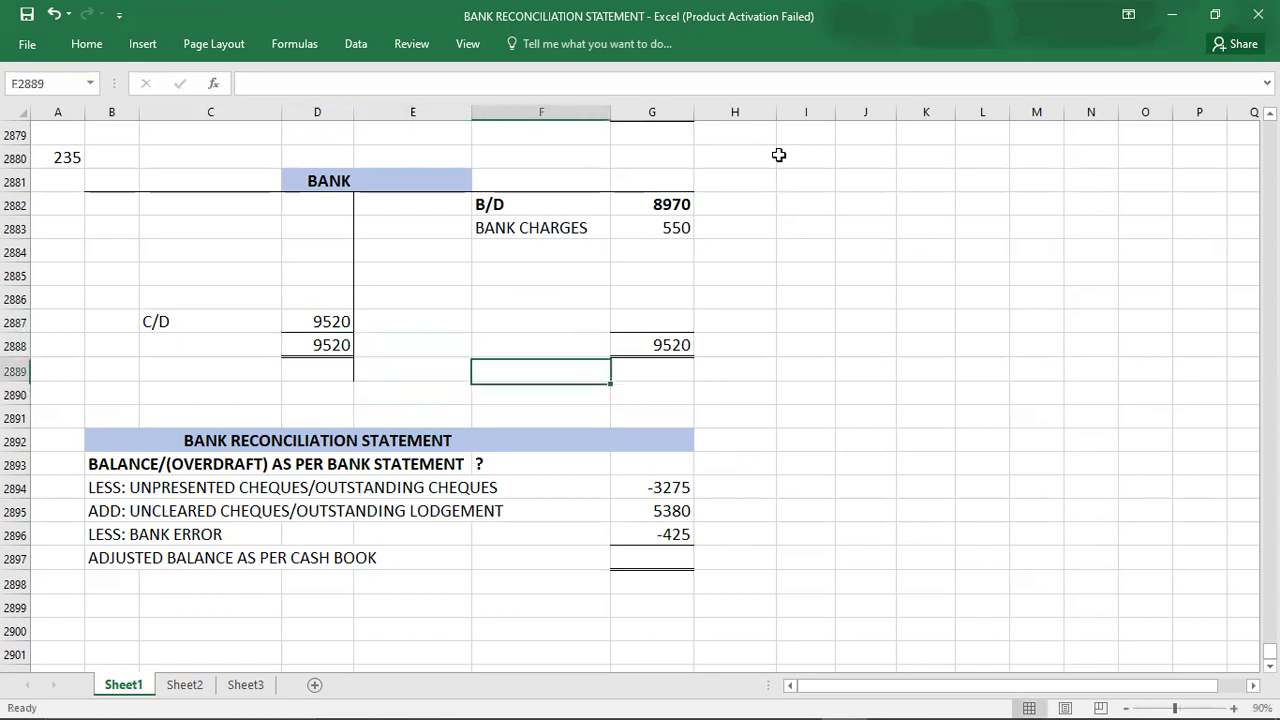
text(B/D)
key(Right)
text(9520)
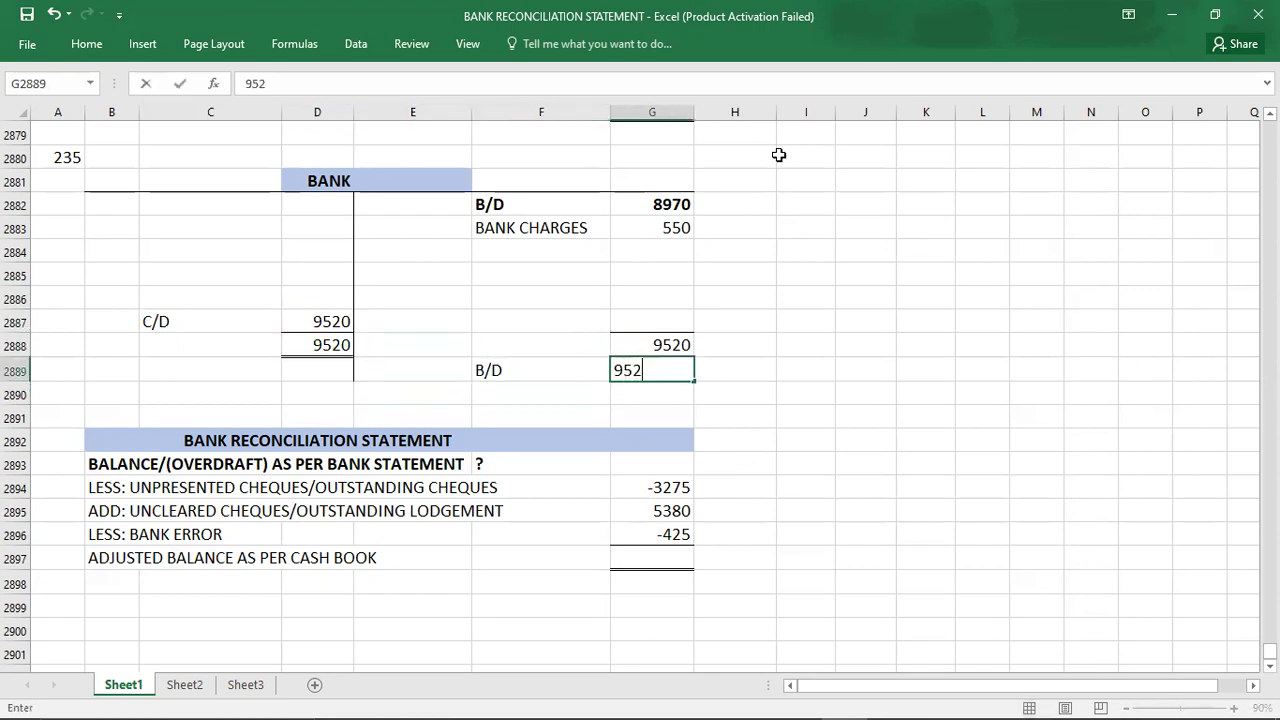
key(Down)
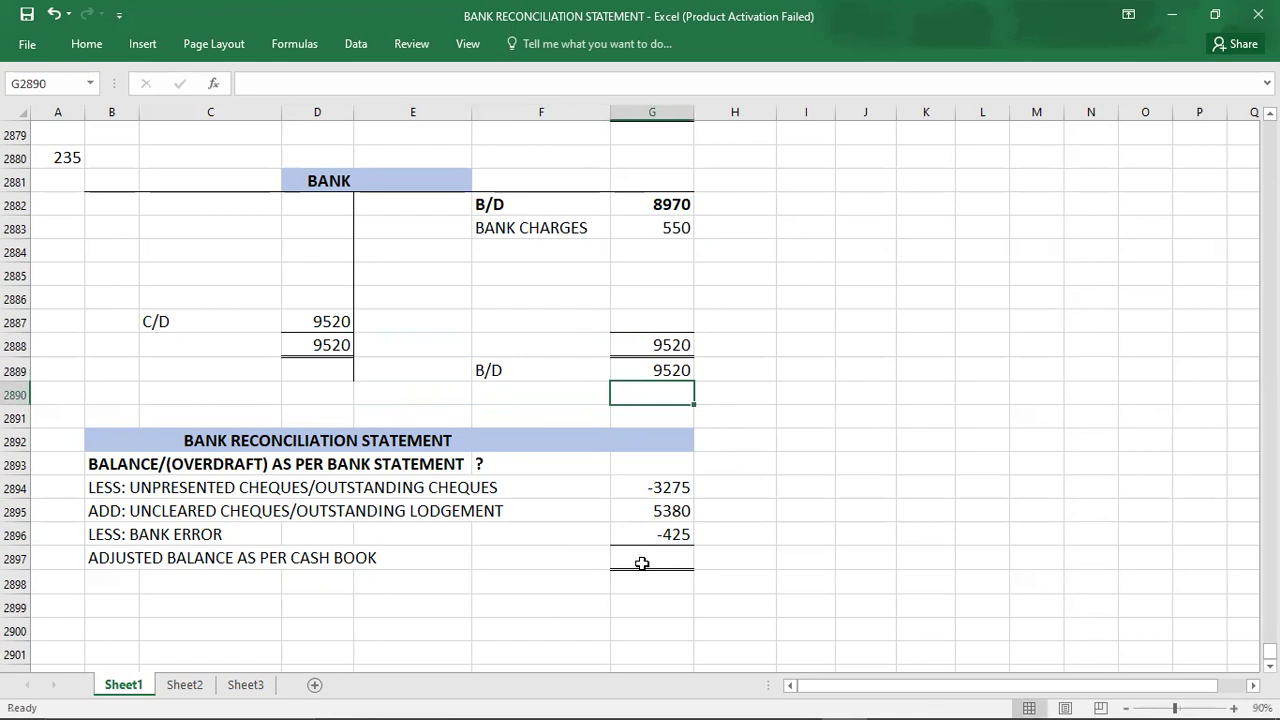
Enter the adjusted cash book balance as -9520 in G2897 of the reconciliation statement.
click(593, 368)
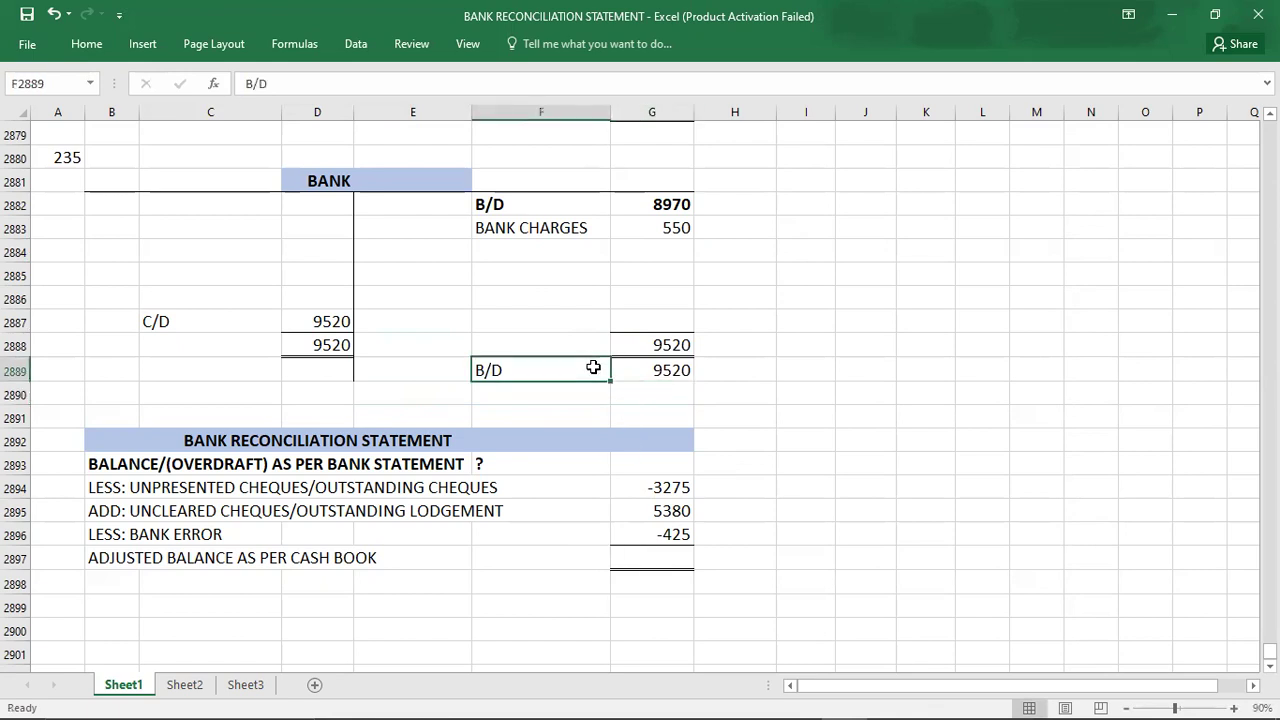
click(634, 560)
text(-9520)
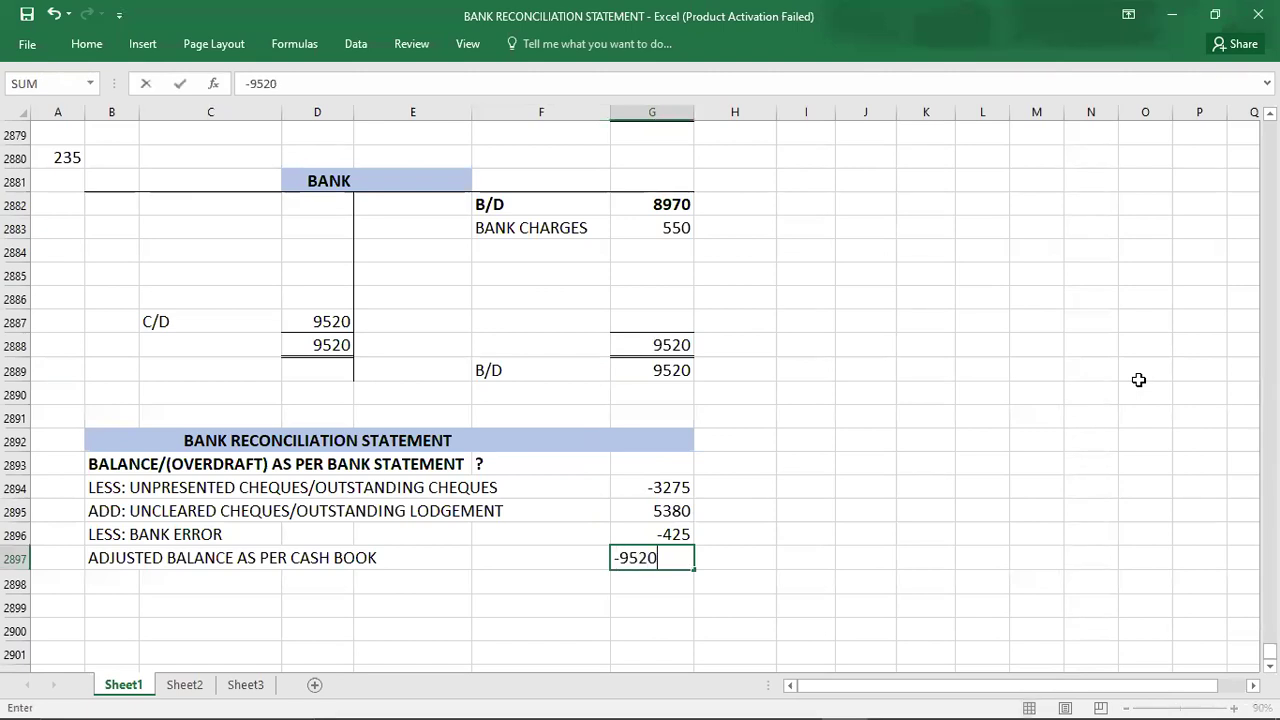
key(Return)
key(Up)
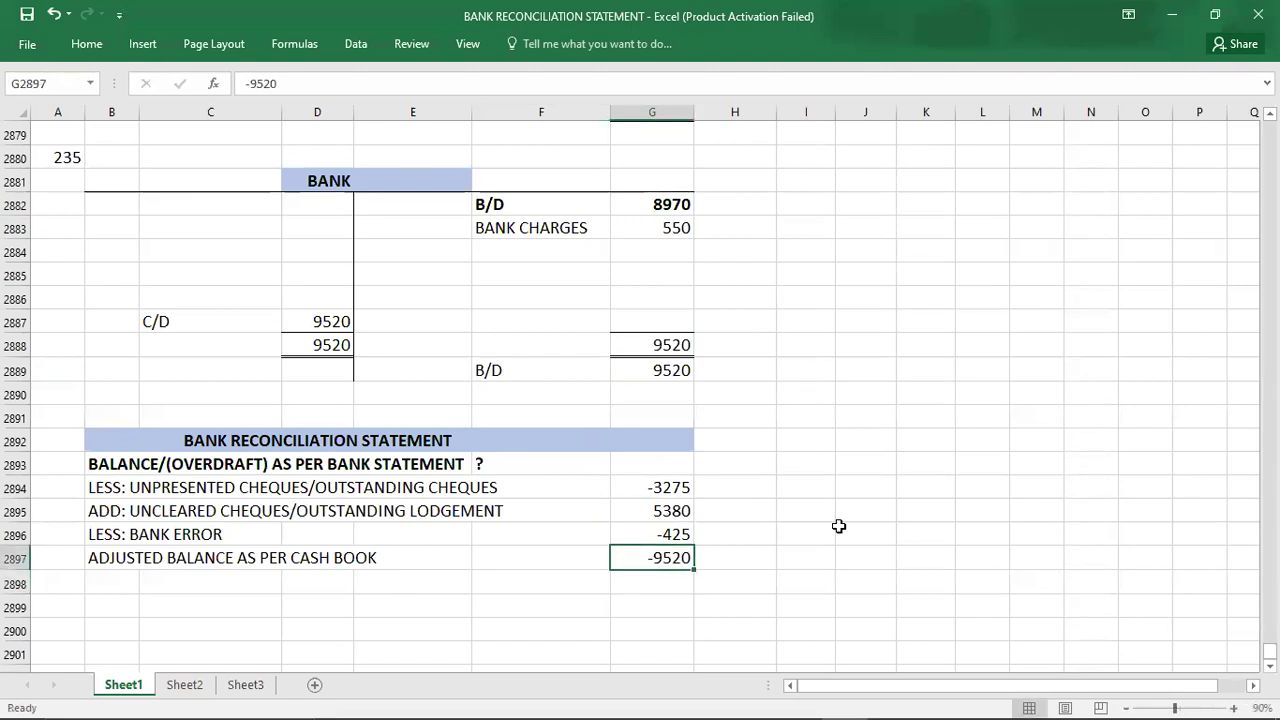
Switch to Calculator, work out the bank statement balance as -9520 + 425 - 5380 + 3275, and return to the workbook.
key(alt+Tab)
key(alt+Tab)
key(alt+Tab)
key(alt+Tab)
key(alt+Tab)
key(Escape)
text(9520)
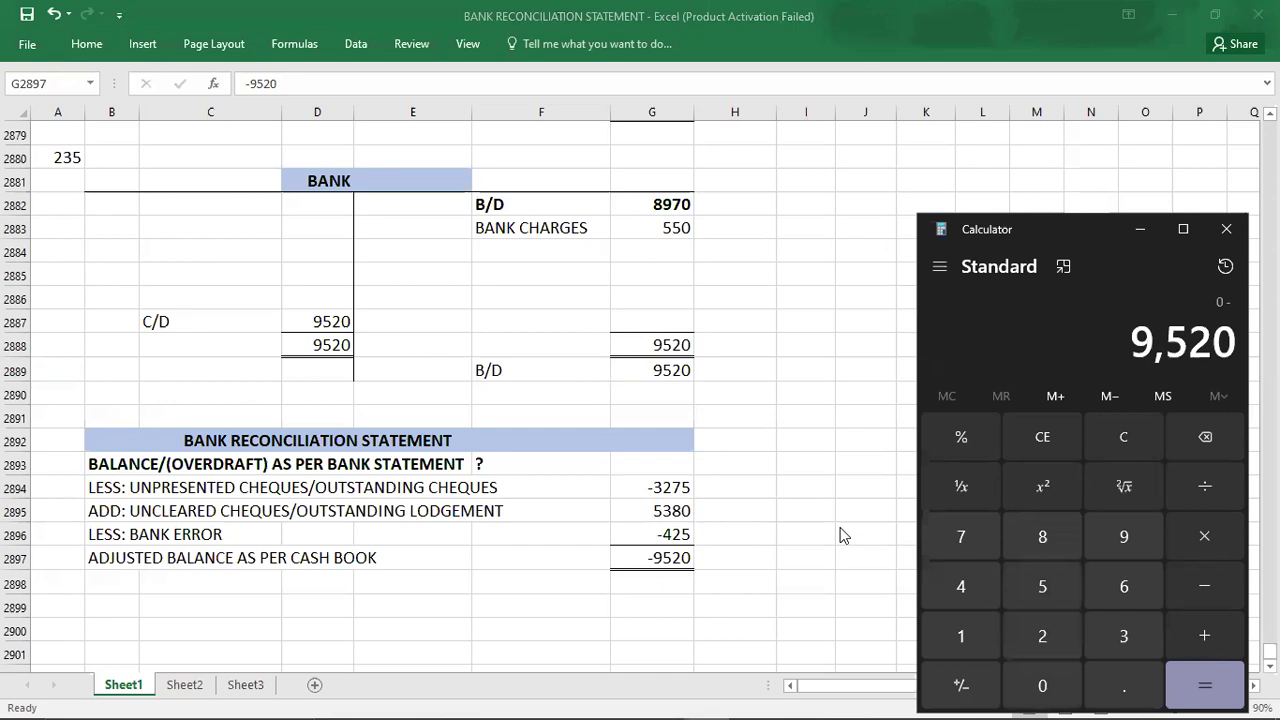
text(+425)
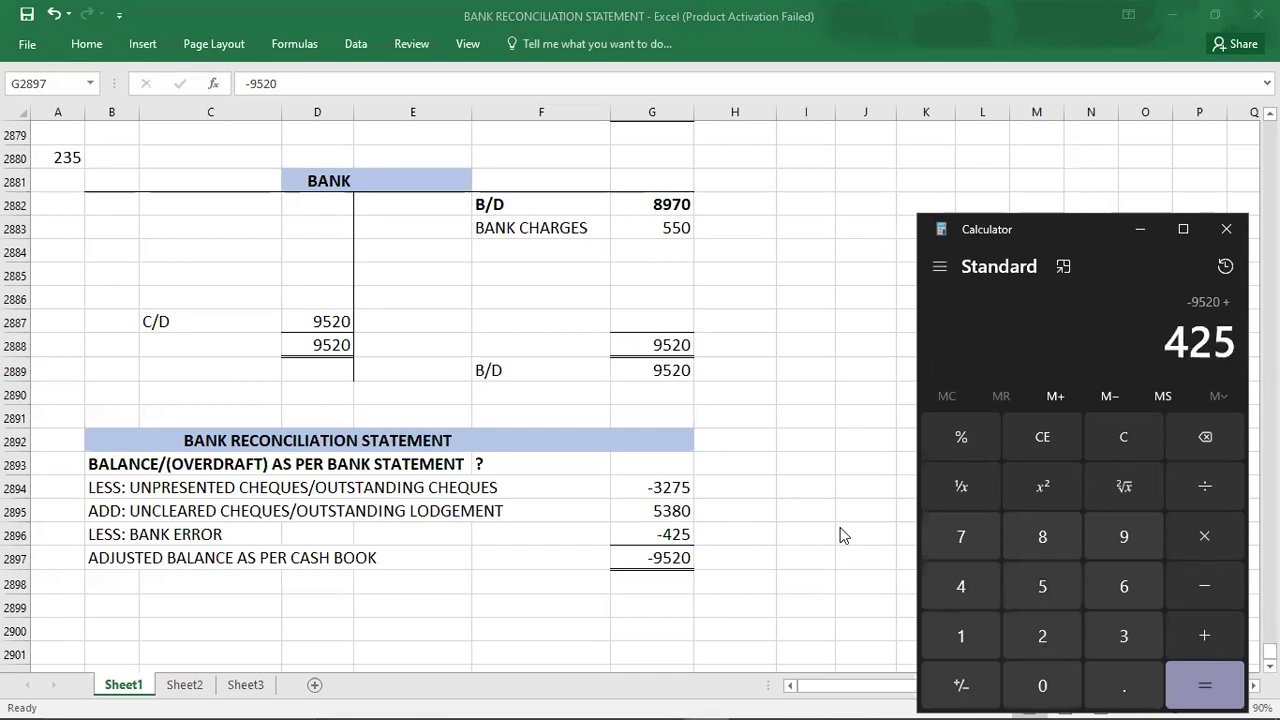
text(-538)
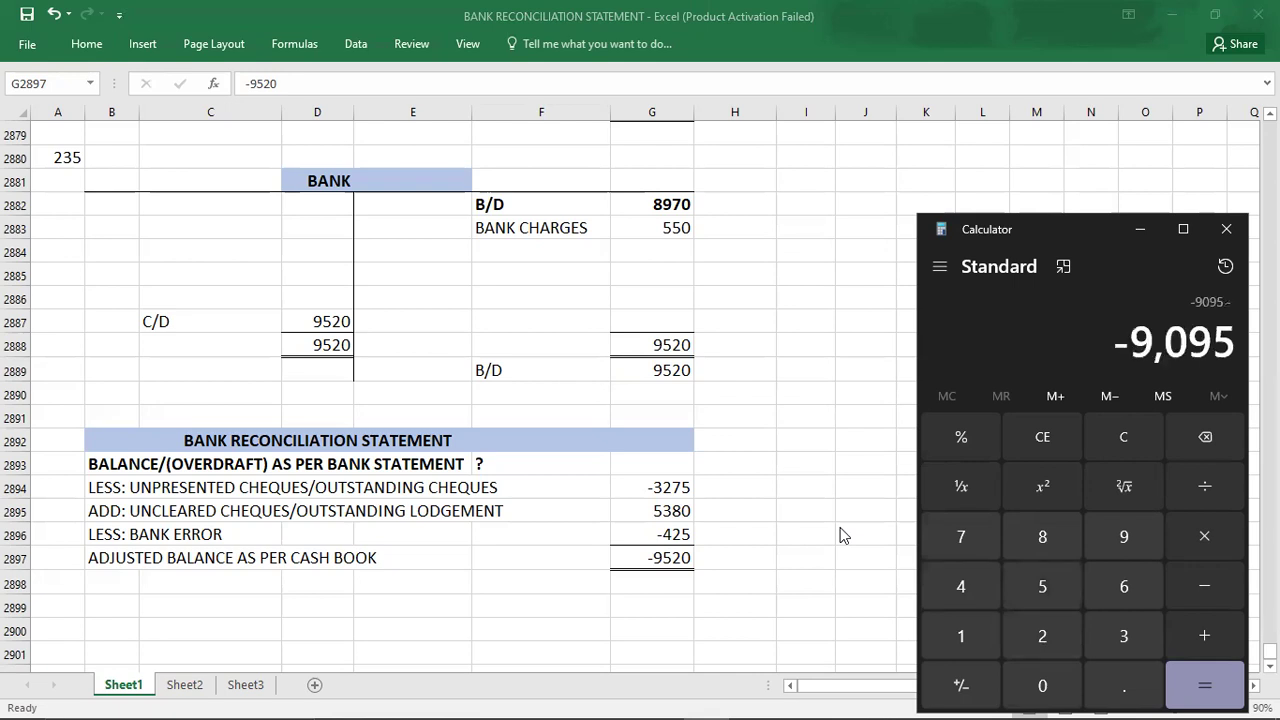
text(0)
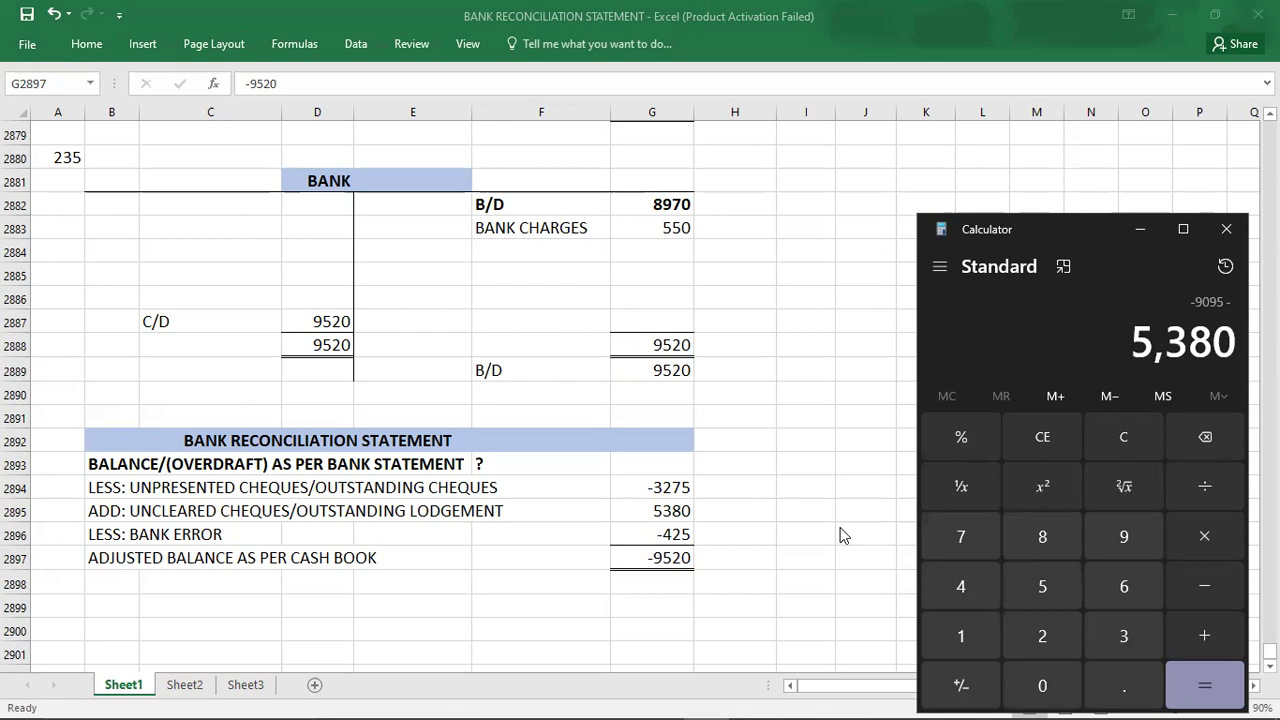
text(+3275)
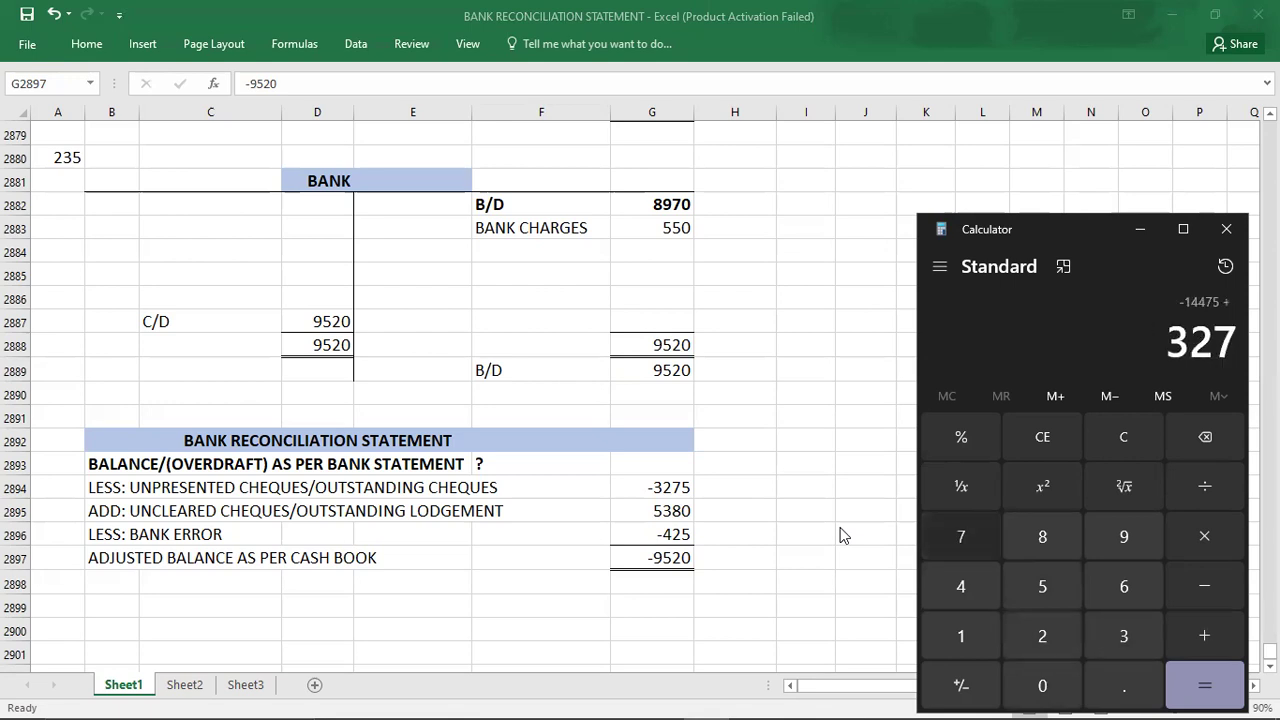
key(Return)
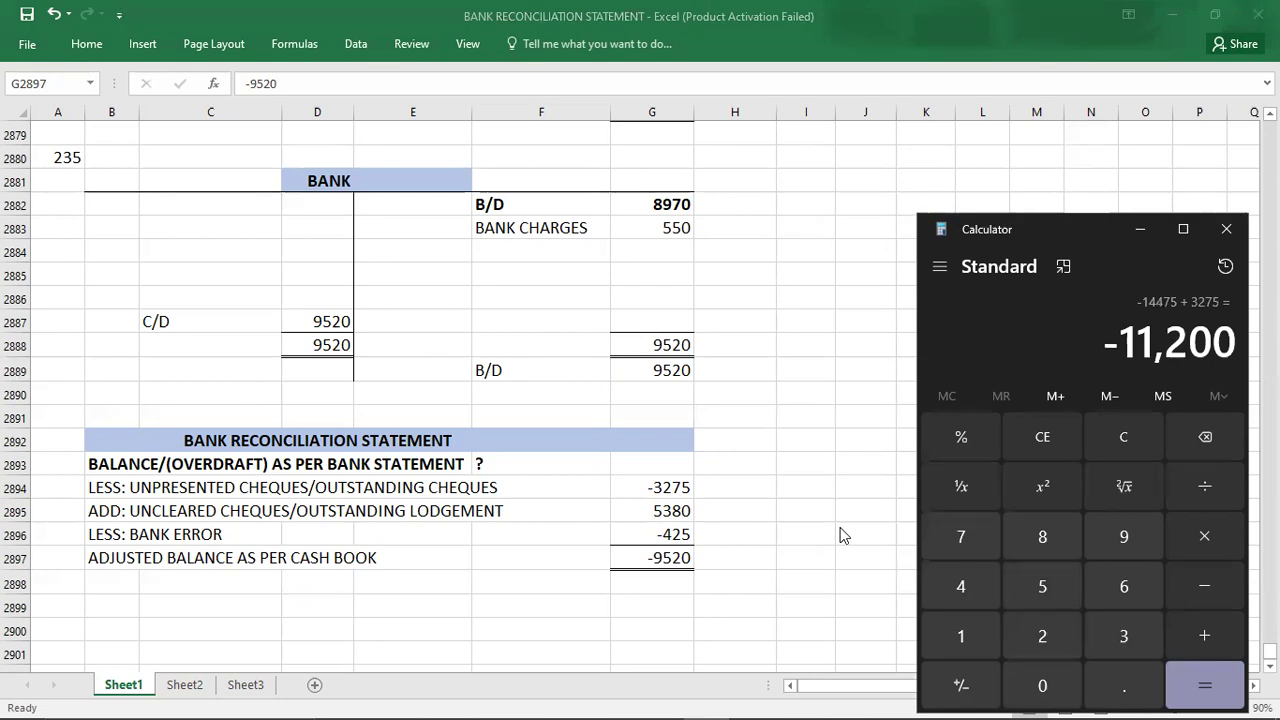
key(alt+Tab)
key(F2)
key(Home)
text(=)
click(643, 460)
key(BackSpace)
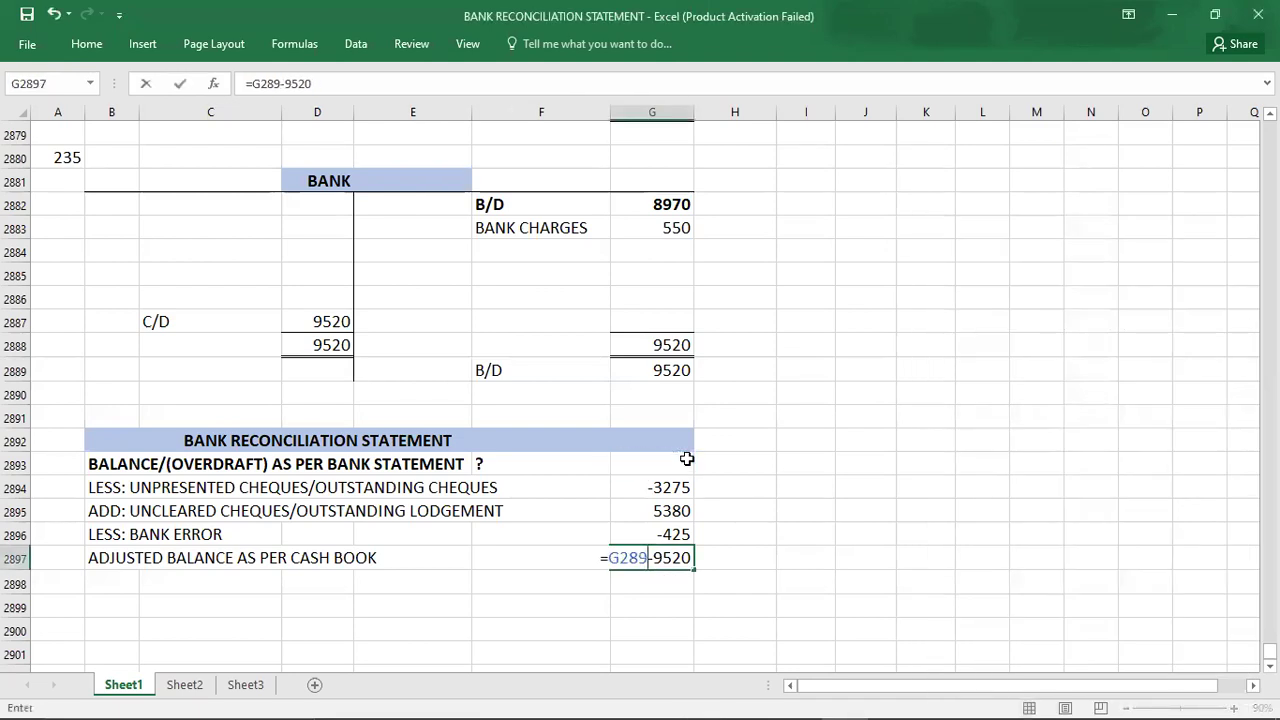
key(BackSpace)
key(BackSpace)
key(BackSpace)
key(BackSpace)
key(BackSpace)
key(Return)
Enter -11200 in G2893 as the balance/(overdraft) as per bank statement.
click(660, 463)
text(-11200)
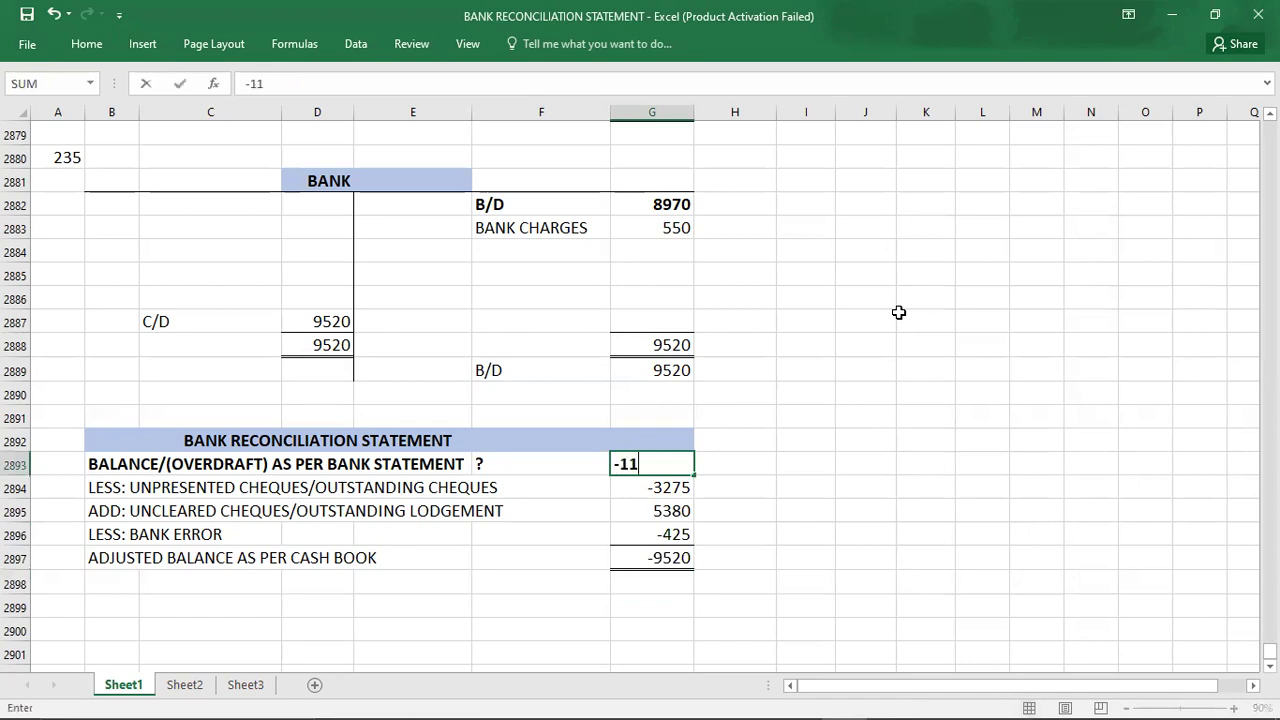
key(Left)
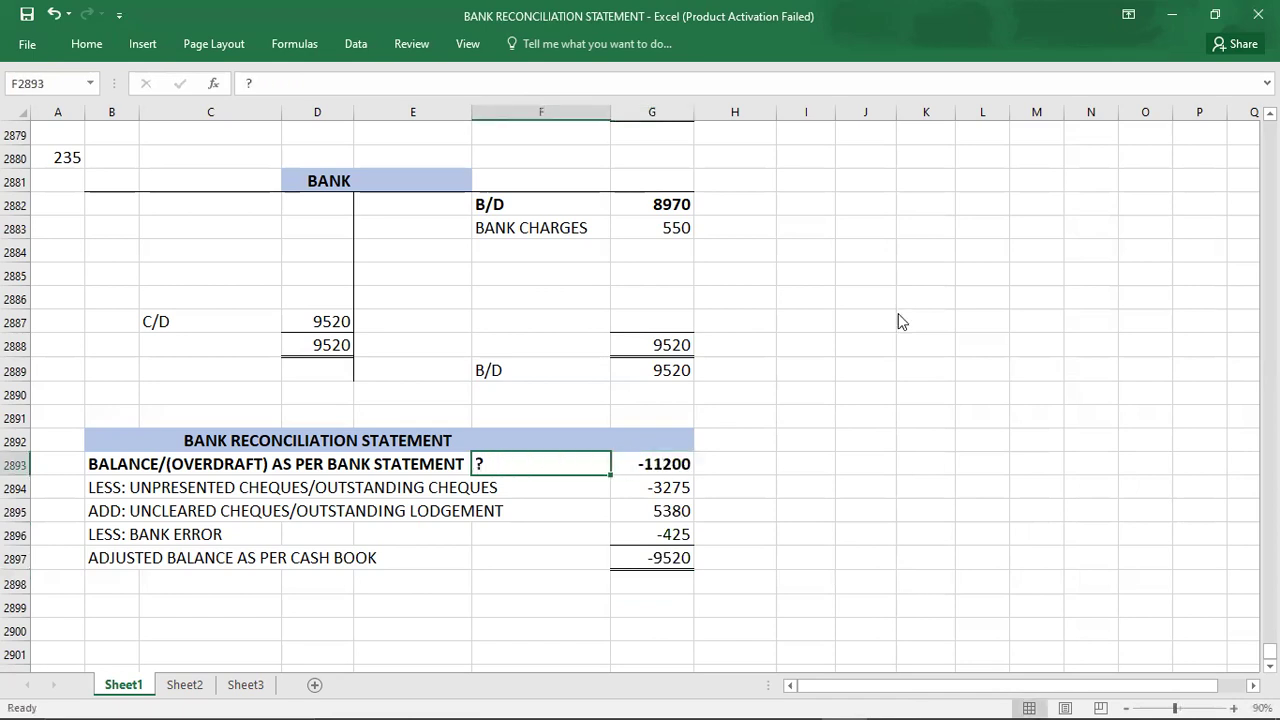
Switch to the exam kit PDF and highlight the letter of answer B, $11,200 overdrawn, for question 235.
key(alt+Tab)
key(alt+Tab)
click(42, 156)
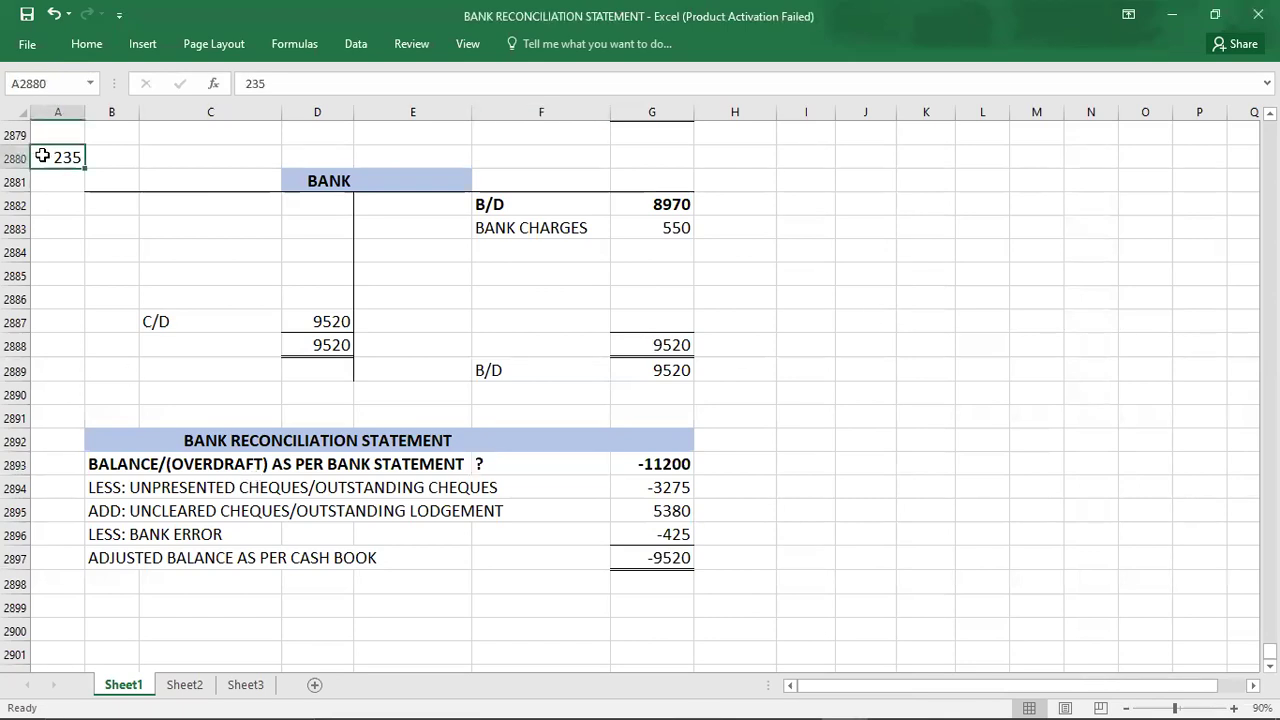
key(alt+Tab)
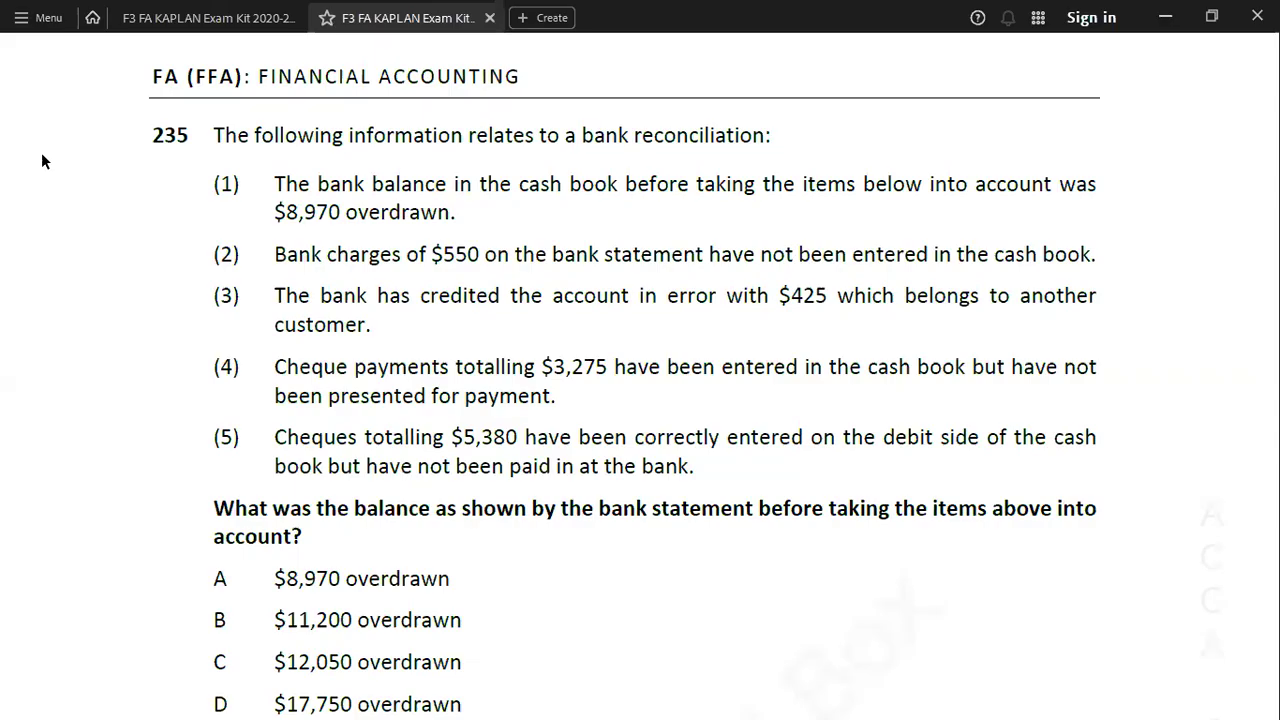
scroll(42, 155, down, 2)
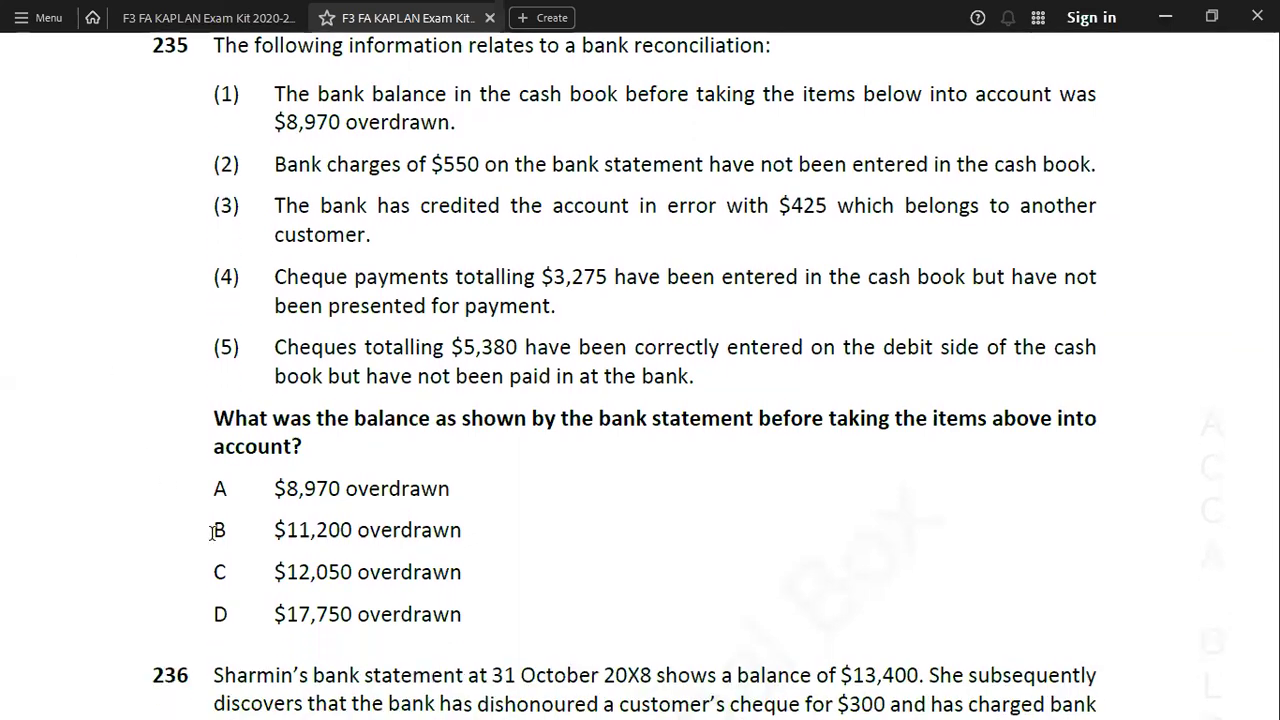
drag(212, 531, 228, 531)
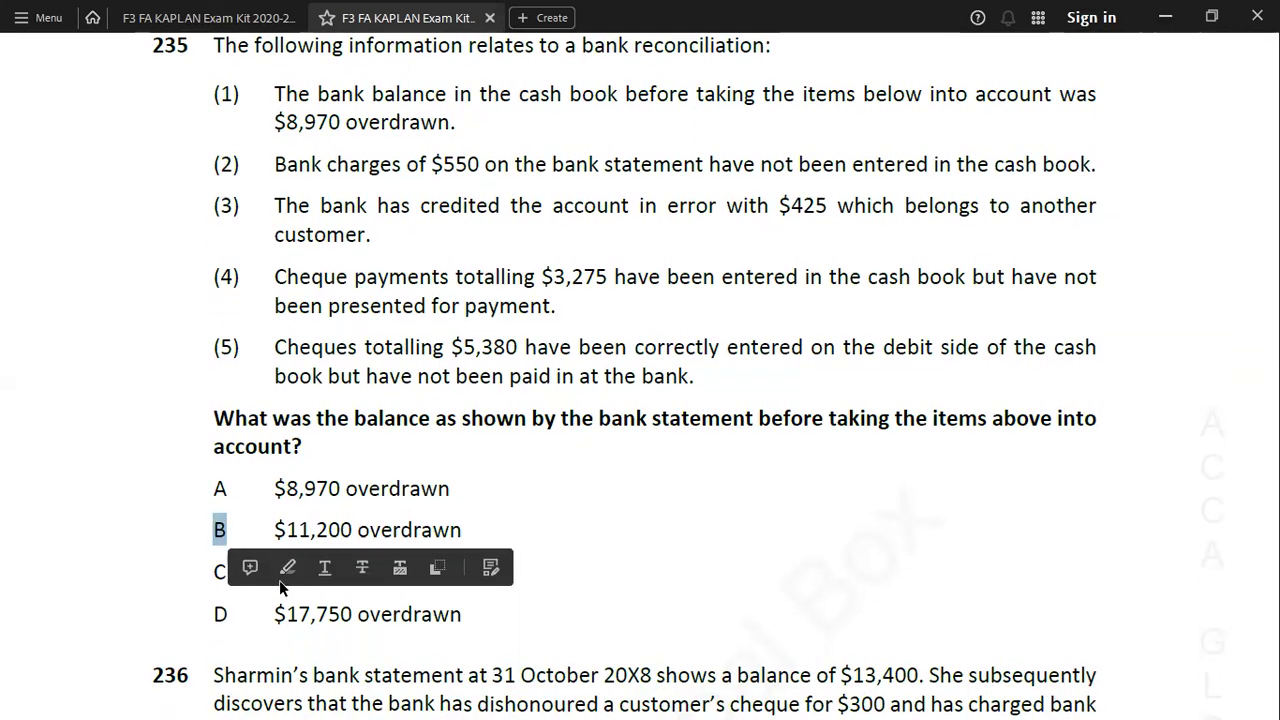
click(288, 570)
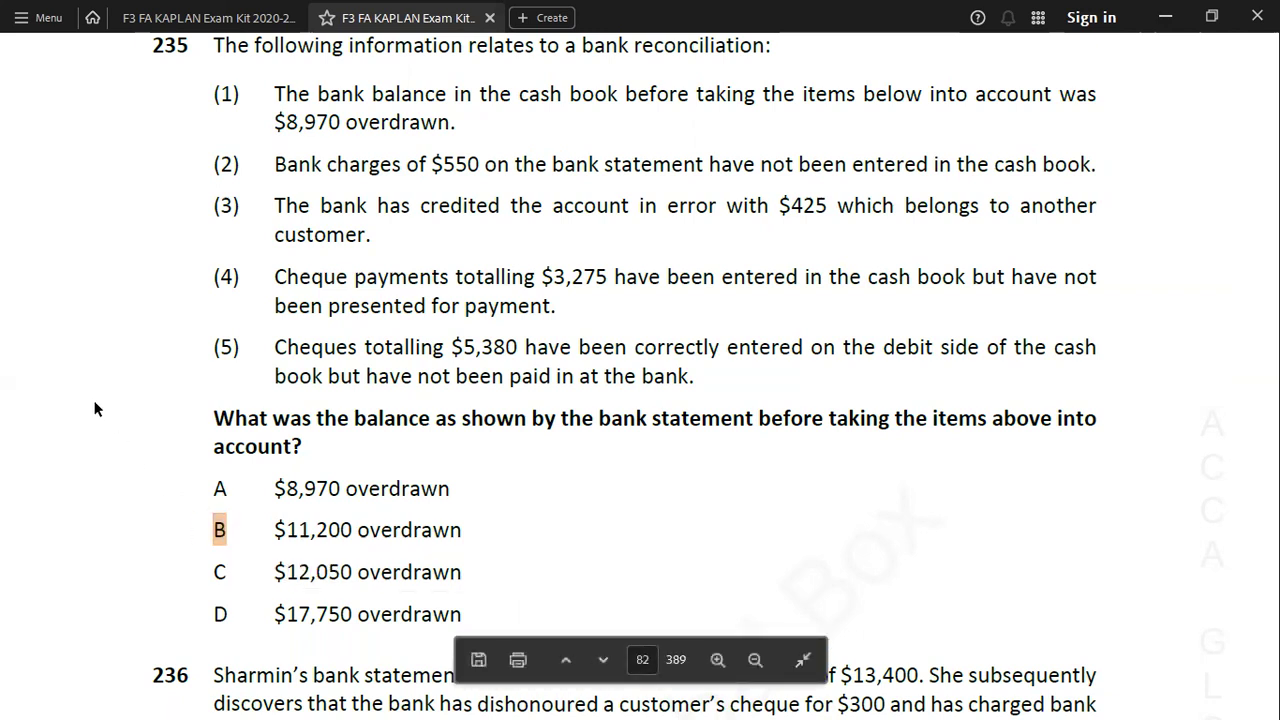
Return to the Excel workbook and record answer B in A2881 under question number 235.
key(alt+Tab)
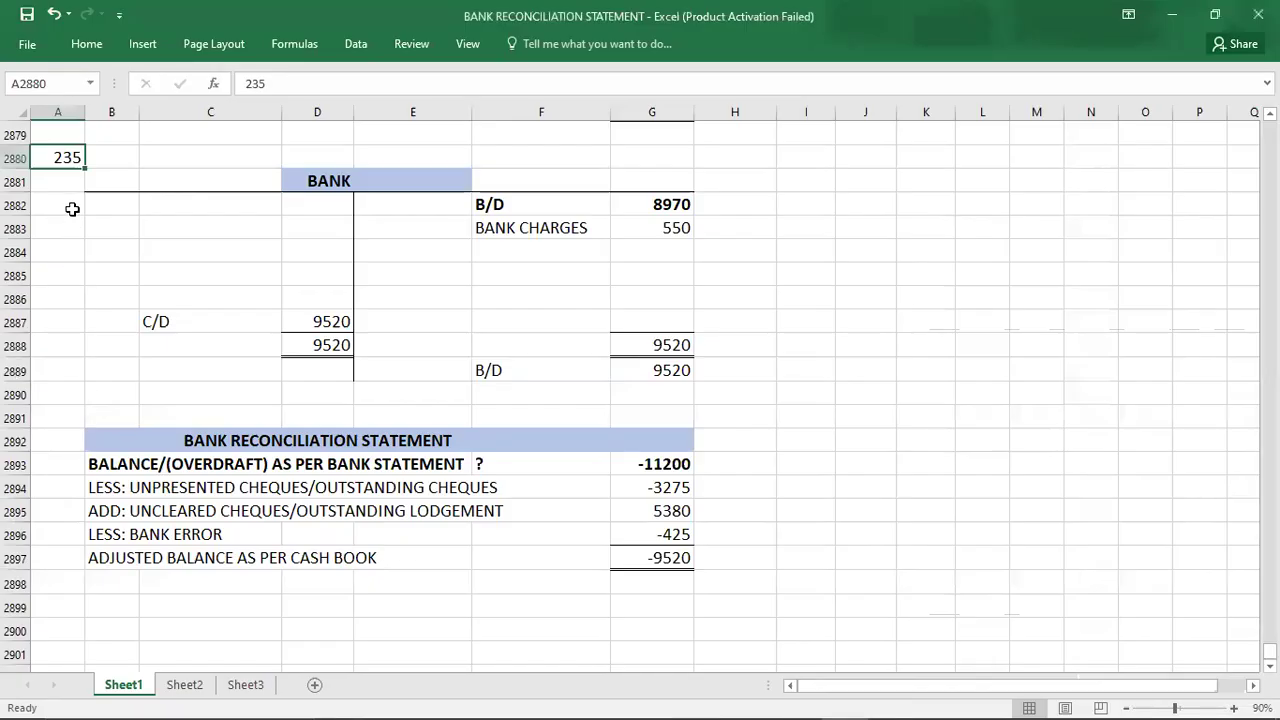
click(65, 183)
text(B)
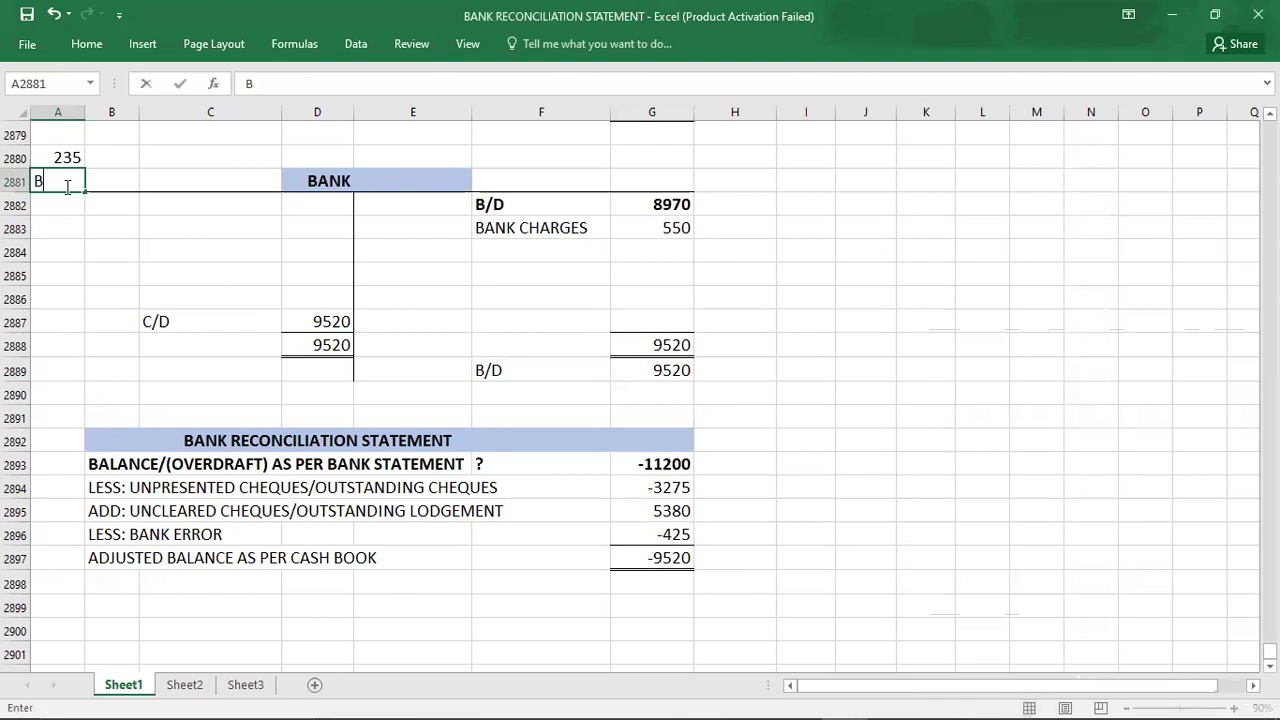
key(Return)
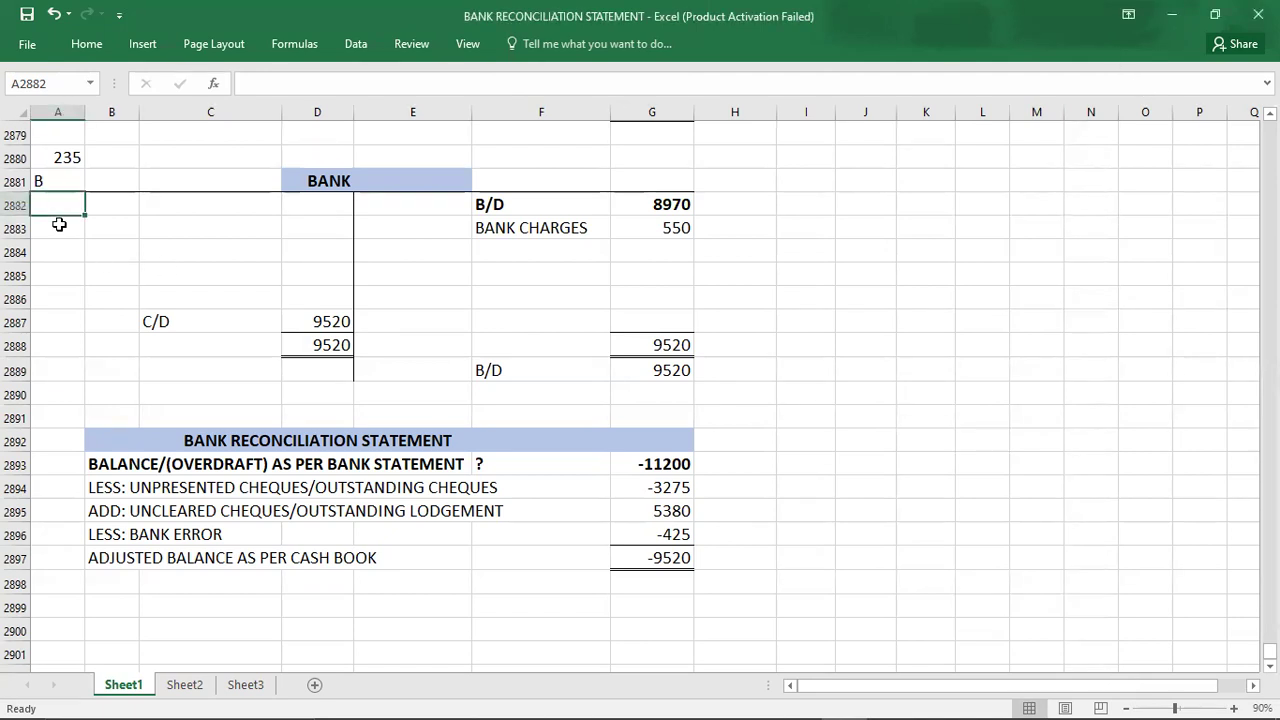
Switch to the exam kit PDF and read question 236, including its bank statement balance, adjustments and answer options.
key(alt+Tab)
scroll(58, 222, down, 4)
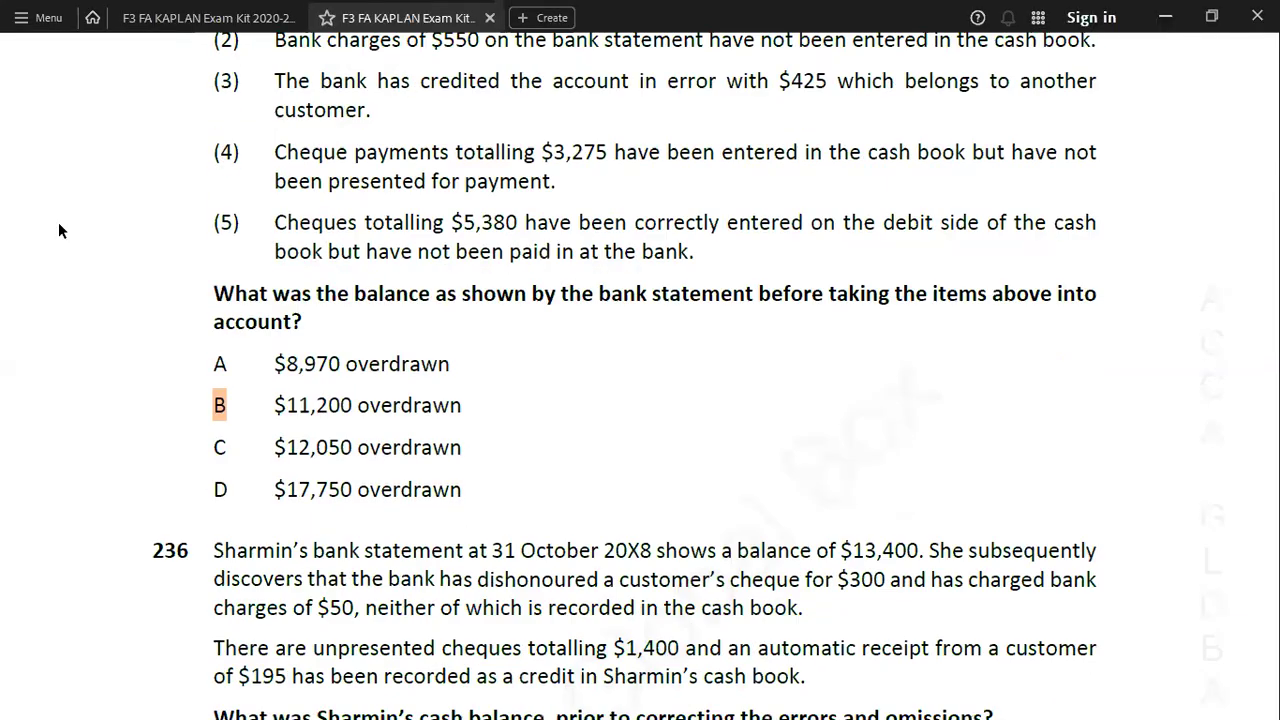
key(alt+Tab)
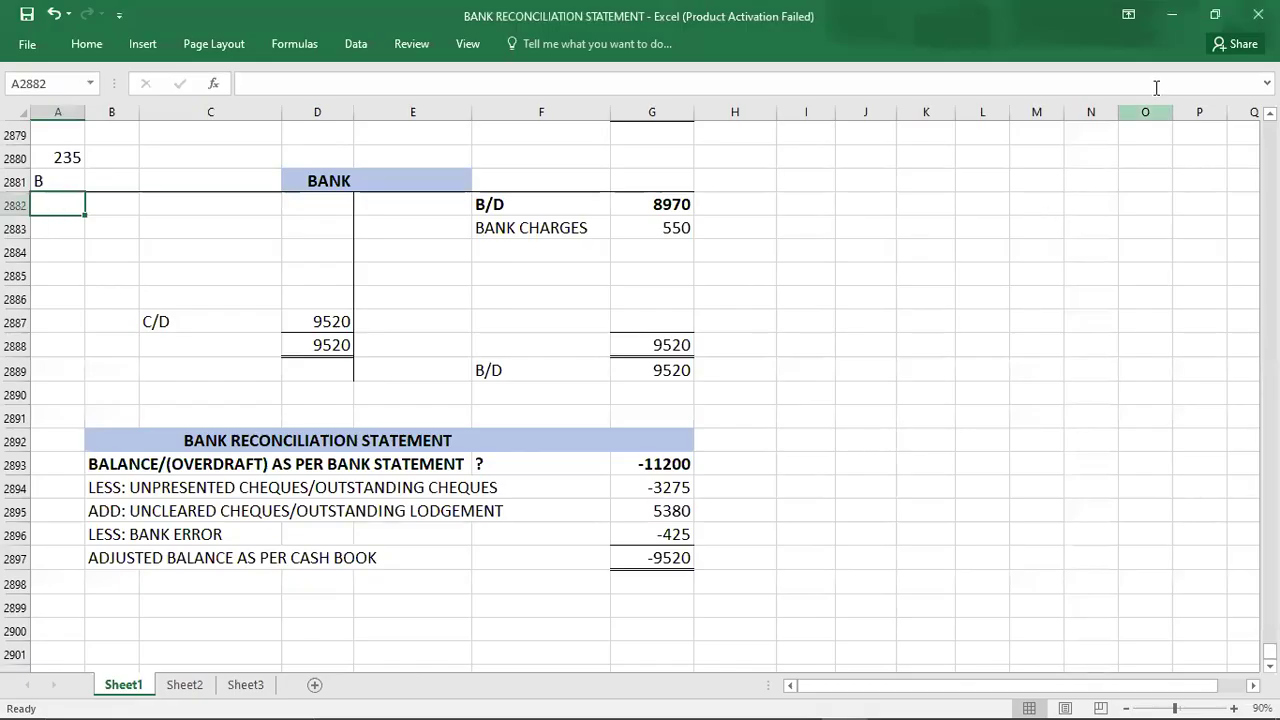
key(alt+Tab)
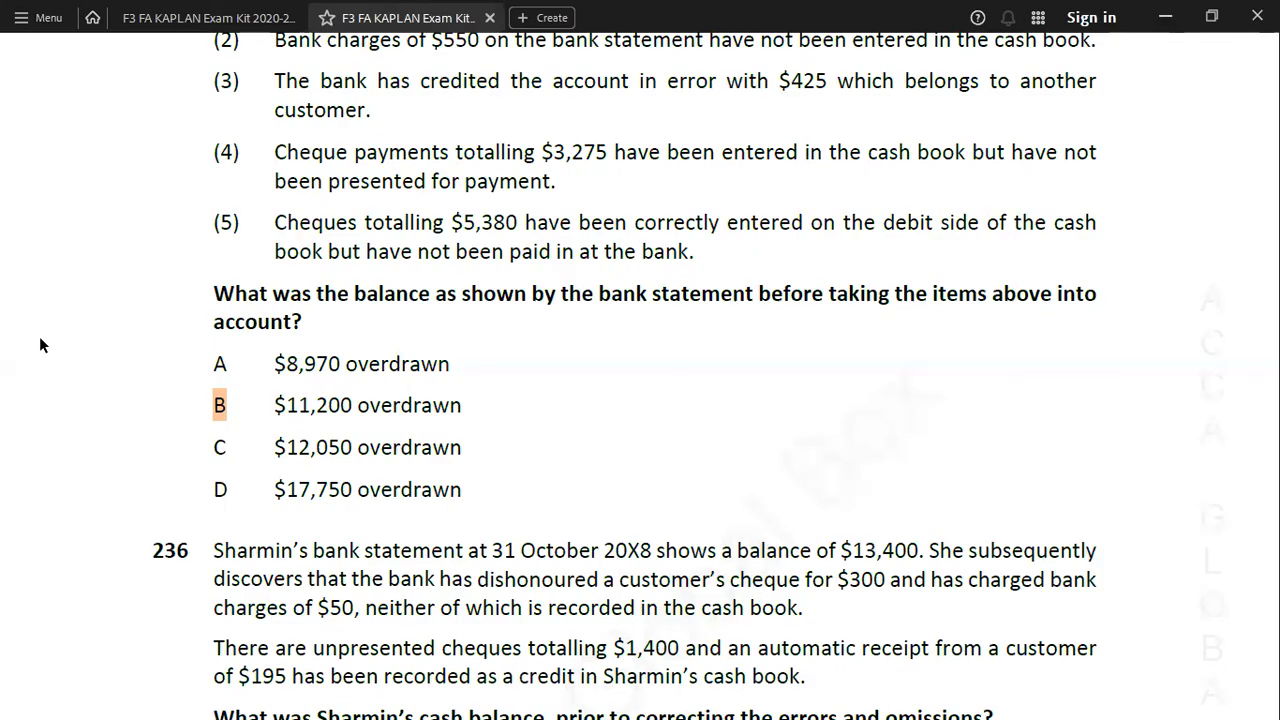
scroll(40, 338, down, 5)
scroll(40, 345, down, 4)
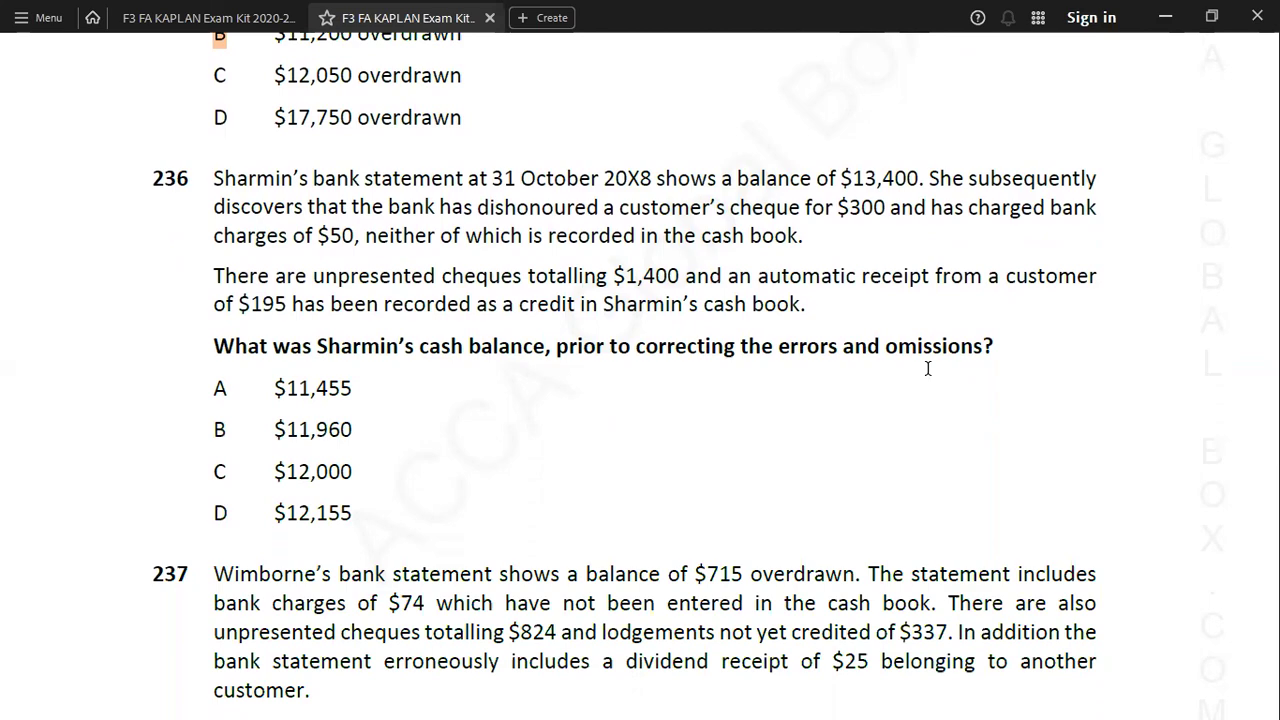
In the Excel workbook, copy question 235's bank account and reconciliation statement, B2881:G2897, and paste it at B2899.
key(alt+Tab)
key(Up)
key(Right)
key(shift+Down)
key(shift+Right)
key(shift+Right)
key(shift+Right)
key(shift+Right)
key(shift+Right)
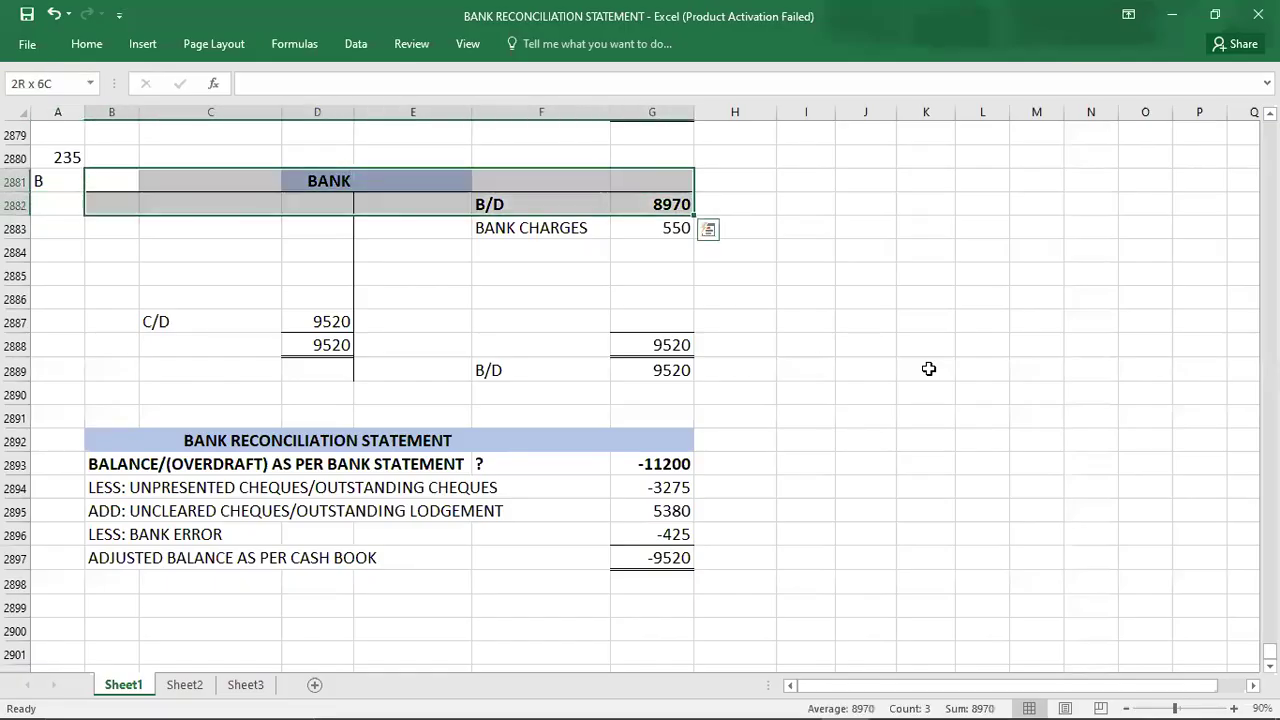
key(shift+Down)
key(shift+Down)
key(shift+Down)
key(shift+Down)
key(shift+Down)
key(shift+Down)
key(shift+Down)
key(shift+Down)
key(shift+Down)
key(shift+Down)
key(shift+Down)
key(shift+Down)
key(shift+Down)
key(shift+Down)
key(shift+Down)
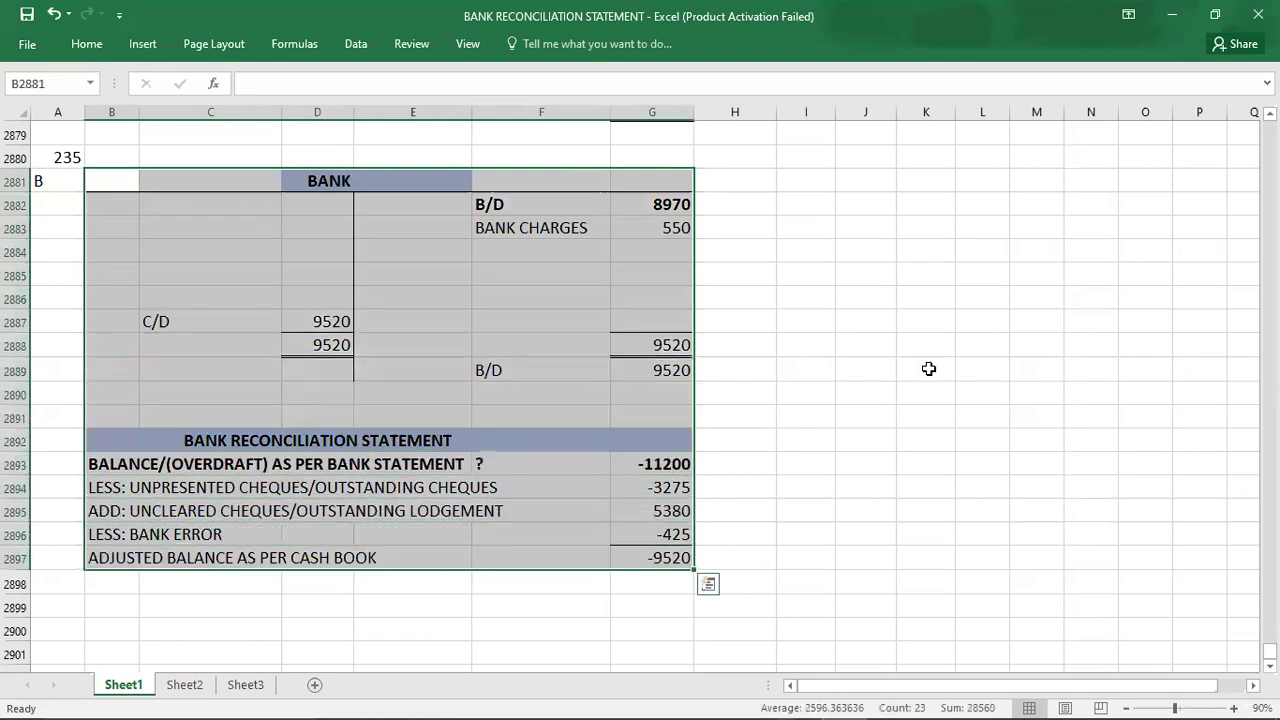
key(ctrl+c)
key(Down)
key(Down)
key(Down)
key(Down)
key(Down)
key(Down)
key(Down)
key(Down)
key(Down)
key(Down)
key(Down)
key(Down)
key(Down)
key(Down)
key(Down)
key(Down)
key(Down)
key(Down)
key(Down)
key(Down)
key(Down)
key(Down)
key(Down)
key(Down)
key(Down)
key(Down)
key(Down)
key(Down)
key(Up)
key(Up)
key(Up)
key(Up)
key(Up)
key(Up)
key(Up)
key(Up)
key(Up)
key(Up)
key(Up)
key(Up)
key(Up)
key(Up)
key(Up)
key(Up)
key(Up)
key(Up)
key(Up)
key(Up)
key(ctrl+v)
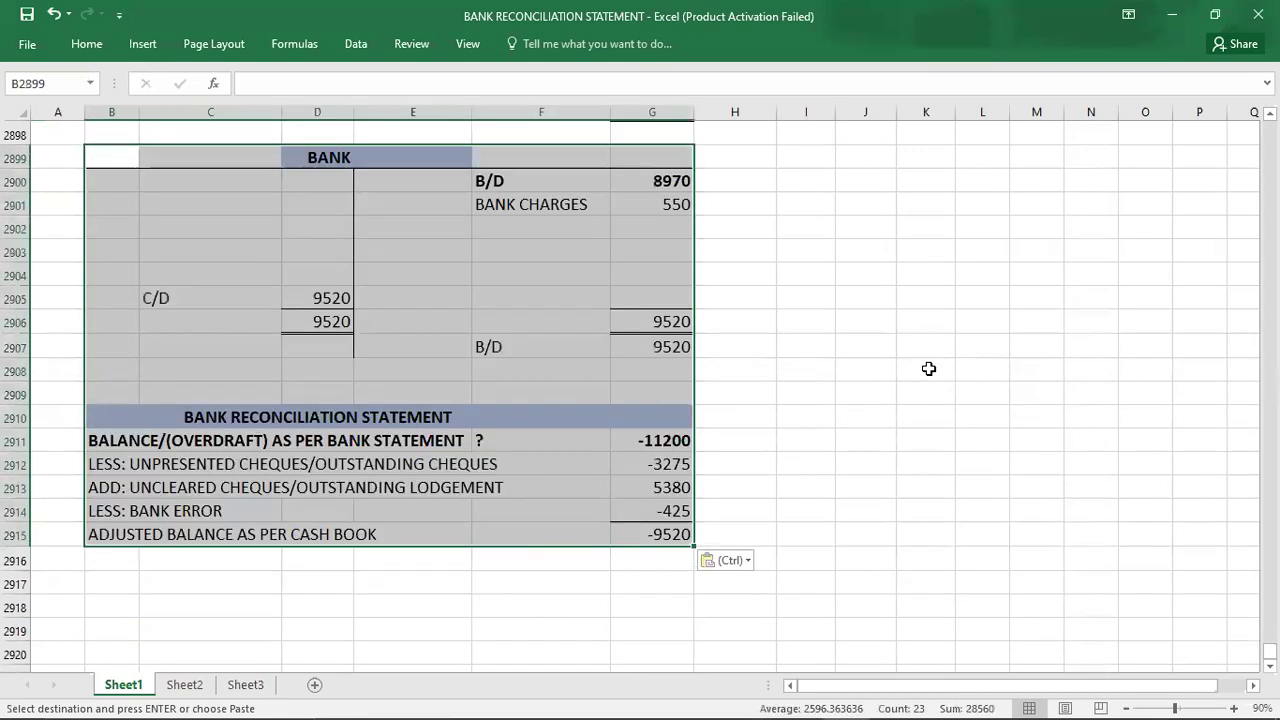
Label the pasted template with question number 236 in A2899.
key(Left)
text(236)
key(Return)
Clear the old entries from question 236's bank account in B2900:G2907, keeping the account's layout lines.
key(Right)
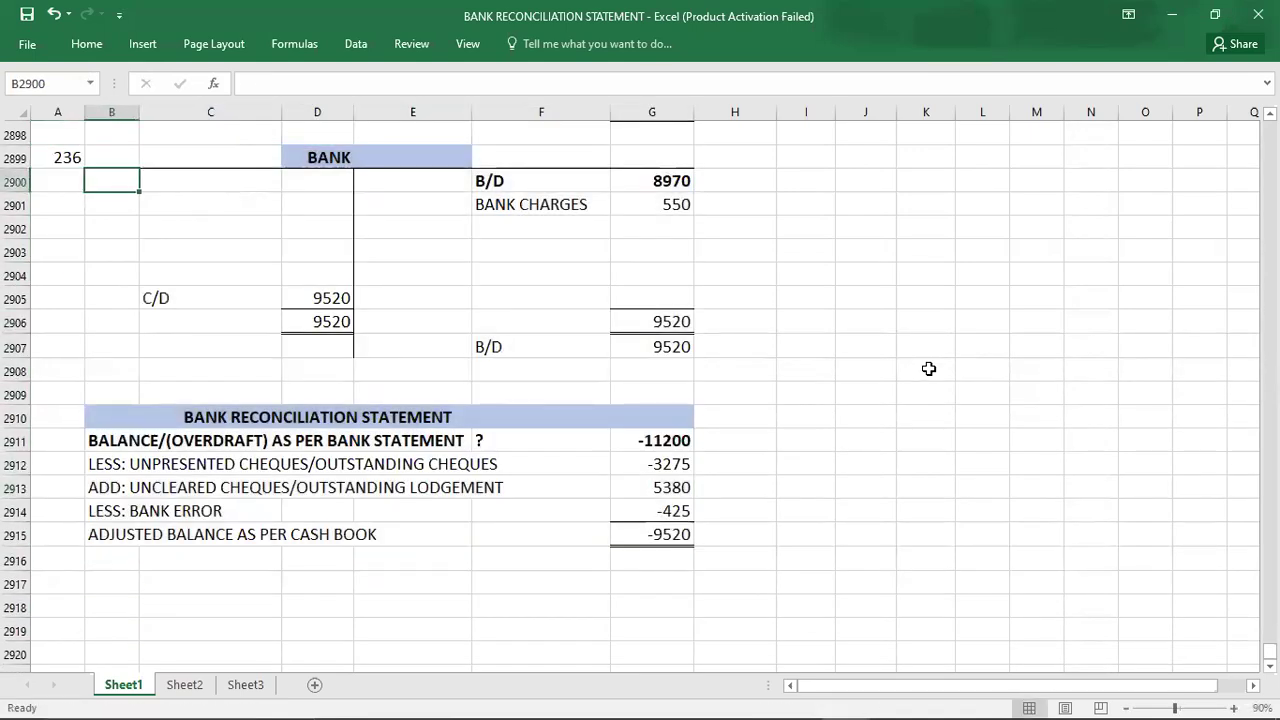
key(shift+Right)
key(shift+Right)
key(shift+Right)
key(shift+Right)
key(shift+Right)
key(shift+Down)
key(shift+Down)
key(shift+Down)
key(shift+Down)
key(shift+Down)
key(shift+Down)
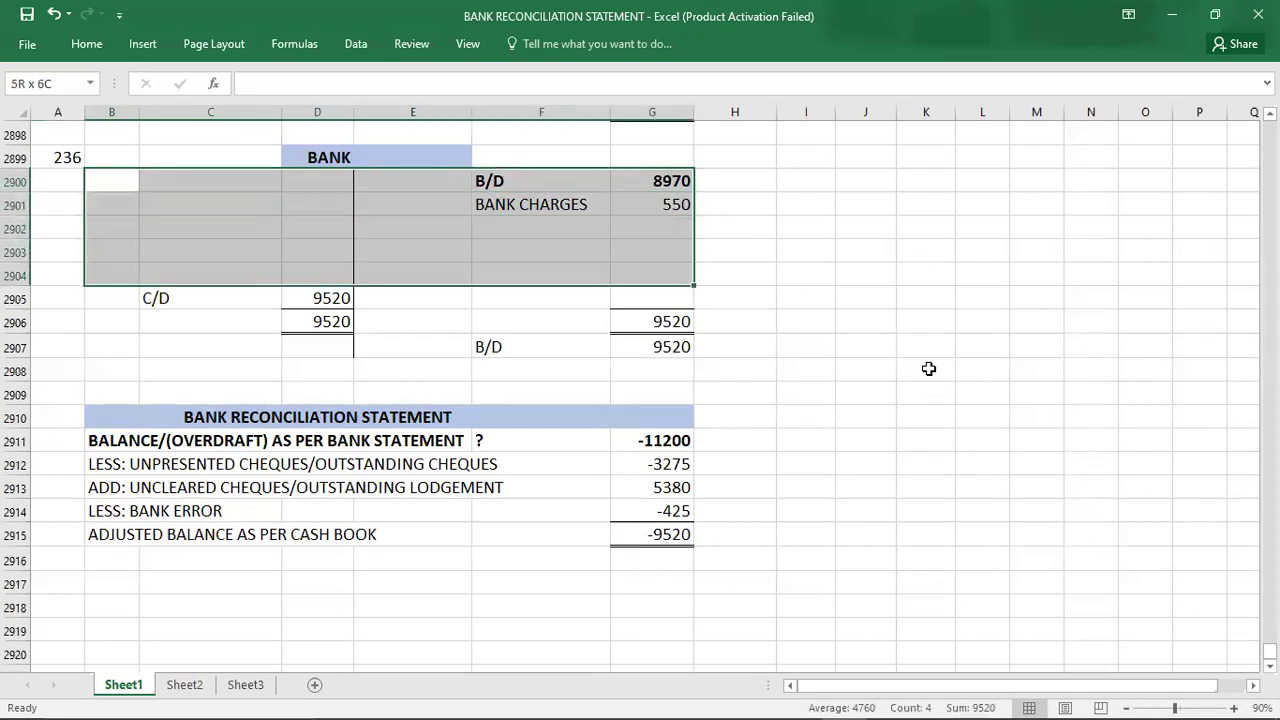
key(shift+Down)
key(Delete)
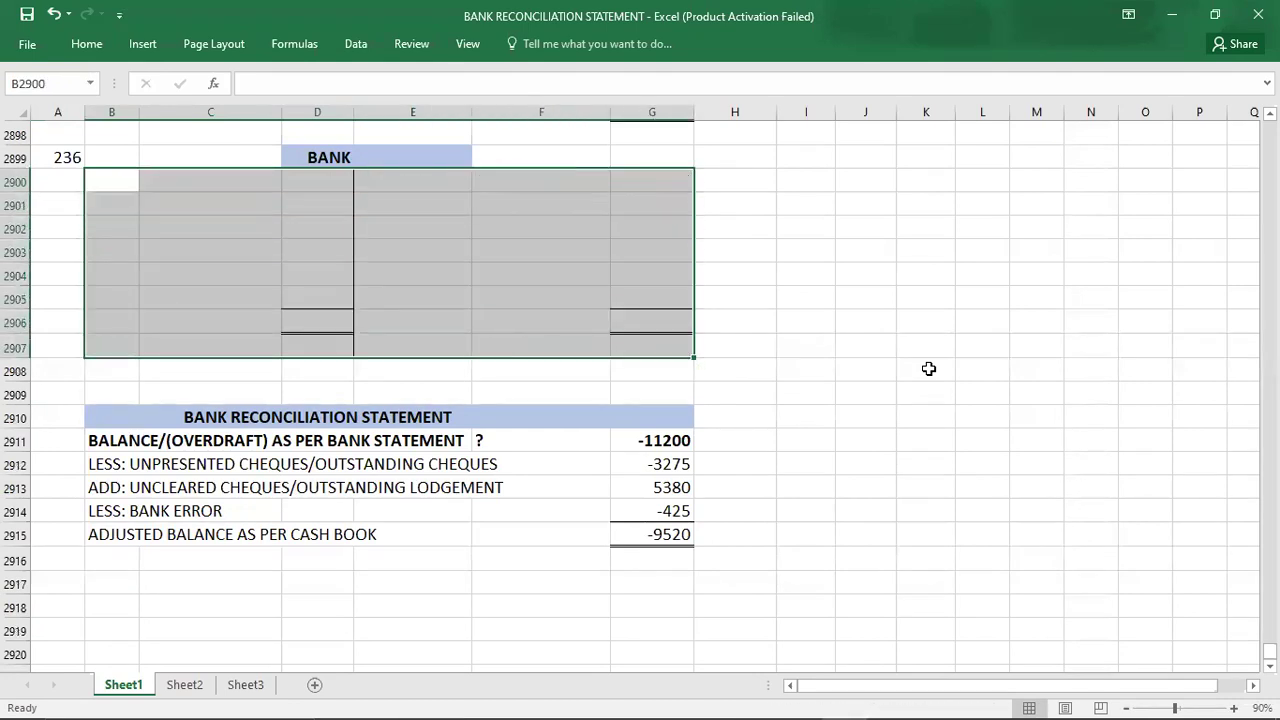
Clear the old amounts from question 236's reconciliation statement by emptying G2901:G2917.
key(Right)
key(Right)
key(Right)
key(Right)
key(Right)
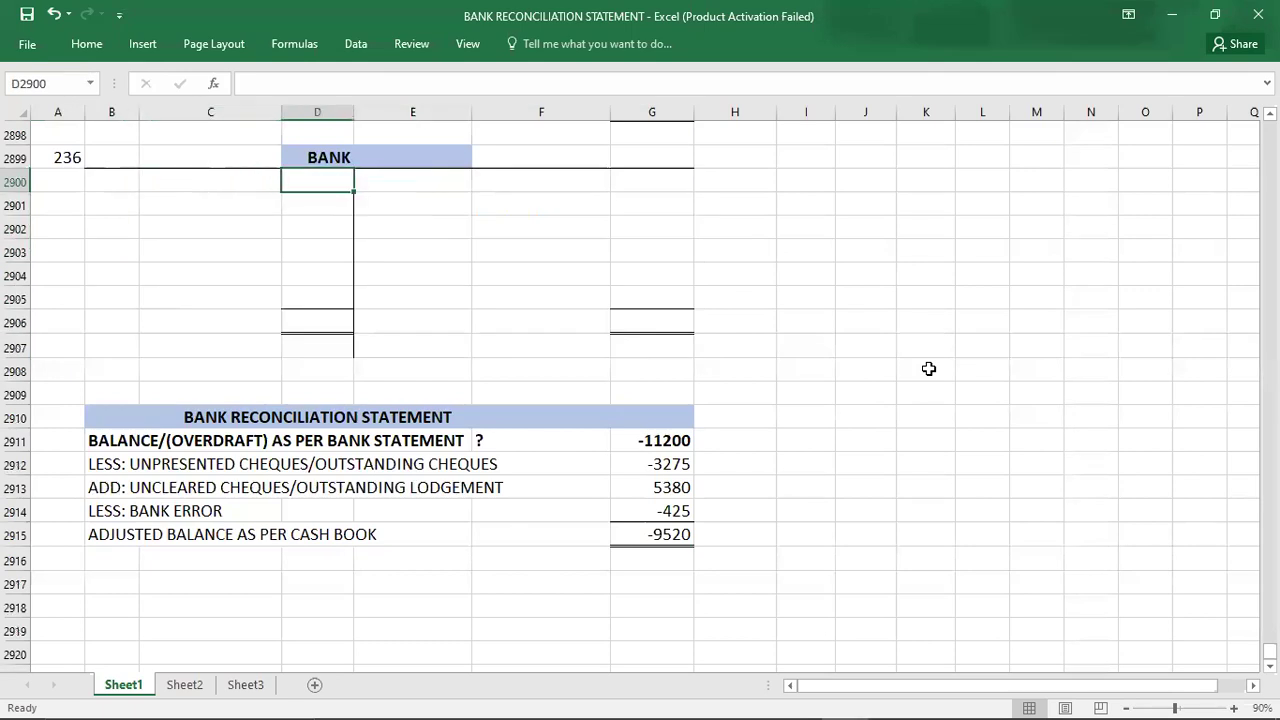
key(Down)
key(shift+Down)
key(shift+Down)
key(shift+Down)
key(shift+Down)
key(shift+Down)
key(shift+Down)
key(shift+Down)
key(shift+Down)
key(shift+Down)
key(shift+Down)
key(shift+Down)
key(shift+Down)
key(shift+Down)
key(shift+Down)
key(shift+Down)
key(shift+Down)
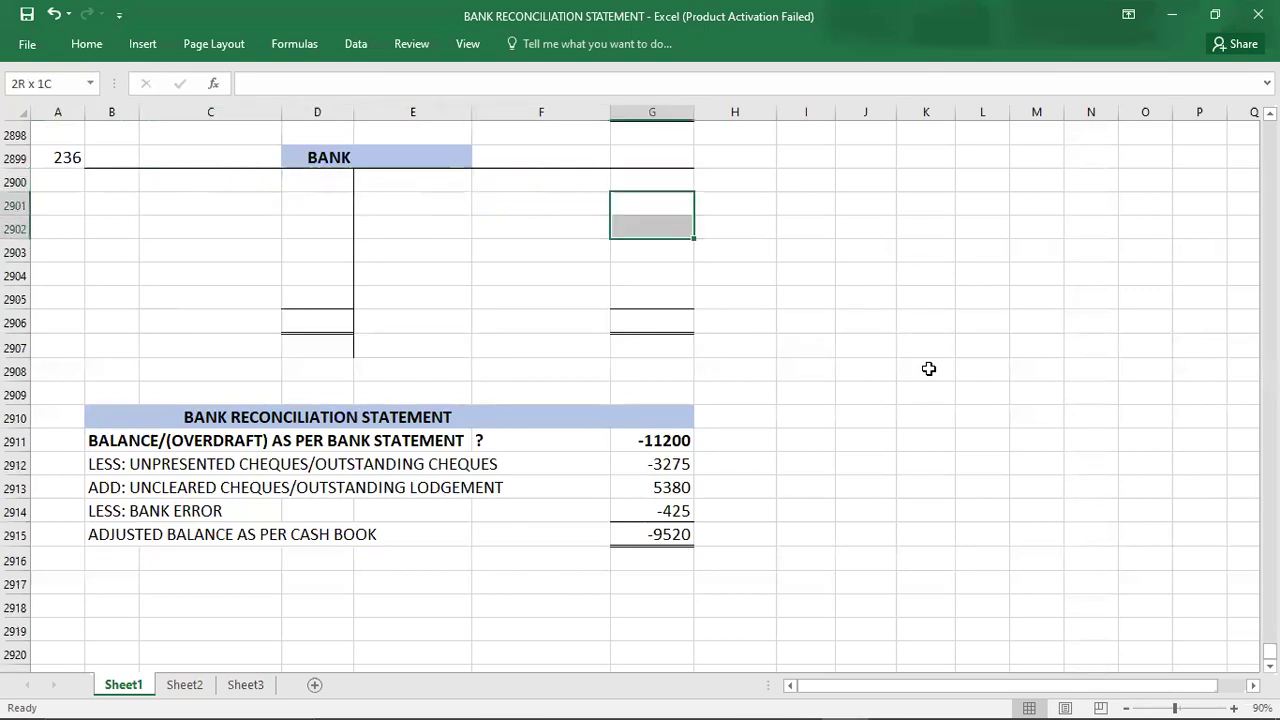
key(Delete)
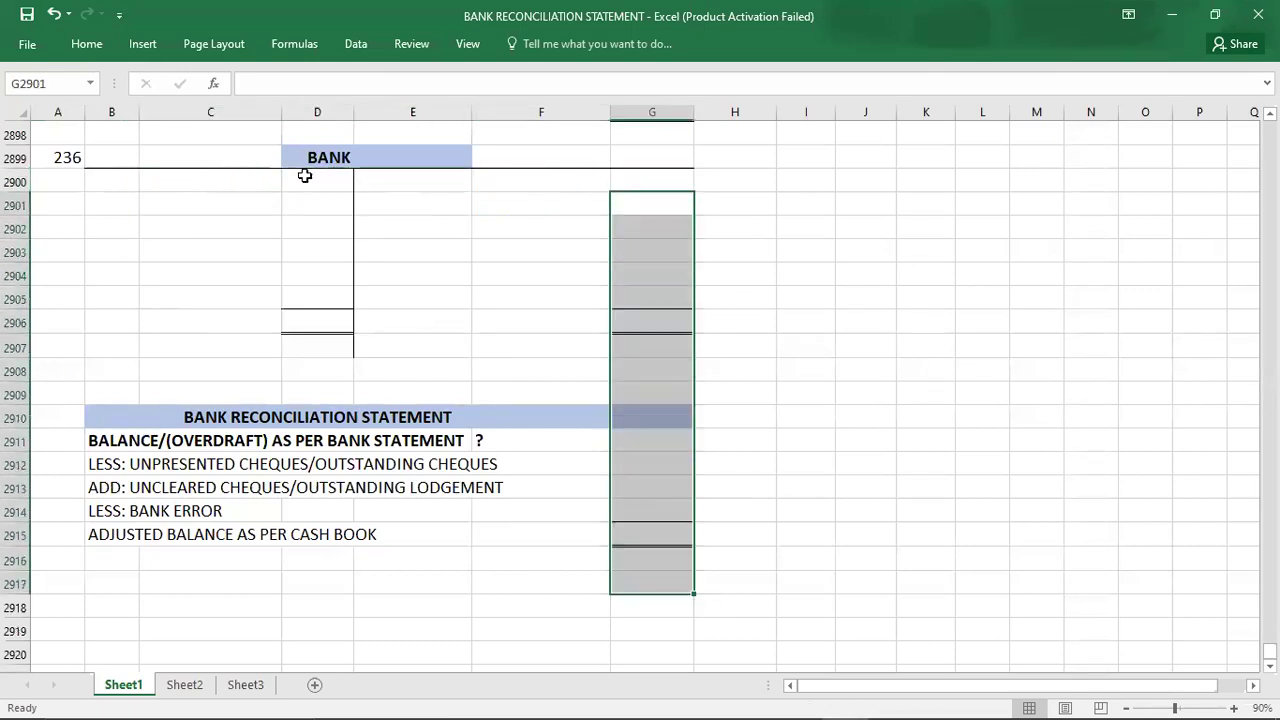
Enter an unknown opening balance on the debit side of question 236's bank account: B/D in C2900 and ? in D2900.
click(198, 179)
double_click(198, 179)
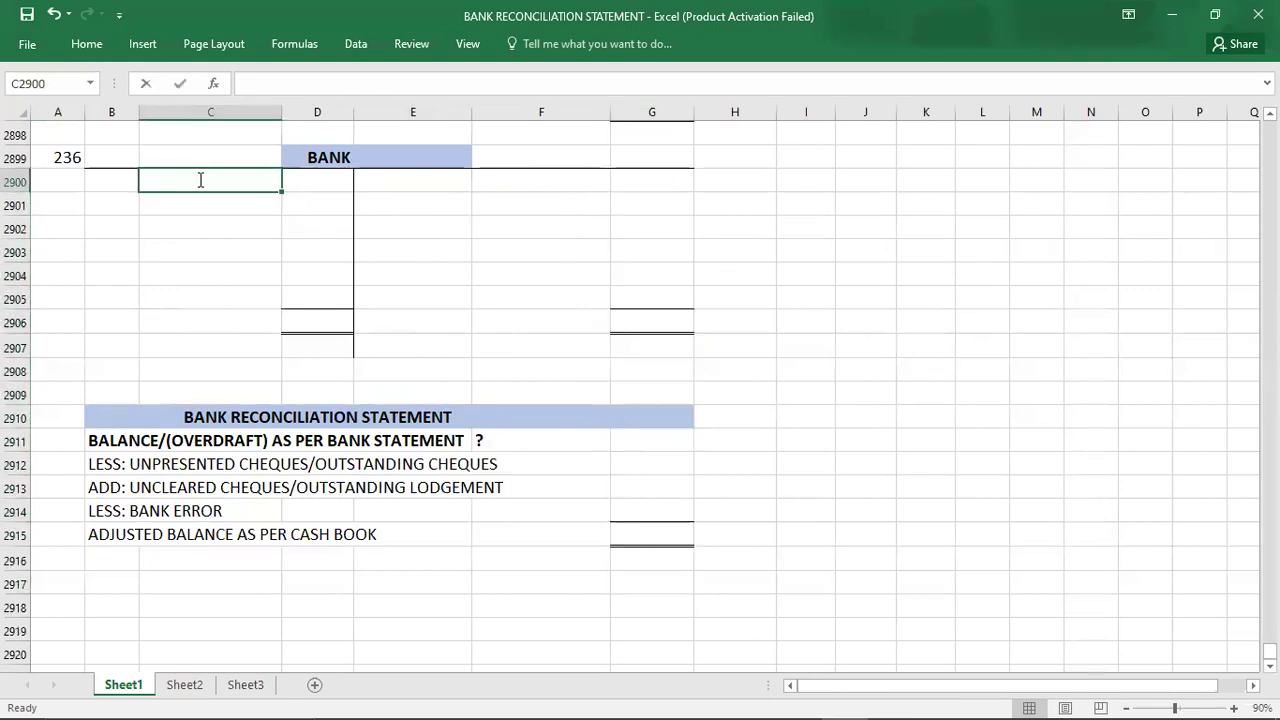
text(B/D)
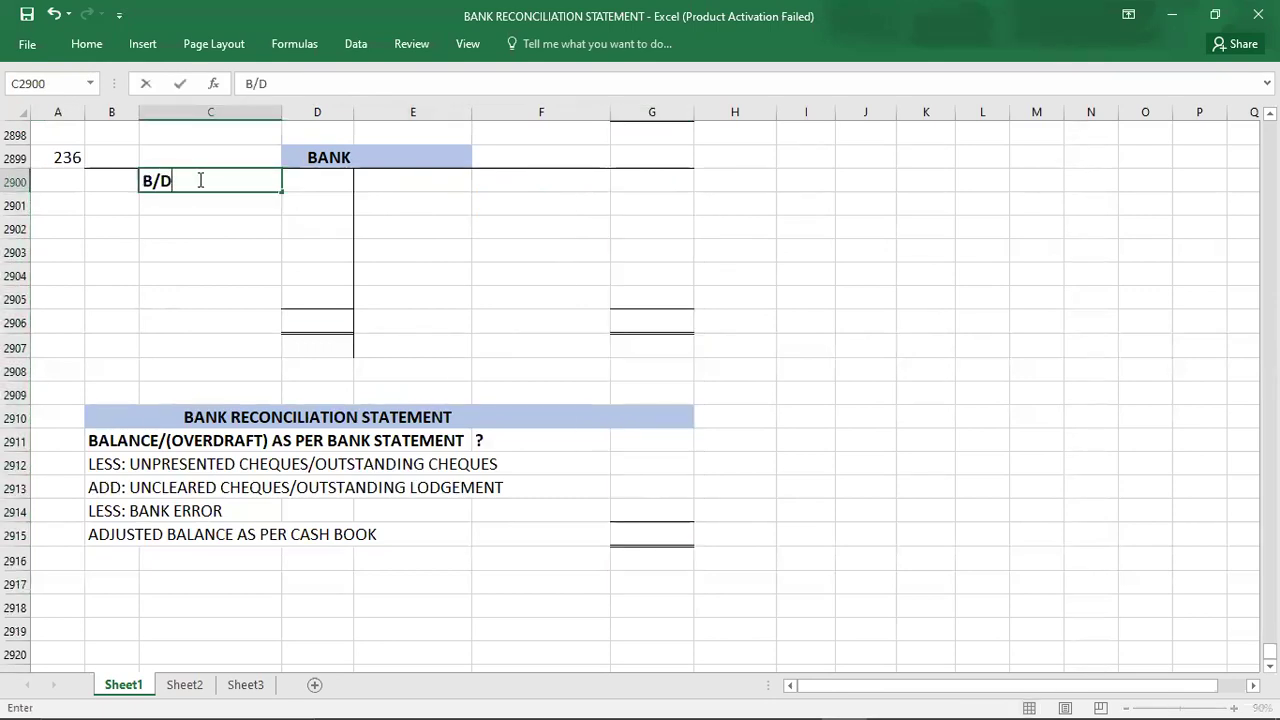
key(Tab)
text(?)
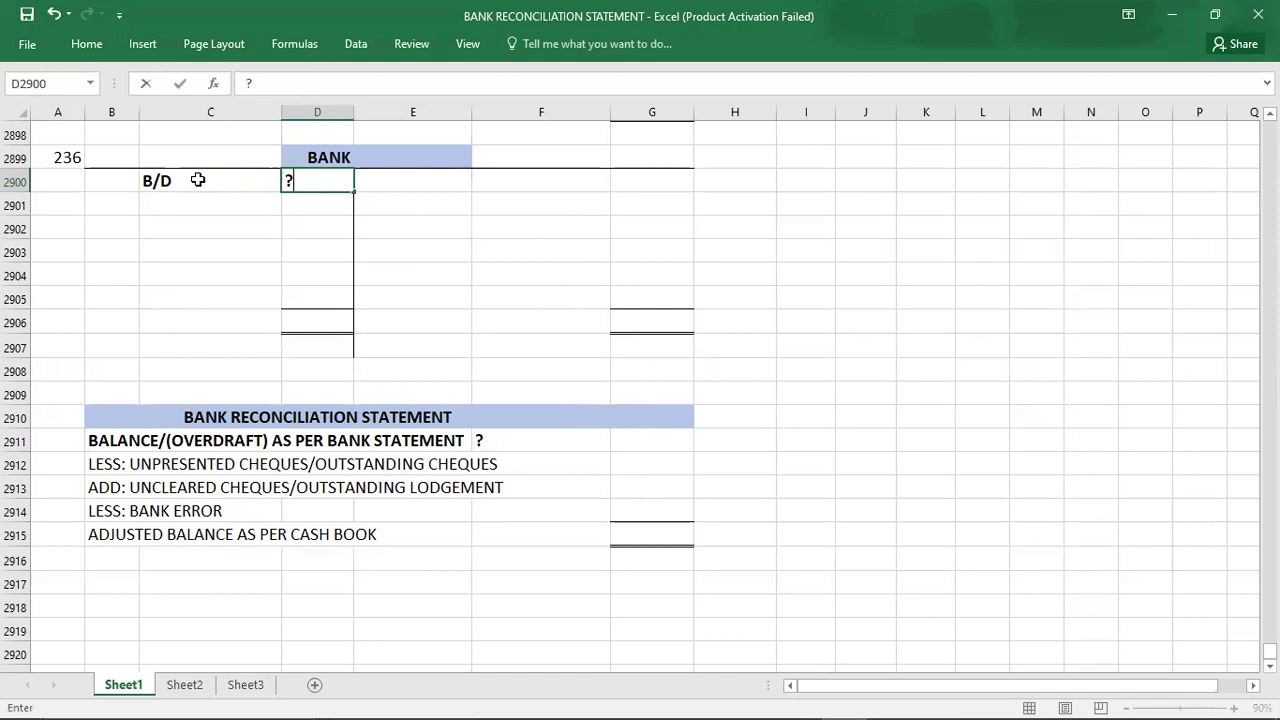
Enter an unknown opening balance on the credit side of the bank account: B/D in F2900 and ? in G2900.
key(Tab)
key(Tab)
text(B.D)
key(Tab)
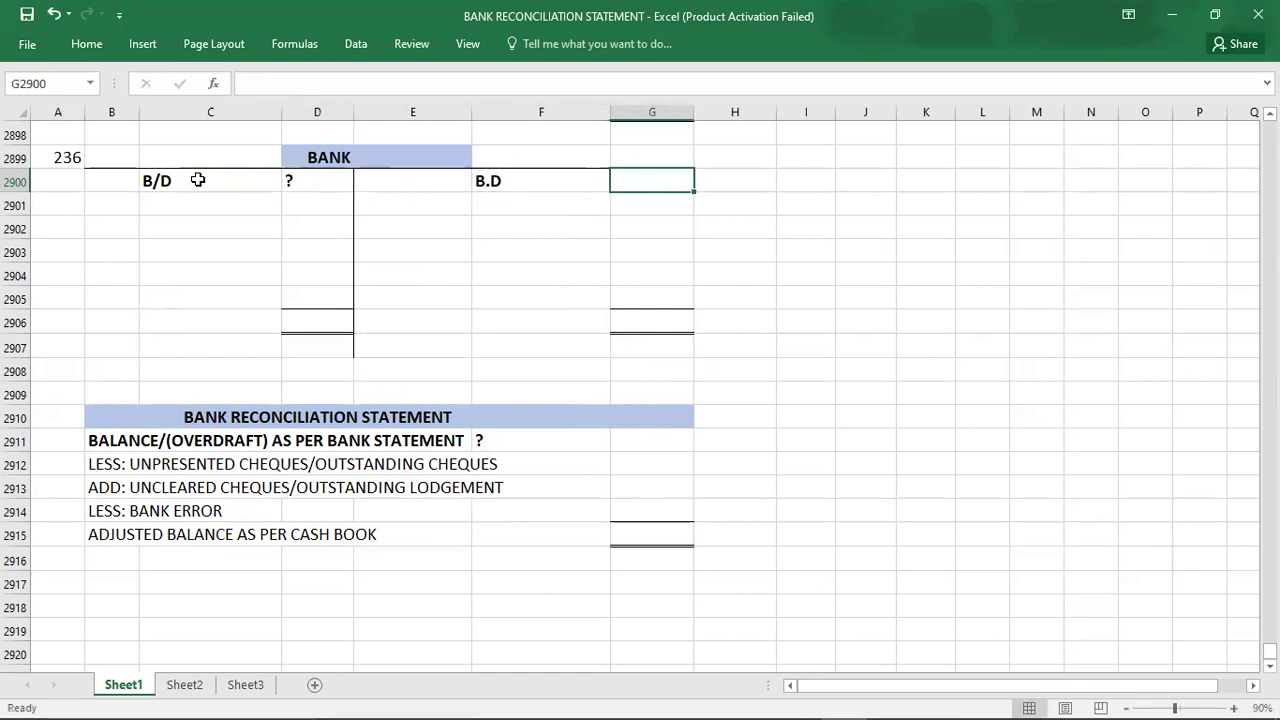
key(Left)
text(B/D)
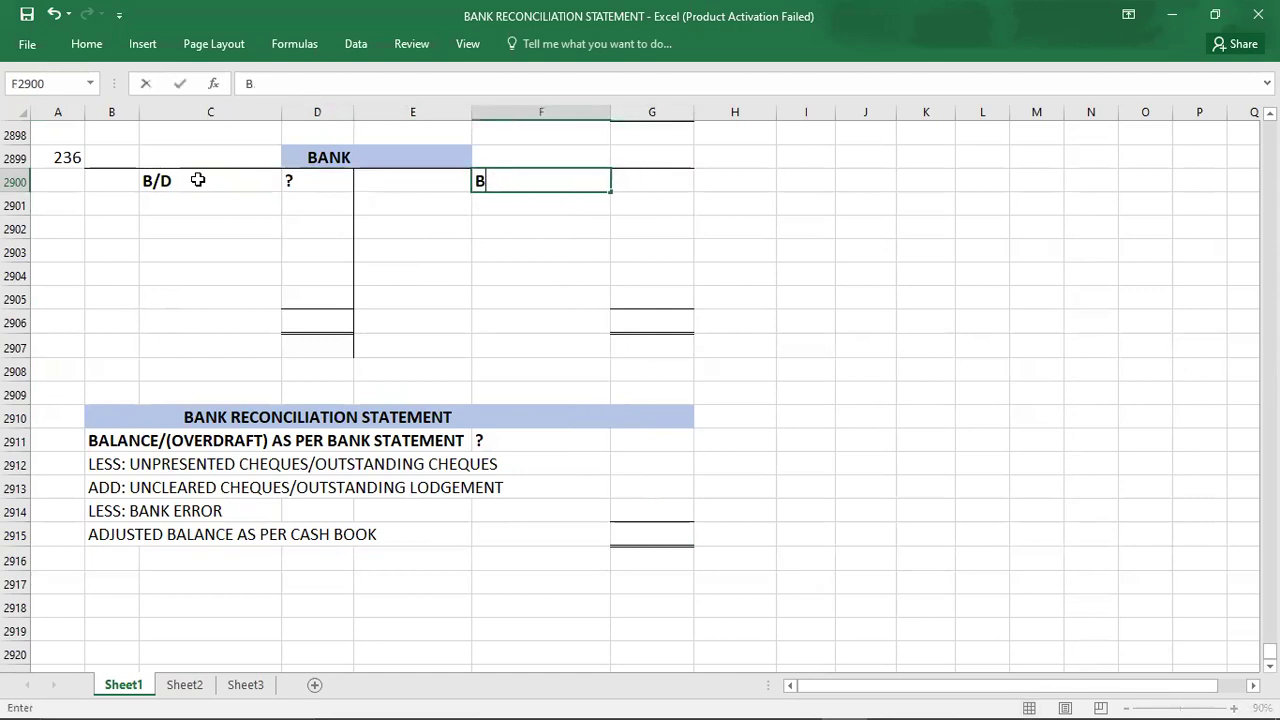
key(Tab)
text(?)
key(Return)
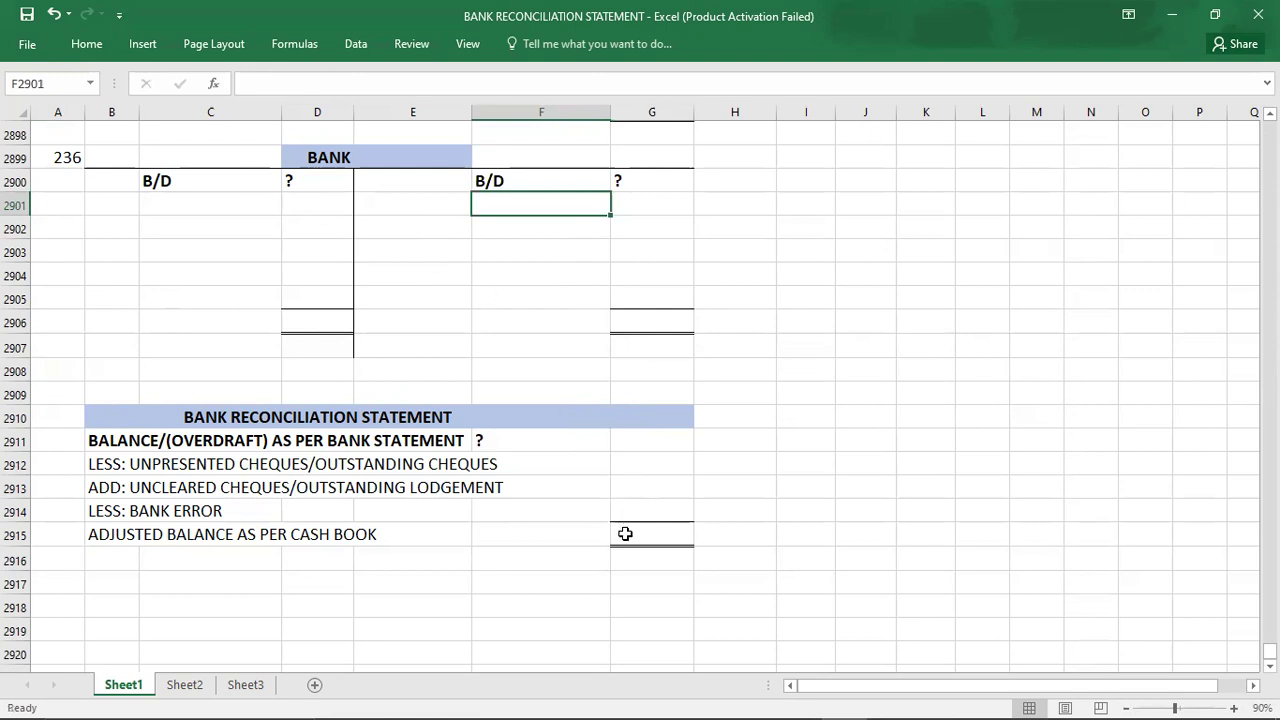
Look up question 236's bank statement balance in the exam kit PDF and enter 13400 in G2911 of the Excel reconciliation statement.
click(655, 437)
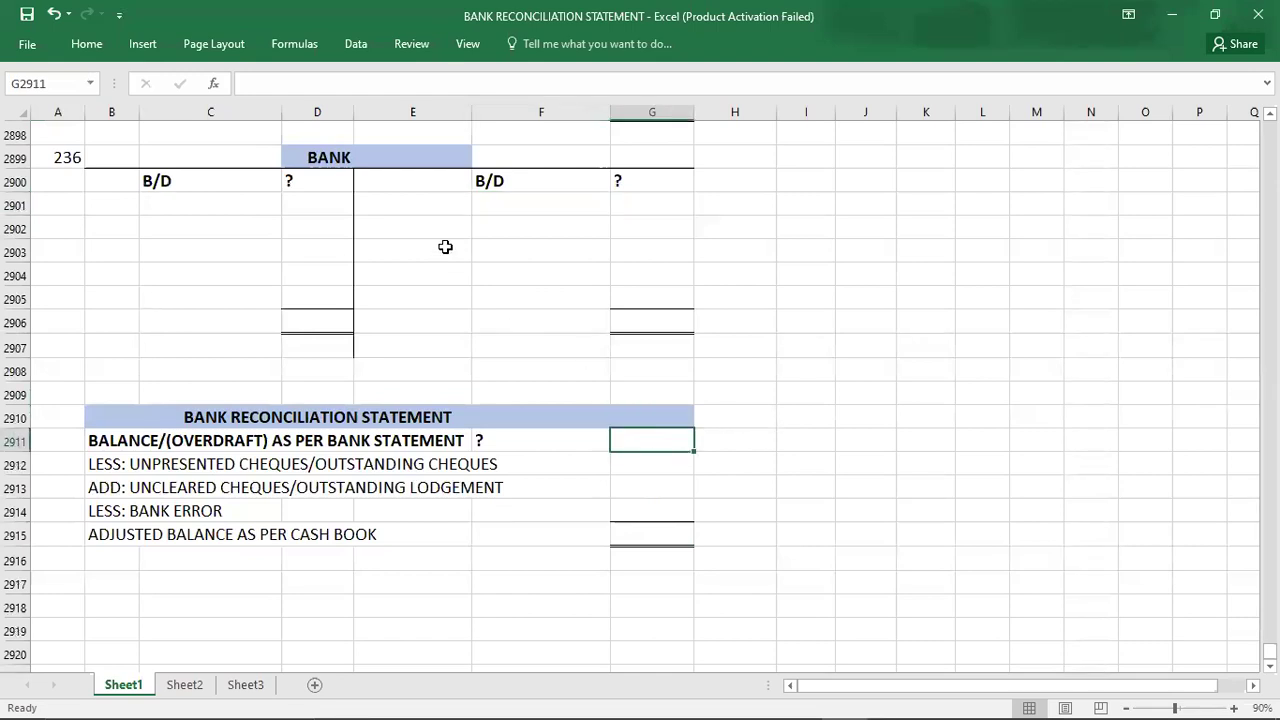
key(alt+Tab)
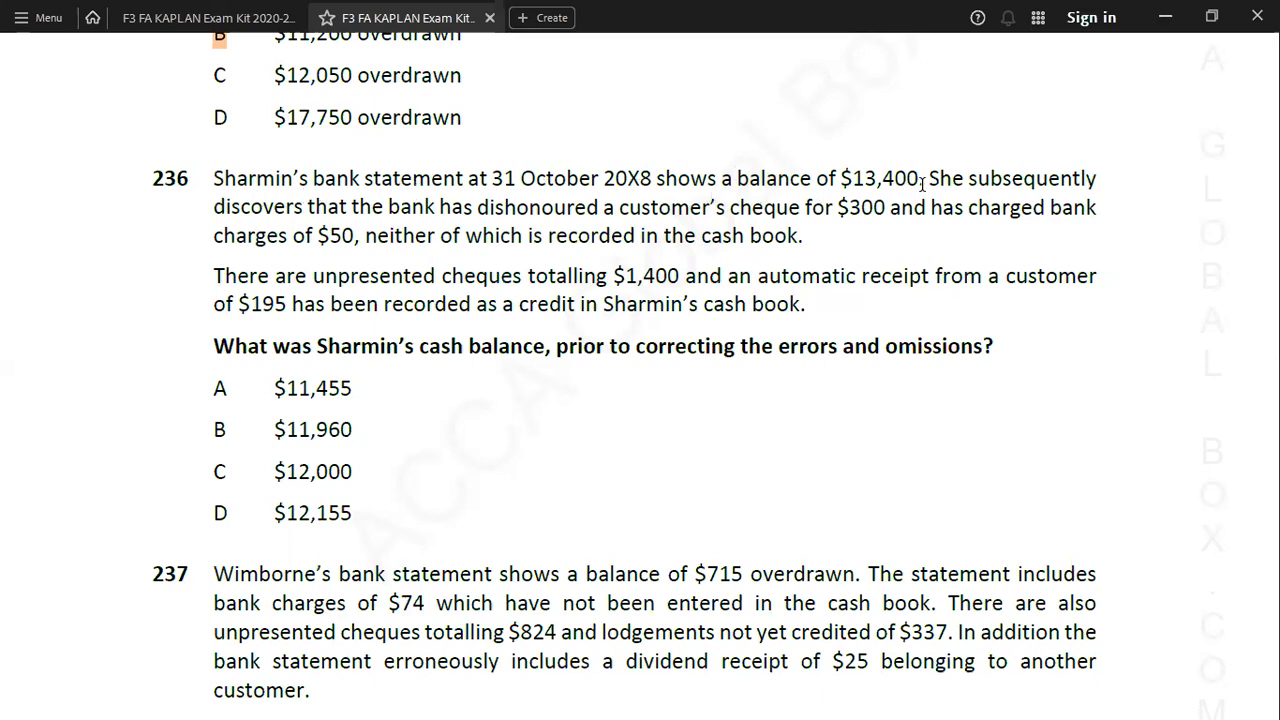
key(alt+Tab)
text(13400)
key(Return)
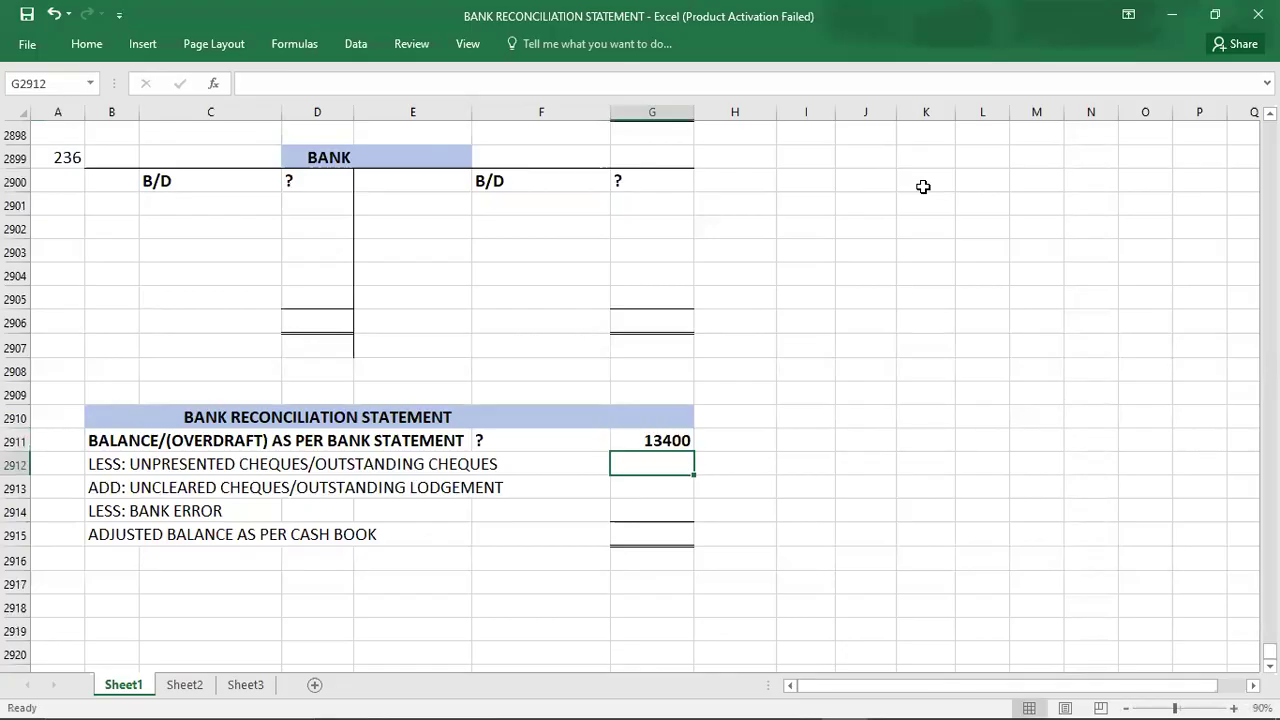
Check question 236 in the exam kit PDF and credit the Excel bank account with DISHONOUR CHQ. in F2901 and 300 in G2901.
key(alt+Tab)
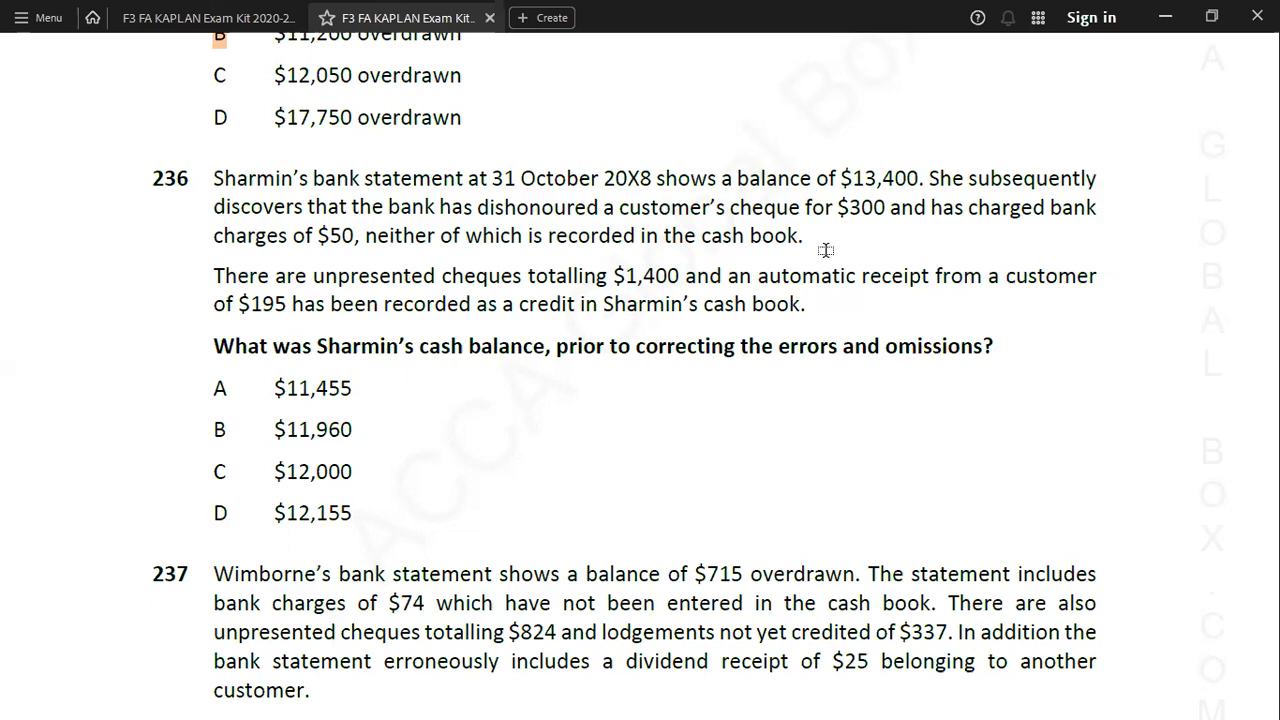
key(alt+Tab)
key(Up)
key(Up)
key(Up)
key(Up)
key(Up)
key(Up)
key(Up)
key(Up)
key(Up)
key(Up)
text(300)
key(Left)
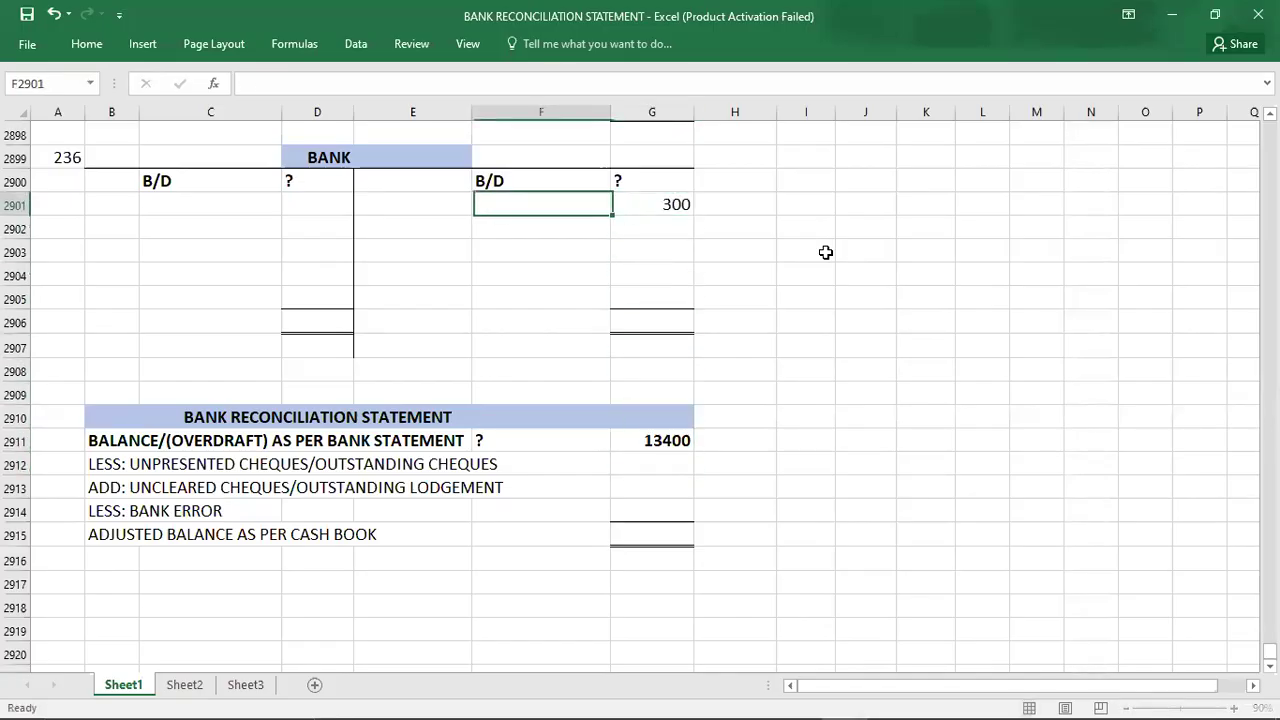
text(DISHOB)
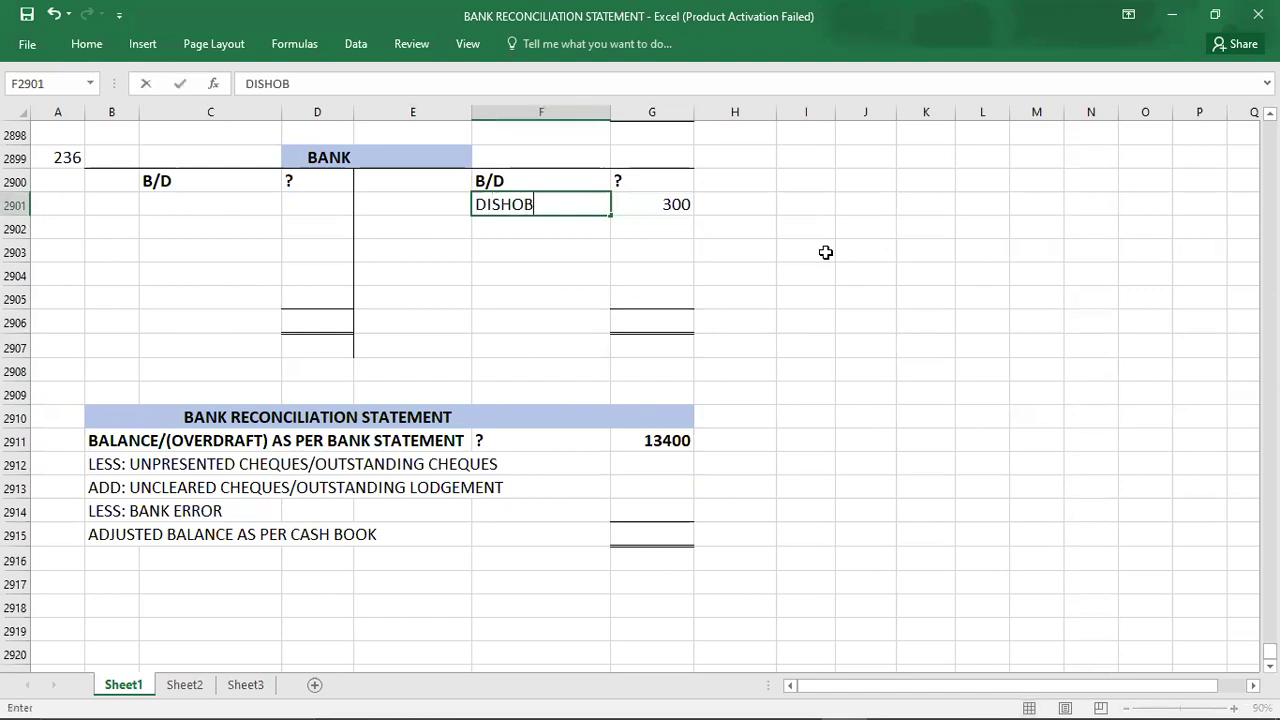
key(BackSpace)
text(NOUR CHQ.)
key(Return)
Record BANK CHARGES in F2902 and 50 in G2902, checking the amount in the exam kit PDF.
text(BAN)
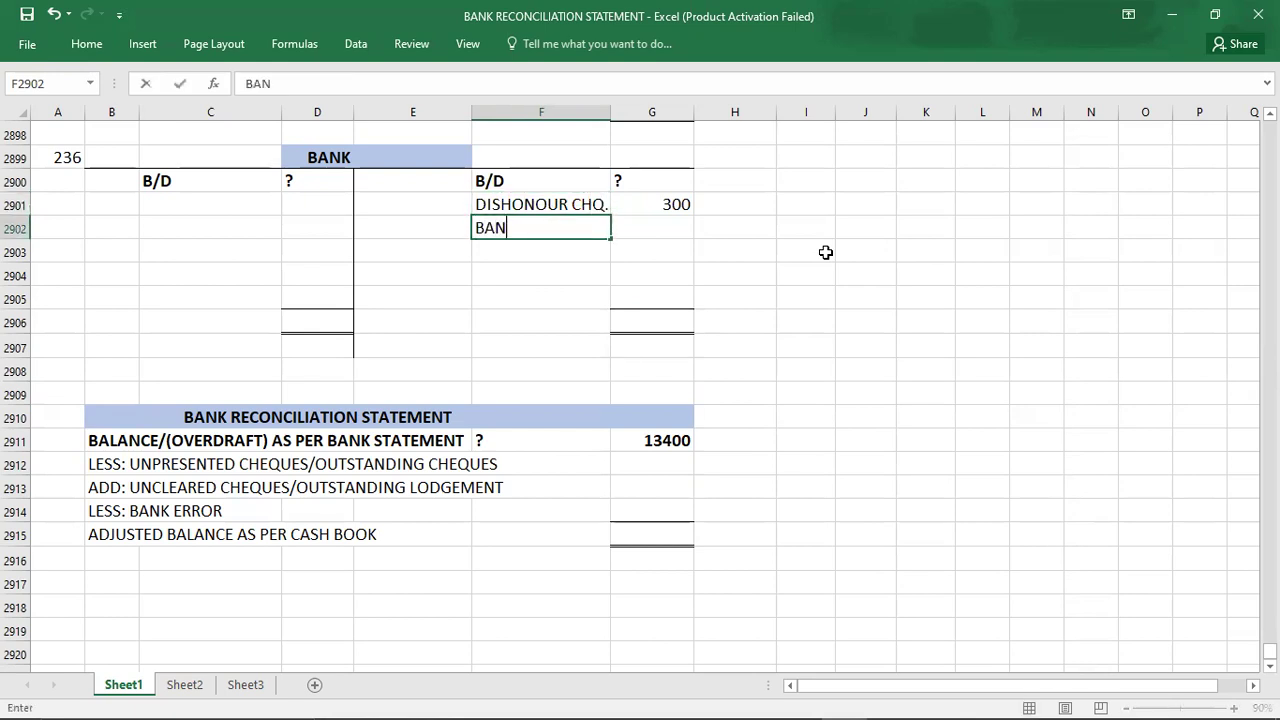
text(K CHARGES)
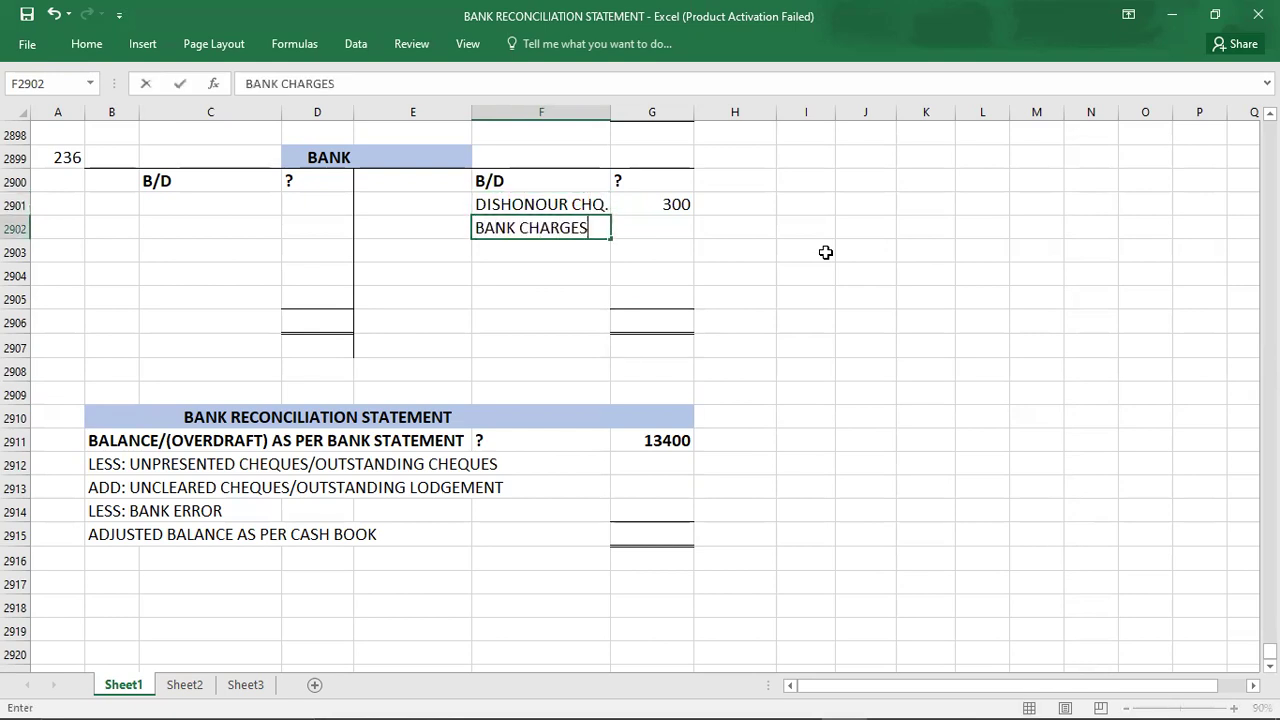
key(Tab)
key(alt+Tab)
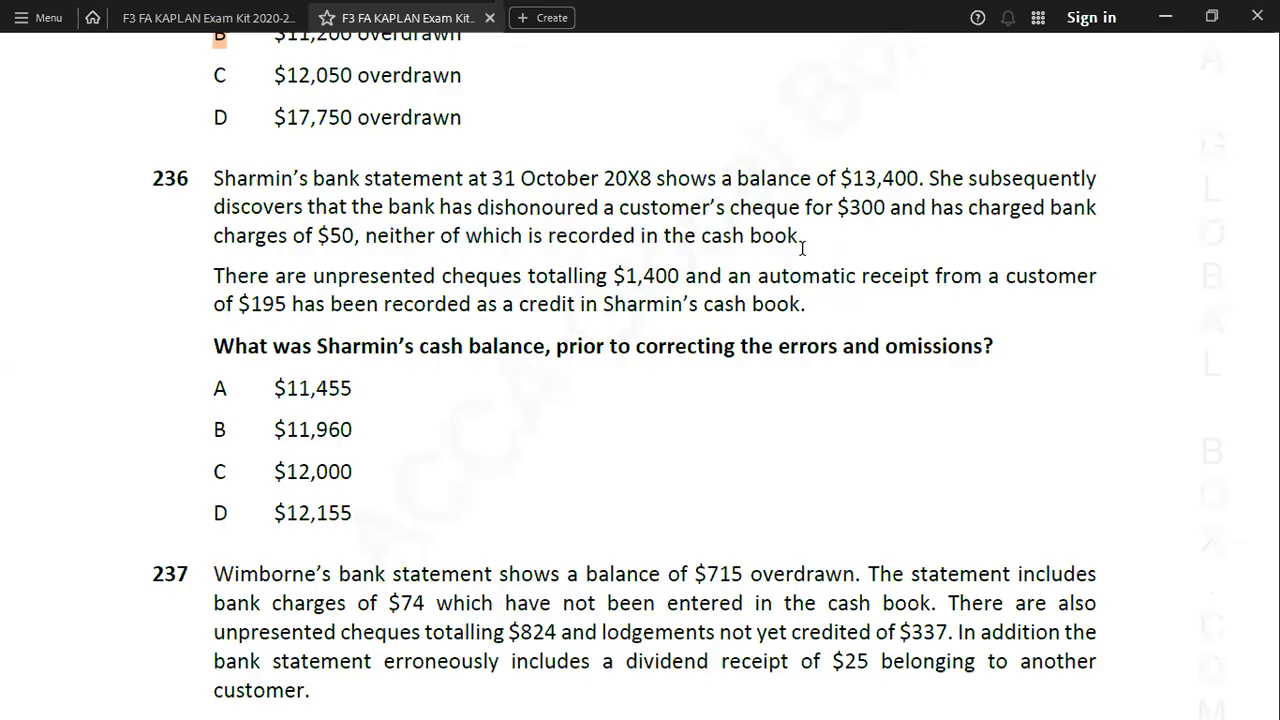
key(alt+Tab)
text(50)
key(Return)
Check the exam kit PDF for unpresented cheques and enter their deduction of -1400 in G2912 of the Excel reconciliation statement.
key(alt+Tab)
key(alt+Tab)
key(Down)
key(Down)
key(Down)
key(Down)
key(Down)
key(Down)
key(Down)
key(Down)
key(Down)
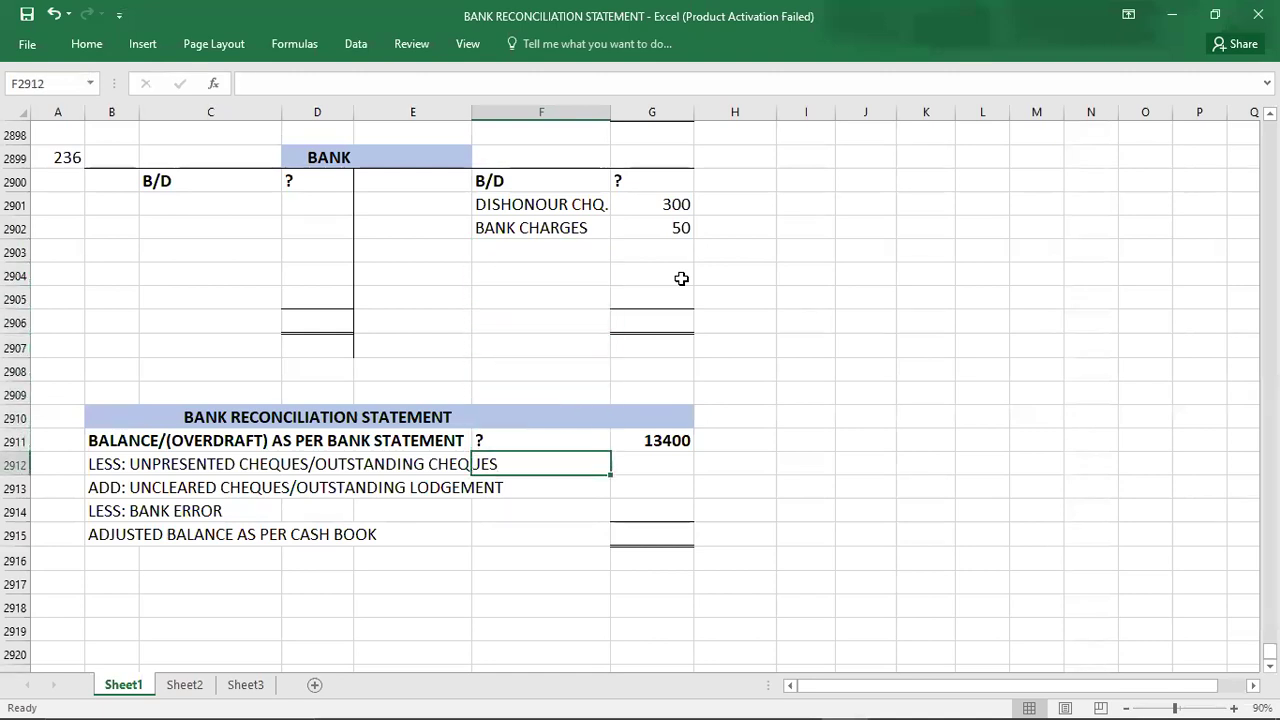
key(Right)
text(-1400)
key(Return)
Check the wrongly recorded receipt in the exam kit PDF and enter its 390 correction on the Excel bank account's debit side, in D2901.
key(alt+Tab)
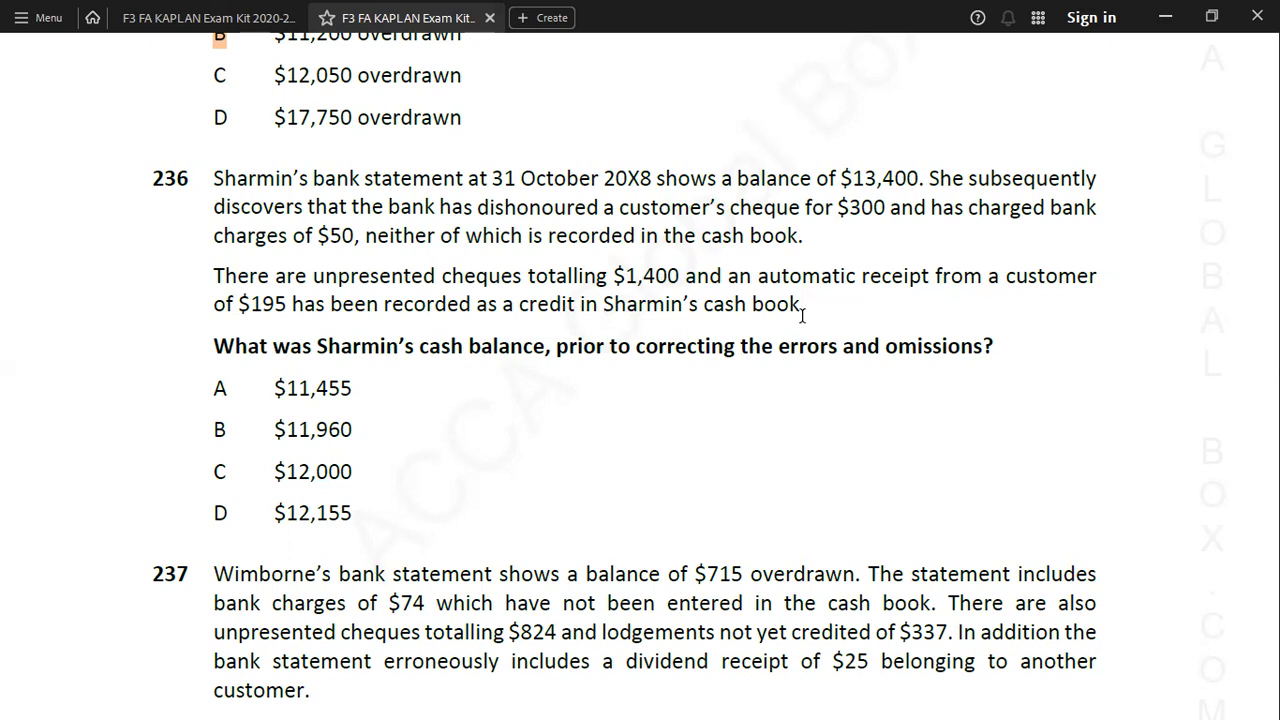
key(alt+Tab)
key(Left)
key(Left)
key(Up)
key(Up)
key(Up)
key(Up)
key(Up)
key(Up)
key(Up)
key(Up)
key(Up)
key(Up)
key(Left)
key(Up)
key(Up)
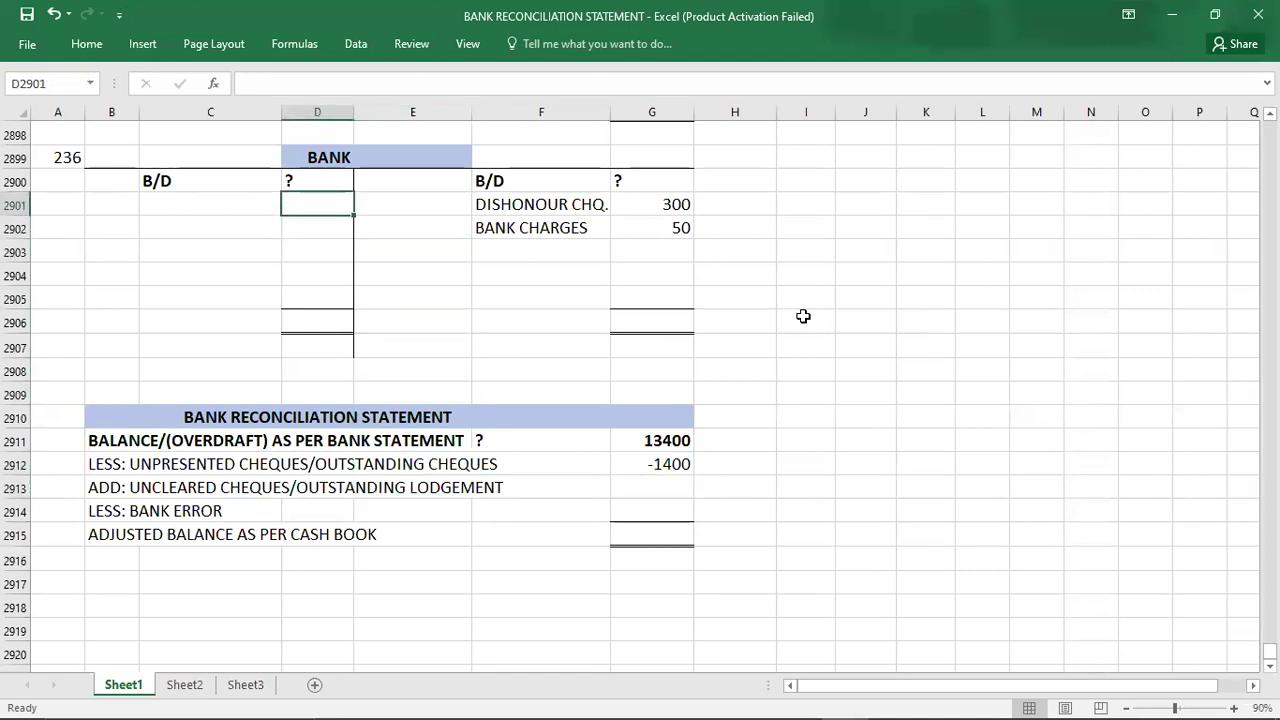
text(390)
key(Return)
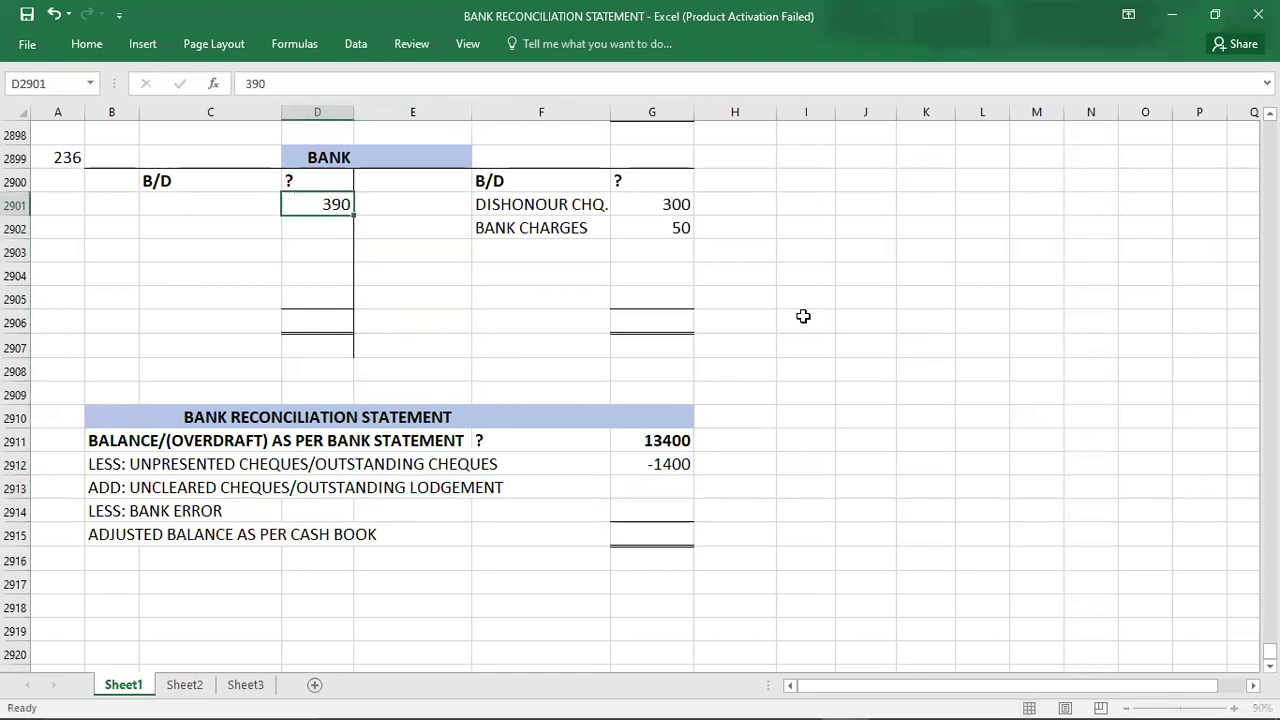
key(Left)
key(Up)
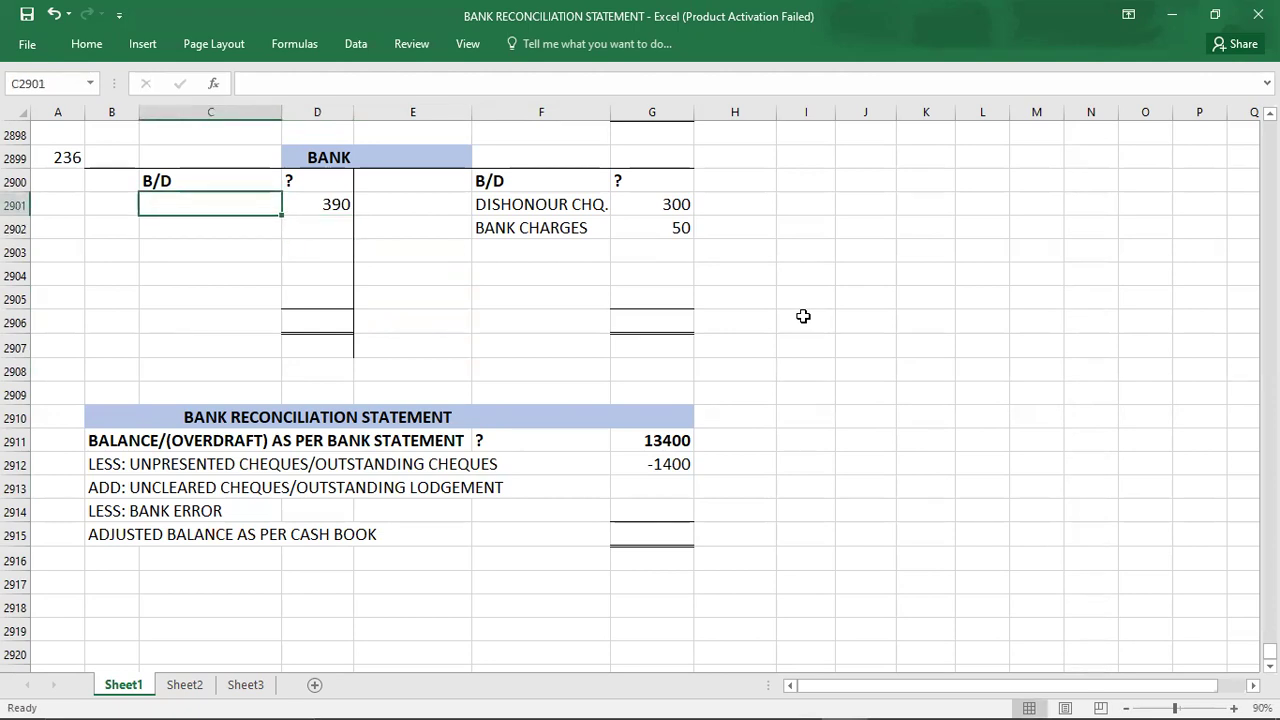
Recheck question 236 in the exam kit PDF and enter 12000 as the adjusted balance as per cash book in G2915.
key(alt+Tab)
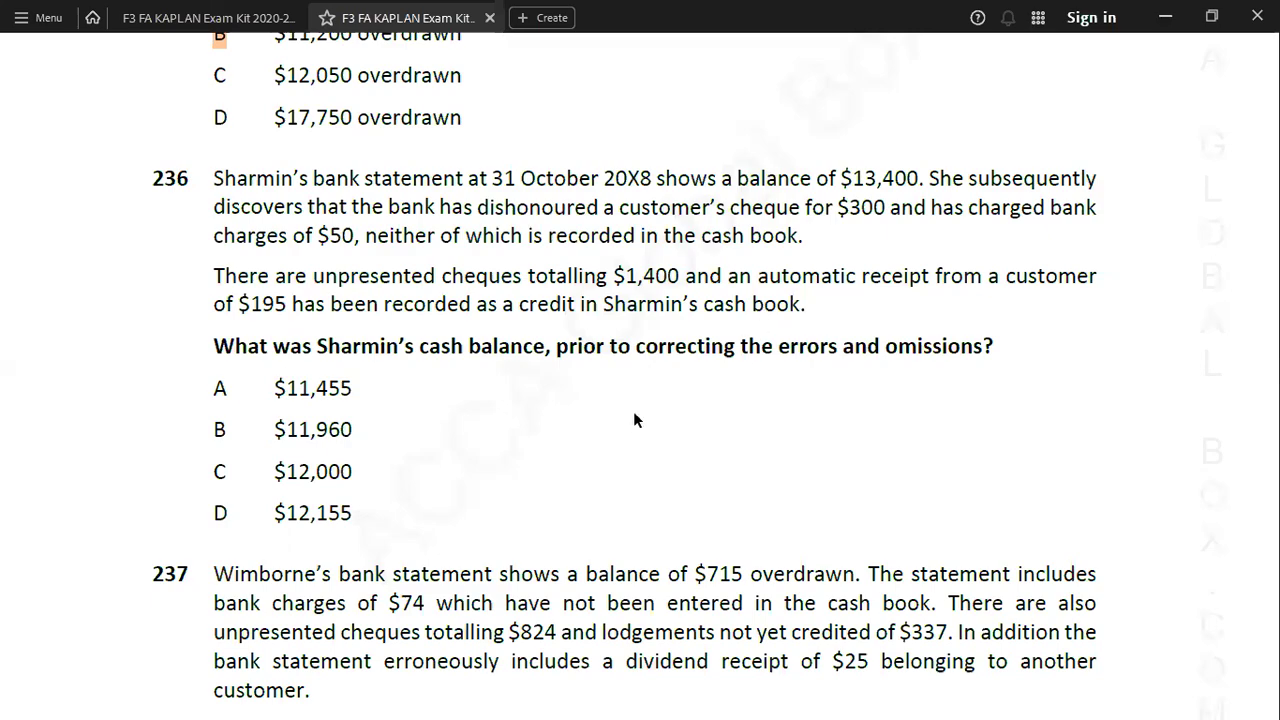
key(alt+Tab)
key(Right)
key(Right)
key(Right)
key(Down)
key(Down)
key(Down)
key(Down)
key(Down)
key(Down)
key(Down)
key(Right)
key(Down)
key(Down)
key(Down)
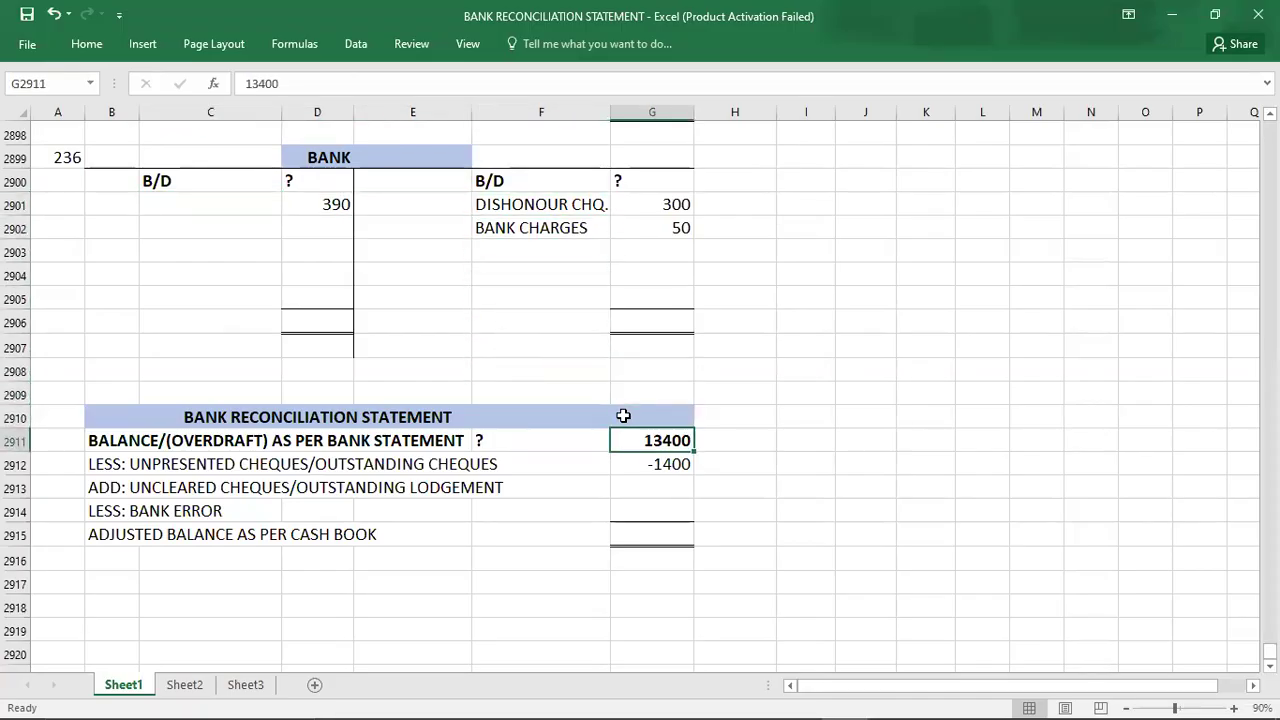
key(shift+Down)
key(Down)
key(Down)
key(Down)
key(Down)
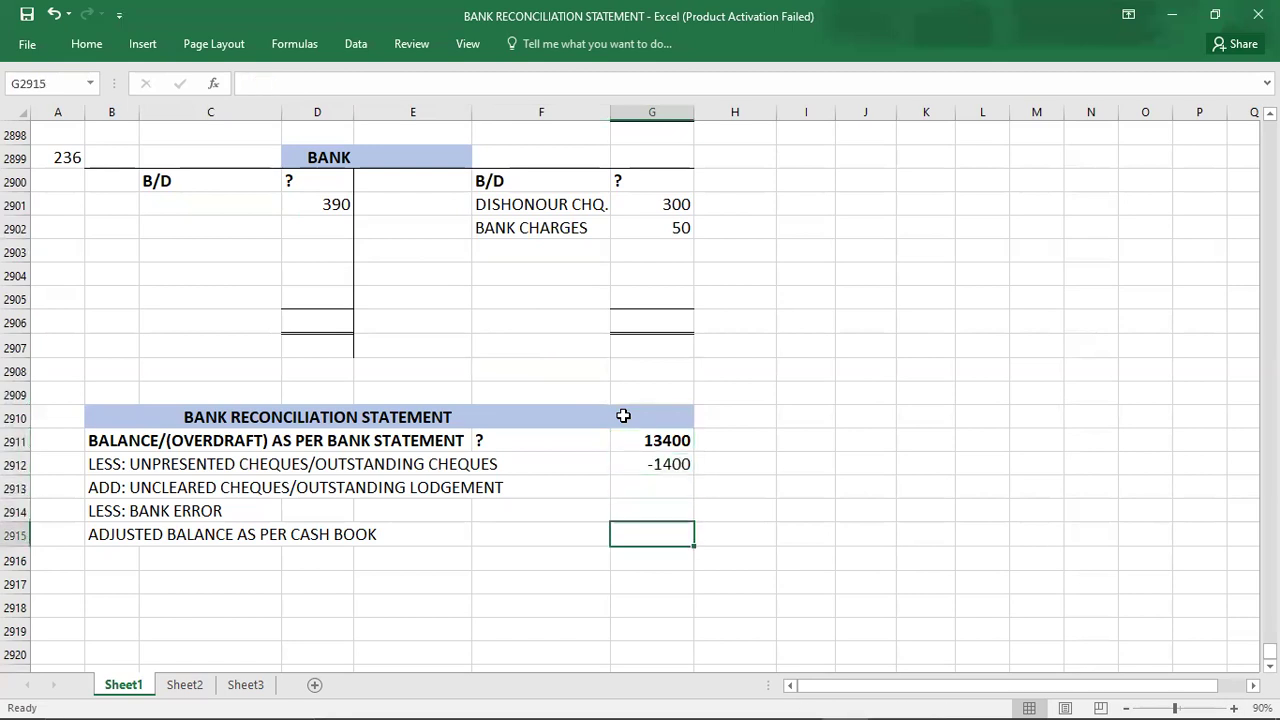
text(12000)
key(Return)
key(Down)
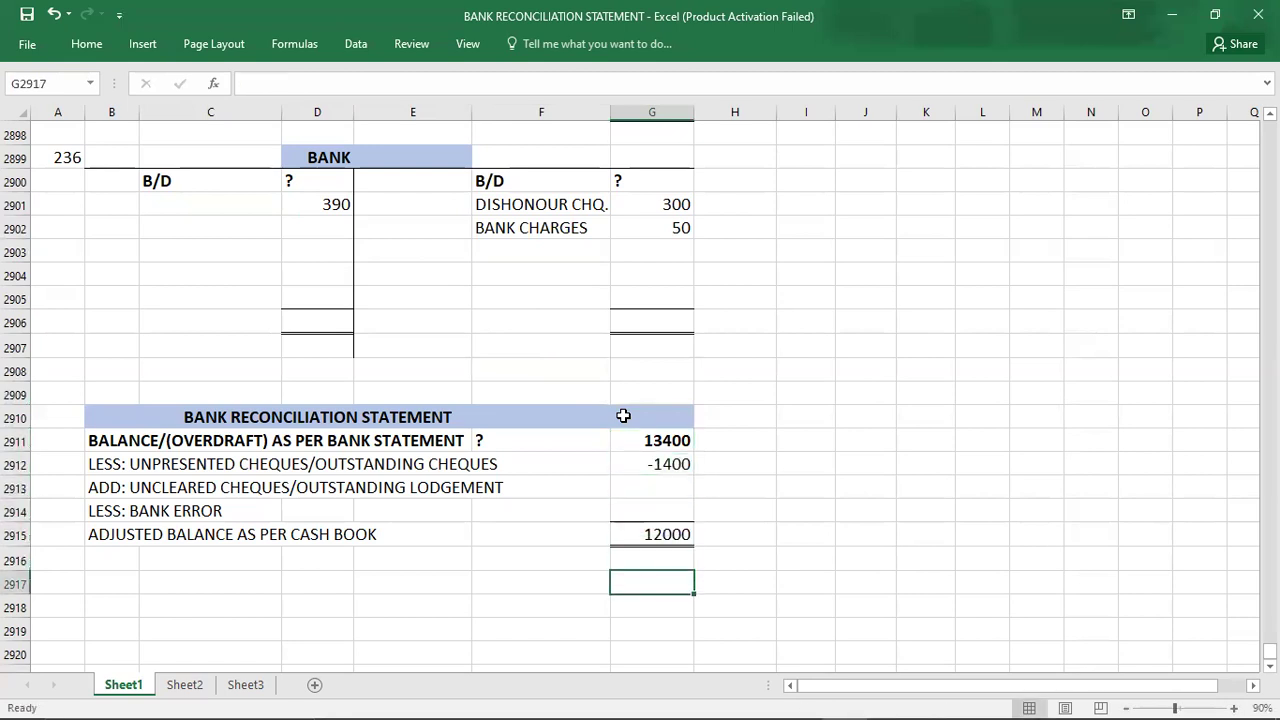
Select C2907, the line beneath the debit side's total in question 236's bank account.
click(220, 351)
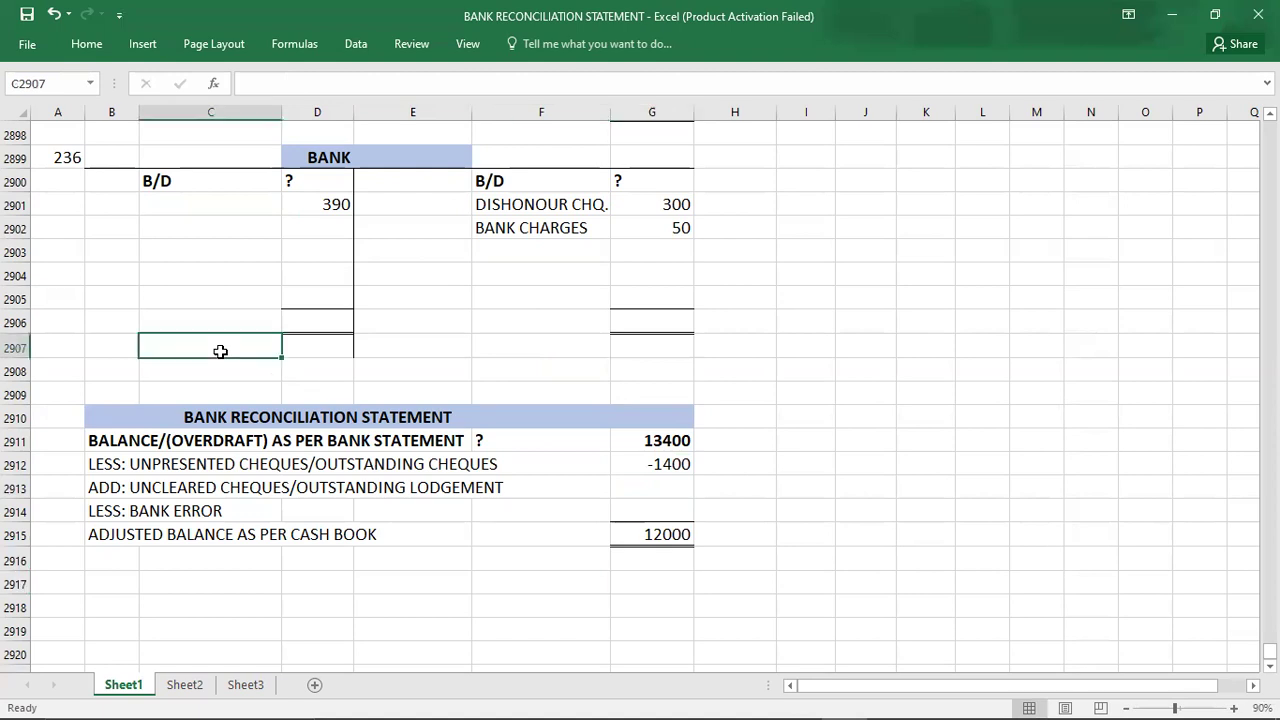
In the question 236 bank account, enter B/D 12000 in C2907:D2907 and C/D 12000 in F2905:G2905.
text(B/D)
key(Tab)
text(1)
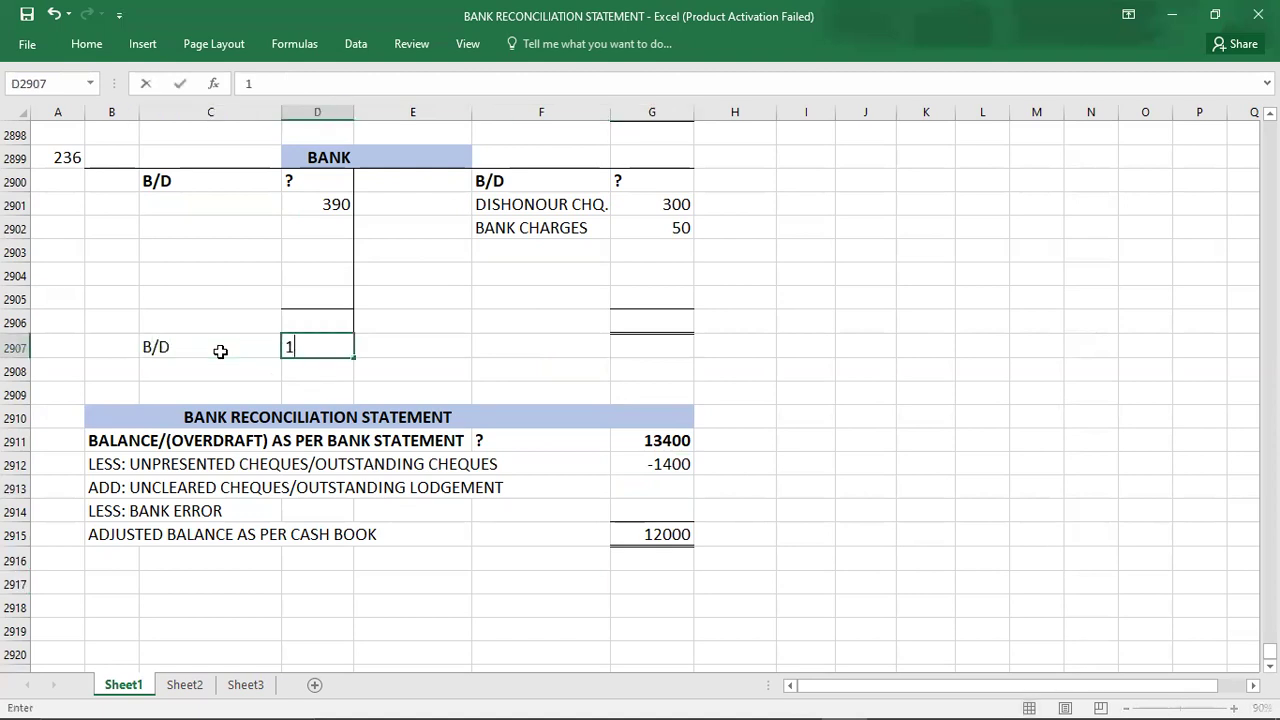
text(2000)
click(512, 297)
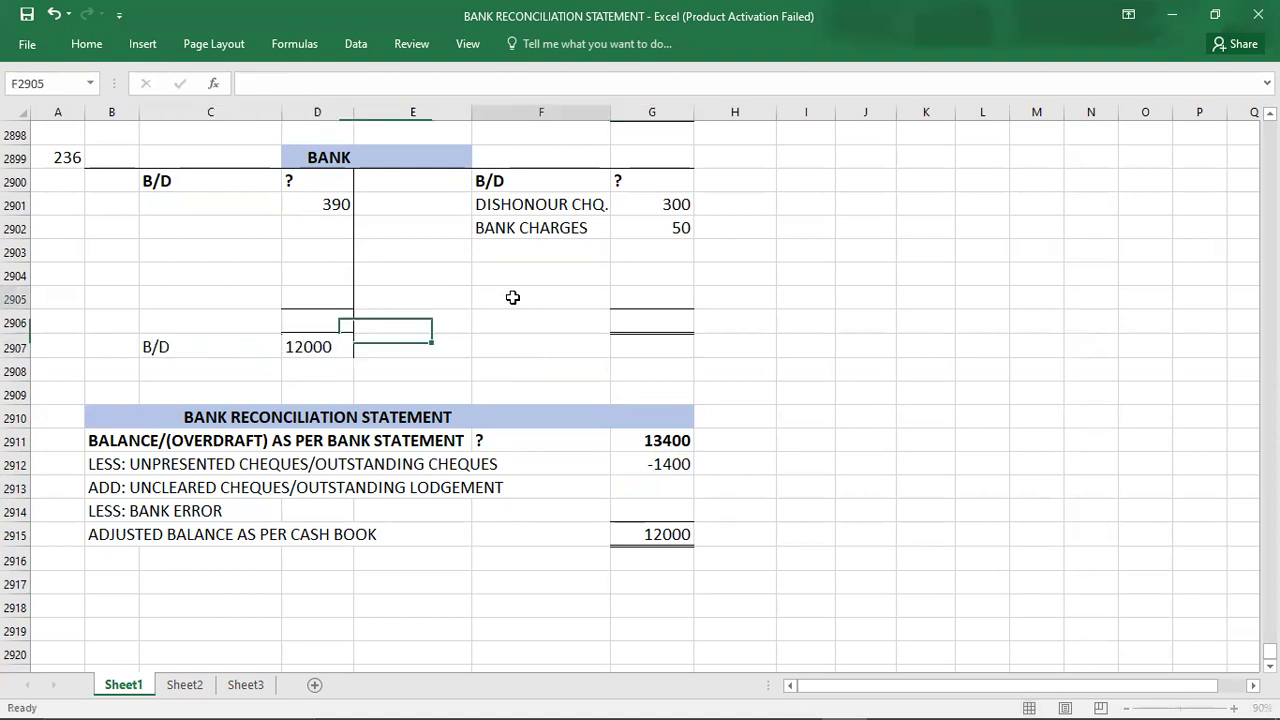
text(C/D)
key(Tab)
text(12000)
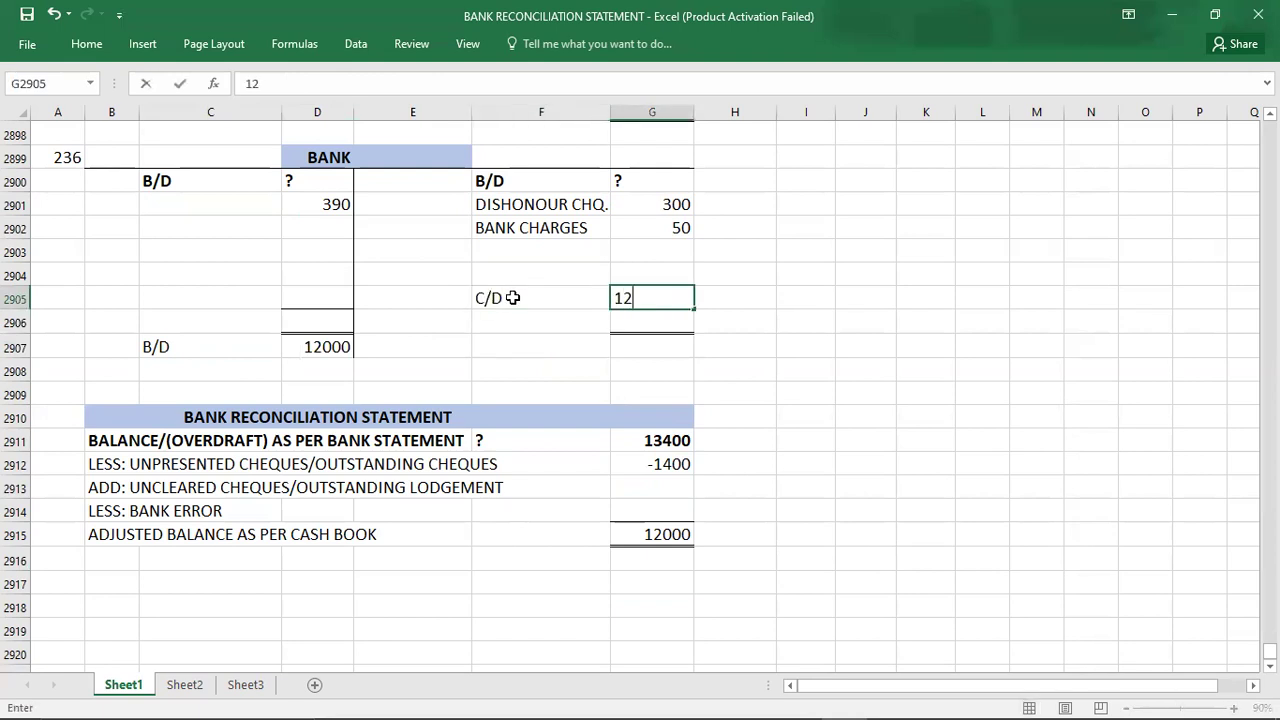
key(Return)
Check the sum of the credit entries in G2901:G2905 and enter 12350 as the account total in G2906 and D2906.
key(Up)
key(Up)
key(Up)
key(Right)
key(Up)
key(Up)
key(shift+Down)
key(shift+Down)
key(shift+Down)
key(shift+Down)
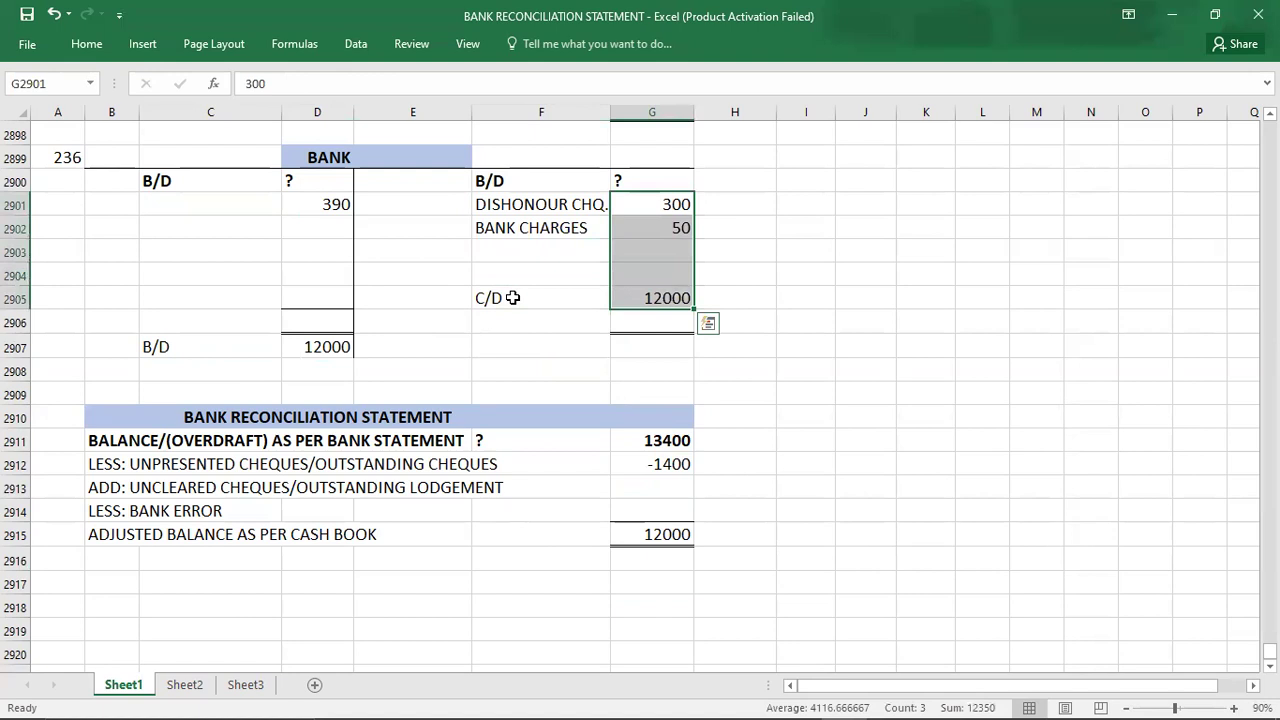
key(Down)
key(Down)
key(Down)
key(Down)
key(Down)
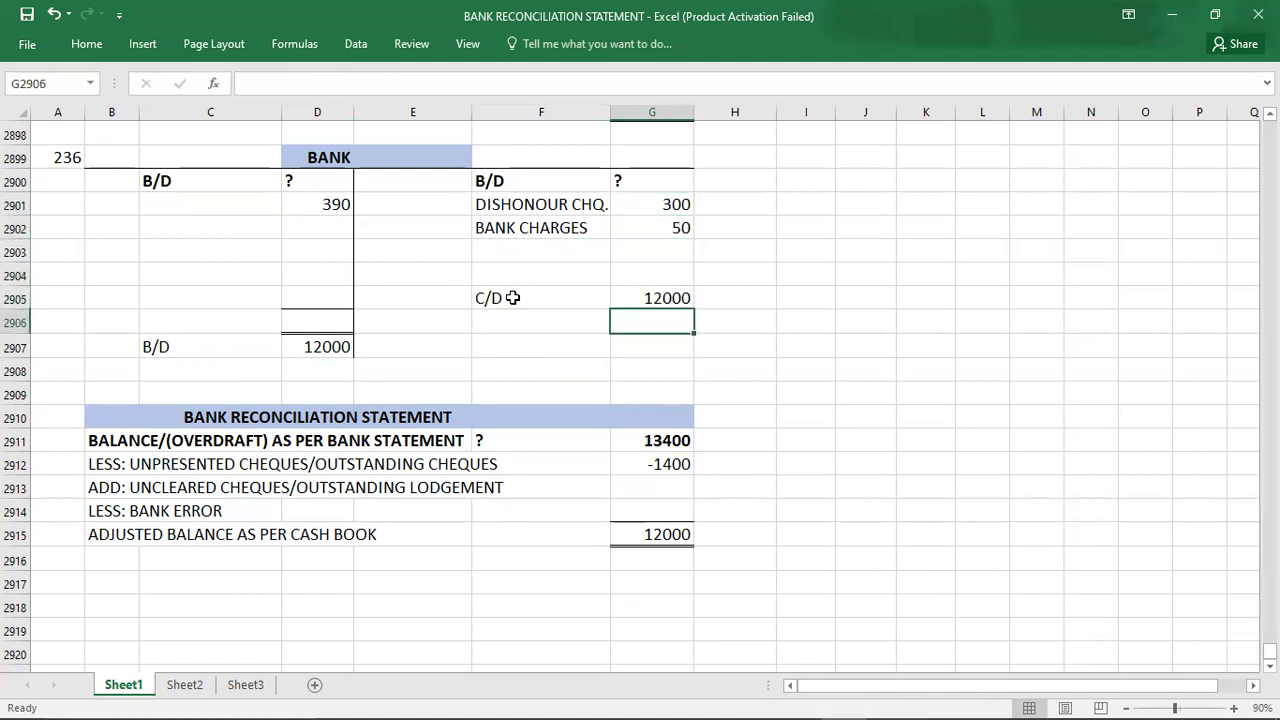
text(12350)
key(Left)
key(Left)
key(Left)
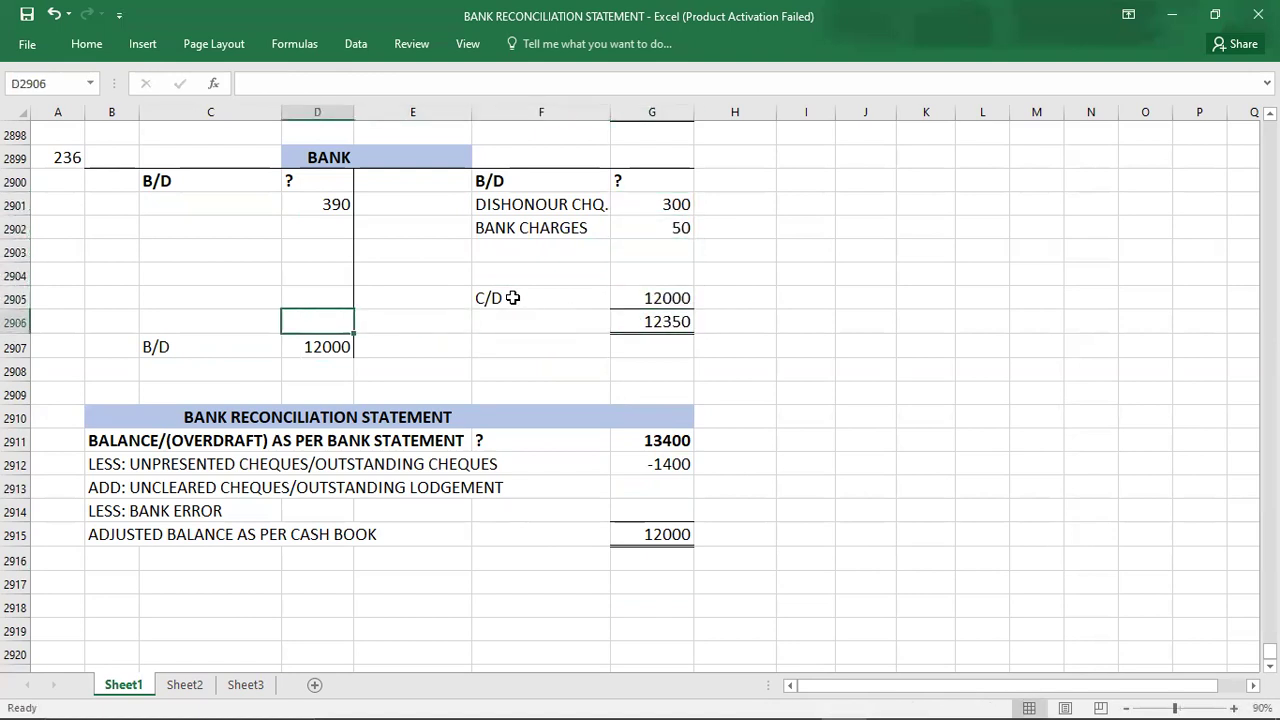
text(12350)
Replace the unknown debit-side opening balance in D2900 with 11960.
key(Up)
key(Up)
key(Up)
key(Up)
key(Up)
key(Up)
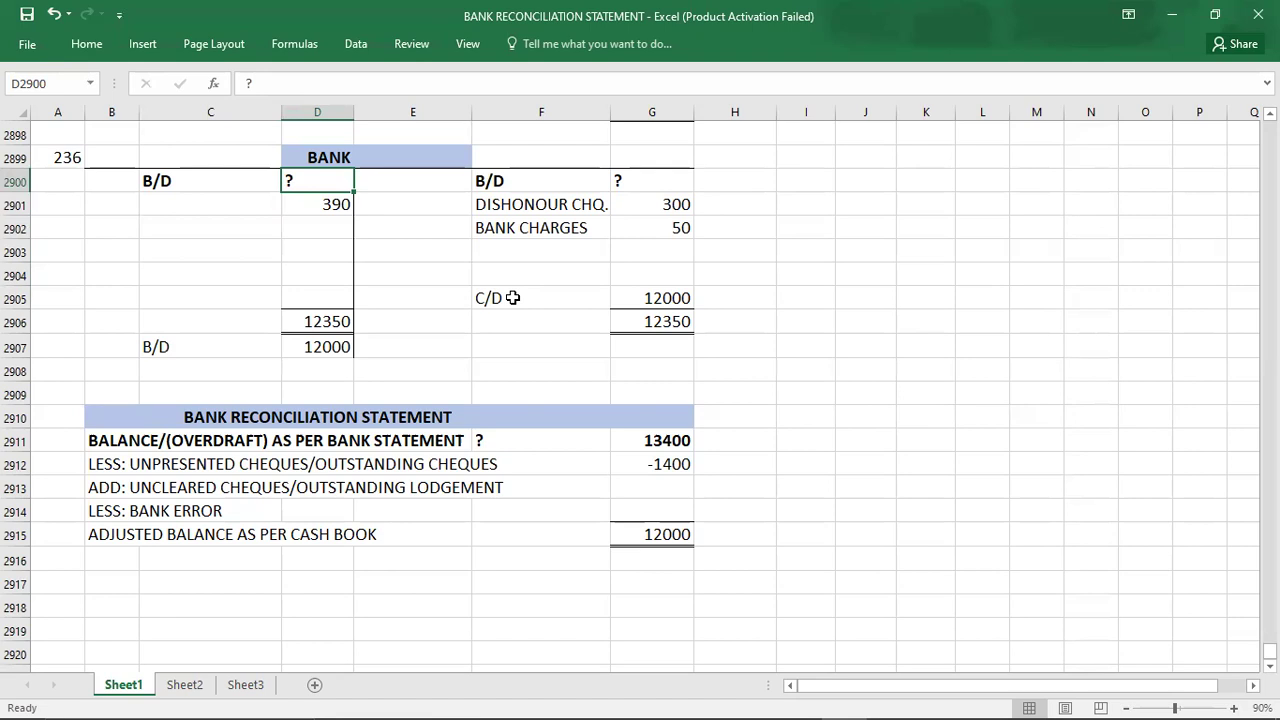
text(11)
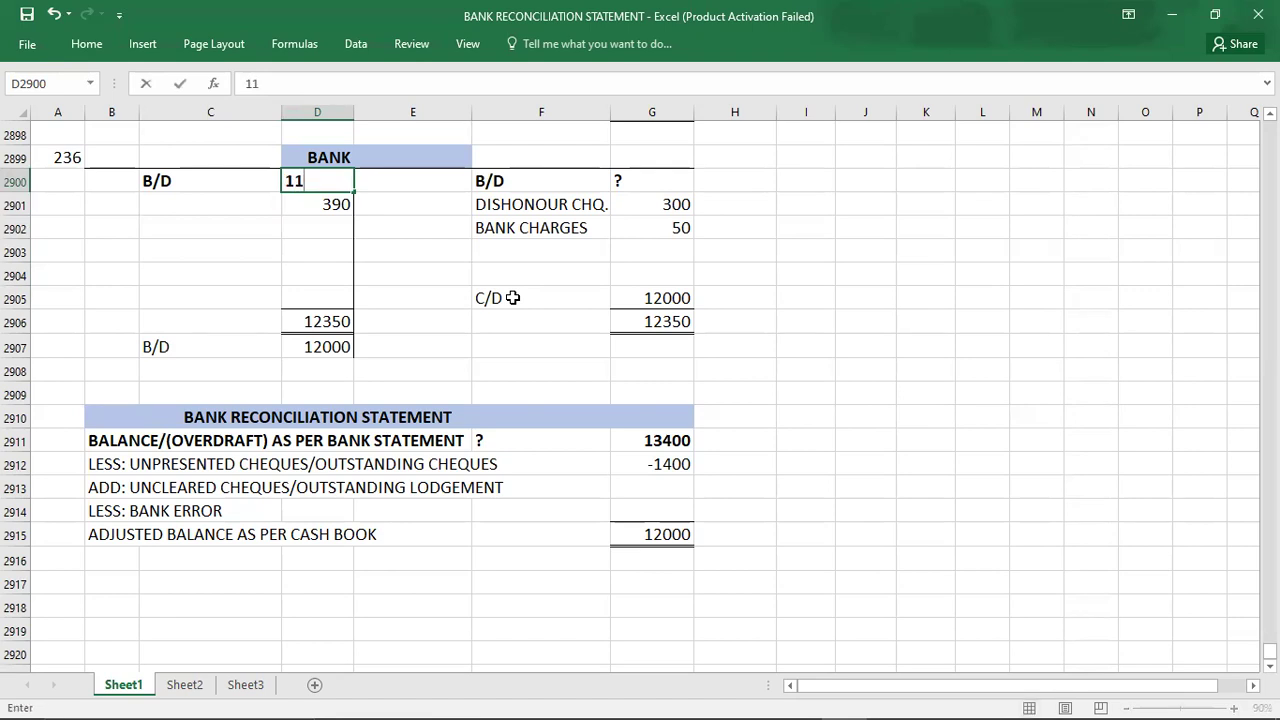
text(960)
Switch to the exam kit PDF and highlight answer letter B of question 236.
key(Left)
key(Left)
key(Up)
key(Left)
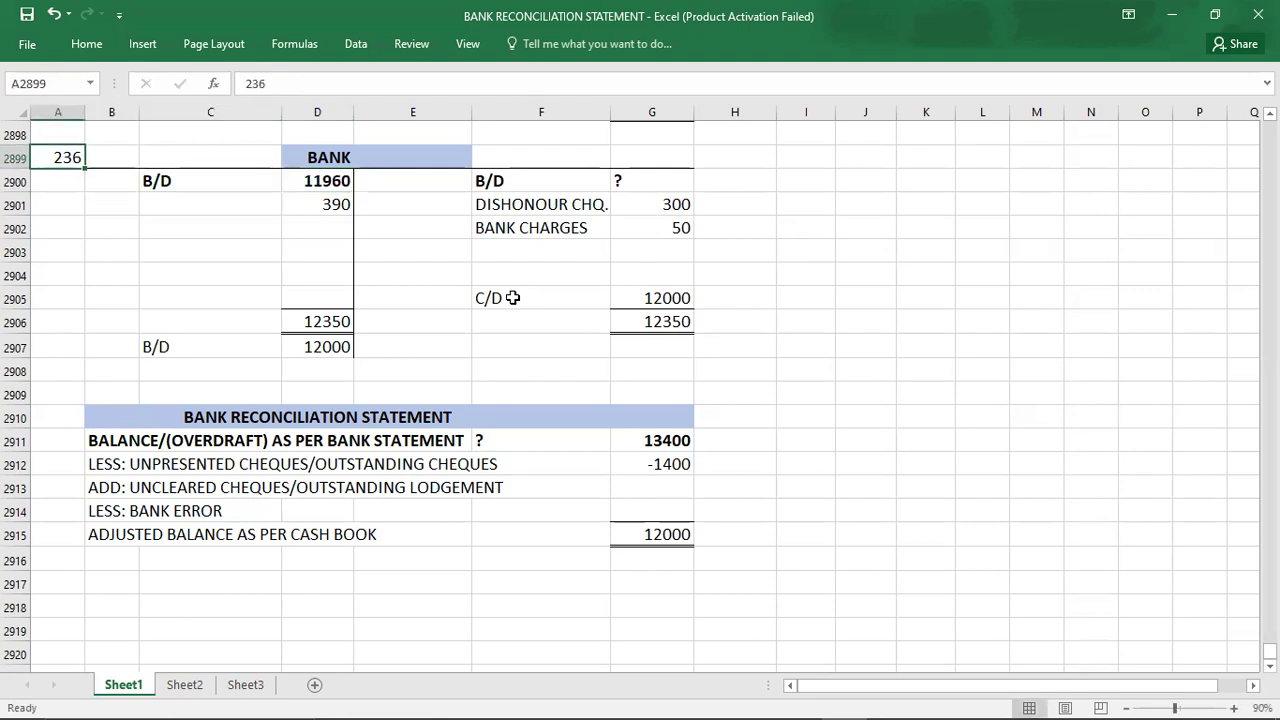
key(alt+Tab)
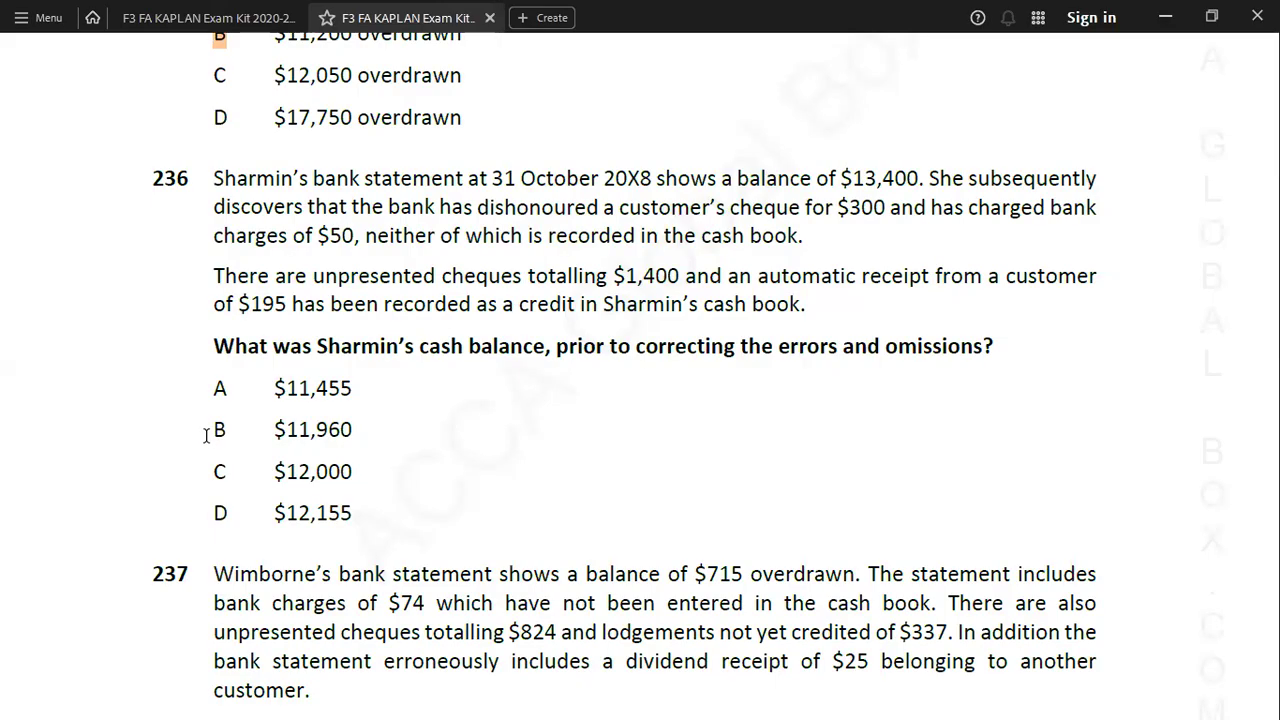
drag(212, 430, 228, 430)
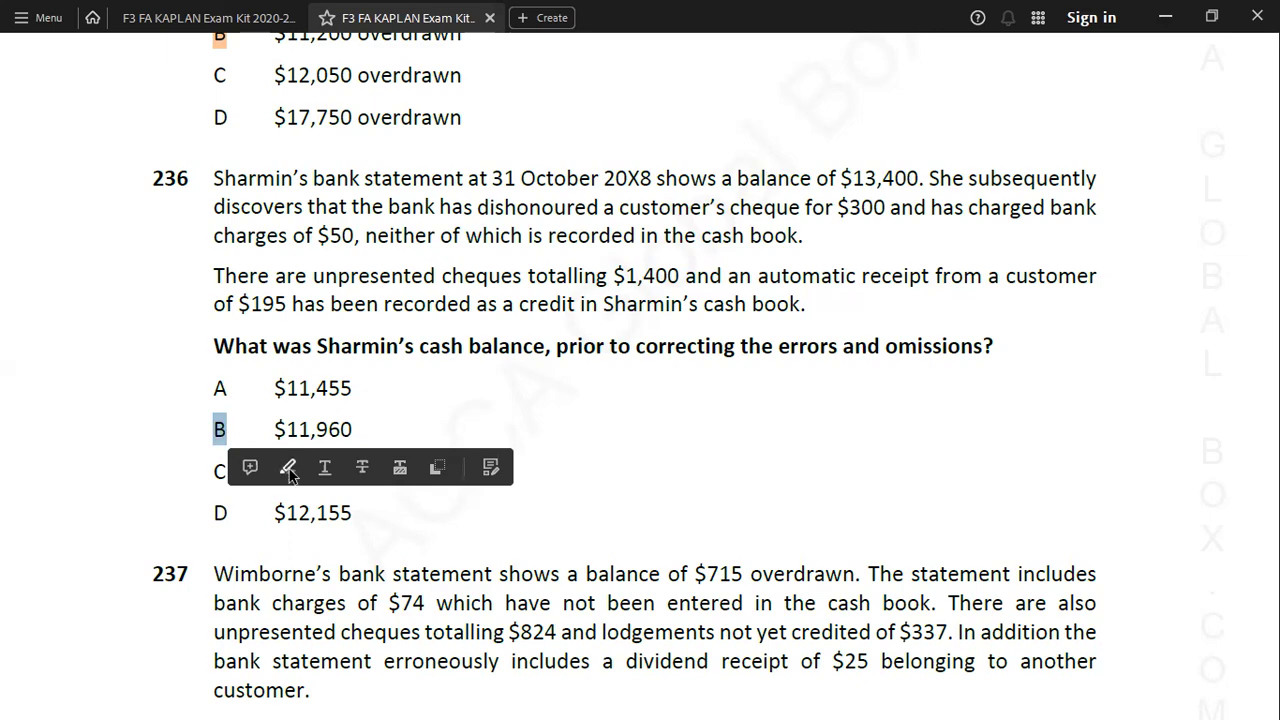
click(288, 470)
Return to the Excel workbook and record answer B in A2900, beneath question number 236.
key(alt+Tab)
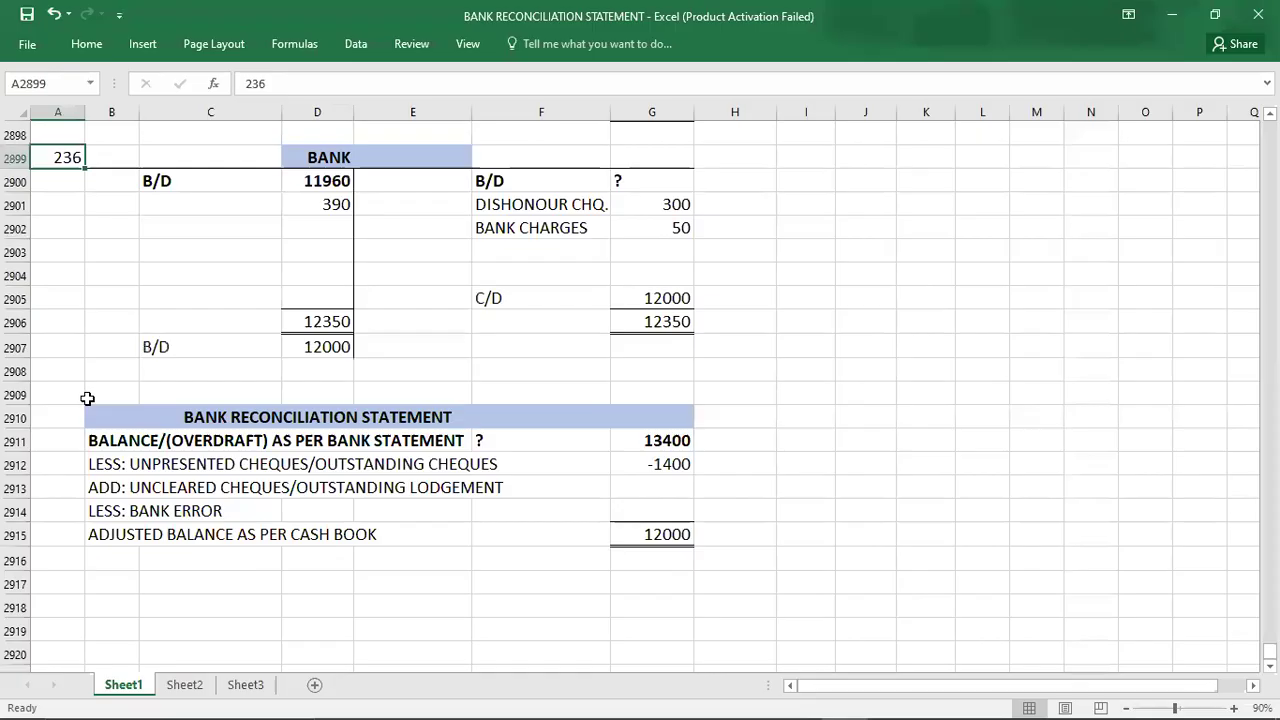
key(Return)
text(B)
key(Return)
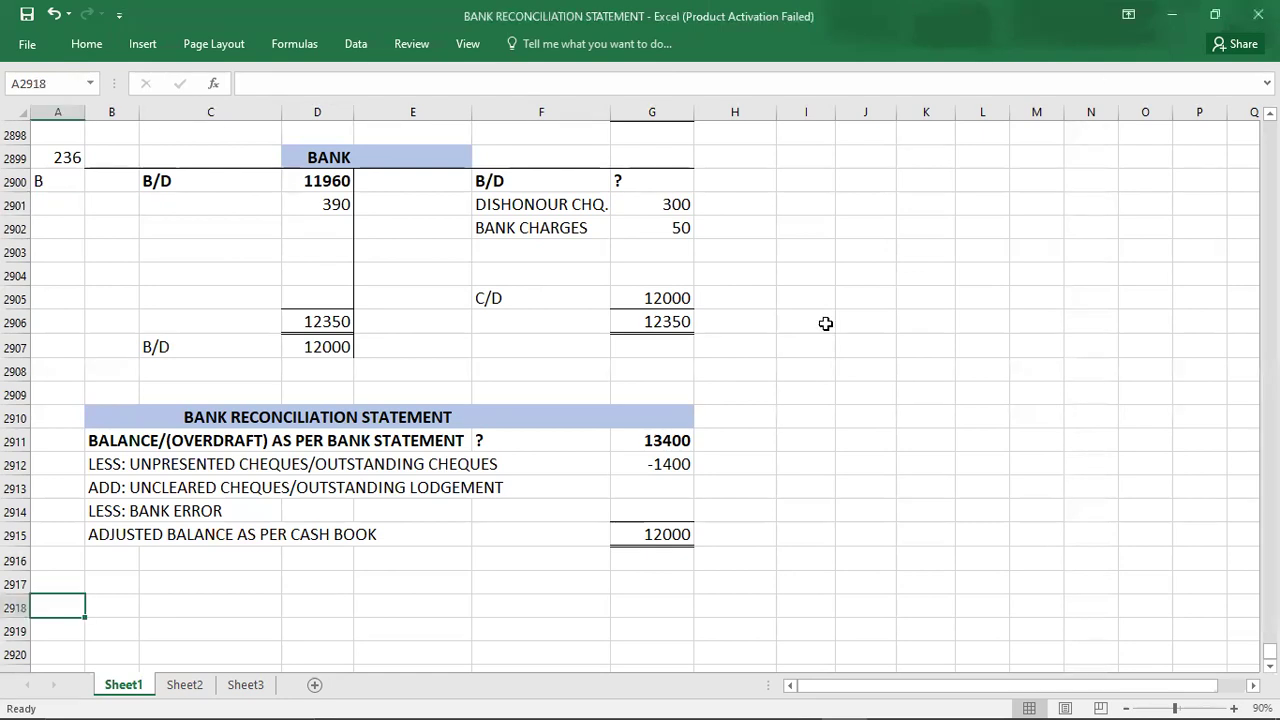
Switch to the exam kit PDF and read question 237 with its answer options.
key(alt+Tab)
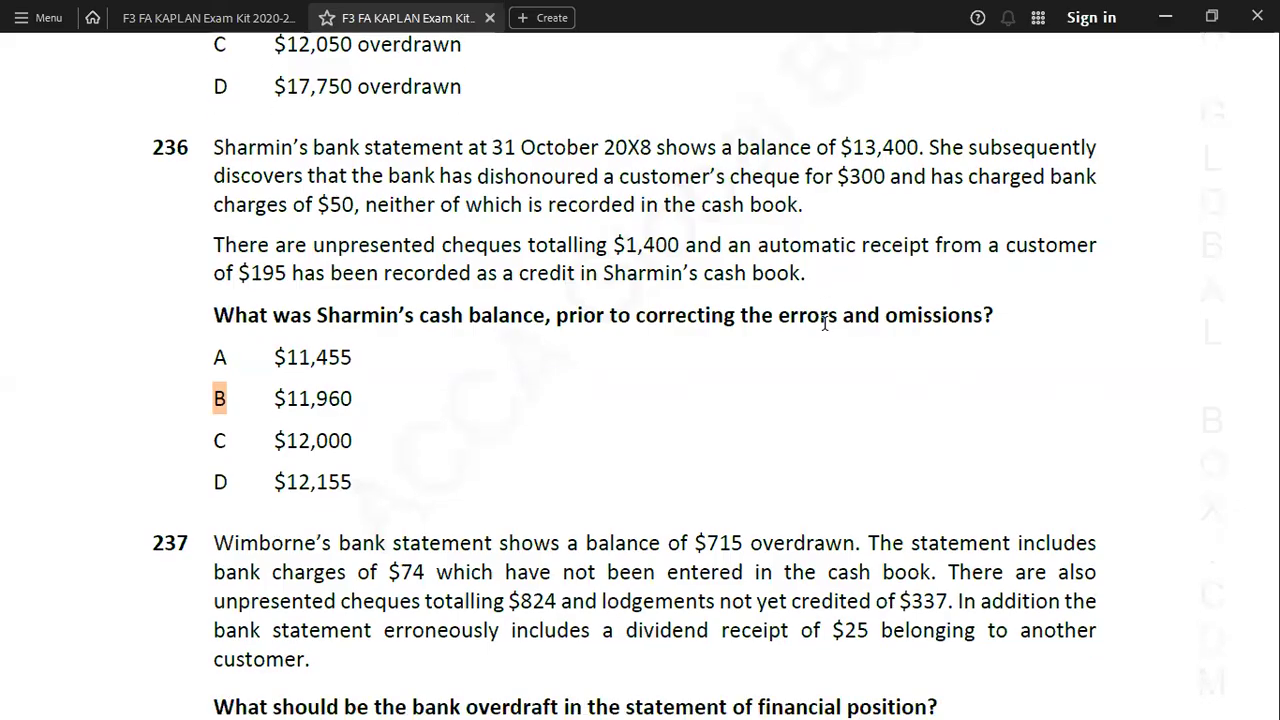
scroll(824, 322, down, 5)
scroll(824, 322, down, 1)
scroll(824, 322, down, 1)
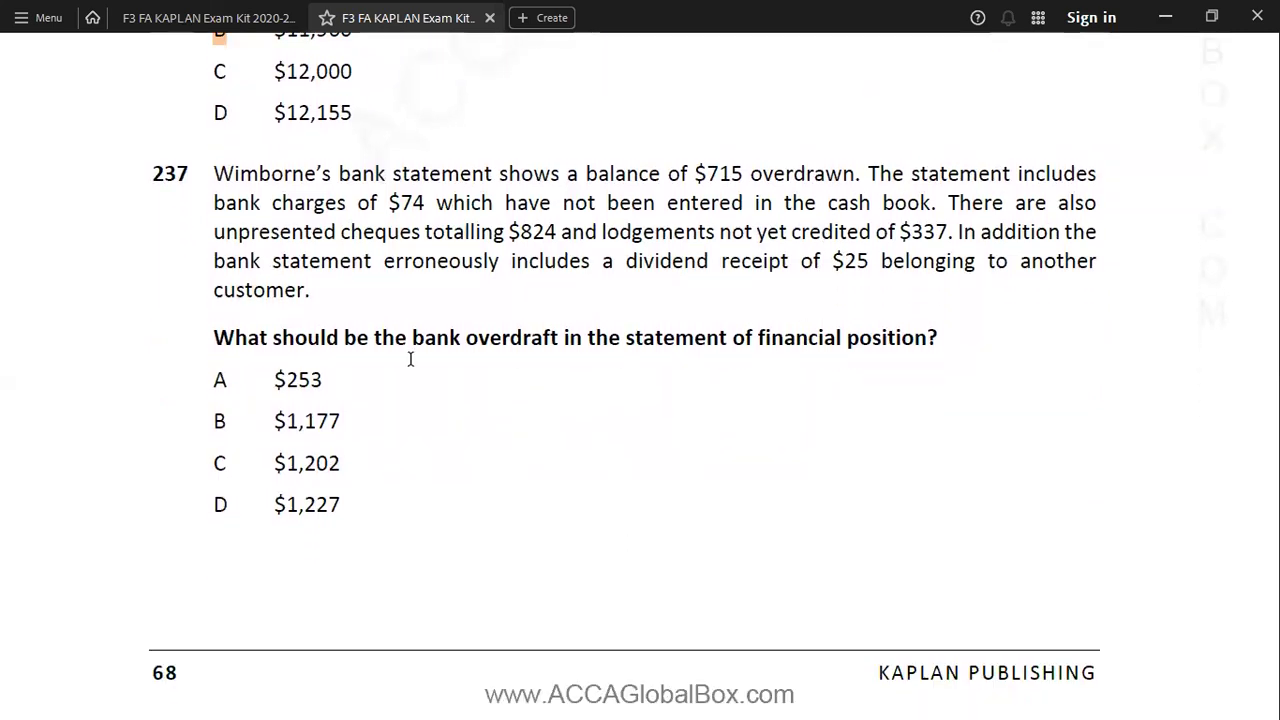
scroll(410, 357, down, 1)
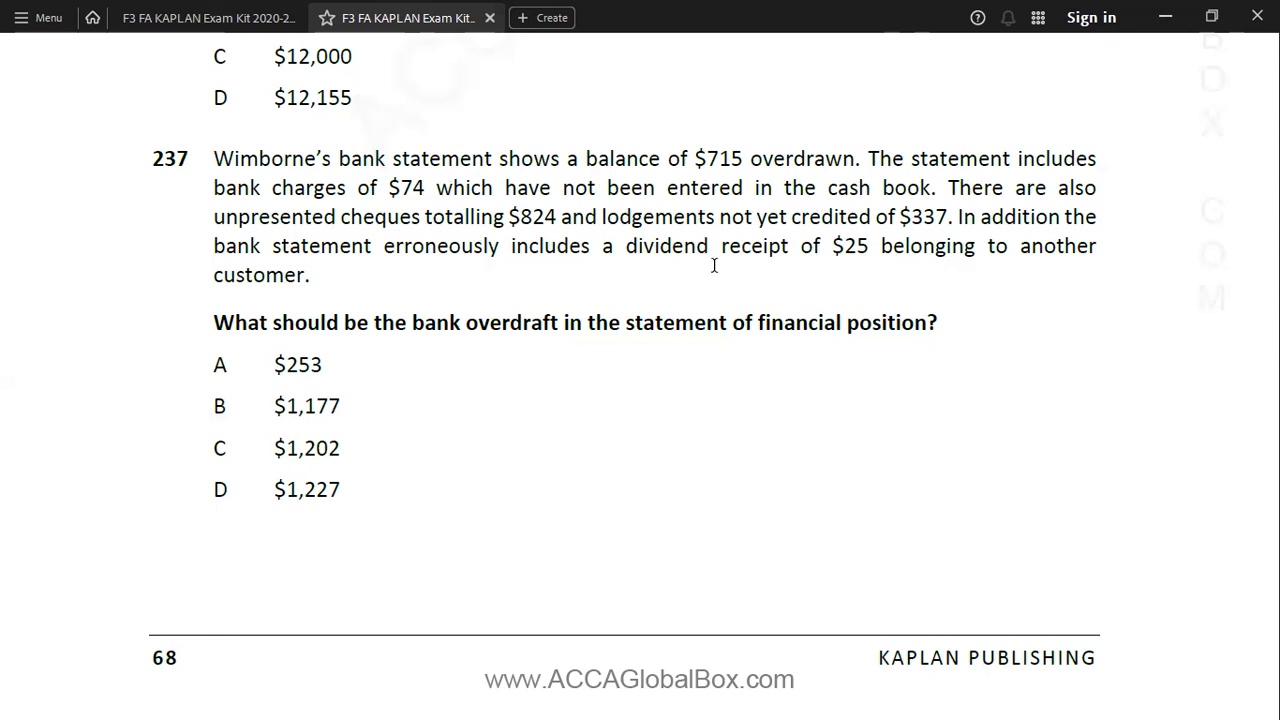
Back in the Excel workbook, copy the bank reconciliation statement in B2910:G2915 to a new block starting at B2918.
key(alt+Tab)
key(Up)
key(Up)
key(Up)
key(Up)
key(Up)
key(Up)
key(Up)
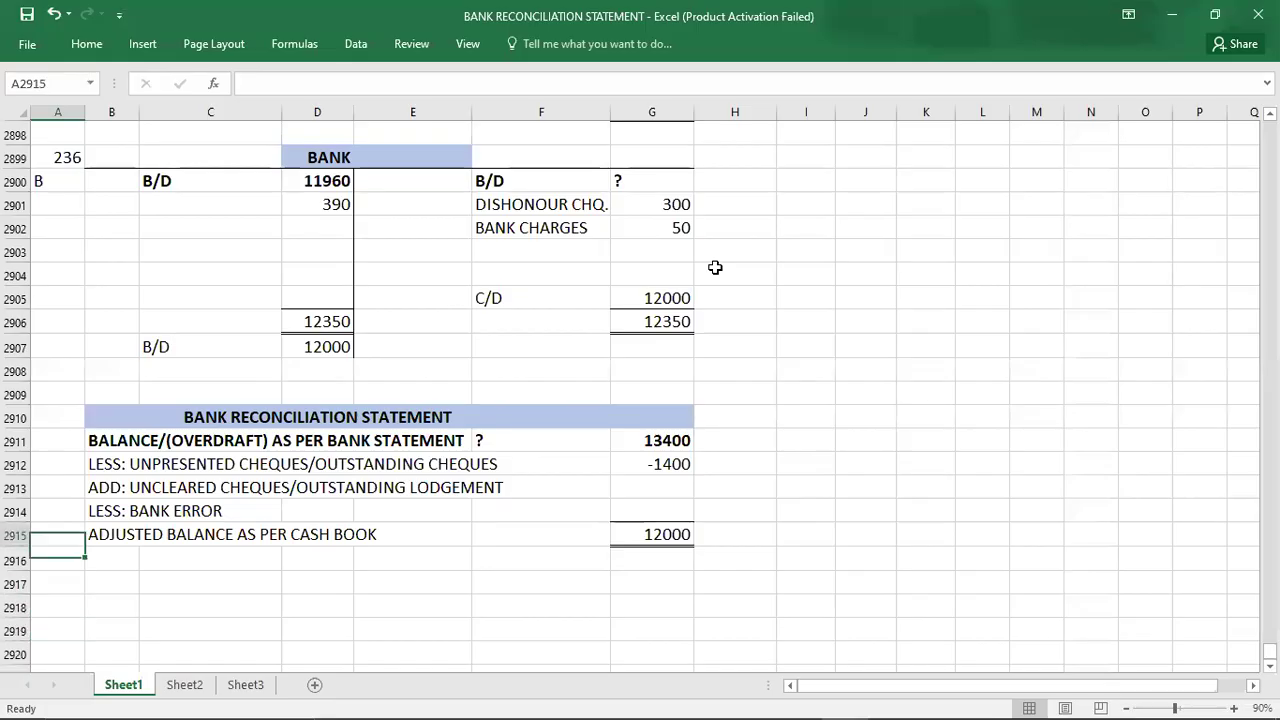
key(Right)
key(Up)
key(shift+Right)
key(shift+Right)
key(shift+Right)
key(shift+Right)
key(shift+Right)
key(shift+Down)
key(shift+Down)
key(shift+Down)
key(shift+Down)
key(shift+Down)
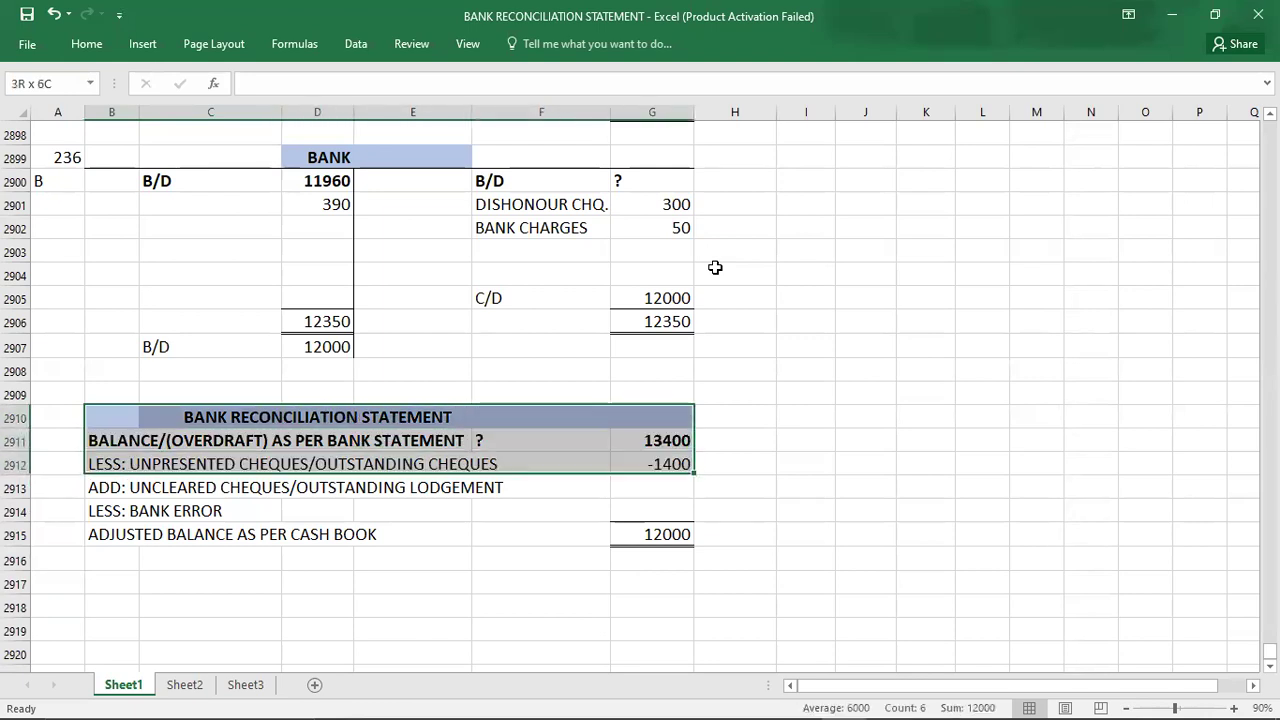
key(ctrl+c)
key(Down)
key(Down)
key(Down)
key(Down)
key(Down)
key(Down)
key(Down)
key(Down)
key(ctrl+v)
Label the copied reconciliation statement with question number 237 in A2918.
key(Left)
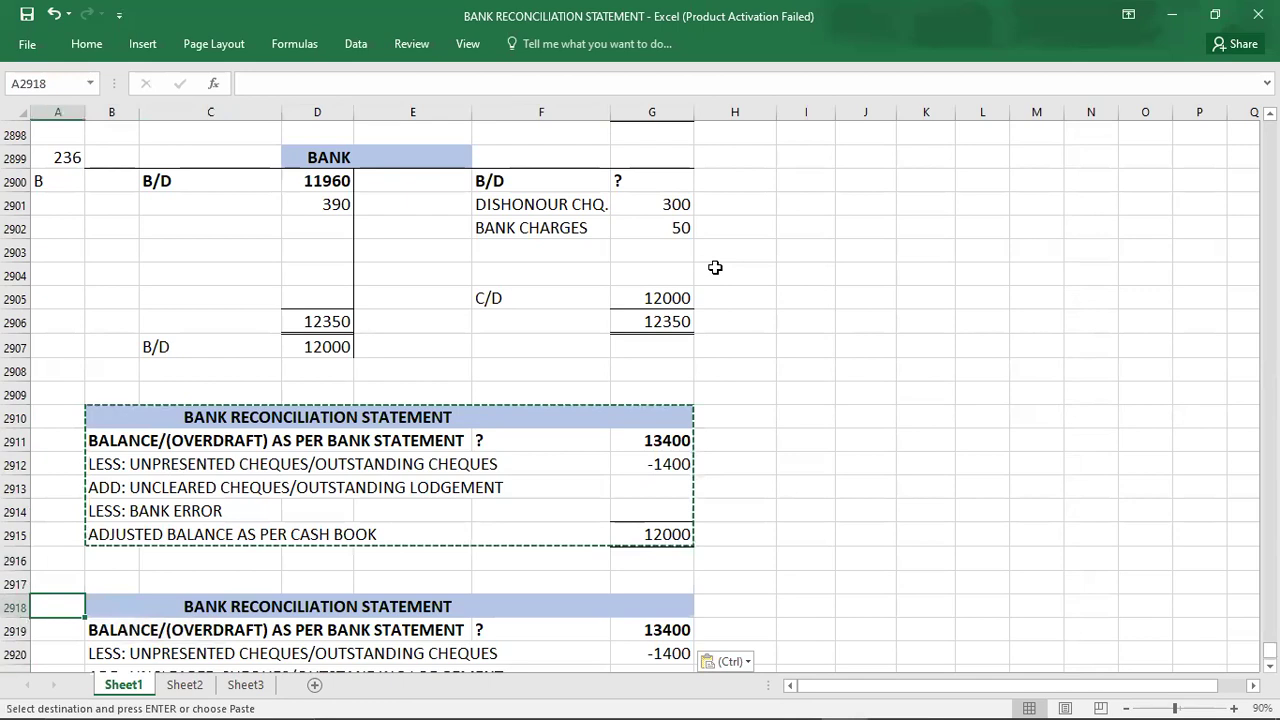
text(237)
key(Return)
Clear the copied amounts in G2919:G2923 of the question 237 reconciliation statement.
key(Down)
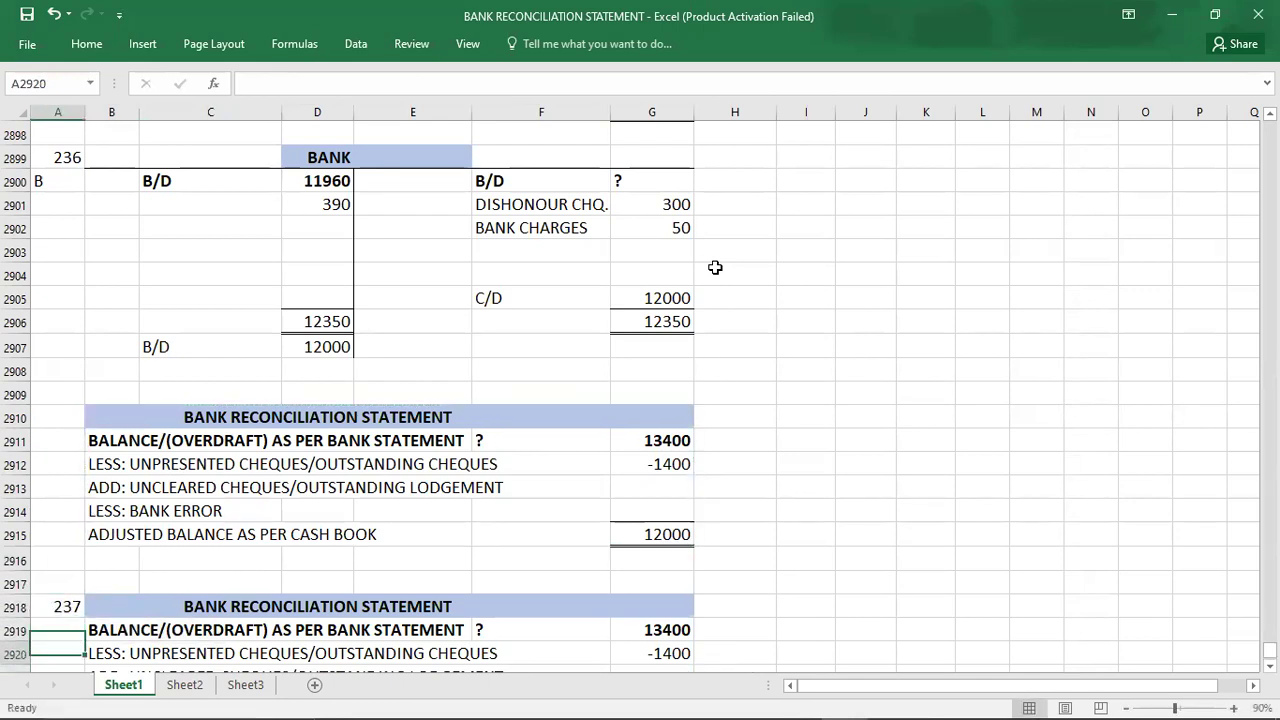
key(Down)
key(Down)
key(Down)
key(Down)
key(Down)
key(Down)
key(Down)
key(Down)
key(Down)
key(Down)
key(Down)
key(Down)
key(Down)
key(Down)
key(Down)
key(Down)
key(Down)
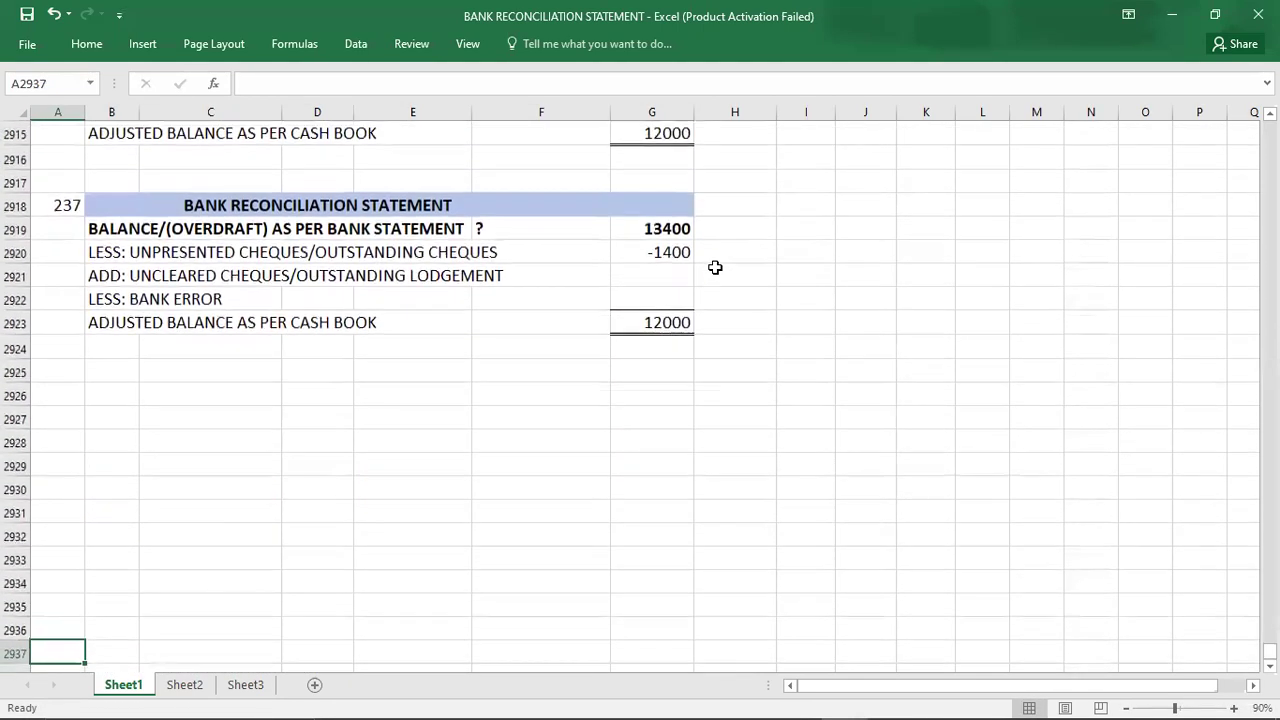
click(650, 229)
key(shift+Down)
key(shift+Down)
key(shift+Down)
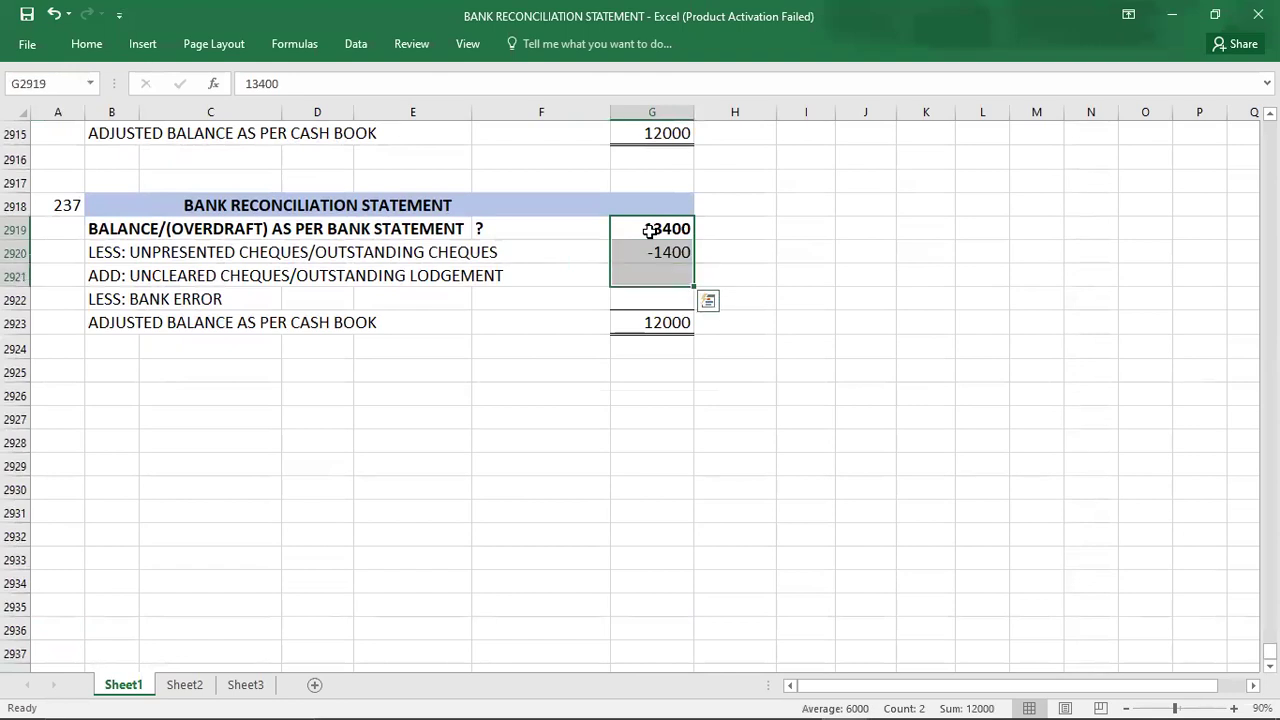
key(shift+Down)
key(Delete)
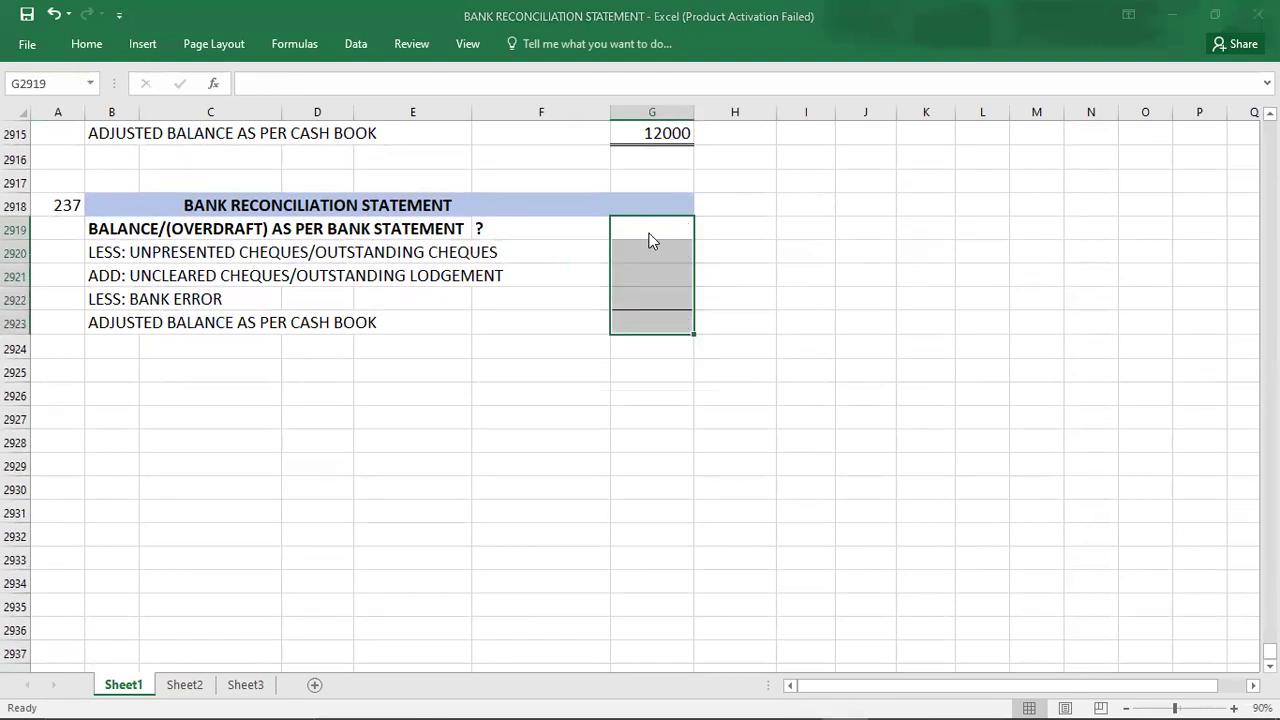
Look up the overdrawn bank statement balance in the question 237 PDF text and enter -715 in G2919.
key(alt+Tab)
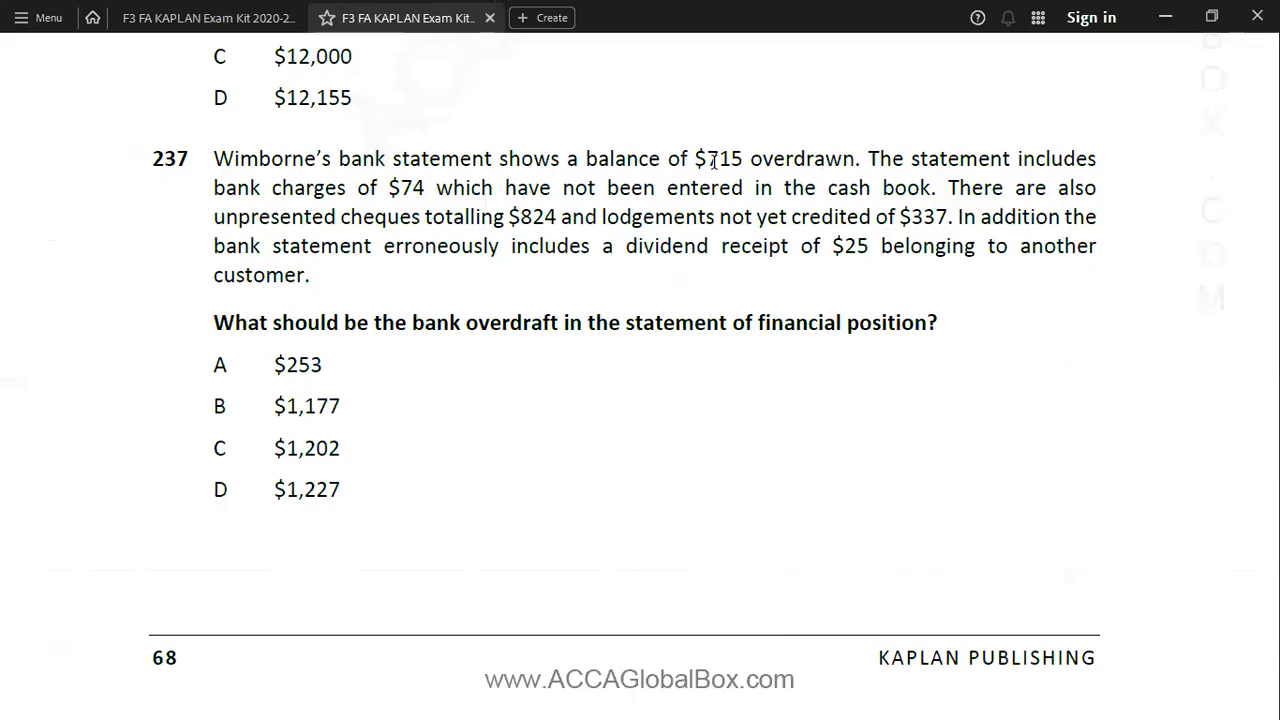
key(alt+Tab)
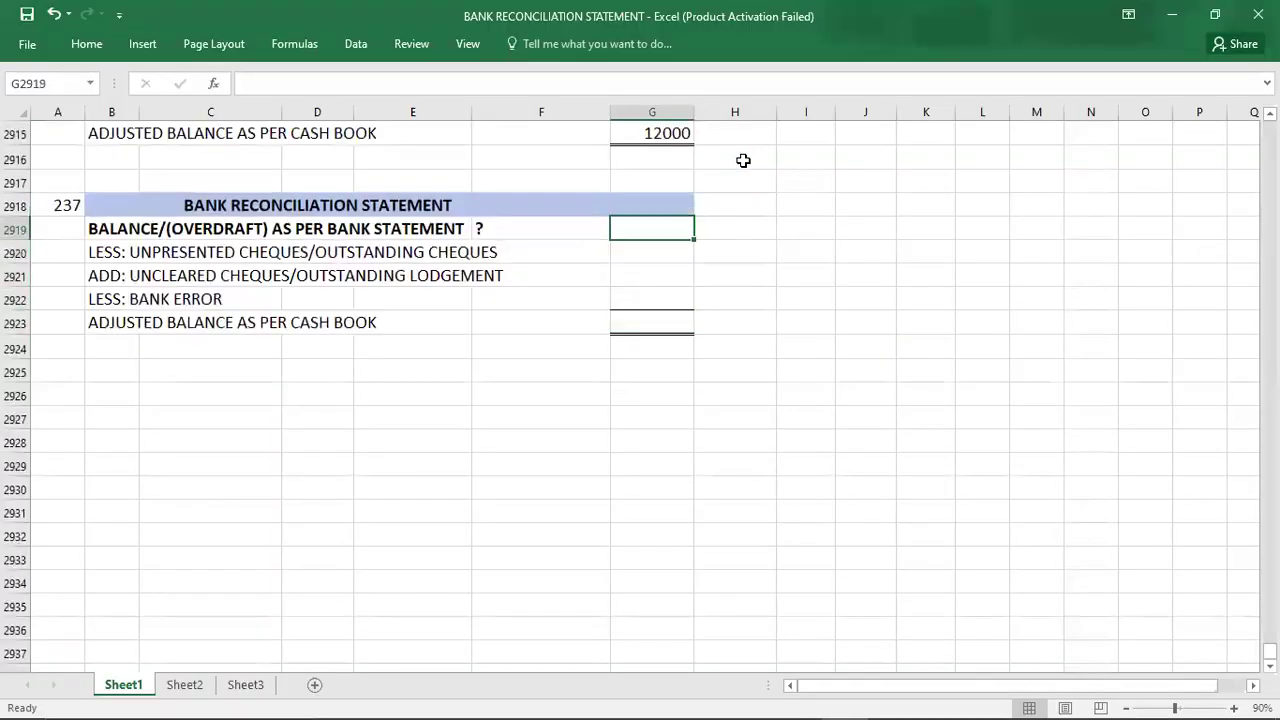
text(-715)
key(Return)
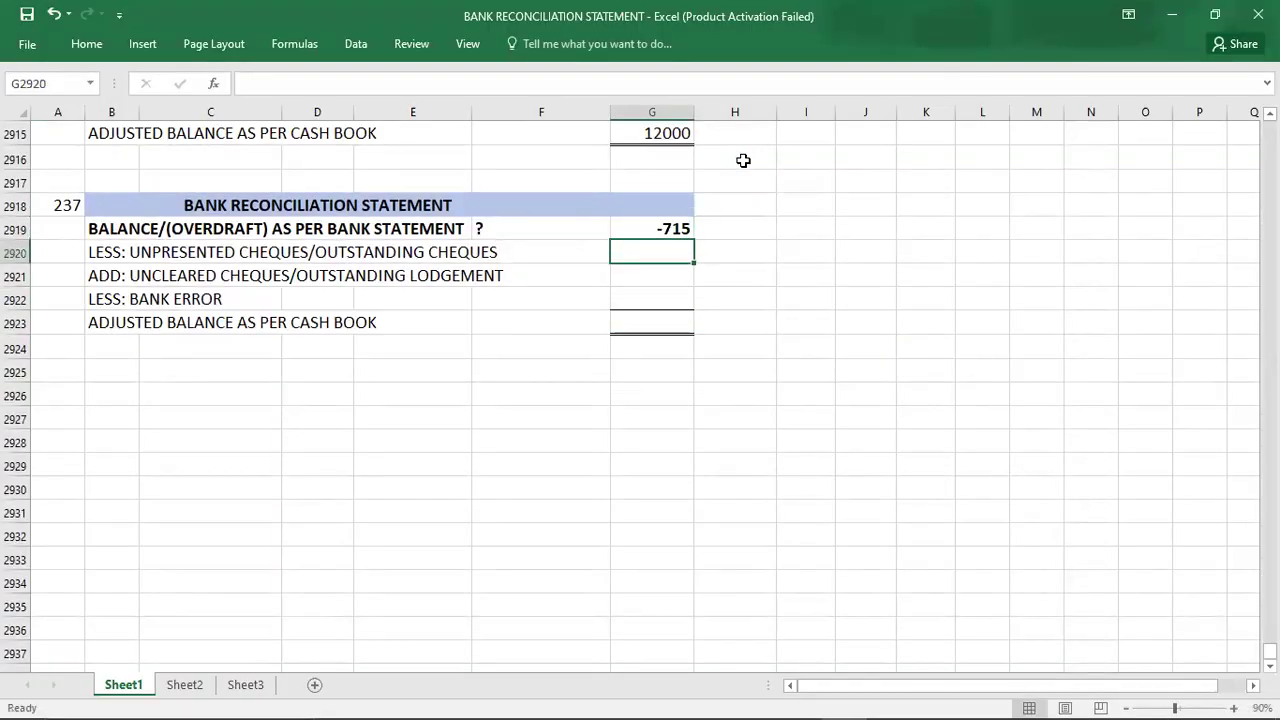
Look up the unpresented cheques in the question 237 PDF text and enter -824 in G2920.
key(alt+Tab)
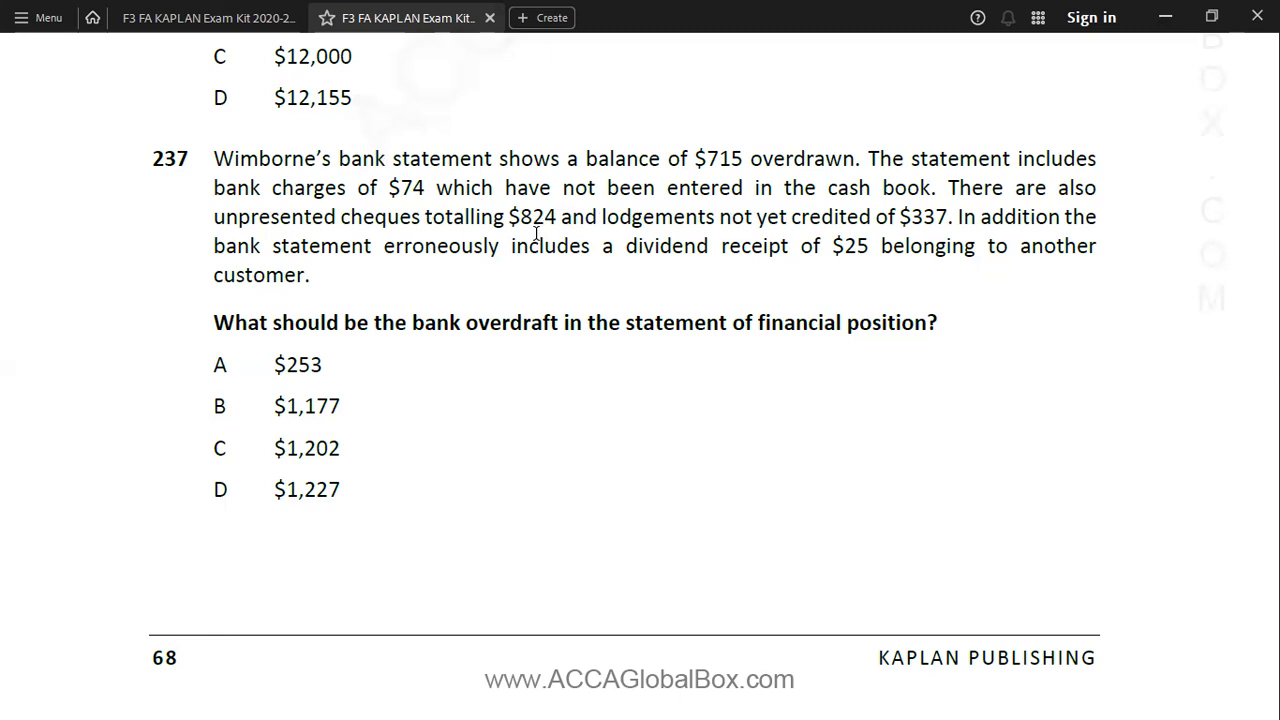
key(alt+Tab)
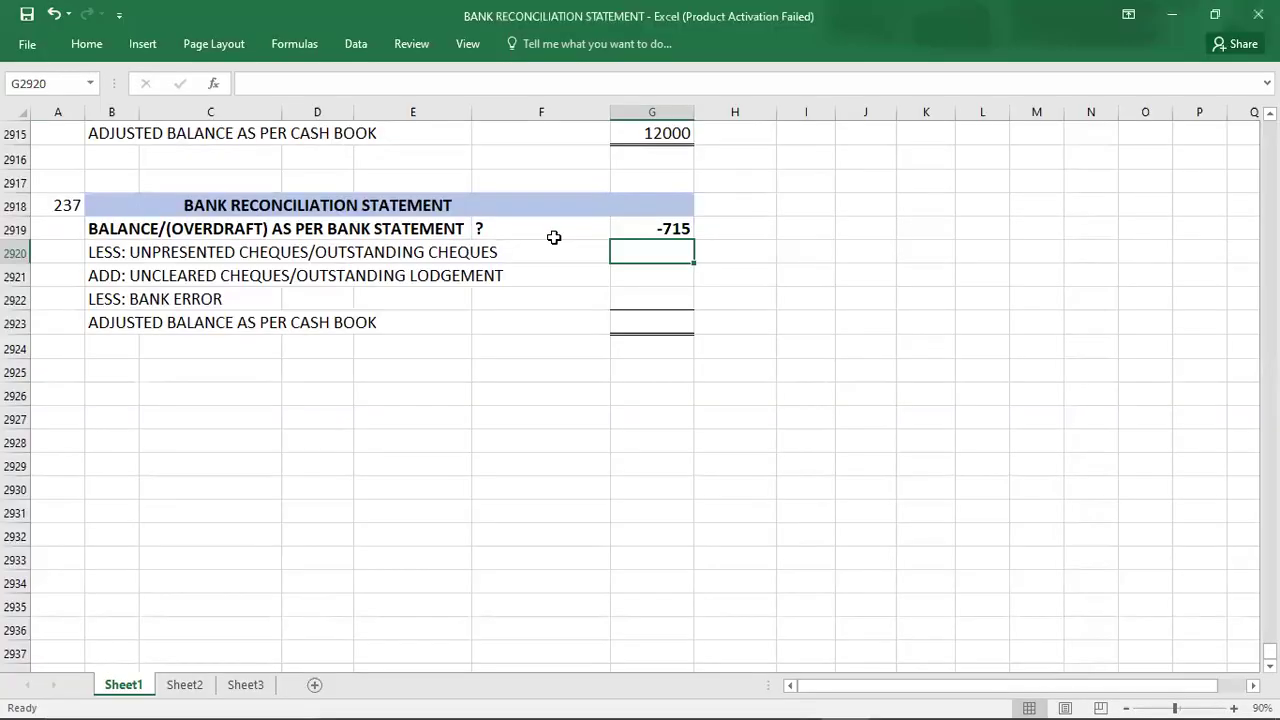
text(-84)
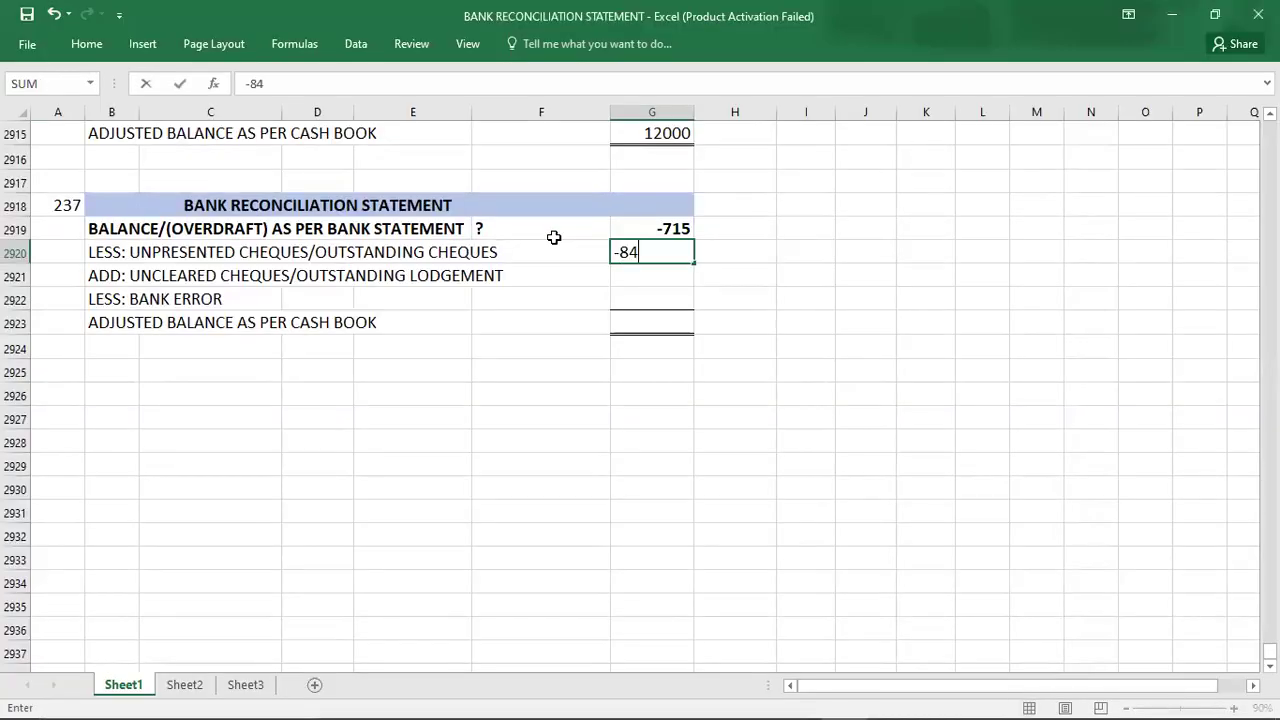
key(BackSpace)
text(24)
key(Return)
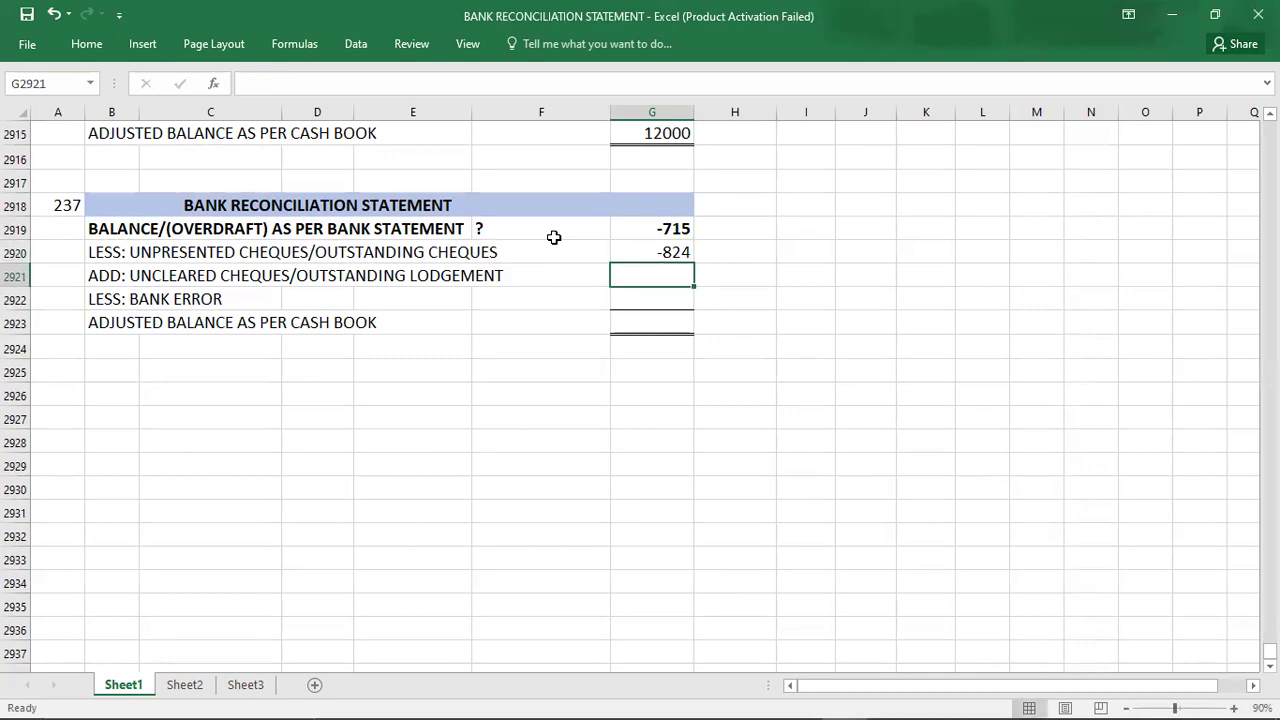
Look up the lodgements not yet credited in the question 237 PDF text and enter 337 in G2921.
key(alt+Tab)
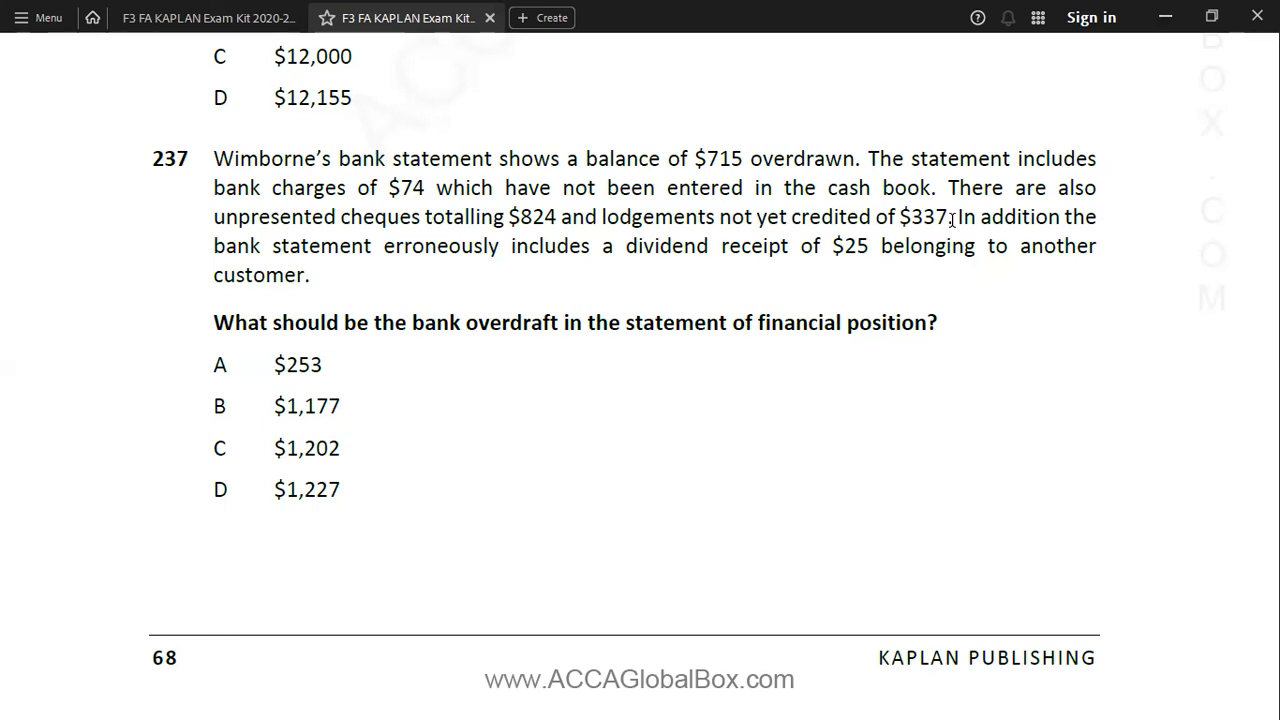
key(alt+Tab)
text(337)
key(Return)
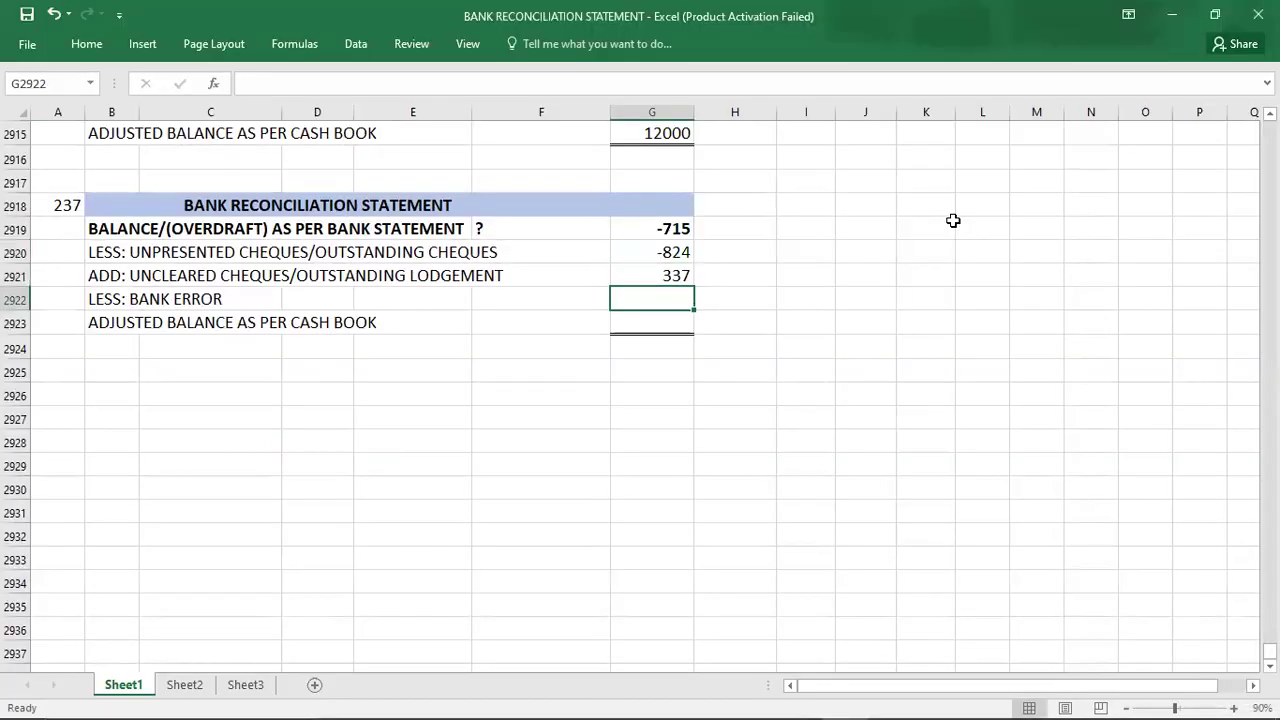
Enter -25 for the erroneous dividend receipt in the bank error row, G2922, and return to the question 237 PDF text.
key(alt+Tab)
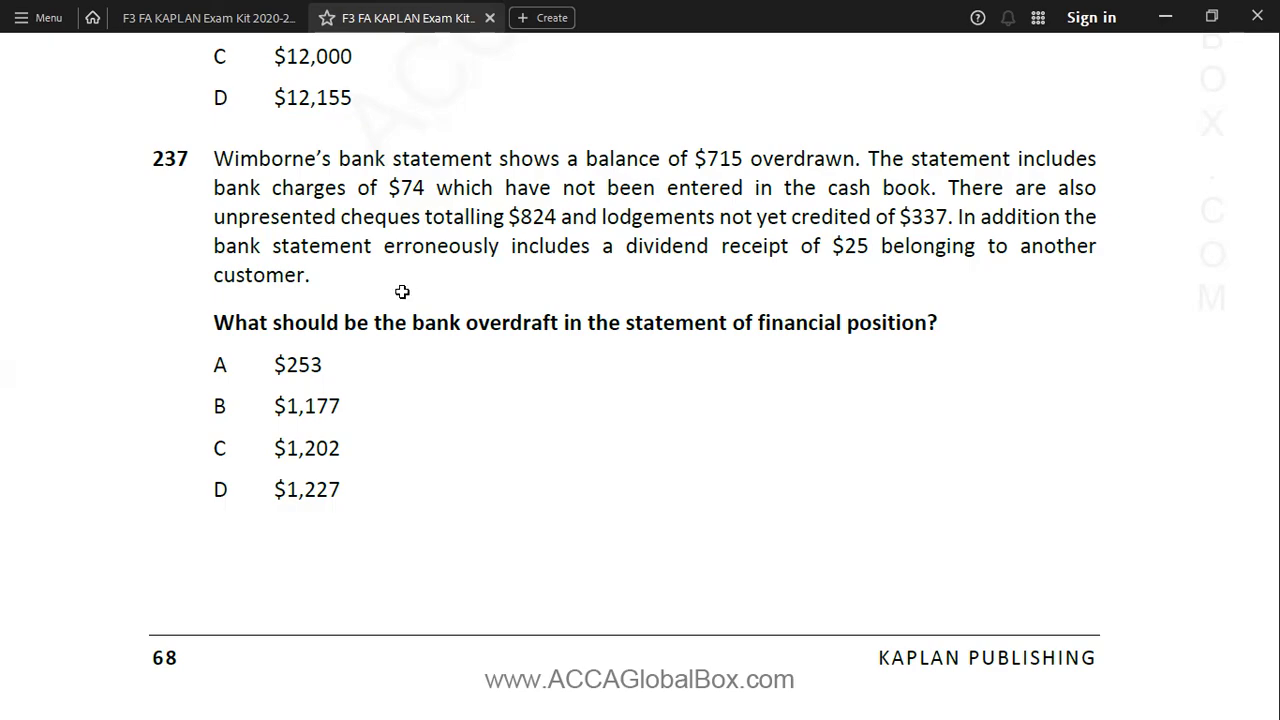
key(alt+Tab)
text(-25)
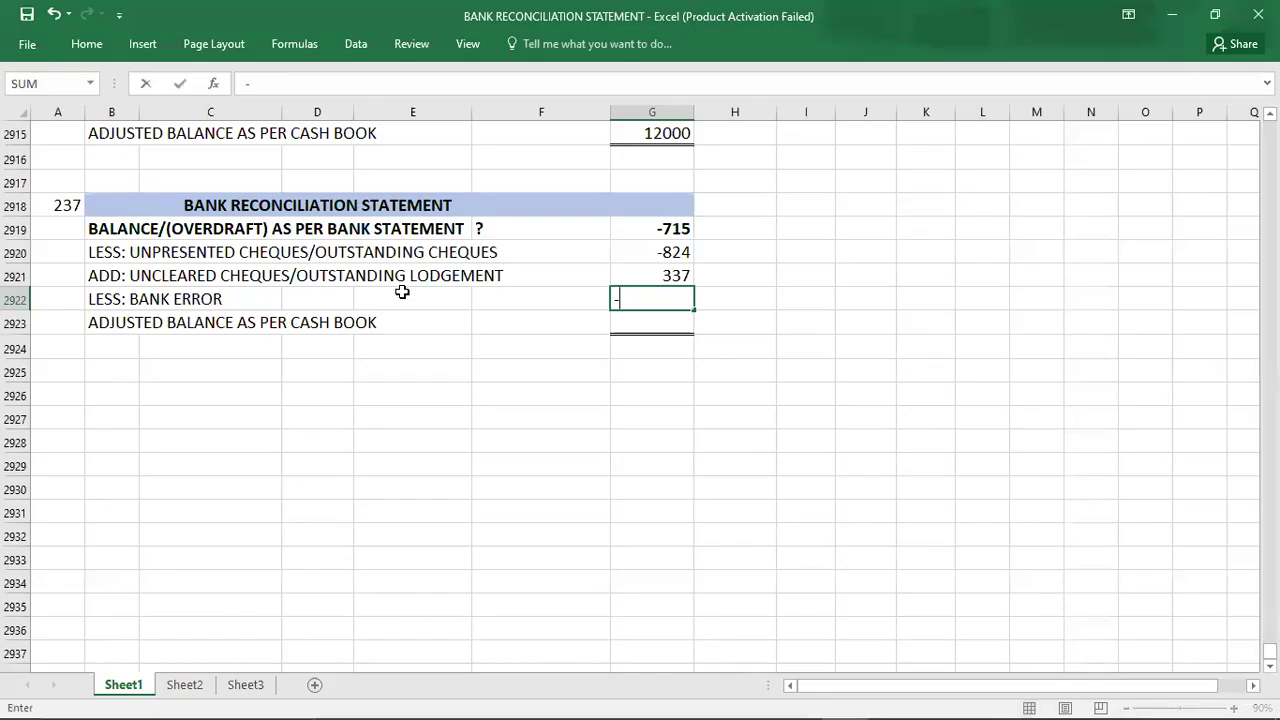
key(Return)
key(alt+Tab)
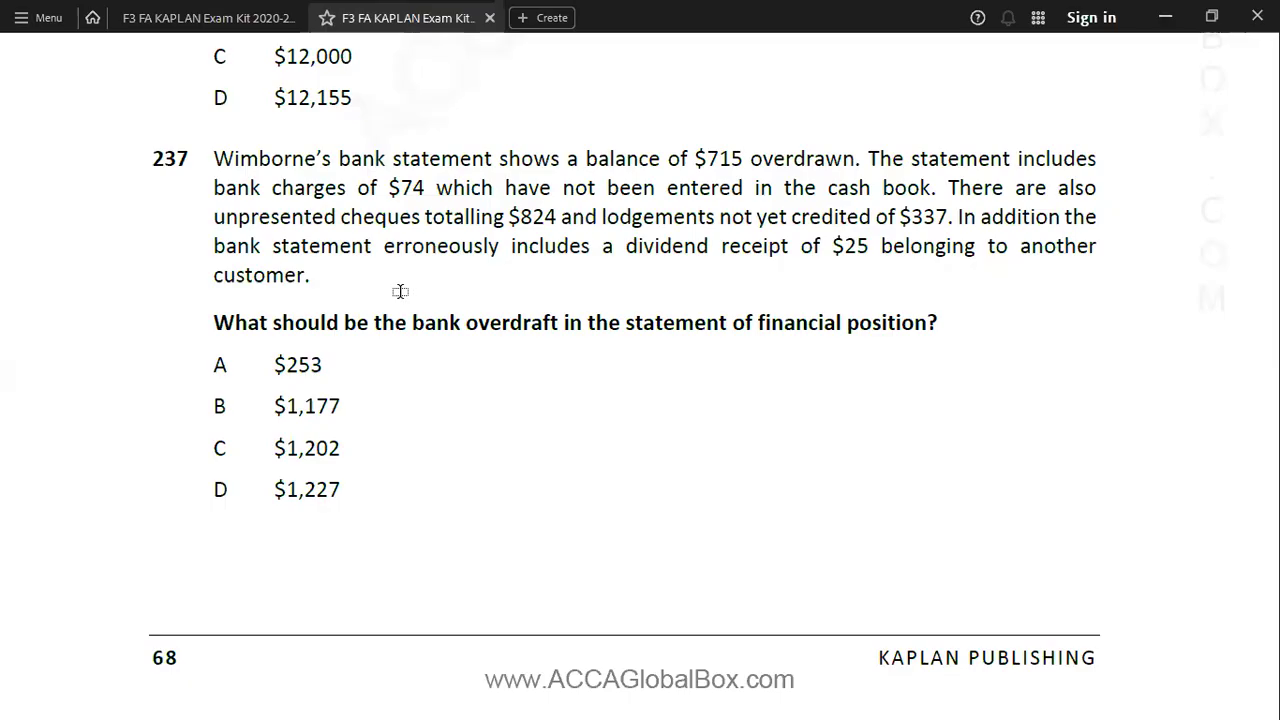
Add up the question 237 reconciliation figures and enter -1127 as the adjusted cash book balance in G2923.
key(alt+Tab)
key(Up)
key(Up)
key(Up)
key(Up)
key(shift+Down)
key(shift+Down)
key(shift+Down)
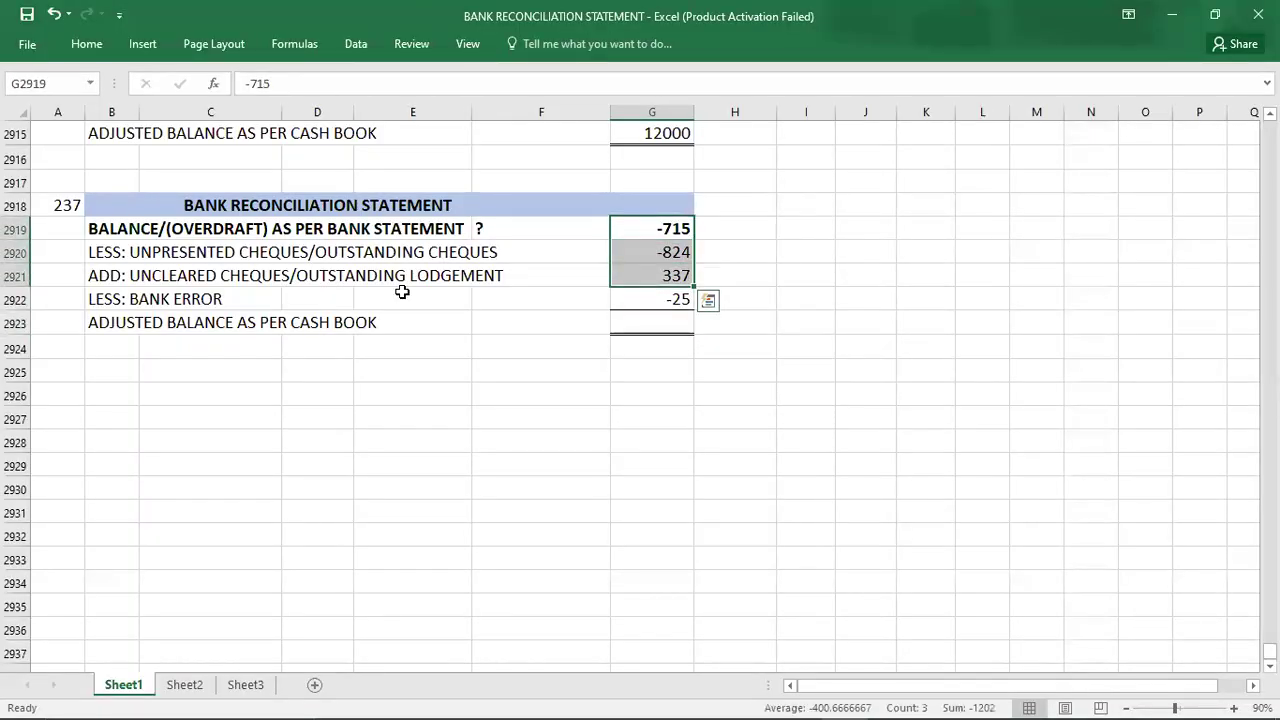
key(Down)
key(Down)
key(Down)
key(Down)
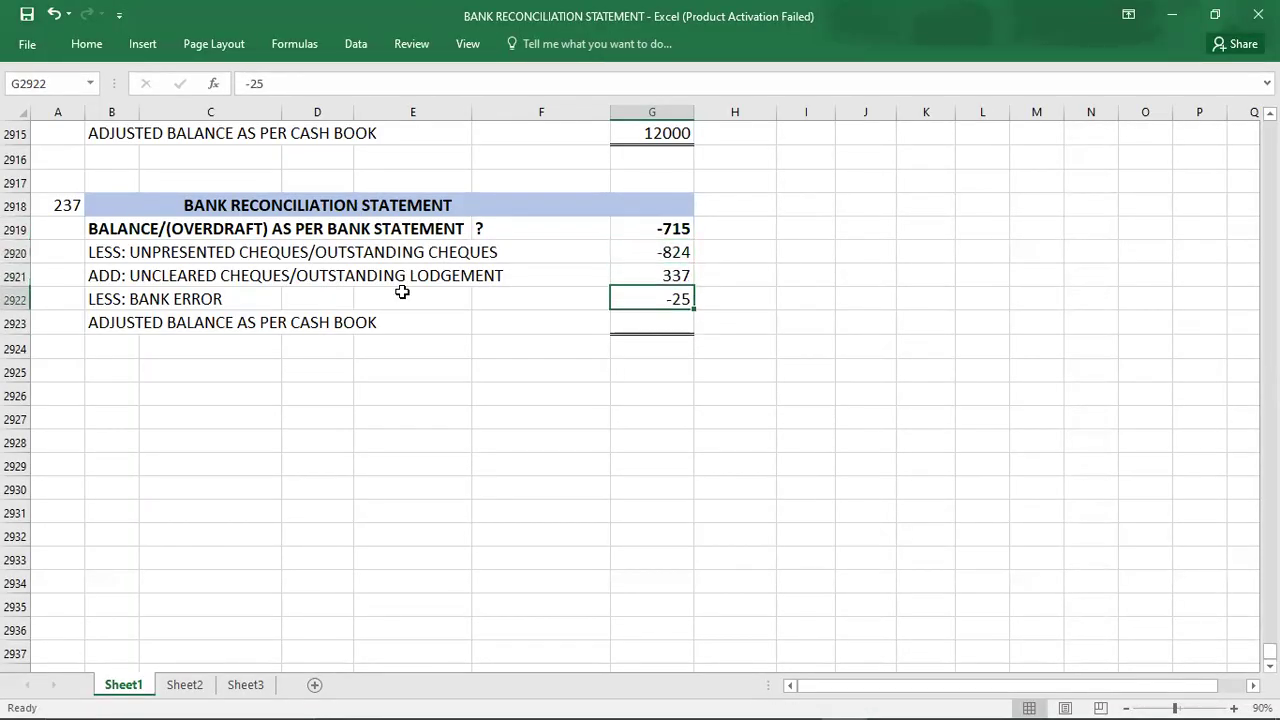
text(-1127)
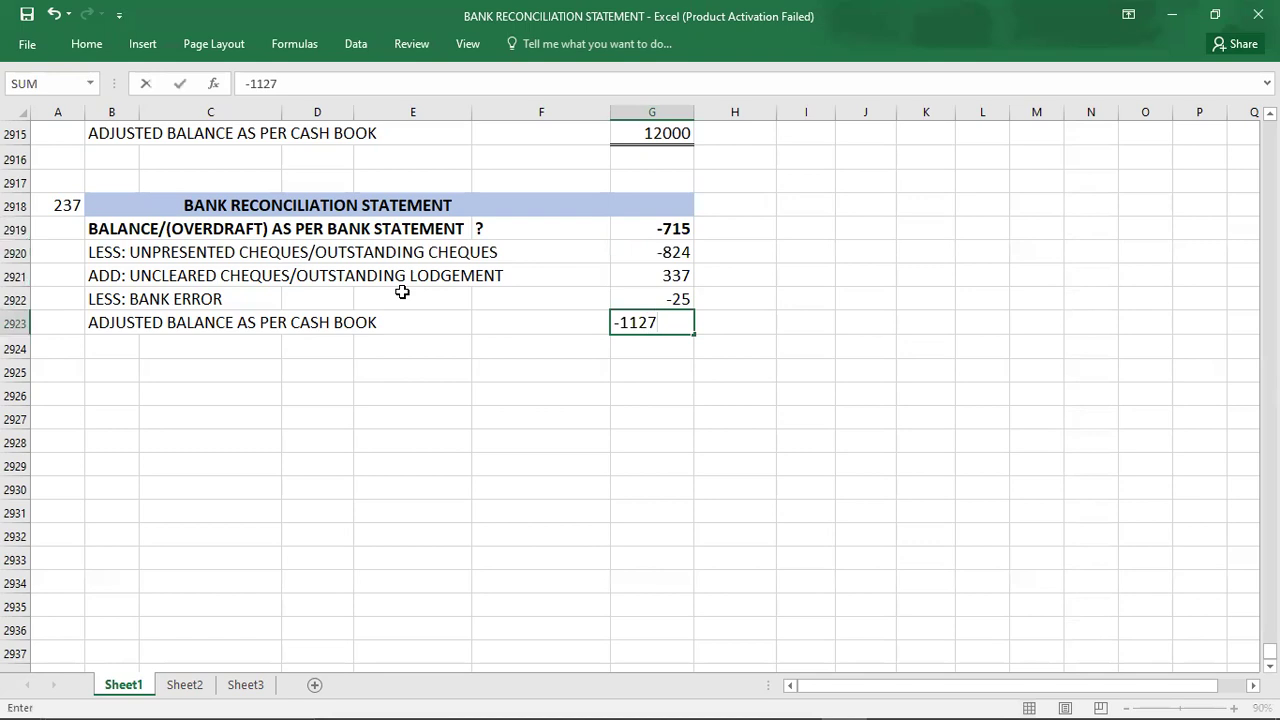
key(Return)
key(Up)
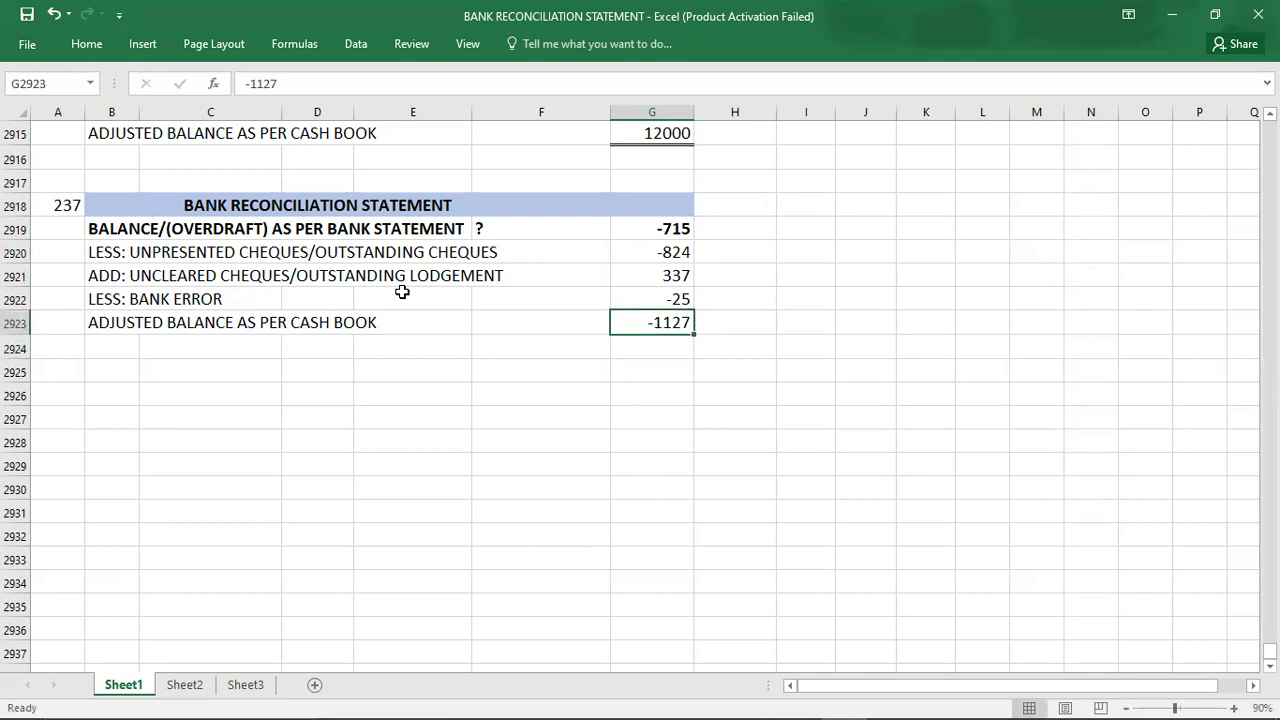
Highlight answer option D of question 237 in the PDF and record D in A2919 of the Excel sheet.
key(Left)
key(Left)
key(Left)
key(Left)
key(Left)
key(Left)
key(Up)
key(Up)
key(Up)
key(Up)
key(Up)
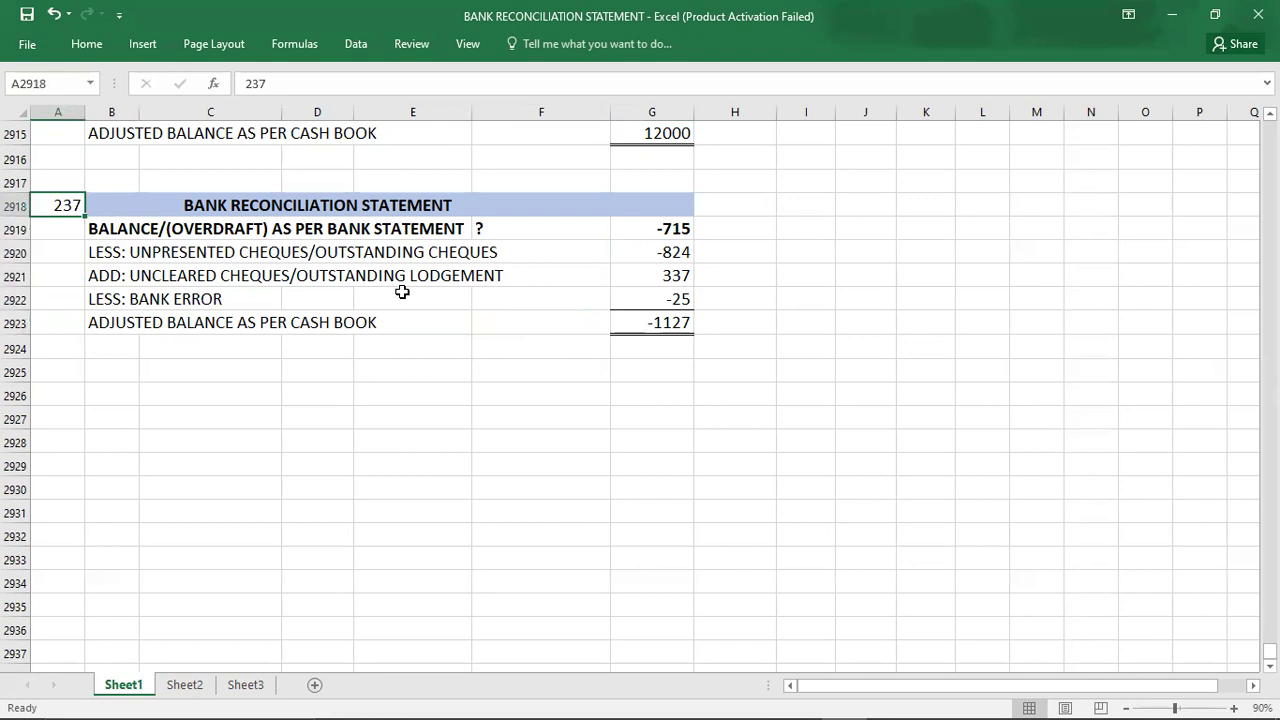
key(alt+Tab)
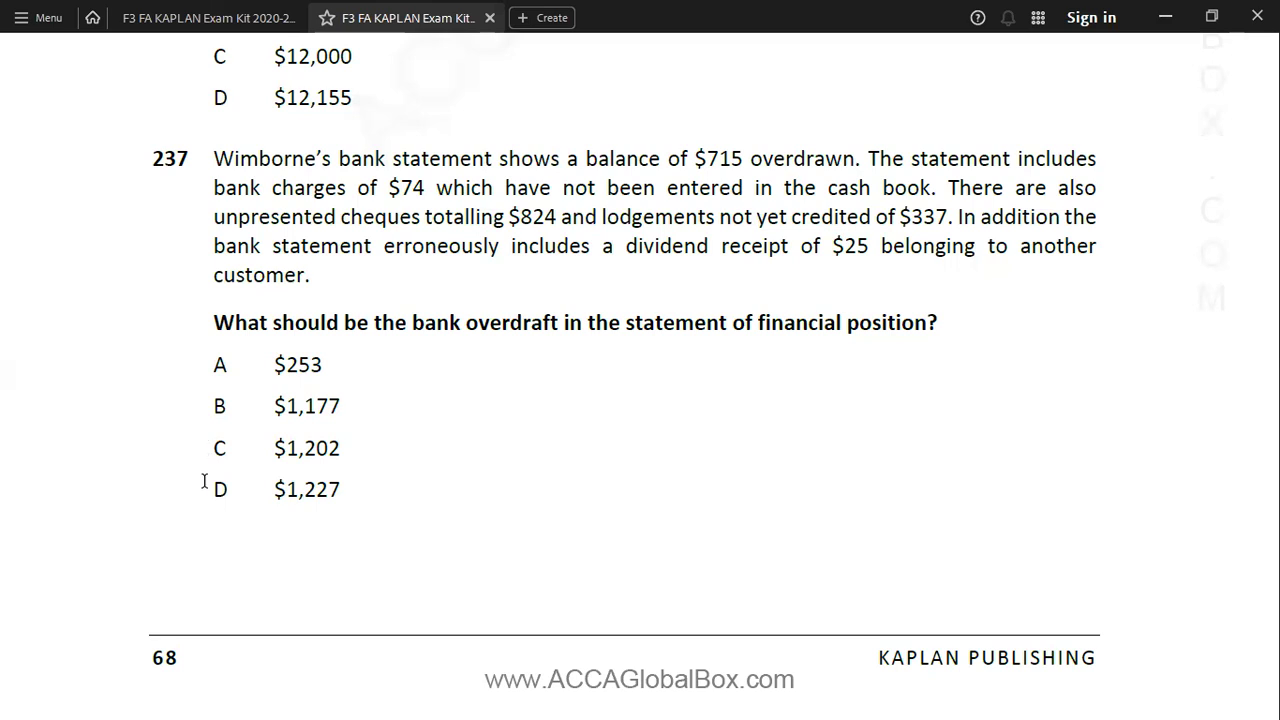
drag(210, 491, 229, 491)
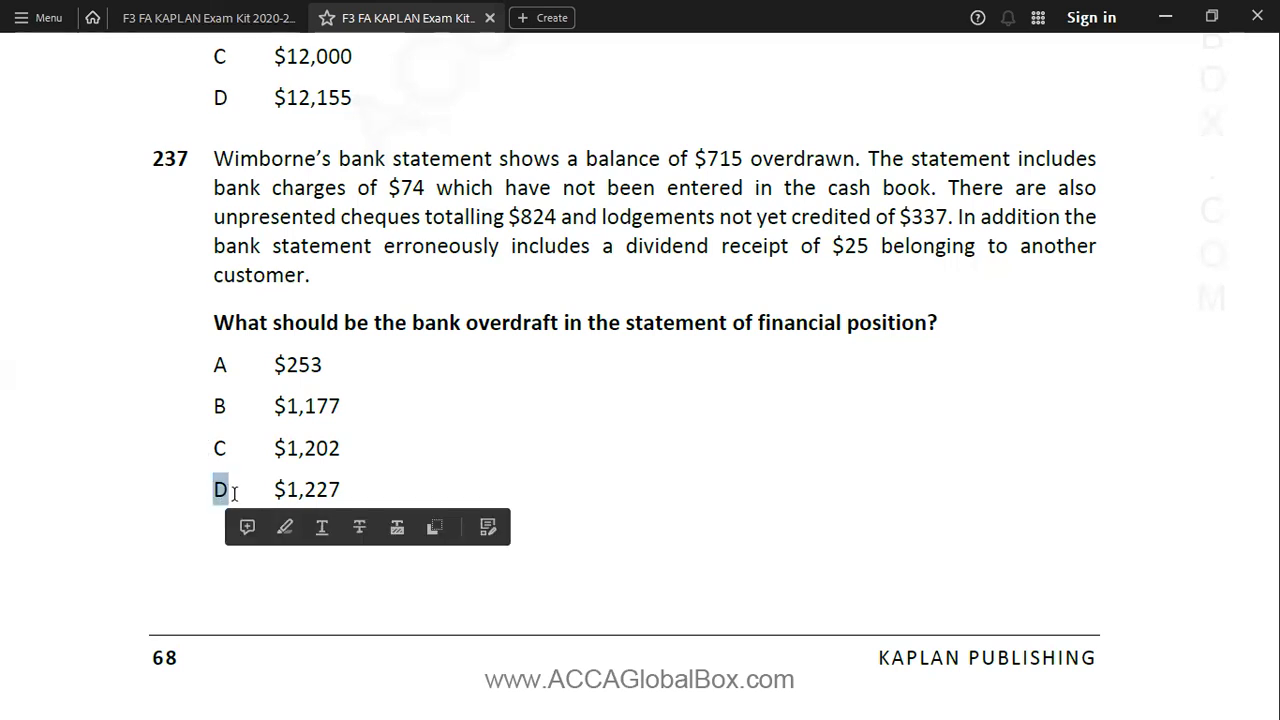
click(277, 528)
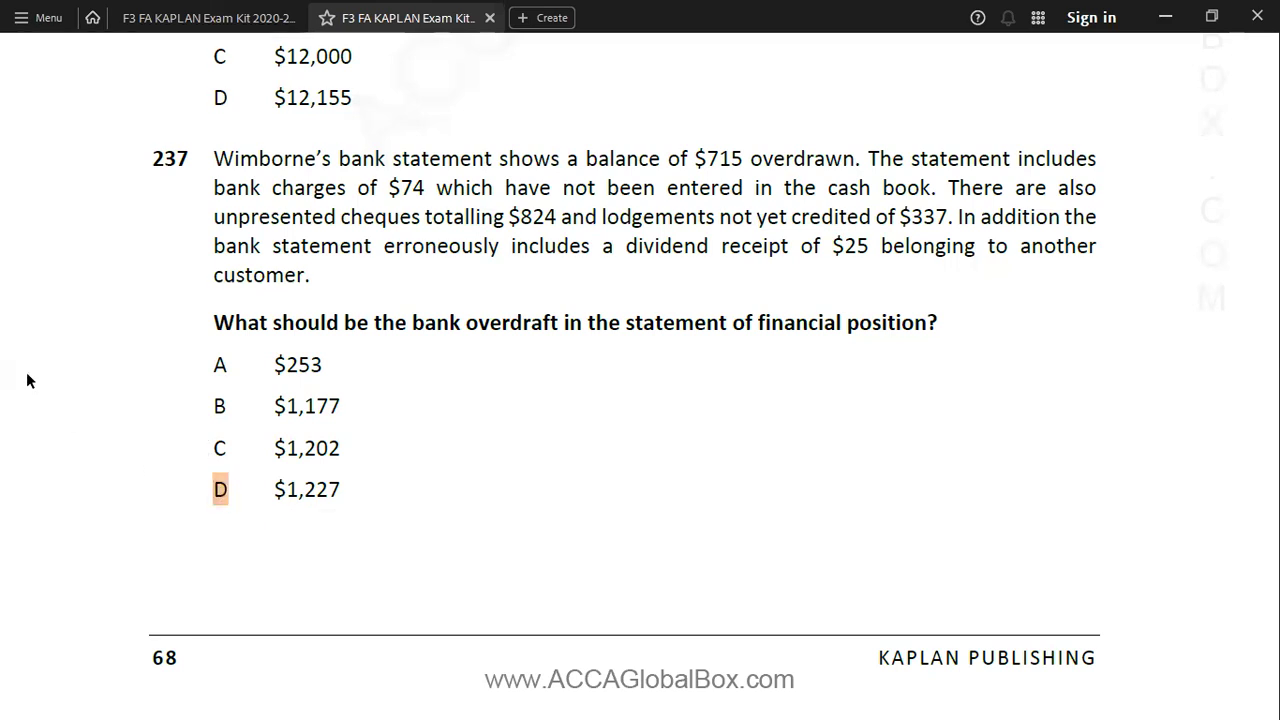
key(alt+Tab)
text(D)
key(Return)
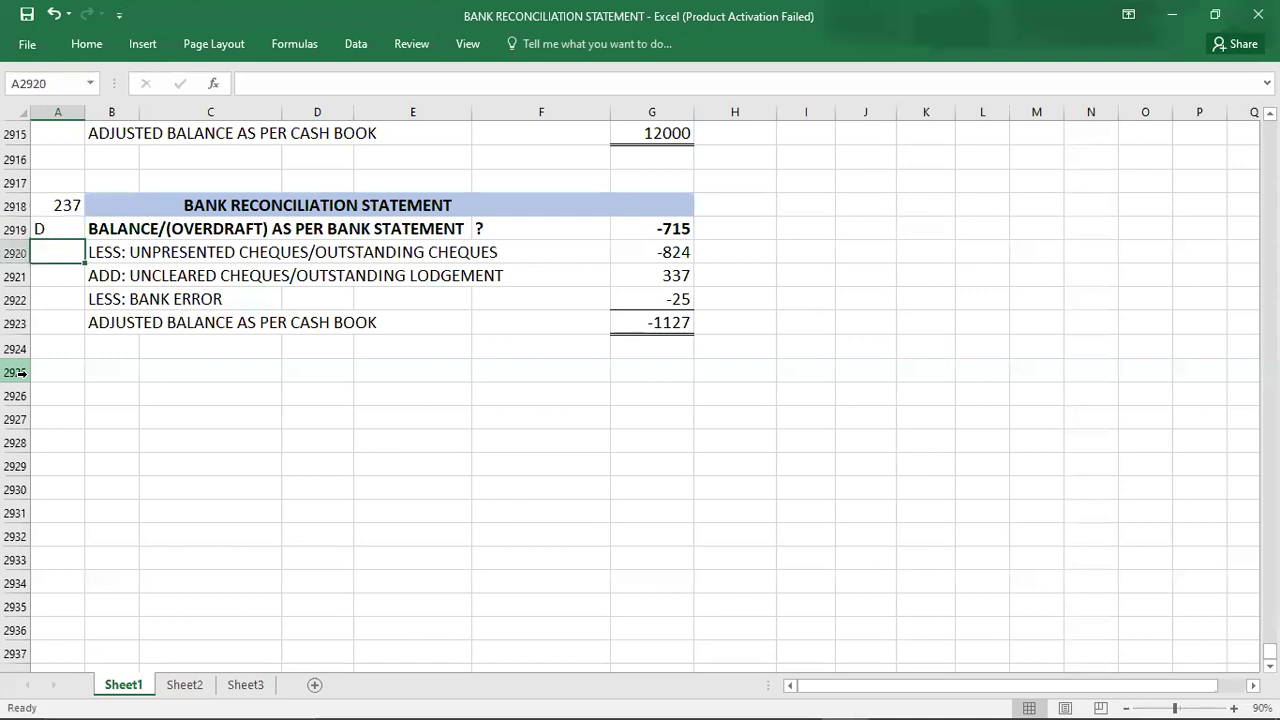
Recheck the question 237 reconciliation figures and correct the adjusted cash book balance in G2923 to -1227.
key(alt+Tab)
key(alt+Tab)
key(Right)
key(Right)
key(Right)
key(Right)
key(Right)
key(Right)
key(Up)
key(Up)
key(Up)
key(Up)
key(Up)
key(Up)
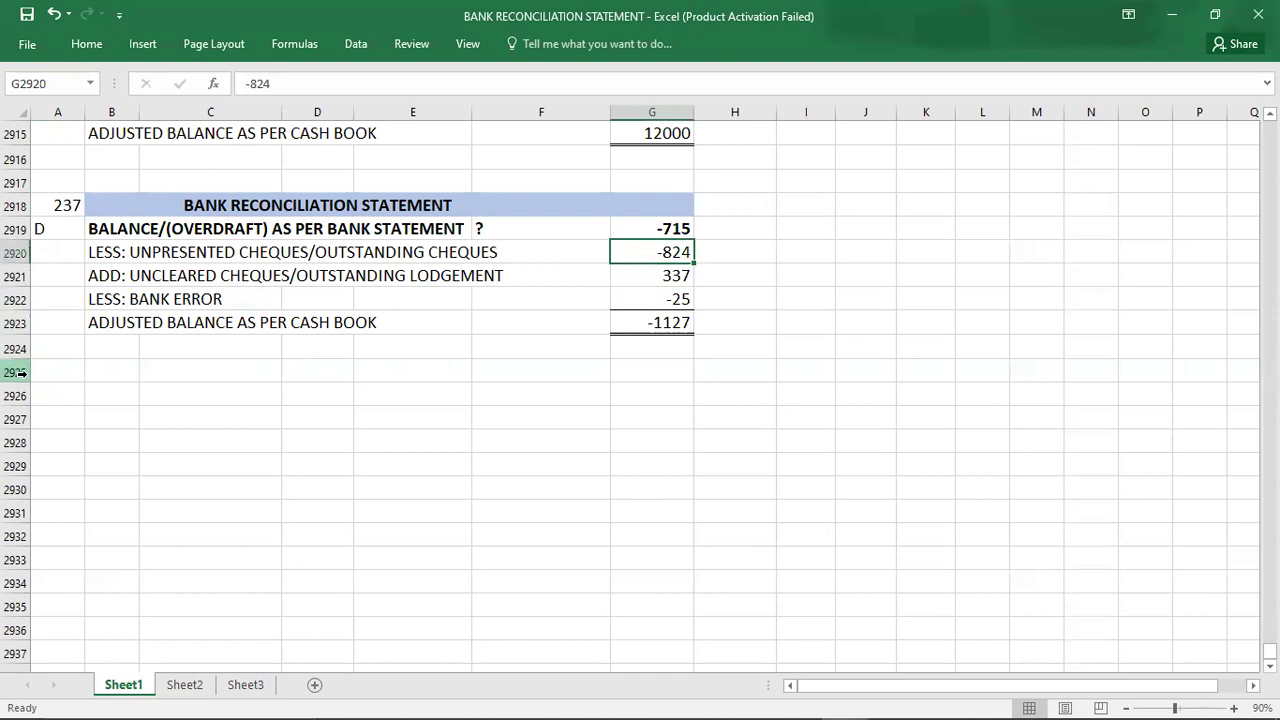
key(shift+Down)
key(shift+Down)
key(shift+Down)
key(Down)
key(Down)
key(Down)
key(Down)
text(-1227)
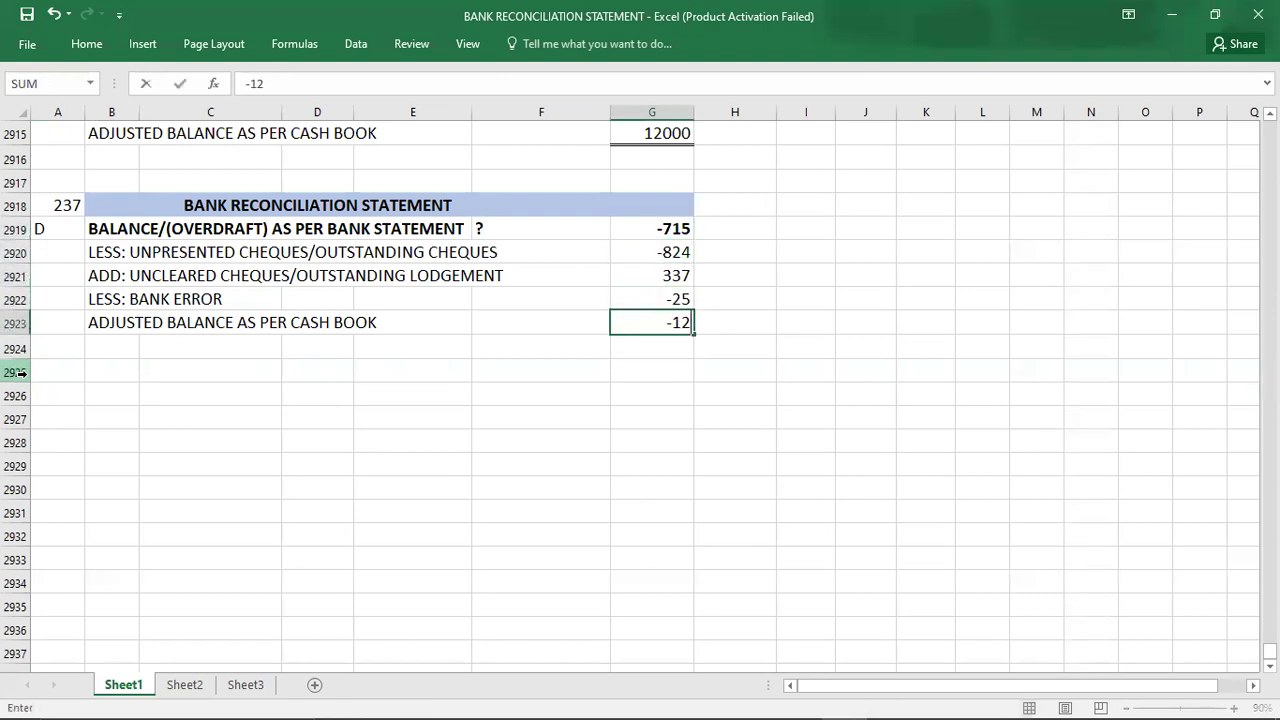
key(Down)
key(Down)
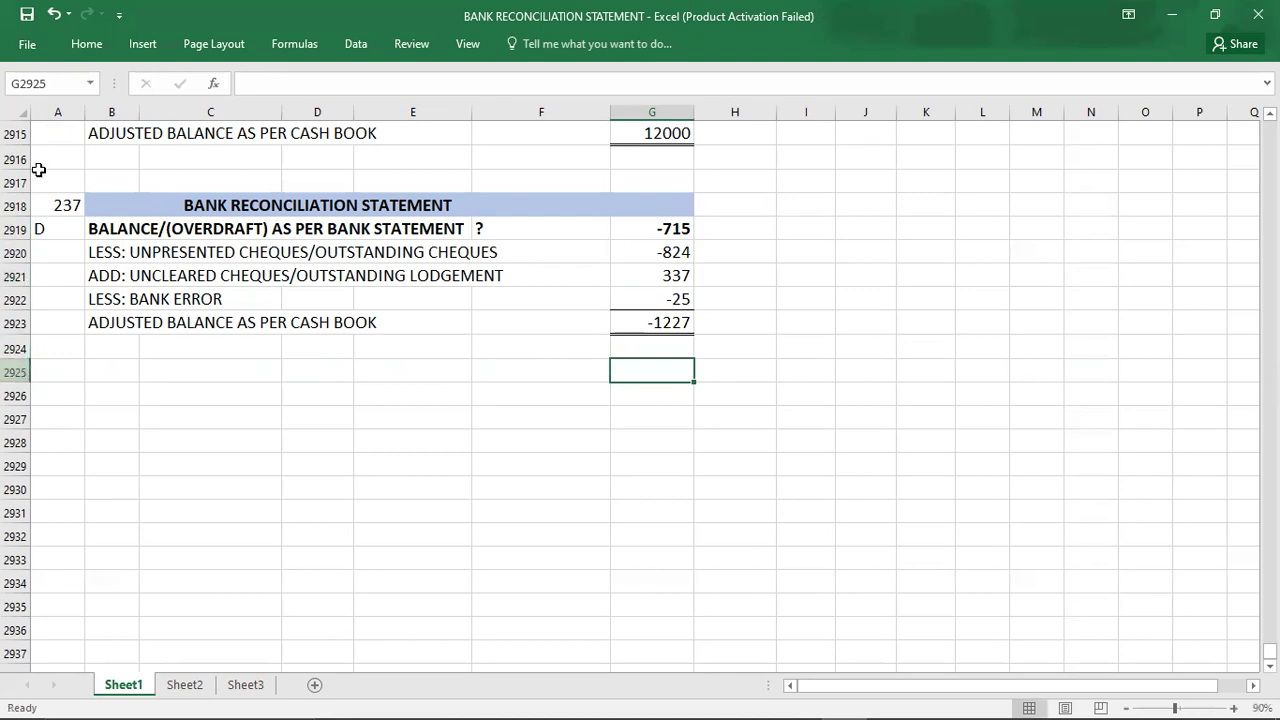
Read question 238 in the exam kit PDF for the cash book balance, the errors and the answer options.
click(44, 206)
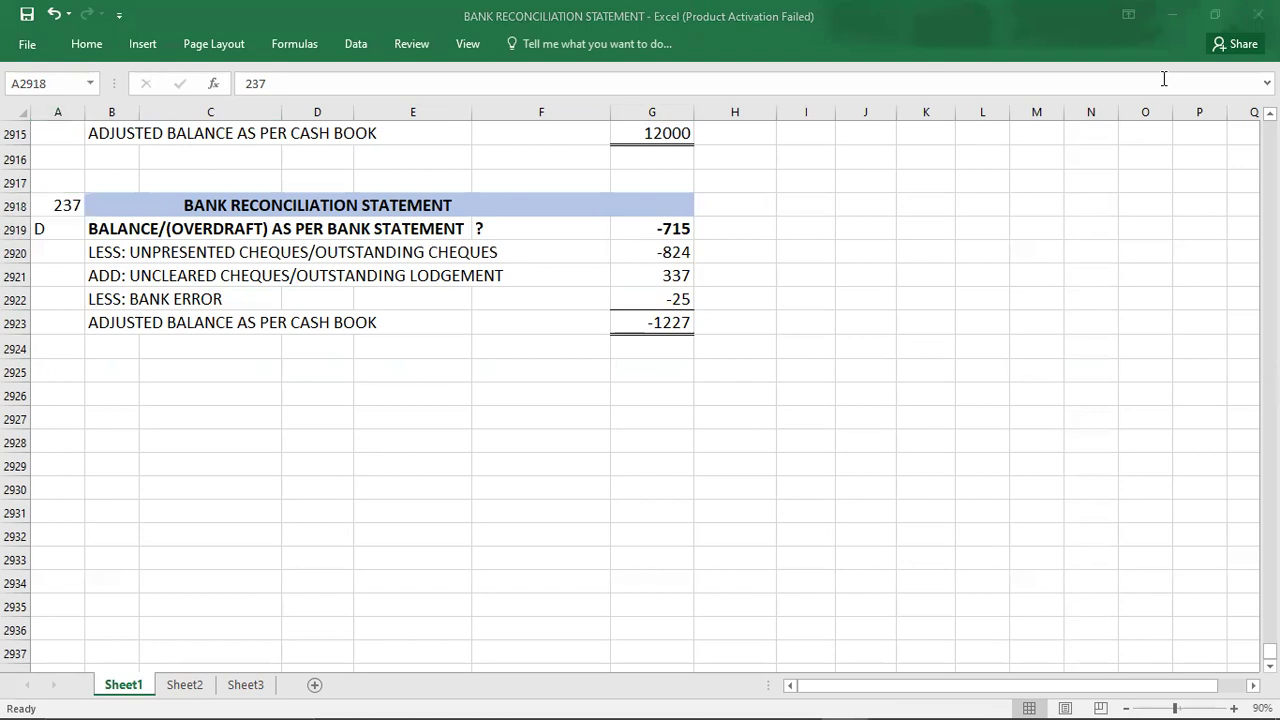
click(72, 388)
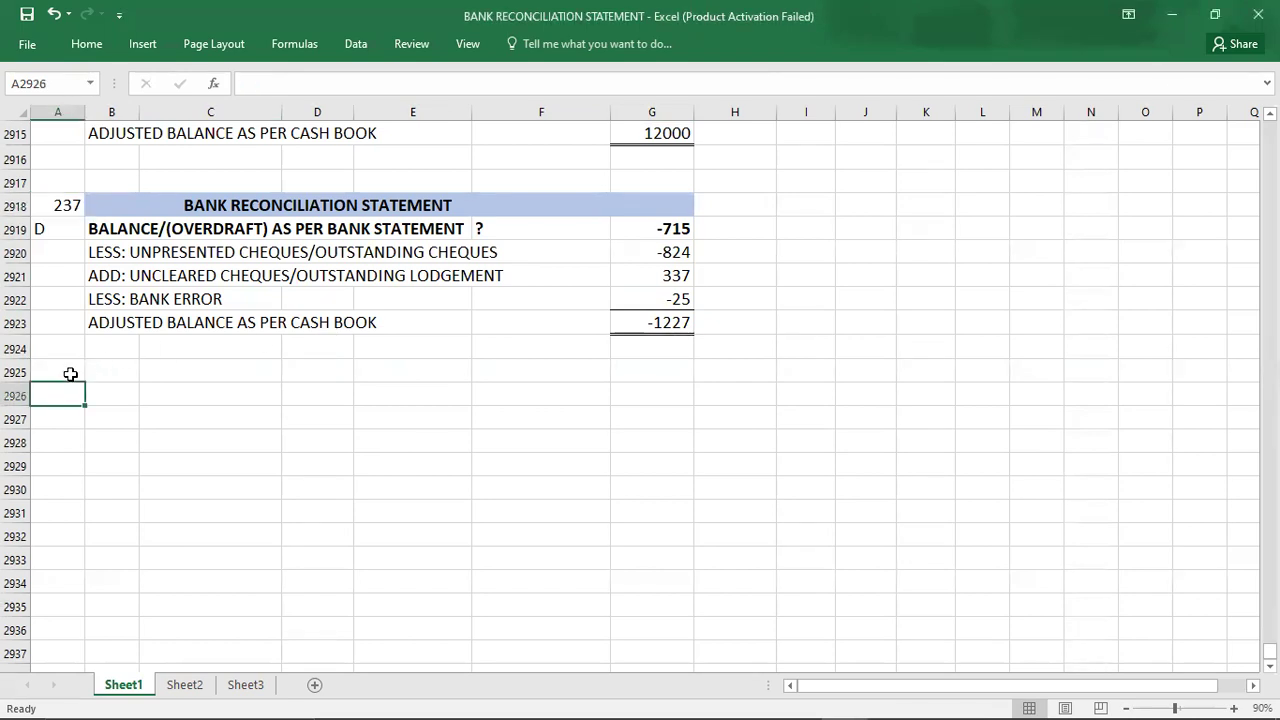
key(alt+Tab)
key(alt+Tab)
scroll(70, 380, down, 1)
scroll(70, 380, down, 5)
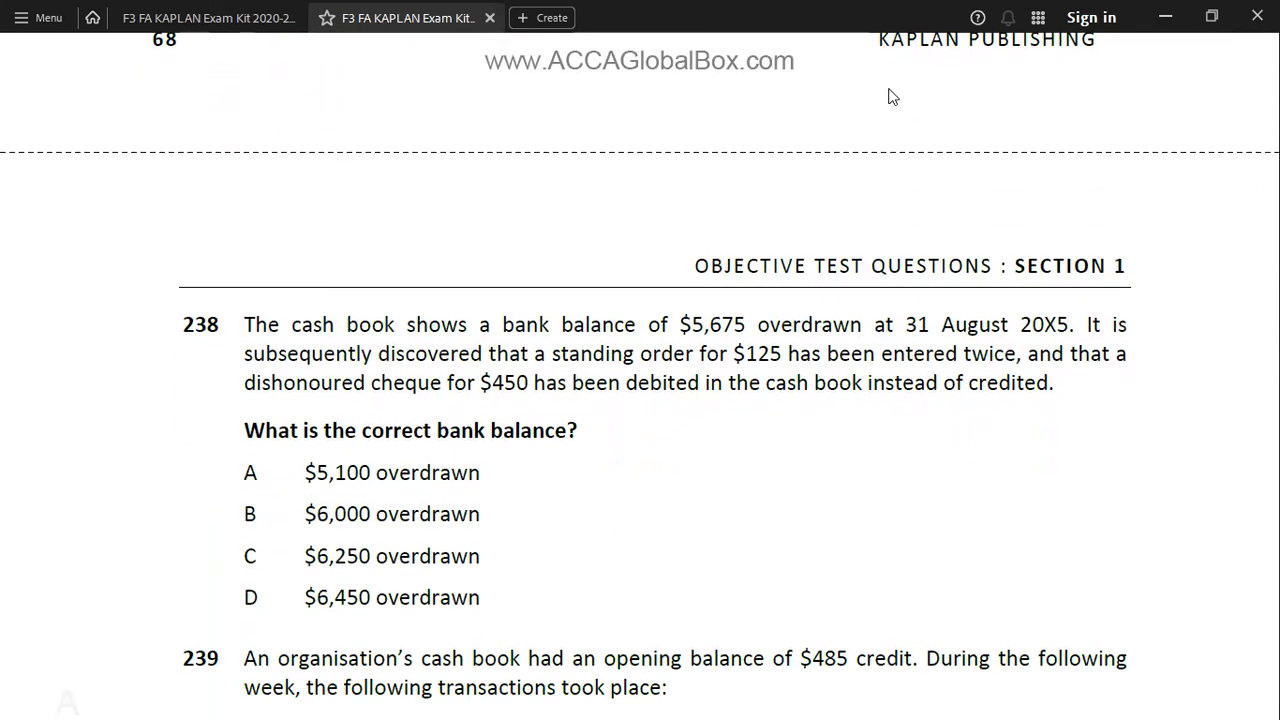
key(alt+Tab)
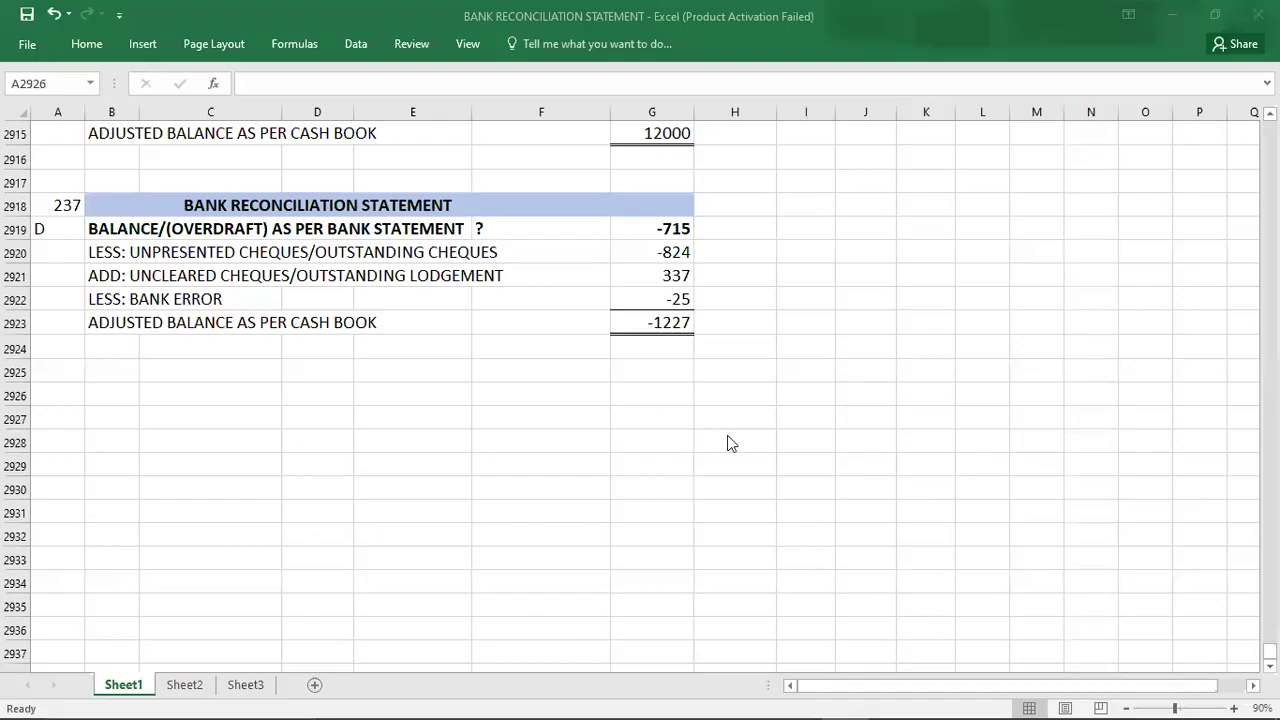
key(alt+Tab)
scroll(727, 432, down, 2)
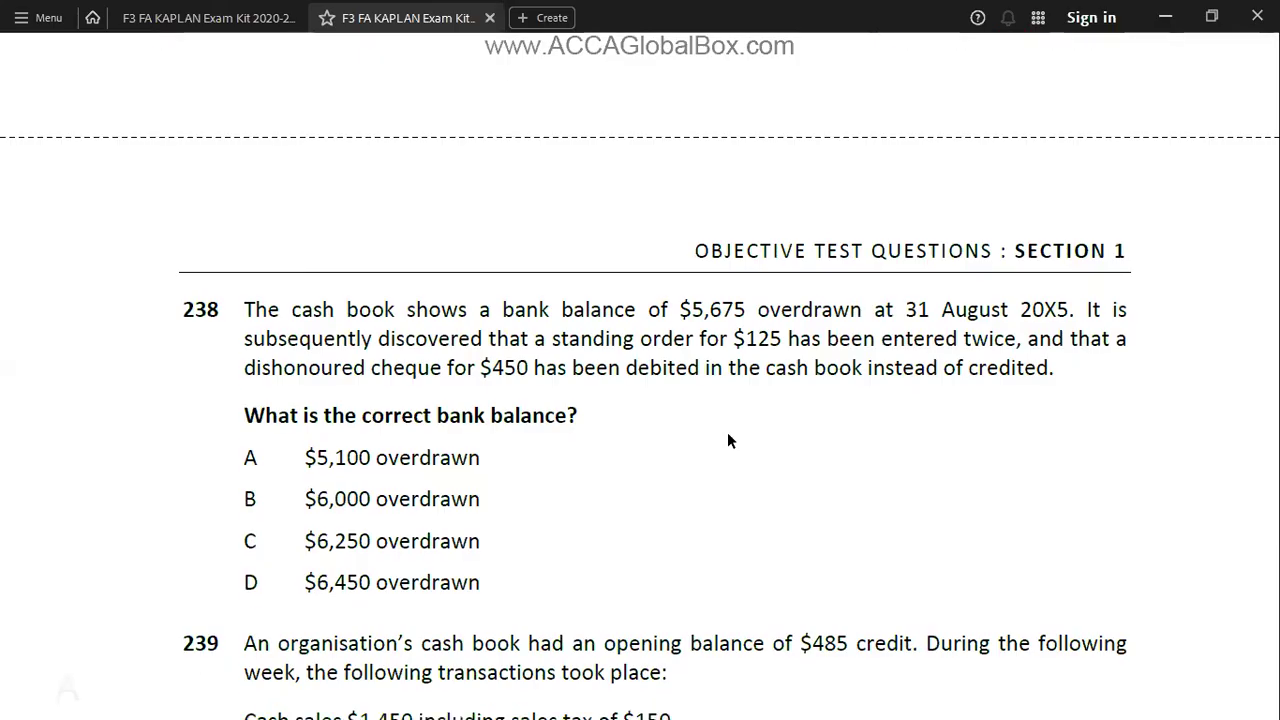
scroll(727, 440, down, 1)
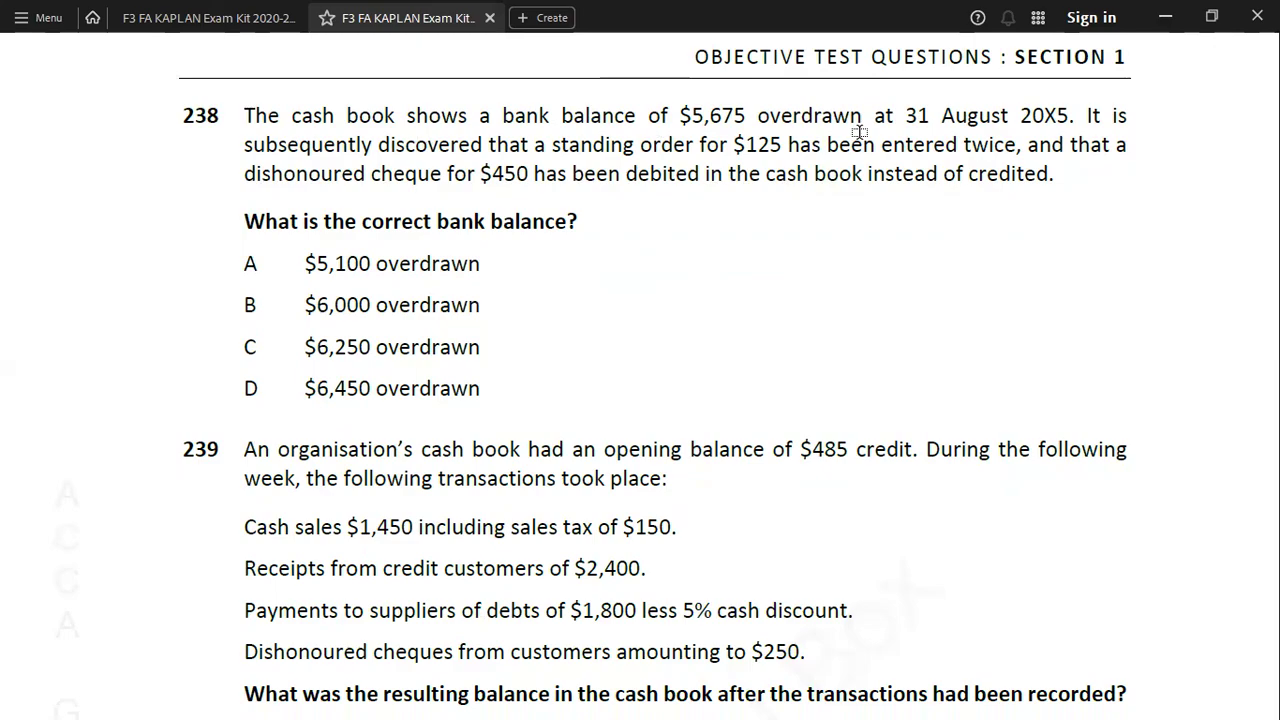
Copy the BANK account layout of question 236, range B2899:G2907, in the Excel sheet.
key(alt+Tab)
key(Up)
key(Up)
key(Up)
key(Up)
key(Up)
key(Up)
key(Up)
key(Up)
key(Up)
key(Up)
key(Up)
key(Up)
key(Up)
key(Up)
key(Up)
key(Up)
key(Up)
key(Up)
key(Up)
key(Up)
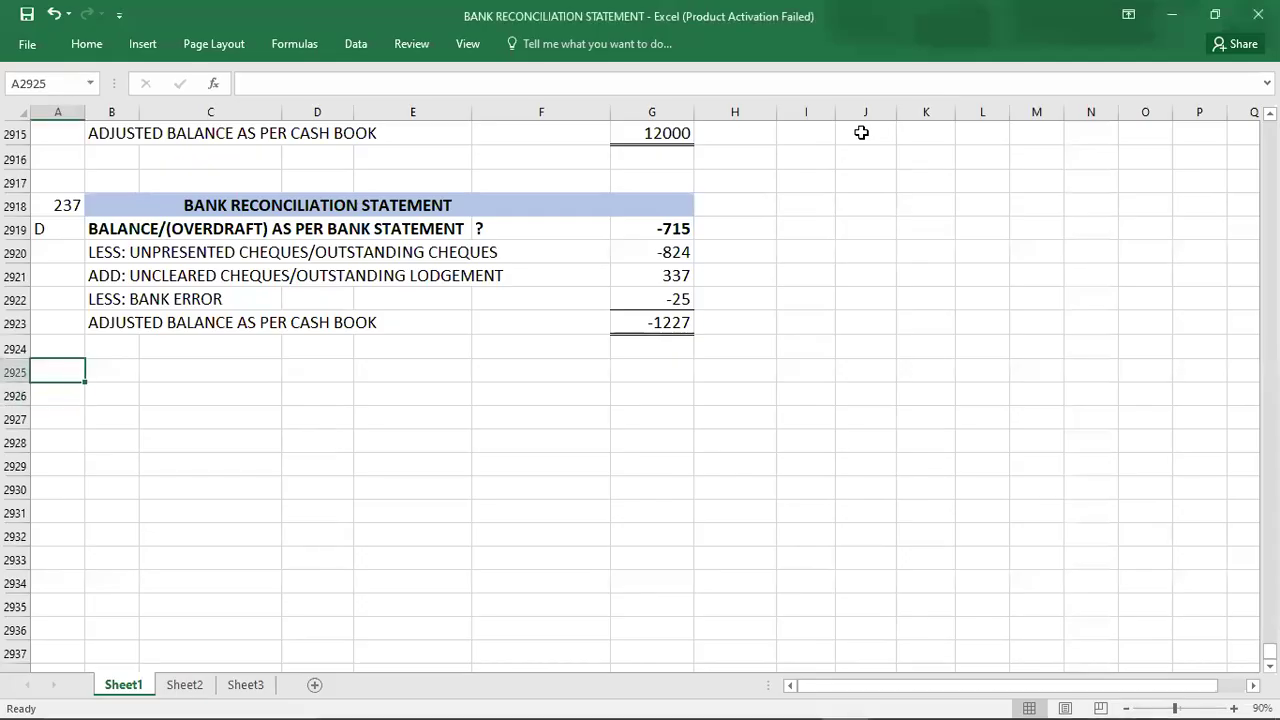
key(Up)
key(Up)
key(Up)
key(Up)
key(Up)
key(Up)
key(Up)
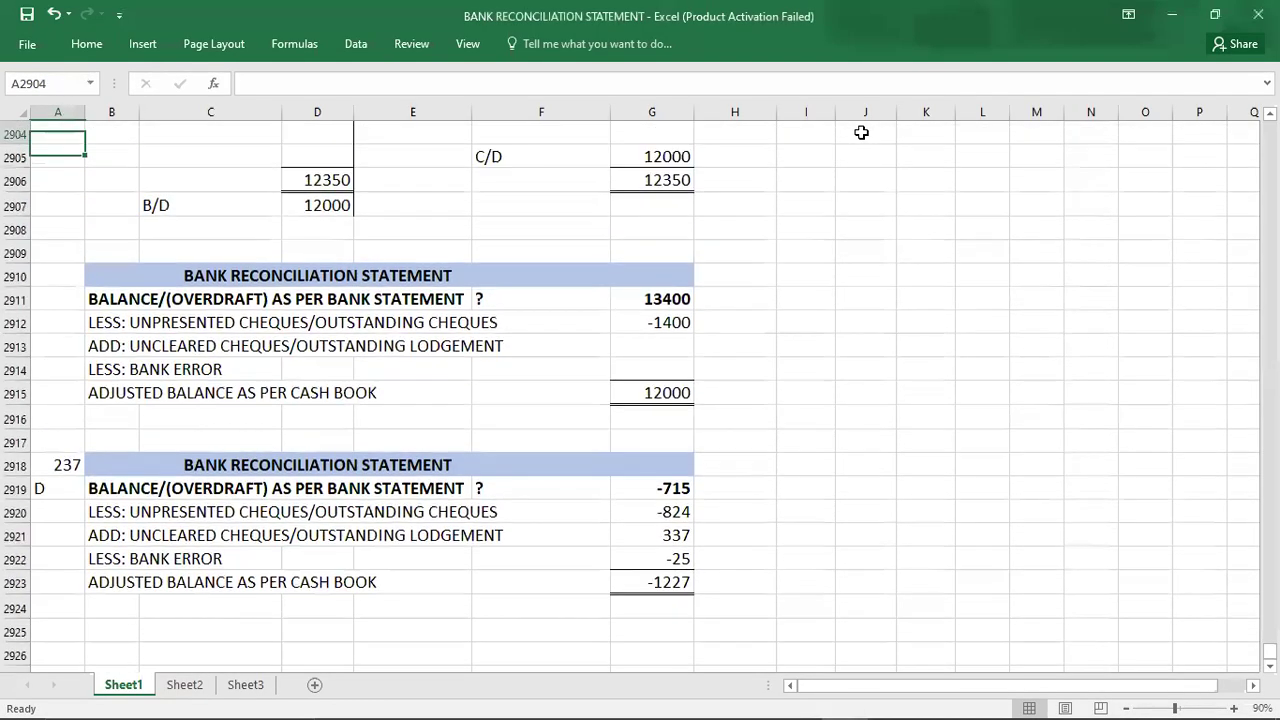
key(Right)
key(shift+Right)
key(shift+Right)
key(shift+Right)
key(shift+Right)
key(shift+Right)
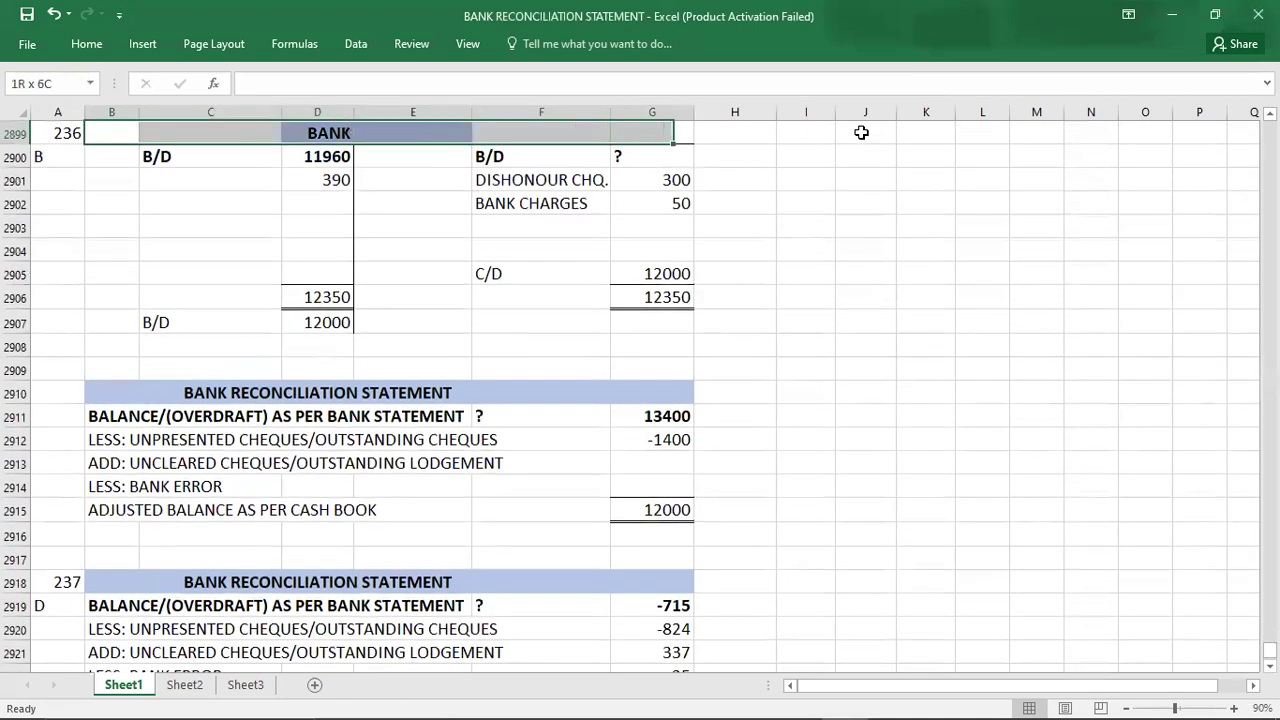
key(shift+Down)
key(shift+Down)
key(shift+Down)
key(shift+Down)
key(shift+Down)
key(shift+Down)
key(shift+Down)
key(shift+Down)
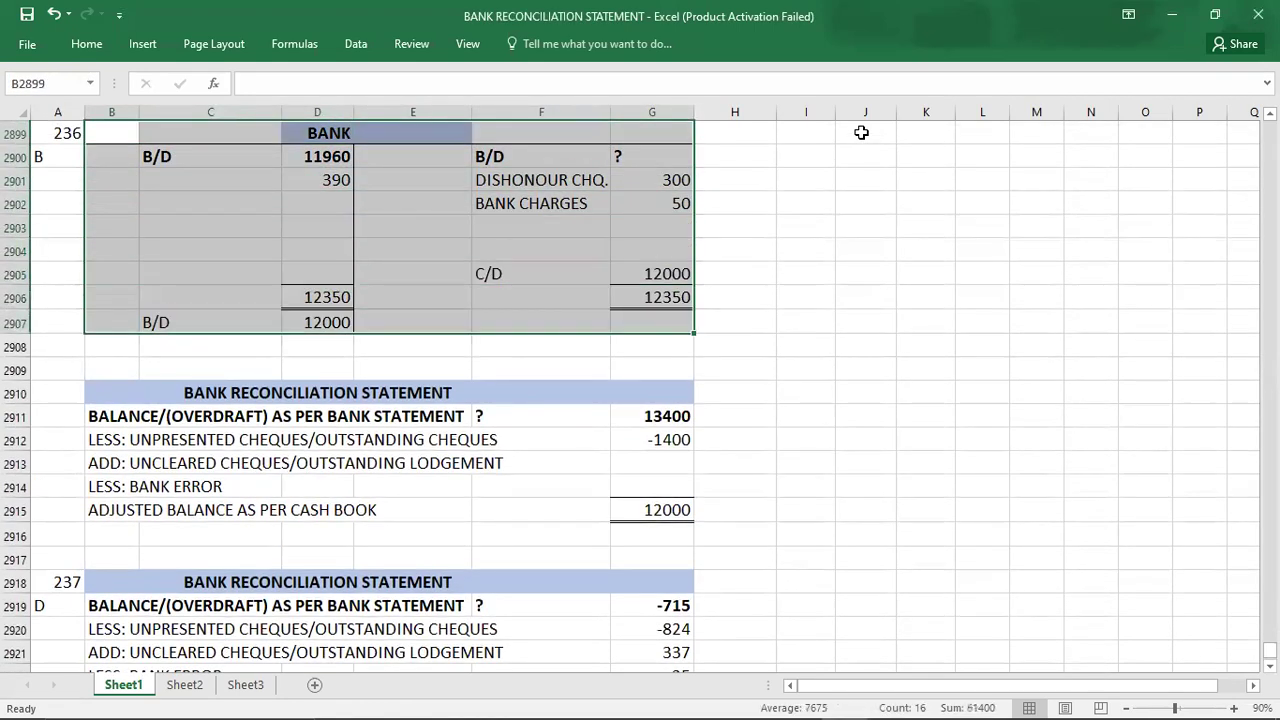
key(ctrl+c)
Paste the copied BANK account layout at B2926, below the question 237 reconciliation statement.
key(Down)
key(Down)
key(Down)
key(Down)
key(Down)
key(Down)
key(Down)
key(Down)
key(Down)
key(Down)
key(Down)
key(Down)
key(Down)
key(Down)
key(Down)
key(Down)
key(Down)
key(Down)
key(Down)
key(Down)
key(Down)
key(Down)
key(Down)
key(Down)
key(Down)
key(Down)
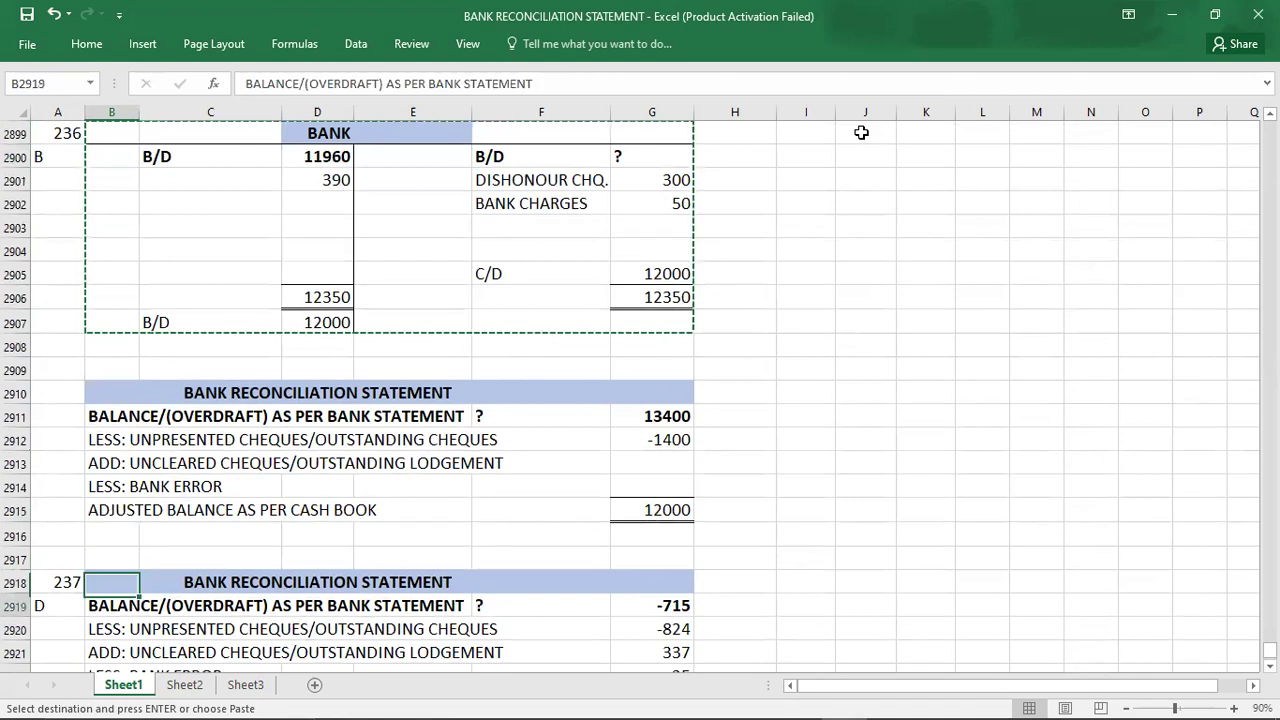
key(Up)
key(Up)
key(Up)
key(Up)
key(Up)
key(Up)
key(Up)
key(Up)
key(Up)
key(Up)
key(Up)
key(Up)
key(Up)
key(Up)
key(Up)
key(Up)
key(Up)
key(Up)
key(Up)
key(Up)
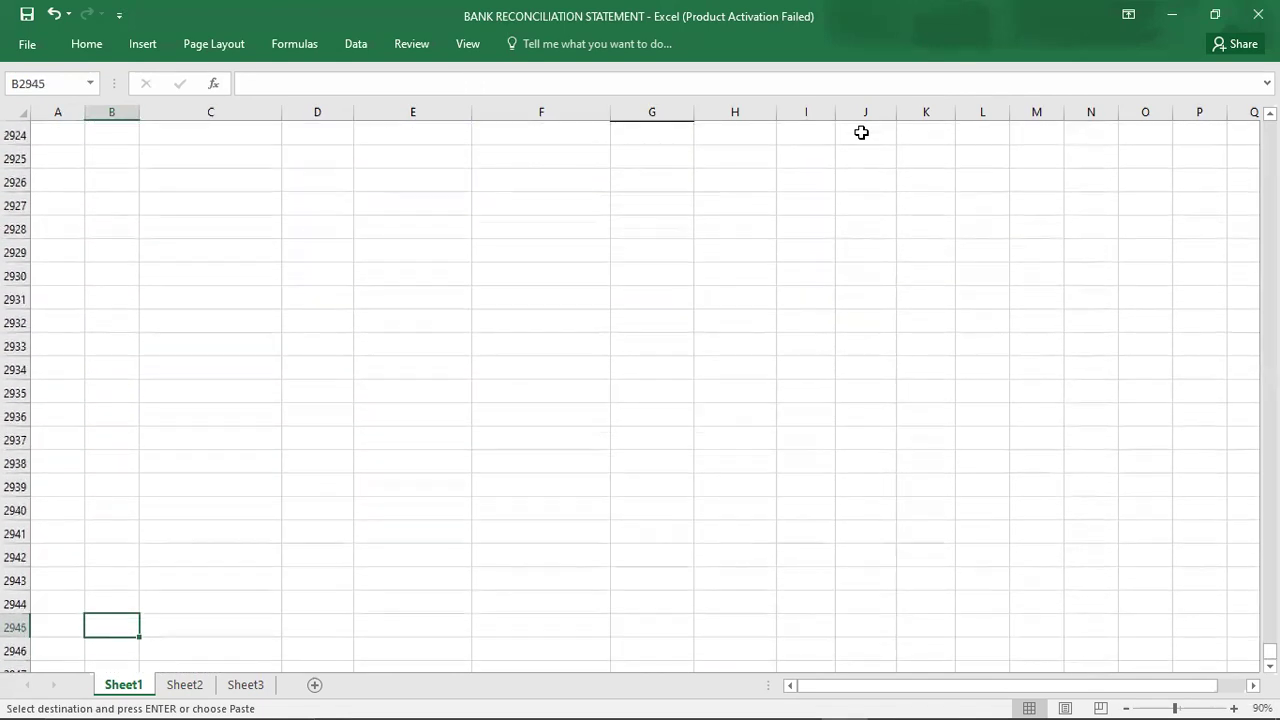
key(ctrl+v)
Label the pasted BANK account with question number 238 in A2926.
key(Left)
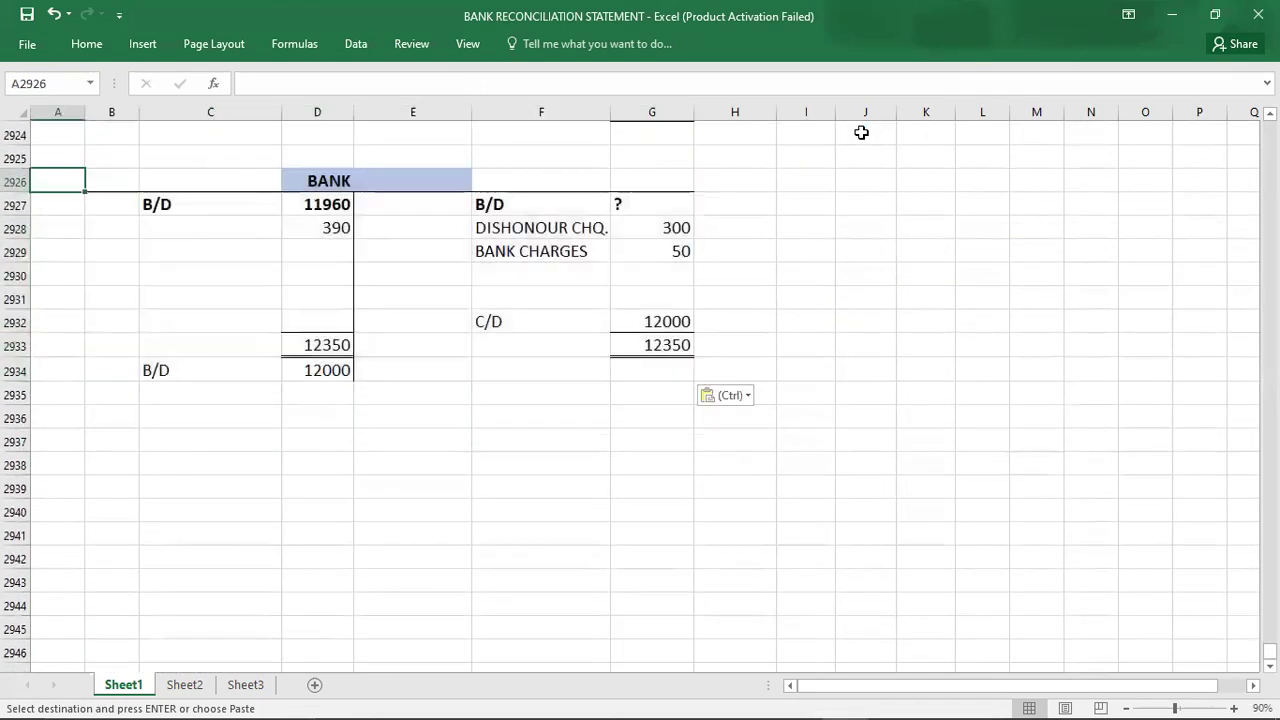
text(238)
key(Return)
key(Right)
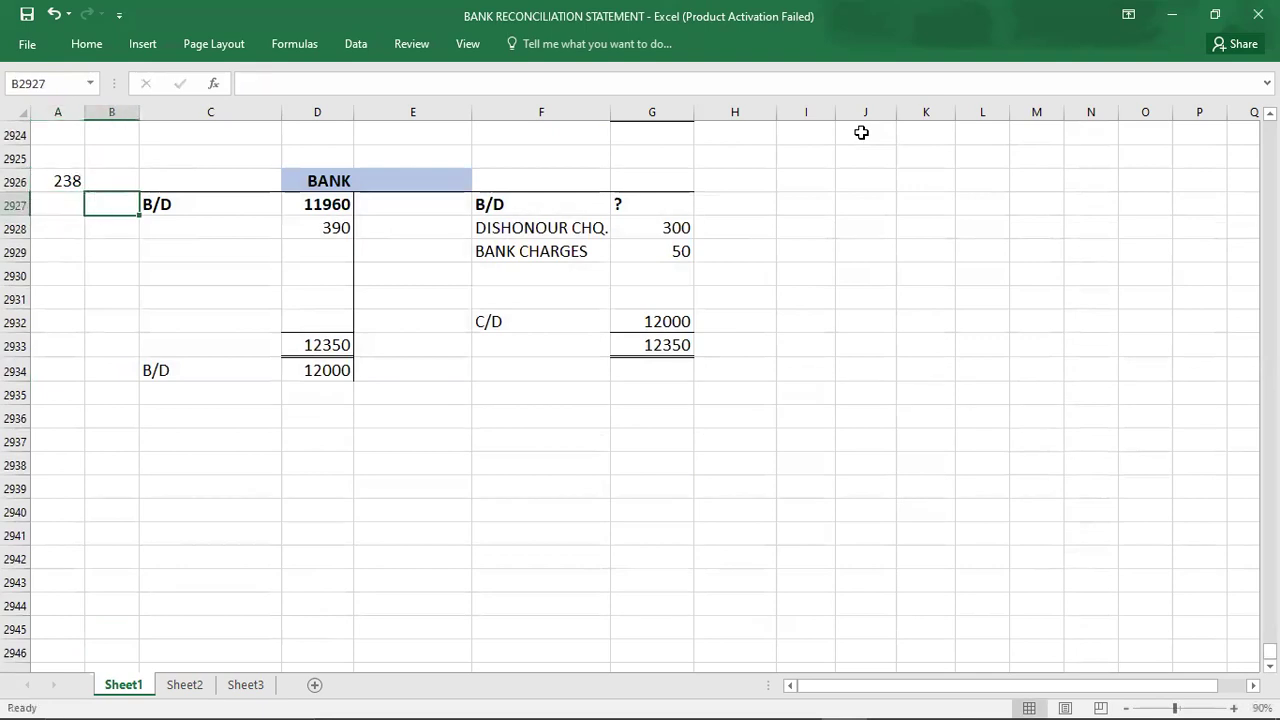
key(shift+Right)
key(shift+Right)
key(shift+Right)
key(shift+Right)
key(shift+Right)
key(shift+Right)
key(shift+Down)
key(shift+Down)
key(shift+Down)
key(shift+Down)
key(shift+Down)
key(shift+Down)
key(shift+Down)
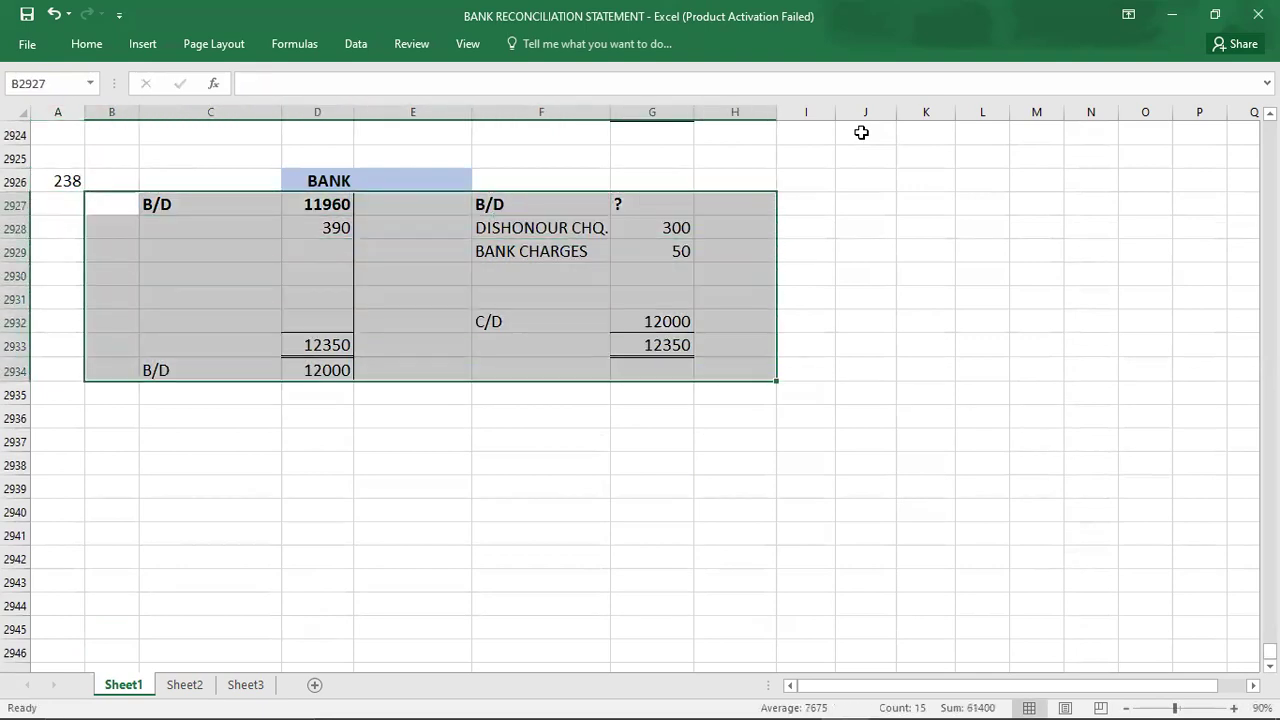
key(BackSpace)
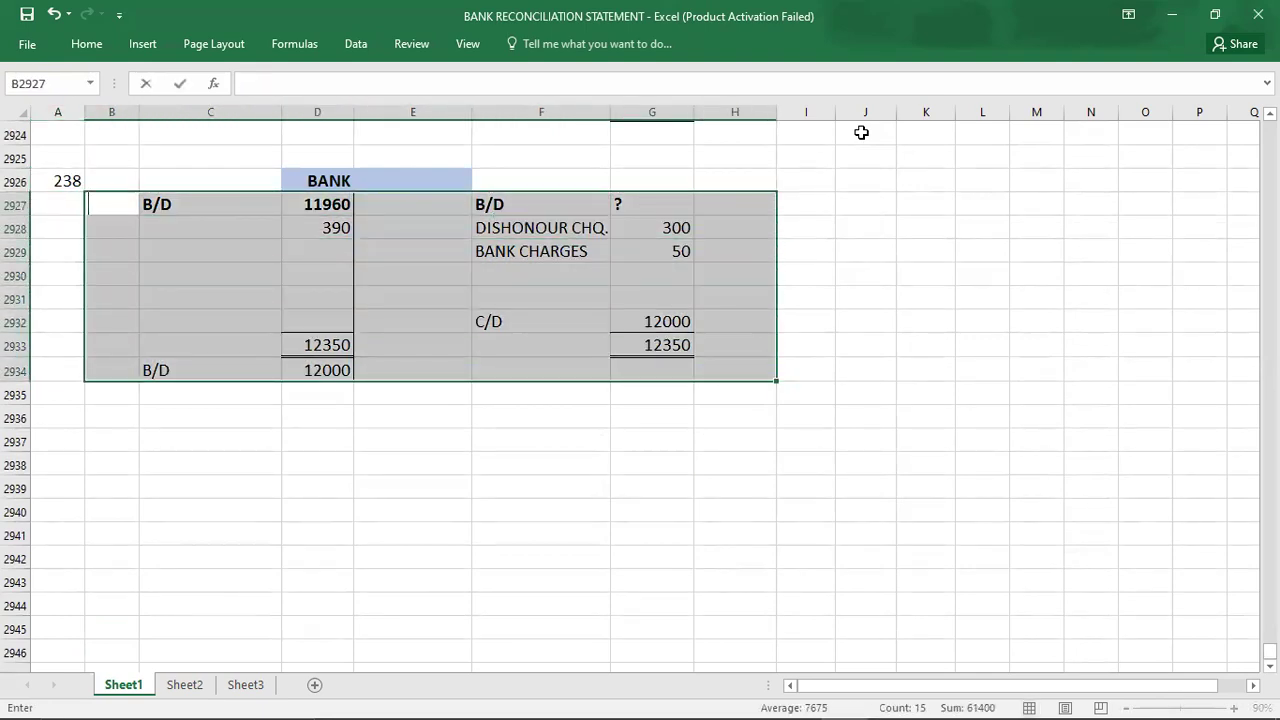
key(alt)
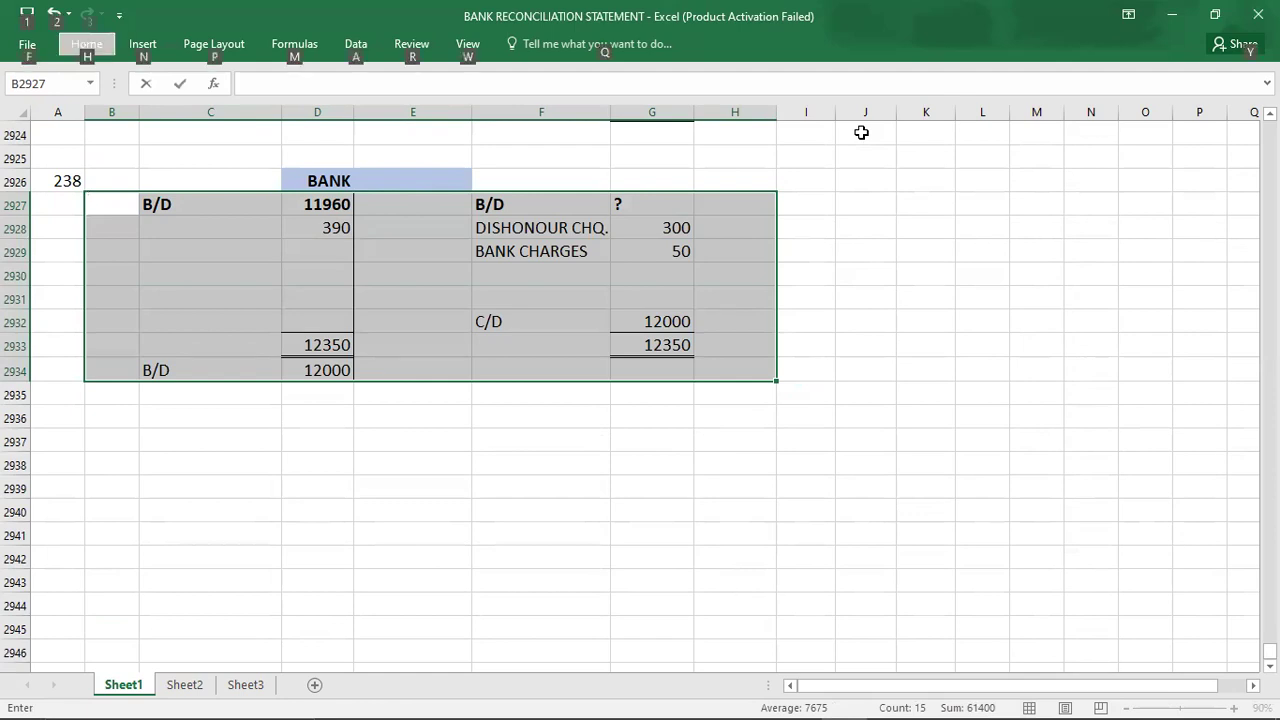
key(alt+Tab)
key(alt+Tab)
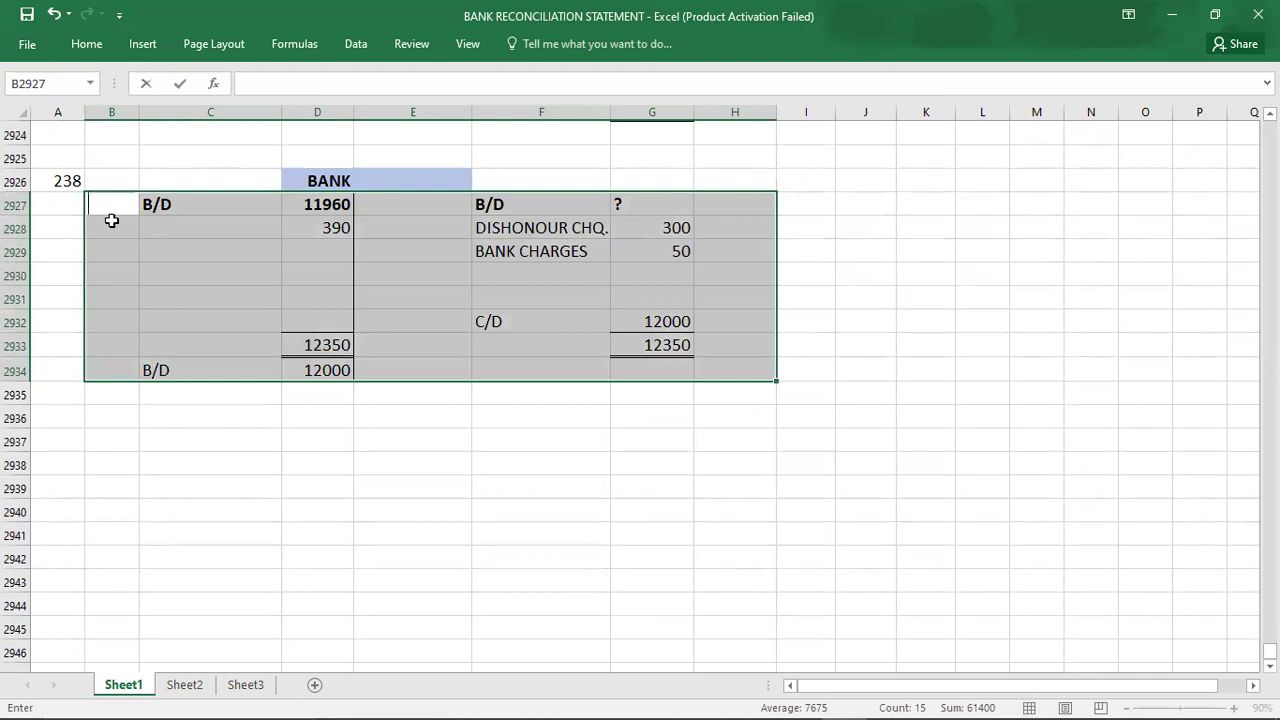
click(112, 230)
Clear the old entries from range B2927:G2934 of the question 238 BANK account, keeping the layout lines.
click(109, 204)
key(shift+Right)
key(shift+Right)
key(shift+Right)
key(shift+Right)
key(shift+Right)
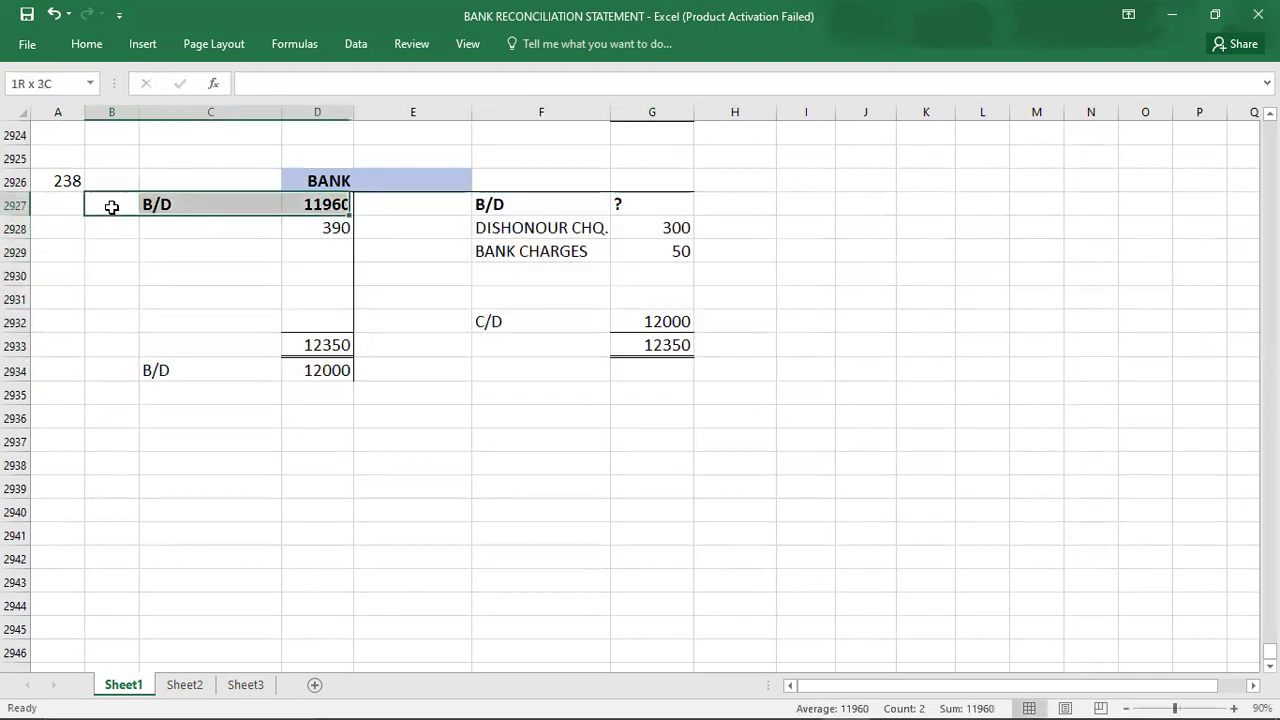
key(shift+Down)
key(shift+Down)
key(shift+Down)
key(shift+Down)
key(shift+Down)
key(shift+Down)
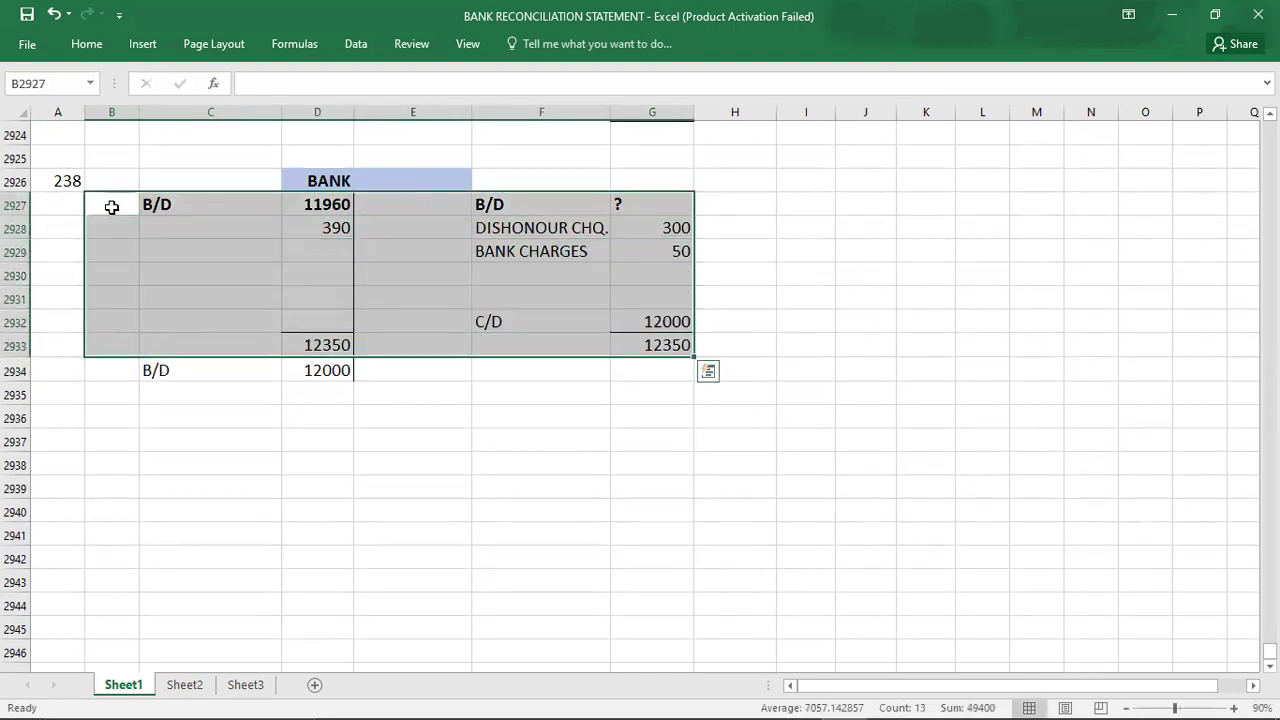
key(shift+Down)
key(Delete)
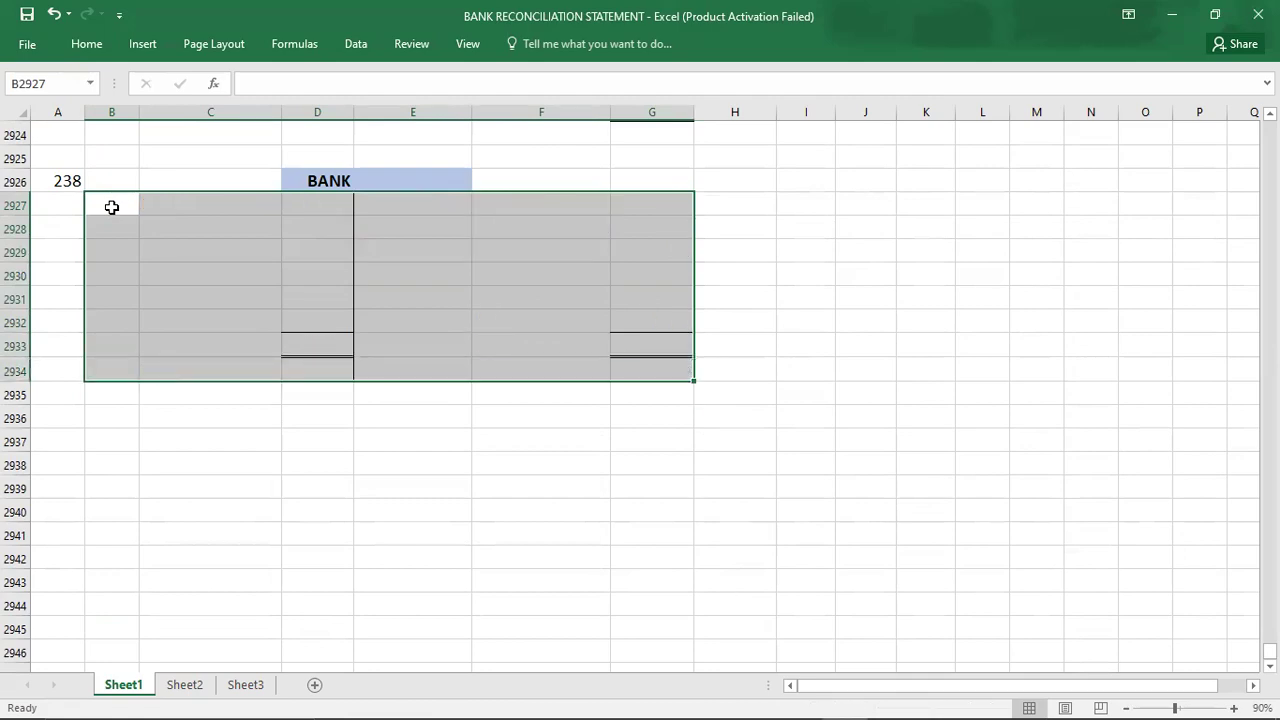
Check the overdrawn balance in the exam kit PDF and enter it on the credit side as B/D in F2927 and 5675 in G2927.
key(alt+Tab)
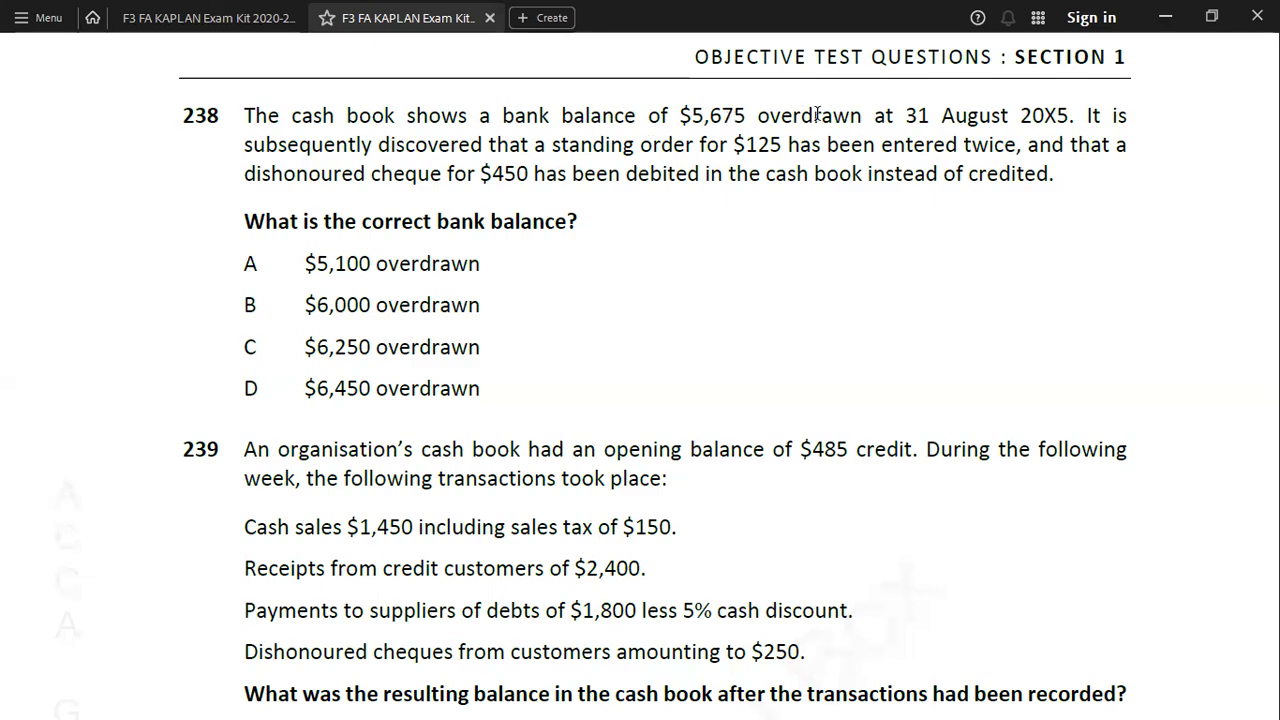
key(alt+Tab)
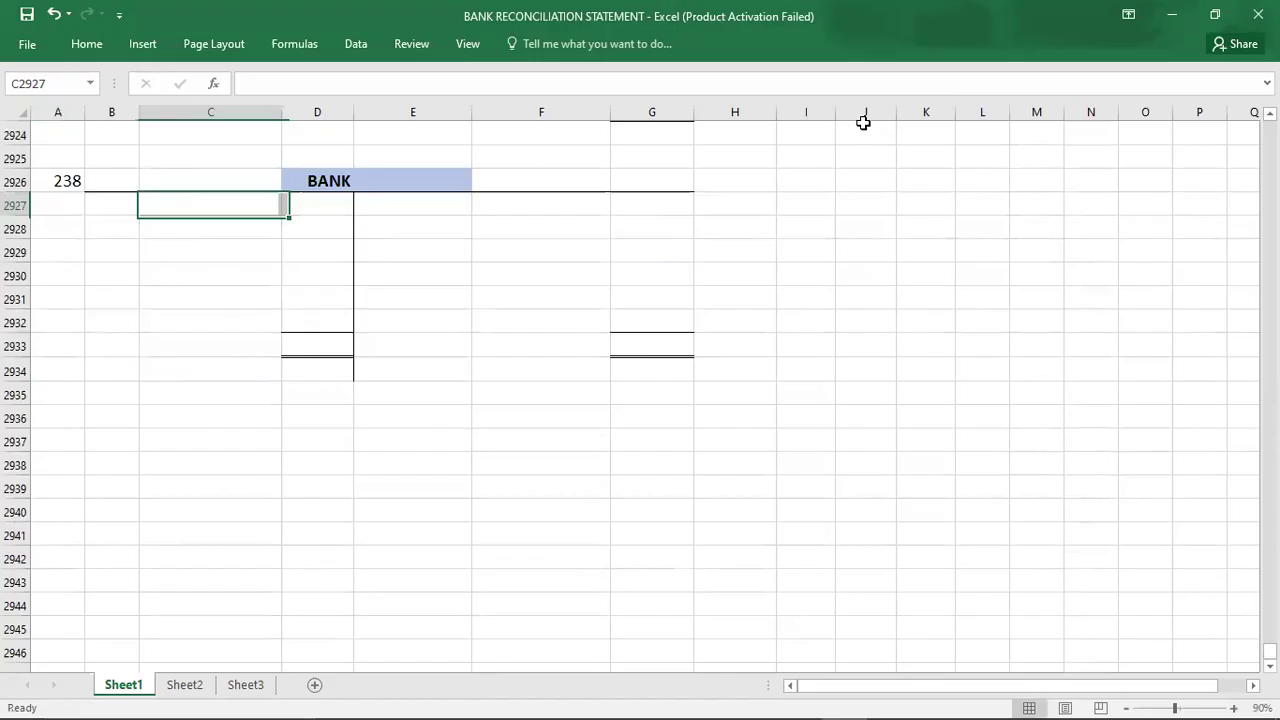
key(Tab)
text(B/D)
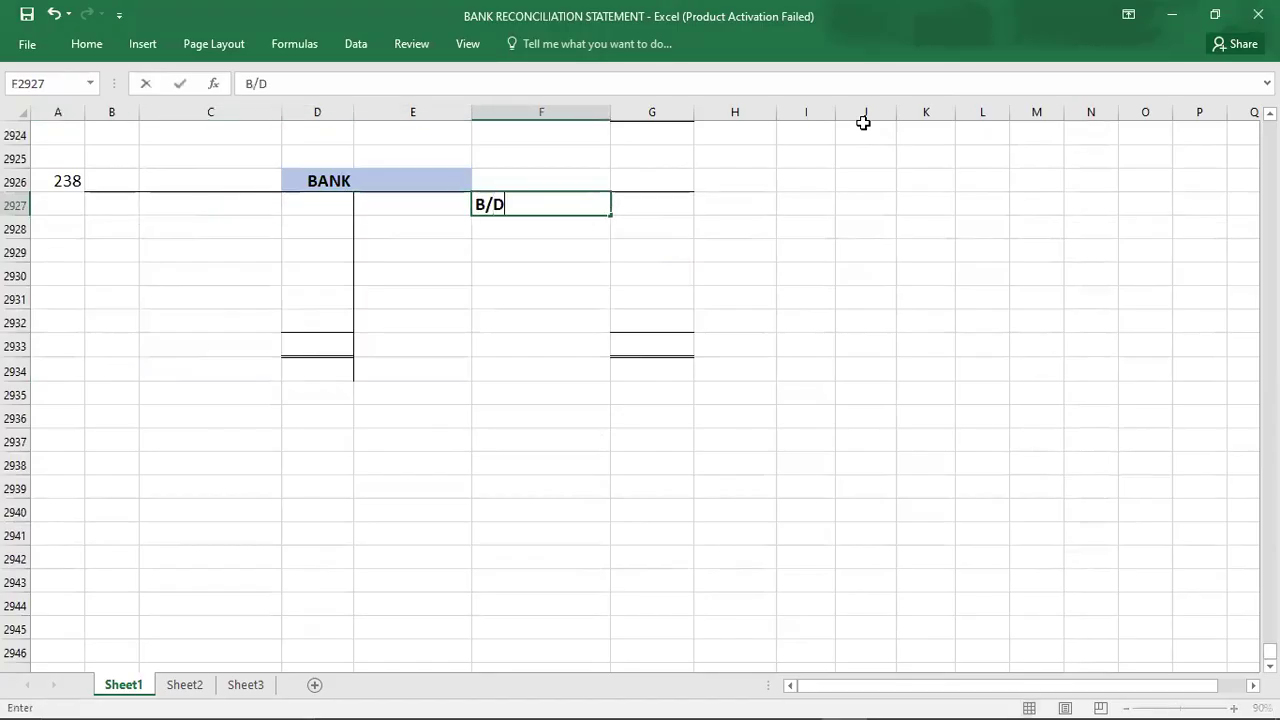
key(Tab)
text(5675)
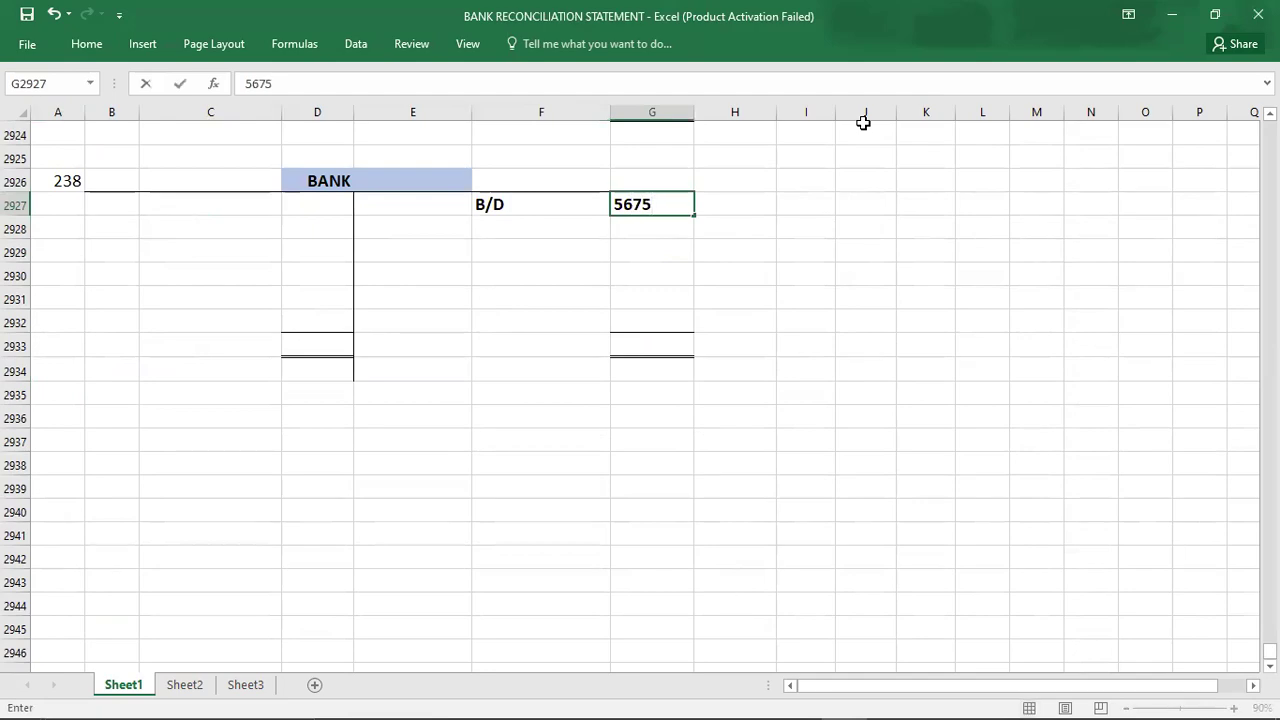
key(alt+Tab)
key(alt+Tab)
key(Return)
Check the duplicated standing order in question 238 and enter 125 on the debit side of the BANK account in D2927.
key(alt+Tab)
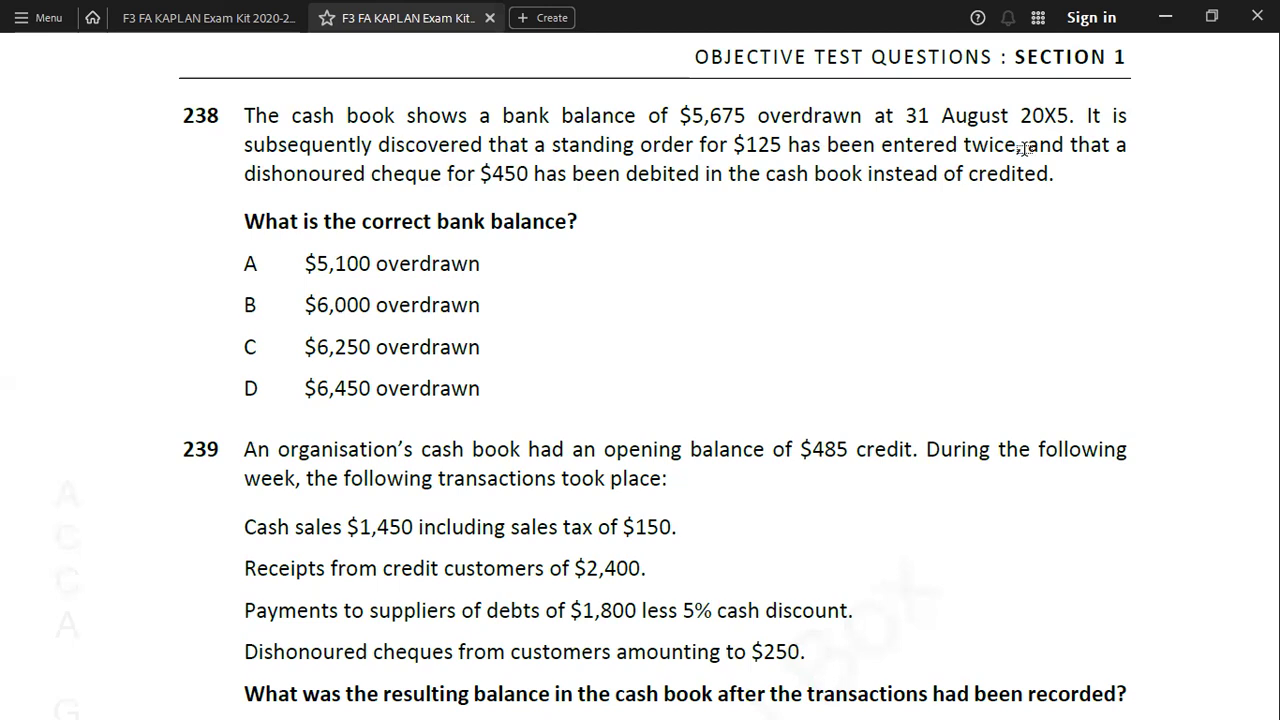
key(alt+Tab)
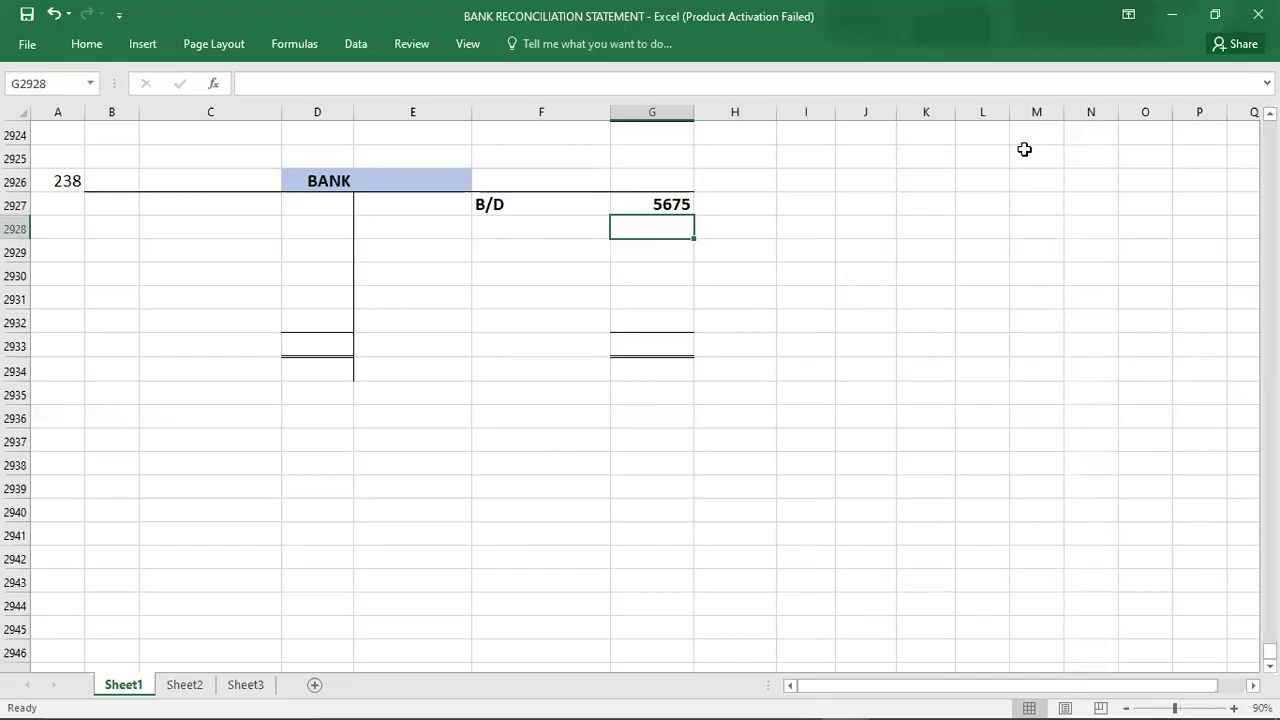
click(302, 196)
text(125)
key(Return)
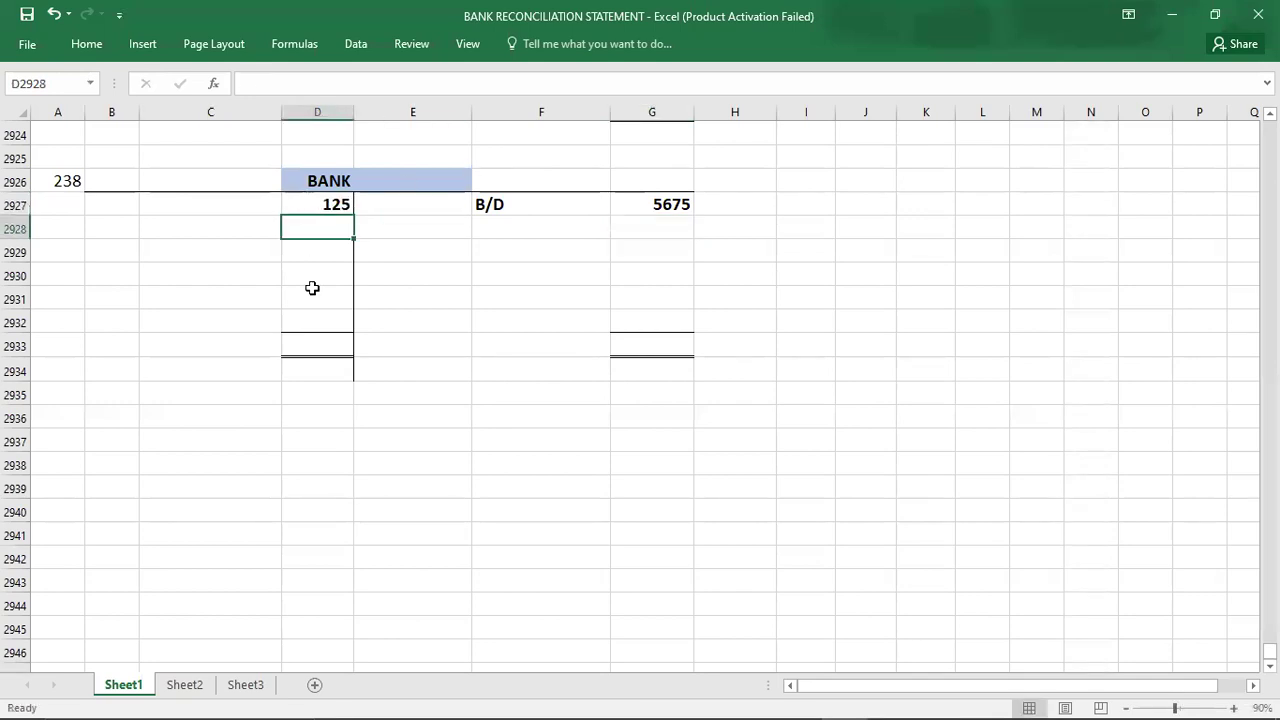
Check the wrongly debited dishonoured cheque in question 238 and enter the 900 correction on the credit side in G2928.
key(alt+Tab)
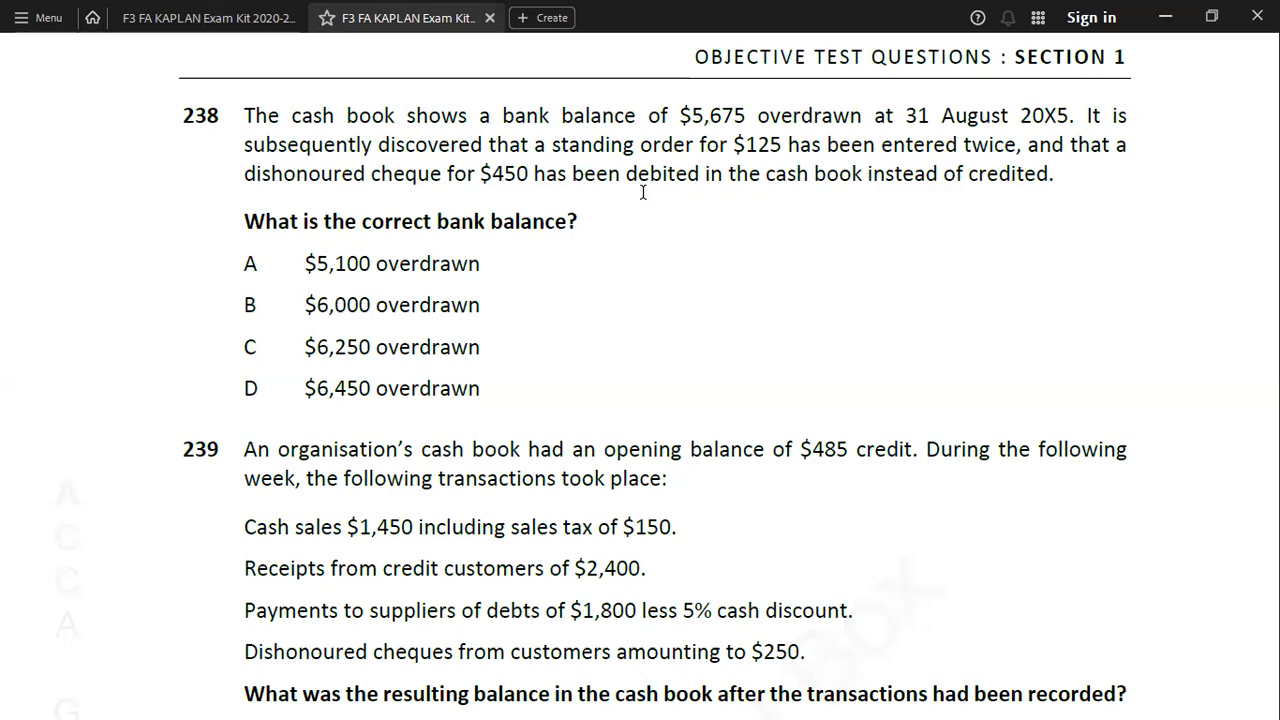
key(alt+Tab)
key(Right)
key(Right)
key(Right)
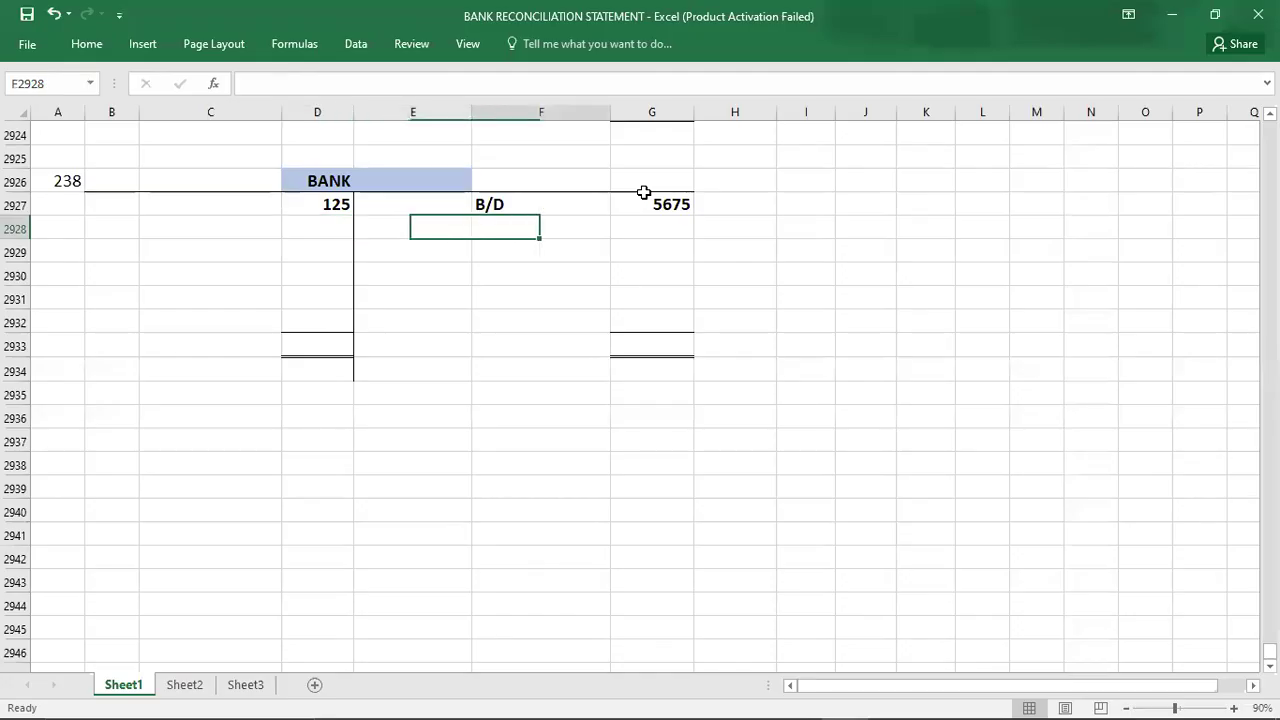
text(900)
key(Return)
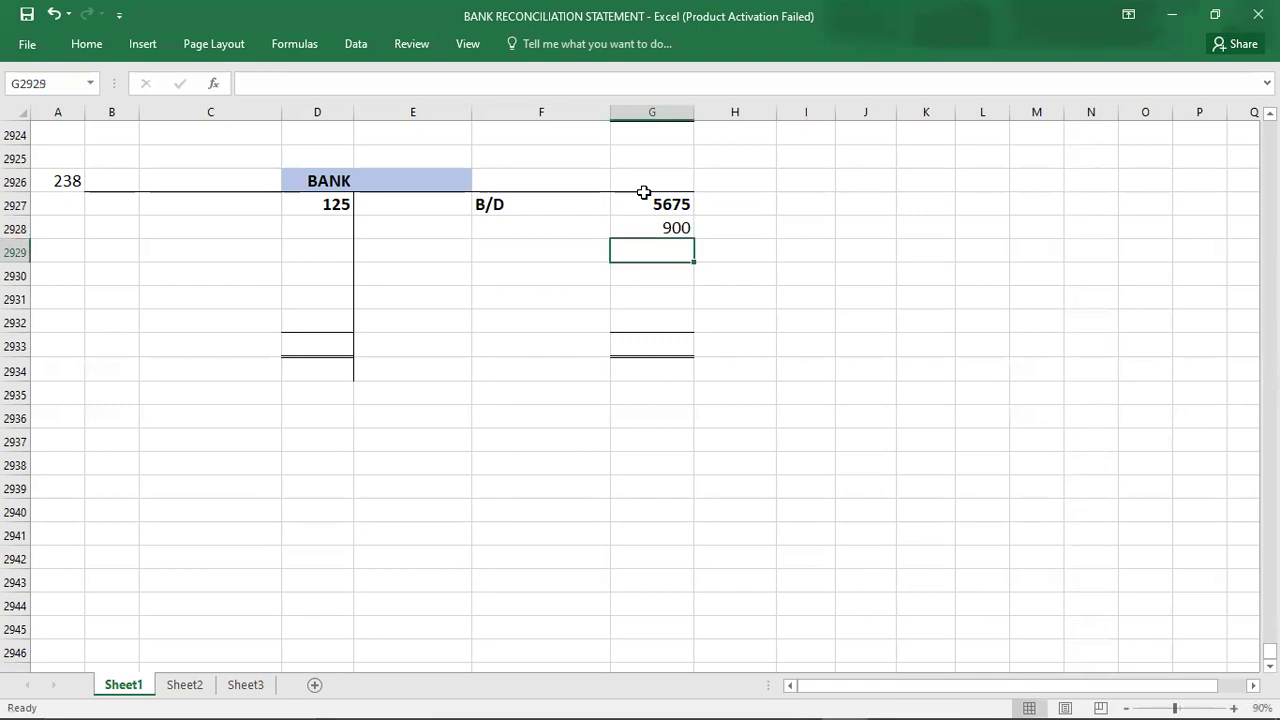
Sum the credit entries G2927:G2928 and enter the total 6575 on both sides of the account, in G2933 and D2933.
key(Up)
key(Up)
key(shift+Down)
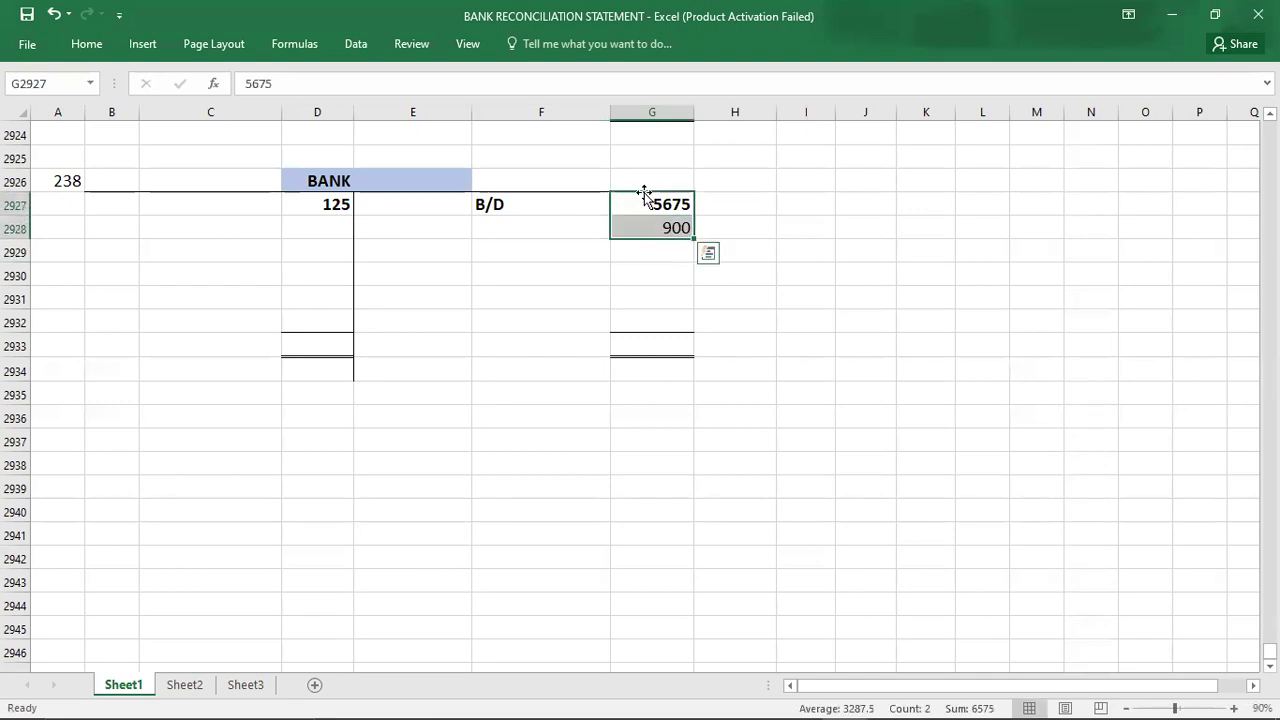
key(Down)
key(Down)
key(Down)
key(Down)
key(Down)
key(Down)
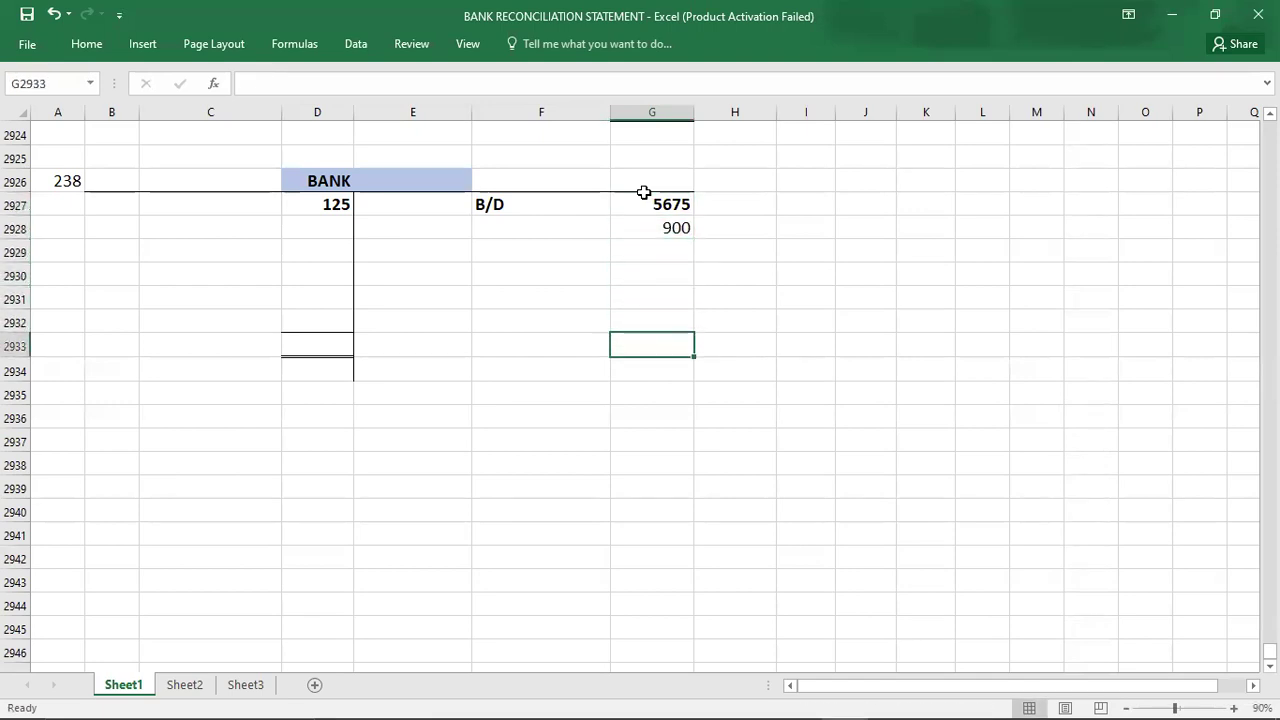
text(6575)
key(Left)
key(Left)
key(Left)
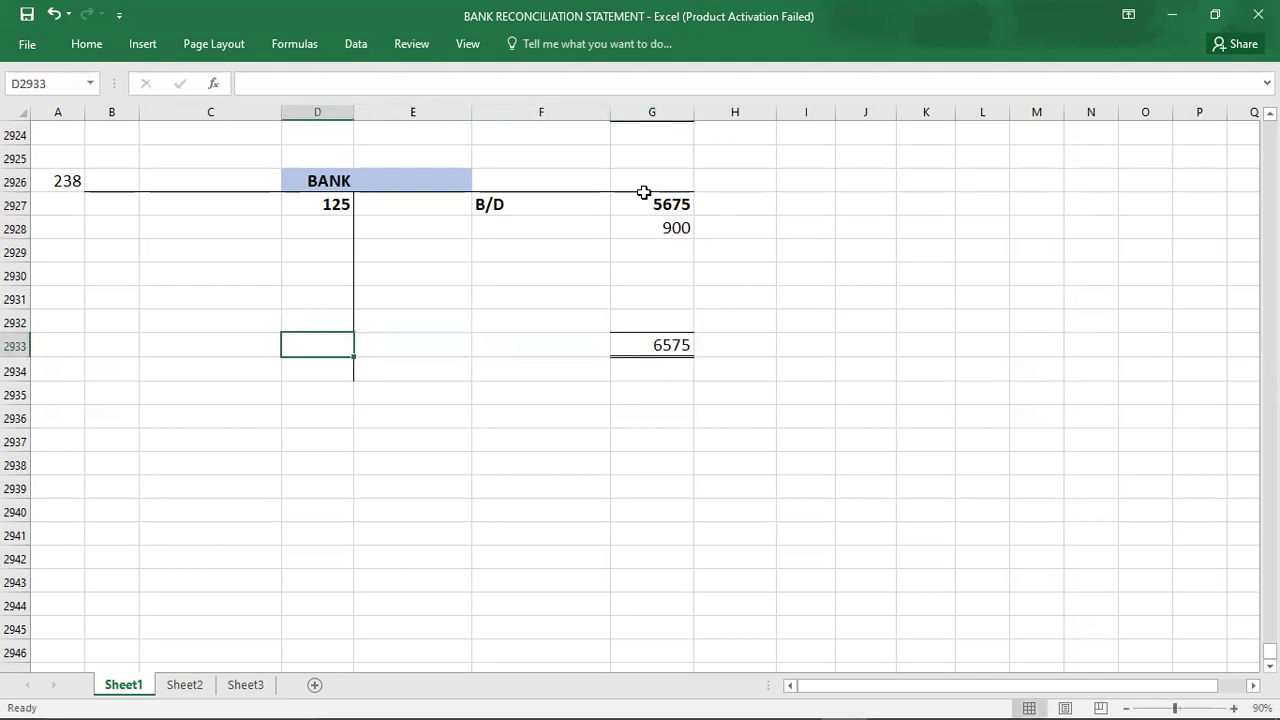
text(6575)
Enter the balancing figure on the debit side, with C/D in C2932 and 6450 in D2932.
key(Up)
key(Left)
text(C/D)
key(Right)
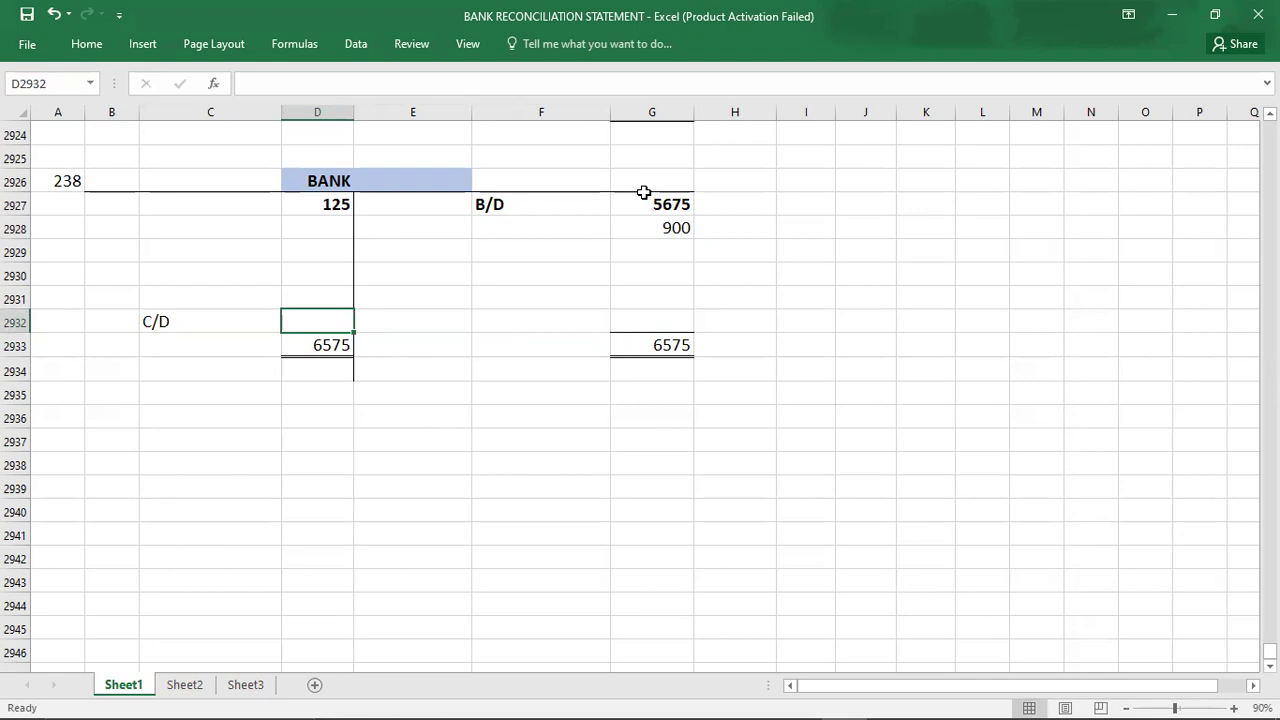
text(6)
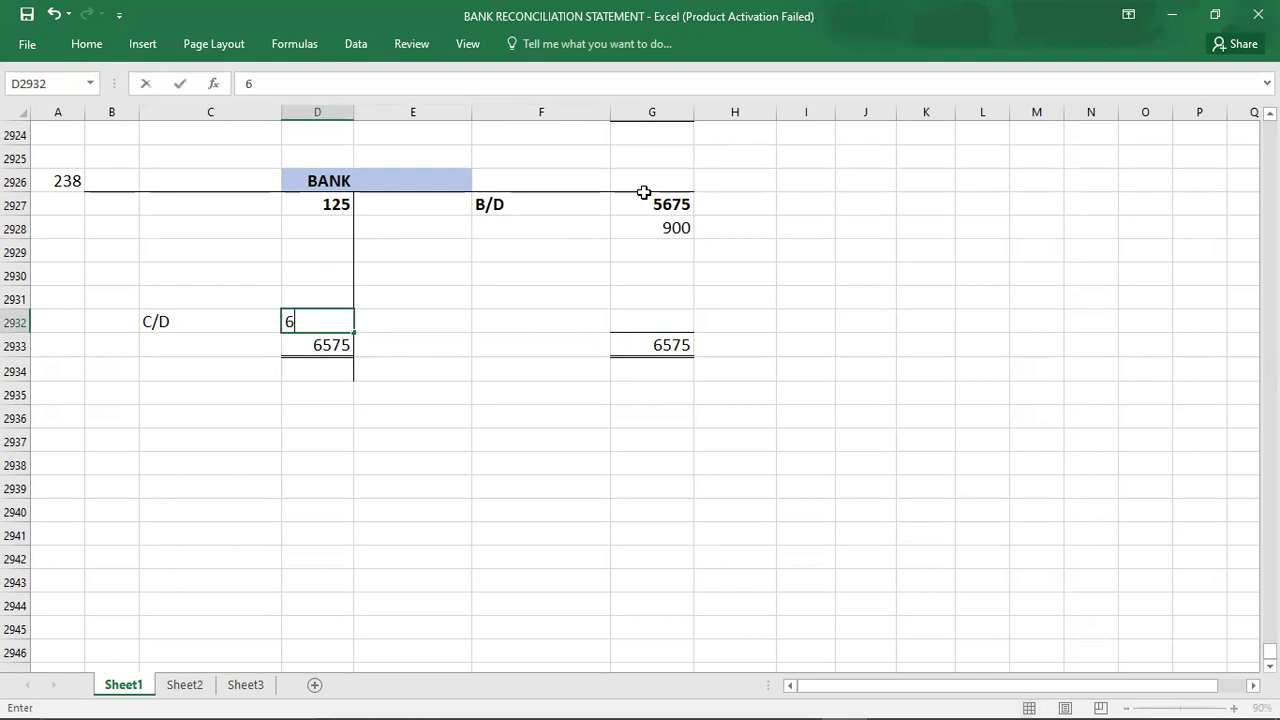
text(450)
key(Return)
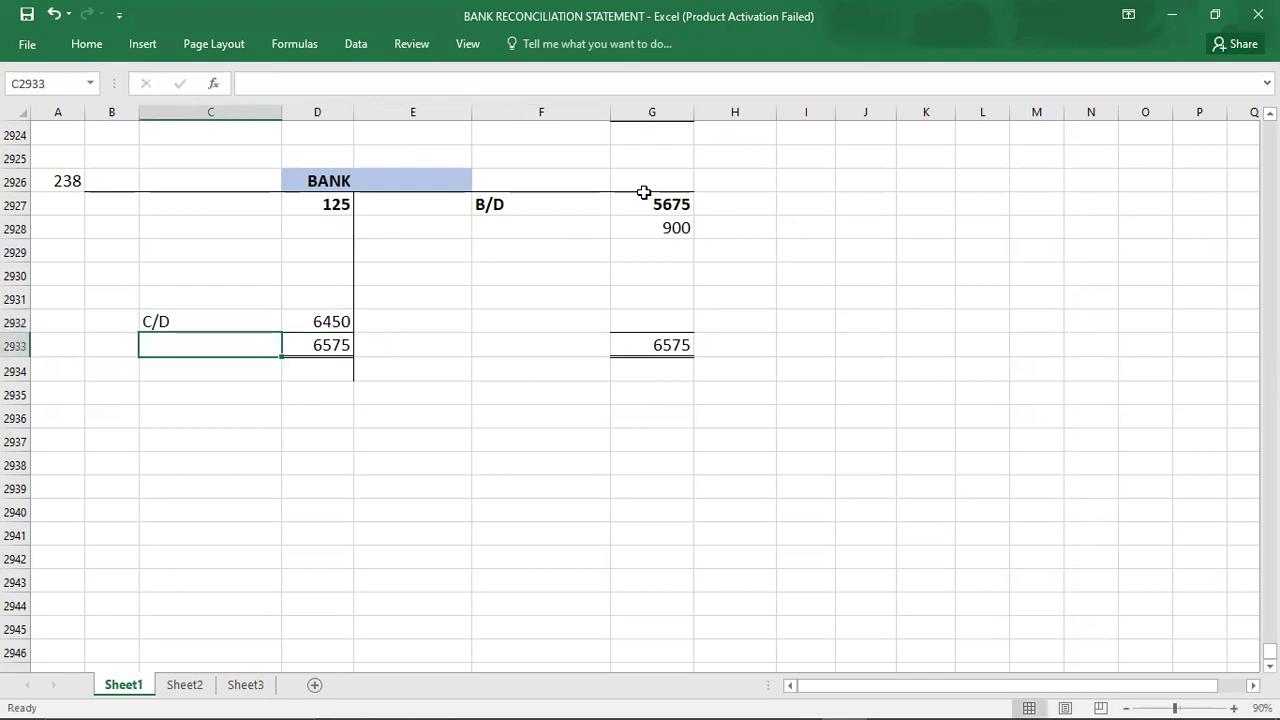
Bring the closing balance down on the credit side, with B/D in F2934 and 6450 in G2934.
click(550, 367)
text(B/D)
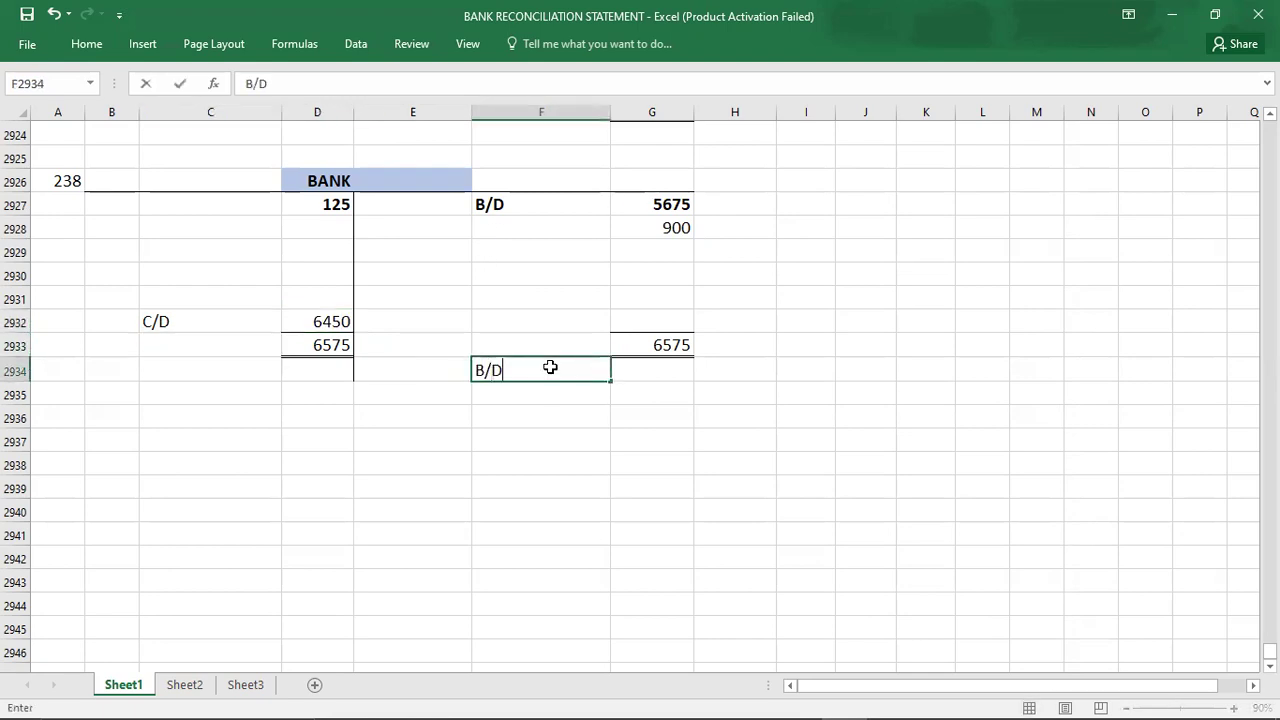
key(Tab)
text(6450)
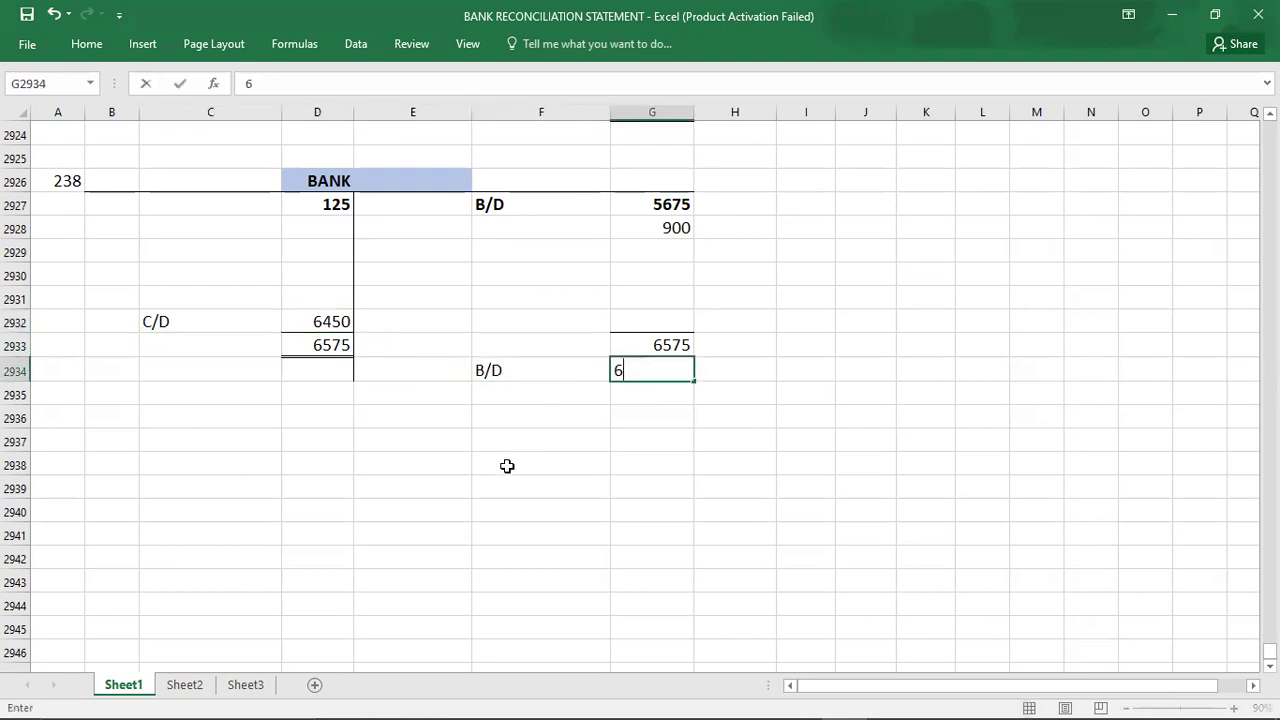
key(Return)
Switch to the exam kit PDF and highlight the letter of answer D, $6,450 overdrawn, in question 238.
key(Left)
key(Left)
key(Left)
key(Left)
key(Left)
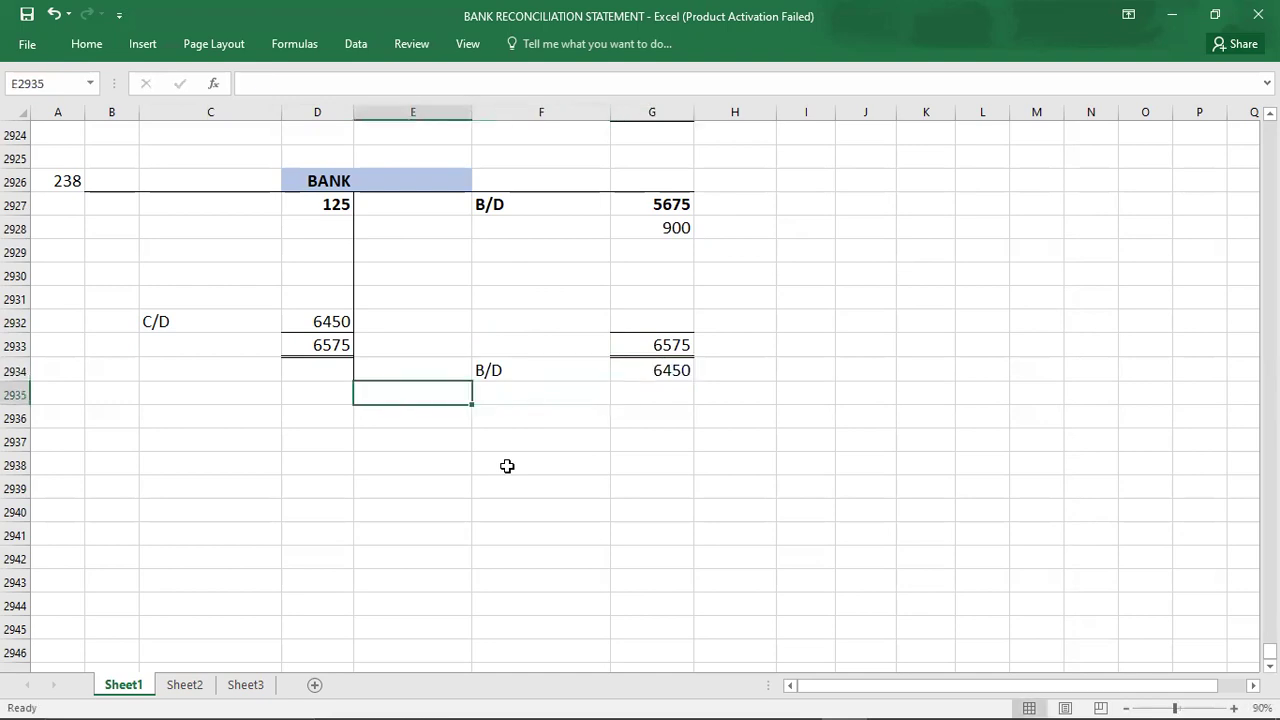
key(alt+Tab)
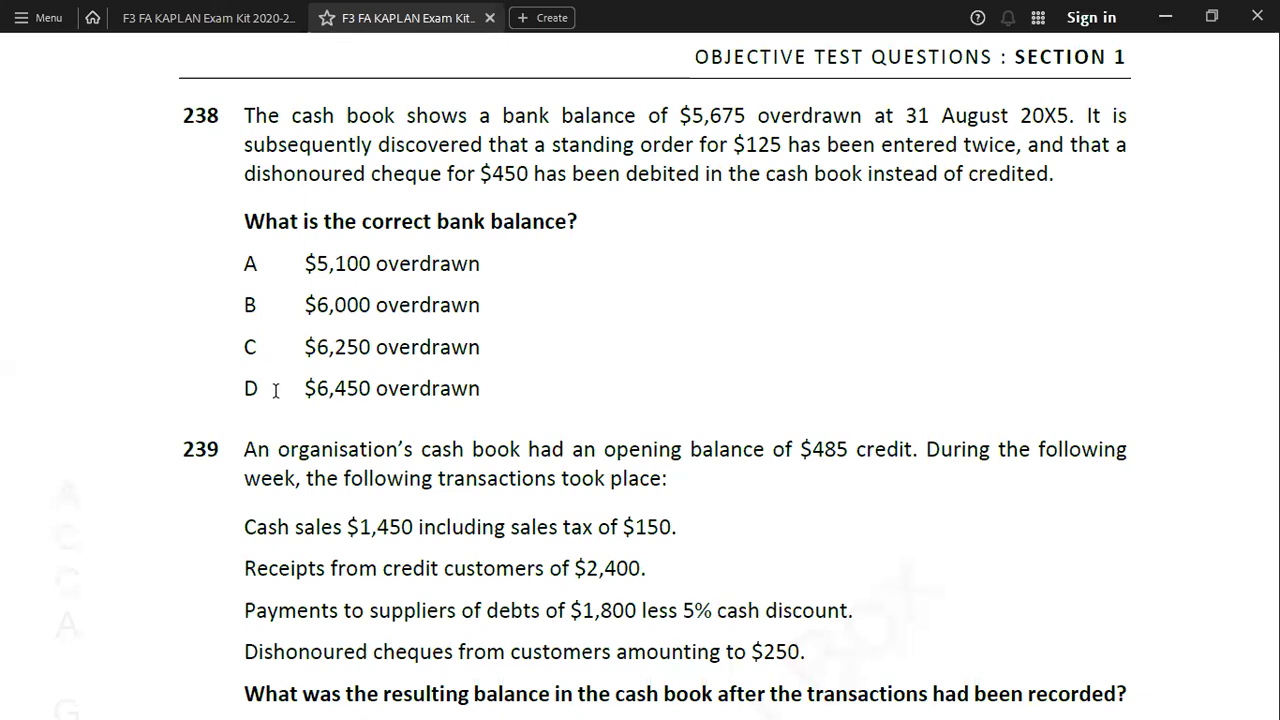
drag(244, 388, 261, 390)
click(321, 426)
Record the answer D in A2927 of the Excel sheet, below question number 238.
key(alt+Tab)
key(Up)
key(Up)
key(Up)
key(Up)
key(Up)
key(Up)
key(Up)
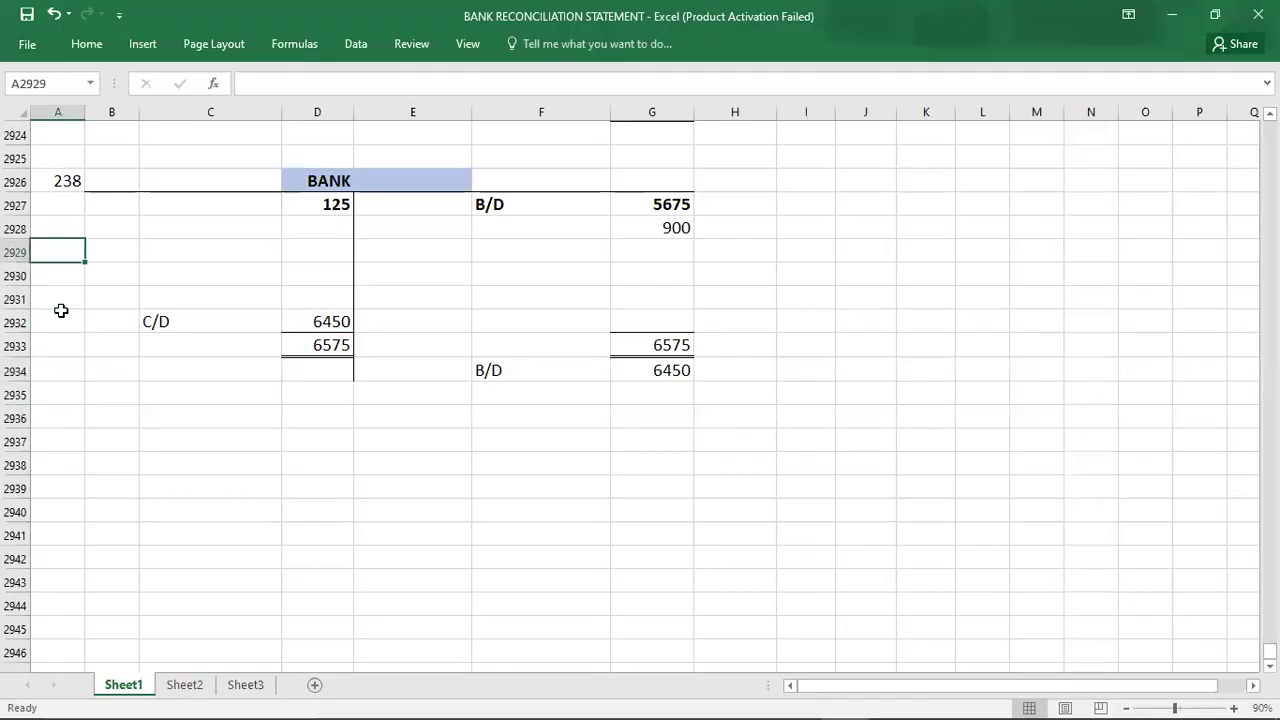
text(D)
key(Down)
key(Down)
key(Down)
key(Down)
key(Down)
key(Down)
key(Down)
key(Down)
key(Down)
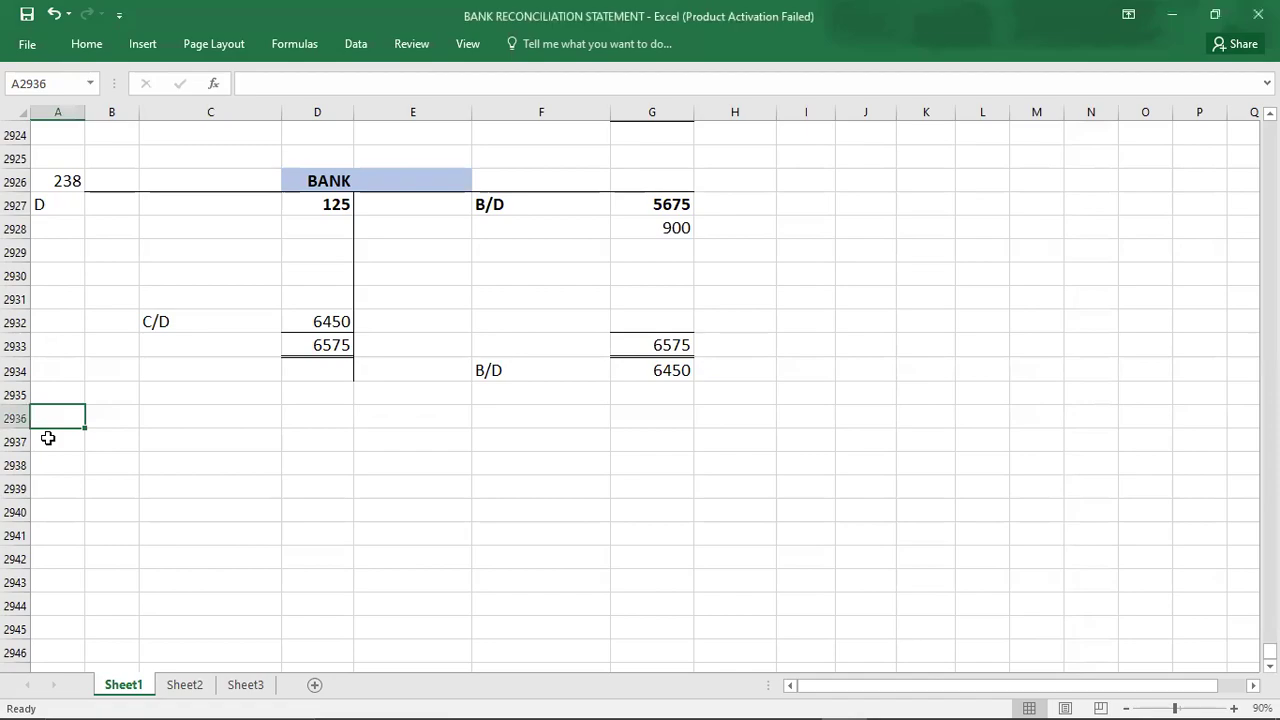
Read question 239 in the exam kit PDF and enter its number 239 in A2937 of the Excel sheet.
key(alt+Tab)
key(Tab)
scroll(47, 437, down, 5)
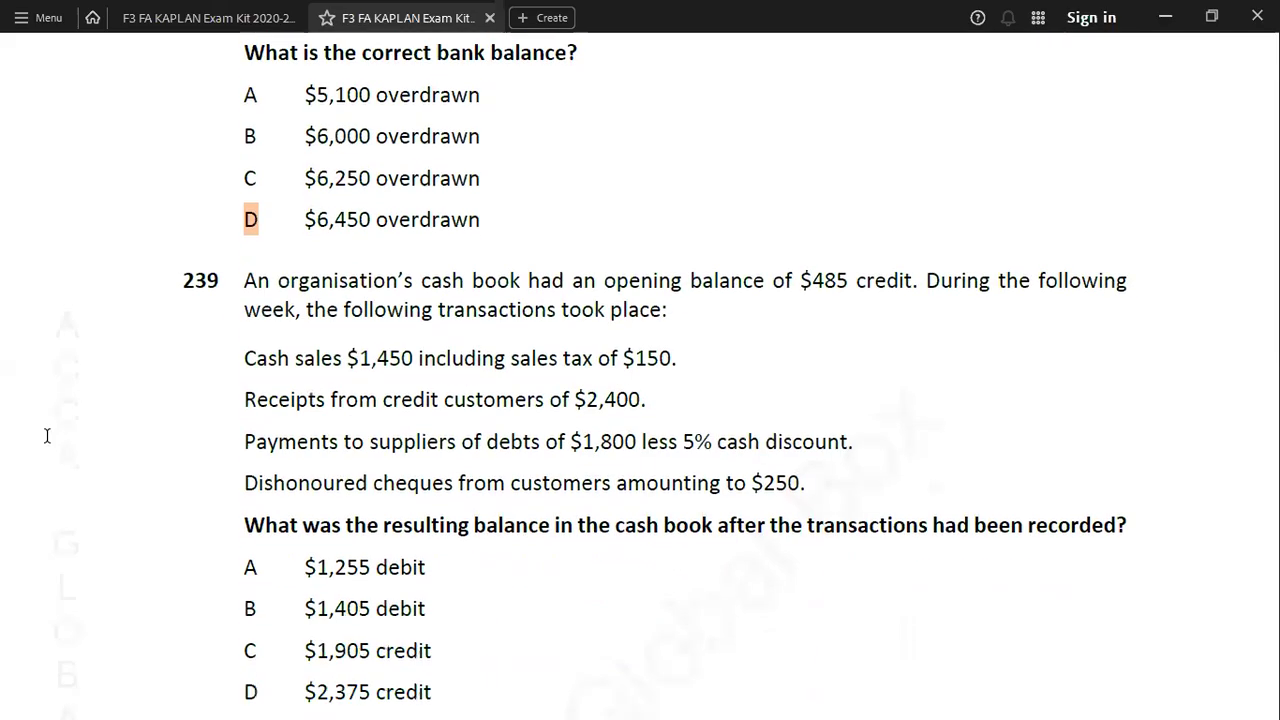
scroll(47, 437, down, 1)
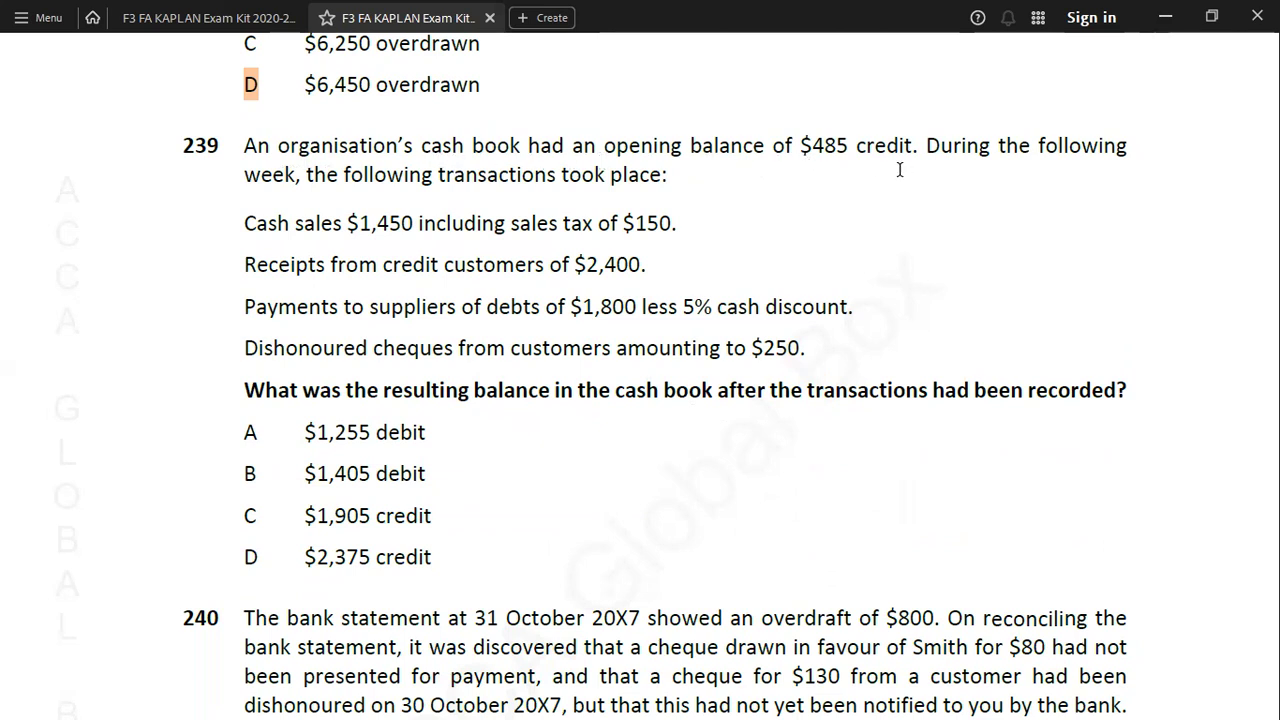
key(alt+Tab)
key(Down)
key(Down)
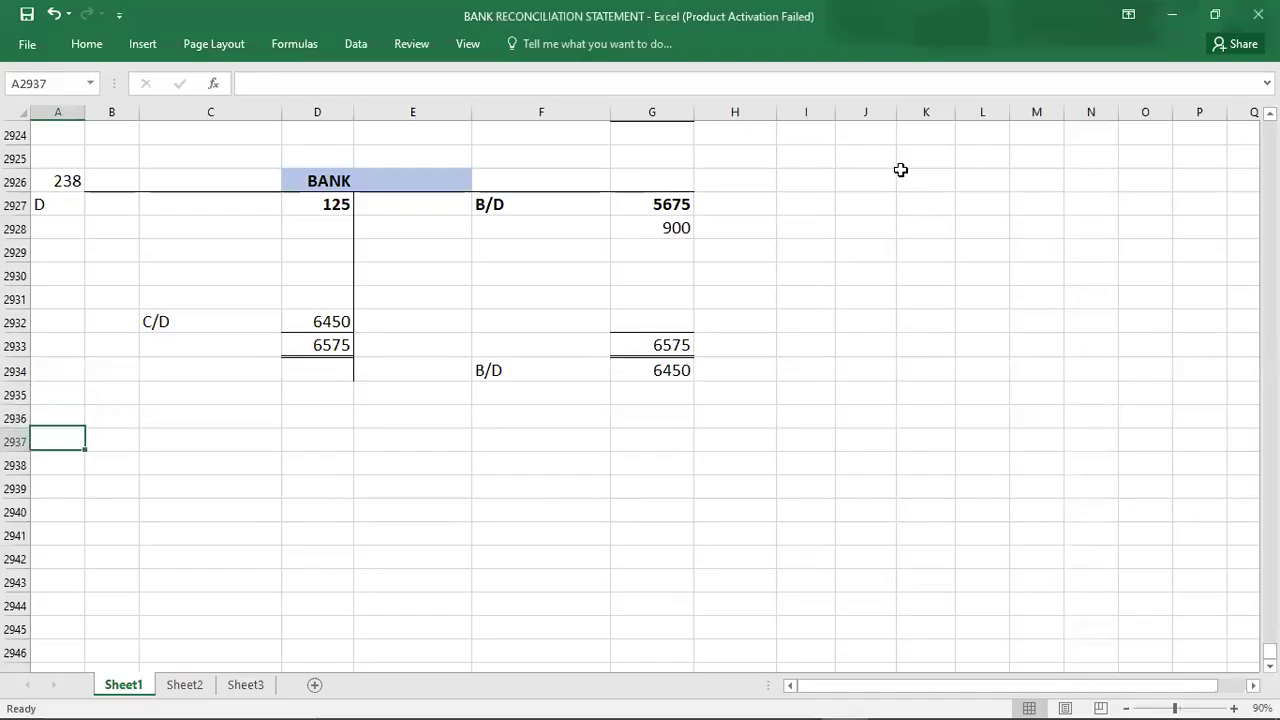
text(239)
key(ctrl+Return)
Copy the BANK account layout of question 238, range B2926:G2934.
key(Up)
key(Up)
key(Up)
key(Up)
key(Up)
key(Up)
key(Up)
key(Up)
key(Up)
key(Up)
key(Up)
key(Up)
key(Right)
key(Down)
key(shift+Right)
key(shift+Right)
key(shift+Right)
key(shift+Right)
key(shift+Right)
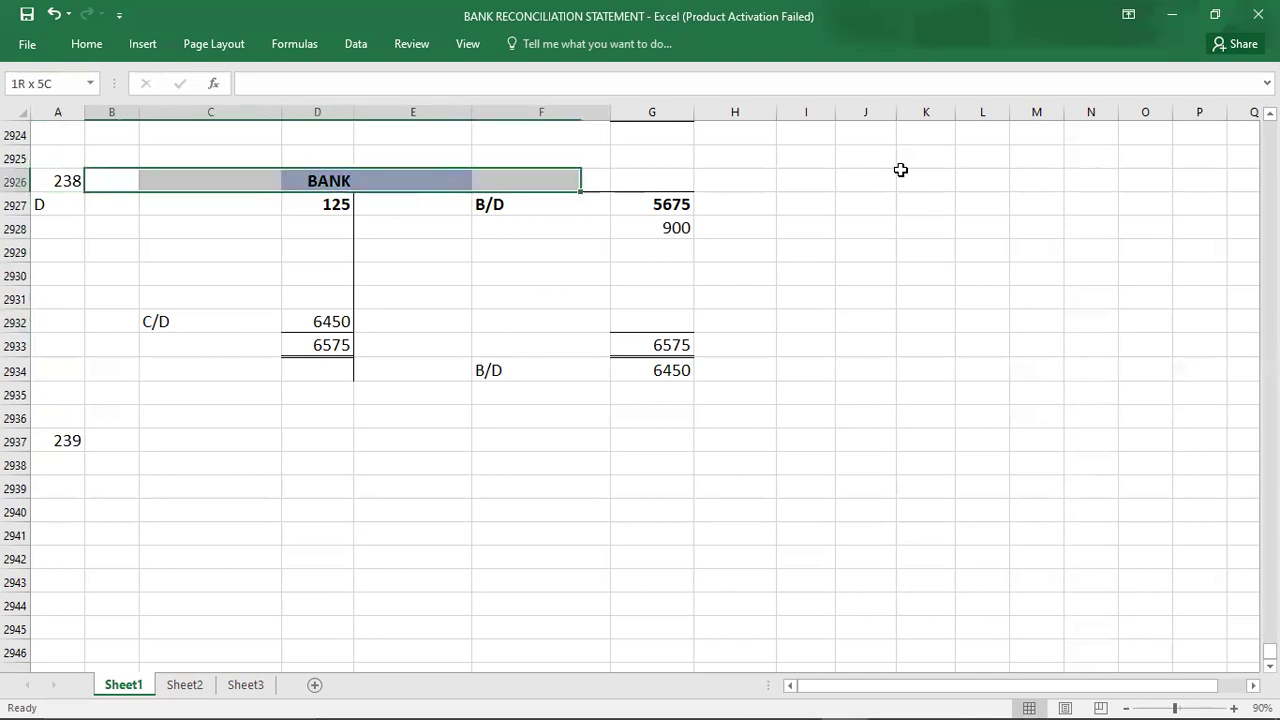
key(shift+Down)
key(shift+Down)
key(shift+Down)
key(shift+Down)
key(shift+Down)
key(shift+Down)
key(shift+Down)
key(shift+Down)
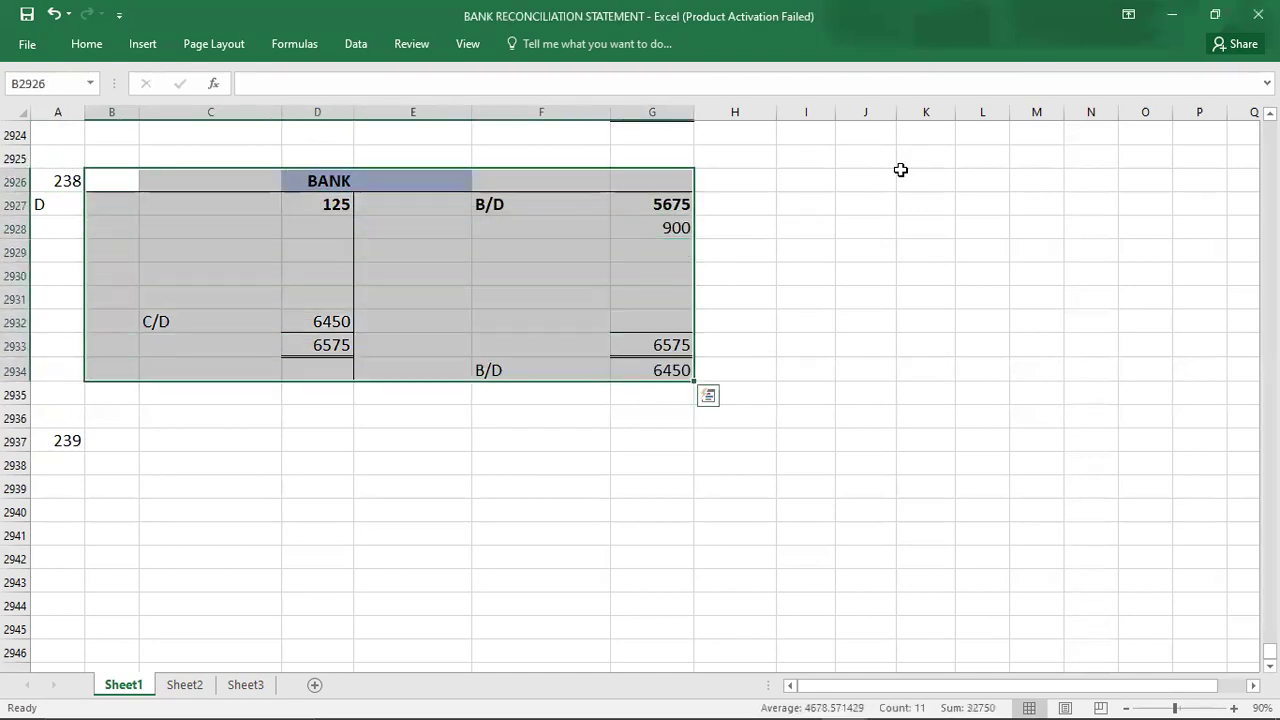
key(ctrl+c)
Paste the copied BANK account layout at B2937, beside question number 239.
key(Down)
key(Down)
key(Down)
key(Down)
key(Down)
key(Down)
key(Down)
key(Down)
key(Down)
key(Down)
key(Down)
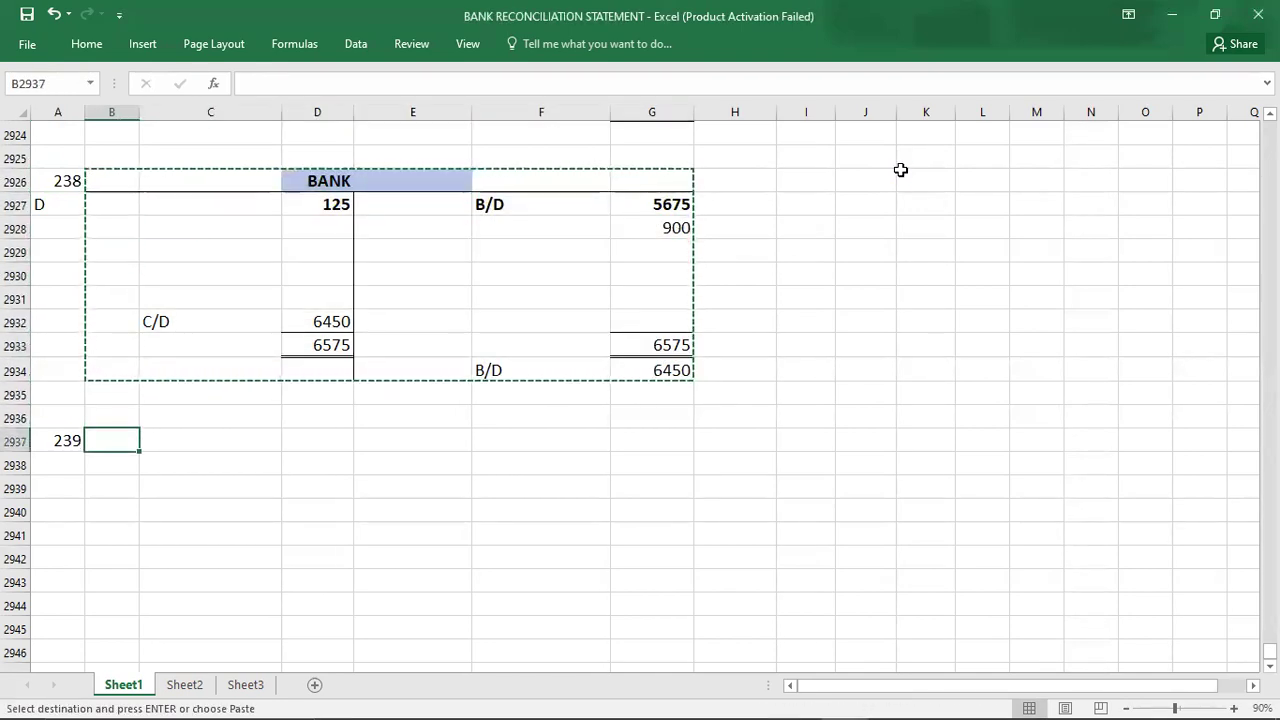
key(ctrl+v)
Clear the old entries below the pasted BANK heading in B2938:H2945, keeping the account's ruled lines.
key(Down)
key(shift+Right)
key(shift+Right)
key(shift+Right)
key(shift+Right)
key(shift+Right)
key(shift+Right)
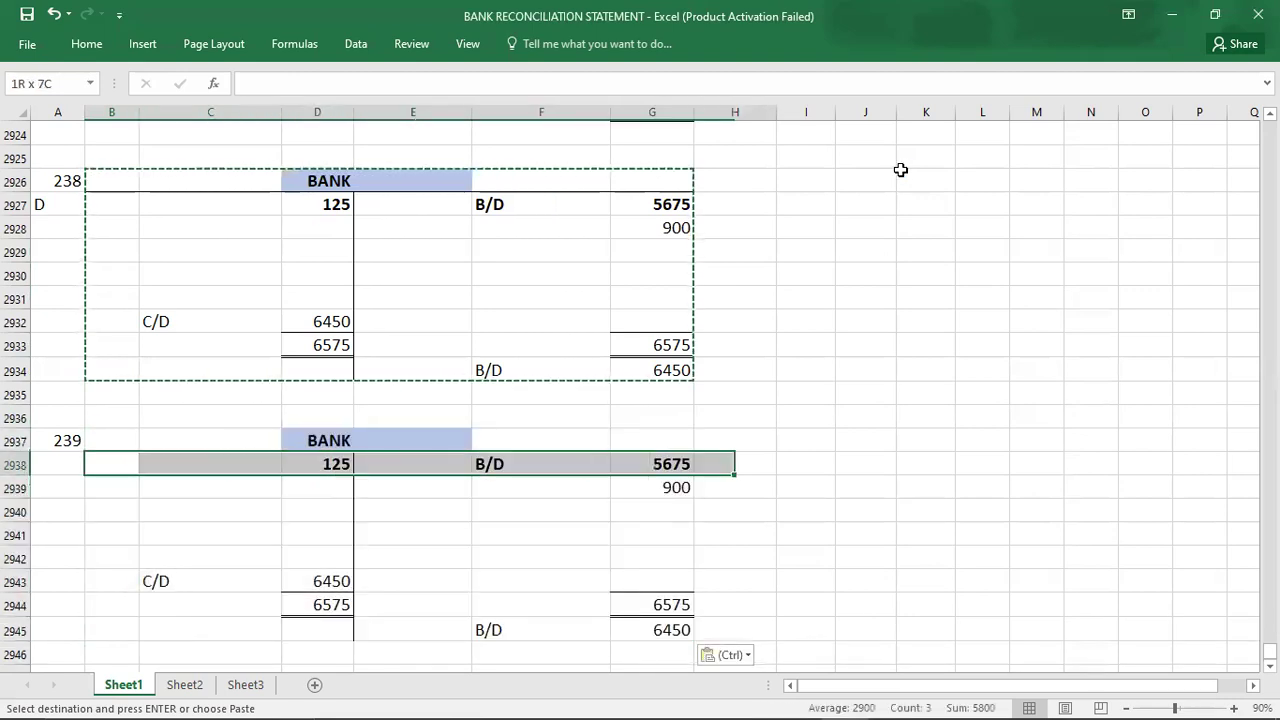
key(shift+Down)
key(shift+Down)
key(shift+Down)
key(shift+Down)
key(shift+Down)
key(shift+Down)
key(shift+Down)
key(Delete)
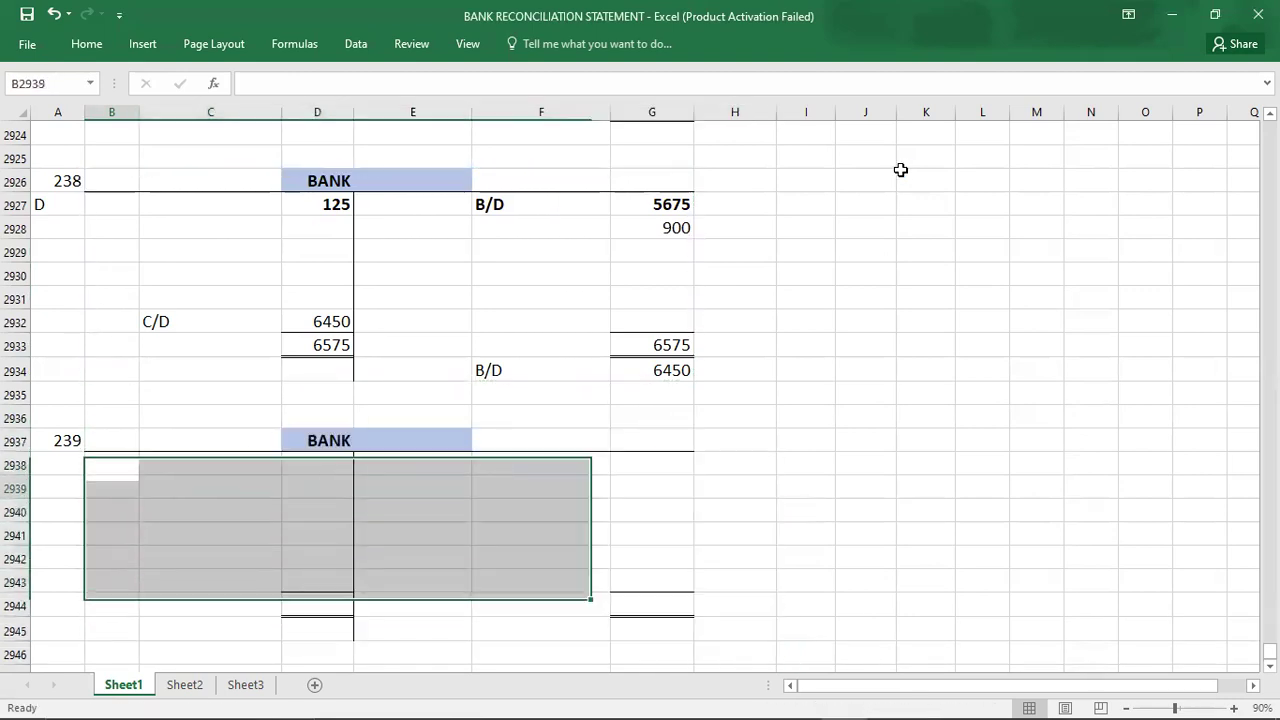
Check question 239's opening balance in the exam kit PDF and enter B/D in F2938 with 485 in G2938 of the Excel sheet.
key(Down)
key(Down)
key(Down)
key(Down)
key(Down)
key(Down)
key(Down)
key(Down)
key(Down)
key(Down)
key(Down)
key(Down)
key(Down)
key(Down)
key(Down)
key(Down)
key(Down)
key(Down)
key(Down)
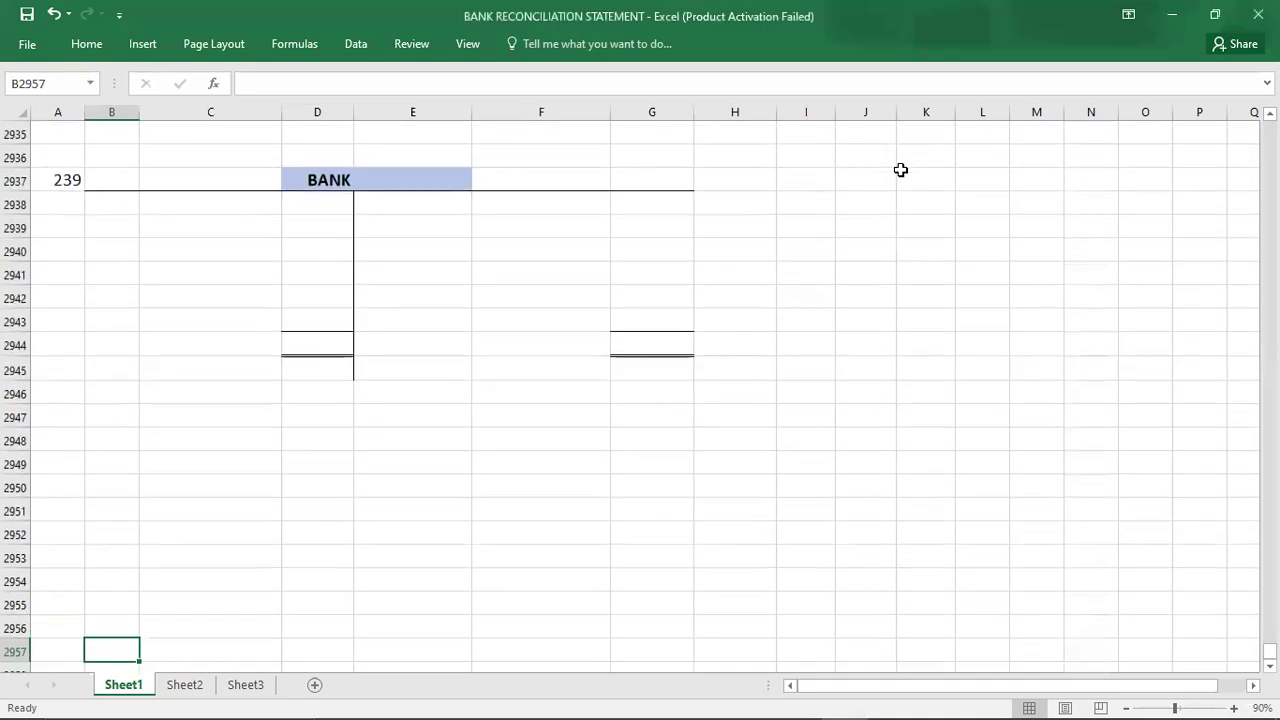
key(alt+Tab)
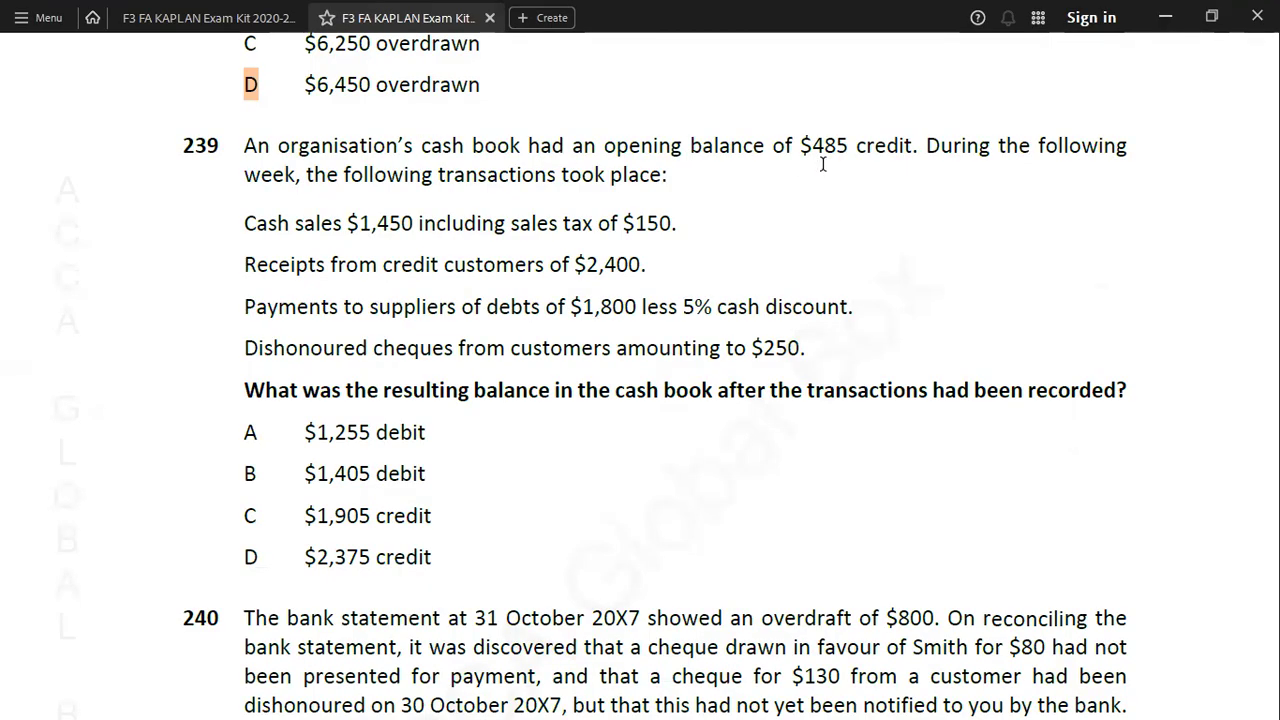
key(alt+Tab)
key(Right)
key(Right)
key(Right)
key(Right)
key(Up)
key(Up)
key(Up)
key(Up)
key(Up)
key(Up)
key(Up)
key(Up)
key(Up)
key(Up)
key(Up)
key(Up)
key(Up)
key(Up)
key(Up)
key(Up)
key(Up)
key(Up)
key(Up)
text(B/D)
key(ctrl+Return)
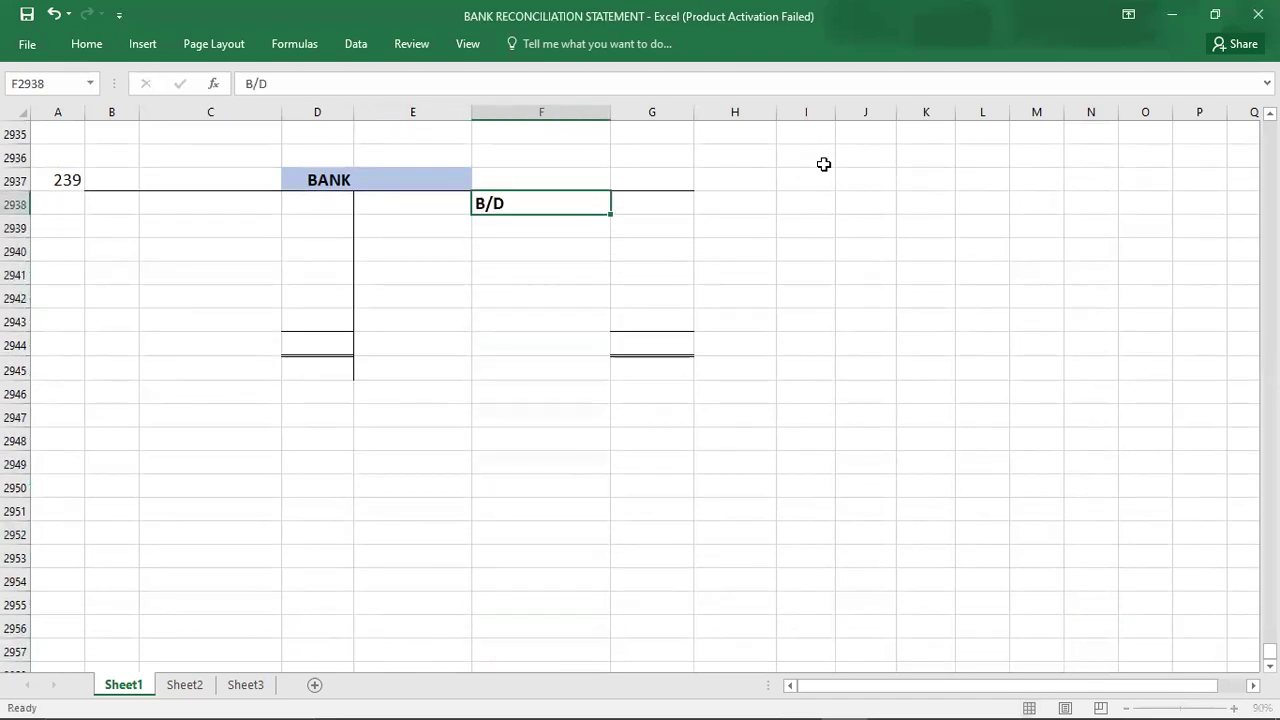
key(Tab)
text(2)
key(BackSpace)
text(485)
key(Return)
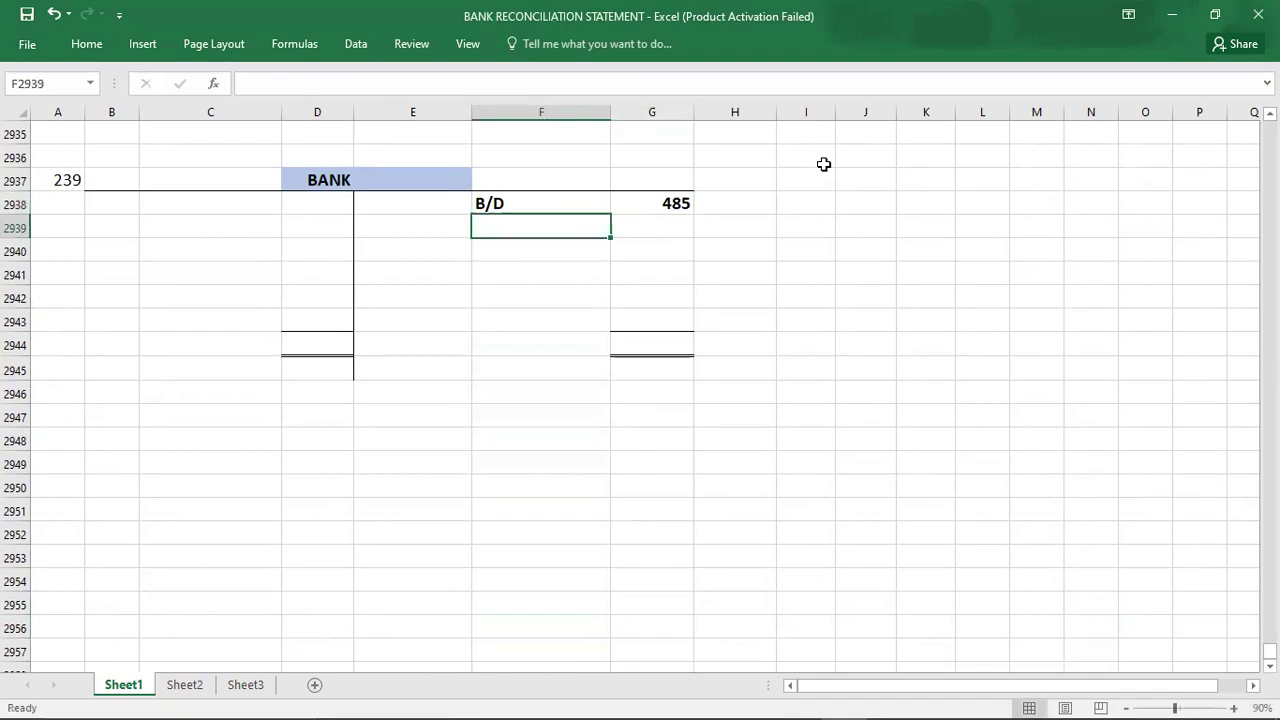
Look up the cash sales in the exam kit PDF and record CASH in C2938 with 1450 in D2938 of the Excel sheet.
key(alt+Tab)
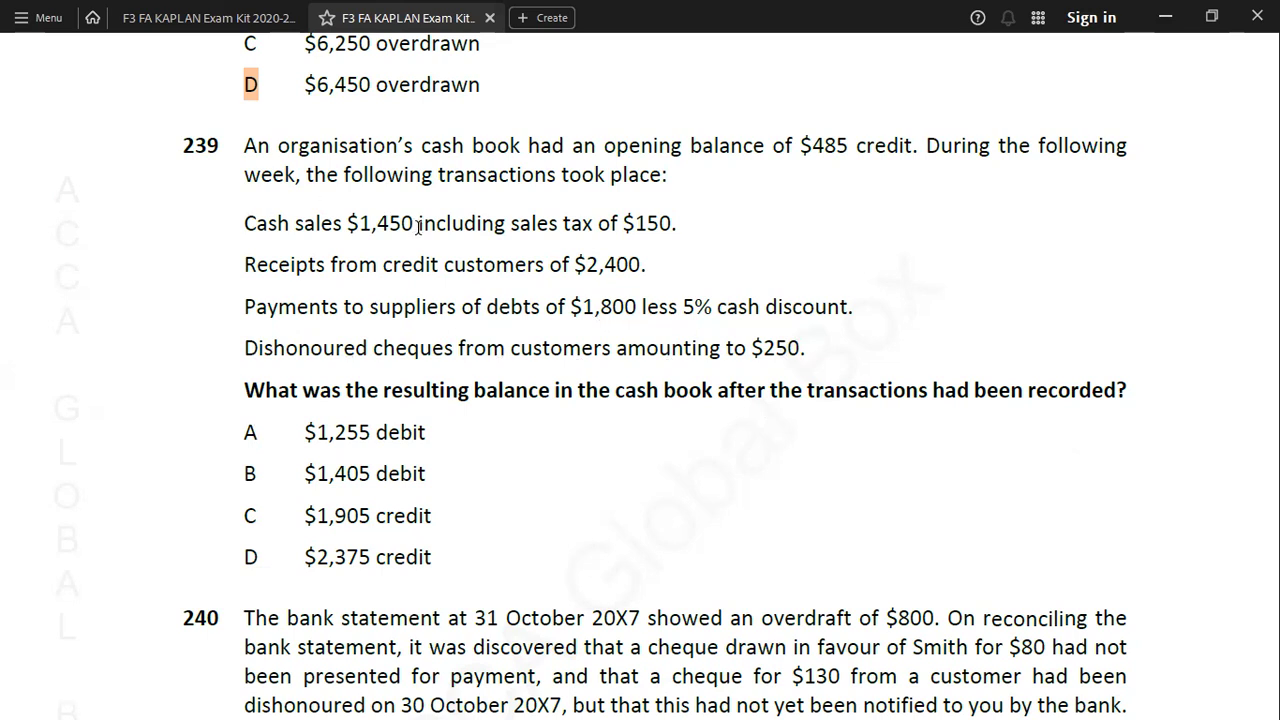
key(alt+Tab)
key(Left)
key(Left)
key(Up)
text(1450)
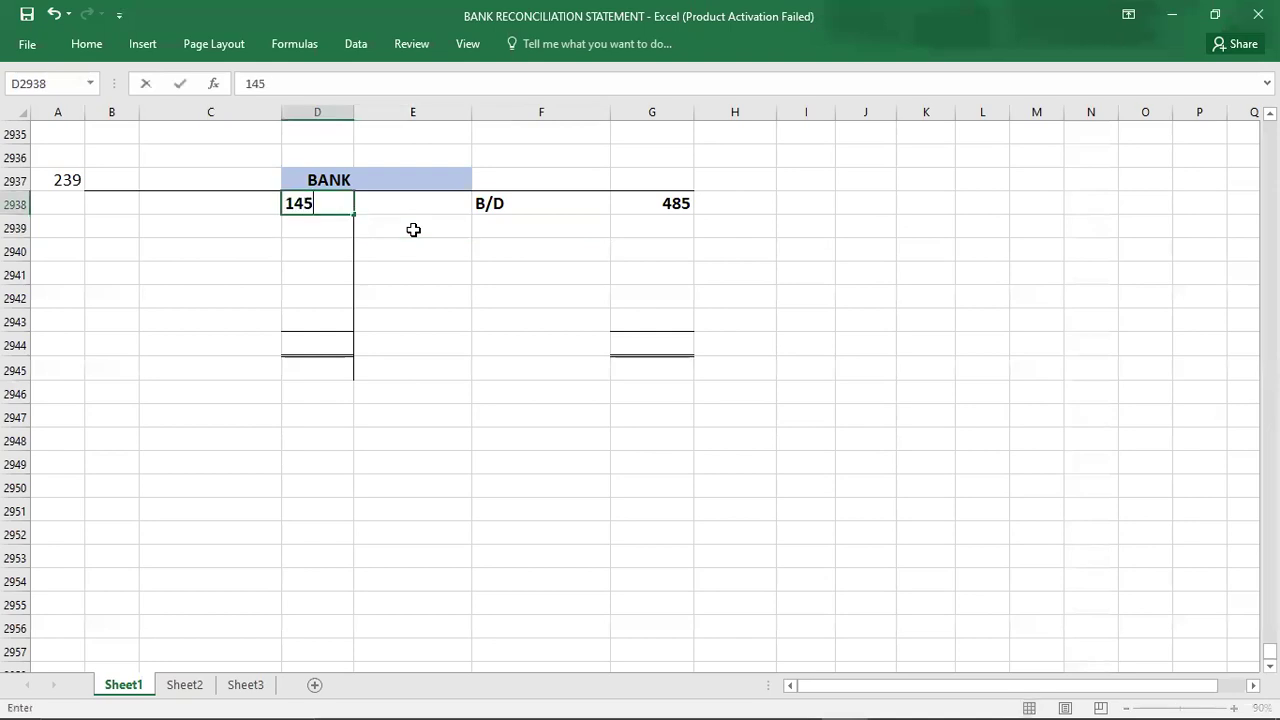
key(Return)
key(Up)
key(Left)
text(CASH)
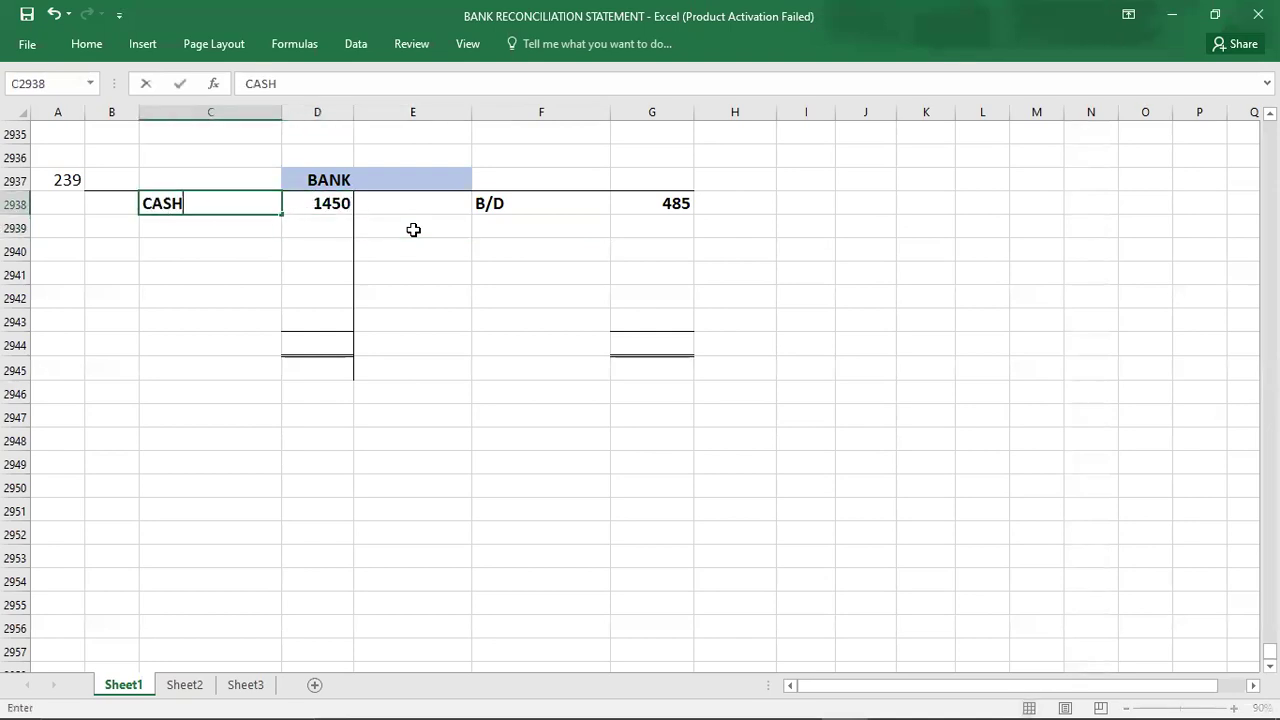
key(Return)
Look up the credit customer receipts in the PDF and record A/R in C2939 with 2400 in D2939 of the Excel sheet.
key(alt+Tab)
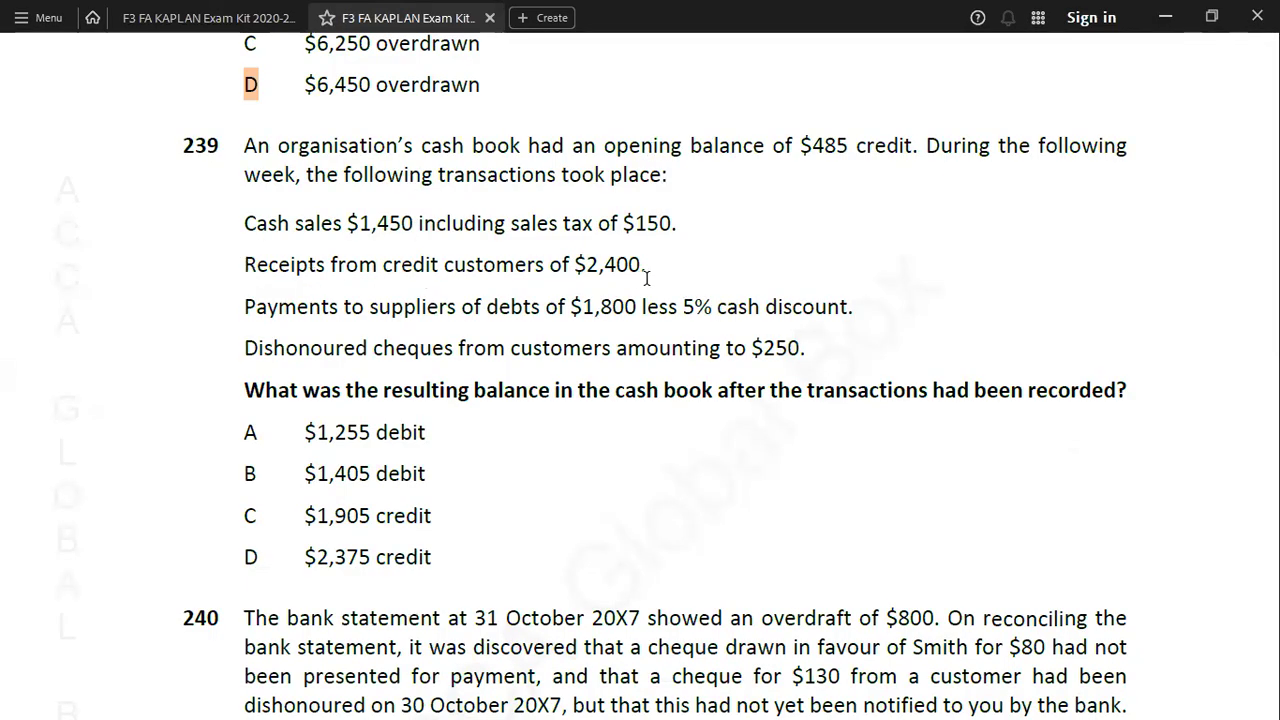
key(alt+Tab)
key(Right)
key(Down)
text(2400)
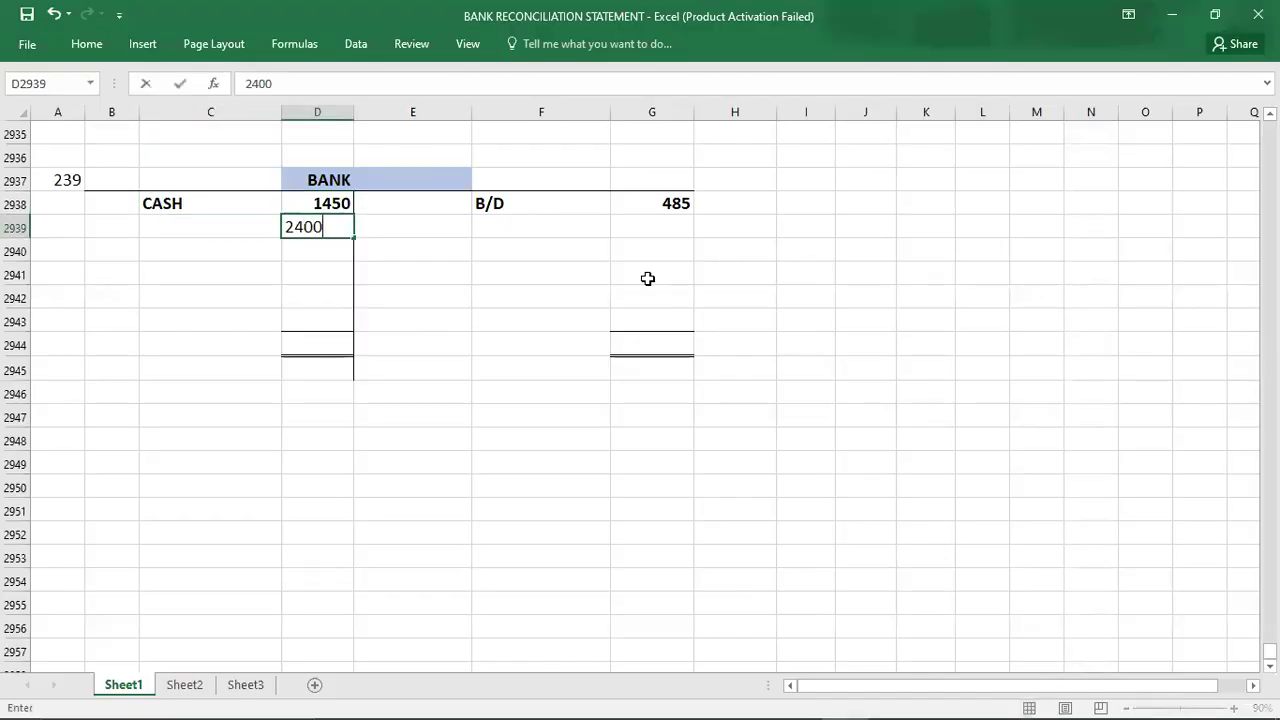
key(Left)
text(A/)
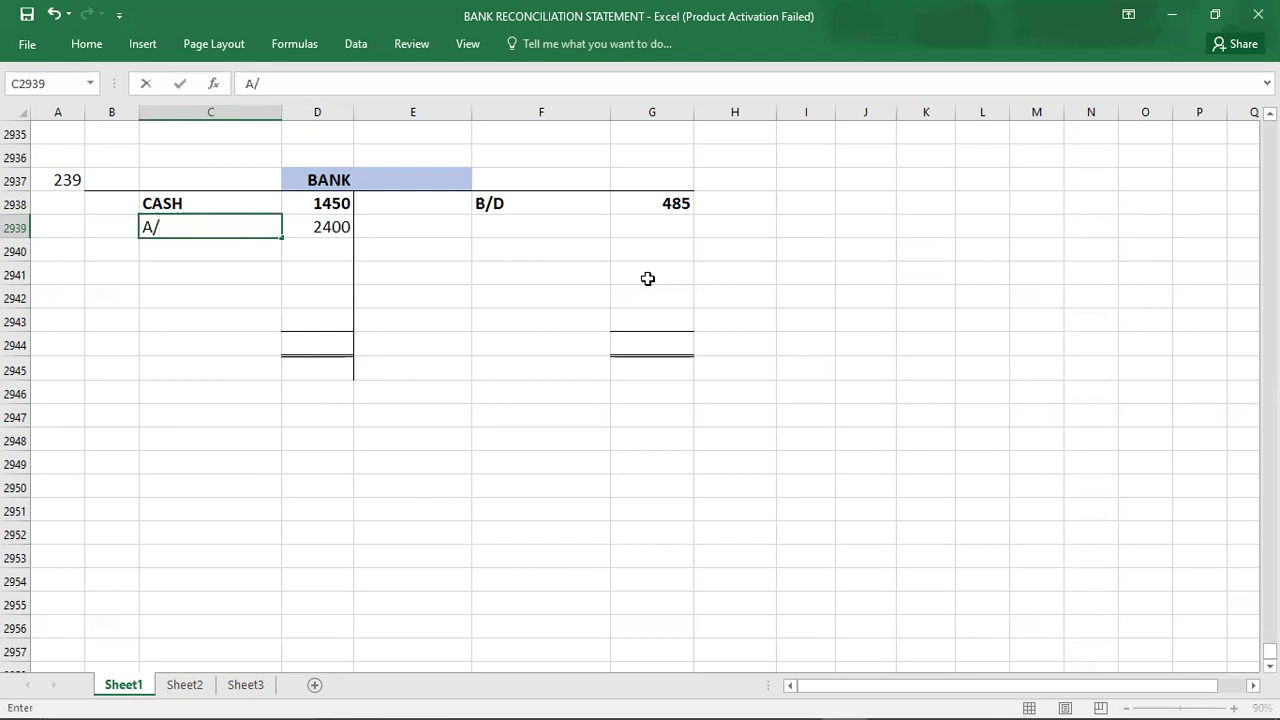
text(R)
key(Return)
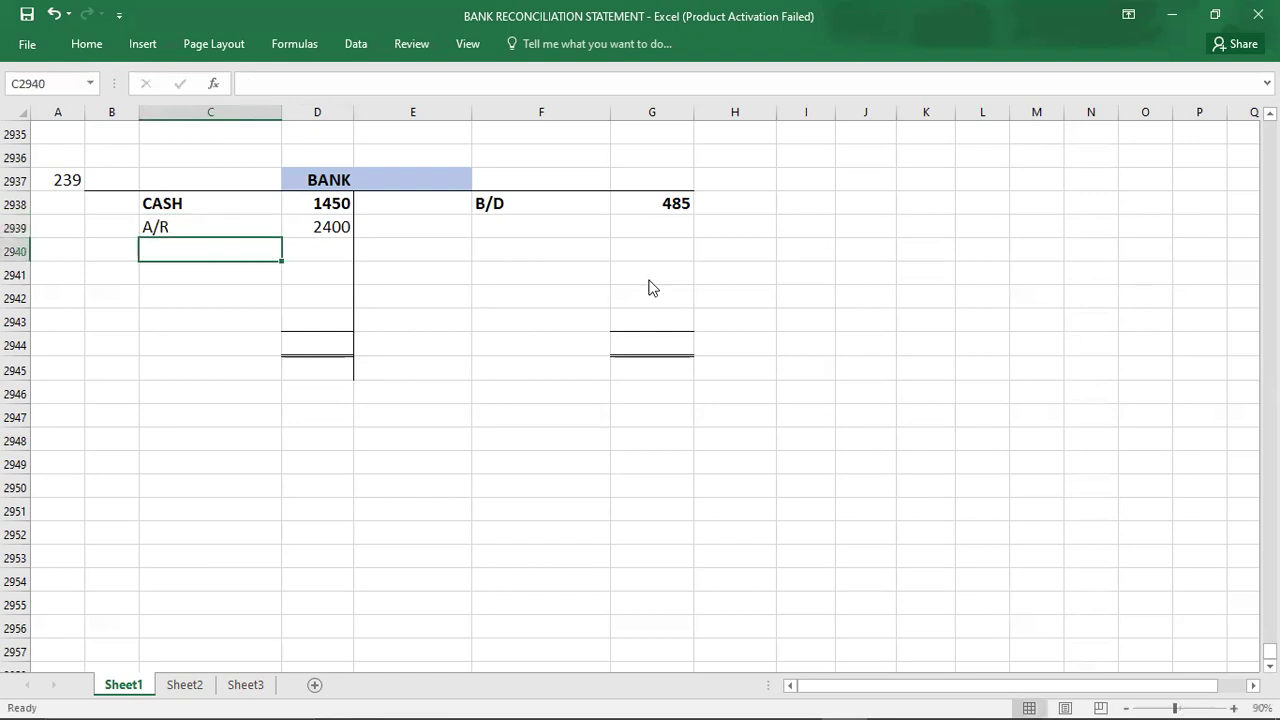
Read the supplier payment in the PDF and use Calculator to compute 1800*5/100, subtracting 1800 from the result.
key(alt+Tab)
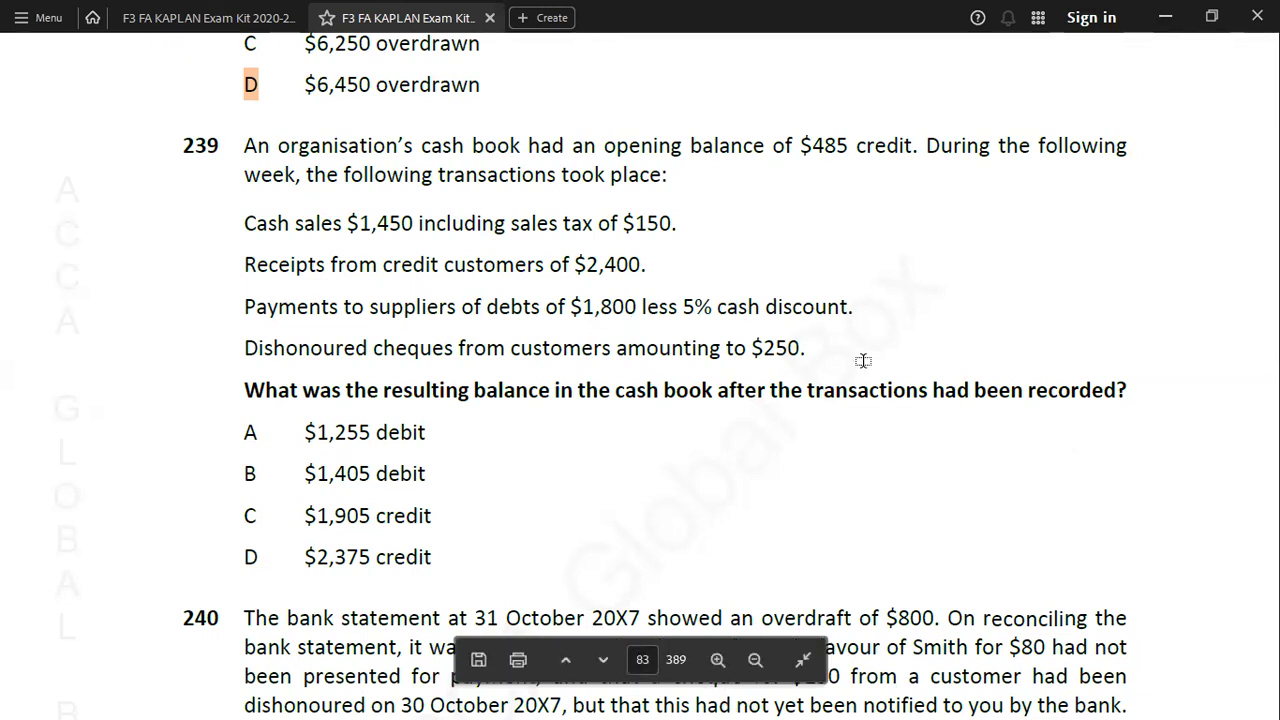
key(alt+Tab)
key(alt+Tab)
key(alt+Tab)
text(1)
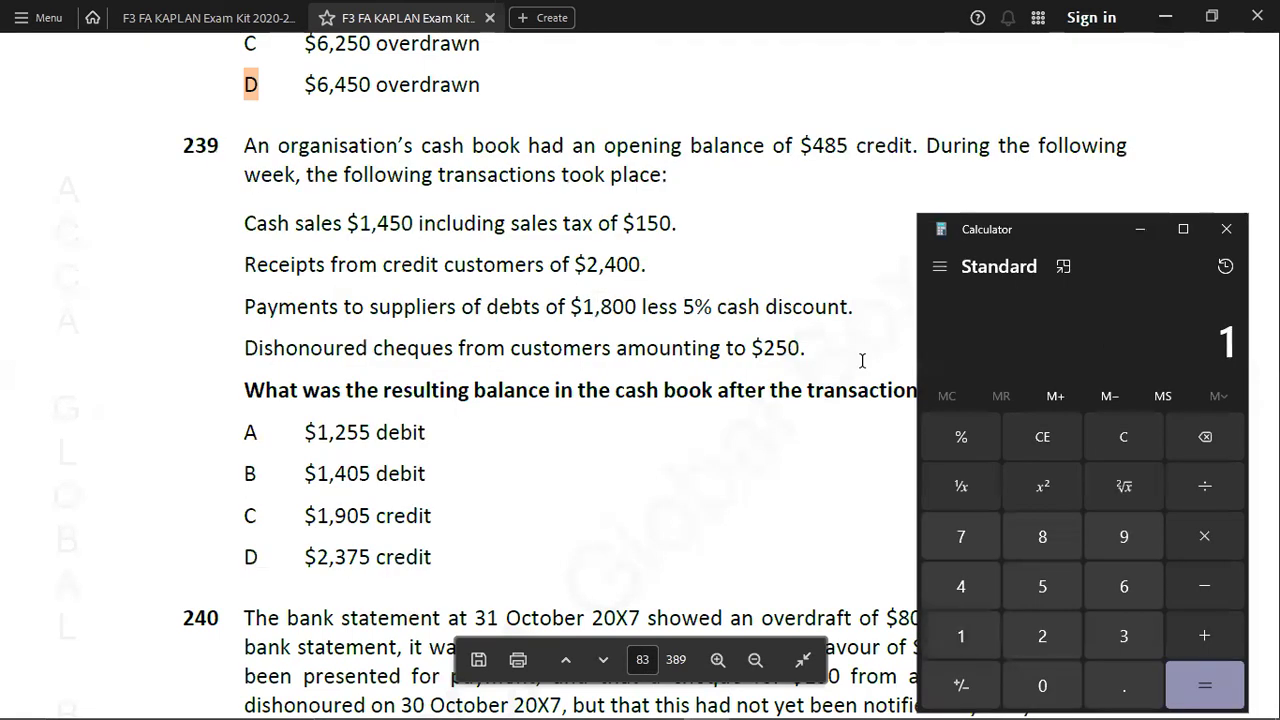
text(800*5/10)
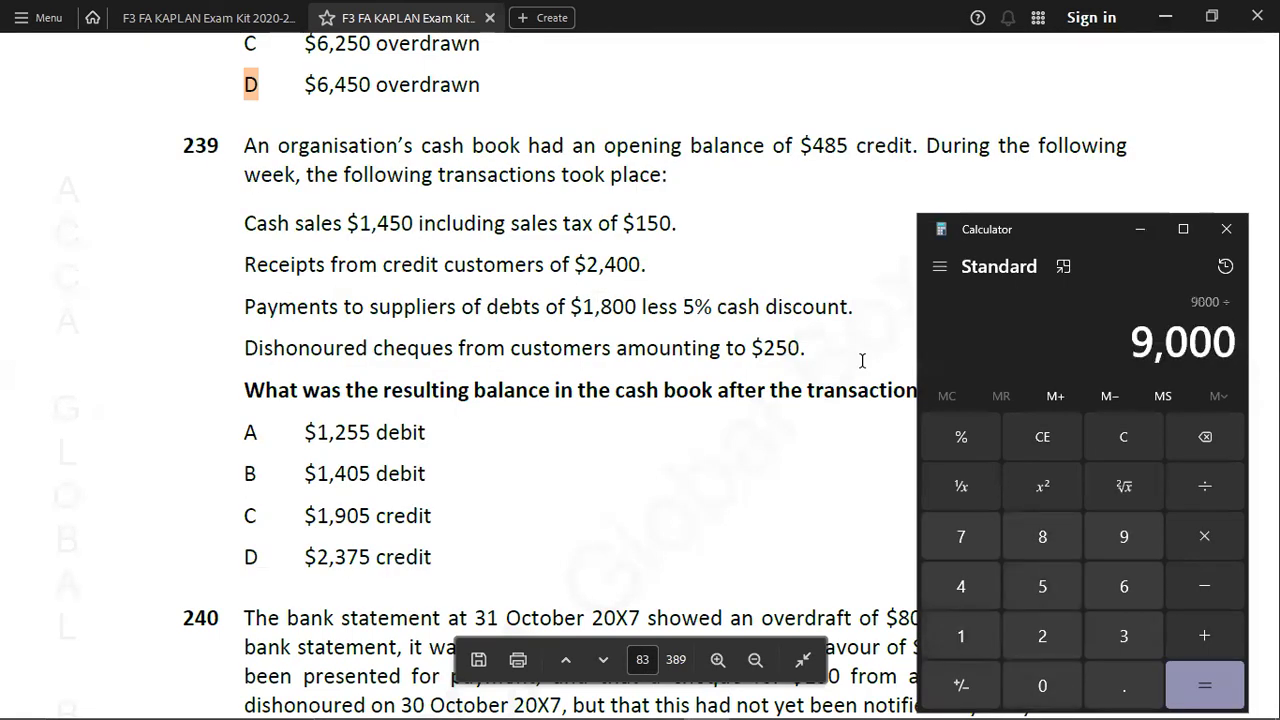
text(0)
key(Return)
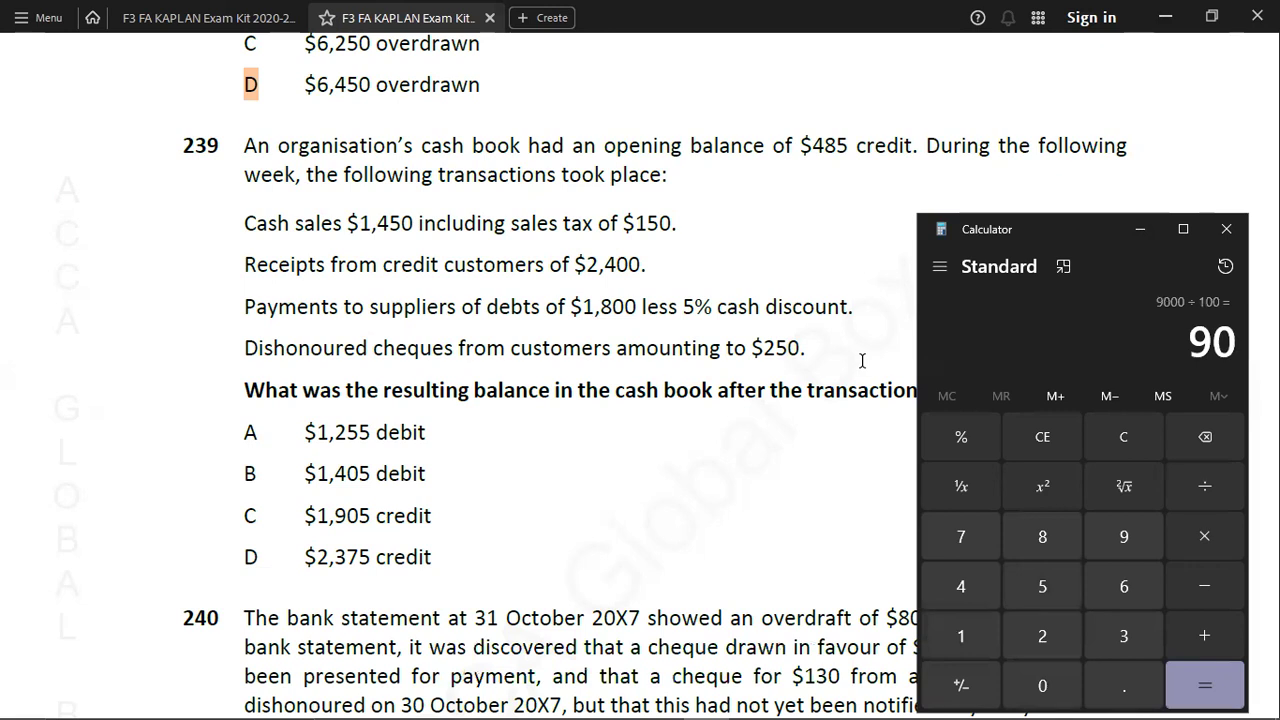
text(-1800)
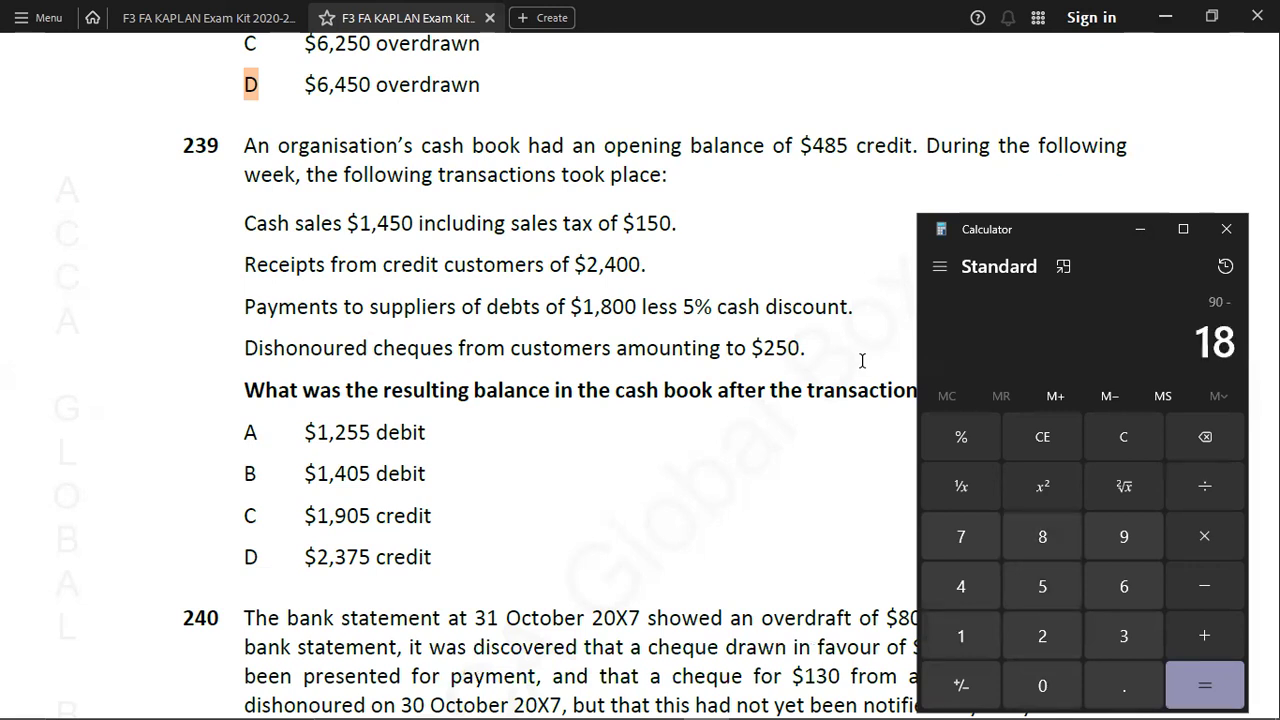
key(Return)
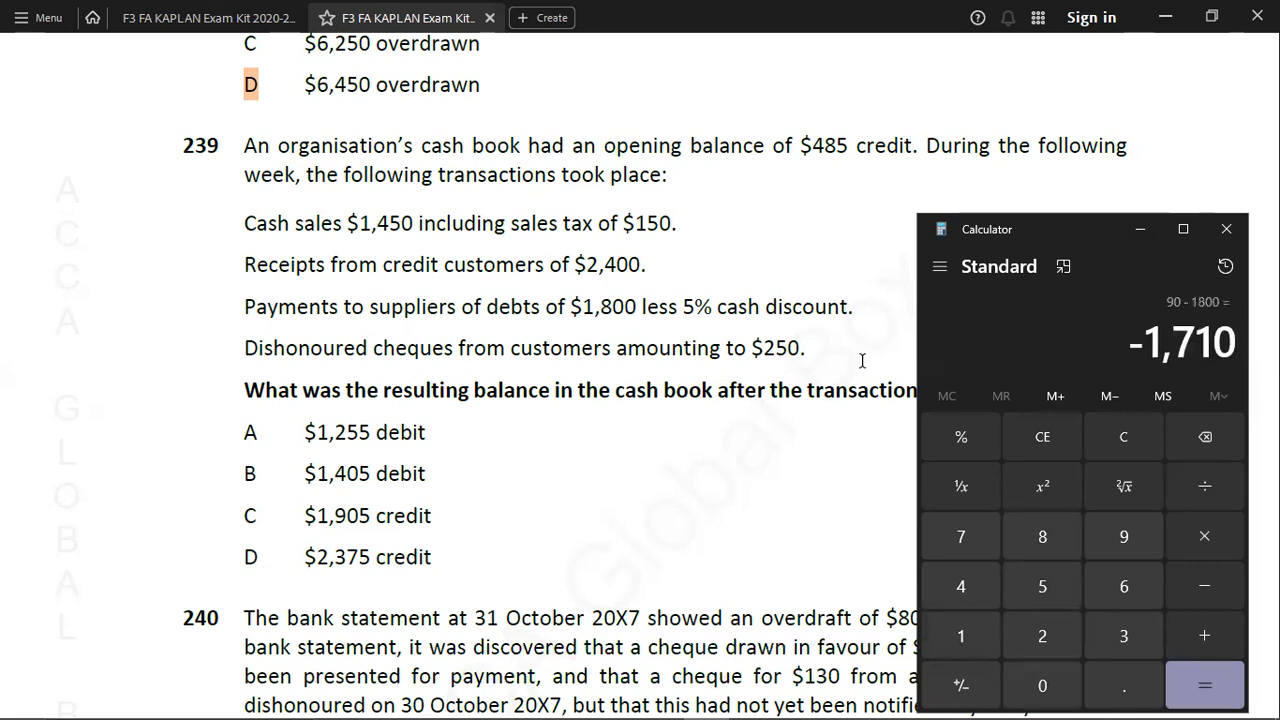
Switch back to the Excel sheet and enter the discounted supplier payment 1710 in G2939.
key(alt+Tab)
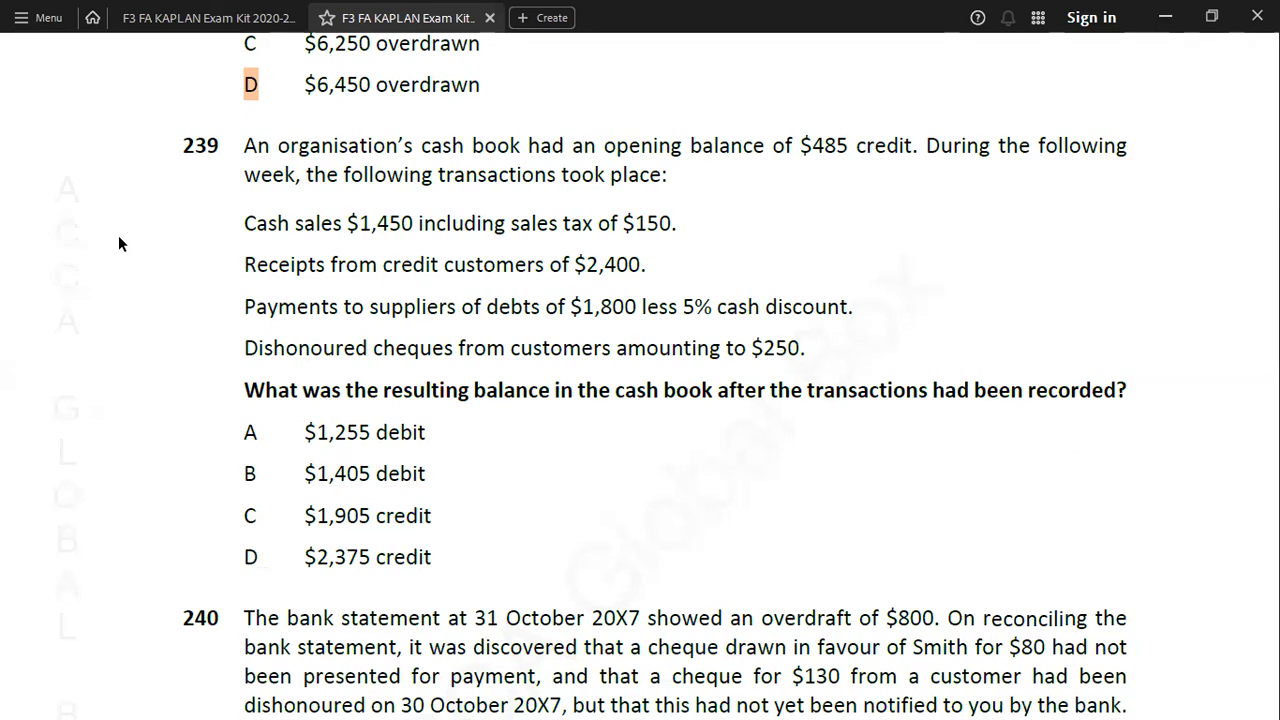
key(alt+Tab)
key(alt+Tab)
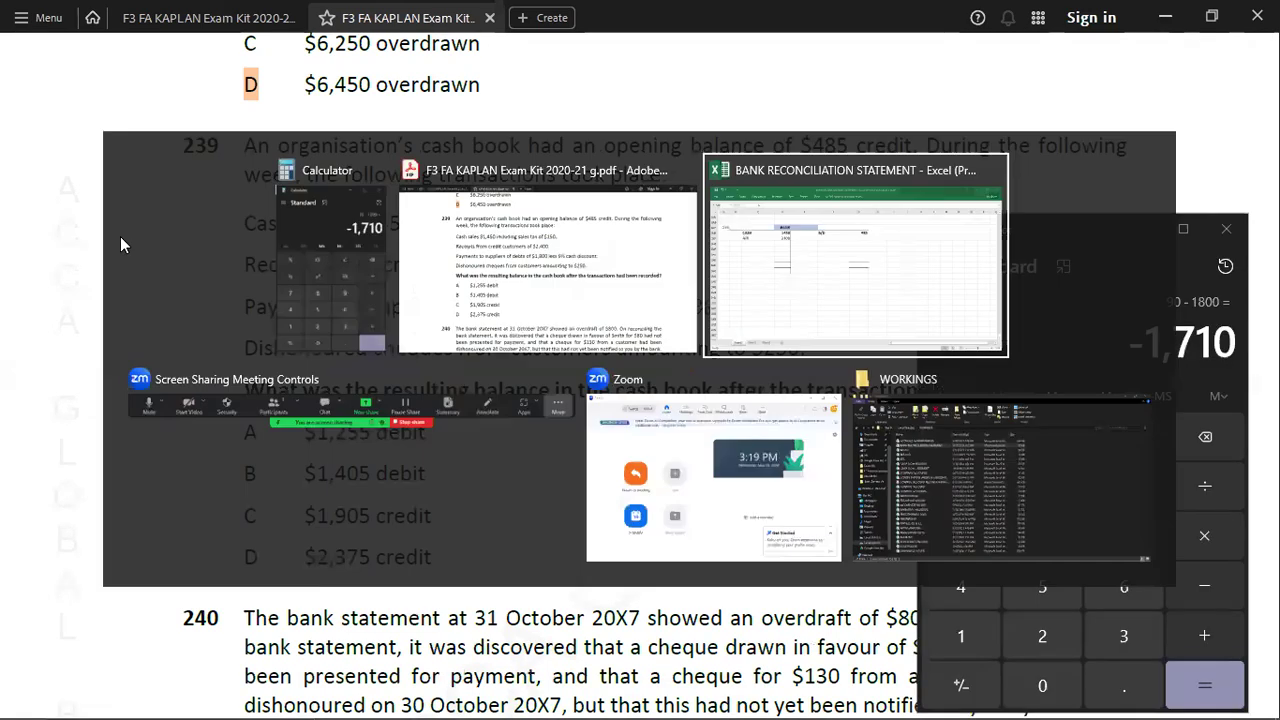
click(656, 231)
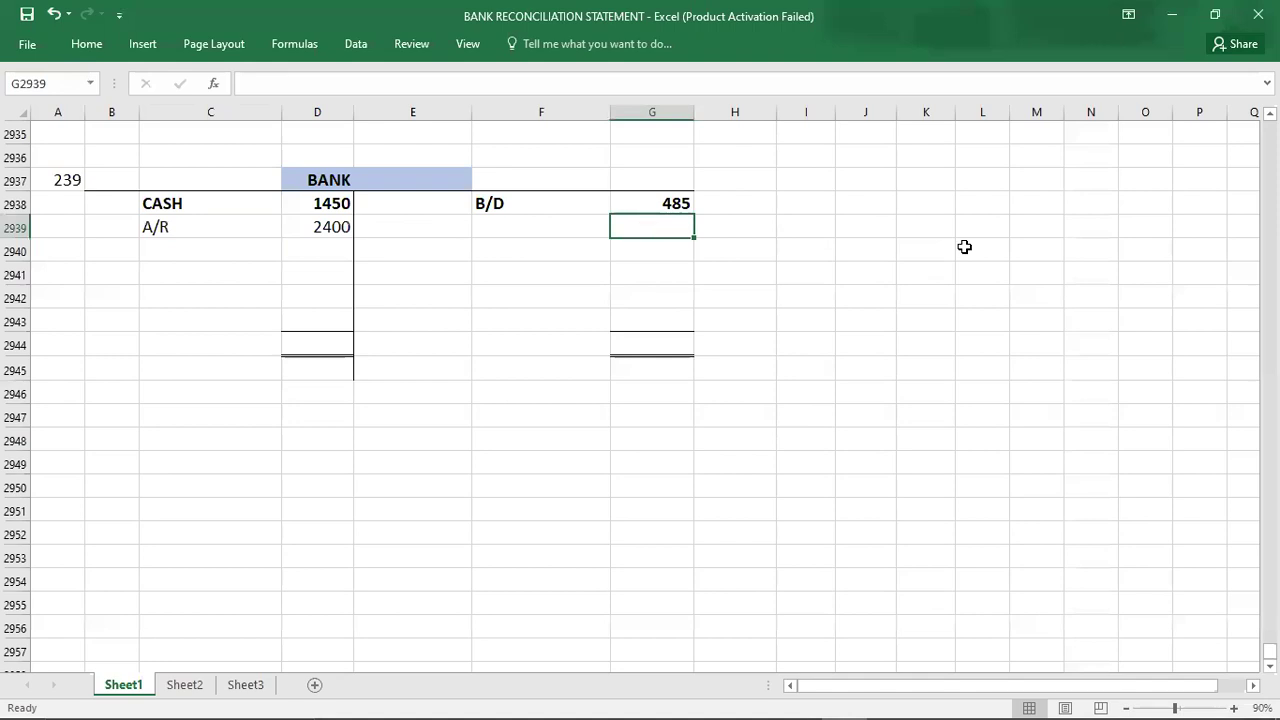
text(1710)
key(Return)
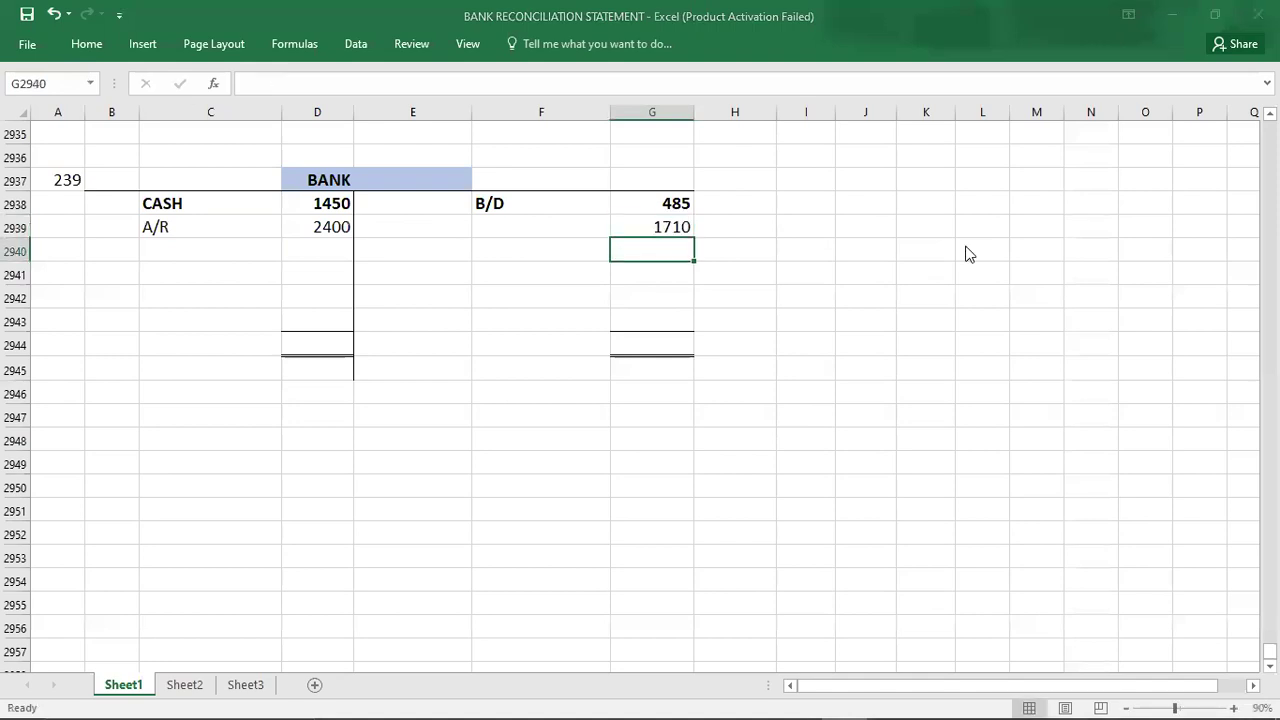
Check the dishonoured cheques in the PDF, enter 250 in G2940, and label F2939 A/P and F2940 DISHONOUR CHQ.
key(alt+Tab)
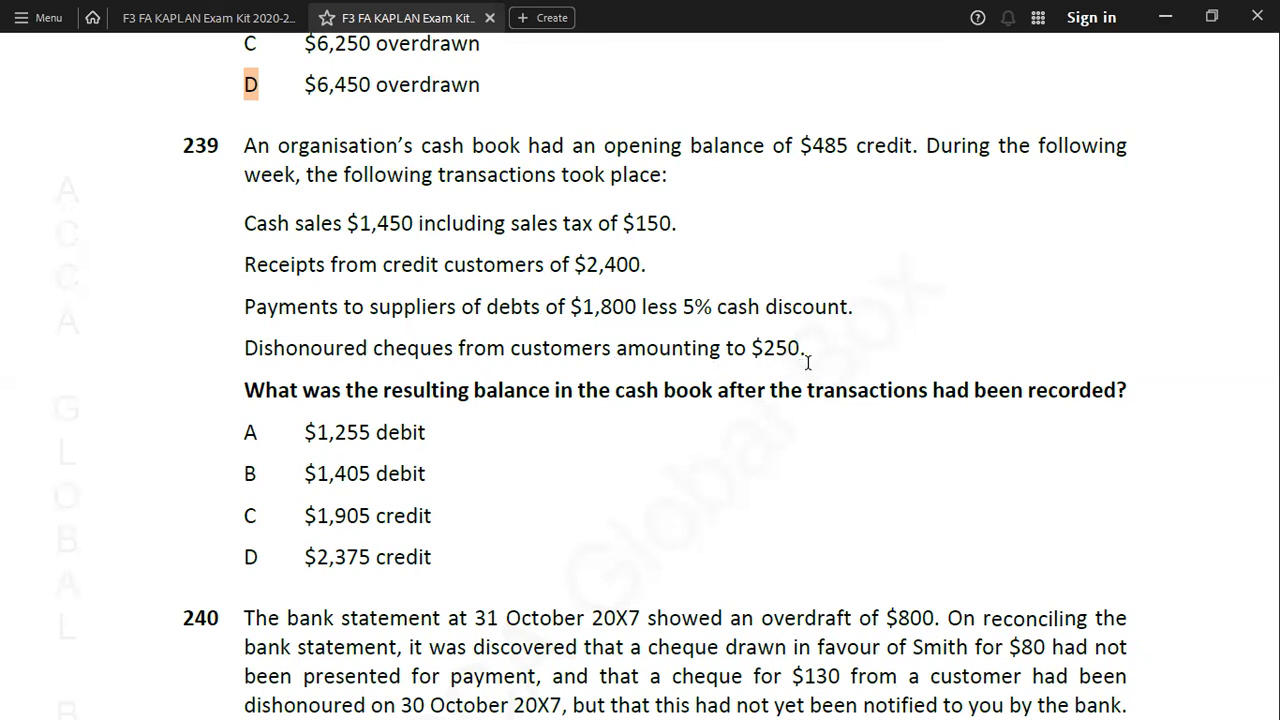
key(alt+Tab)
text(250)
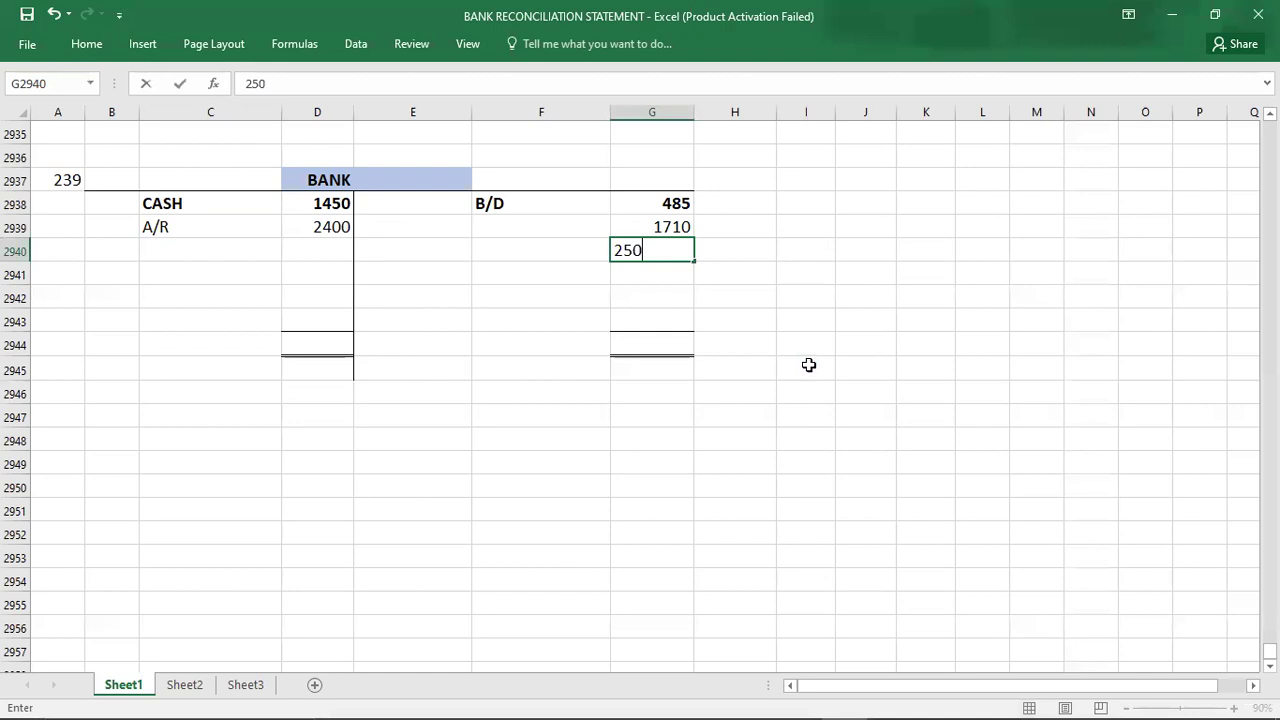
key(Up)
key(Left)
text(A/P)
key(Return)
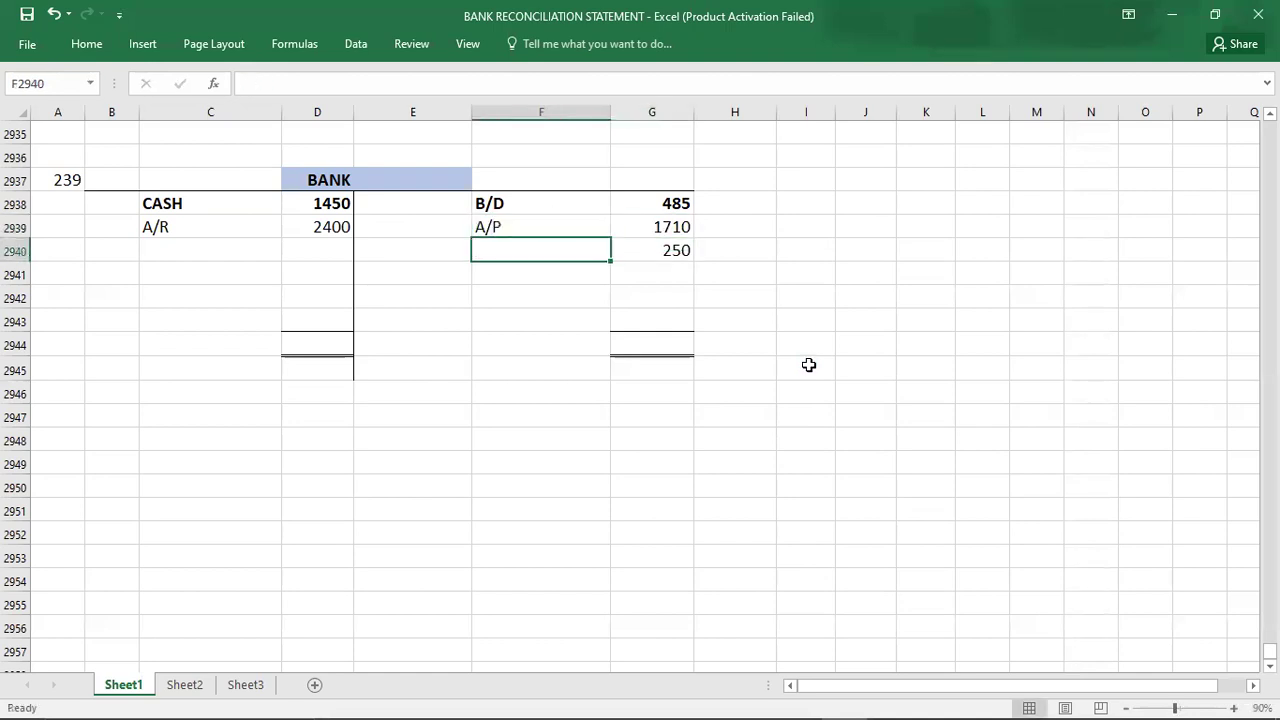
text(DISHO)
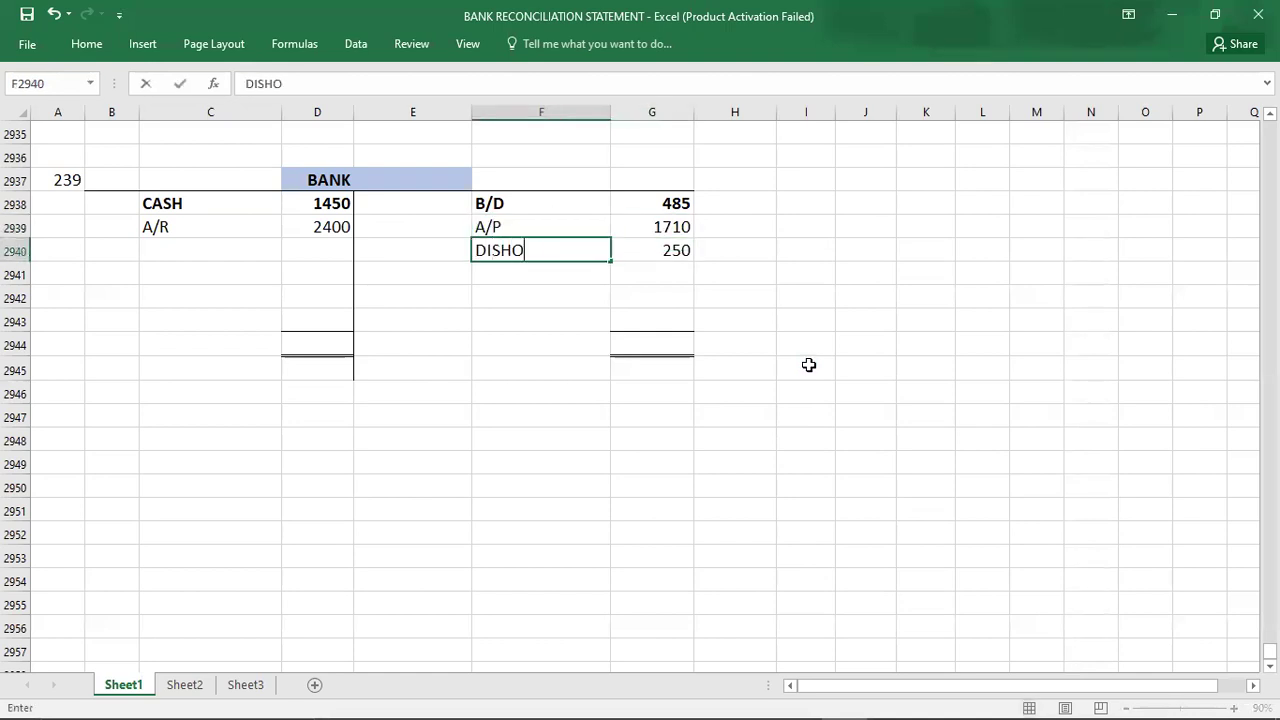
text(NOUR CHQ.)
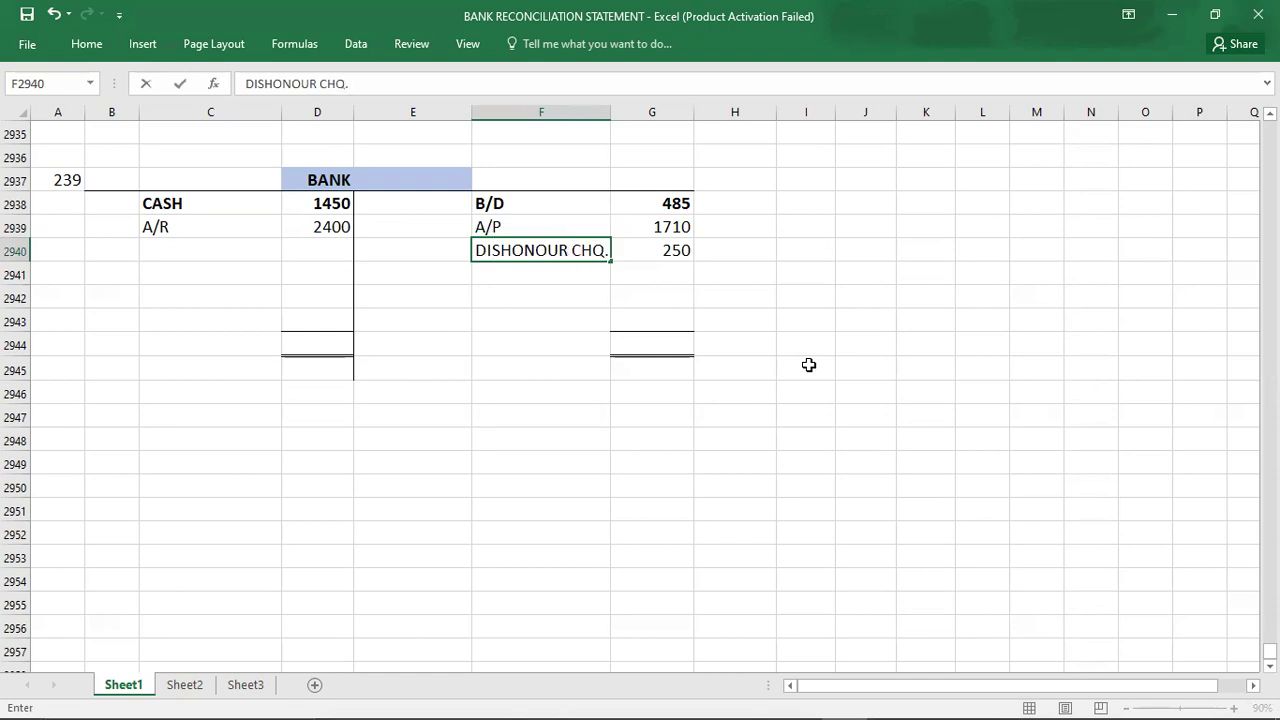
key(Return)
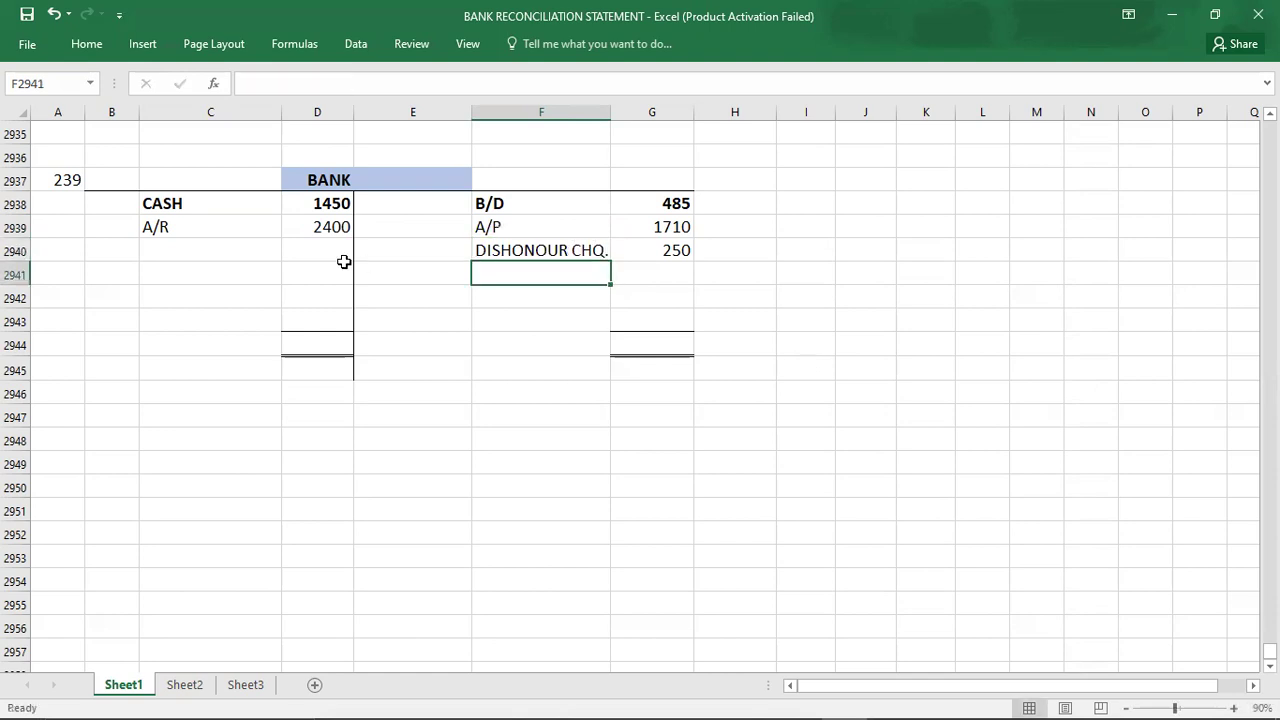
Sum the debit entries D2938:D2939 and enter the total 3850 on both sides of the account, in D2944 and G2944.
click(297, 207)
key(shift+Down)
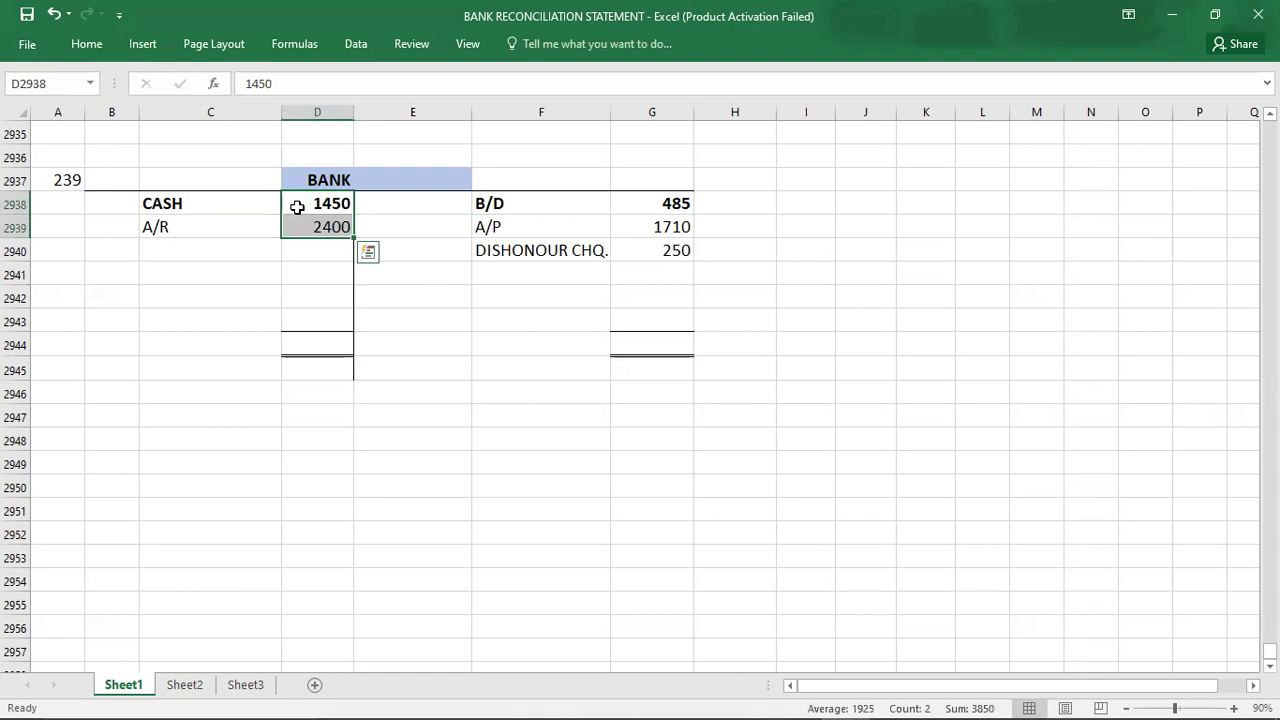
key(Down)
key(Down)
key(Down)
key(Down)
key(Down)
key(Down)
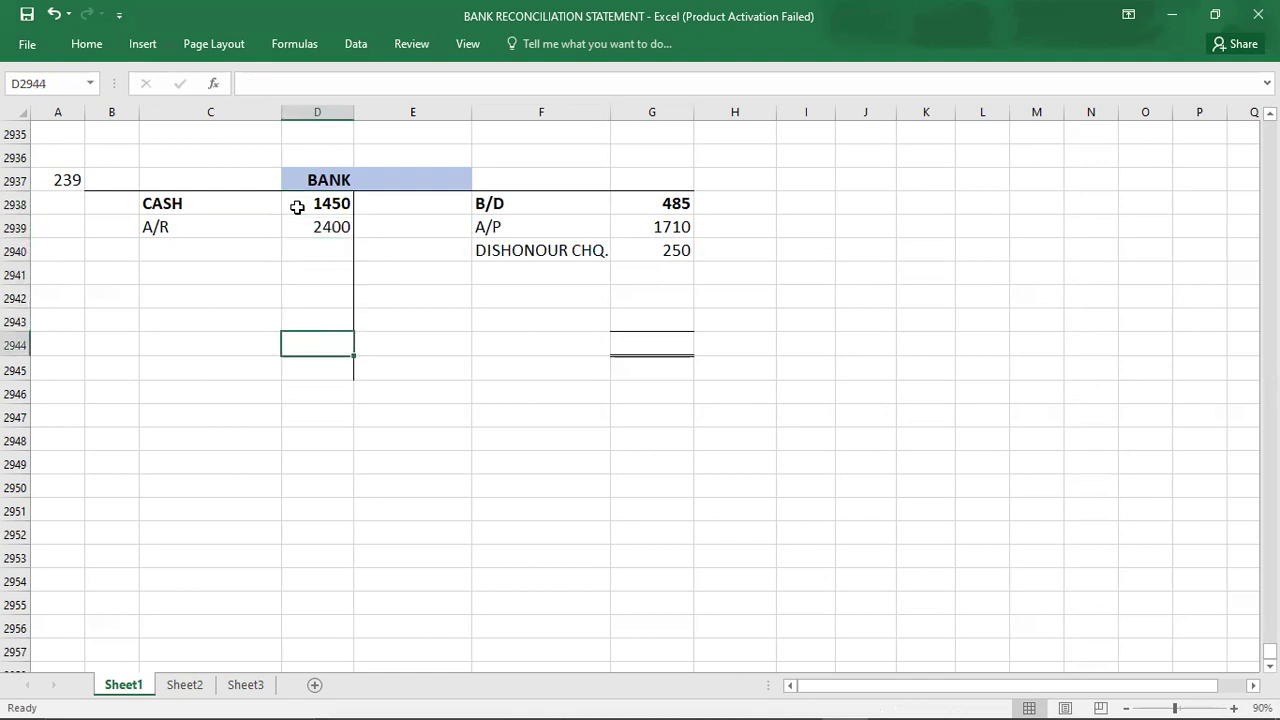
text(3850)
key(Right)
key(Right)
key(Right)
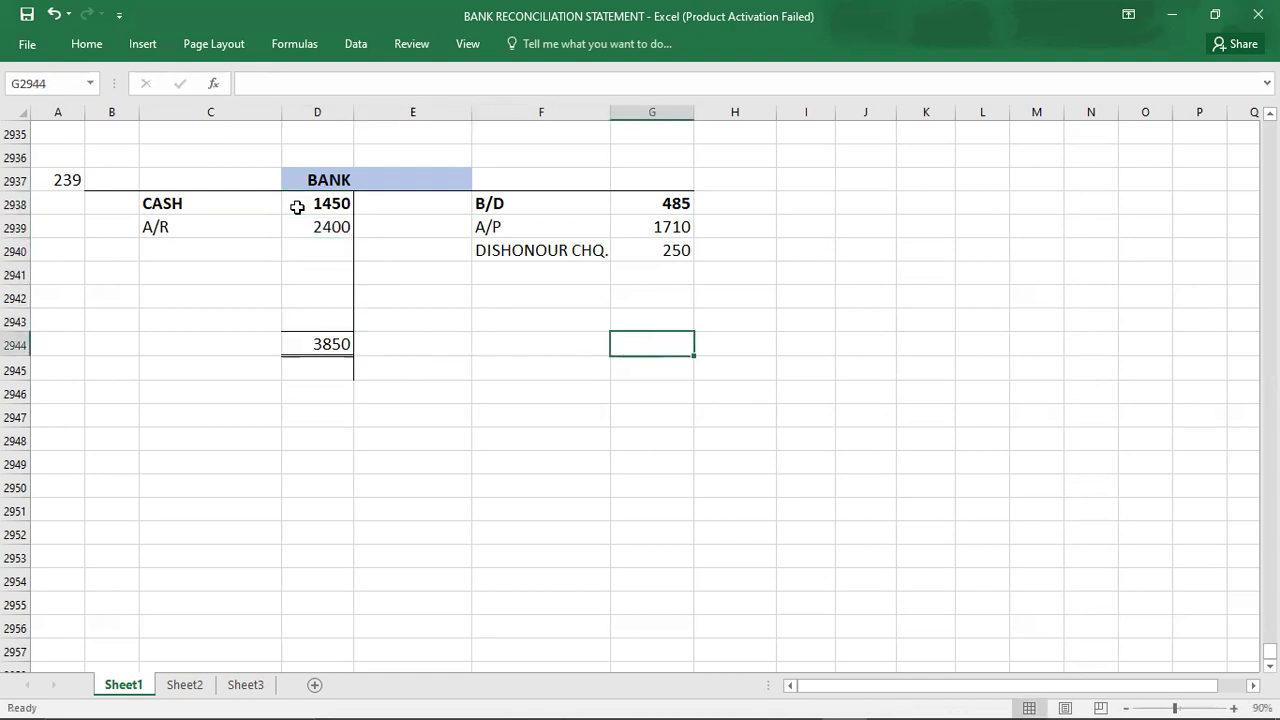
text(3850)
Label F2943 as C/D and enter the closing balance 1405 in G2943 of the question 239 bank account.
key(Up)
key(Left)
text(C/D)
key(Right)
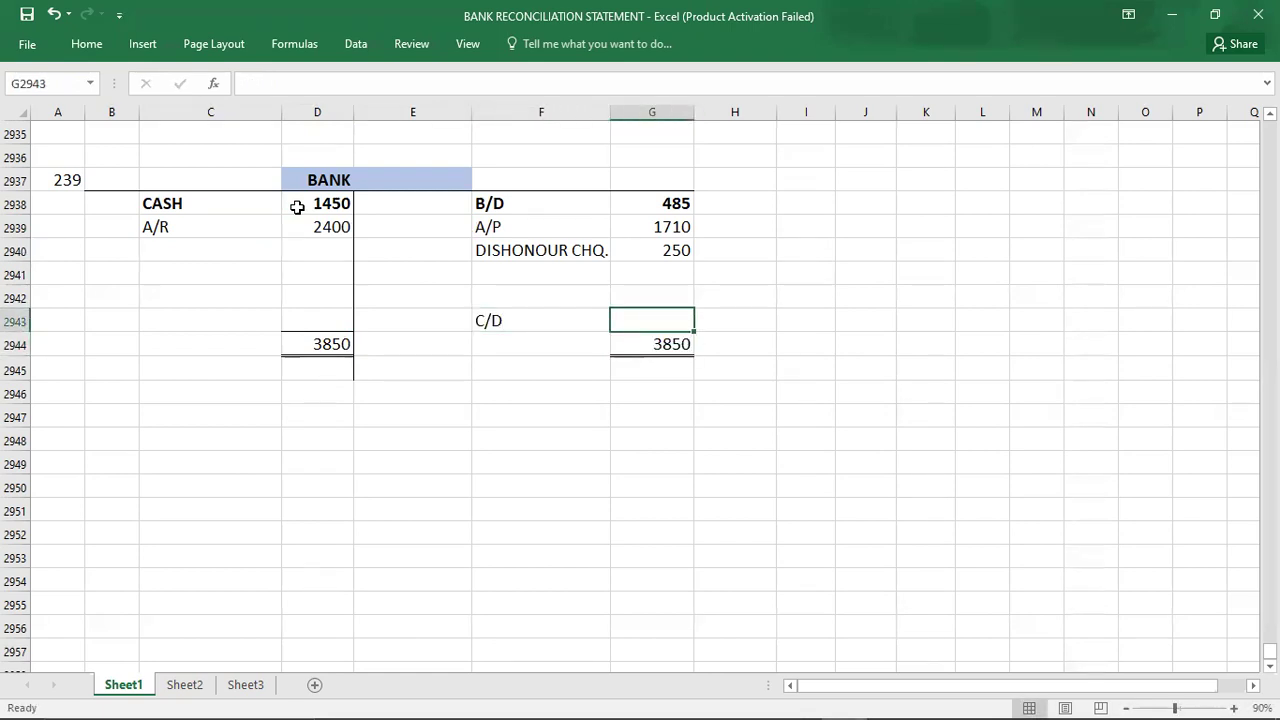
text(14)
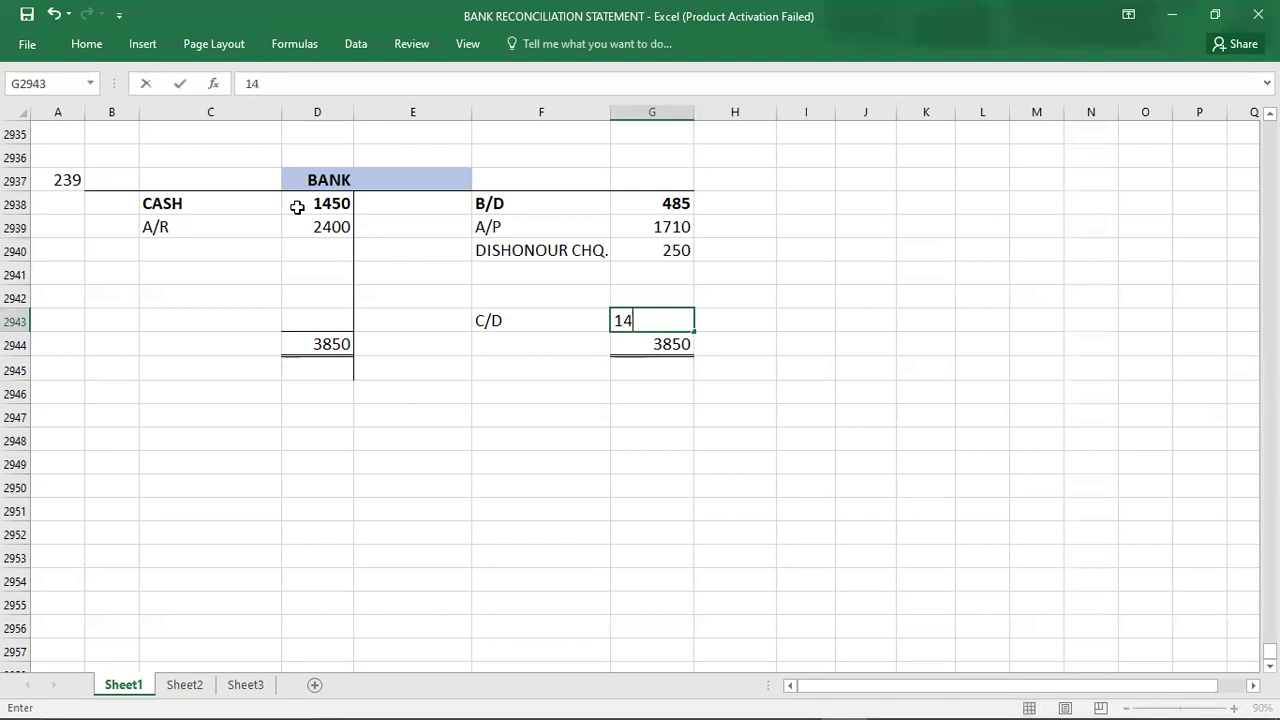
text(05)
Bring the balance down on the debit side by entering B/D in C2945 and 1405 in D2945.
key(Left)
key(Left)
key(Left)
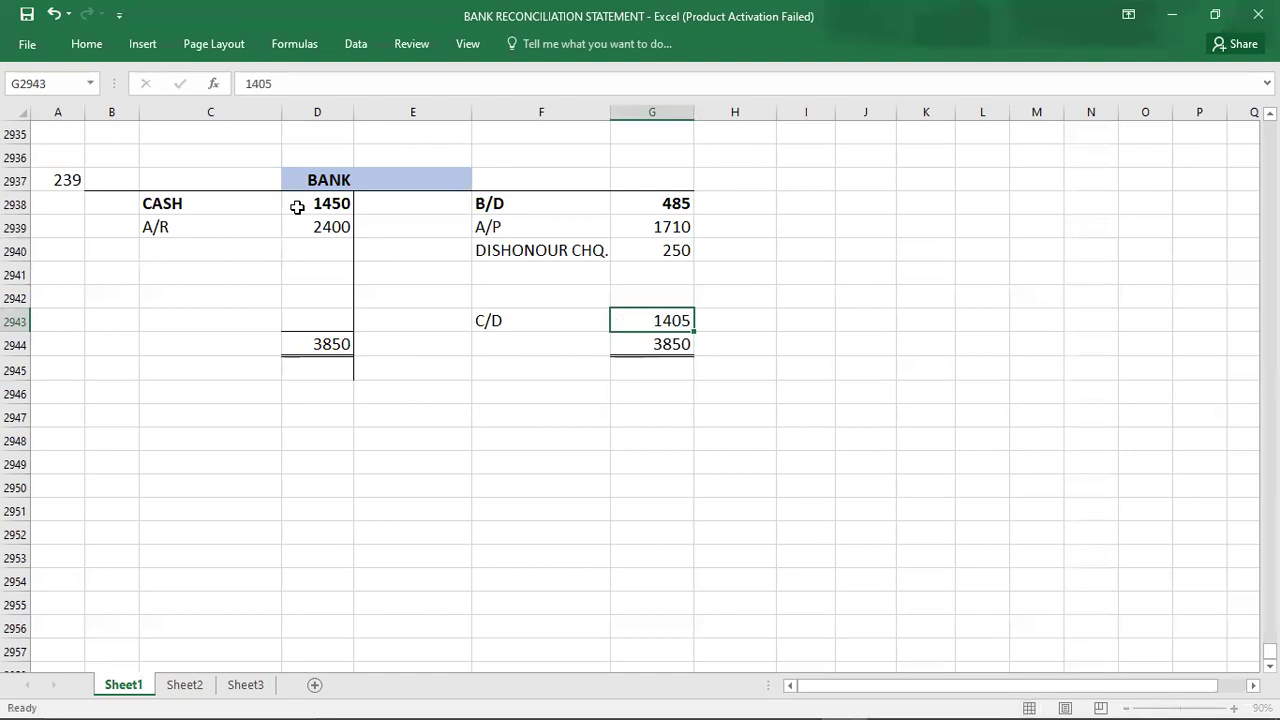
key(Left)
key(Down)
key(Down)
text(B/D)
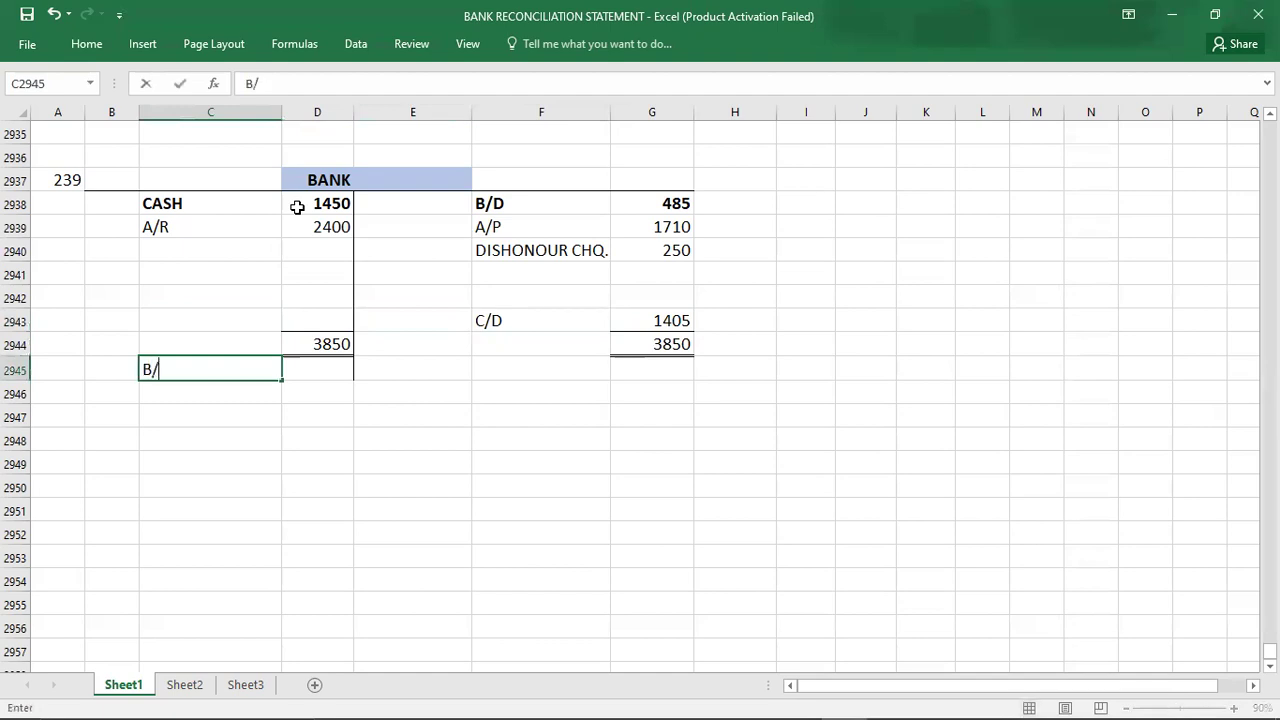
key(Right)
text(1405)
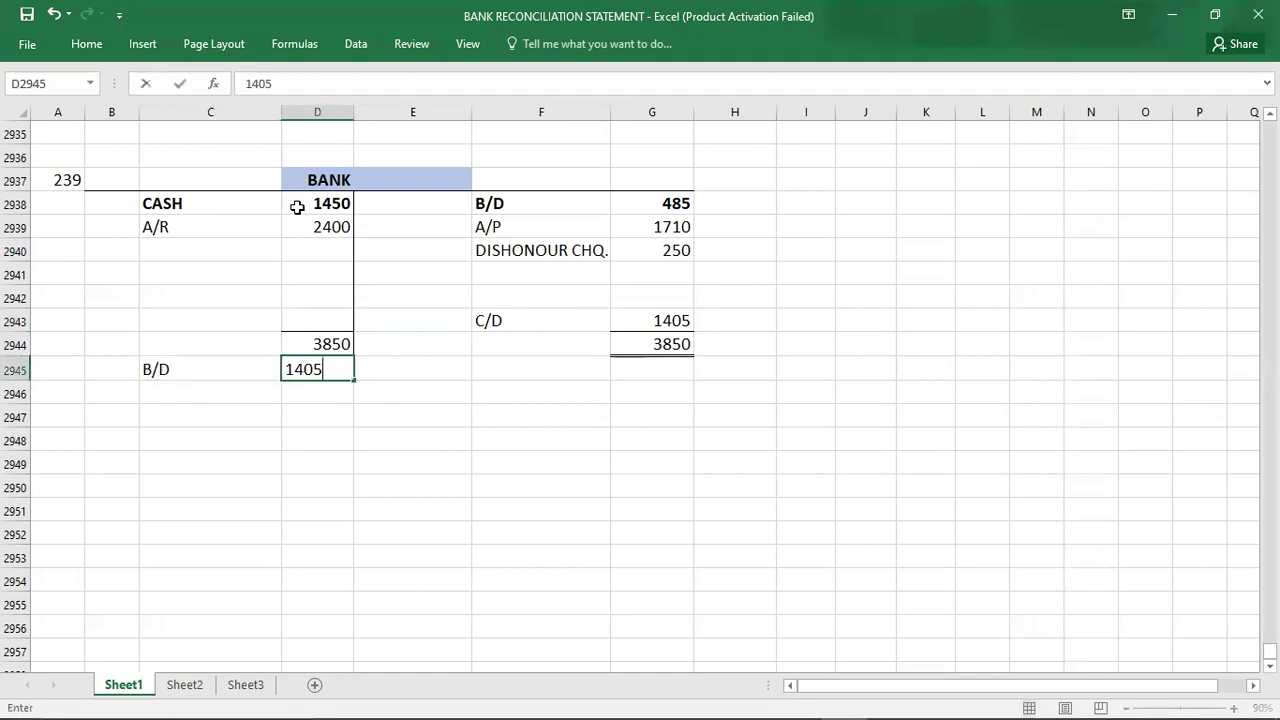
key(Down)
key(Left)
key(Left)
key(Left)
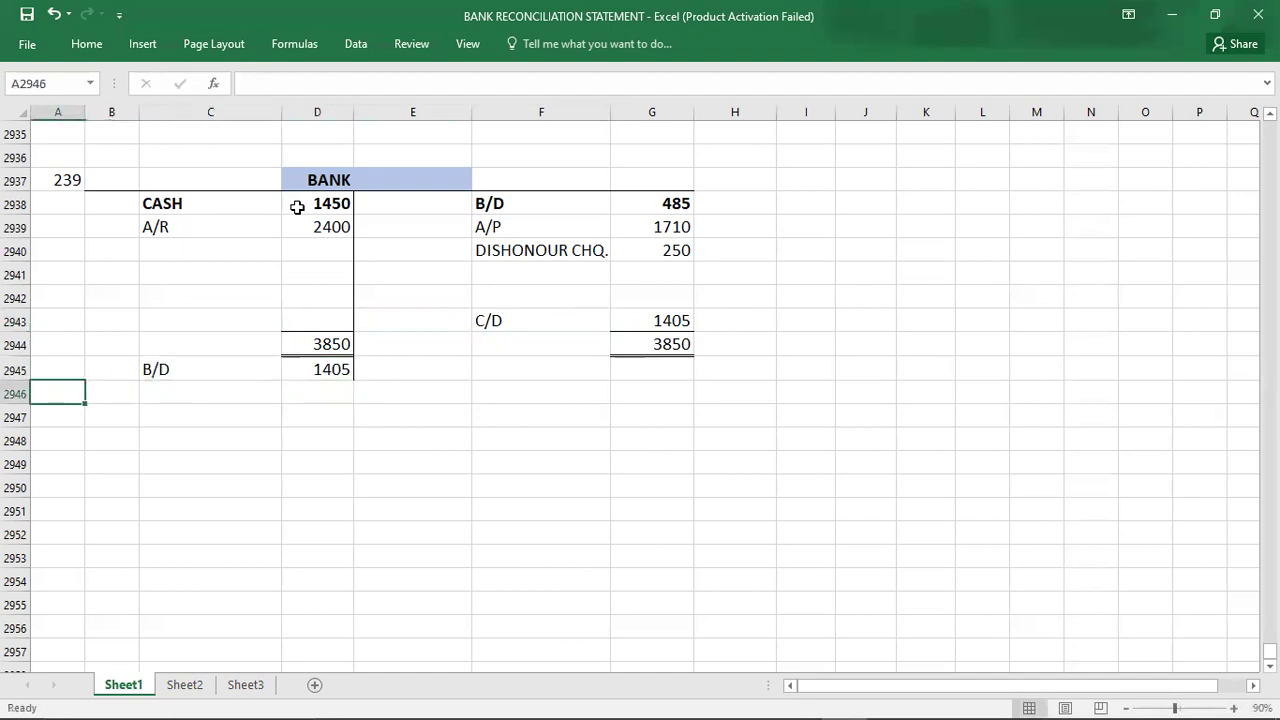
Switch to the exam kit PDF and highlight the letter of option B as the answer to question 239.
key(alt+Tab)
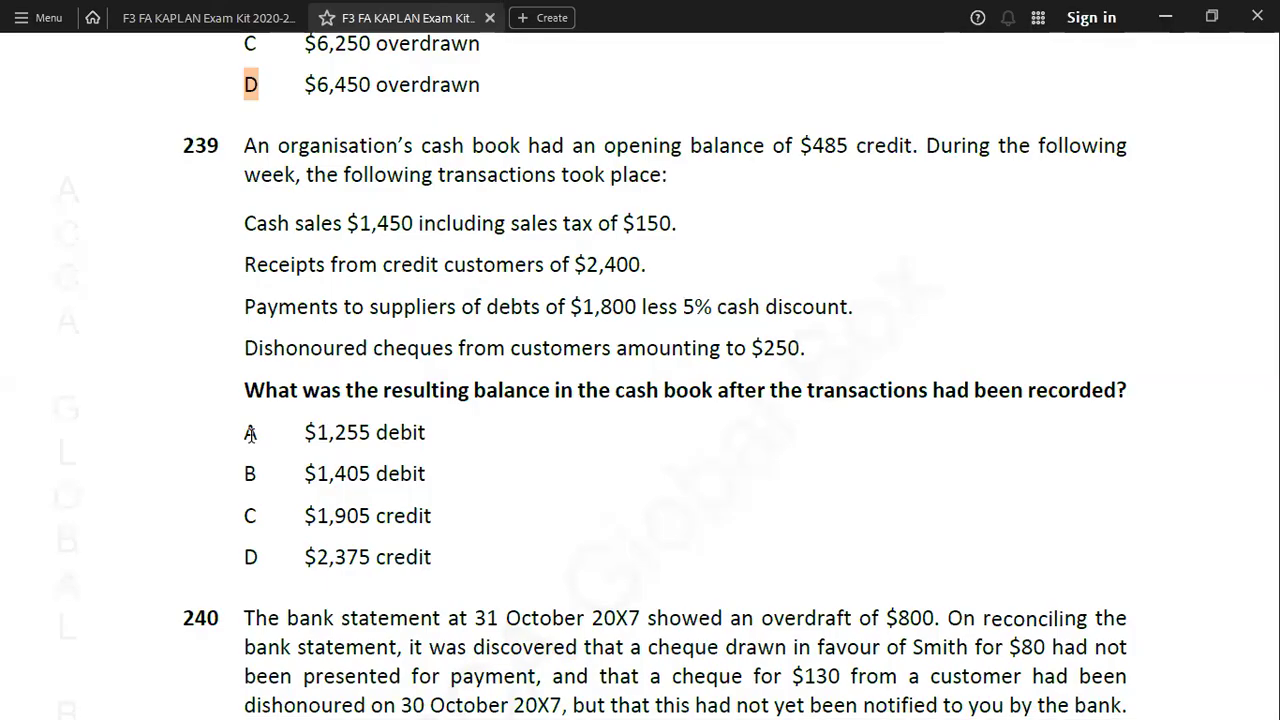
drag(242, 470, 257, 473)
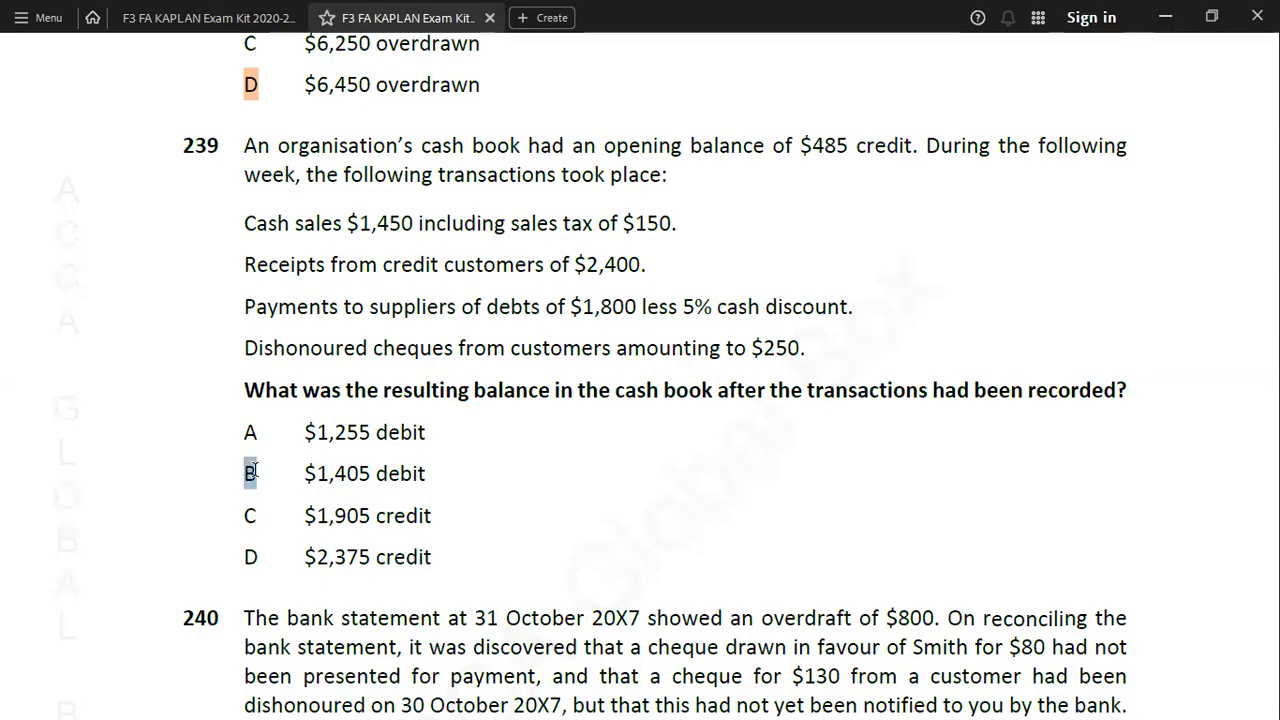
click(315, 510)
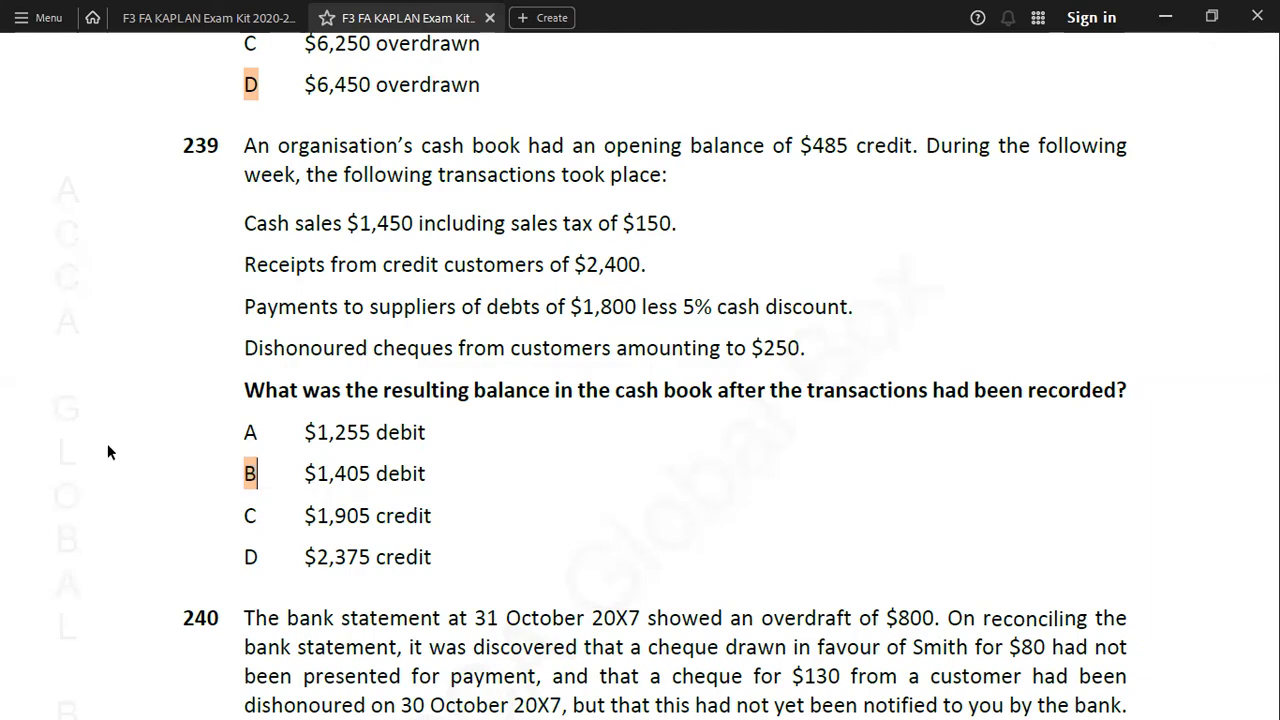
Return to Excel, record answer B in A2938, and add the journal CASH 1450, SALES 1300, SALES TAX 150 in I2938:M2940.
key(alt+Tab)
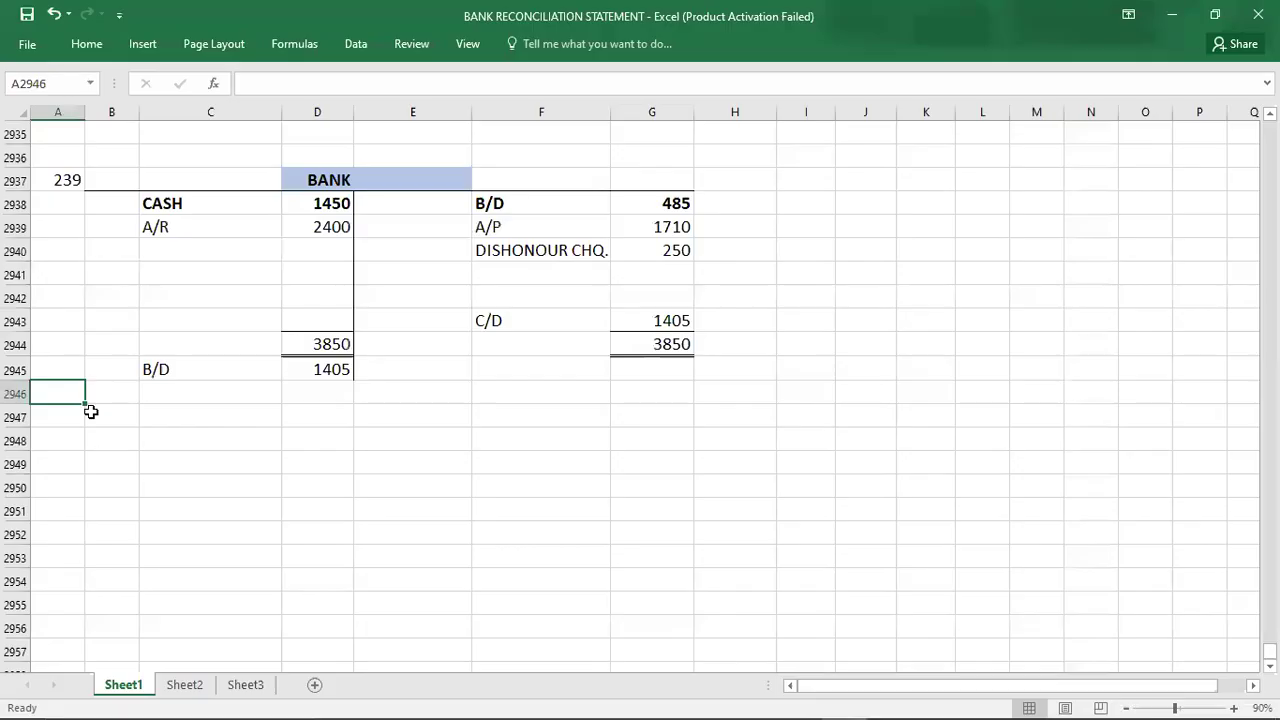
click(50, 203)
text(B/D)
key(Return)
key(Down)
key(Down)
key(Down)
key(Down)
key(Down)
key(Down)
key(Down)
key(Down)
key(Down)
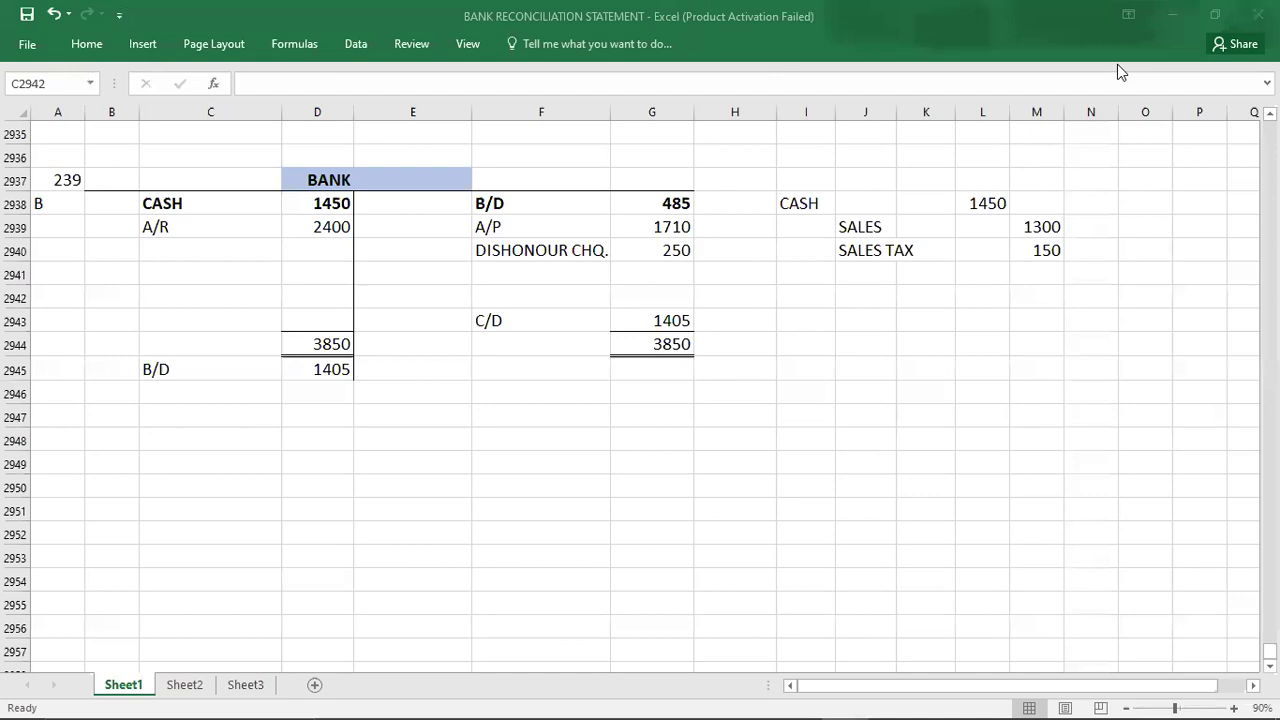
Switch to the exam kit PDF and read question 240 on the bank statement overdraft and cheques.
key(alt+Tab)
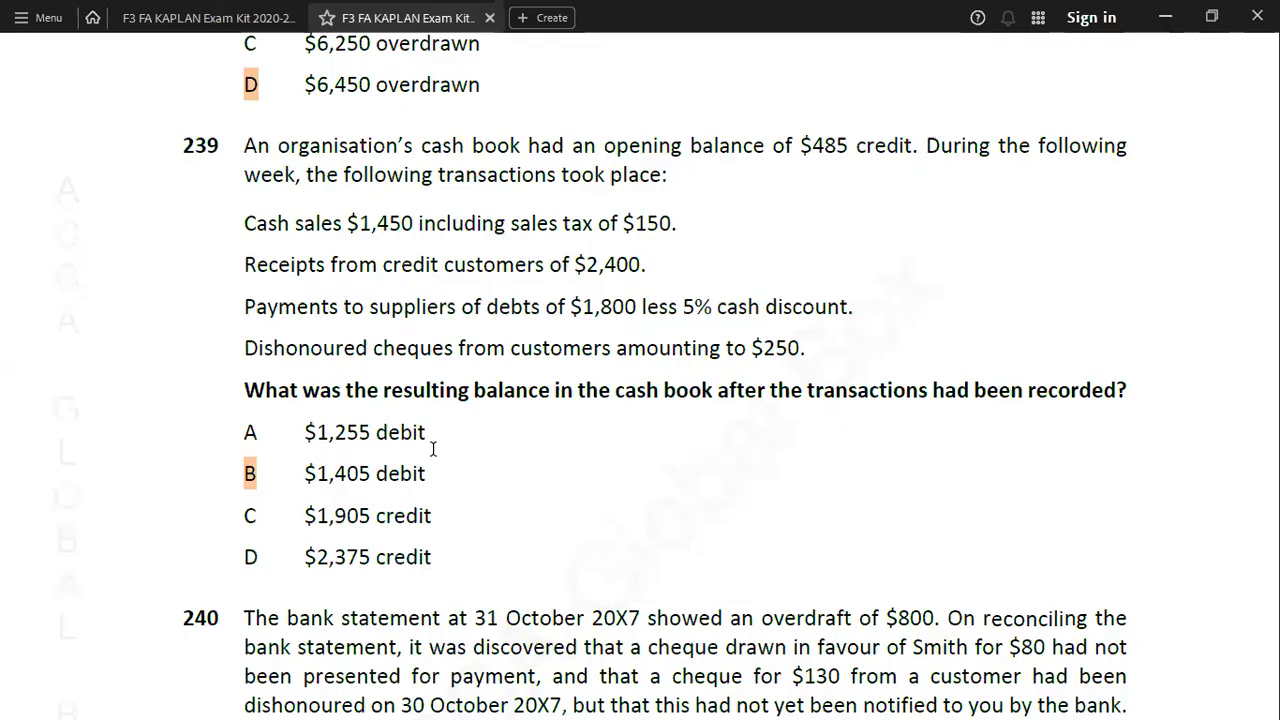
key(alt+Tab)
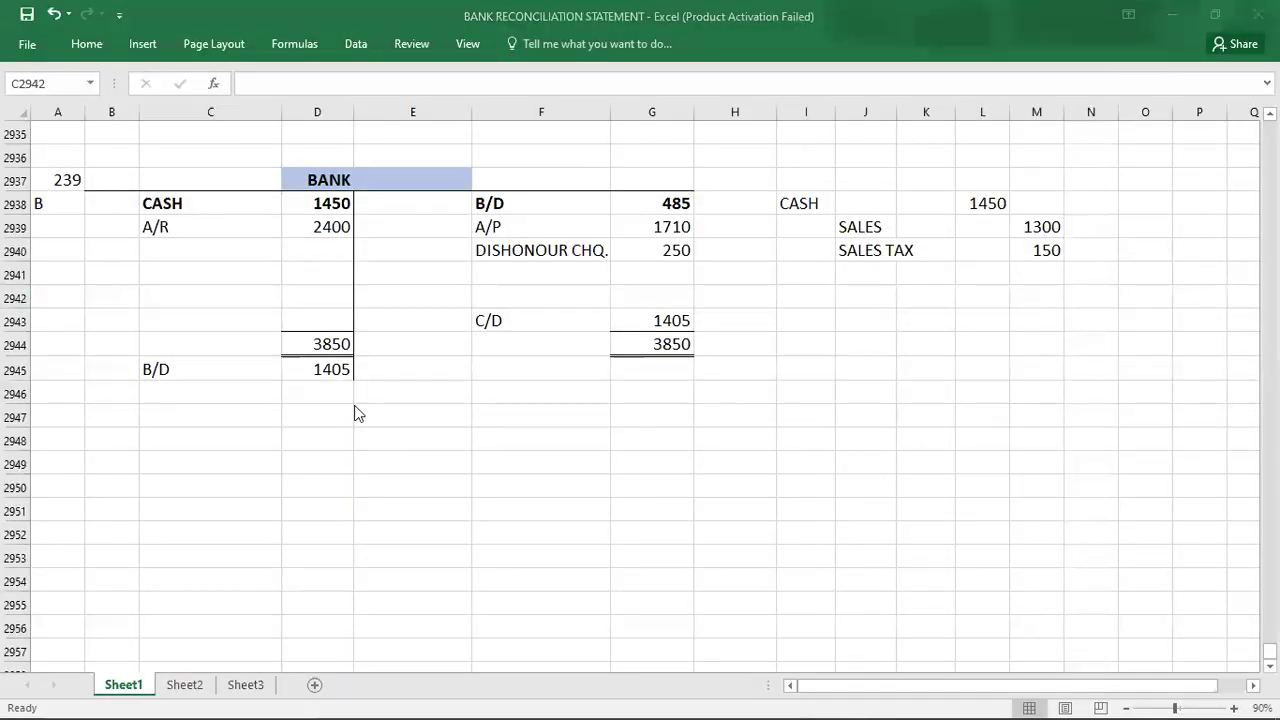
key(alt+Tab)
scroll(352, 405, down, 5)
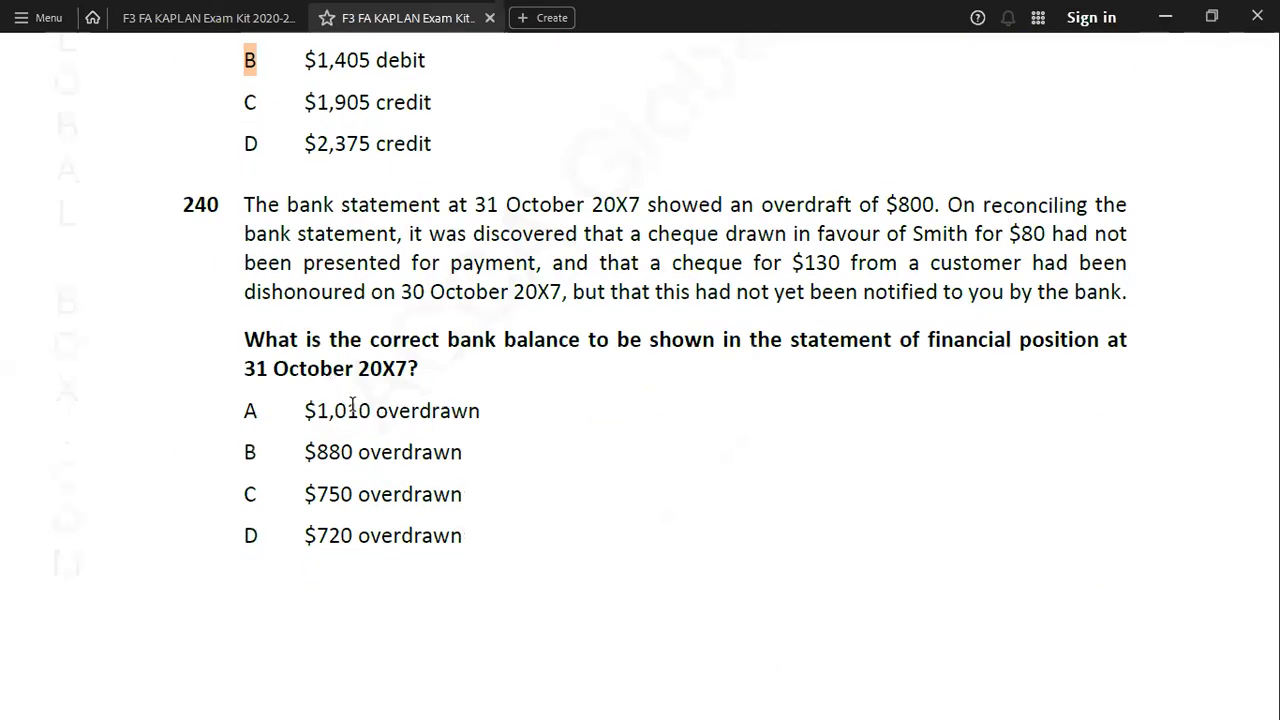
scroll(352, 405, down, 1)
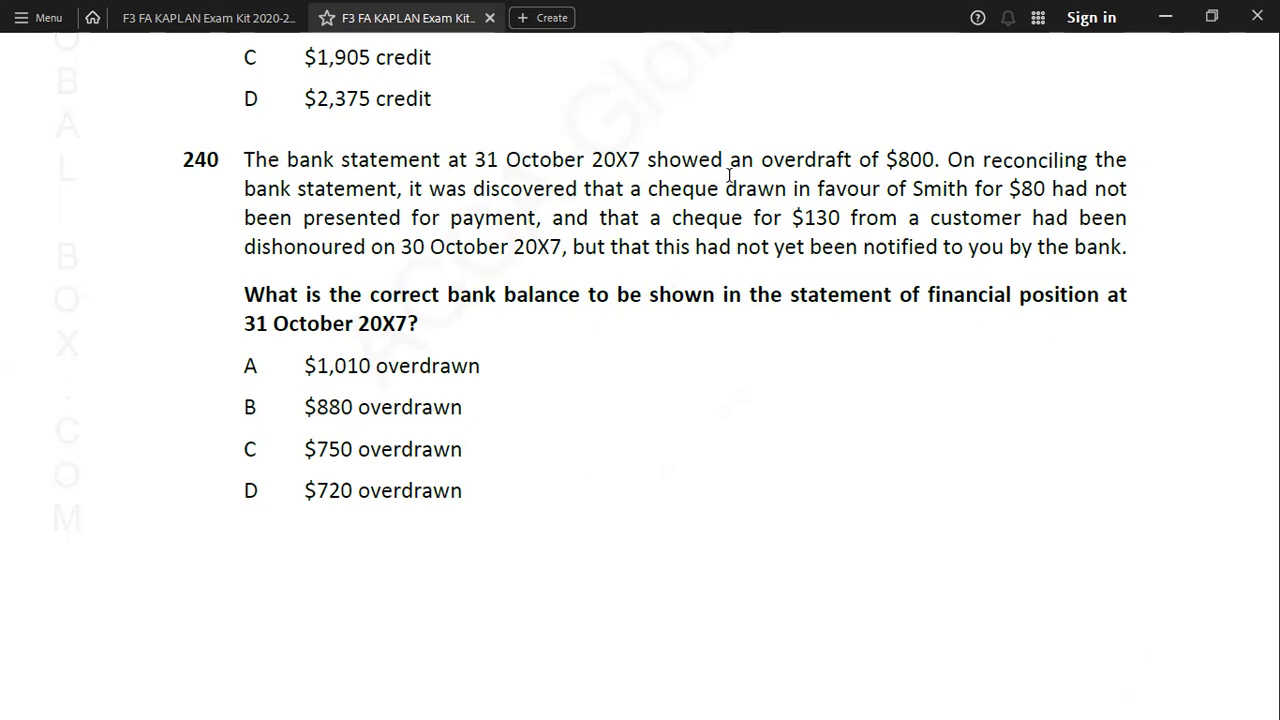
Switch back to Excel and copy the question 237 bank reconciliation statement, B2918:G2923.
key(alt+Tab)
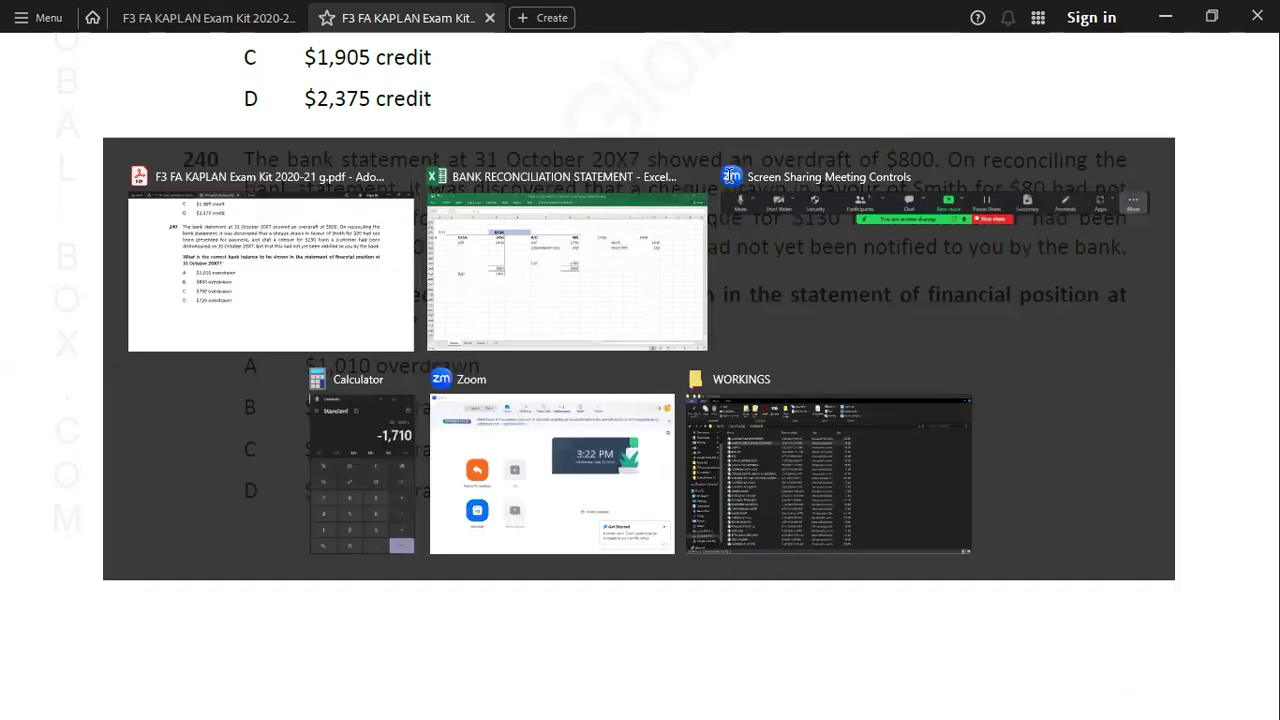
key(Up)
key(Up)
key(Up)
key(Up)
key(Up)
key(Up)
key(Up)
key(Up)
key(Up)
key(Up)
key(Up)
key(Up)
key(Up)
key(Up)
key(Up)
key(Up)
key(Up)
key(Up)
key(Up)
key(Up)
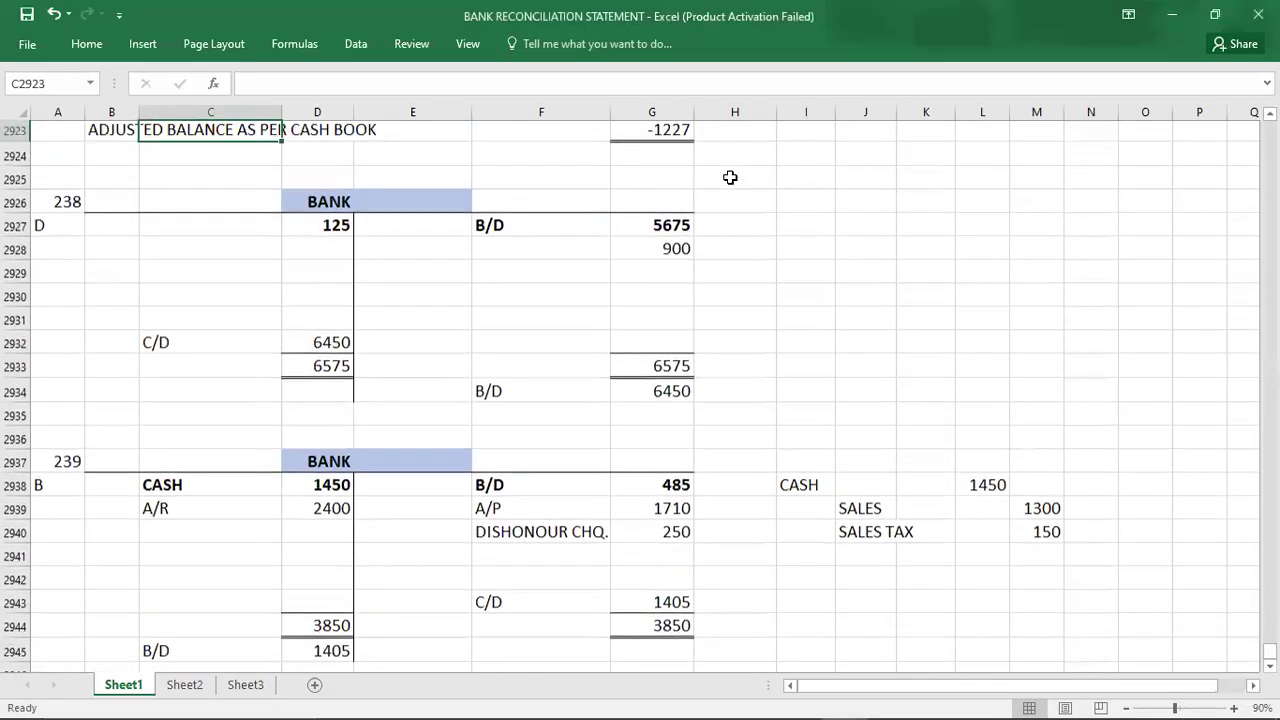
key(Up)
key(Up)
key(shift+Right)
key(shift+Right)
key(shift+Right)
key(shift+Right)
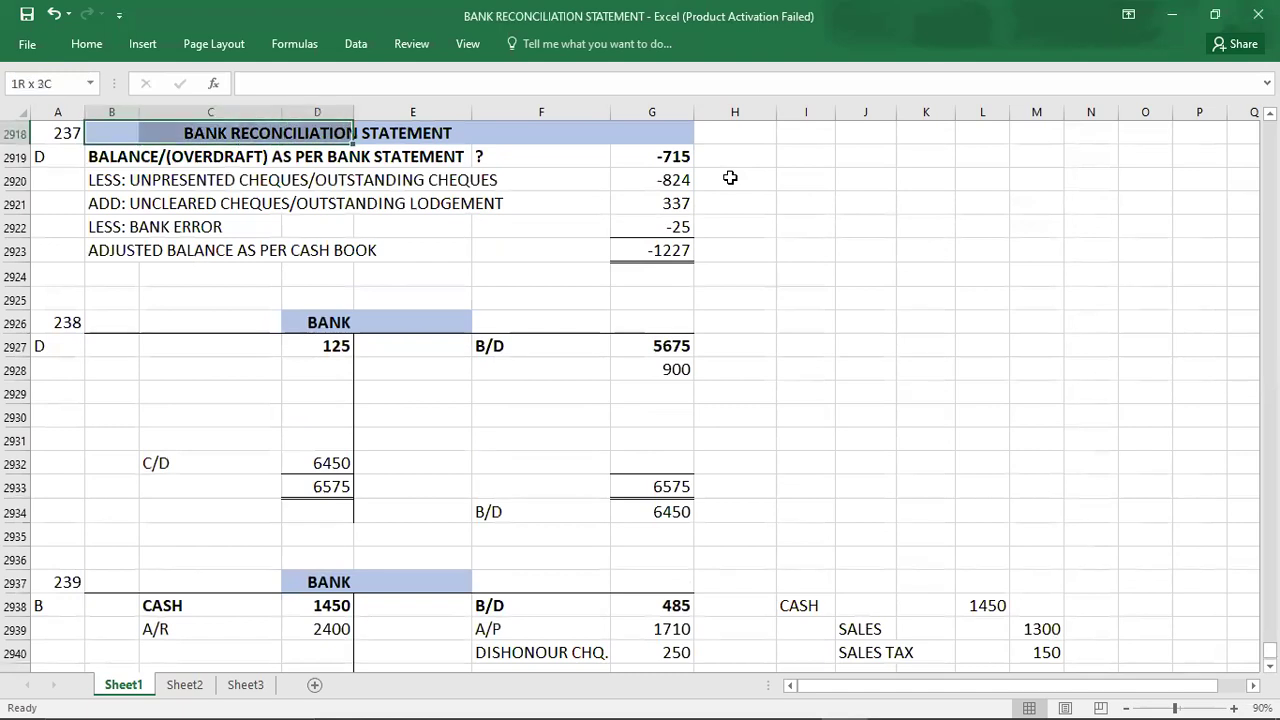
key(shift+Down)
key(shift+Down)
key(shift+Down)
key(shift+Down)
key(shift+Down)
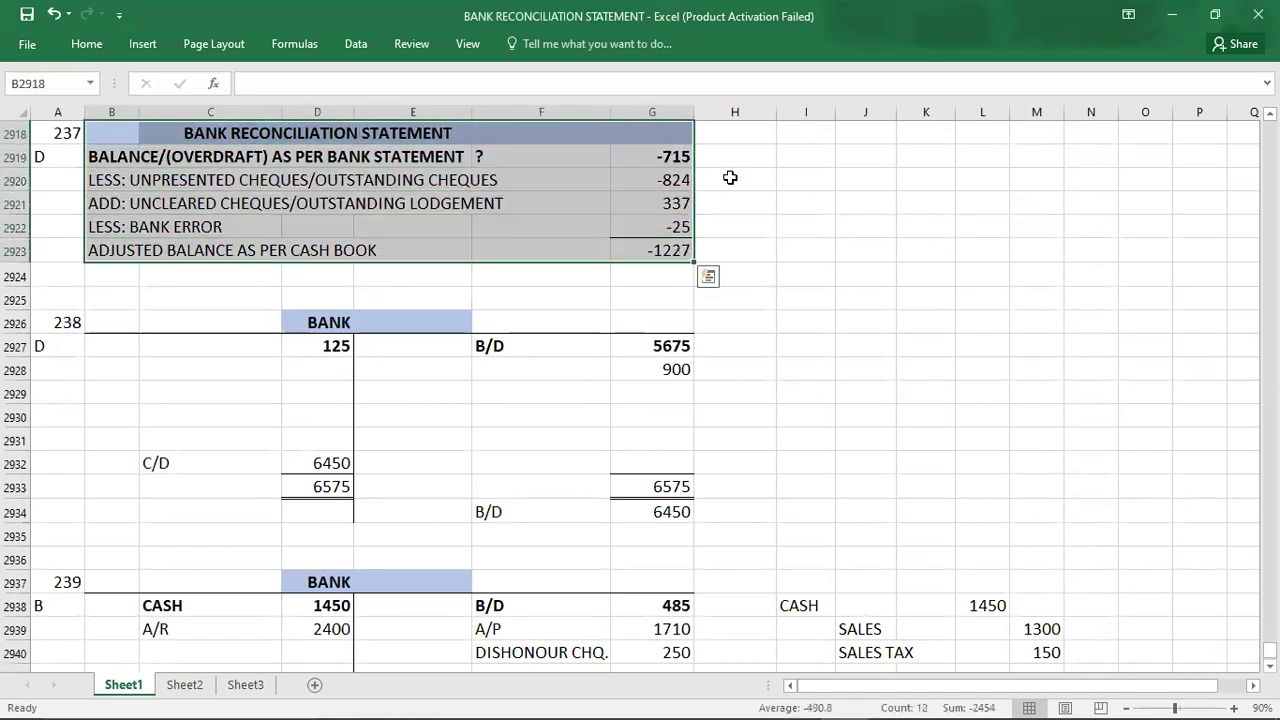
key(ctrl+c)
Paste the copied reconciliation statement at B2947 below the question 239 account, and number it 240 in A2947.
key(Down)
key(Down)
key(Down)
key(Down)
key(Down)
key(Down)
key(Down)
key(Down)
key(Down)
key(Down)
key(Down)
key(Down)
key(Down)
key(Down)
key(Down)
key(Down)
key(Down)
key(Down)
key(Down)
key(Down)
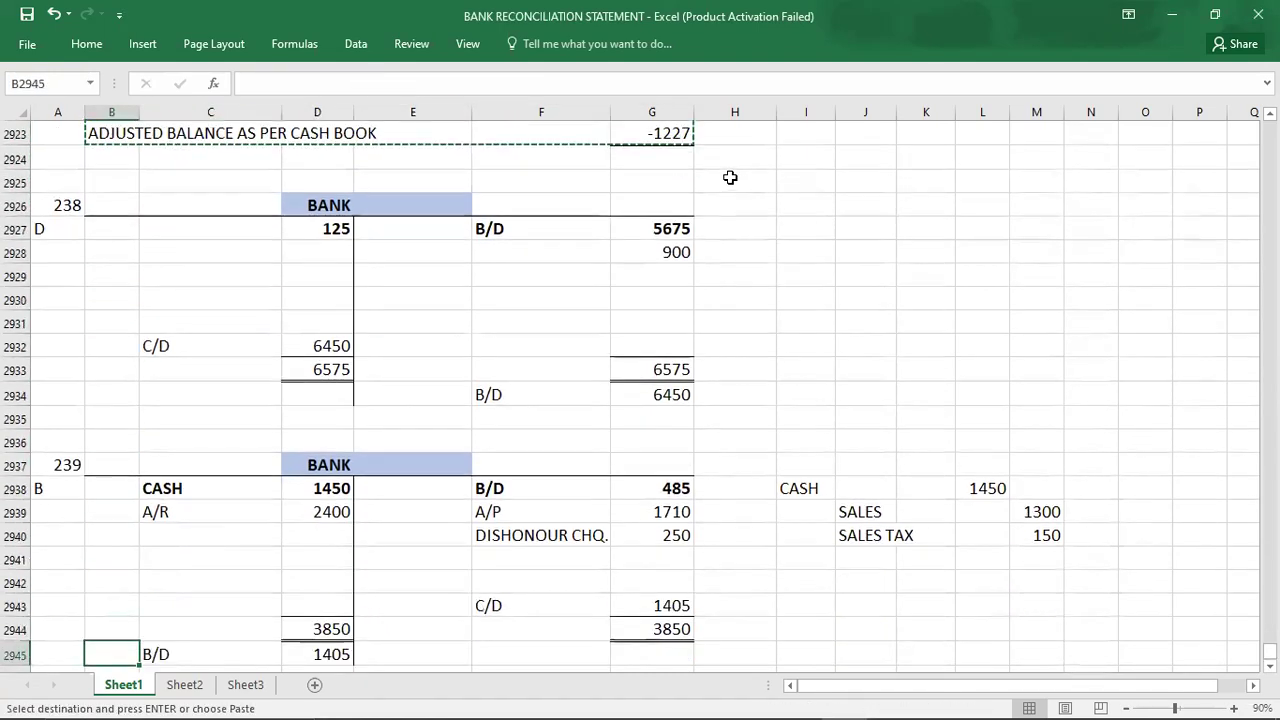
key(Down)
key(Down)
key(Down)
key(Down)
key(Down)
key(Down)
key(Up)
key(Up)
key(Up)
key(Up)
key(Up)
key(Up)
key(Up)
key(Up)
key(Up)
key(Up)
key(Up)
key(Up)
key(Up)
key(Up)
key(Up)
key(Up)
key(Up)
key(Up)
key(Up)
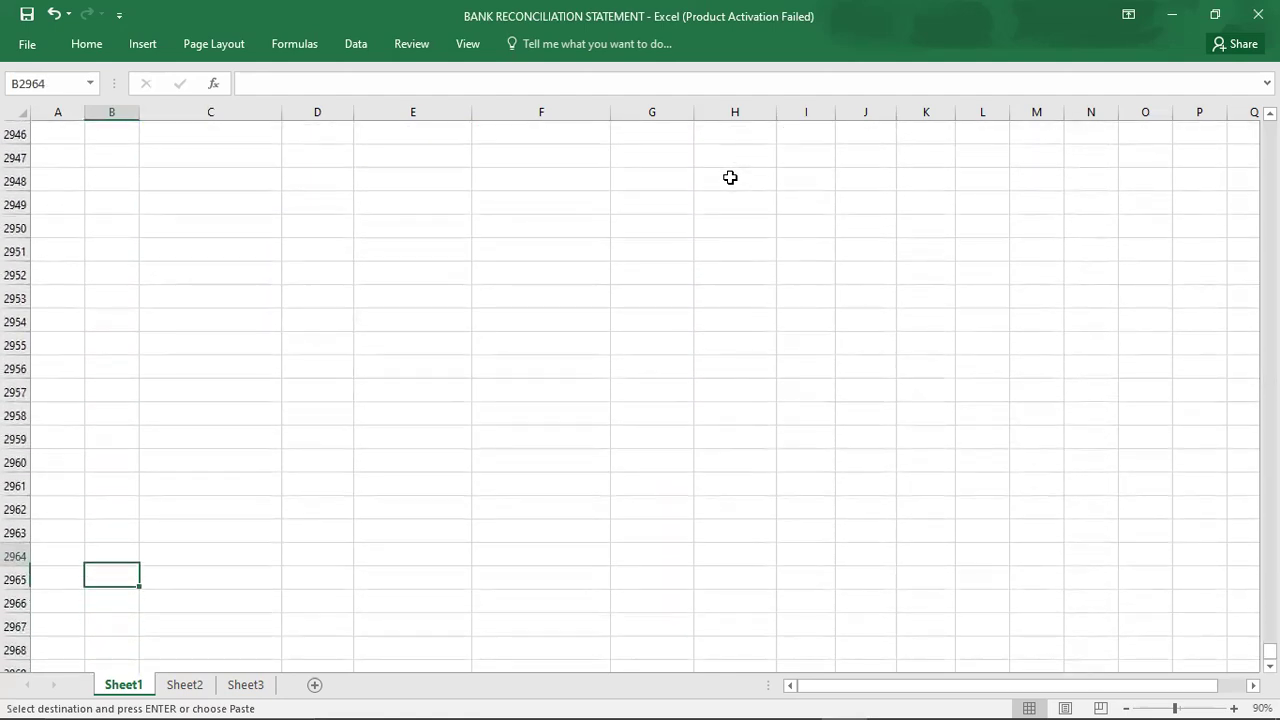
key(Up)
key(ctrl+v)
key(Left)
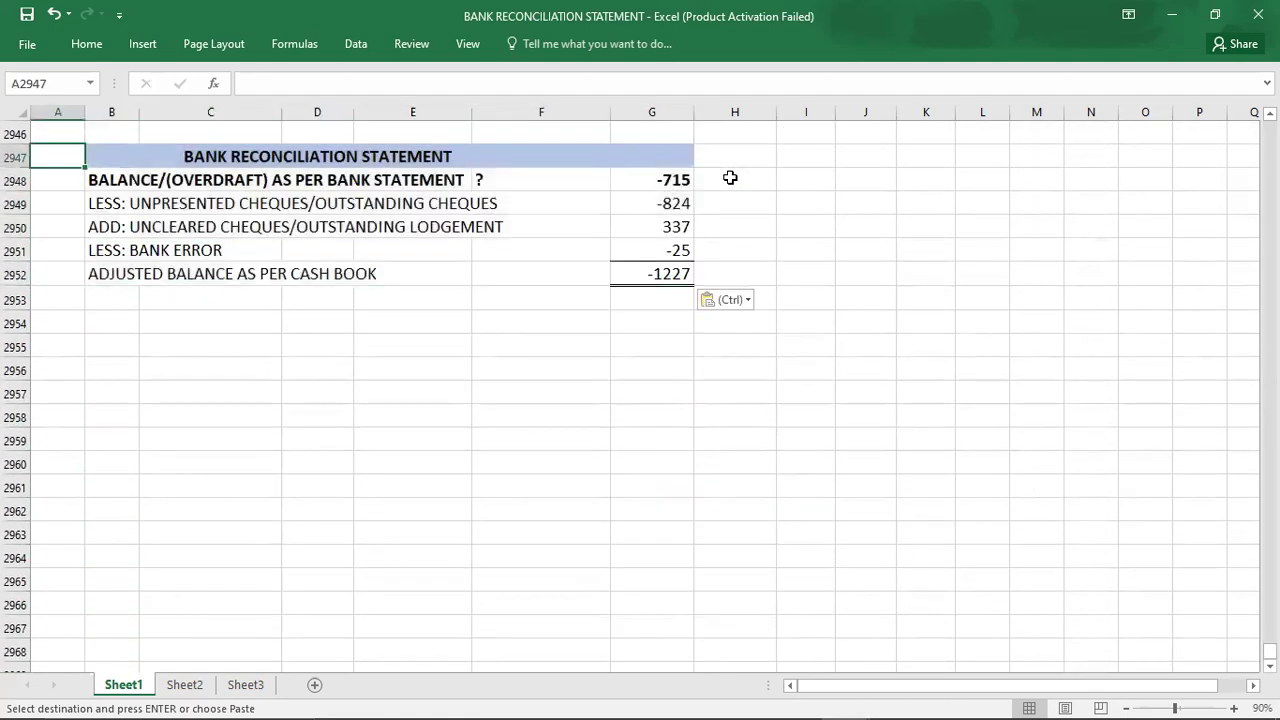
key(Escape)
text(240)
key(Return)
Clear the old question mark and amounts from F2948:G2952 of the question 240 statement.
key(Right)
key(Right)
key(Right)
key(Right)
key(Right)
key(Right)
key(Right)
key(Right)
key(Right)
key(Left)
key(Left)
key(Left)
key(Left)
key(shift+Right)
key(shift+Down)
key(shift+Down)
key(shift+Down)
key(shift+Down)
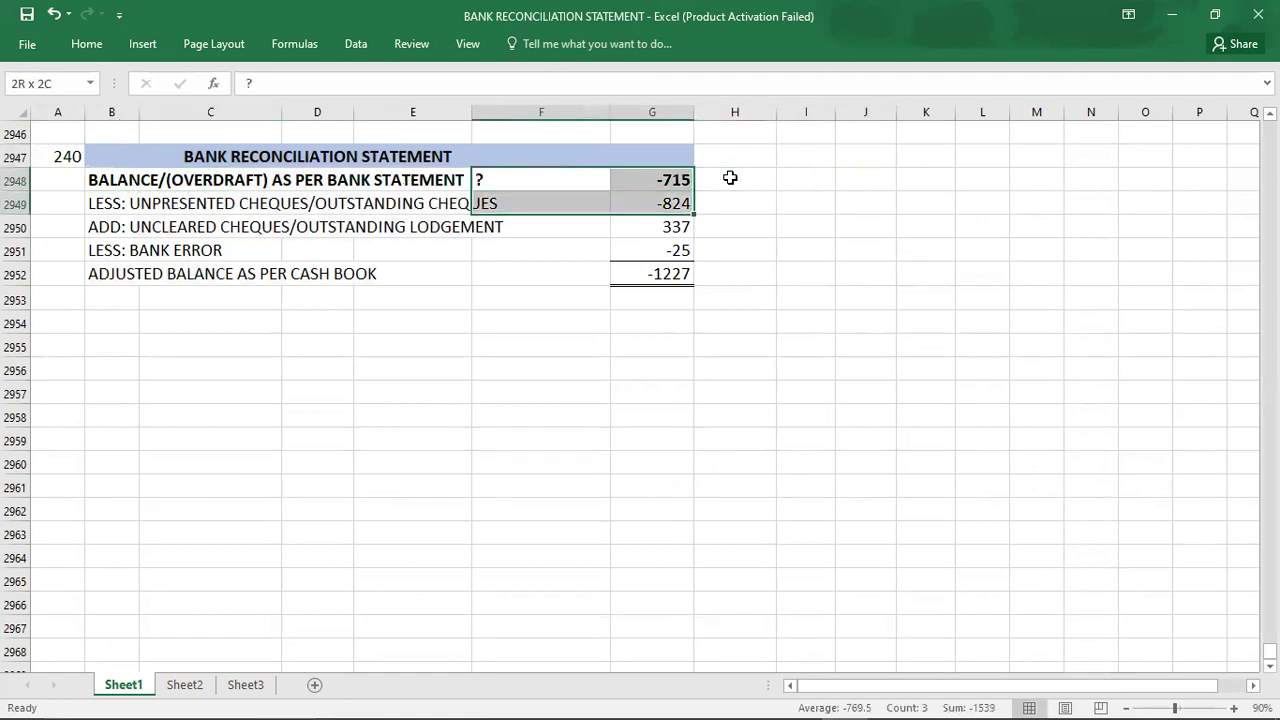
key(Delete)
Check the overdraft in question 240 of the PDF and enter -800 in G2948 as the bank statement balance.
key(Right)
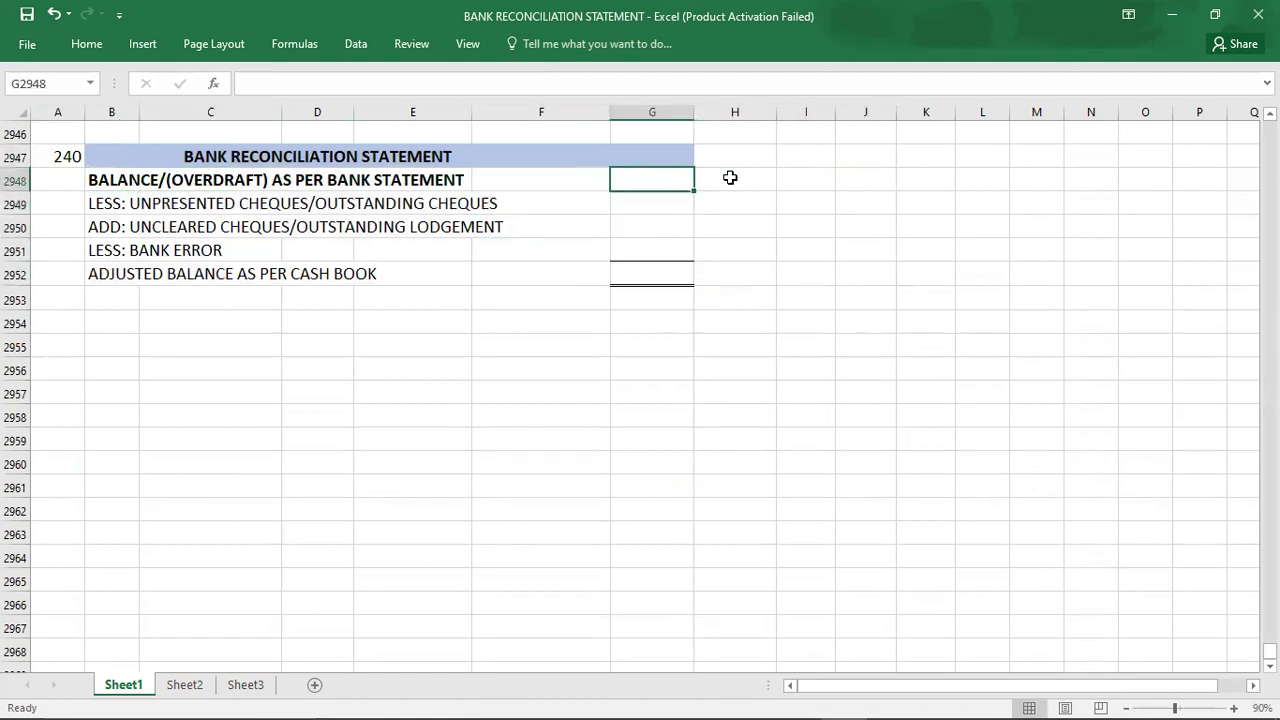
key(alt+Tab)
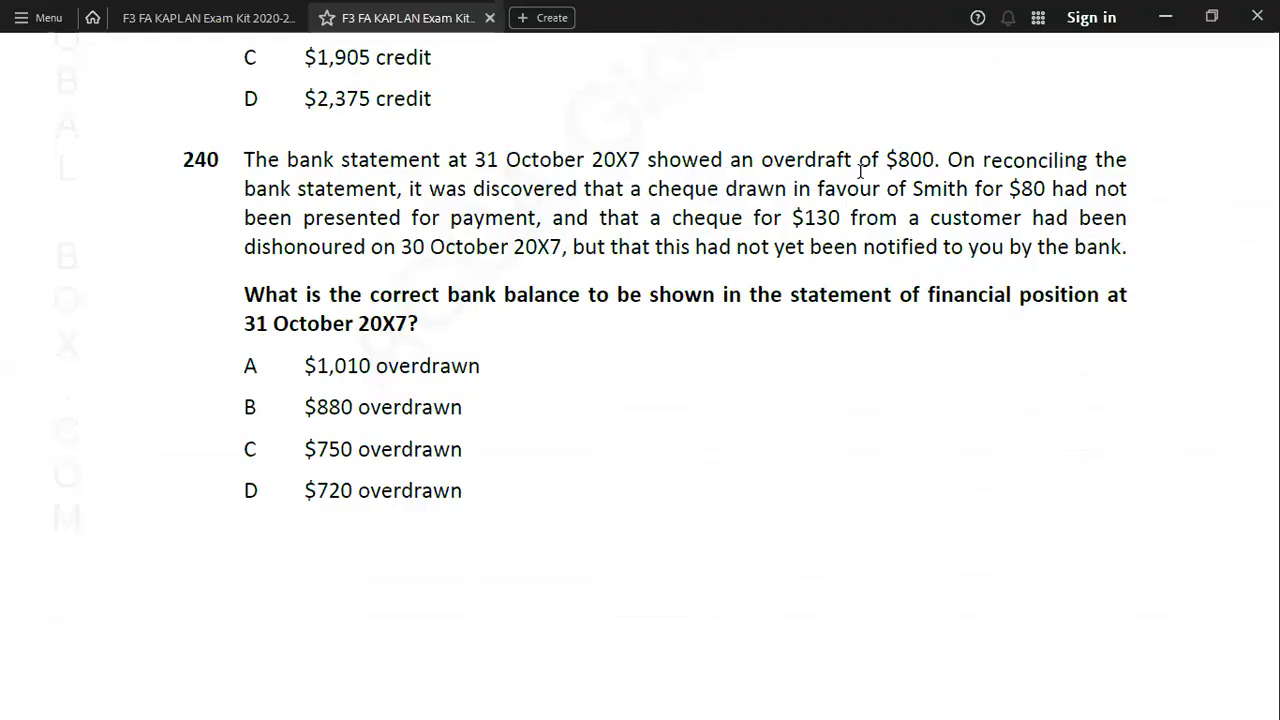
key(alt+Tab)
text(-800)
key(Return)
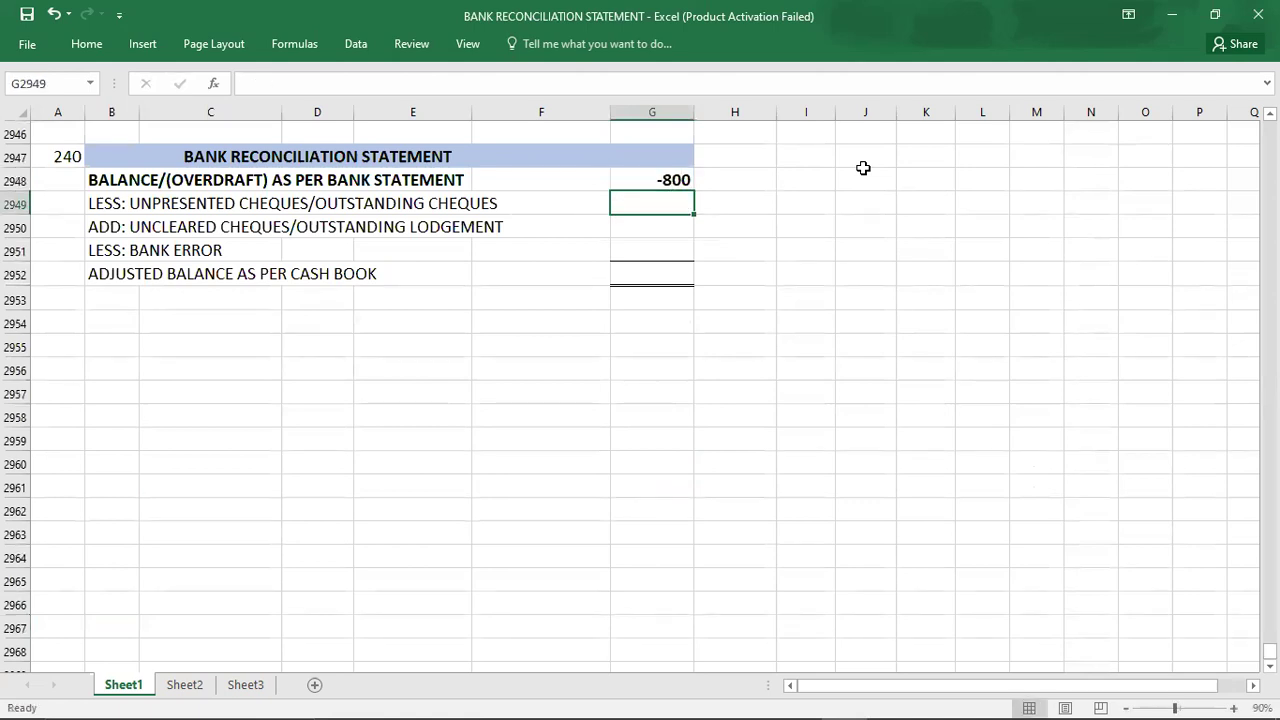
Check the unpresented cheque in the PDF and enter -80 in G2949 of the Excel statement.
key(alt+Tab)
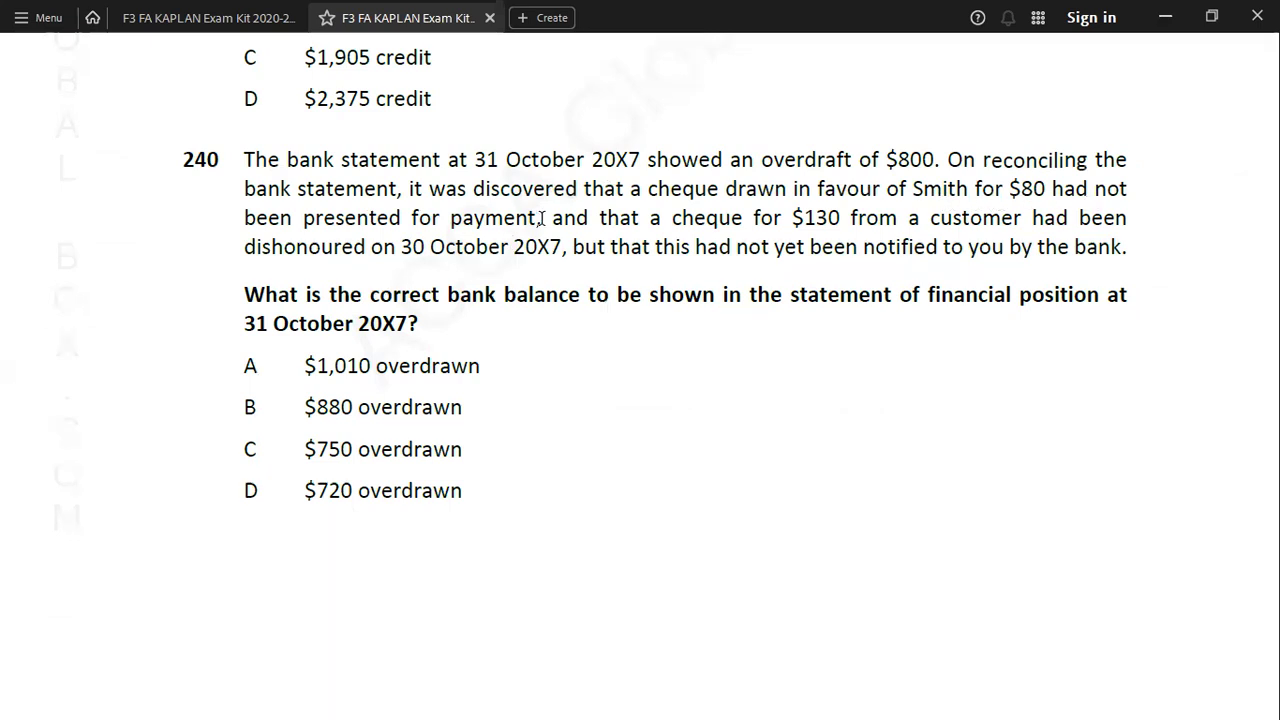
key(alt+Tab)
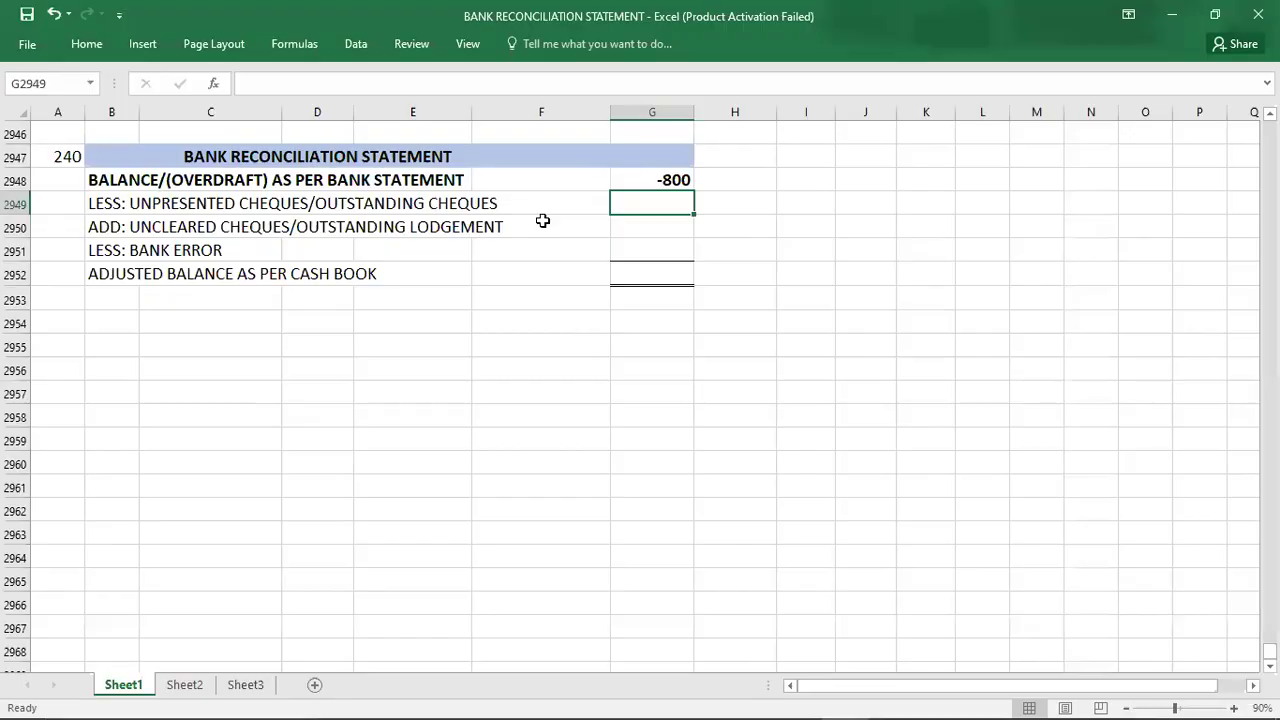
text(-80)
key(Return)
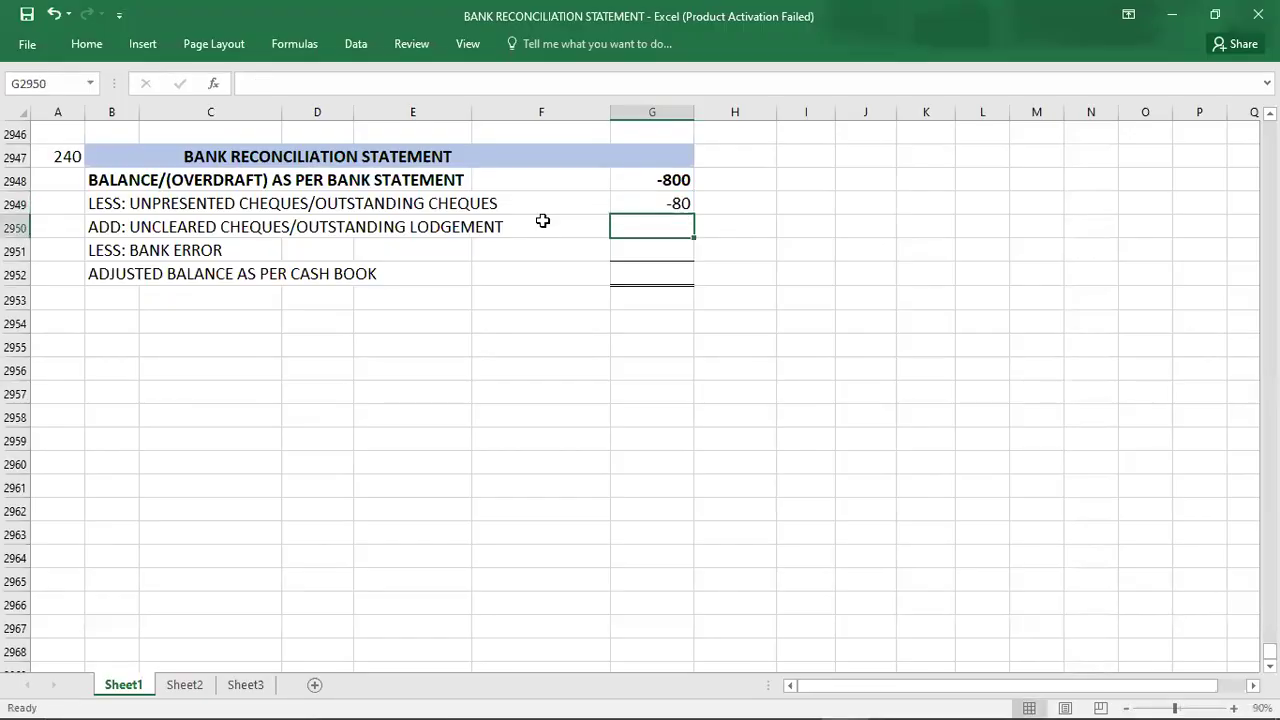
Read the dishonoured customer cheque details in question 240 of the PDF and return to the Excel sheet.
key(alt+Tab)
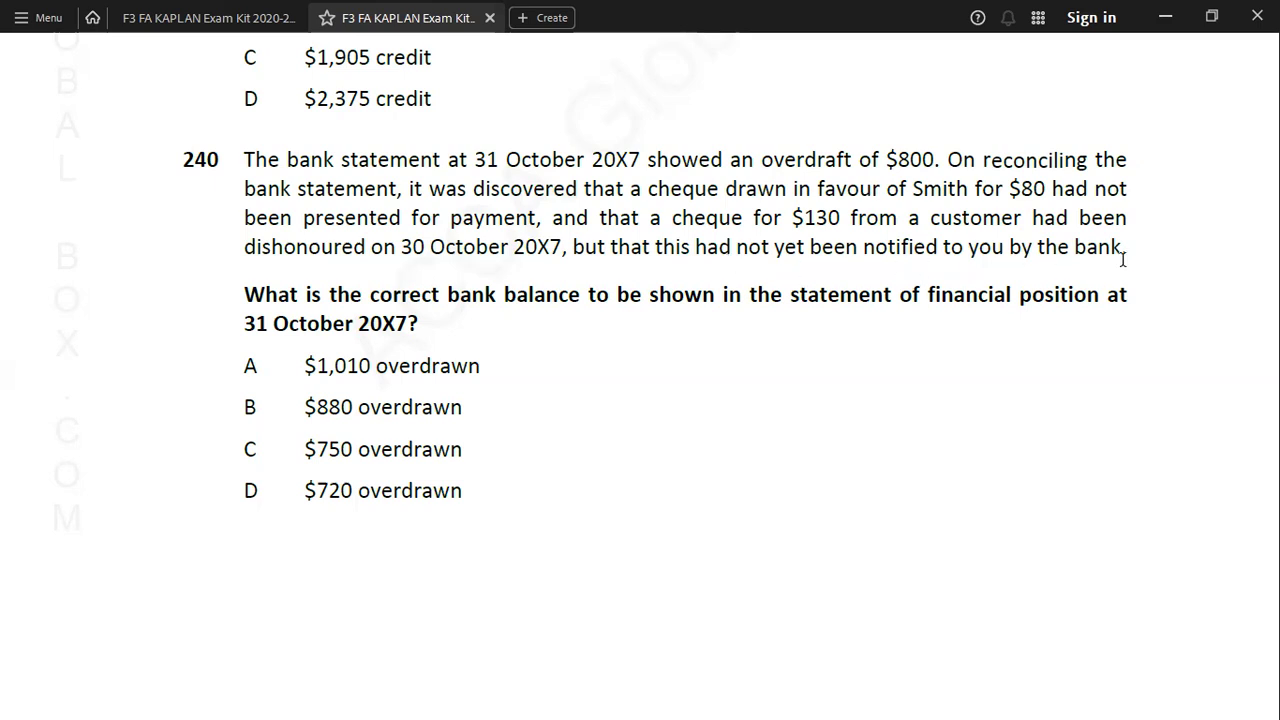
key(alt+Tab)
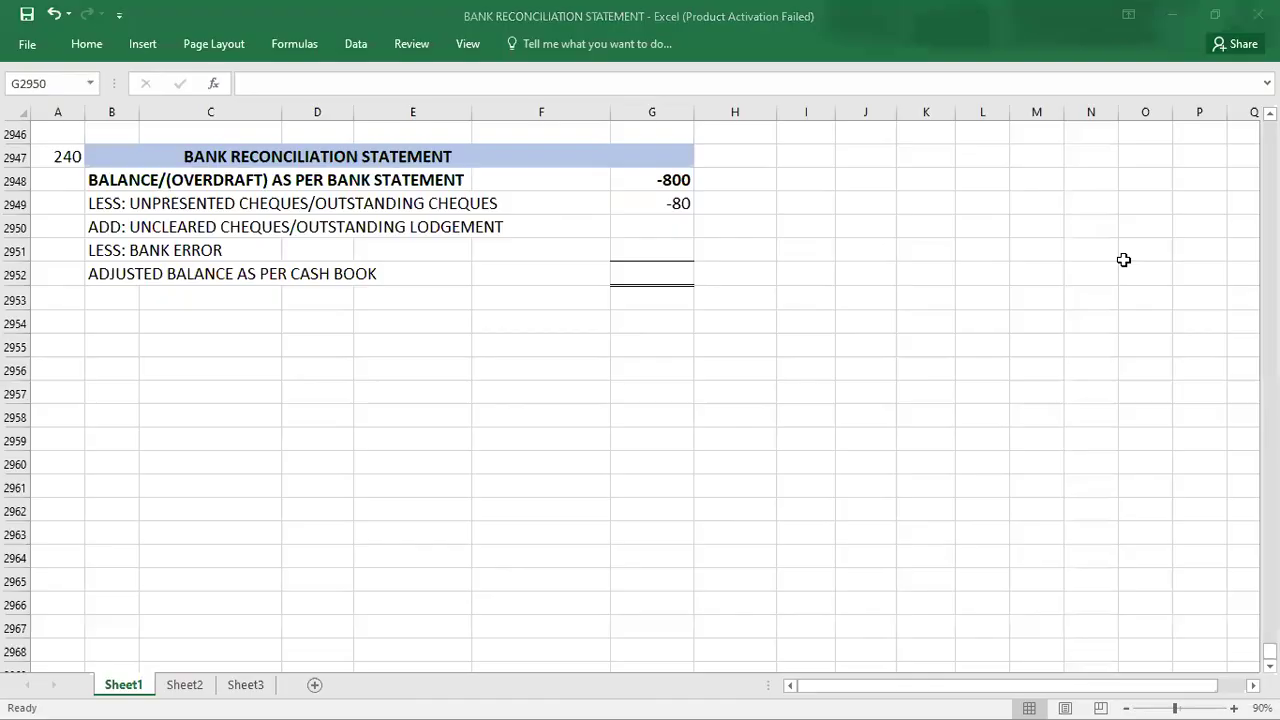
Enter -880 in G2952 as the adjusted cash book balance of the question 240 statement.
key(Up)
key(Up)
key(Down)
key(Down)
key(Down)
key(Down)
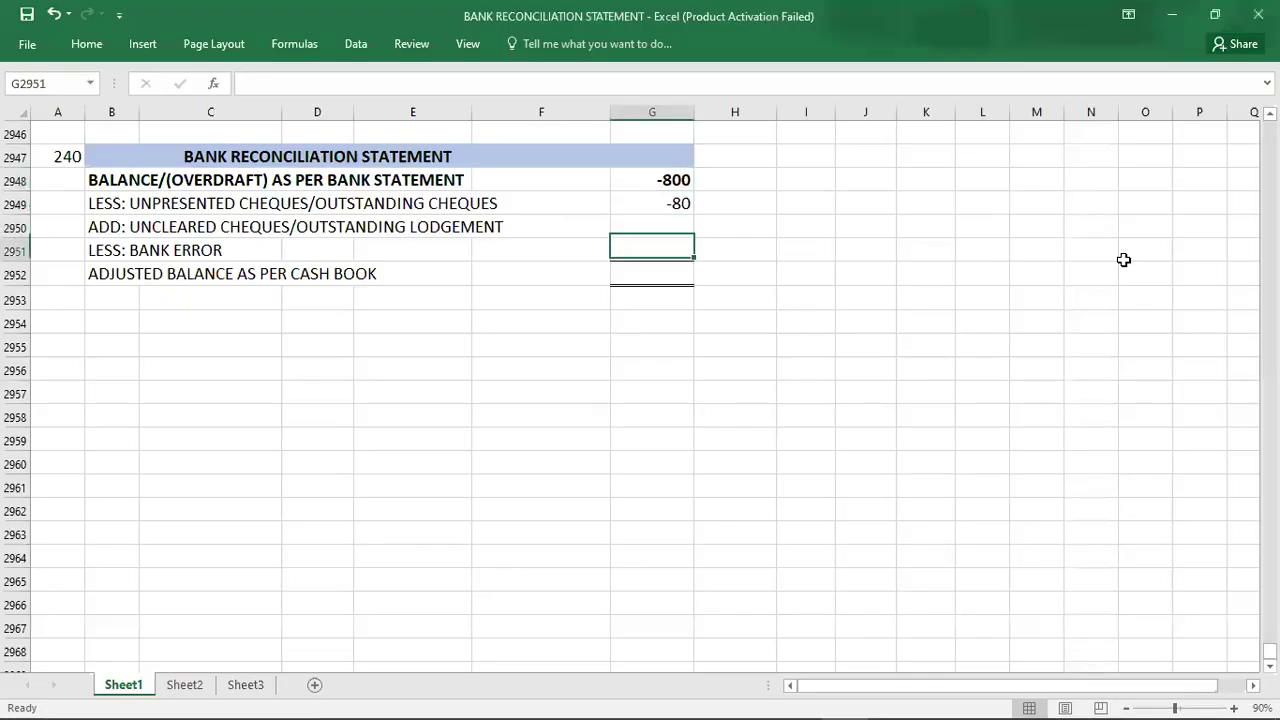
text(-8800)
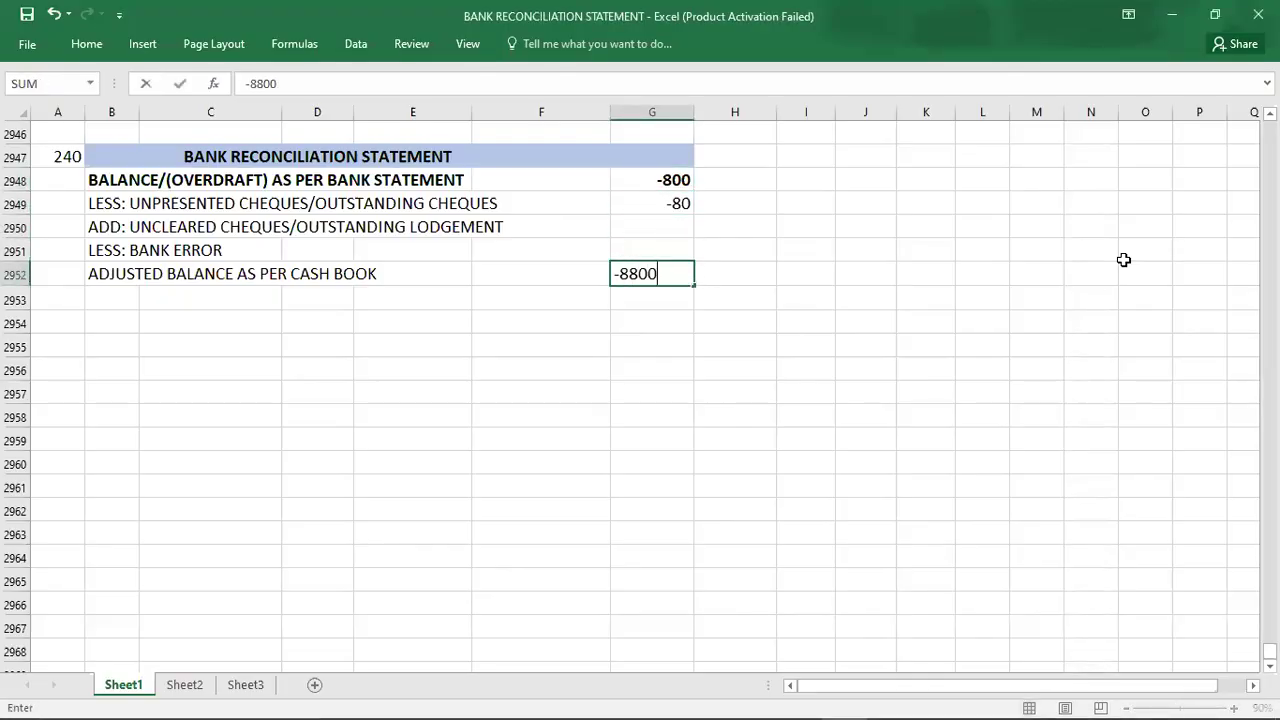
key(BackSpace)
key(Return)
key(Return)
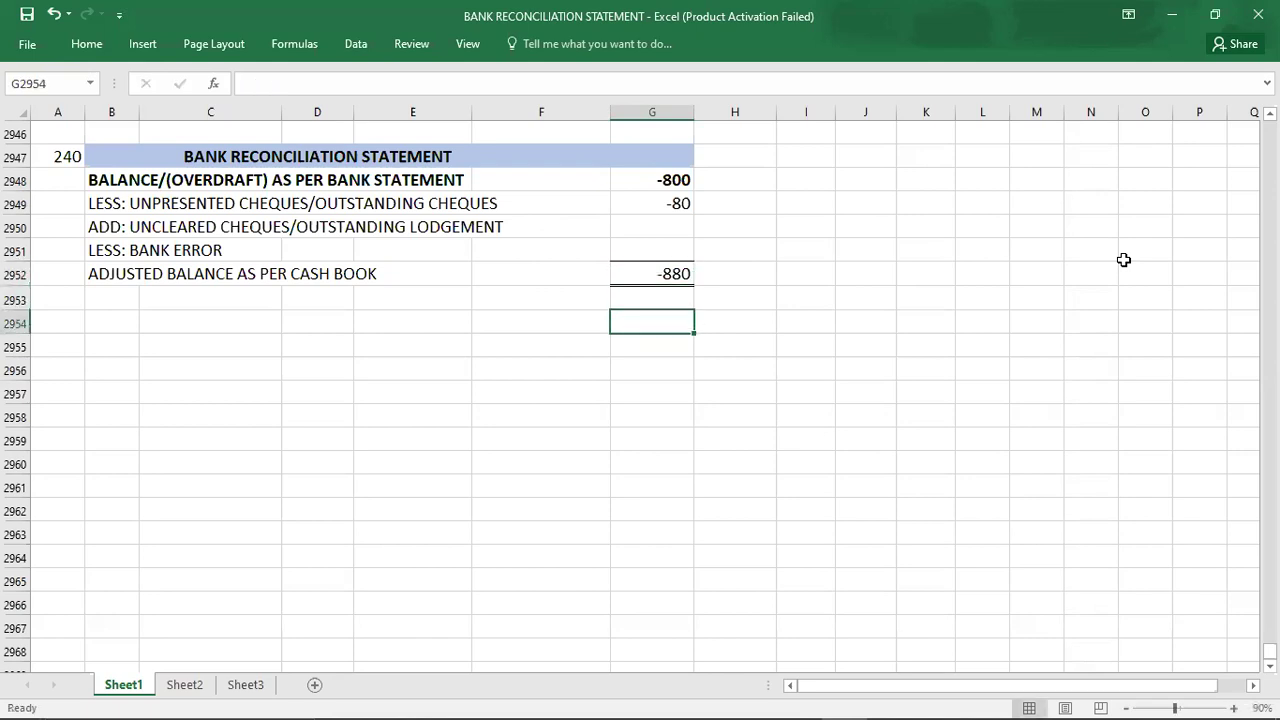
Switch to the exam kit PDF and highlight answer option B of question 240.
key(Left)
key(Home)
key(Up)
key(Up)
key(Up)
key(Up)
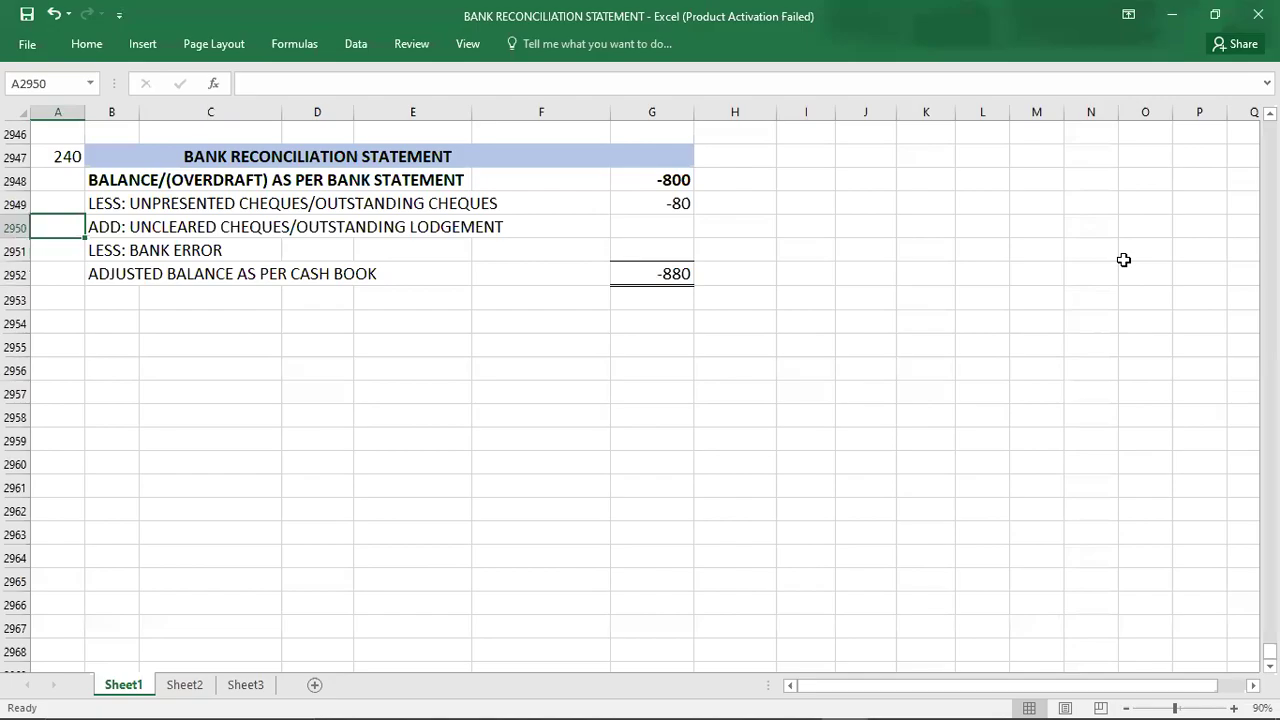
key(alt+Tab)
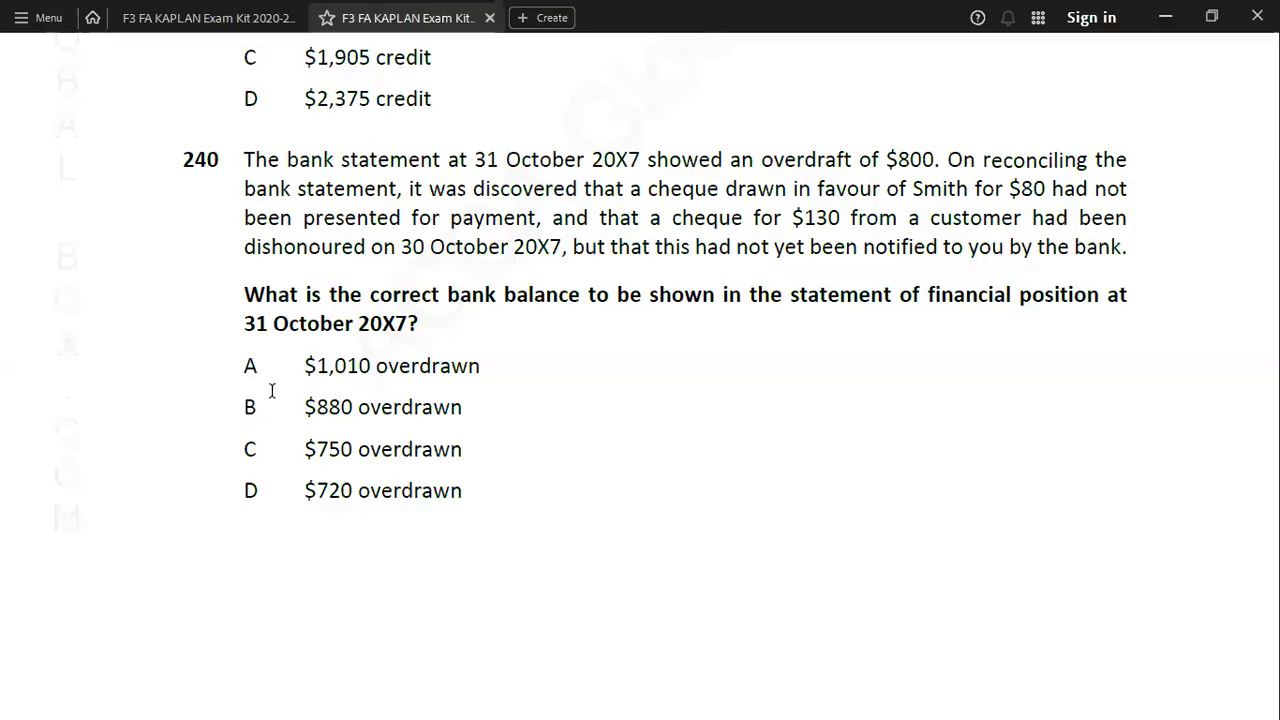
drag(242, 404, 258, 408)
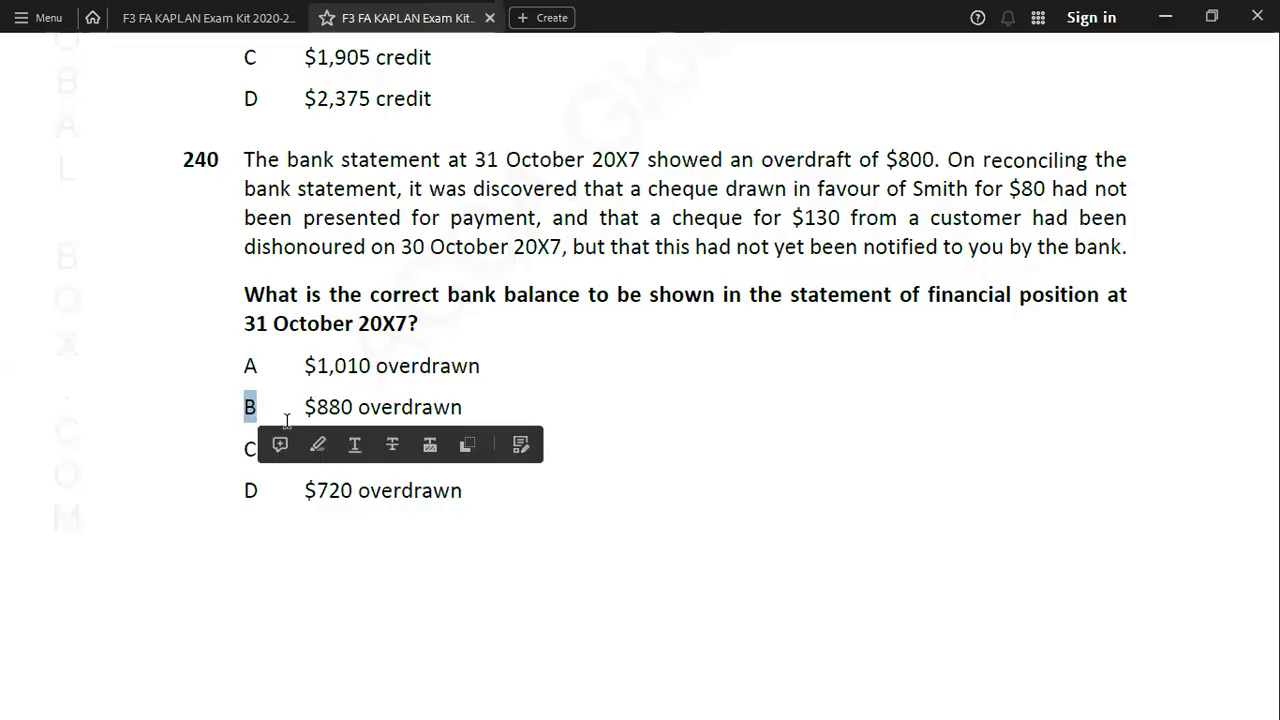
click(316, 443)
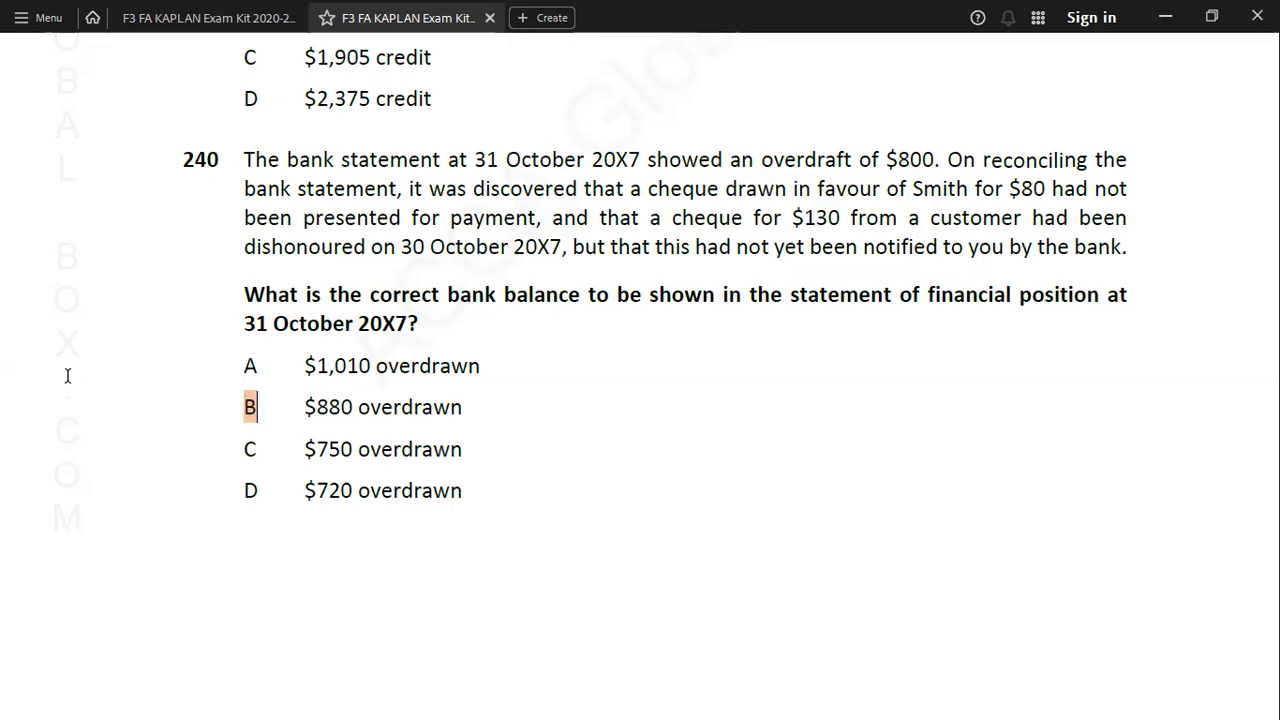
Return to Excel and record the answer B in A2948, under the question number 240.
key(alt+Tab)
text(B)
key(Return)
key(Return)
key(Return)
key(Return)
key(Return)
key(Return)
key(Return)
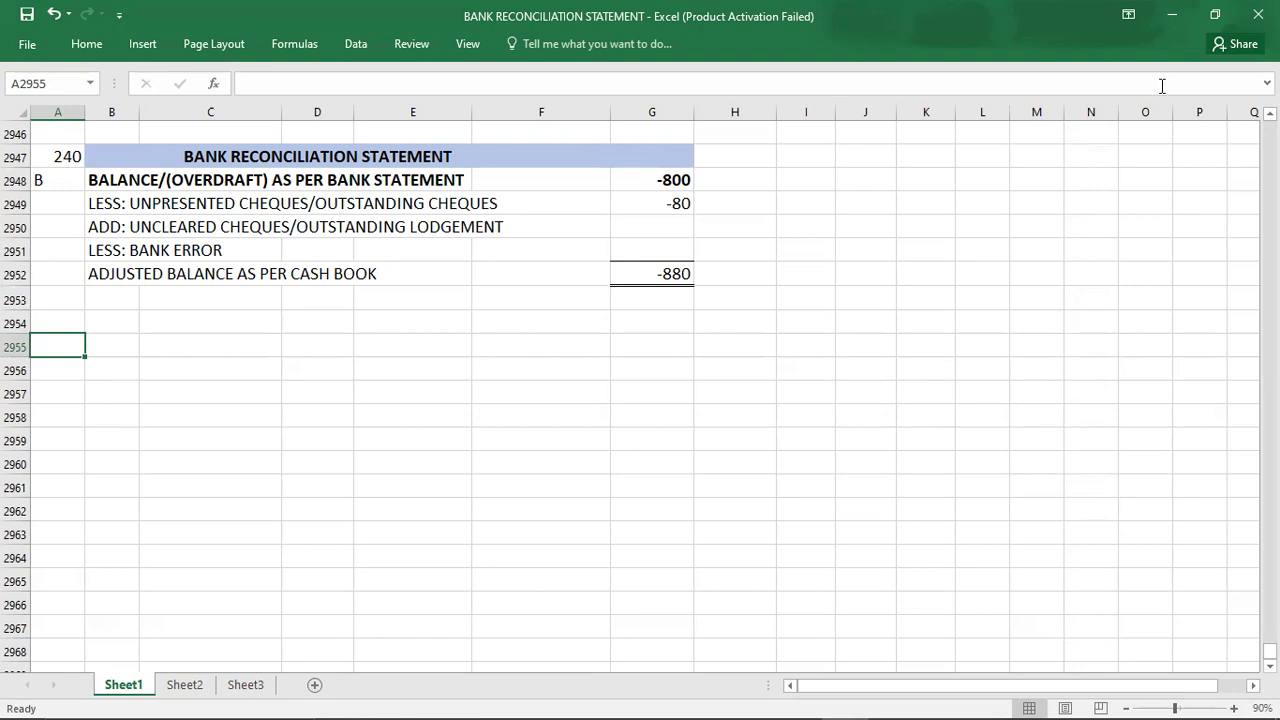
Read question 241 in the PDF and copy the question 239 bank account layout B2937:G2945 in Excel.
key(alt+Tab)
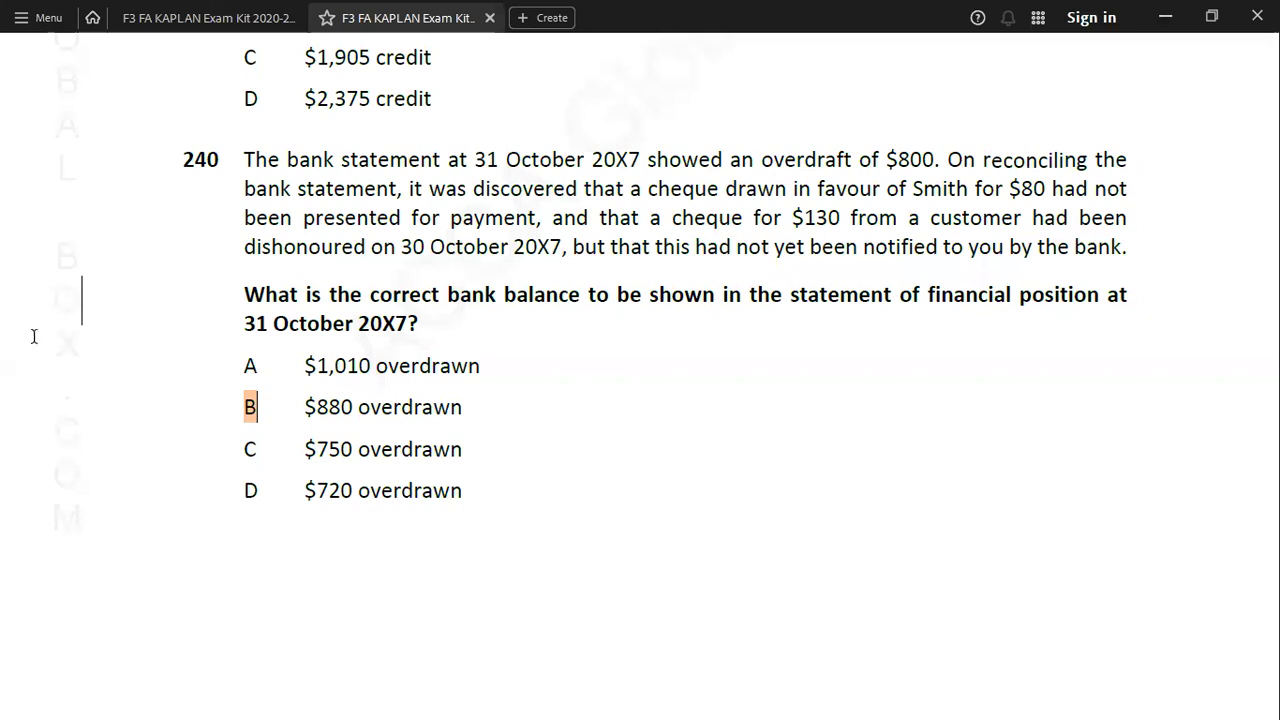
scroll(24, 345, down, 10)
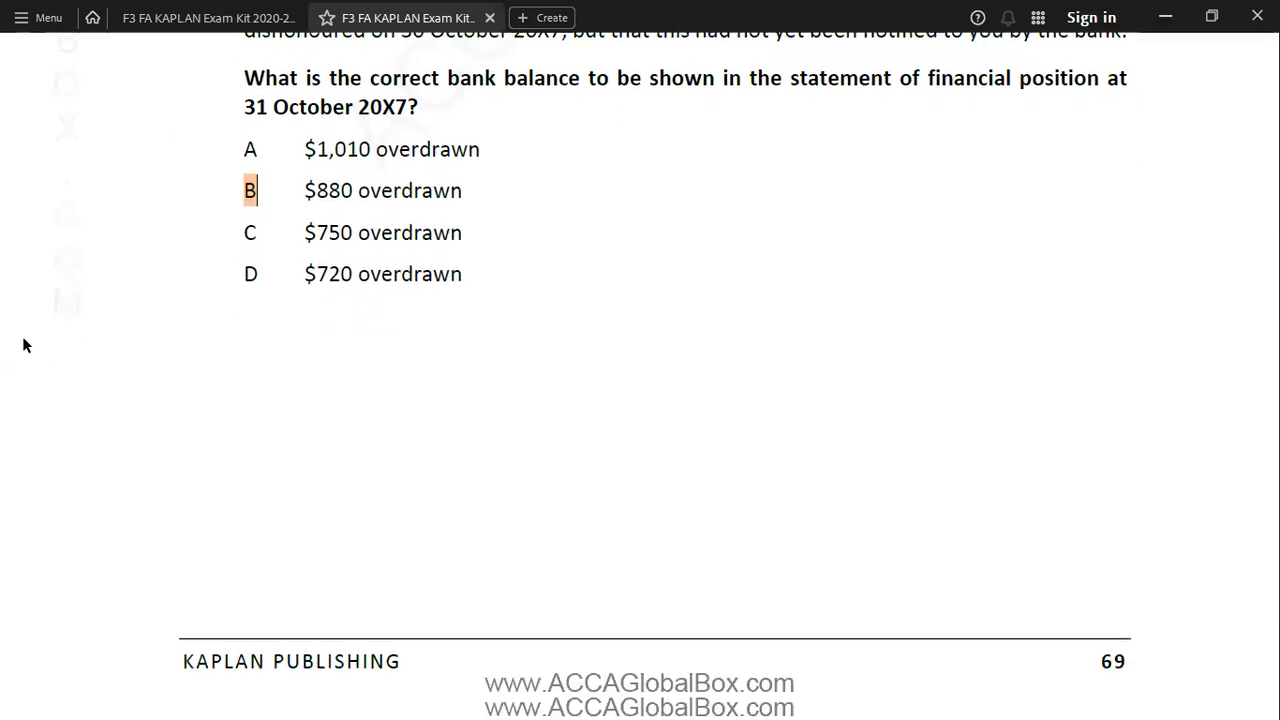
scroll(24, 345, down, 3)
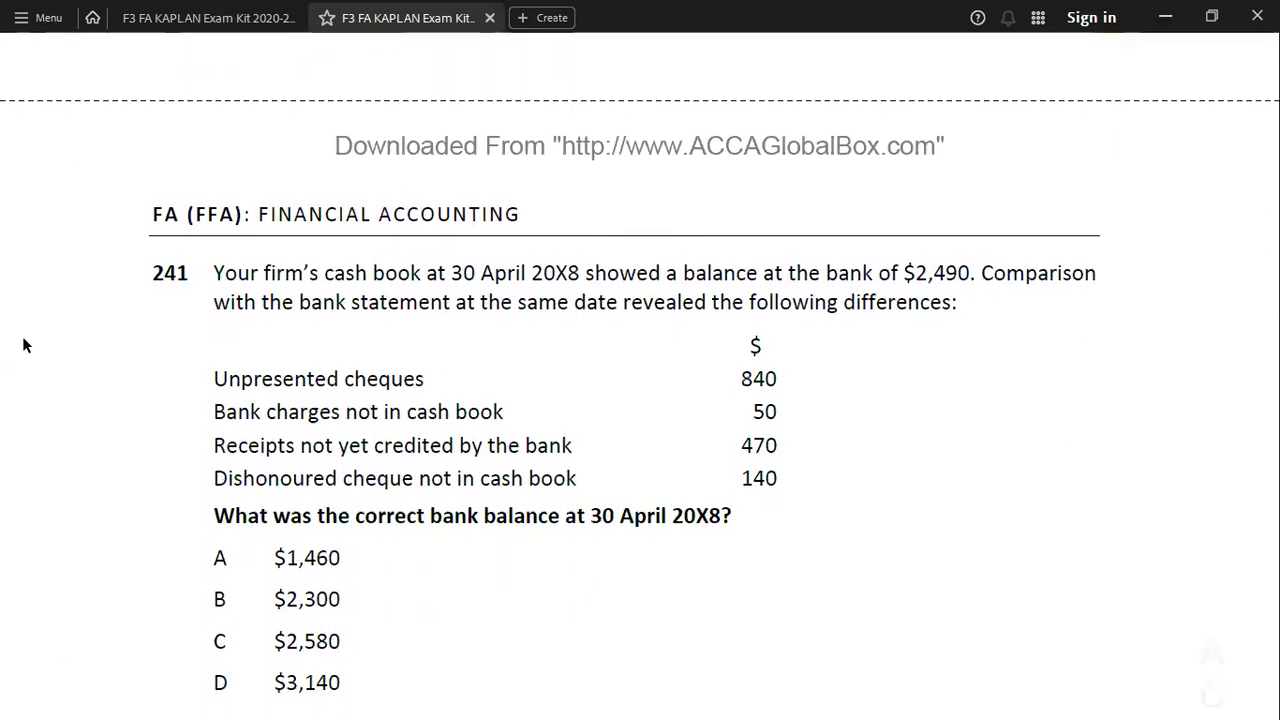
scroll(24, 345, down, 1)
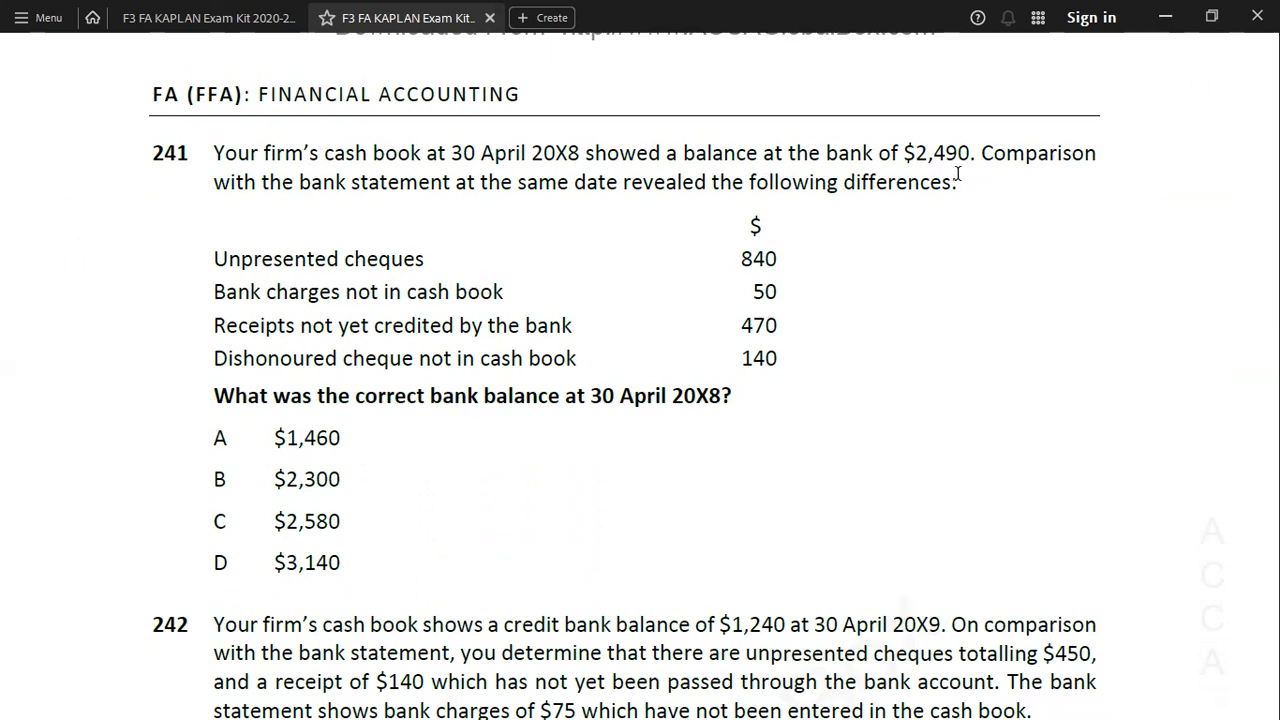
key(alt+Tab)
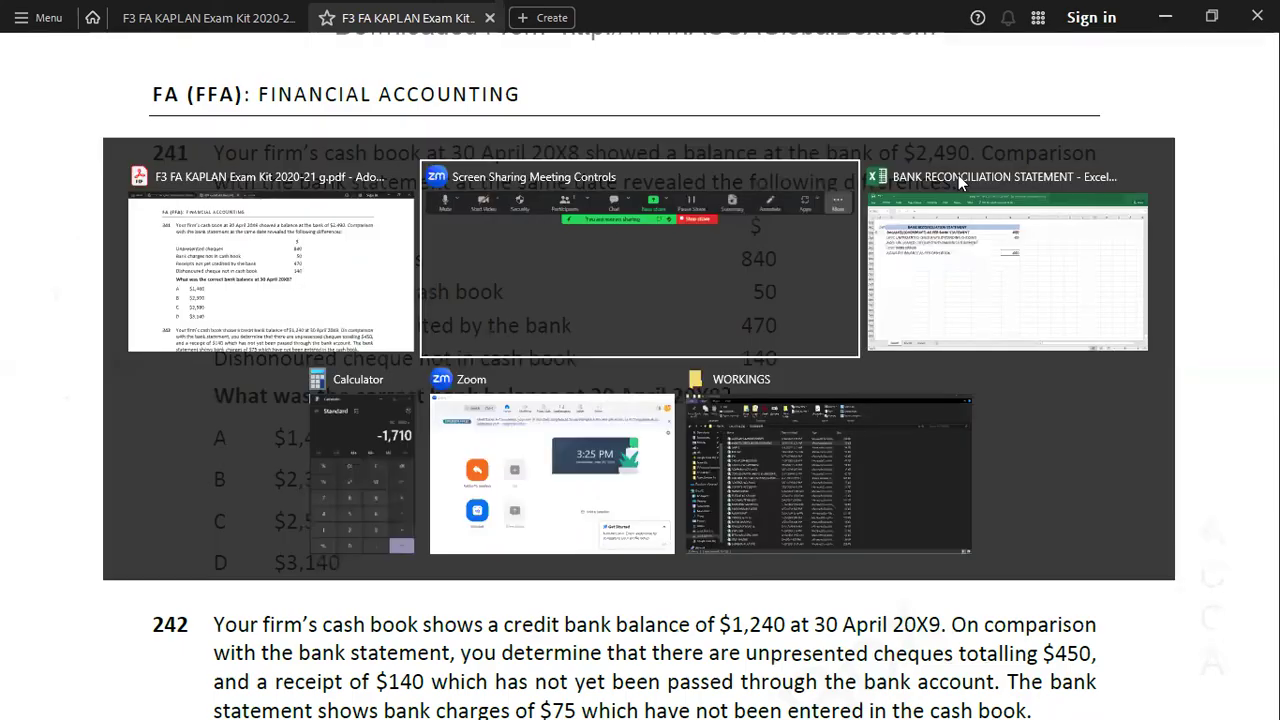
key(alt+Tab)
key(Up)
key(Up)
key(Up)
key(Up)
key(Up)
key(Up)
key(Up)
key(Up)
key(Up)
key(Up)
key(Up)
key(Up)
key(Up)
key(Up)
key(Up)
key(Up)
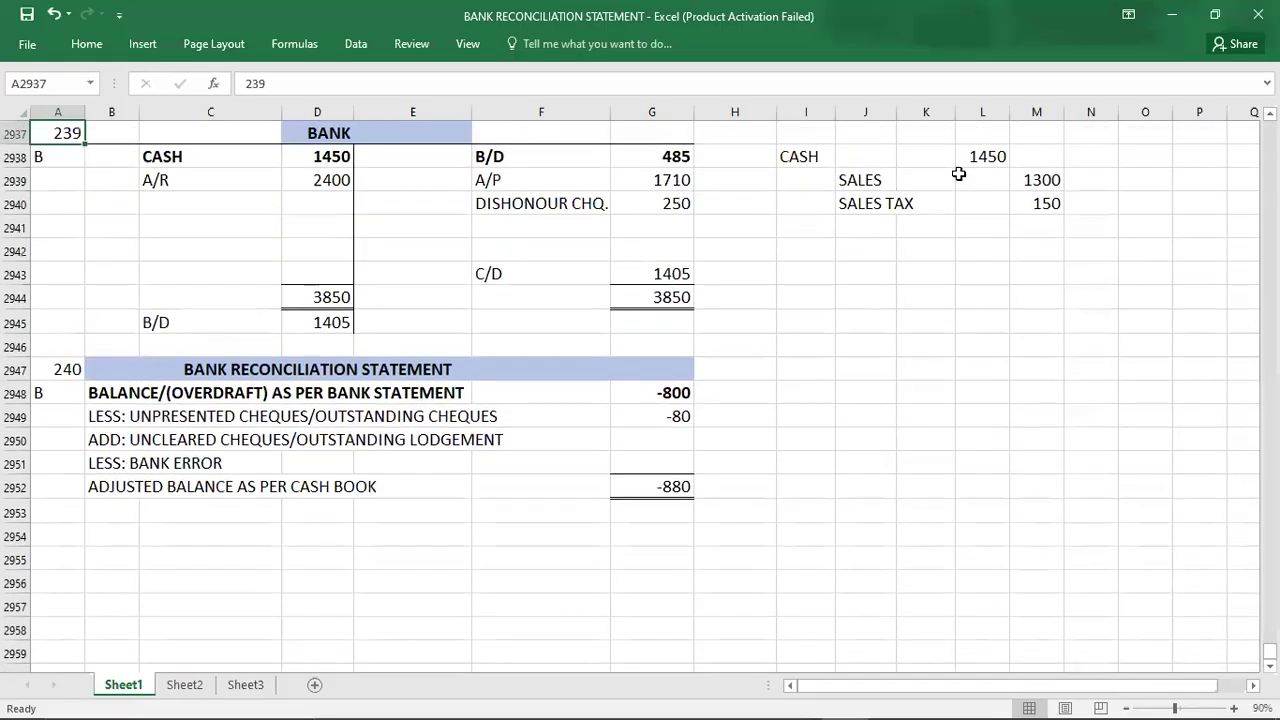
key(Down)
key(Right)
key(Up)
key(Right)
key(Right)
key(Left)
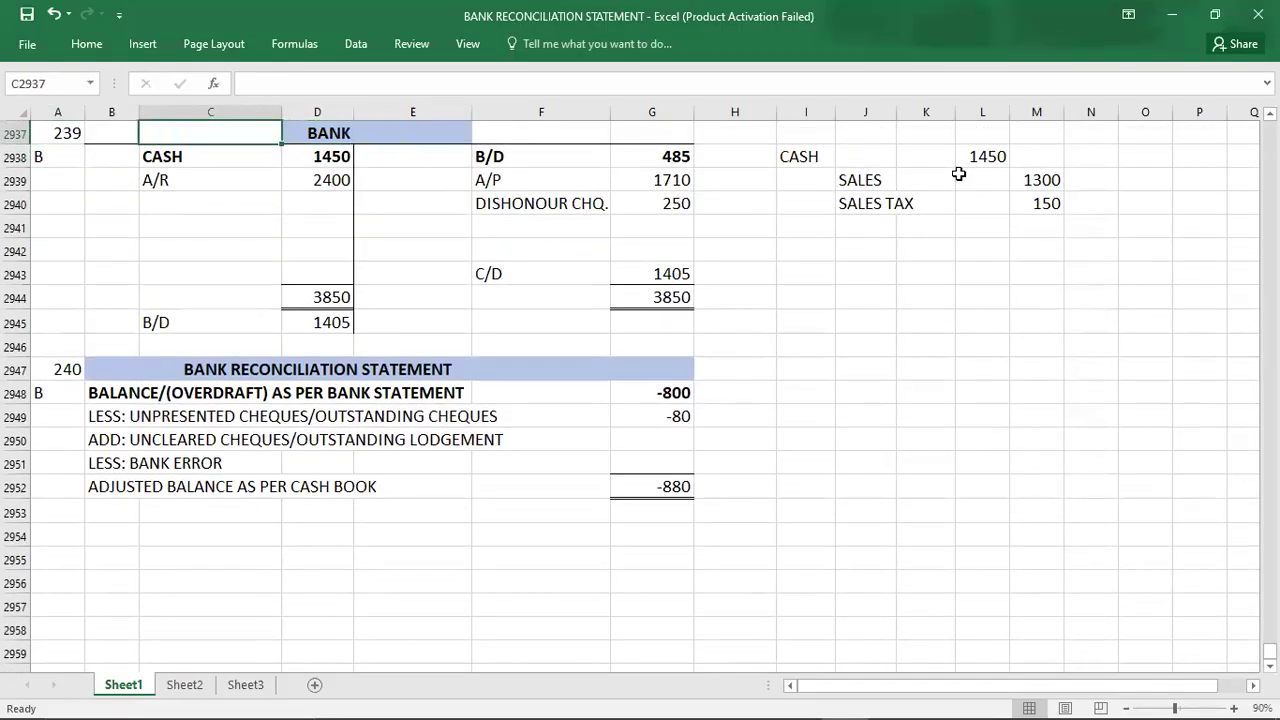
key(Left)
key(shift+Right)
key(shift+Right)
key(shift+Right)
key(shift+Right)
key(shift+Right)
key(shift+Down)
key(shift+Down)
key(shift+Down)
key(shift+Down)
key(shift+Down)
key(shift+Down)
key(shift+Down)
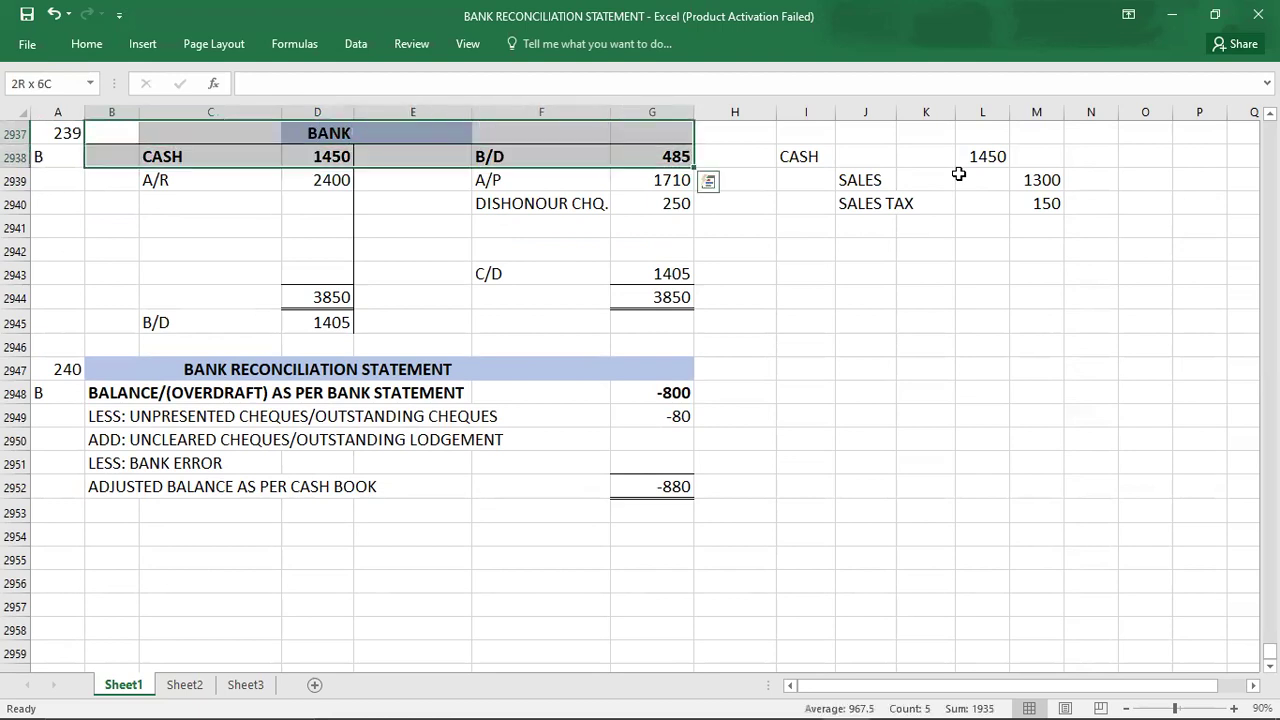
key(shift+Down)
key(ctrl+c)
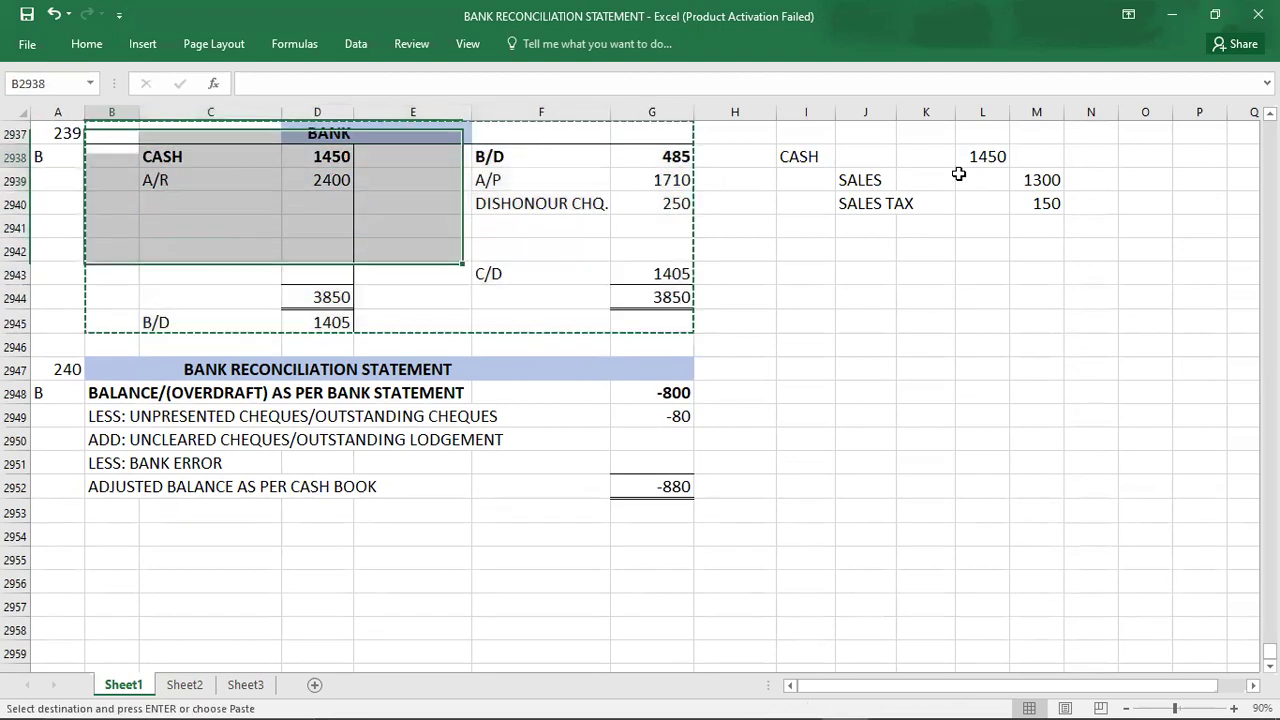
Paste the copied bank account layout at B2955, below the question 240 statement.
key(Down)
key(Down)
key(Down)
key(Down)
key(Down)
key(Down)
key(Down)
key(Down)
key(Down)
key(Down)
key(Down)
key(Down)
key(Down)
key(Down)
key(Down)
key(Down)
key(Down)
key(Down)
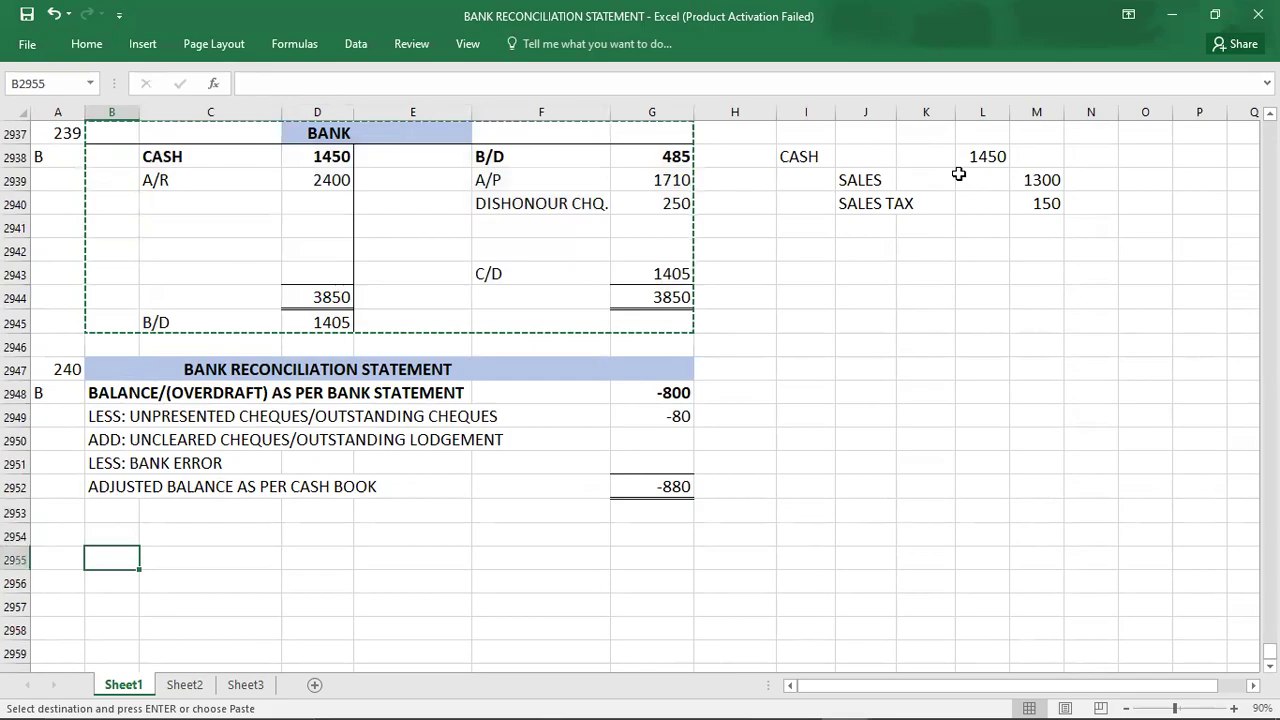
key(ctrl+v)
key(Left)
Check the question number in the PDF and label the pasted bank account 241 in A2955.
key(alt+Tab)
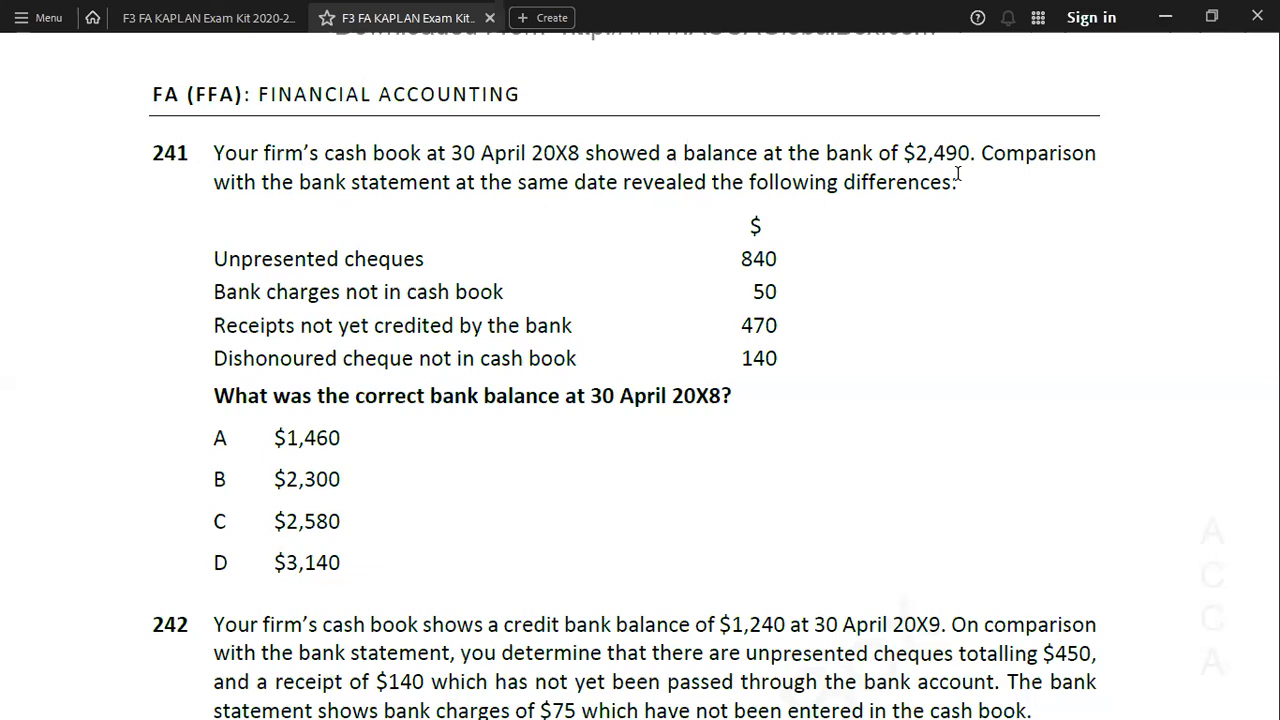
key(alt+Tab)
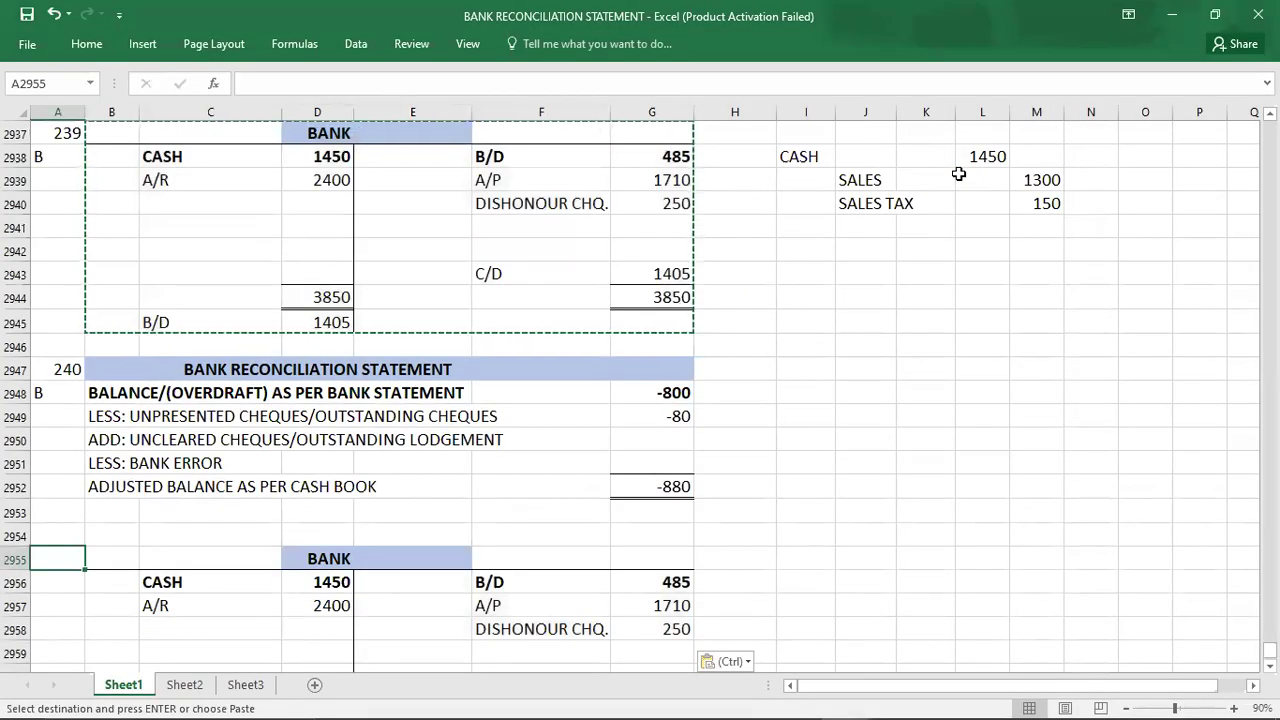
key(Down)
key(Down)
key(Down)
key(Down)
key(Down)
key(Down)
key(Down)
key(Down)
key(Down)
key(Down)
key(Down)
key(Down)
key(Down)
key(Down)
key(Down)
key(Down)
key(Down)
key(Down)
key(Down)
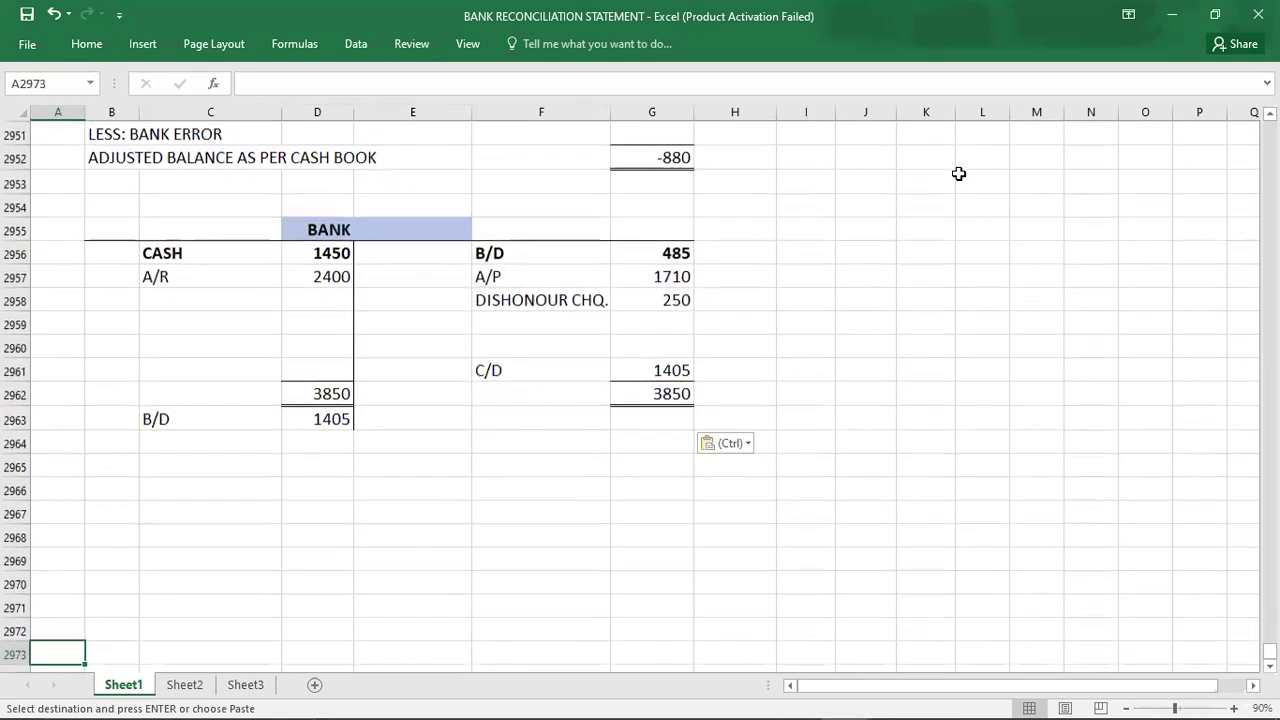
click(51, 180)
key(alt+Tab)
key(alt+Tab)
text(241)
key(Return)
Clear the old entries and amounts from B2956:G2963 of the question 241 bank account.
key(Right)
key(shift+Right)
key(shift+Right)
key(shift+Right)
key(shift+Right)
key(shift+Right)
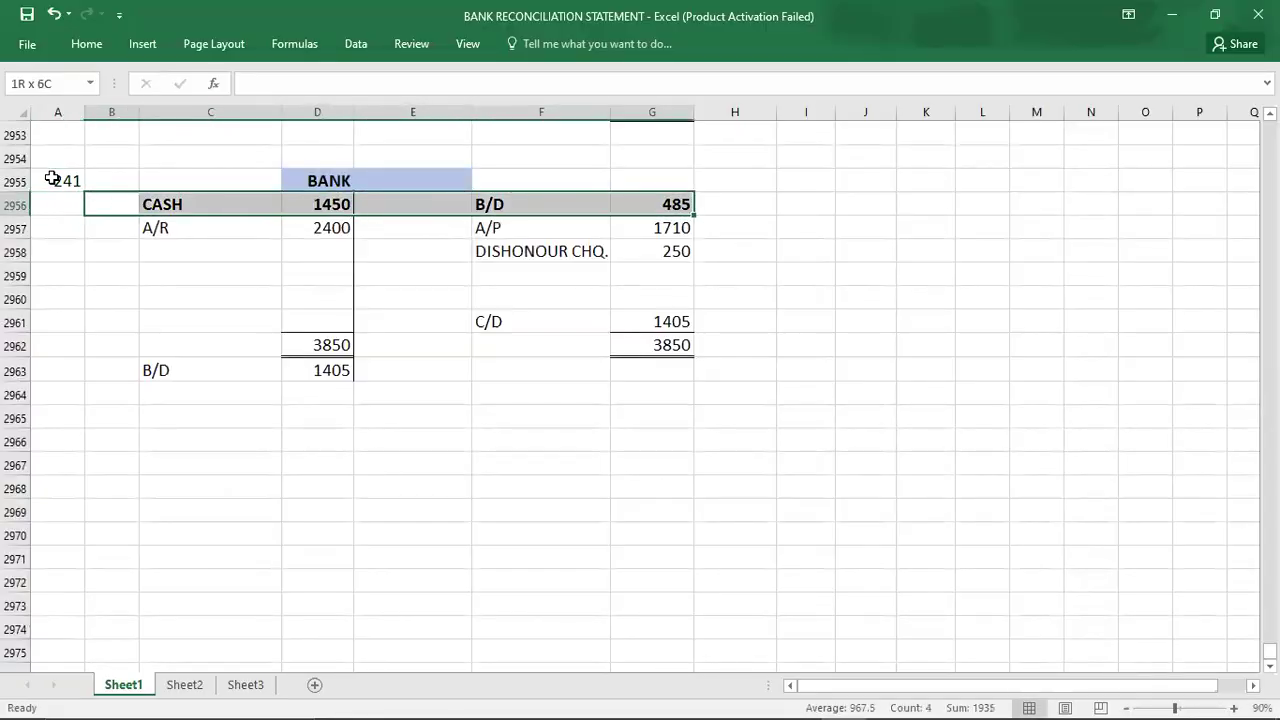
key(shift+Down)
key(shift+Down)
key(shift+Down)
key(shift+Down)
key(shift+Down)
key(shift+Down)
key(shift+Down)
key(Delete)
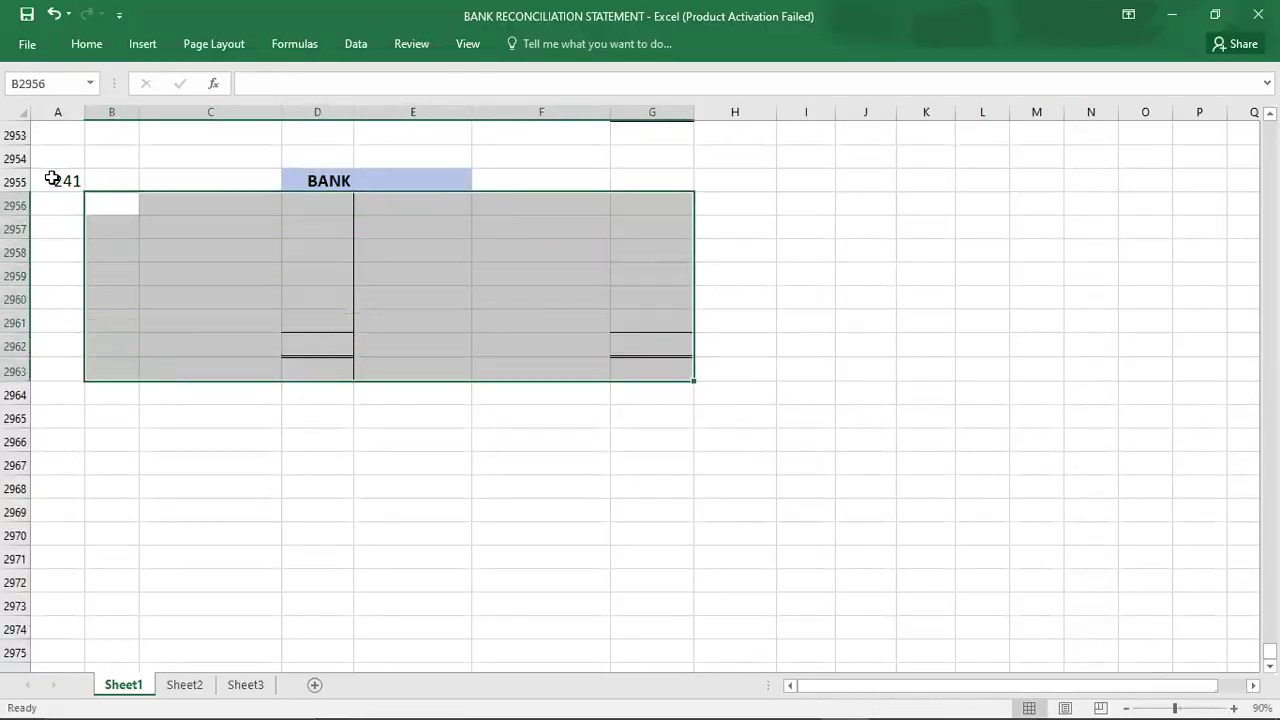
Check the cash book balance in the PDF and enter B/D in C2956 with 2490 in D2956.
key(Left)
key(Right)
key(Right)
key(alt+Tab)
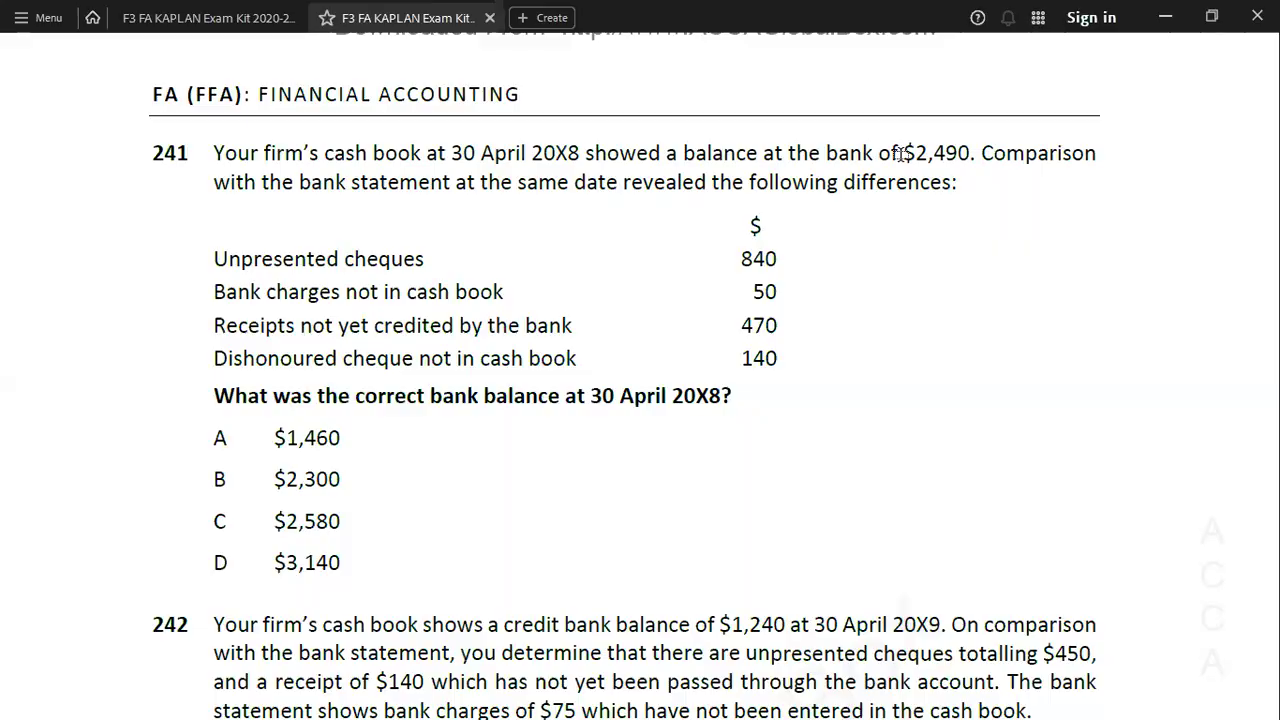
key(alt+Tab)
text(b/d)
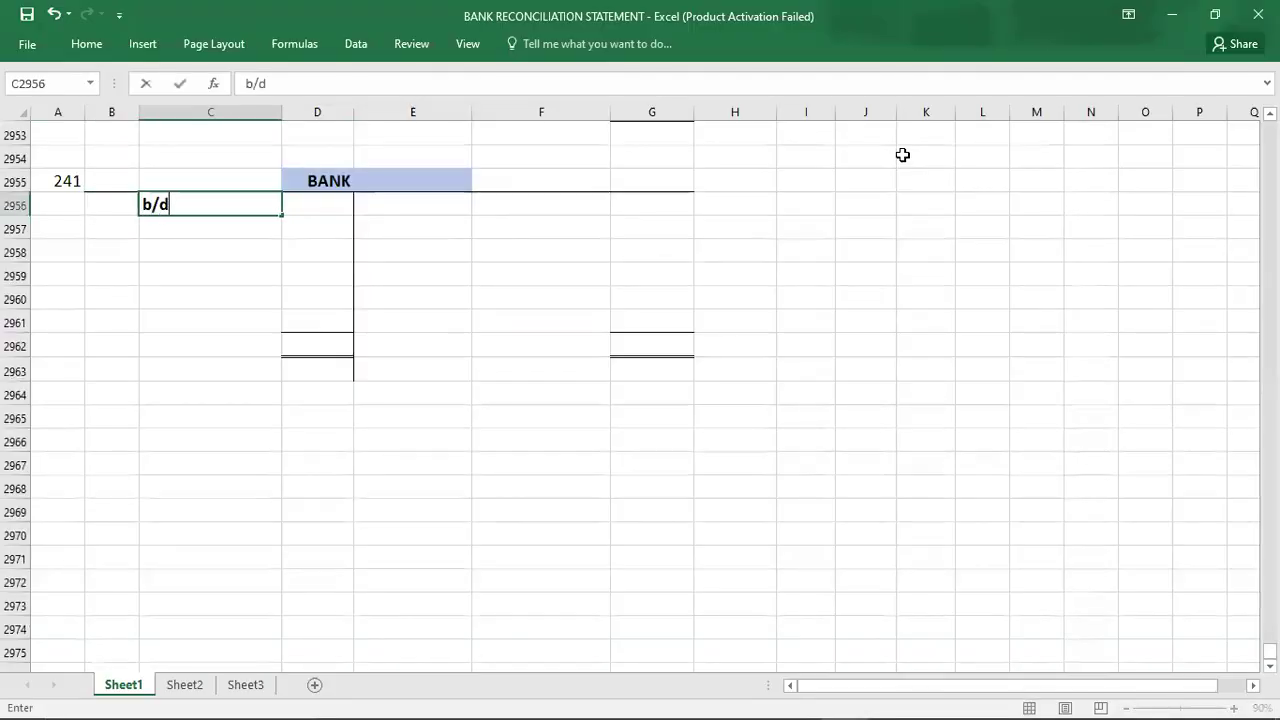
key(Tab)
key(Left)
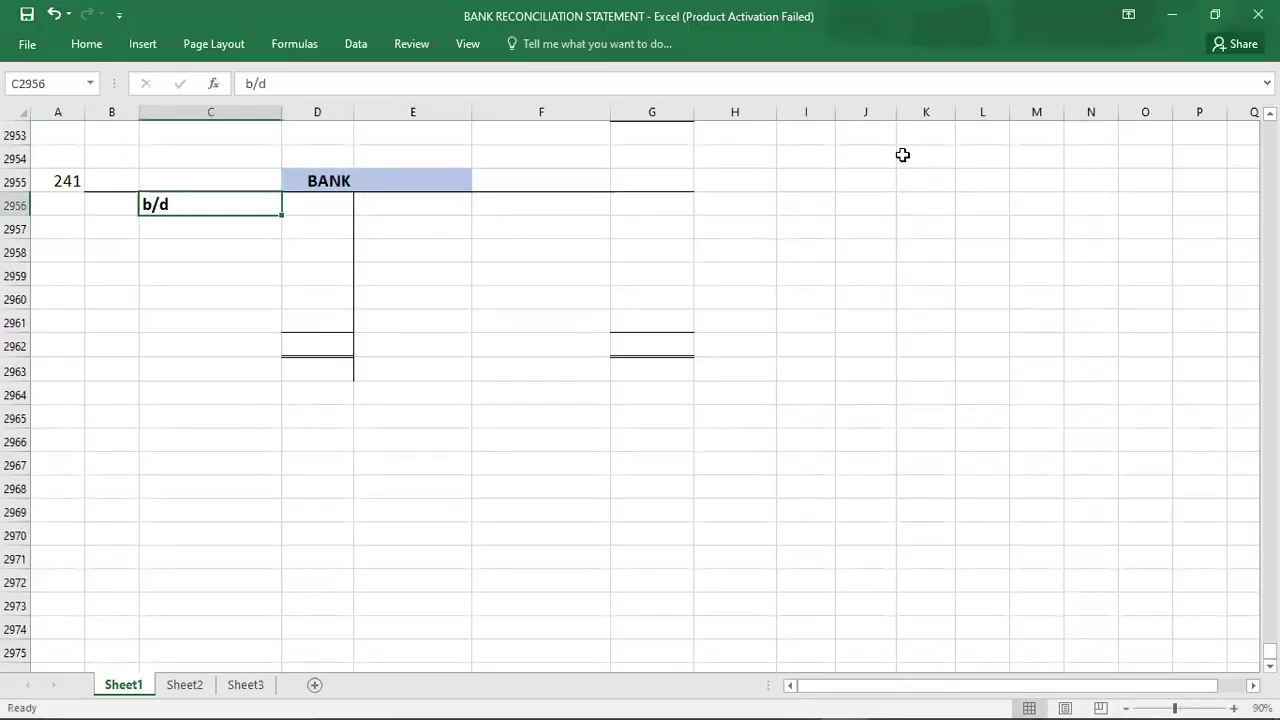
text(B/D)
key(Tab)
text(24)
key(BackSpace)
key(BackSpace)
text(2490)
key(Return)
Check the bank charges of question 241 in the PDF and enter 50 in G2956 on the credit side.
key(alt+Tab)
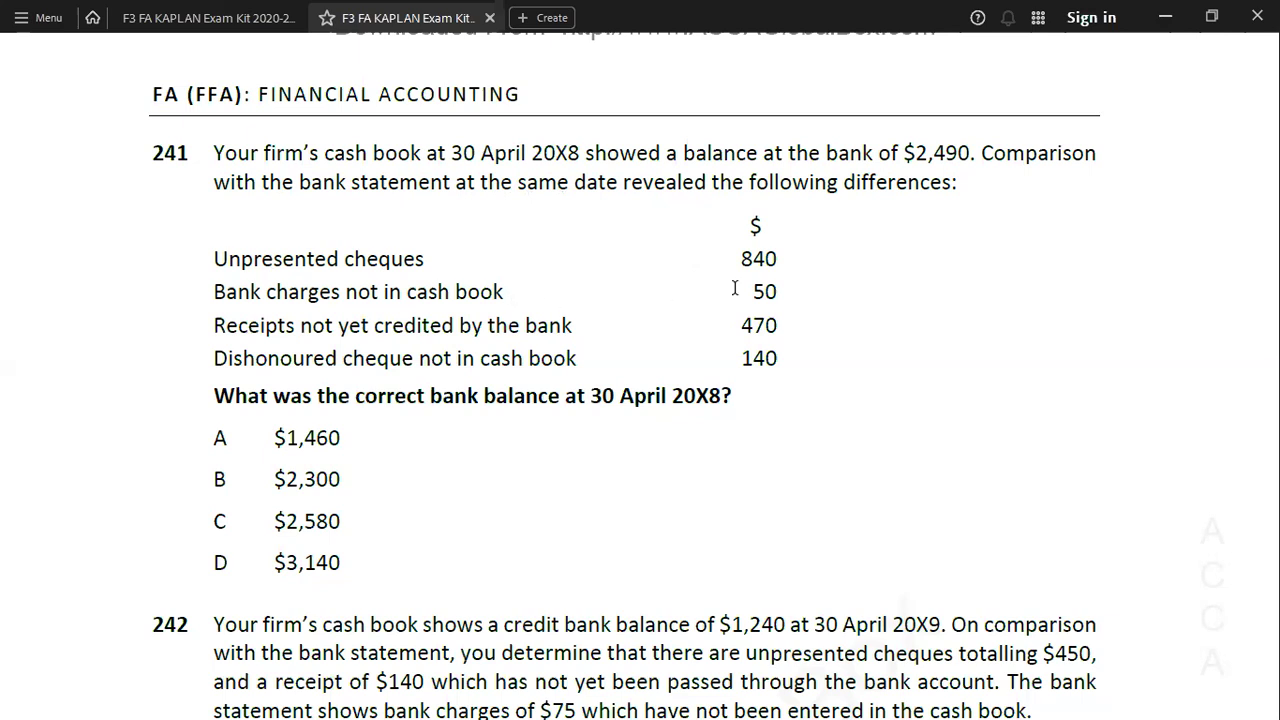
key(alt+Tab)
key(Right)
key(Right)
key(Up)
text(50)
key(Return)
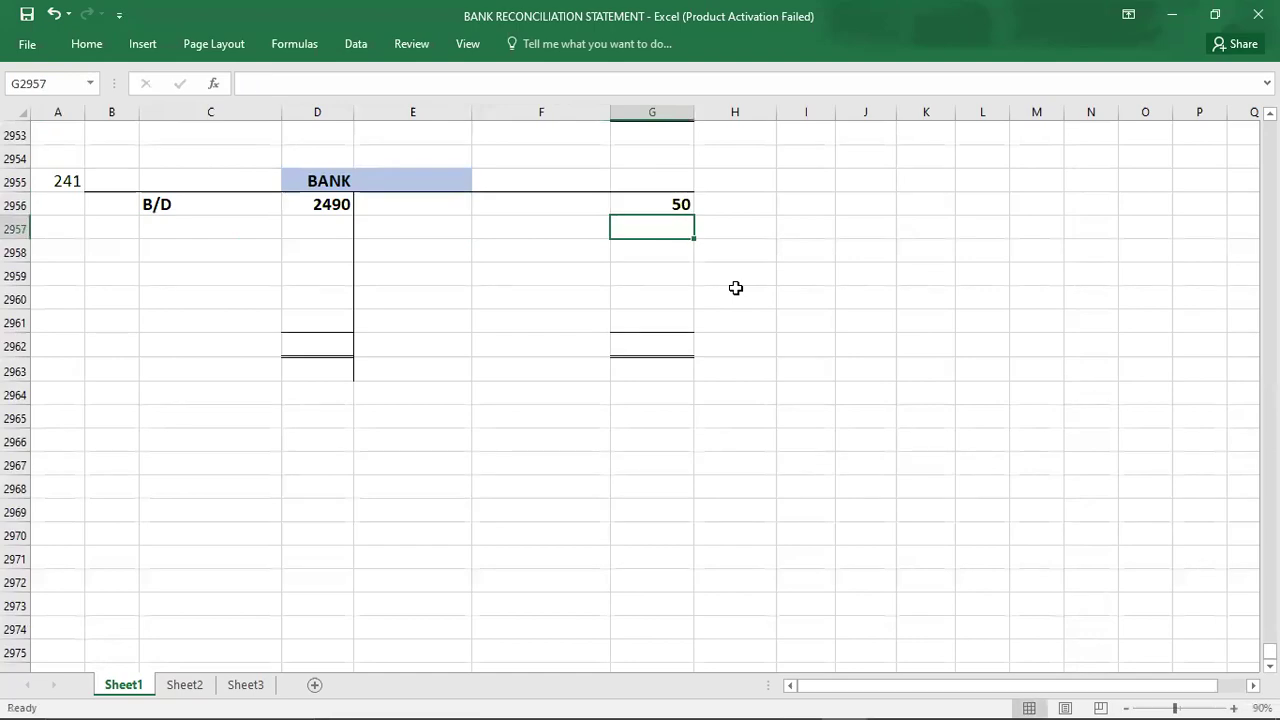
Check the dishonoured cheque in the PDF and enter 140 in G2957 of the bank account.
key(alt+Tab)
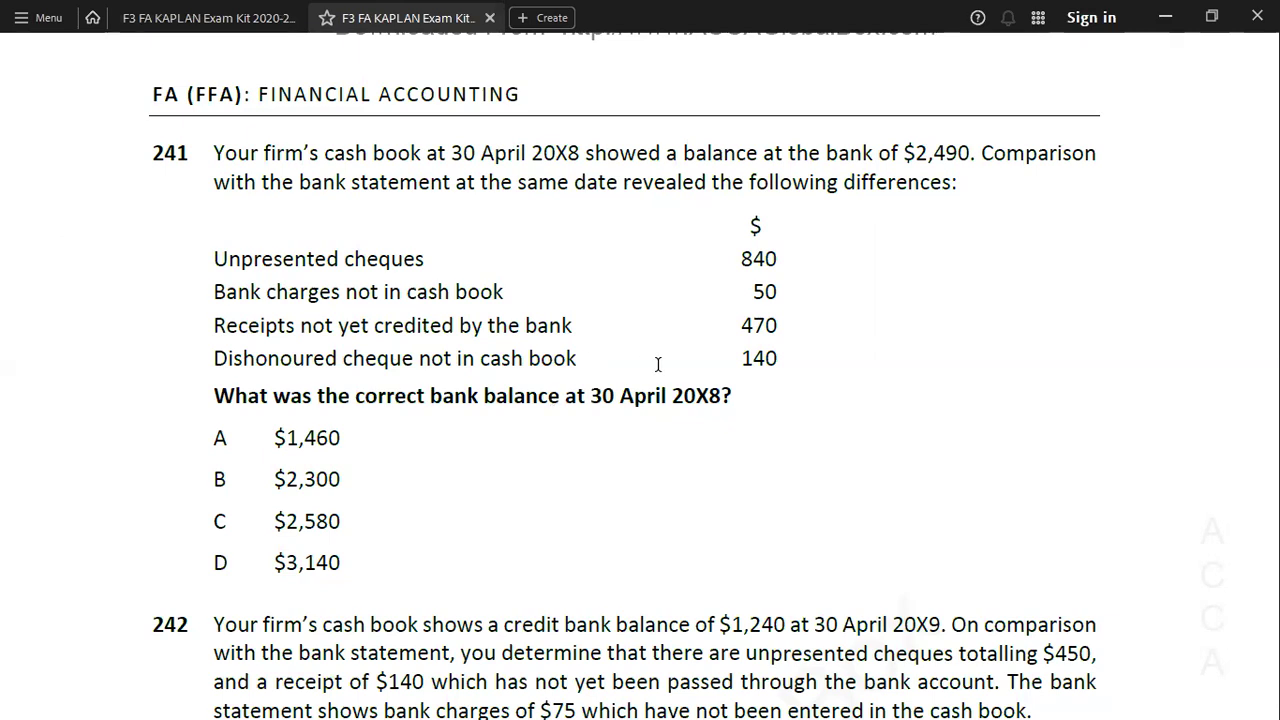
key(alt+Tab)
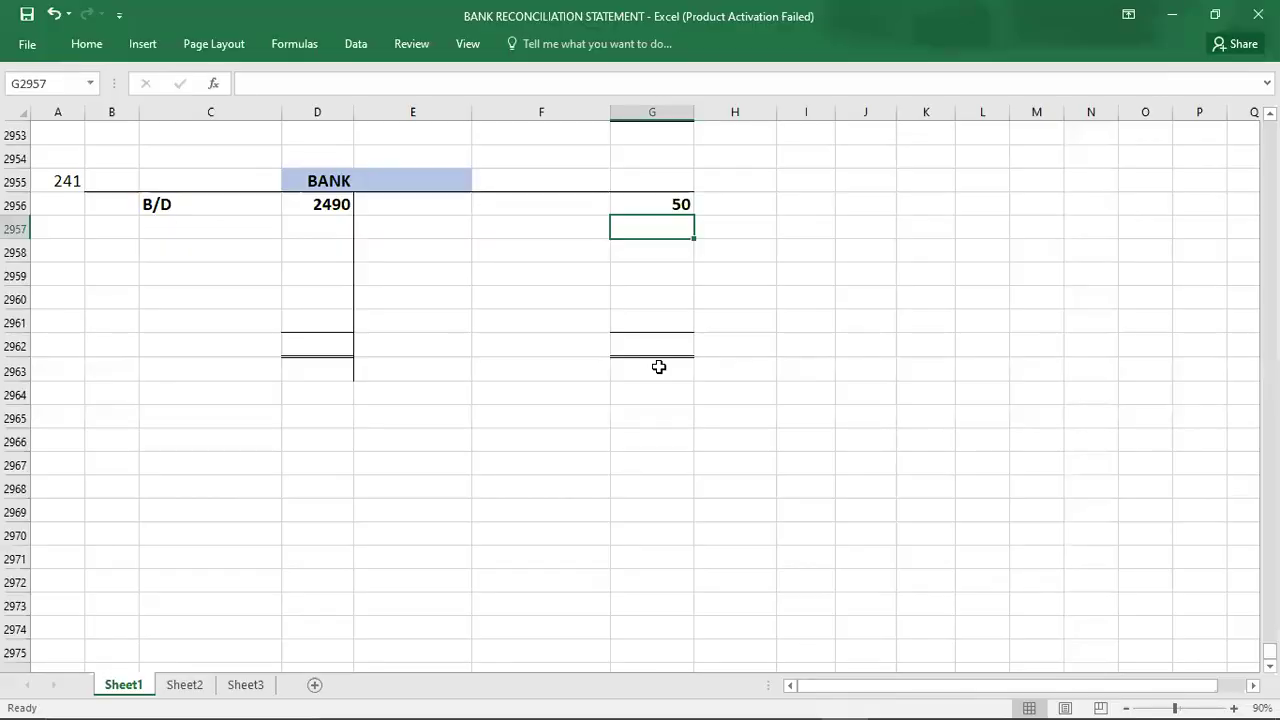
text(140)
key(Return)
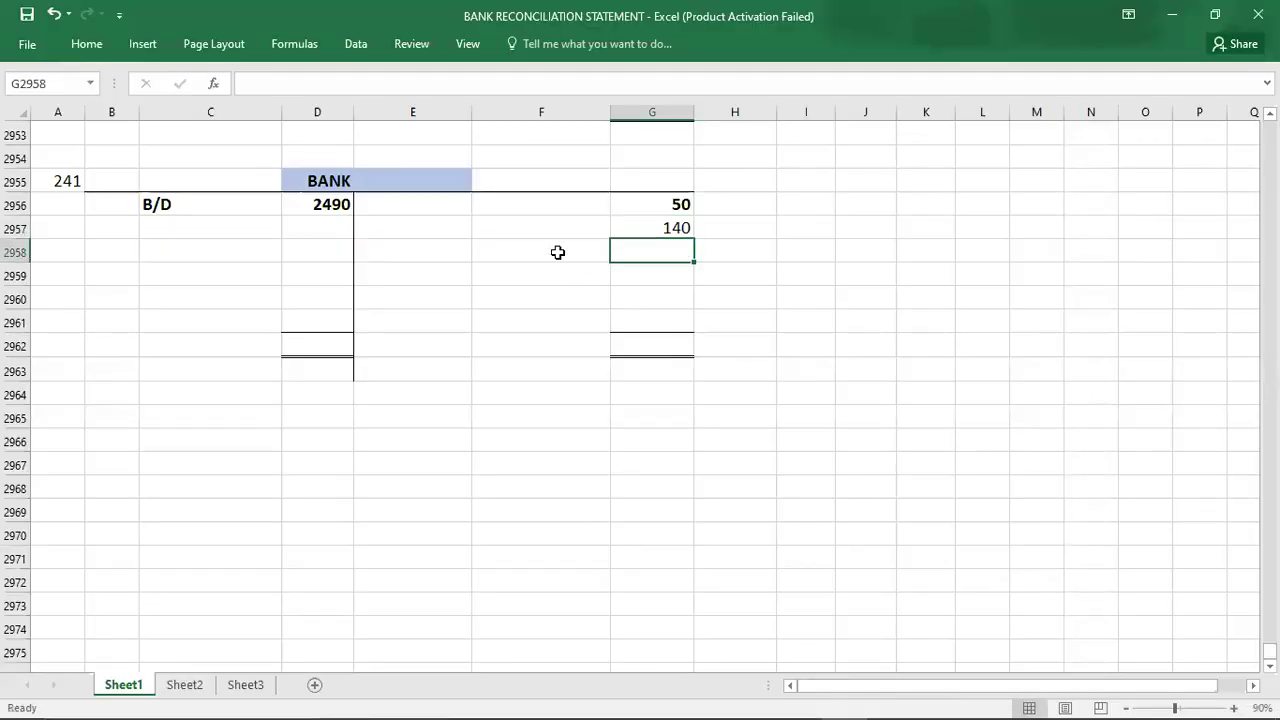
Recheck question 241 in the PDF and enter the bank account totals of 2490 in D2962 and G2962.
key(alt+Tab)
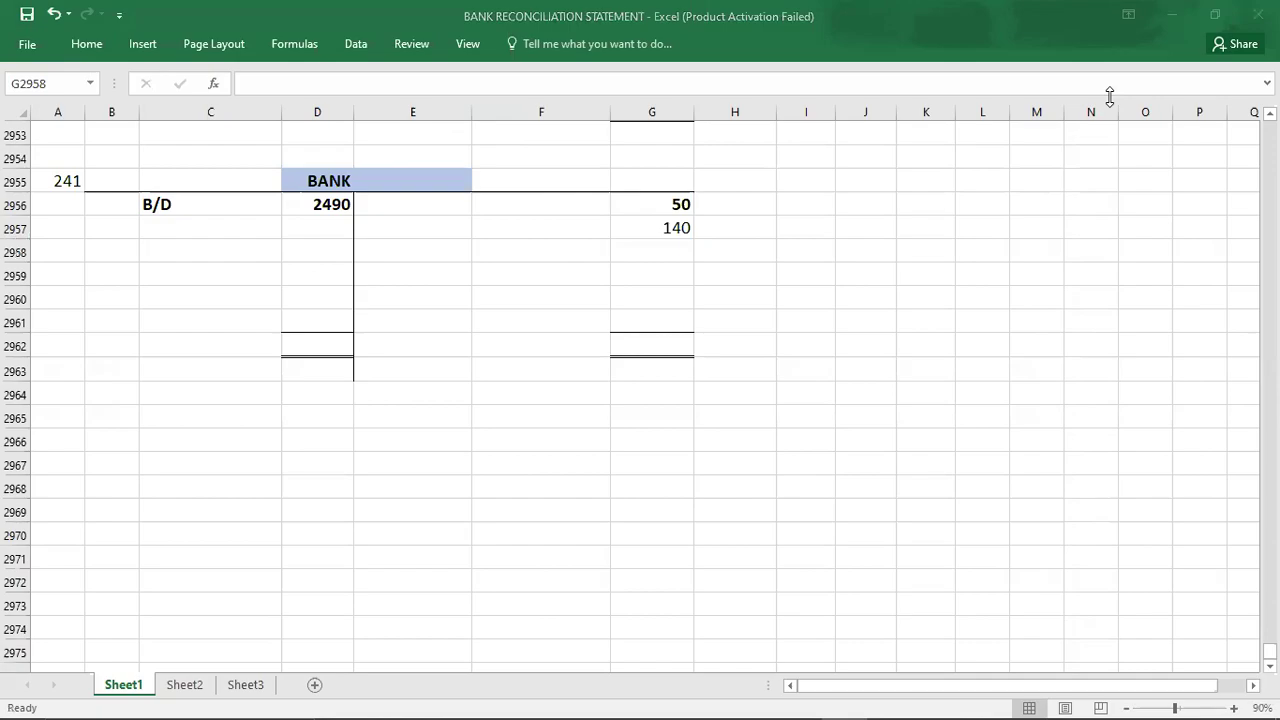
key(alt+Tab)
click(51, 170)
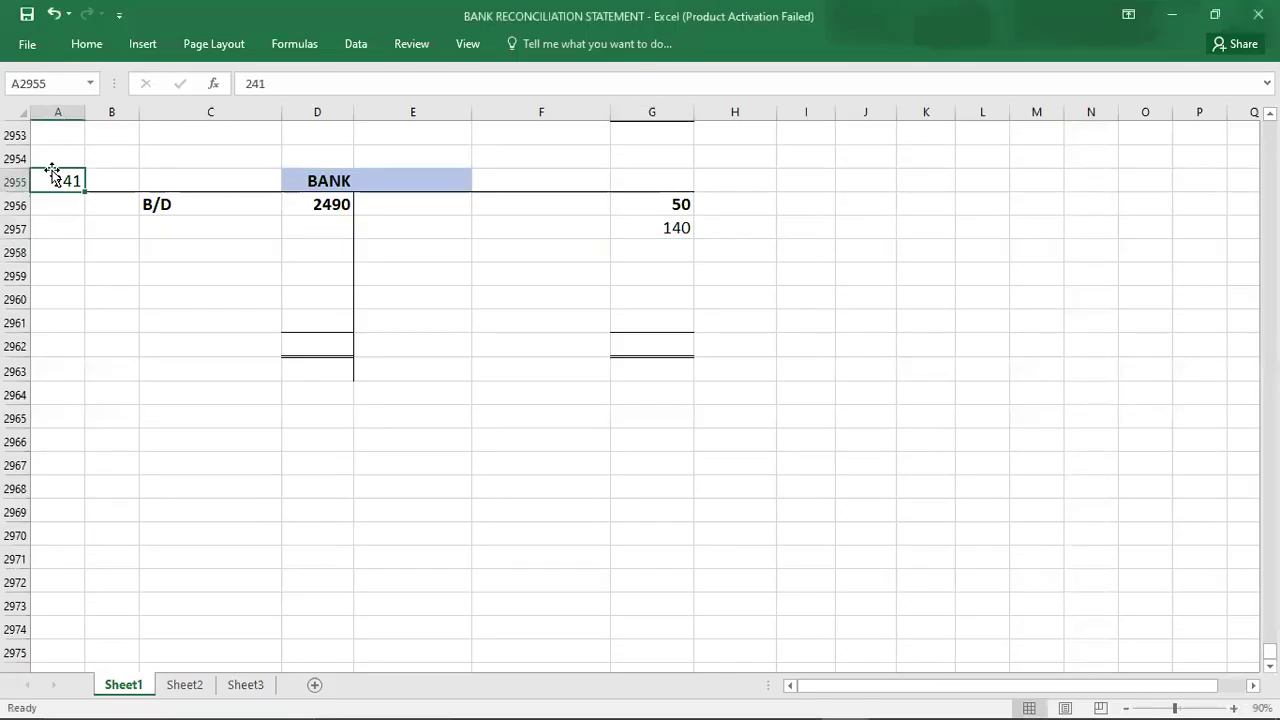
key(alt+Tab)
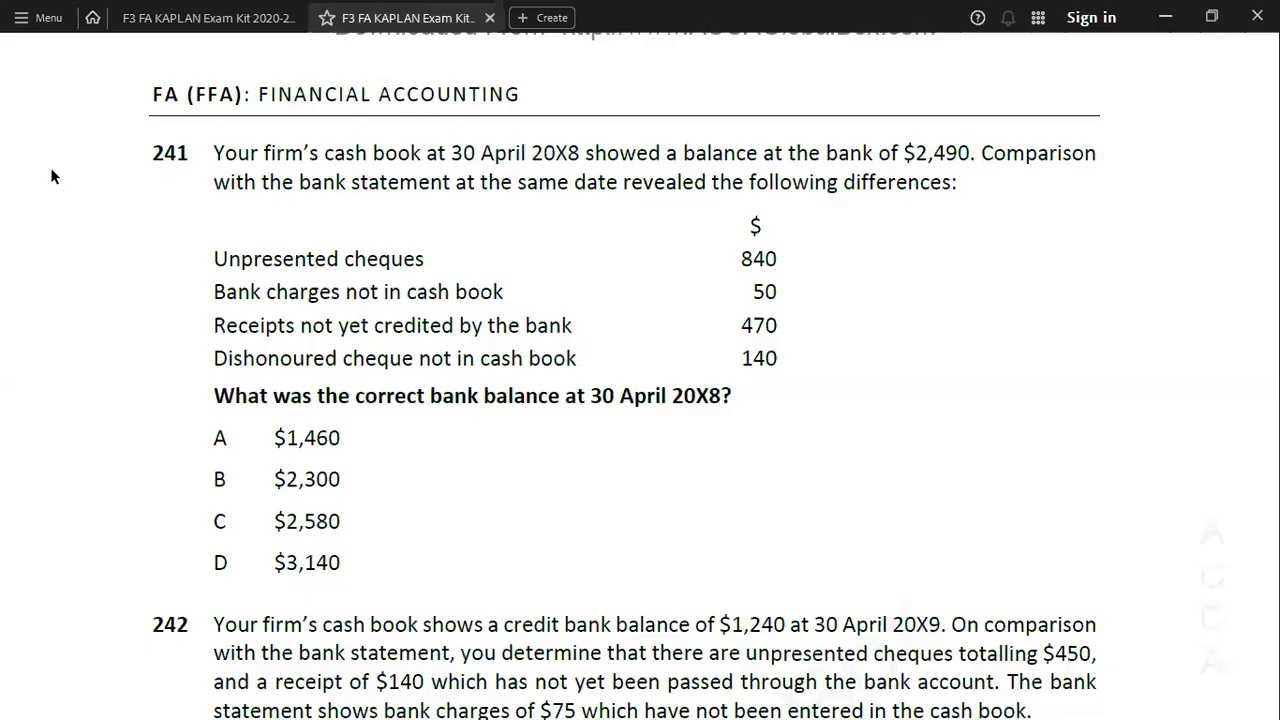
key(alt+Tab)
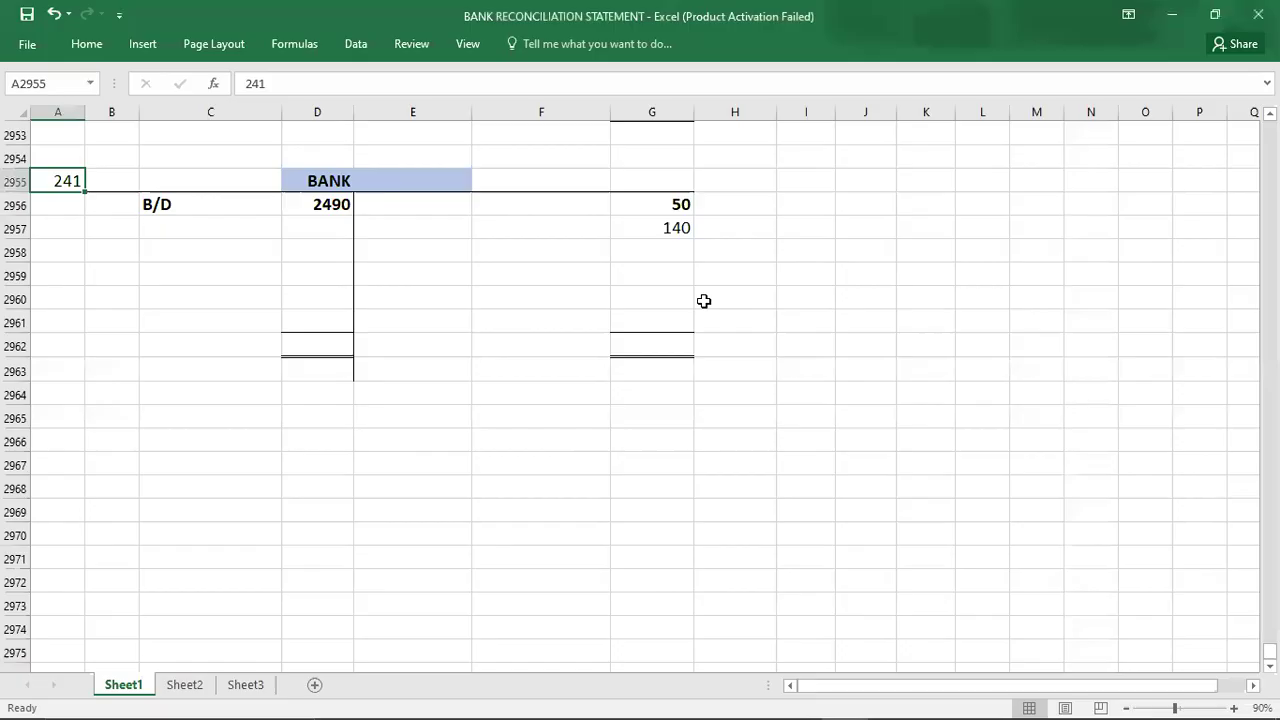
click(326, 343)
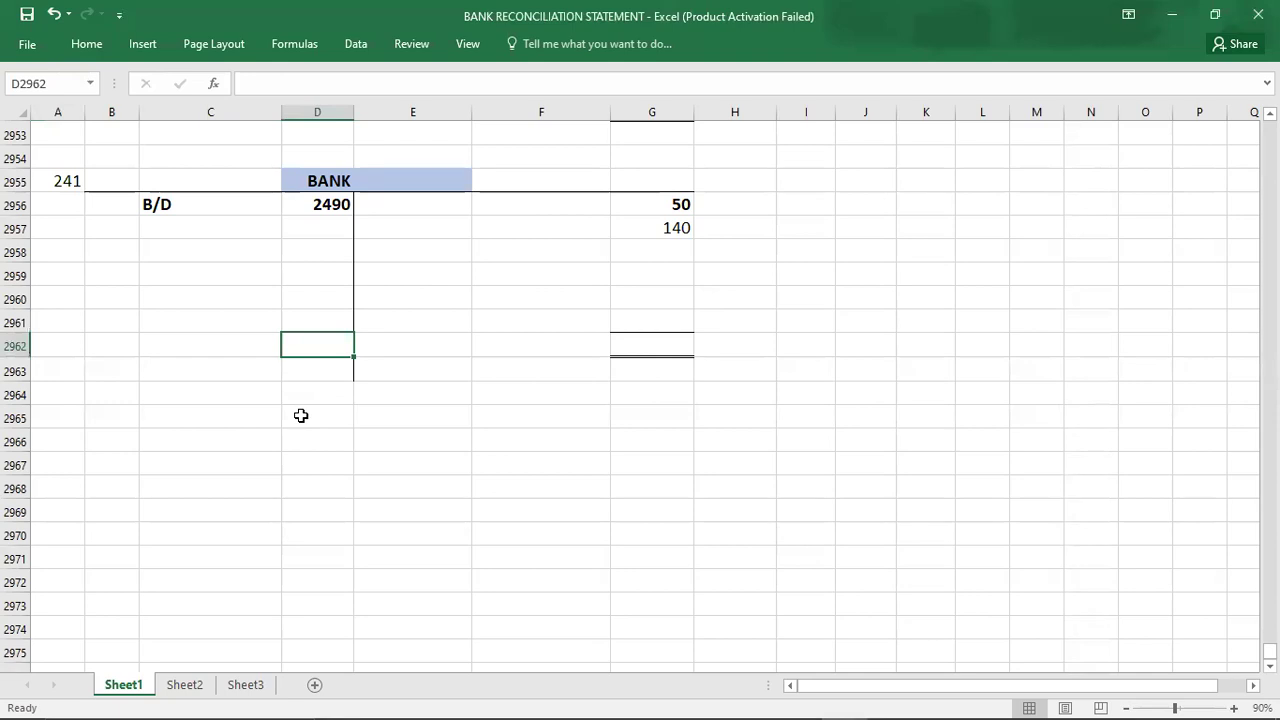
text(2490)
key(Tab)
key(Tab)
key(Tab)
text(2490)
key(ctrl+Return)
Enter the closing balance of the question 241 bank account as C/D in F2961 with 2300 in G2961.
key(Up)
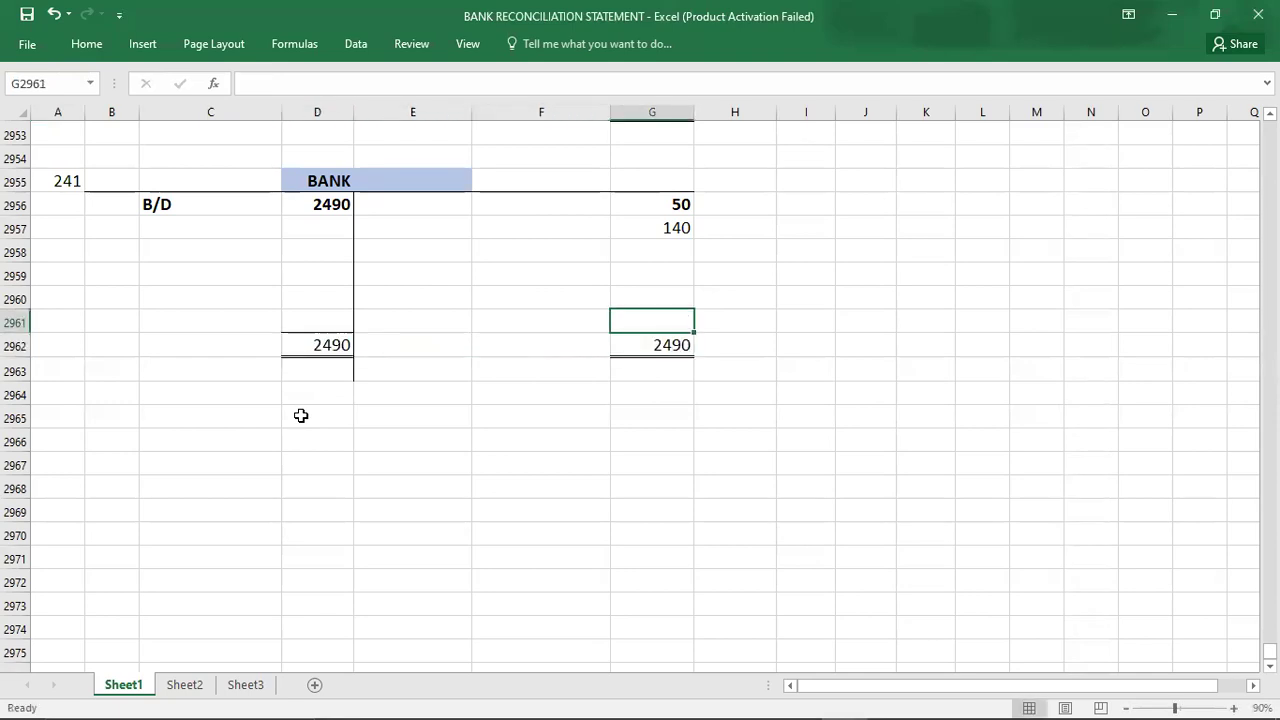
key(Left)
text(C/D)
key(Tab)
text(2300)
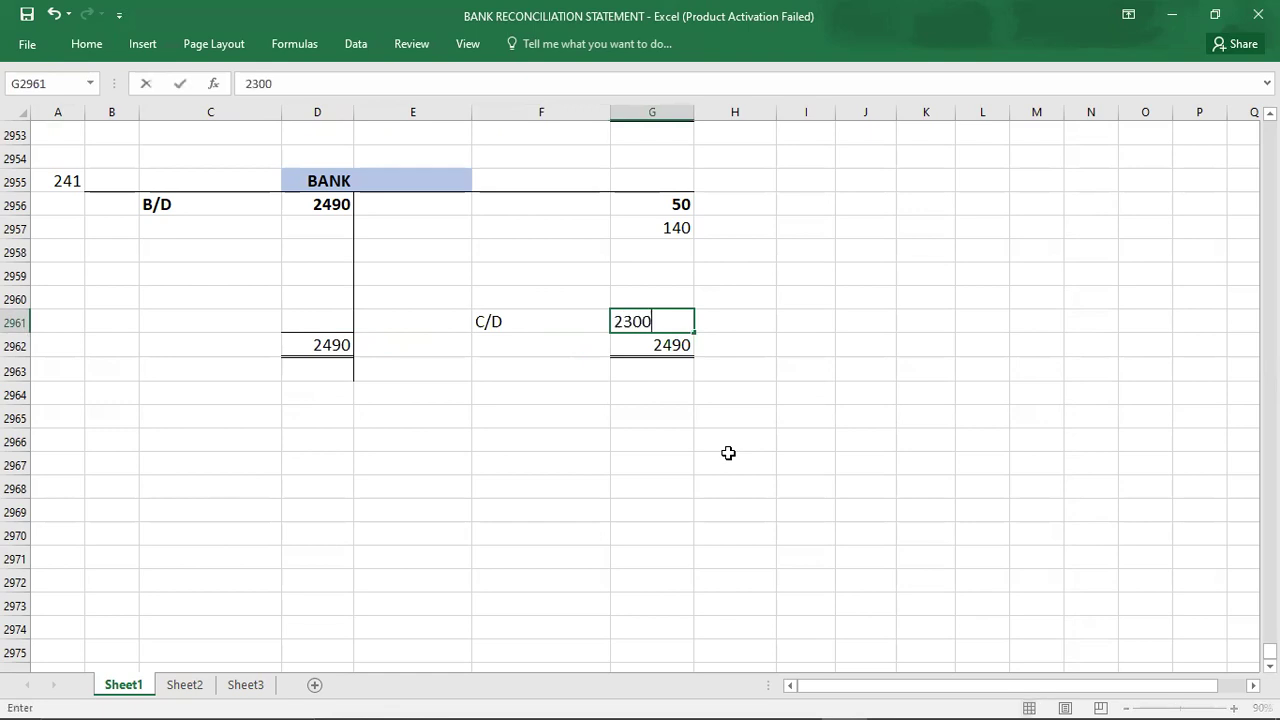
Bring the balance down on the debit side by entering B/D in C2963 and 2300 in D2963.
key(Left)
key(Left)
key(Left)
key(Left)
key(Down)
key(Down)
text(B/D)
key(Tab)
text(2300)
key(Return)
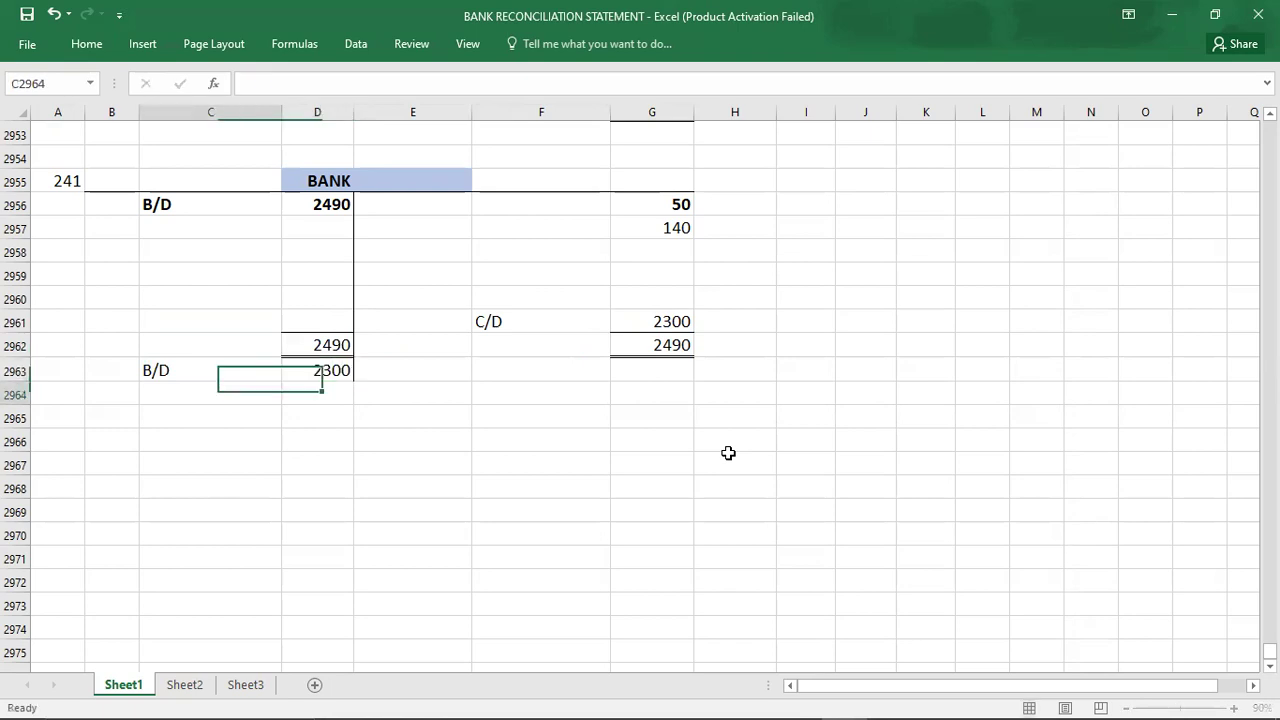
Switch to the exam kit PDF and highlight answer option B of question 241.
key(alt+Tab)
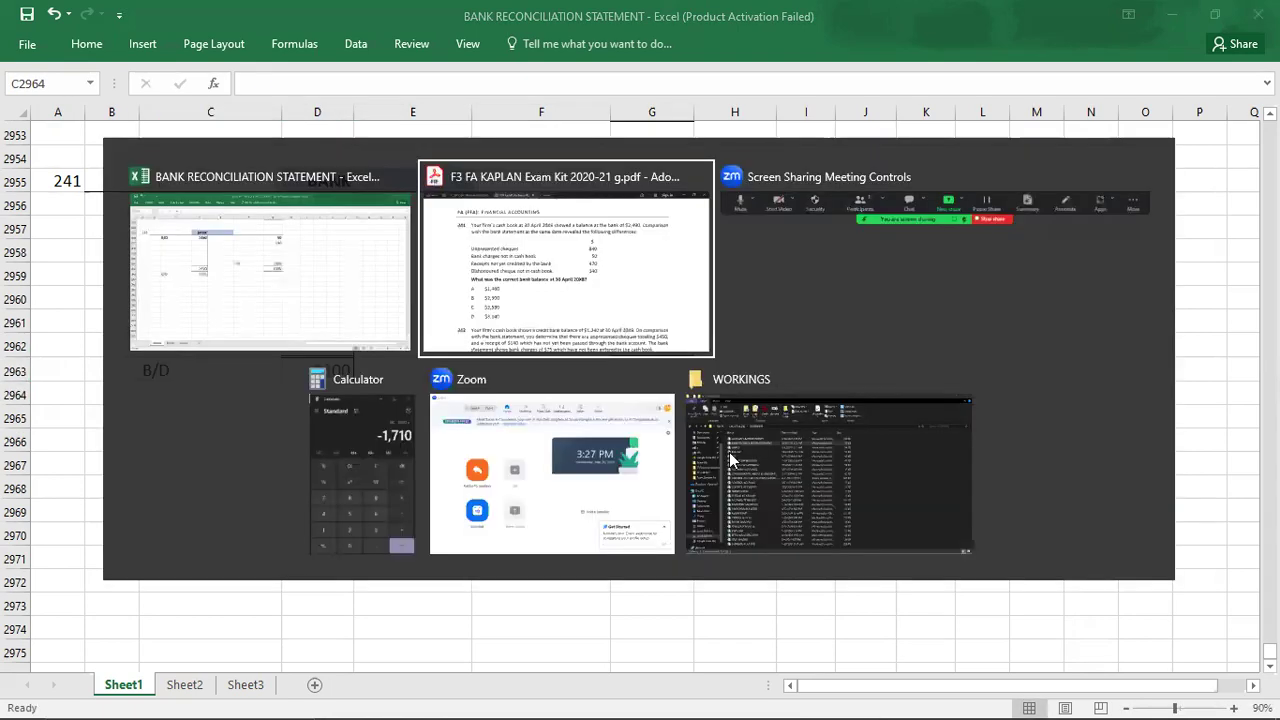
double_click(219, 480)
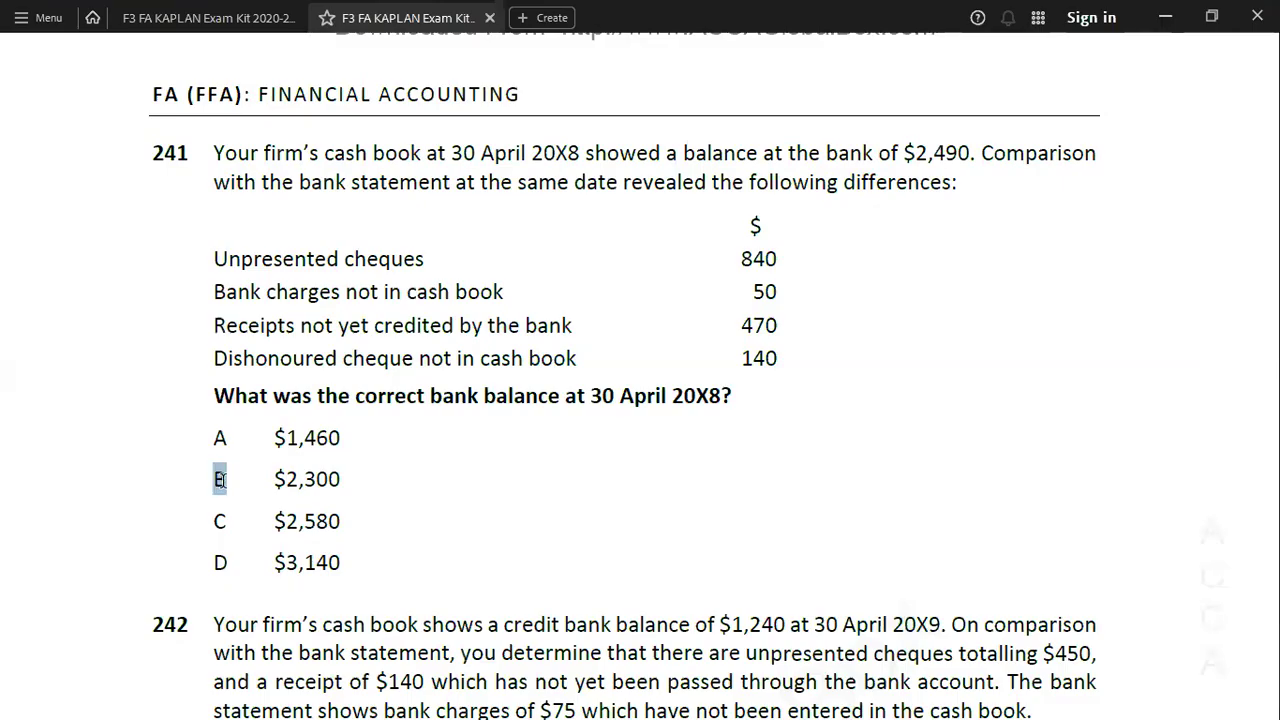
click(281, 512)
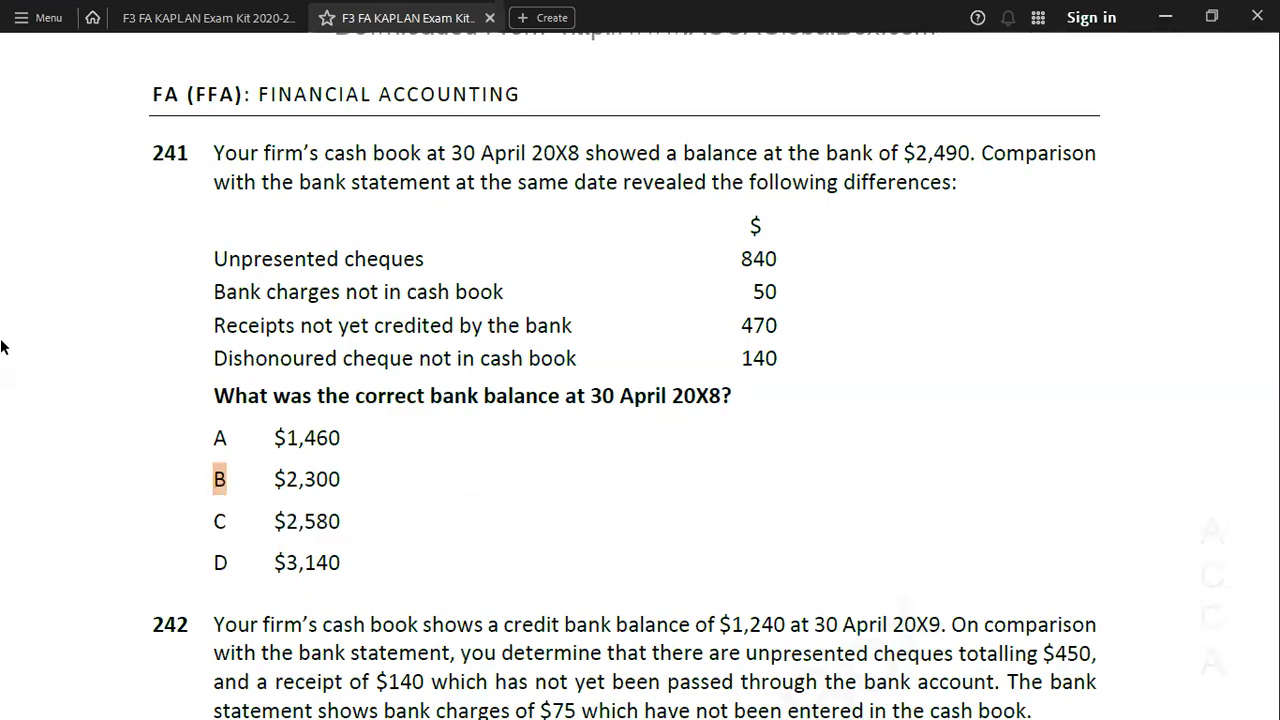
Return to the Excel worksheet and record answer B for question 241 in A2956.
key(alt+Tab)
key(Up)
key(Up)
key(Up)
key(Up)
key(Up)
key(Up)
key(Up)
key(Up)
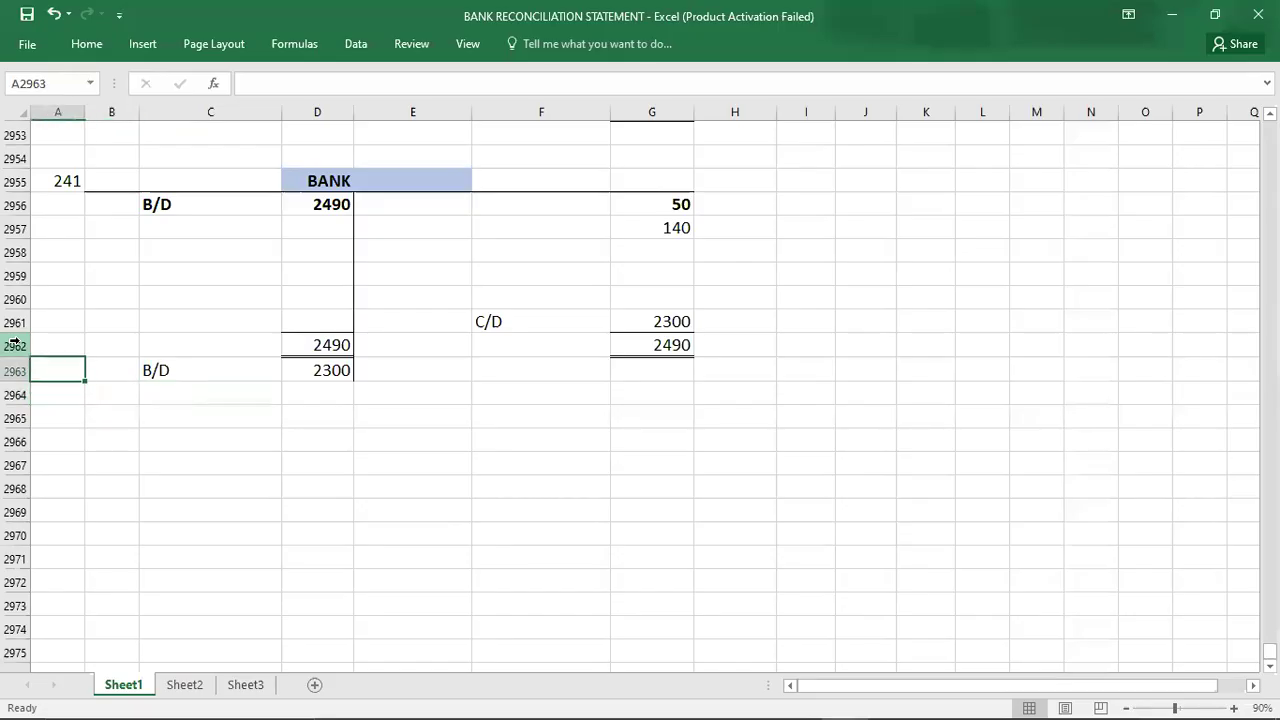
text(B)
key(Return)
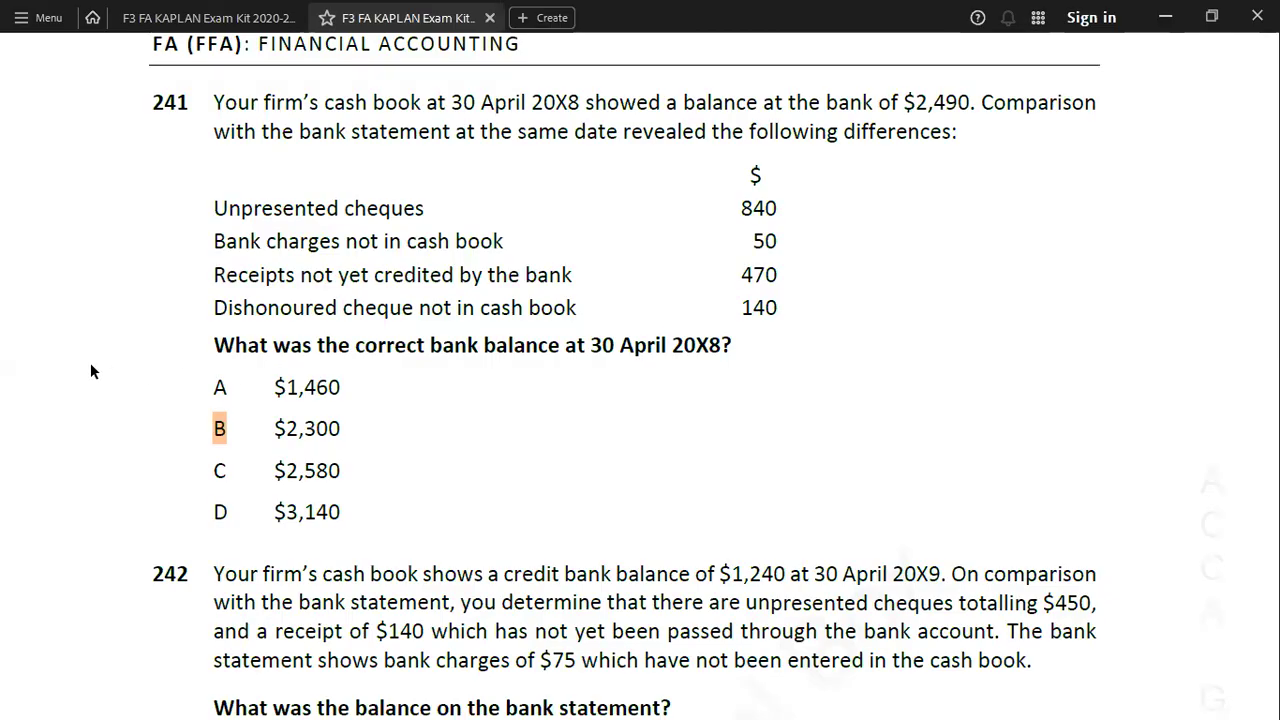
Read question 242 in the PDF and copy the bank account and reconciliation statement layouts in B2937:G2952 of the worksheet.
scroll(90, 370, down, 3)
scroll(90, 371, down, 3)
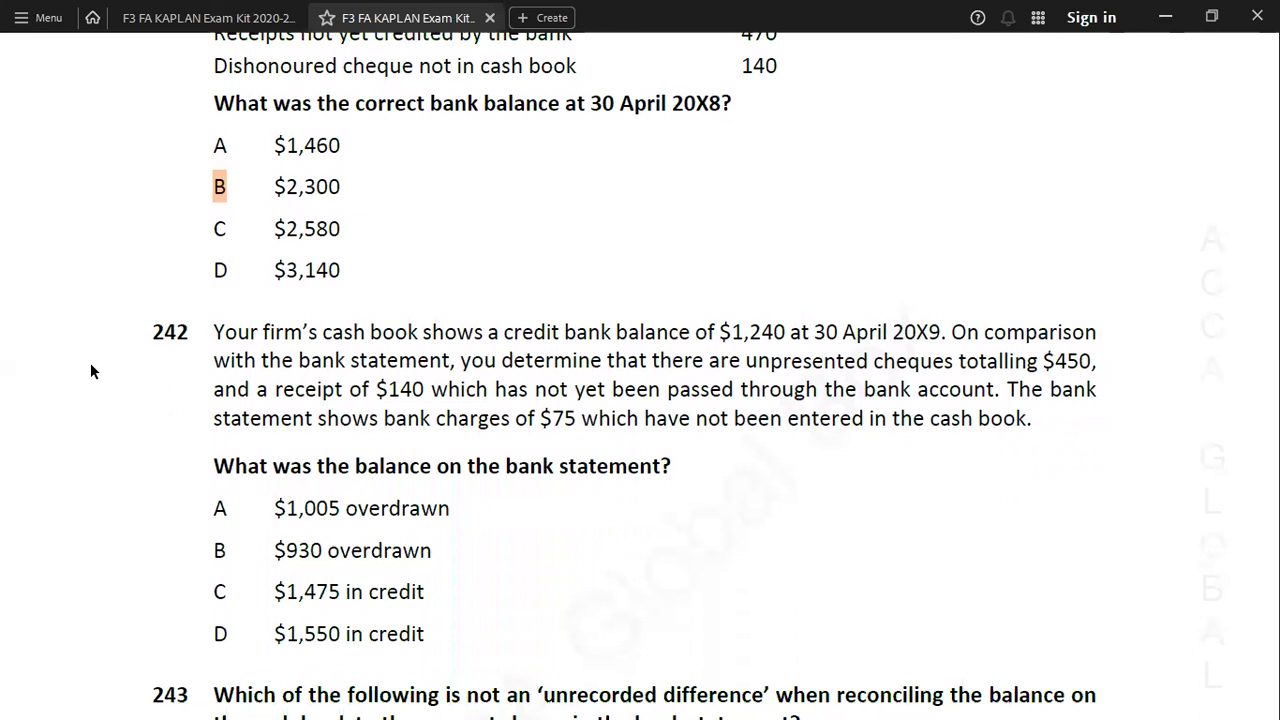
scroll(90, 371, down, 1)
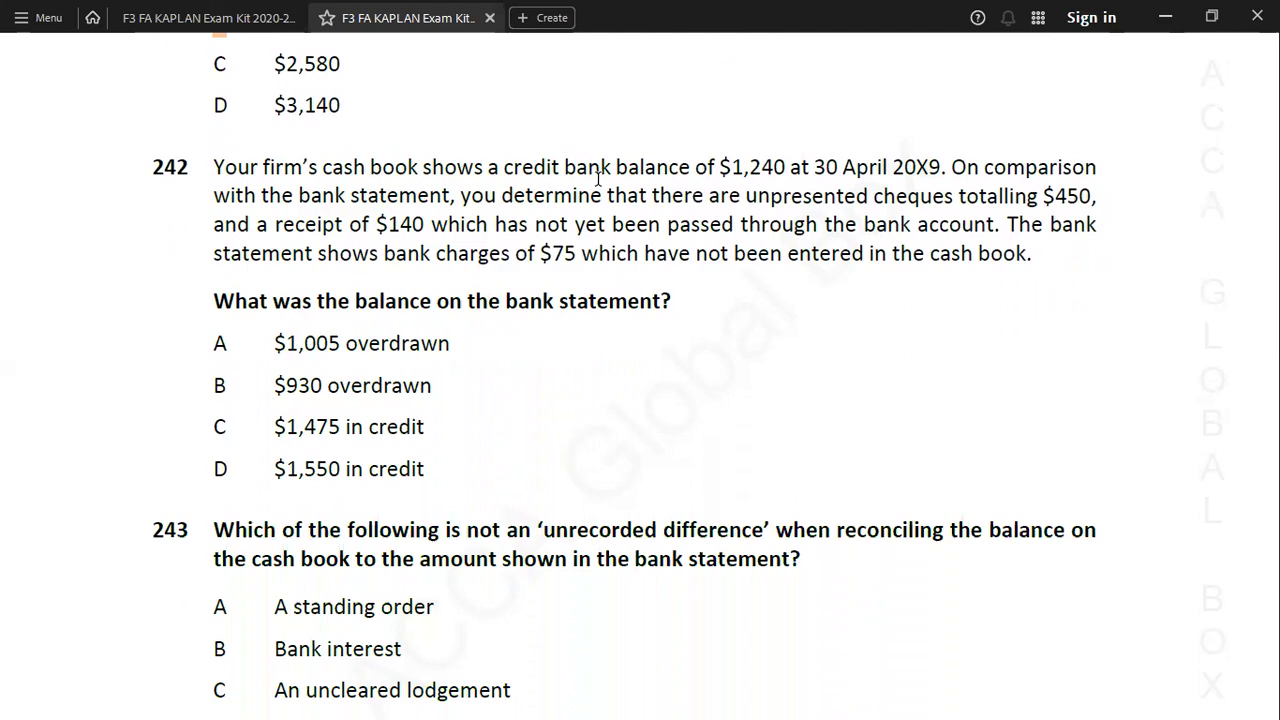
key(alt+Tab)
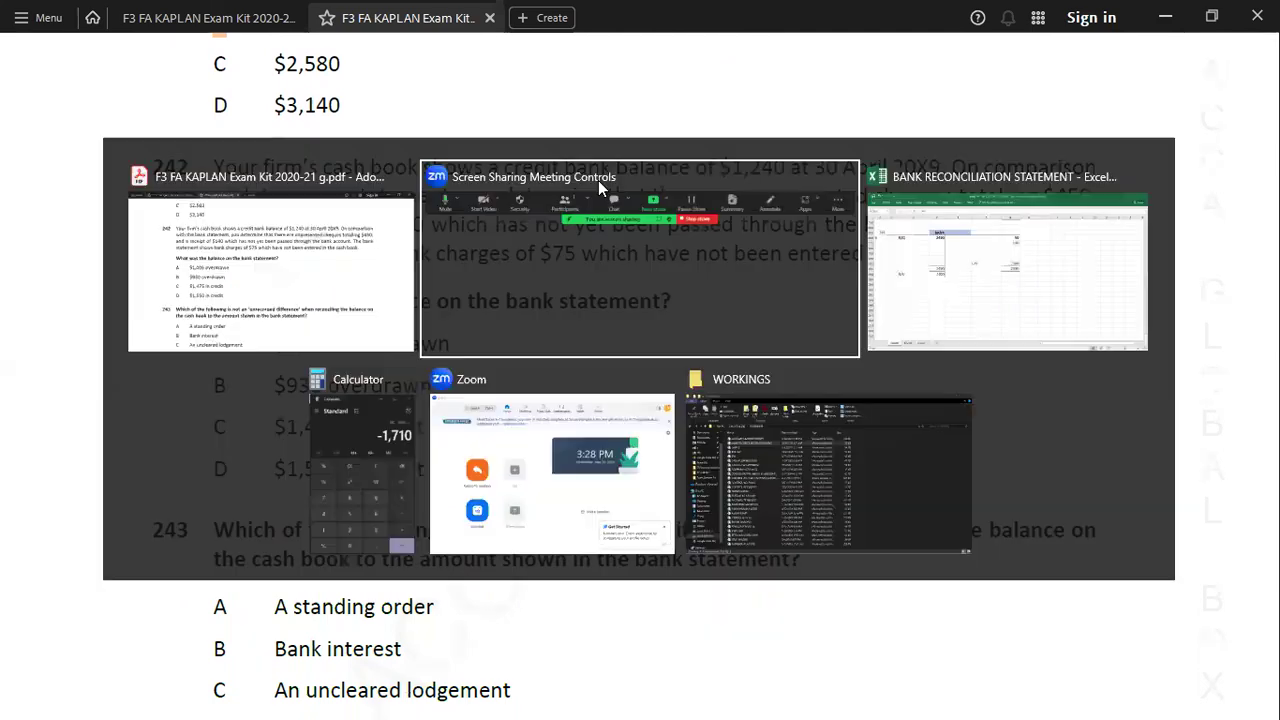
key(Up)
key(Up)
key(Up)
key(Up)
key(Up)
key(Up)
key(Up)
key(Up)
key(Up)
key(Up)
key(Up)
key(Up)
key(Up)
key(Up)
key(Up)
key(Up)
key(Up)
key(Up)
key(Up)
key(Up)
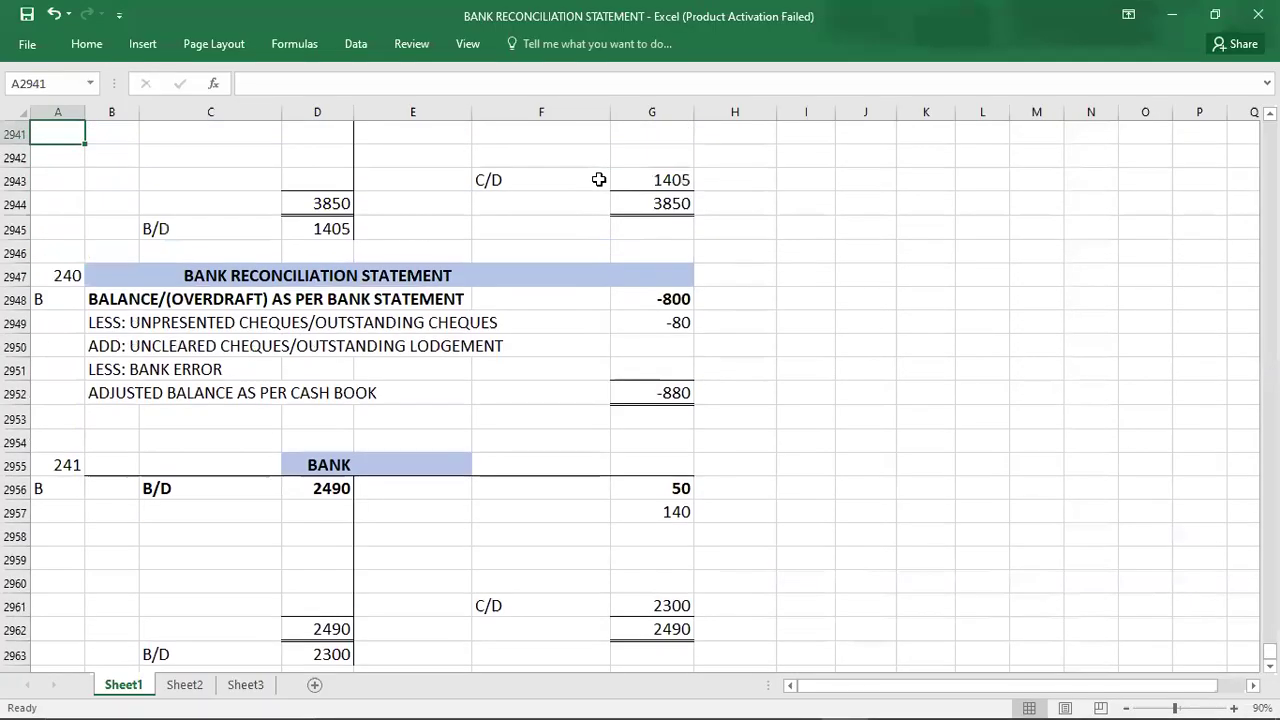
key(Down)
key(Down)
key(shift+Right)
key(shift+Right)
key(shift+Right)
key(shift+Right)
key(shift+Right)
key(shift+Right)
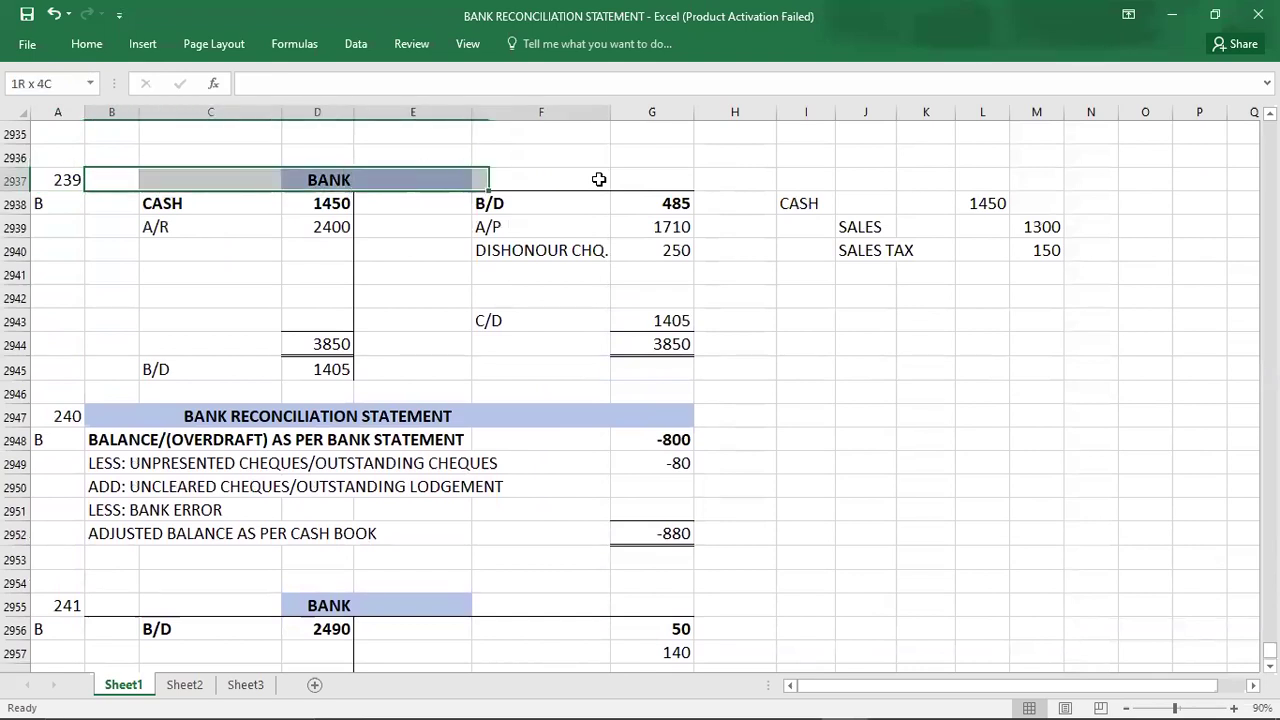
key(shift+Down)
key(shift+Down)
key(shift+Down)
key(shift+Down)
key(shift+Down)
key(shift+Down)
key(shift+Down)
key(shift+Down)
key(shift+Down)
key(shift+Down)
key(shift+Down)
key(shift+Down)
key(shift+Down)
key(shift+Down)
key(shift+Down)
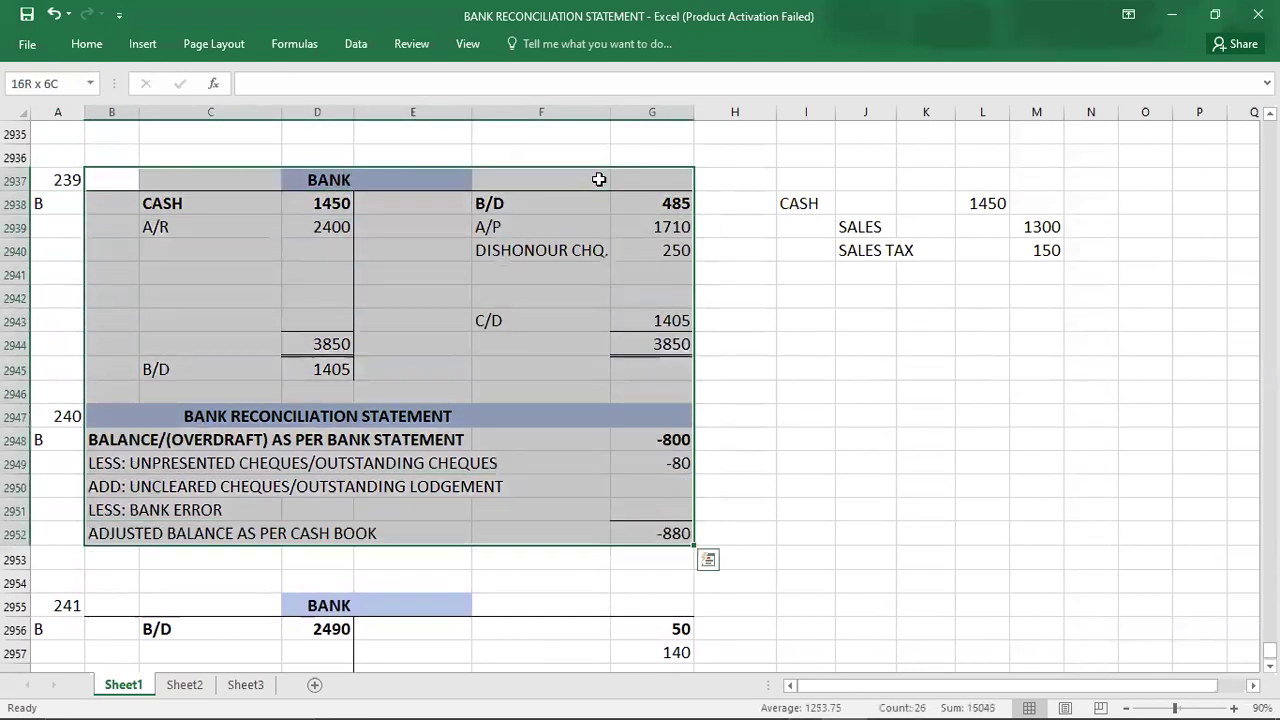
key(ctrl+c)
Paste the copied layouts at B2966 below the question 241 account and enter question number 242 in A2966.
key(Down)
key(Down)
key(Down)
key(Down)
key(Down)
key(Down)
key(Down)
key(Down)
key(Down)
key(Down)
key(Down)
key(Down)
key(Down)
key(Down)
key(Down)
key(Down)
key(Down)
key(Down)
key(Down)
key(Down)
key(Down)
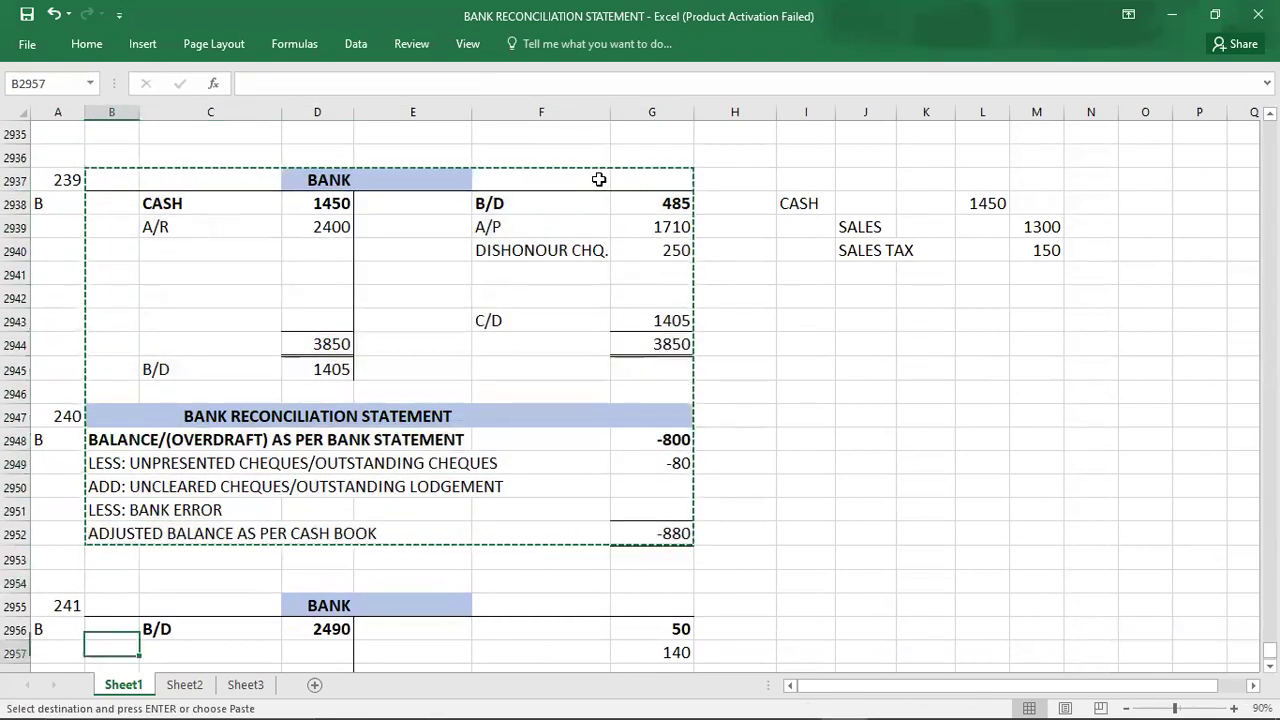
key(Down)
key(Up)
key(Up)
key(Up)
key(Up)
key(Up)
key(Up)
key(Up)
key(Up)
key(Up)
key(Up)
key(Up)
key(Up)
key(Up)
key(Up)
key(Up)
key(Up)
key(Up)
key(Up)
key(Up)
key(Up)
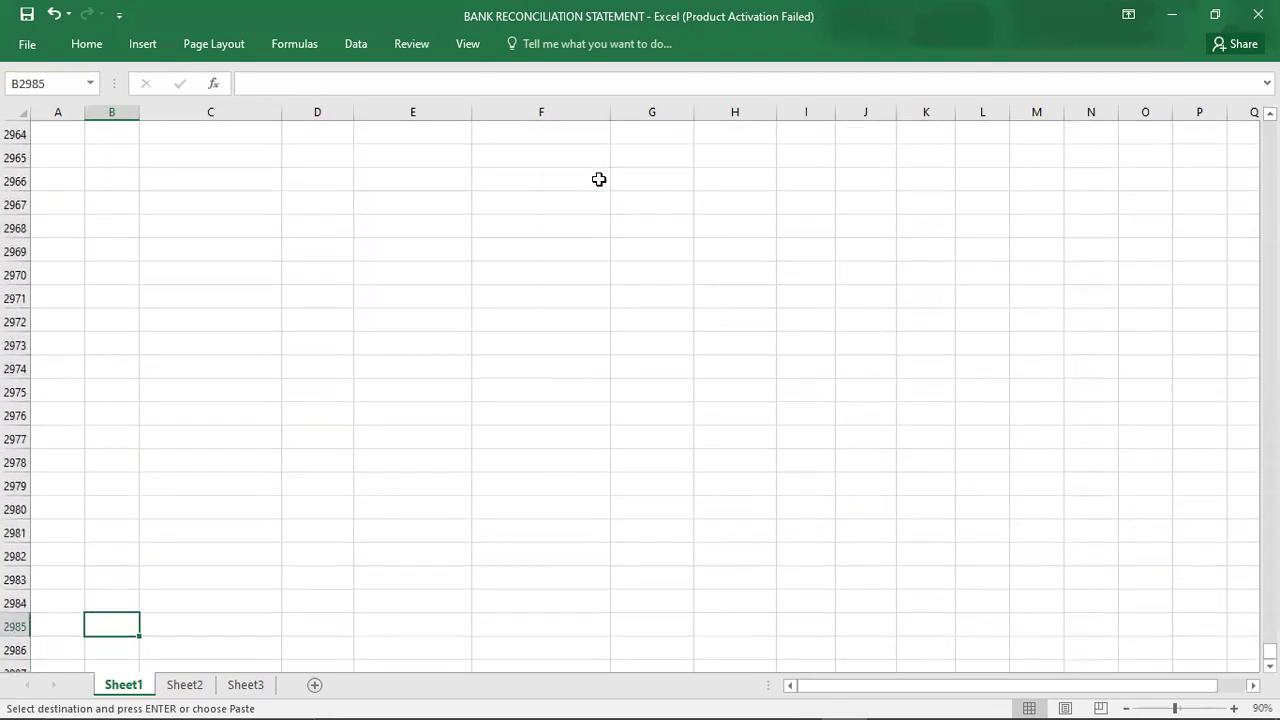
key(Up)
key(Down)
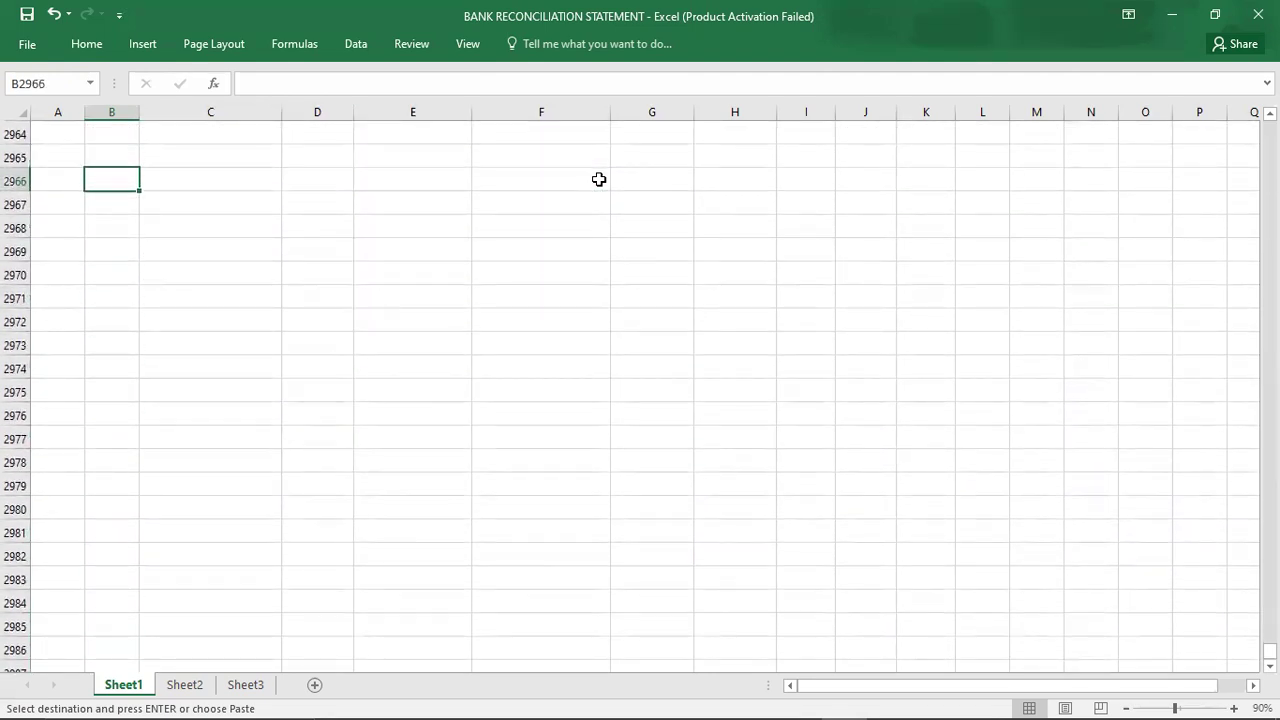
key(ctrl+v)
key(Left)
text(242)
key(Return)
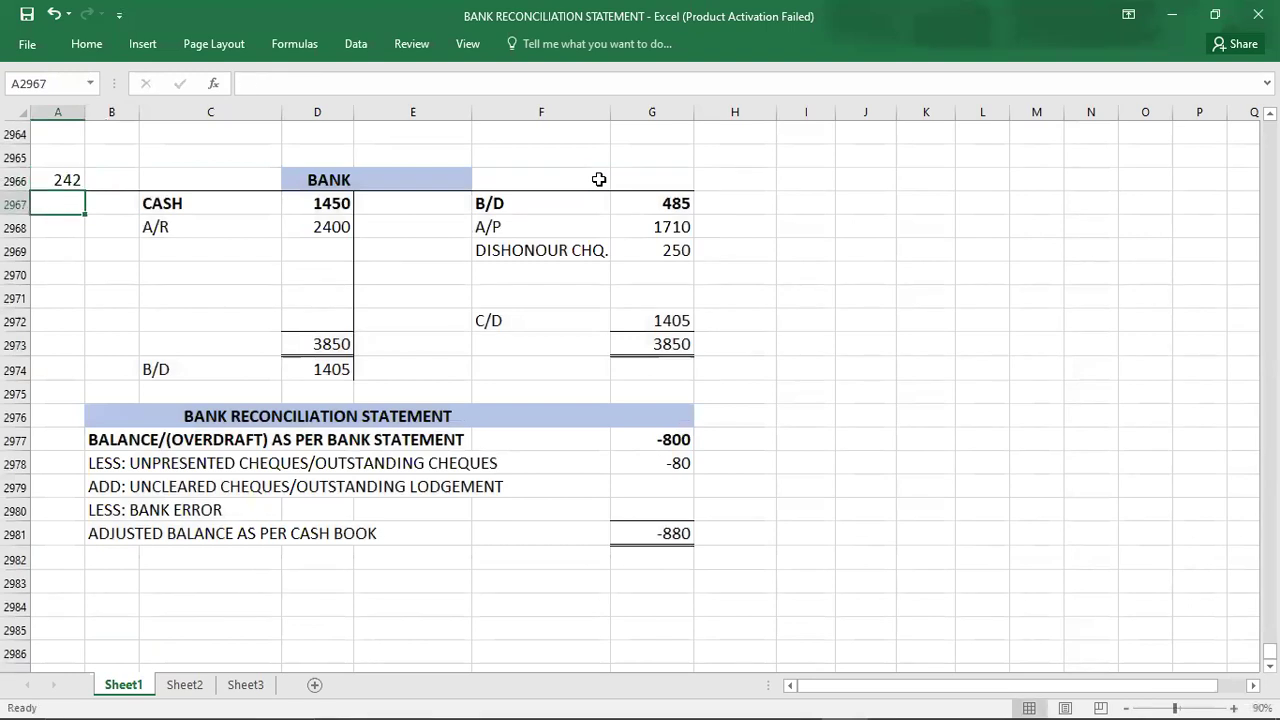
Clear the old entries and amounts from B2967:G2974 of the question 242 bank account.
key(Right)
key(shift+Right)
key(shift+Right)
key(shift+Right)
key(shift+Right)
key(shift+Right)
key(shift+Down)
key(shift+Down)
key(shift+Down)
key(shift+Down)
key(shift+Down)
key(shift+Down)
key(shift+Down)
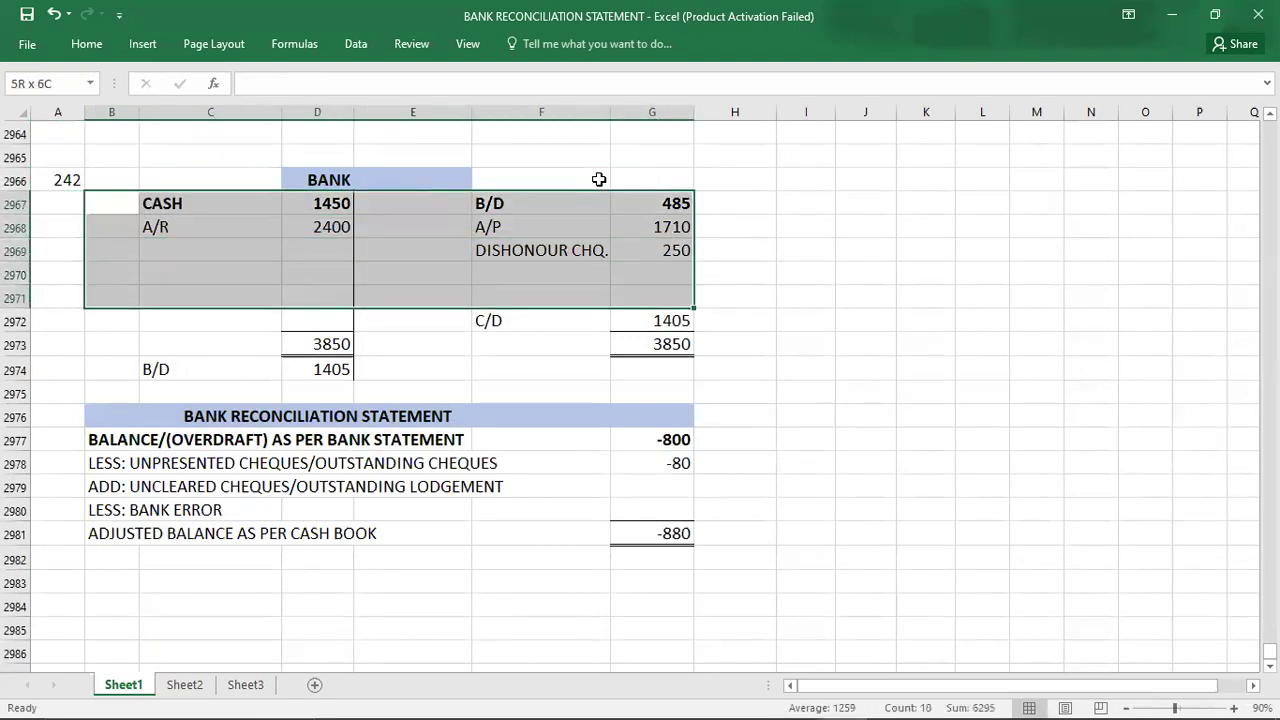
key(Delete)
key(Right)
key(Right)
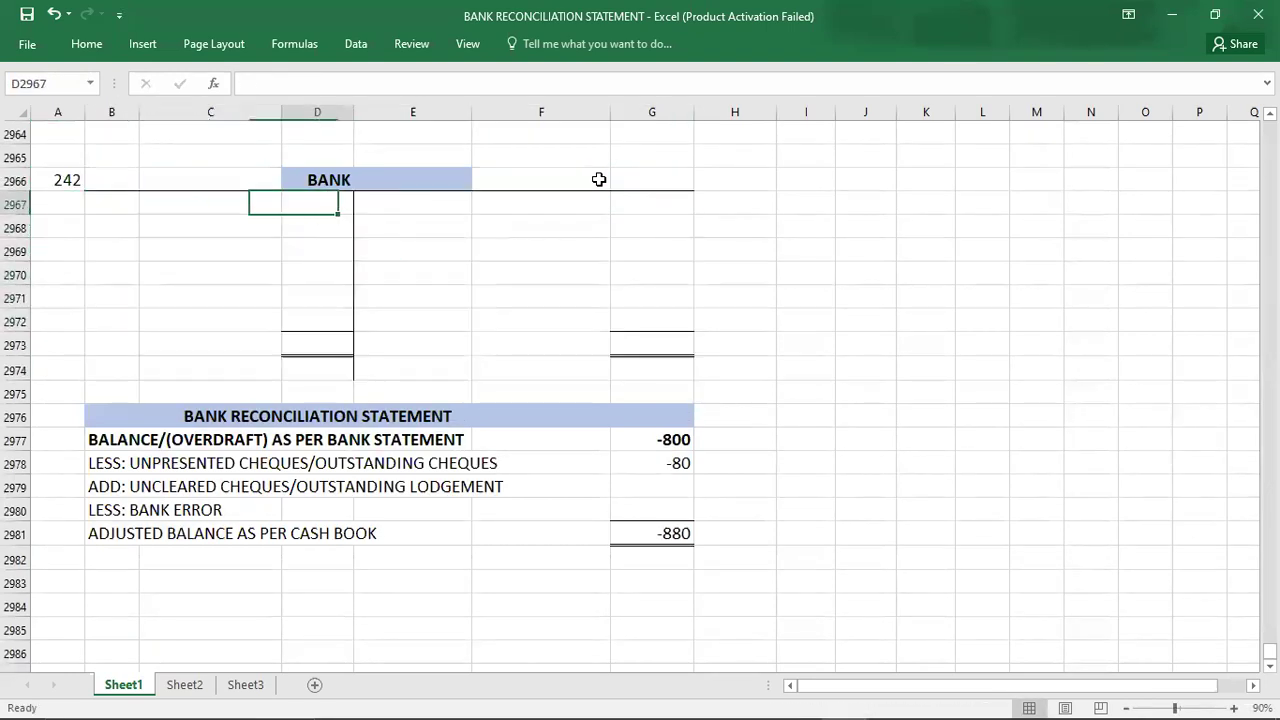
Clear the old amounts from G2969:G2983, including the bank reconciliation statement figures for question 242.
key(Right)
key(Right)
key(Right)
key(Down)
key(Down)
key(shift+Down)
key(shift+Down)
key(shift+Down)
key(shift+Down)
key(shift+Down)
key(shift+Down)
key(shift+Down)
key(shift+Down)
key(shift+Down)
key(shift+Down)
key(shift+Down)
key(shift+Down)
key(shift+Down)
key(shift+Down)
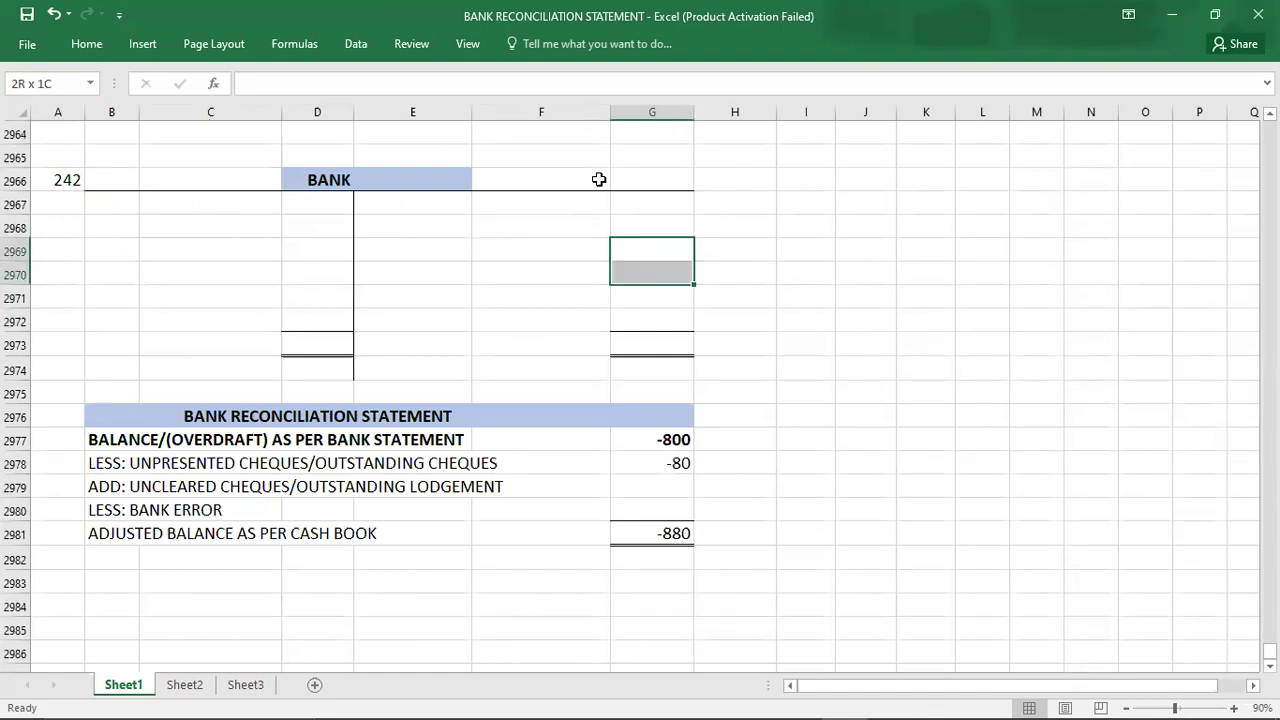
key(Delete)
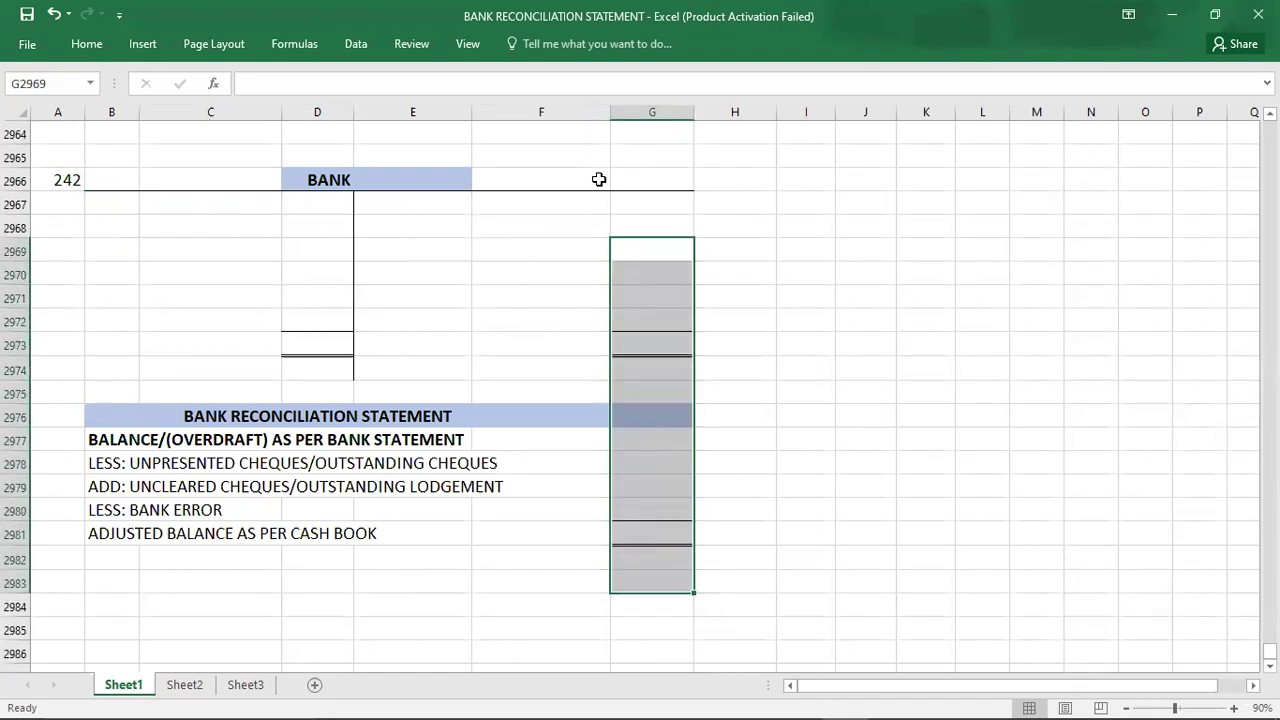
Check question 242 in the PDF and enter the opening credit balance B/D of 1240 in F2967:G2967.
key(alt+Tab)
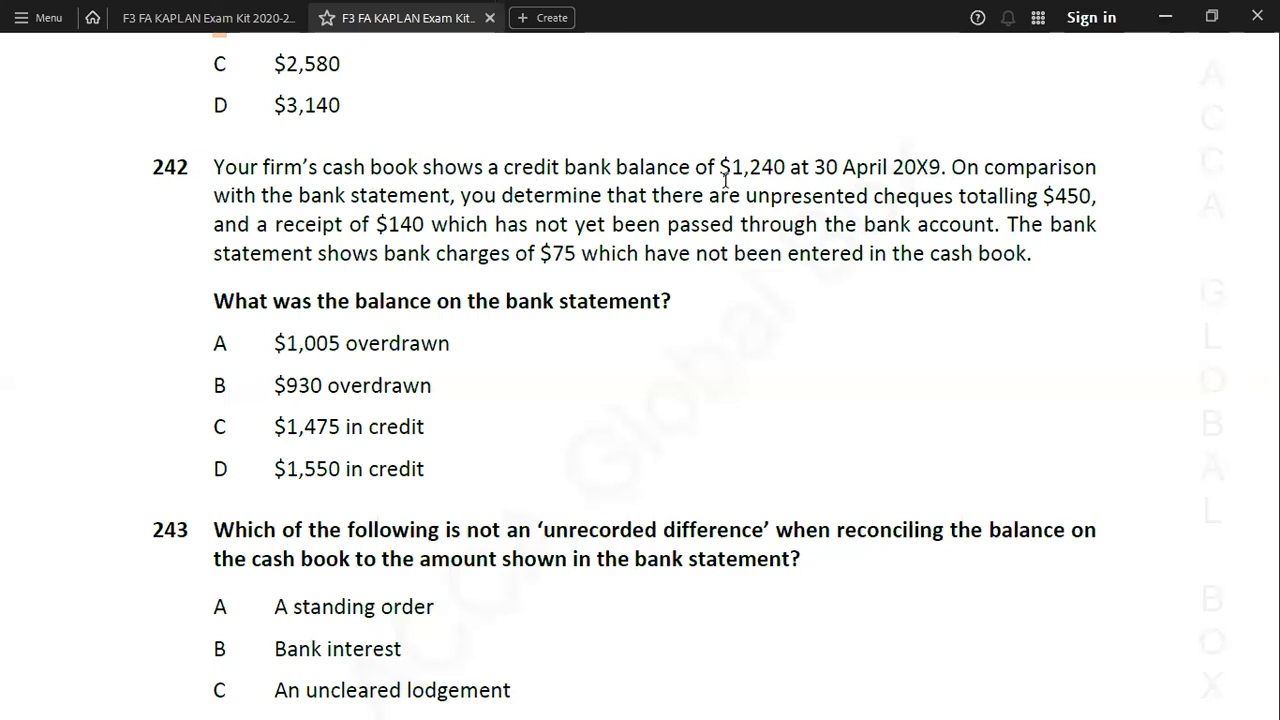
key(alt+Tab)
key(Left)
text(B/D)
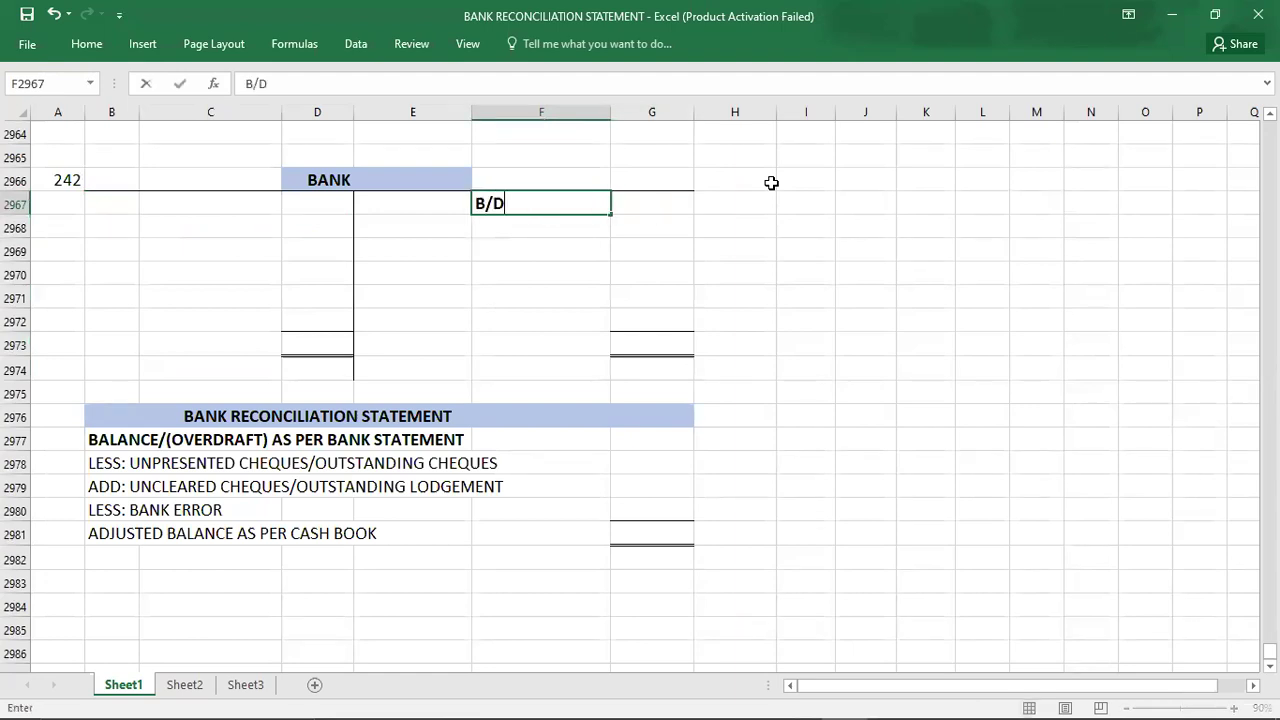
key(Tab)
text(1240)
key(Return)
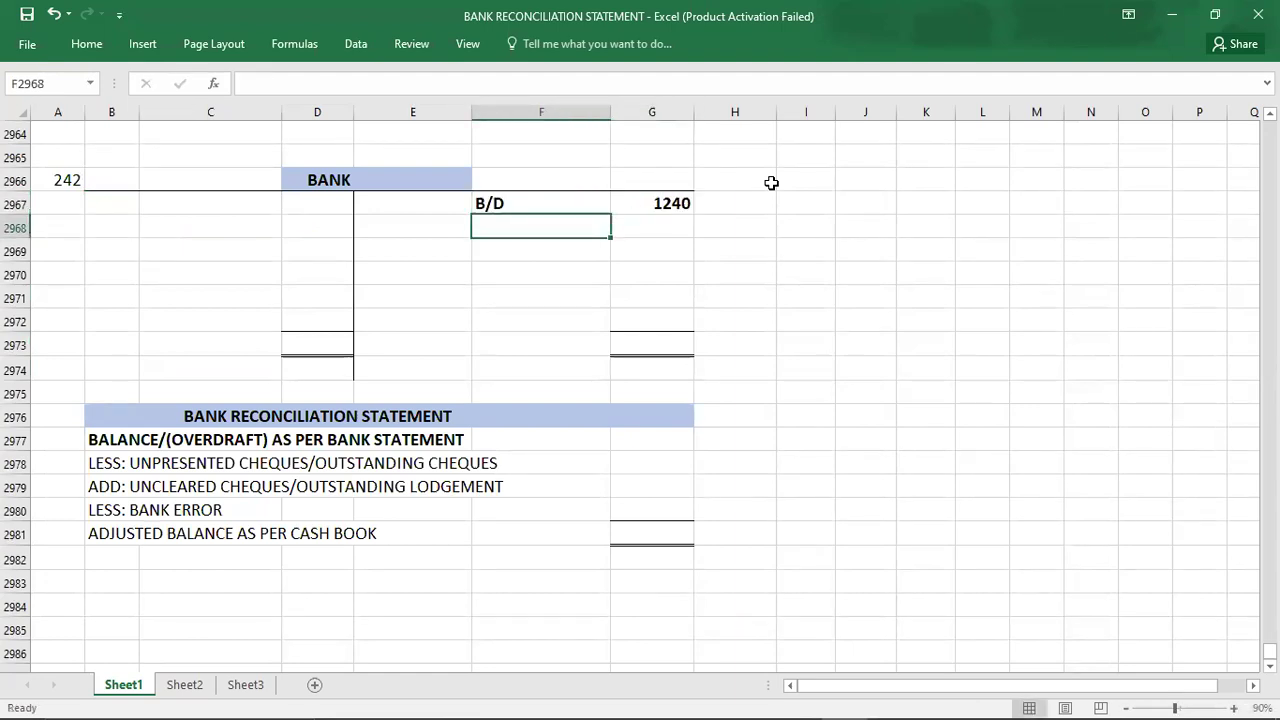
Mark the bank statement balance with ? in F2977 and enter the unpresented cheques from the PDF as -450 in G2978.
click(558, 439)
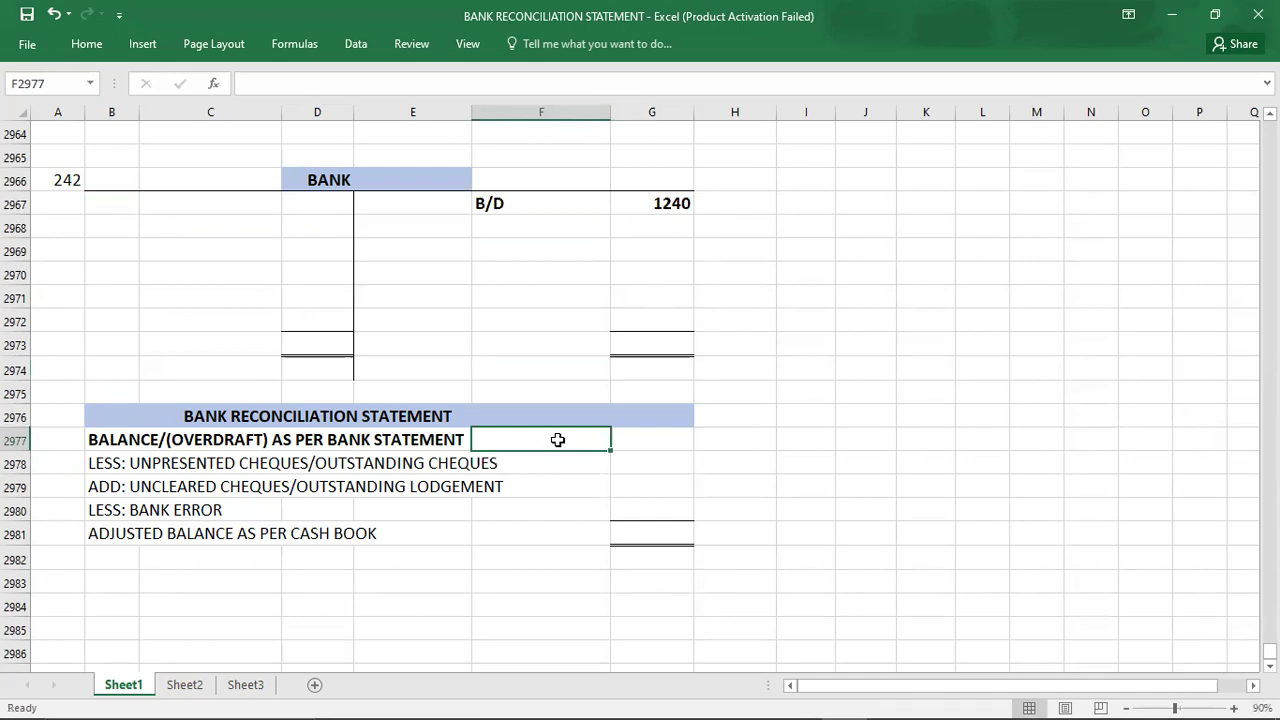
text(?)
key(alt+Tab)
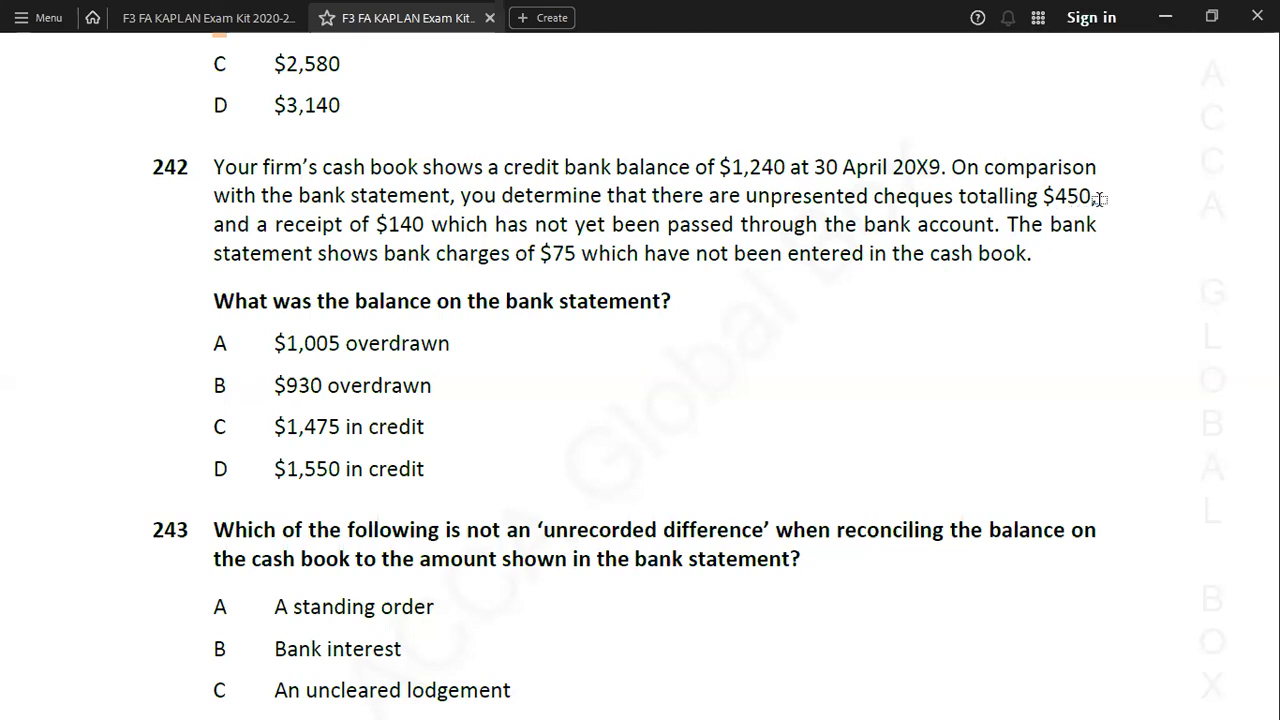
key(alt+Tab)
key(Return)
text(-450)
key(Return)
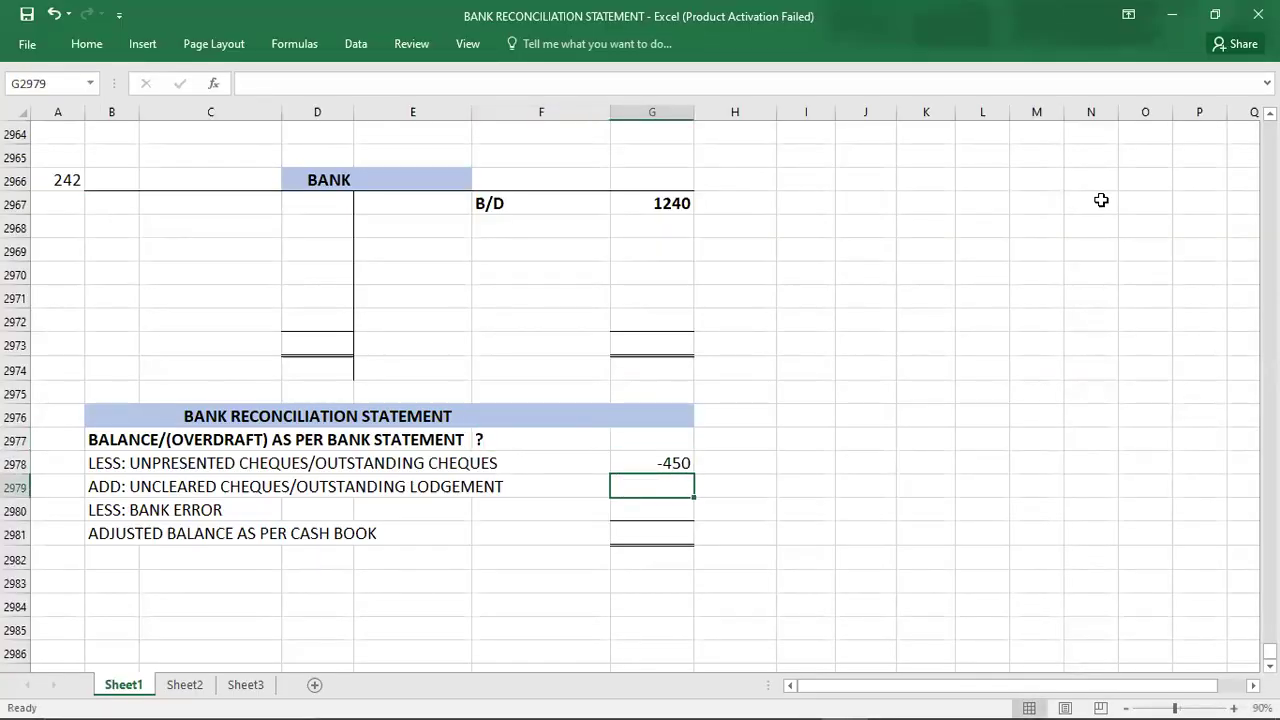
Look up the uncleared receipt in question 242 and enter 140 as the outstanding lodgement in G2979.
key(alt+Tab)
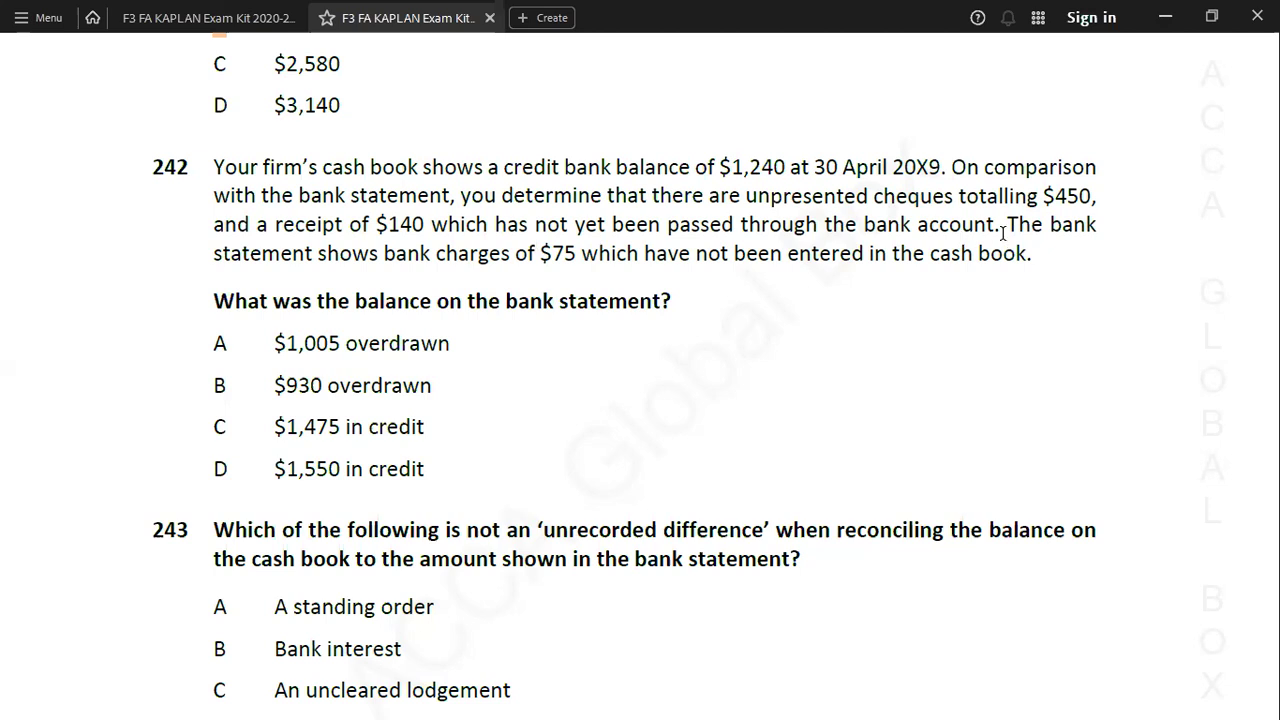
key(alt+Tab)
text(140)
key(Return)
Look up the bank charges in the PDF and enter 750 on the credit side of the bank account in G2968.
key(alt+Tab)
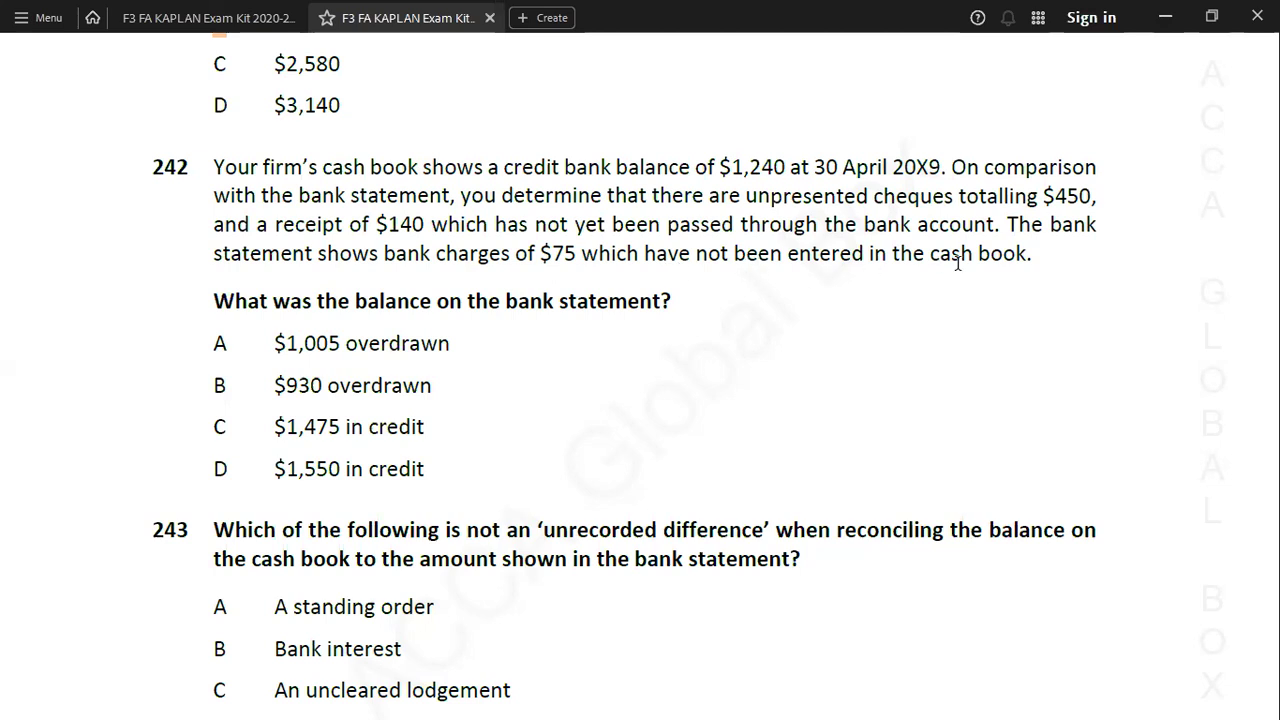
key(alt+Tab)
key(Up)
key(Up)
key(Up)
key(Up)
key(Up)
key(Up)
key(Up)
key(Up)
key(Up)
key(Up)
key(Up)
text(750)
key(Return)
Sum the credit entries G2967:G2968 and enter 1990 as the account total in G2973 and D2973.
key(alt+Tab)
key(alt+Tab)
key(Up)
key(Up)
key(shift+Down)
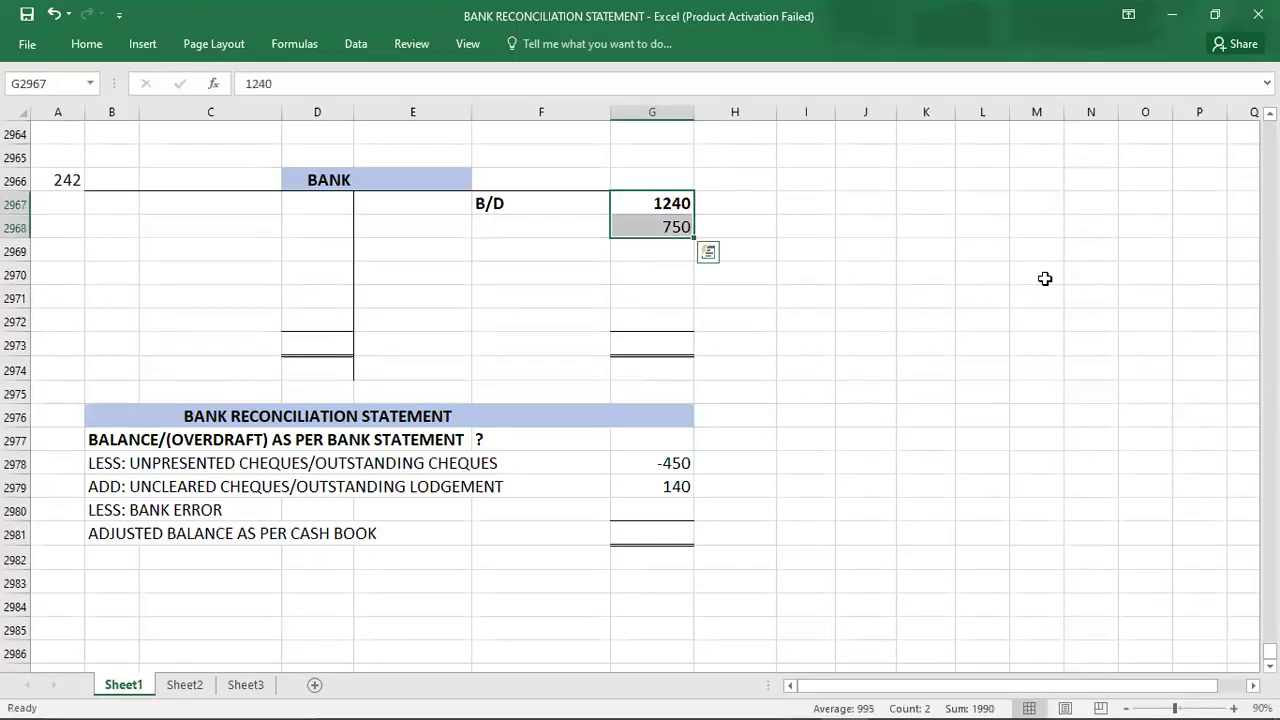
key(Down)
key(Down)
key(Down)
key(Down)
key(Down)
key(Down)
text(1990)
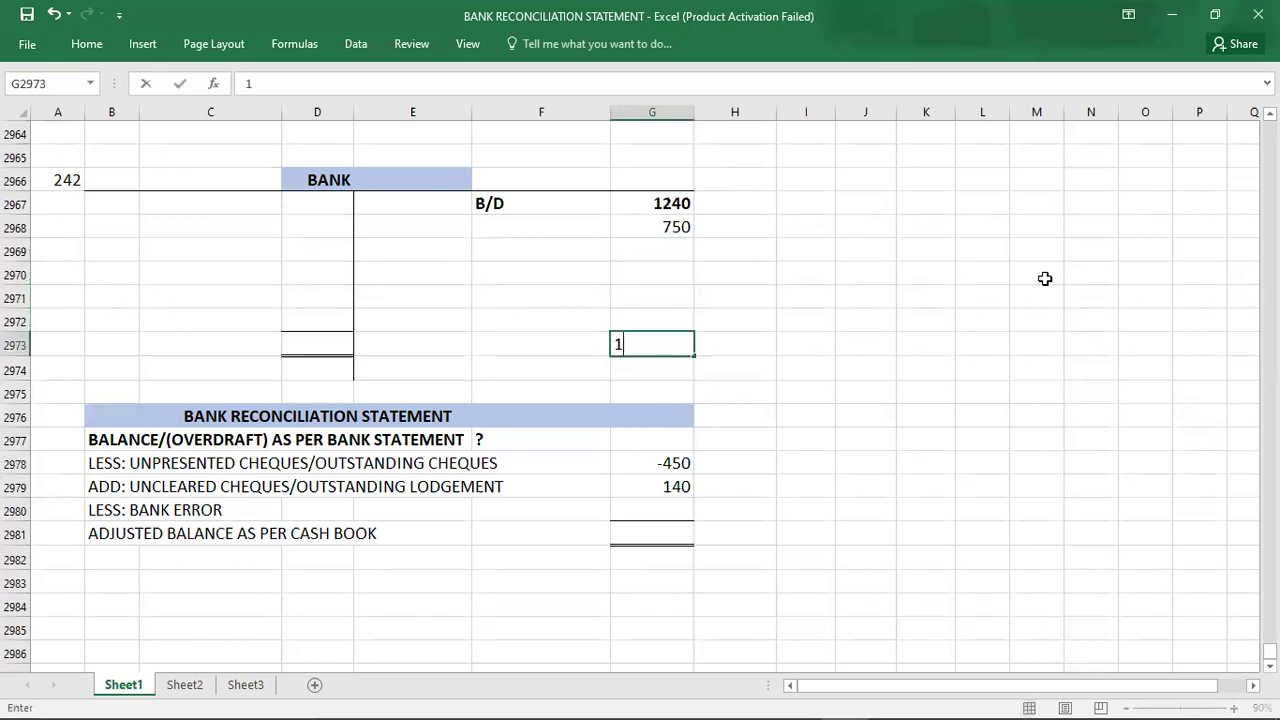
key(Left)
key(Left)
key(Left)
text(1990)
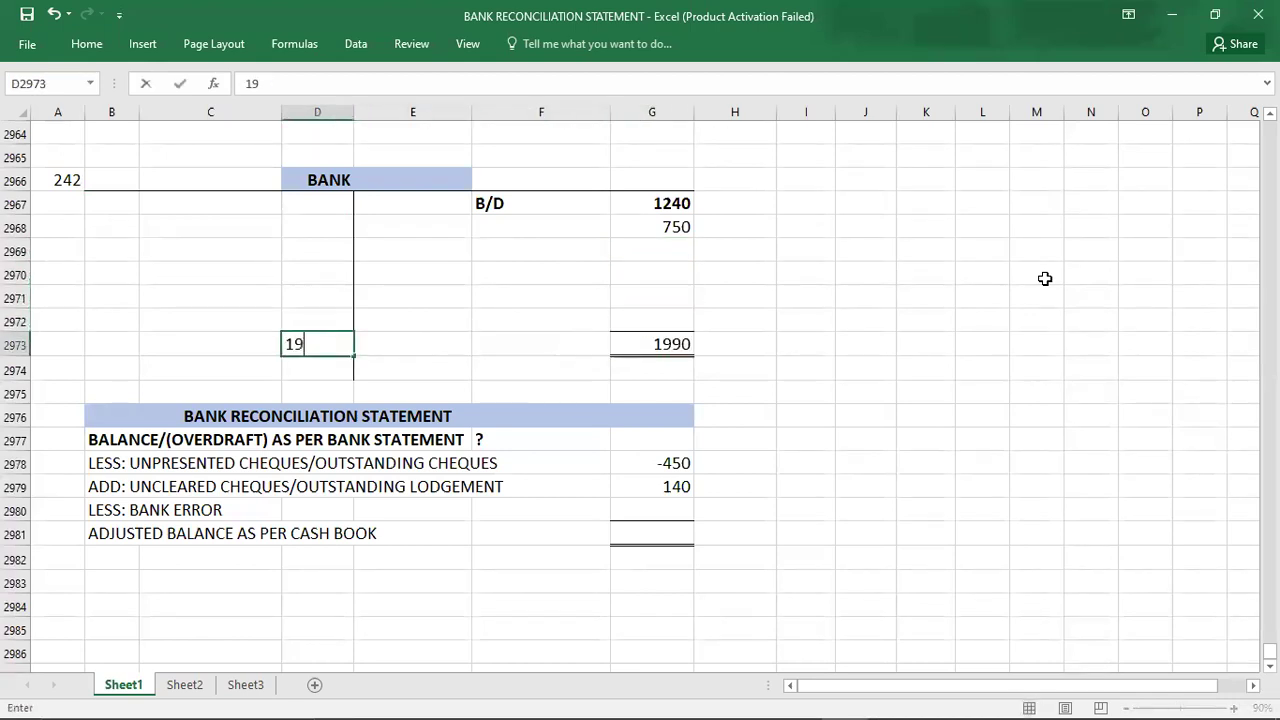
Enter the closing balance C/D of 1990 on the debit side in C2972:D2972.
key(Up)
key(Left)
text(C/D)
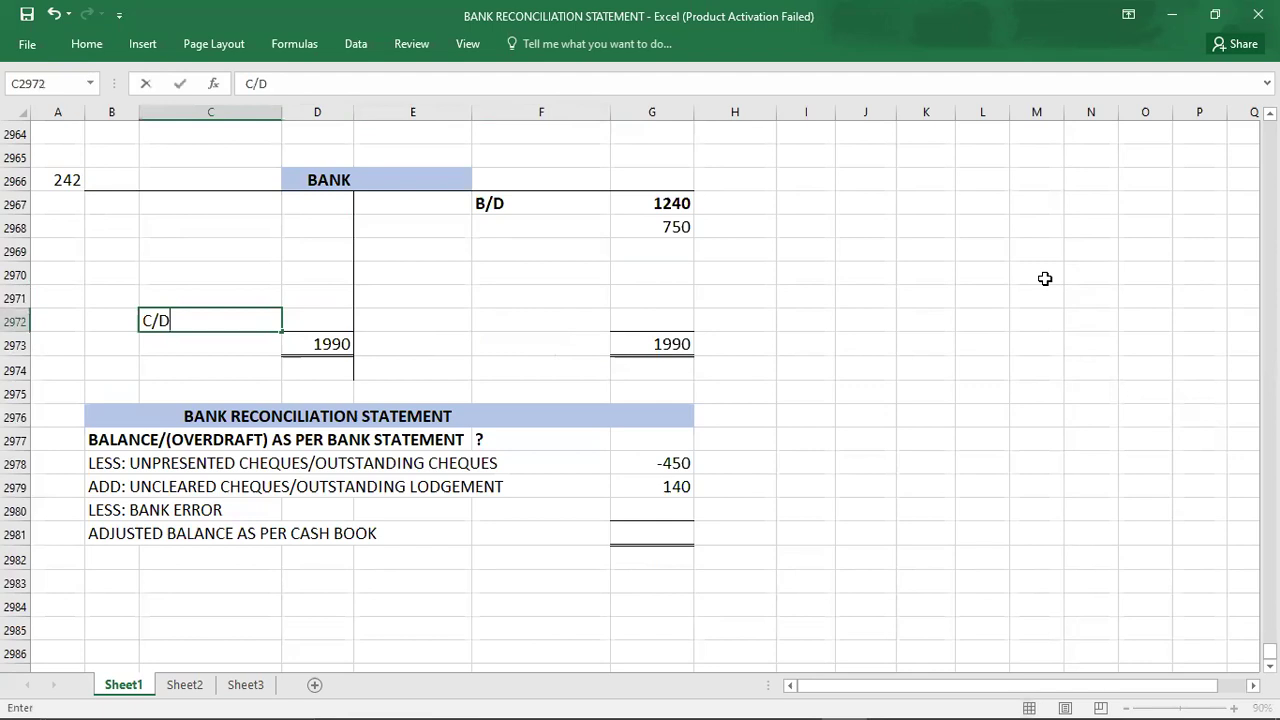
key(Right)
text(1900)
key(BackSpace)
key(BackSpace)
text(90)
key(Return)
Bring the balance down on the credit side with B/D and 1990 in F2974:G2974.
key(Left)
key(Down)
key(Right)
key(Right)
key(Right)
text(B/D)
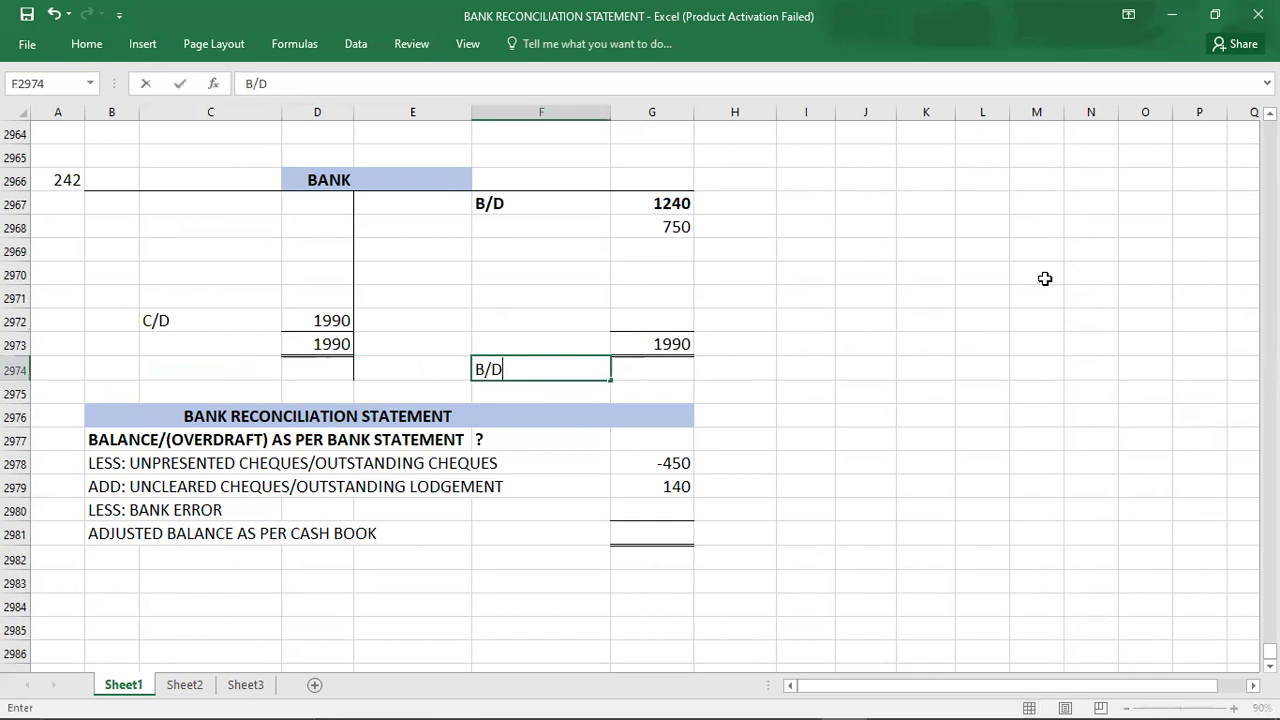
key(Right)
text(1990)
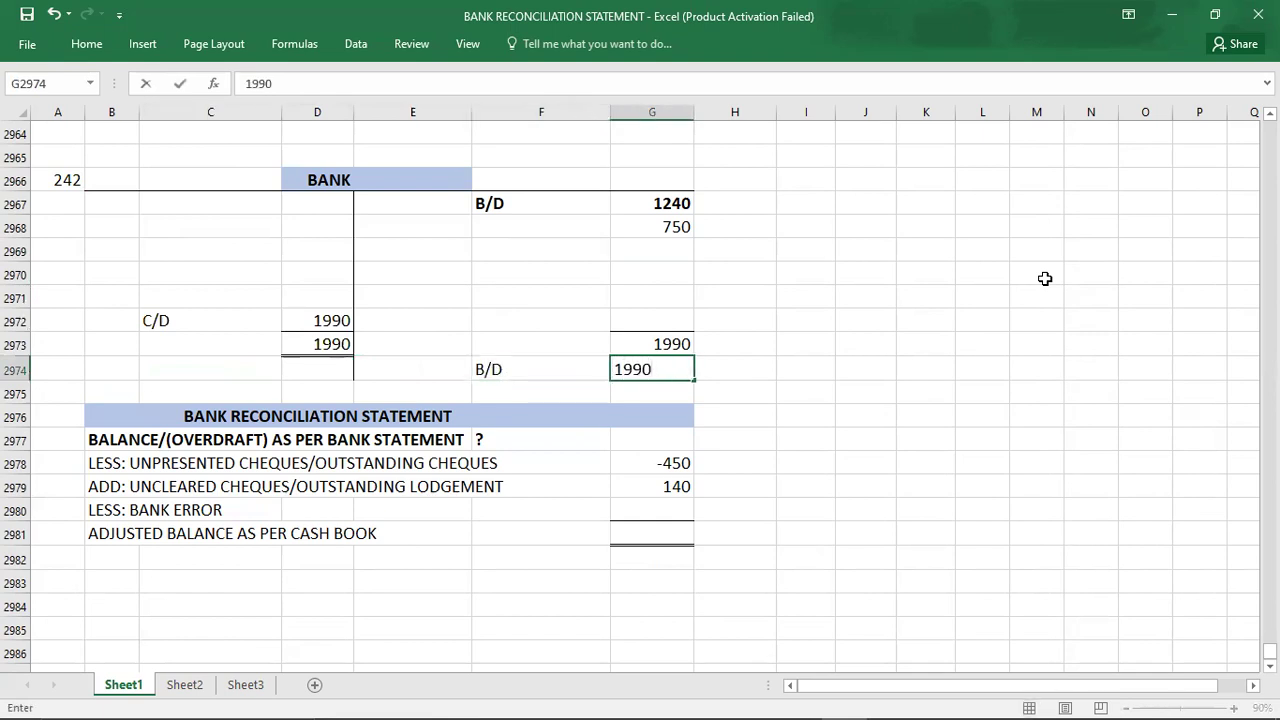
key(Return)
Enter -1990 as the adjusted cash book balance in G2981 of the reconciliation statement.
key(Down)
key(Down)
key(Down)
key(Down)
key(Down)
key(Down)
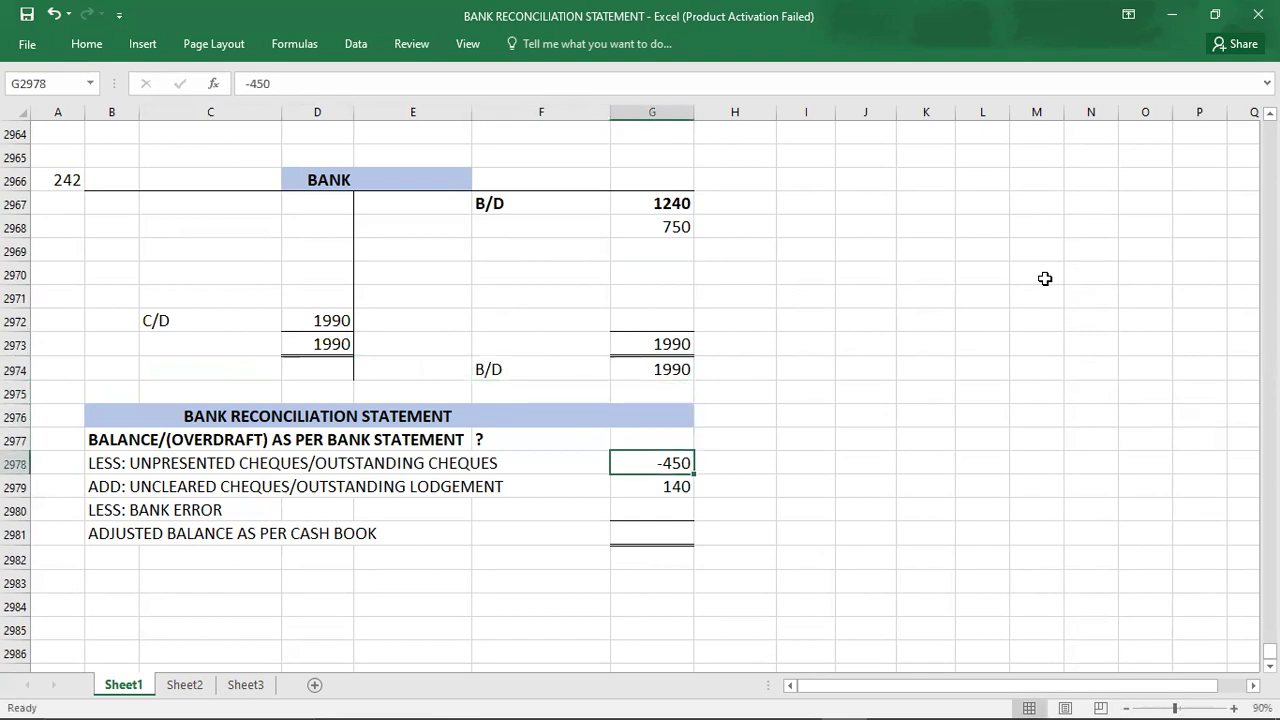
text(-1990)
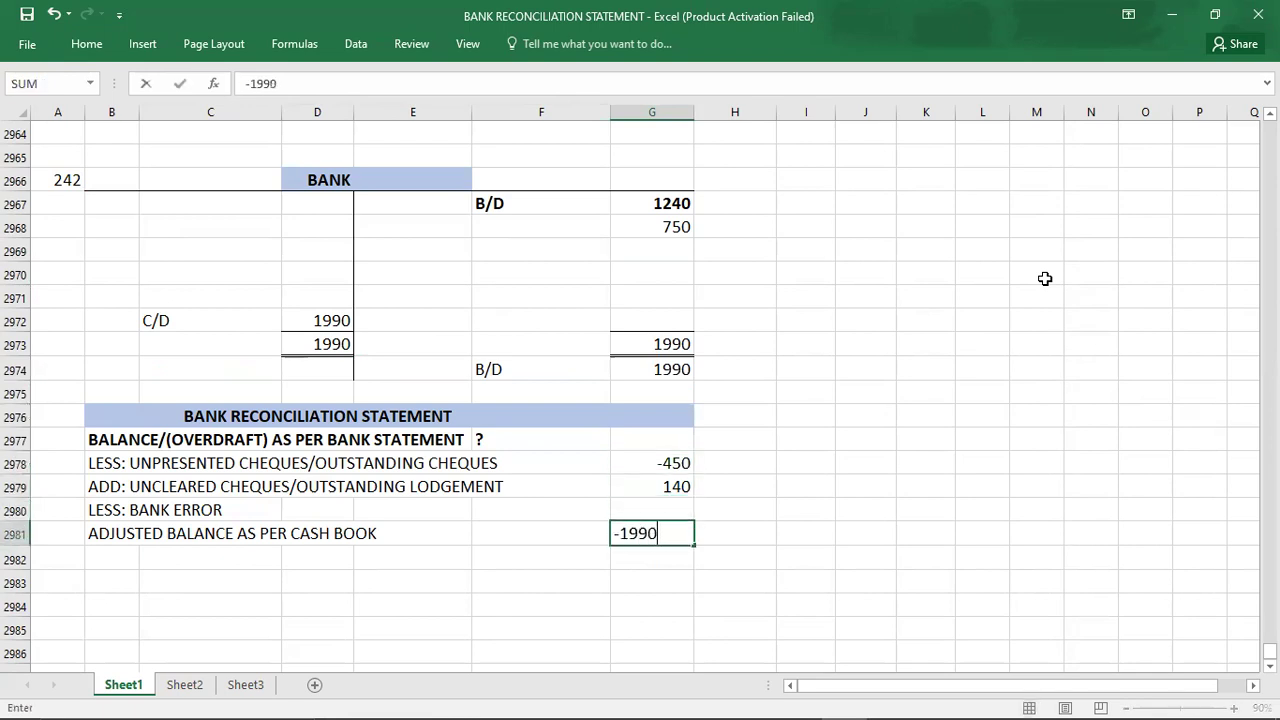
key(Return)
key(Up)
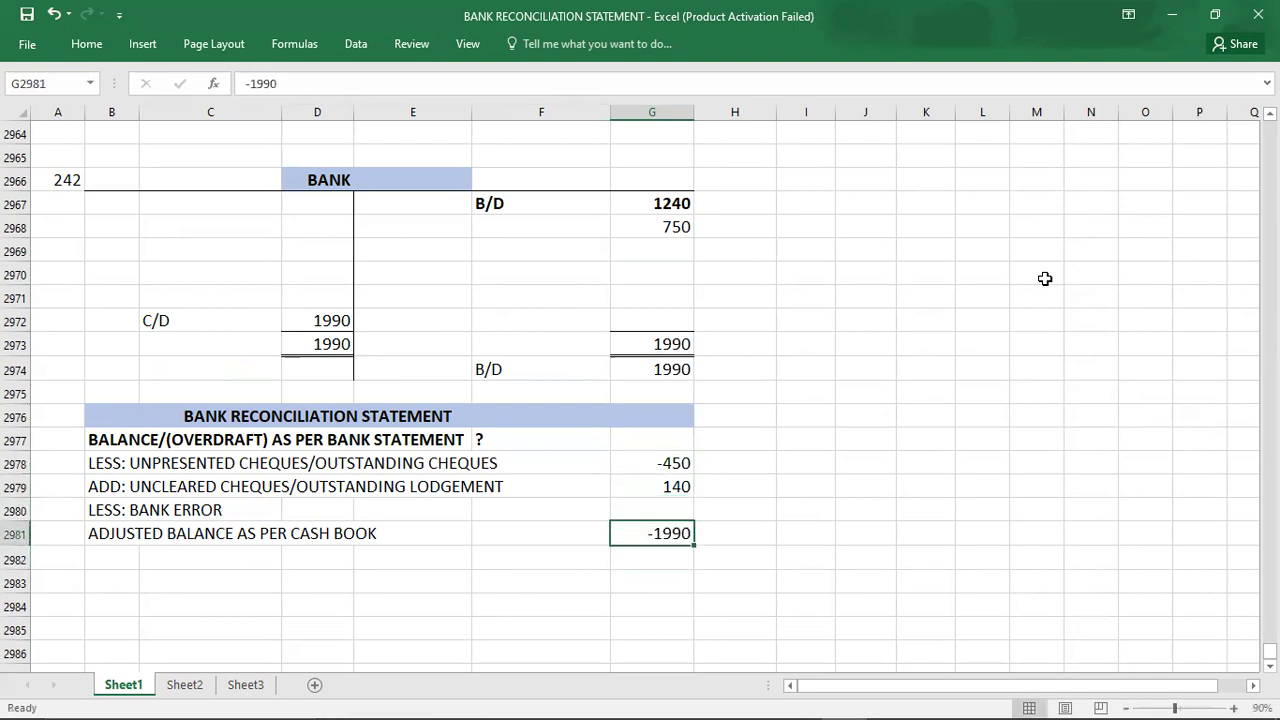
Switch to Calculator and work out the bank statement balance as -1990 minus 140 plus 450.
mouse_move(731, 697)
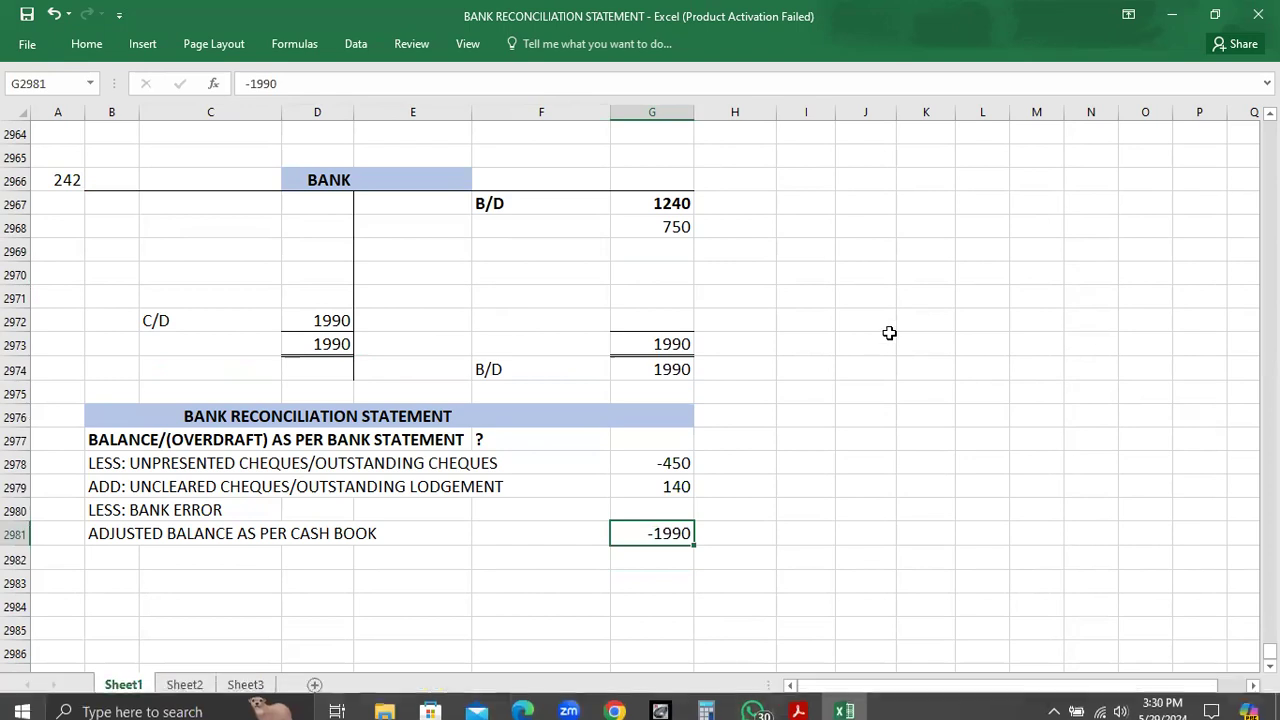
key(alt+Tab)
key(alt+Tab)
key(alt+Tab)
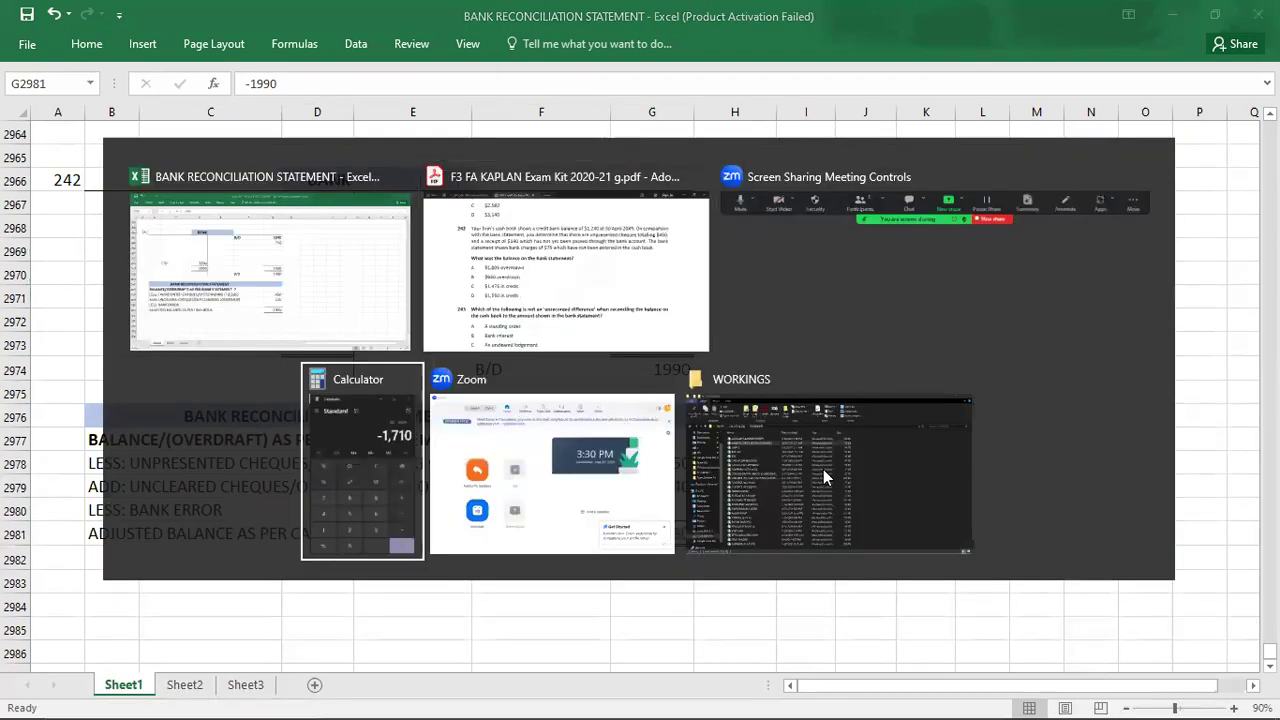
key(Escape)
key(minus)
text(1)
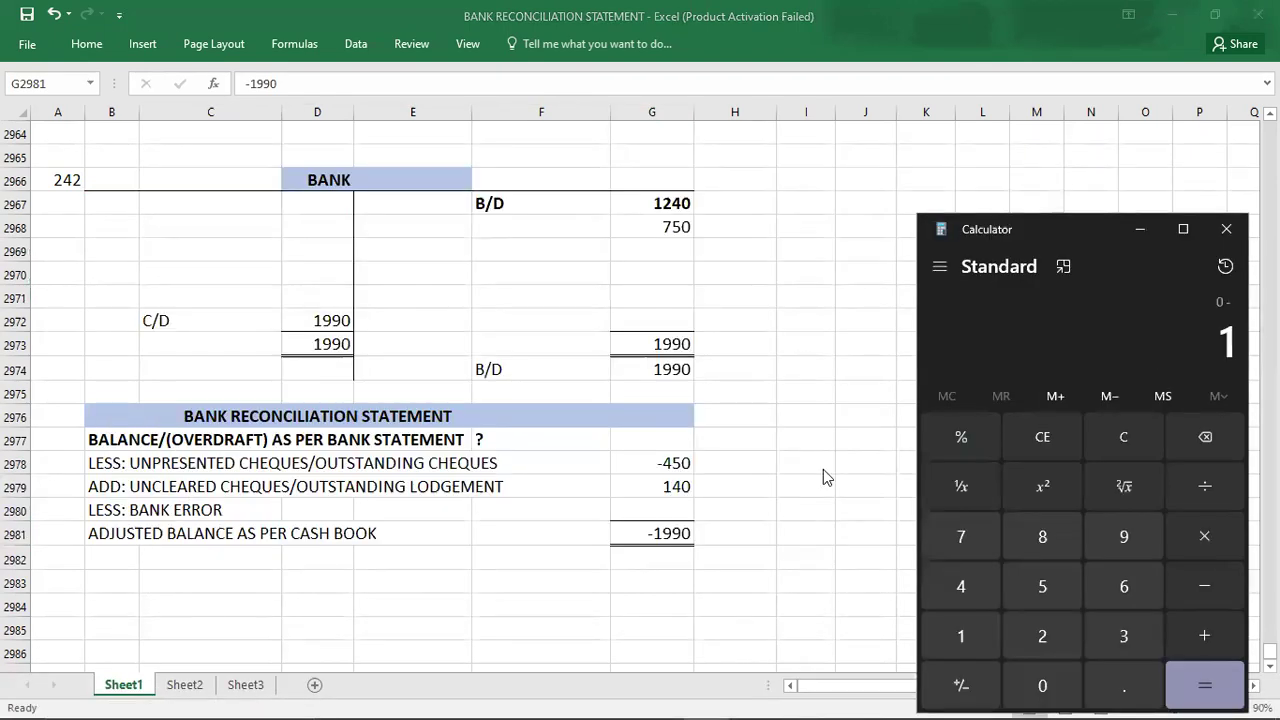
text(,990)
key(Return)
key(minus)
text(140)
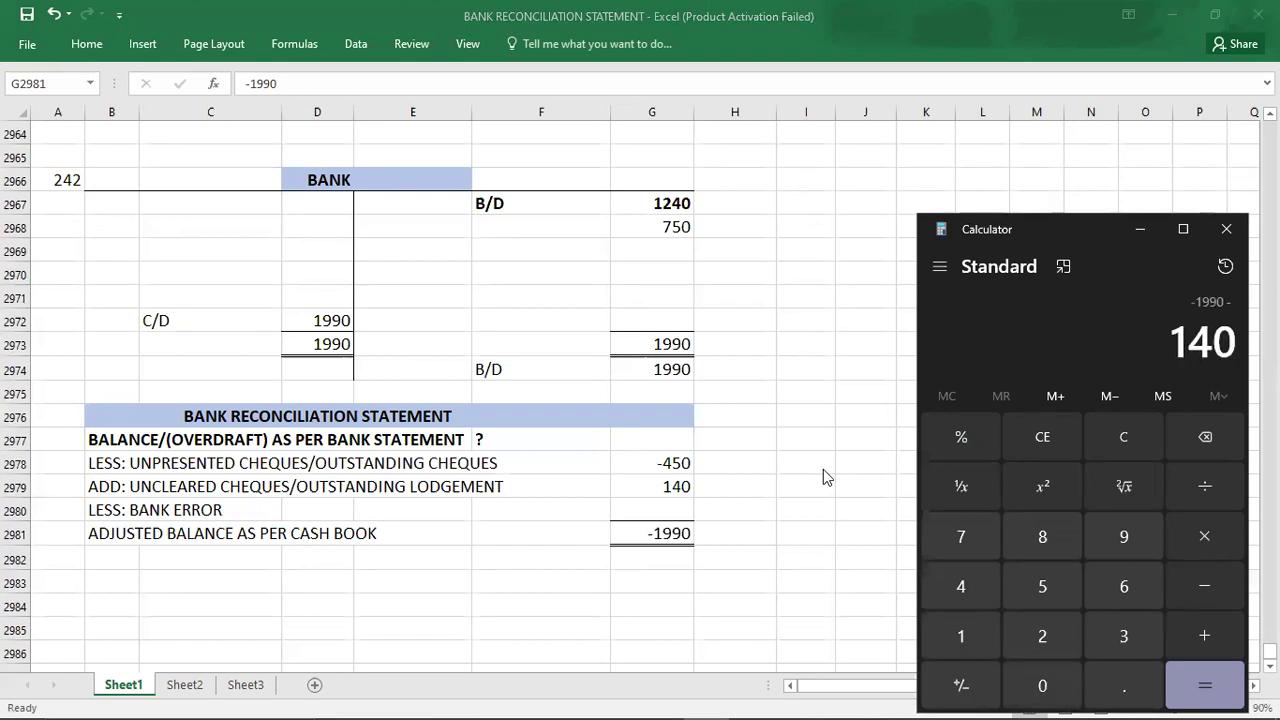
key(plus)
text(450)
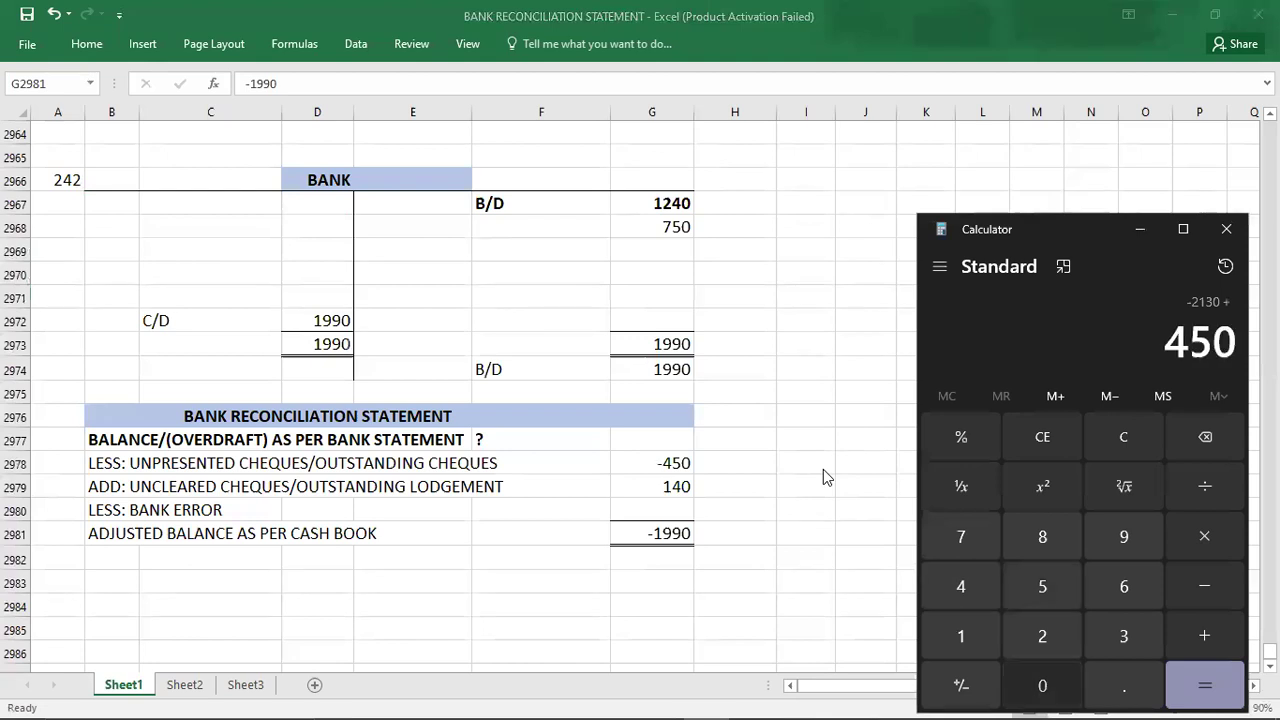
key(Return)
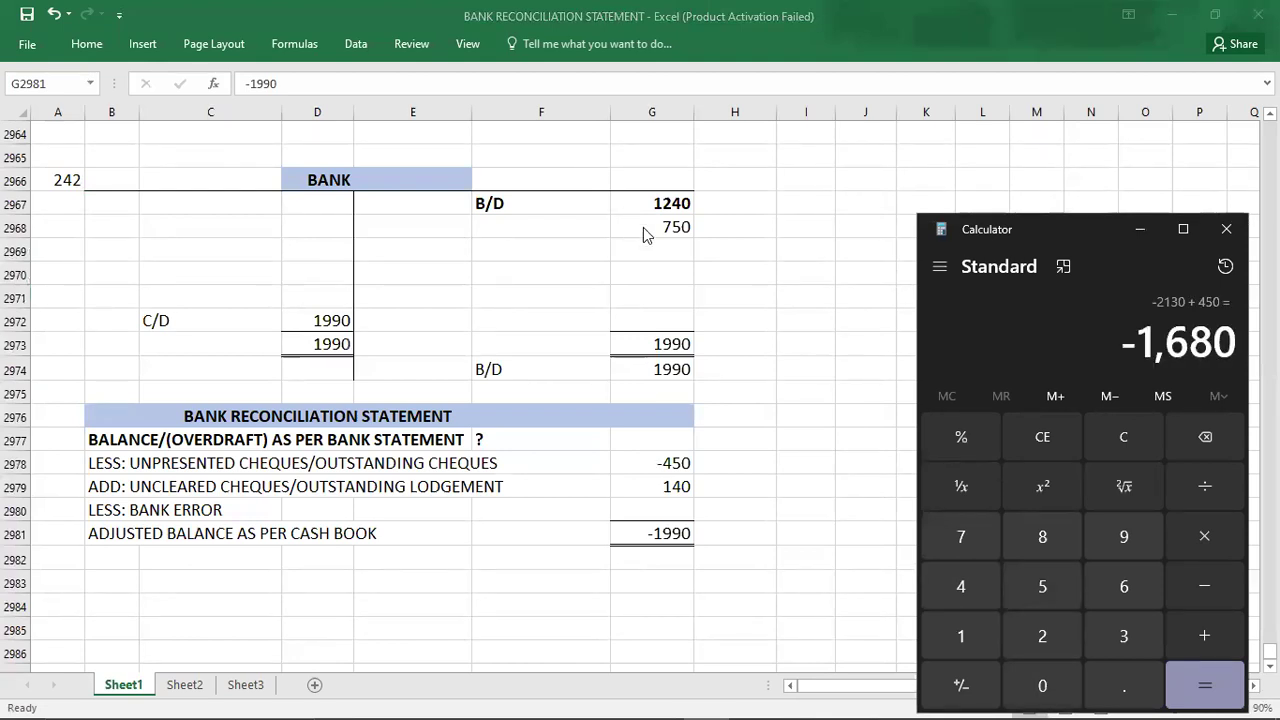
key(alt+Tab)
key(F2)
key(alt+Tab)
key(Tab)
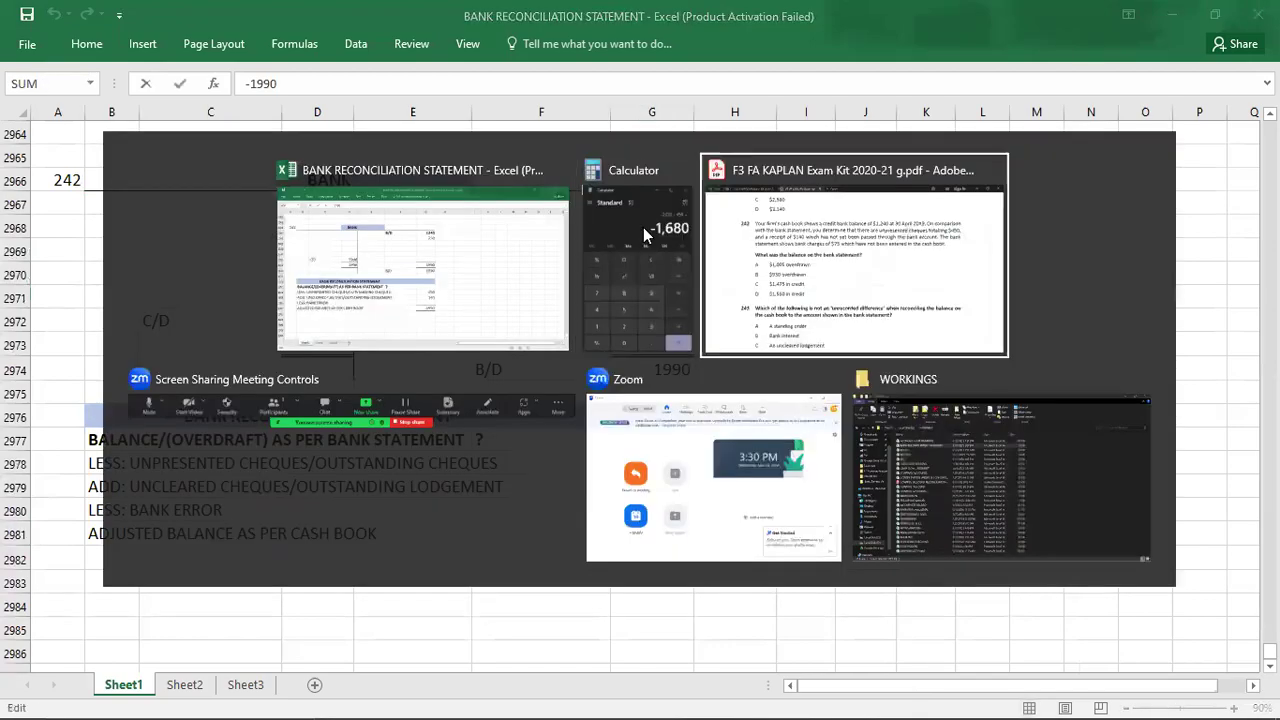
key(alt+Tab)
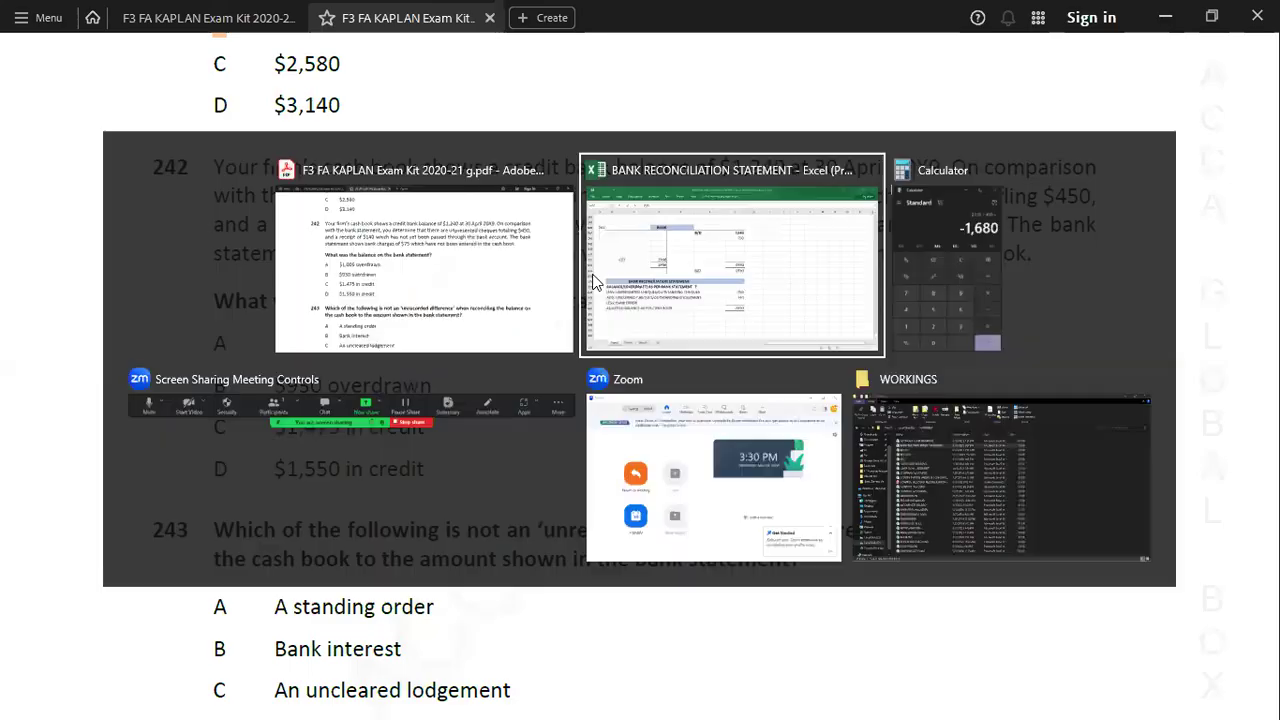
click(684, 228)
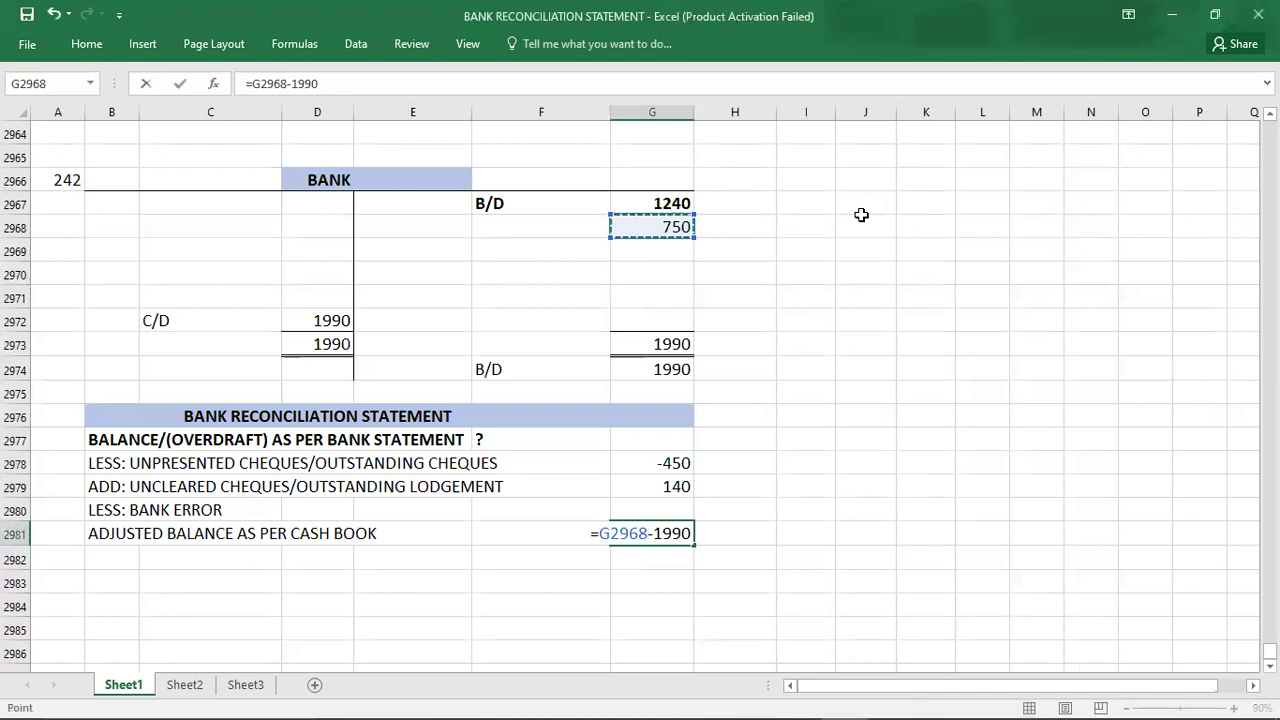
key(BackSpace)
key(BackSpace)
key(BackSpace)
key(BackSpace)
key(BackSpace)
key(BackSpace)
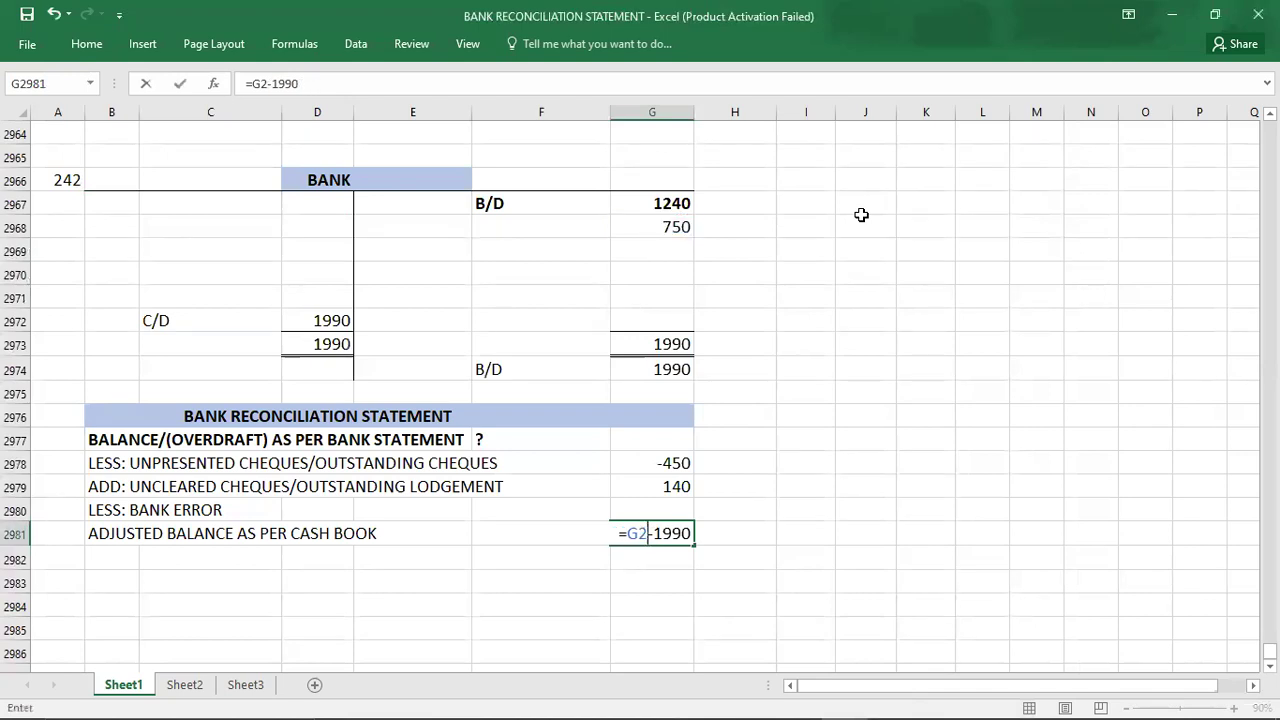
text(=)
click(668, 227)
key(BackSpace)
key(BackSpace)
key(BackSpace)
key(BackSpace)
key(BackSpace)
key(BackSpace)
key(Return)
Clear the adjusted cash book balance from G2981.
key(Up)
key(shift+Up)
key(shift+Up)
key(shift+Up)
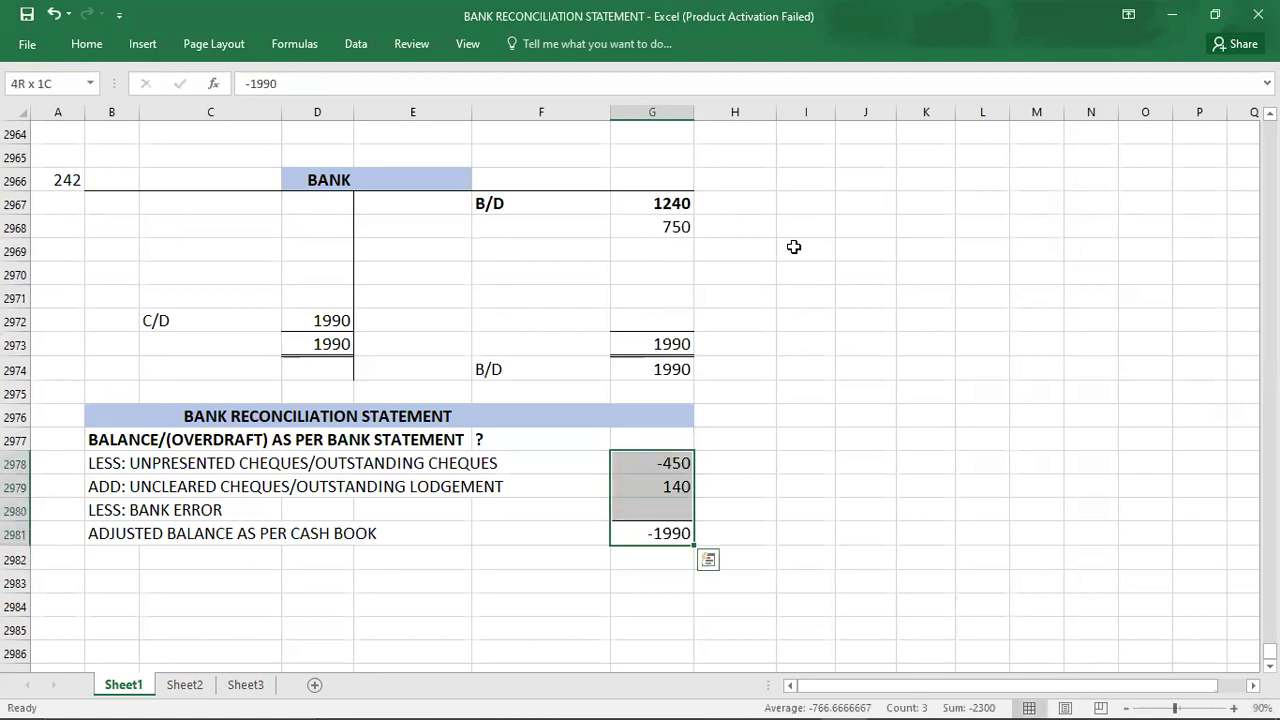
key(shift+Down)
key(shift+Down)
key(shift+Down)
key(Delete)
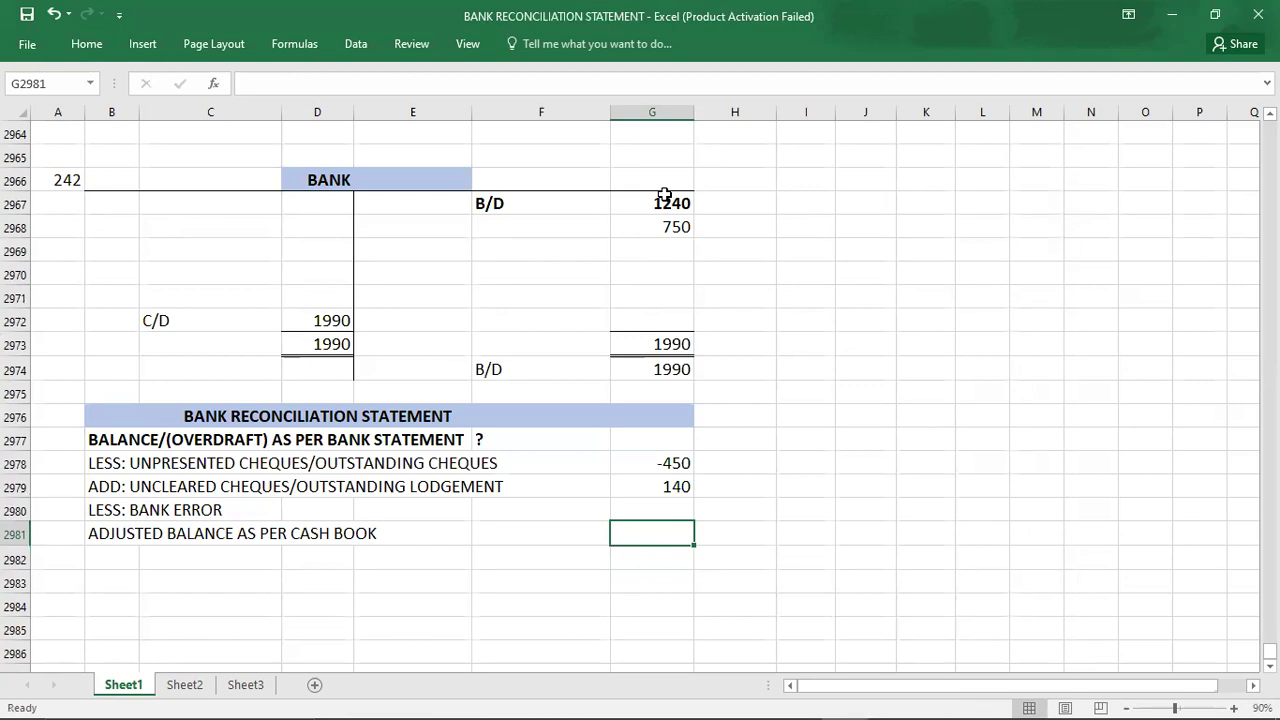
Correct the bank charges in G2968 of the bank account to 75.
click(663, 229)
text(75)
key(Up)
Update both bank account totals in row 2973 and the C/D balance in D2972 to 1315.
key(shift+Down)
key(Down)
key(Down)
key(Down)
key(Down)
key(Down)
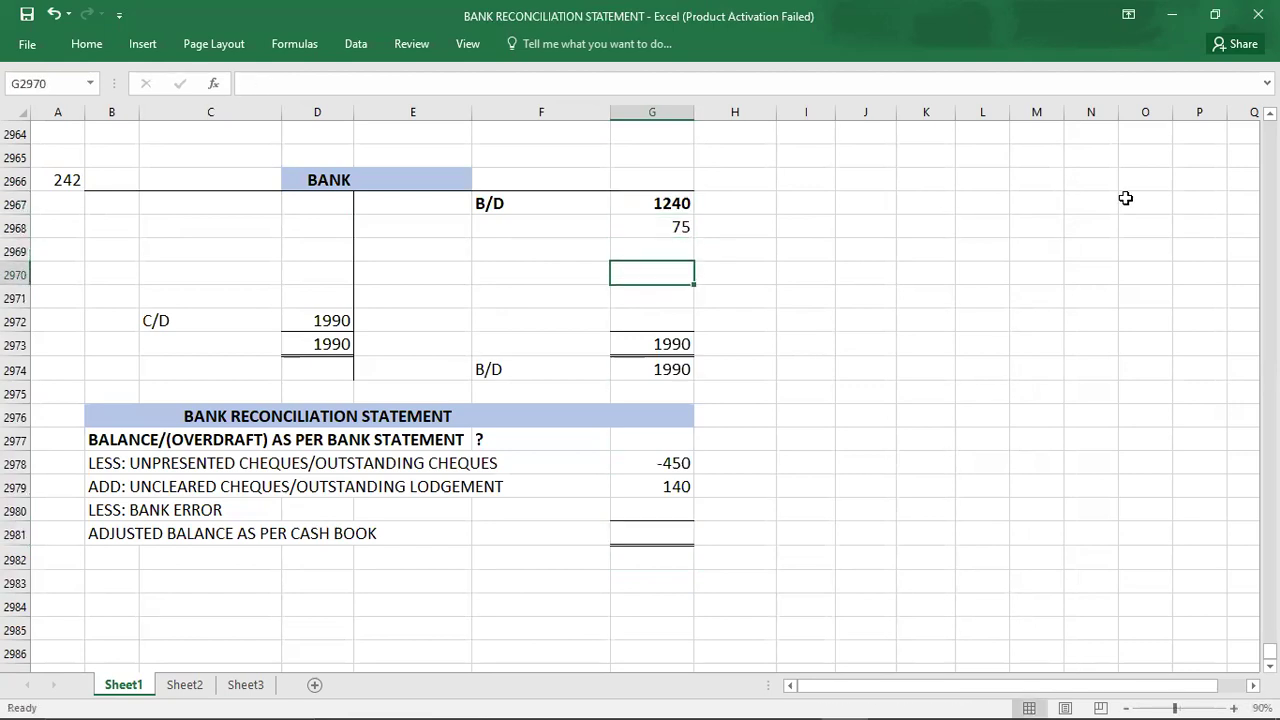
text(1315)
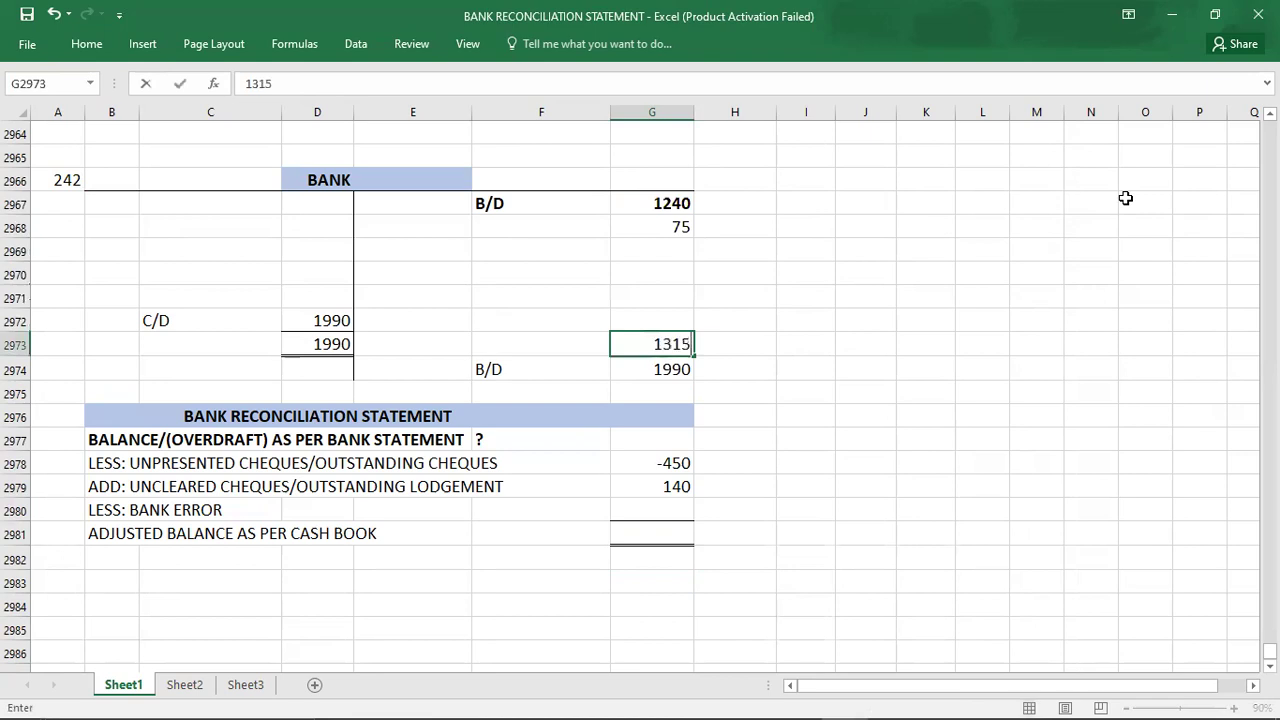
key(Left)
key(Left)
key(Left)
text(1315)
key(Up)
text(1315)
Set the B/D balance in G2974 of the bank account to 1315.
key(Down)
key(Down)
key(Up)
key(Down)
key(Right)
key(Right)
key(Right)
text(1315)
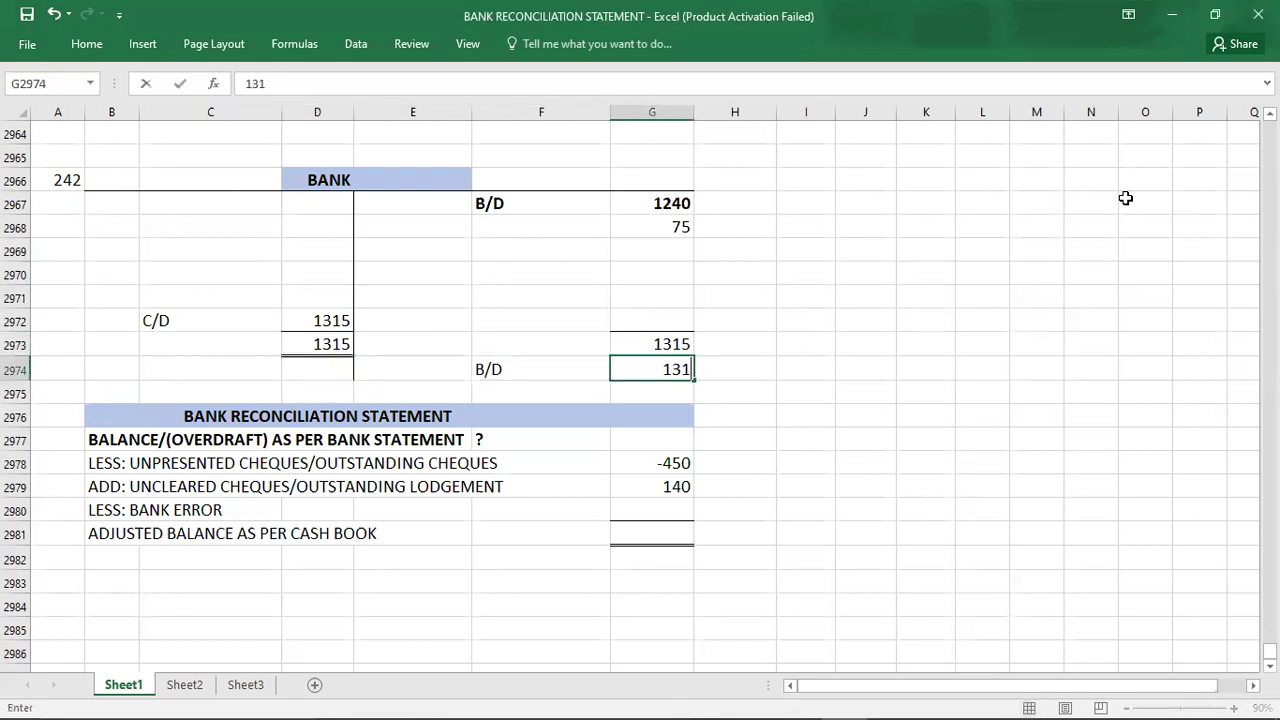
Enter -1315 as the adjusted balance as per cash book in G2981 of the reconciliation statement.
key(Down)
key(Down)
key(Down)
key(Down)
key(Down)
key(Down)
key(Down)
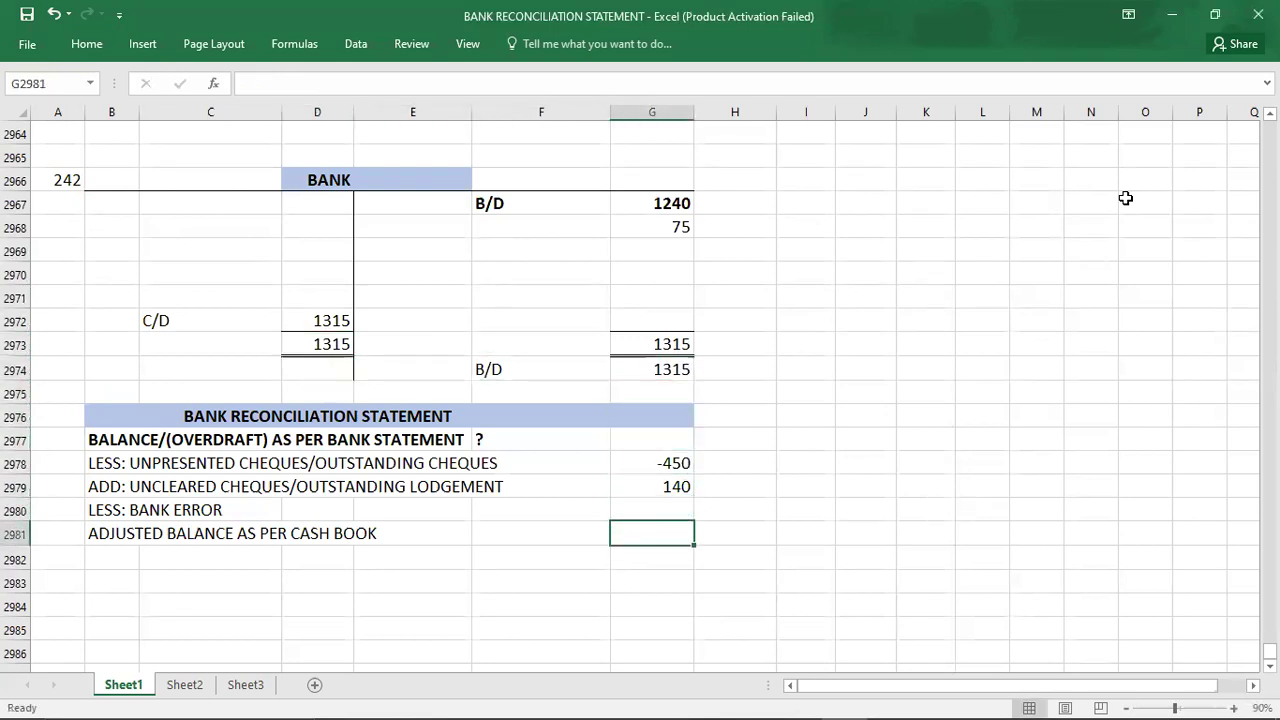
text(-1315)
key(Return)
key(Down)
Switch to Calculator and work out the bank statement balance as -1315 minus 140 plus 450.
key(alt+Tab)
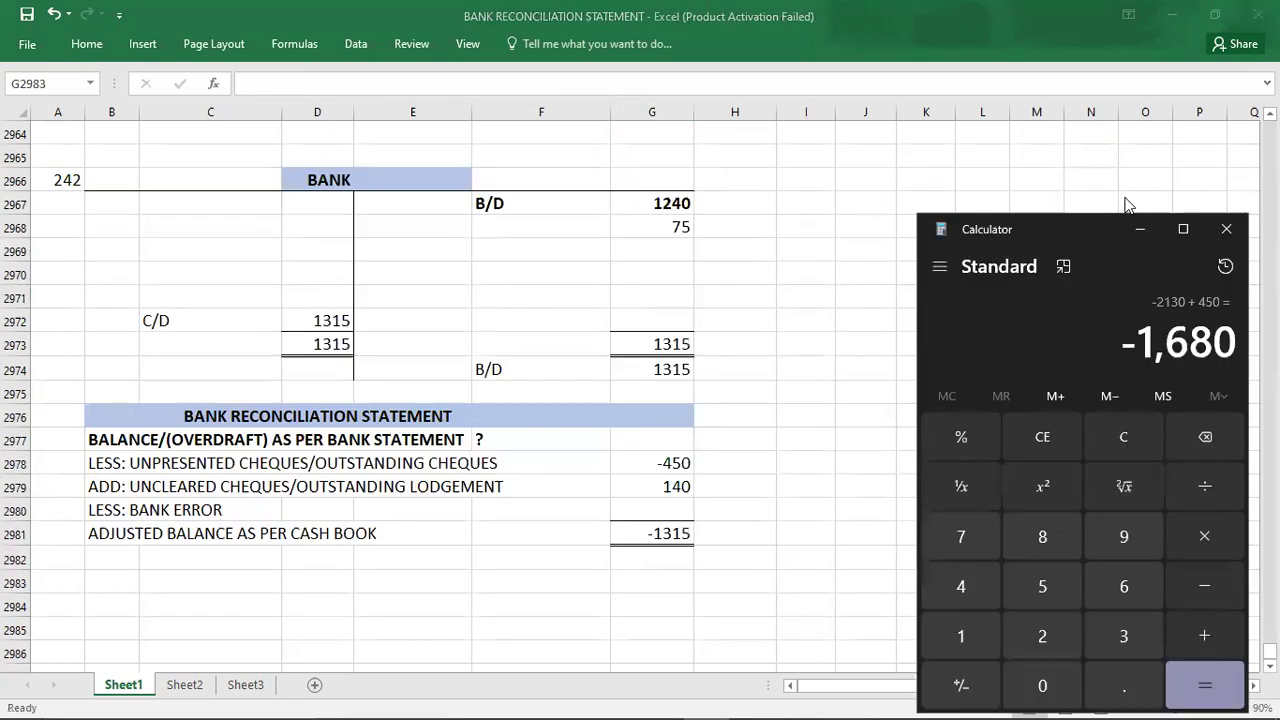
key(Escape)
text(-131)
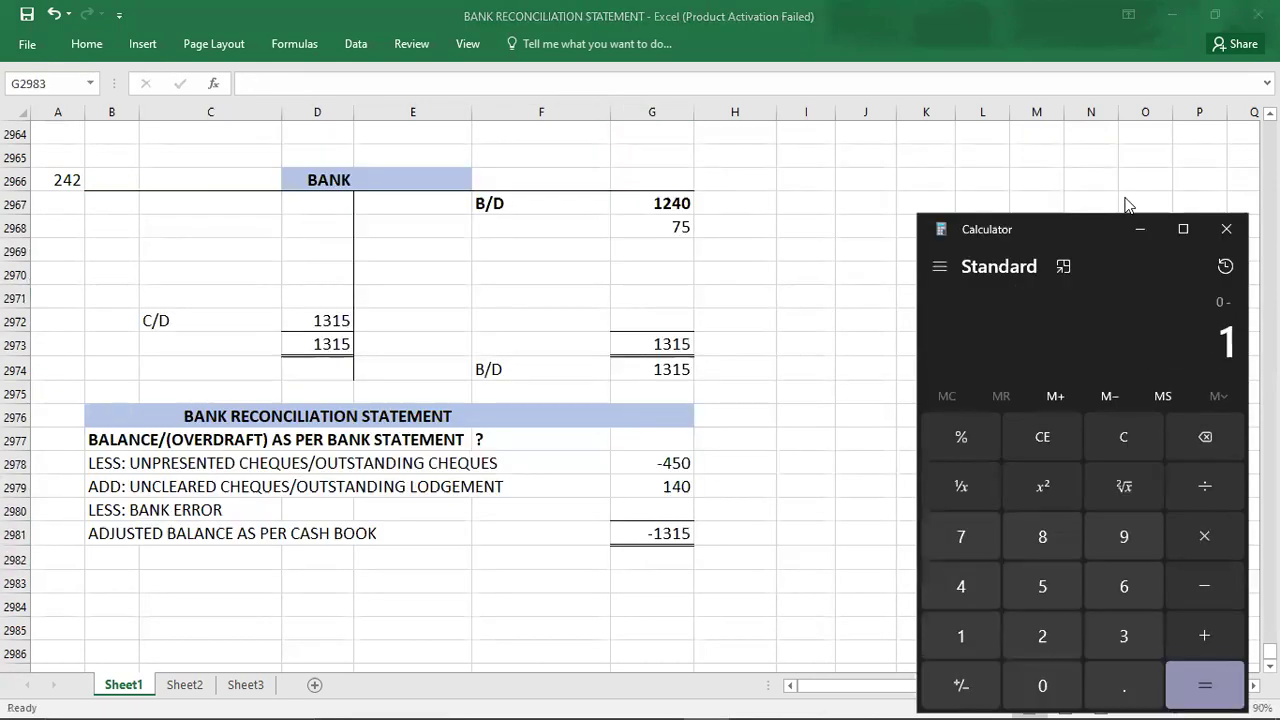
text(5)
text(-140)
text(+450)
key(Return)
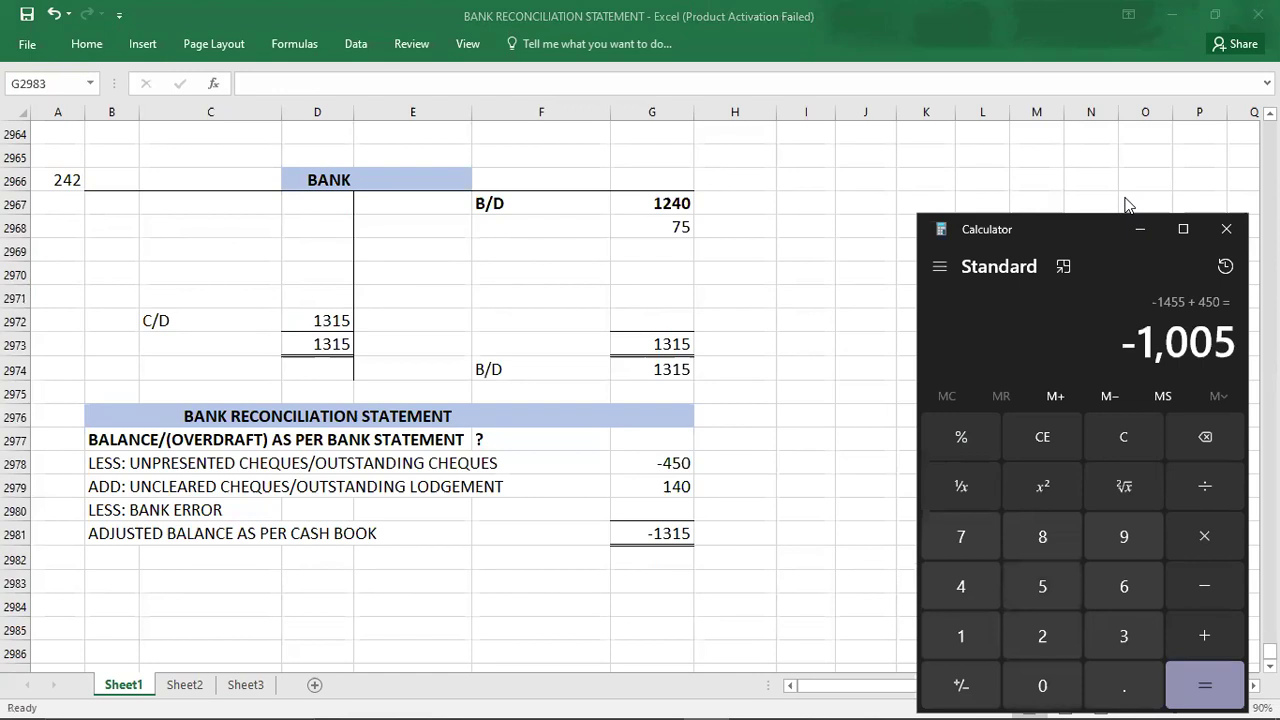
Enter -1005 as the balance as per bank statement in G2977 of the Excel reconciliation statement.
click(660, 450)
click(660, 443)
text(-1005)
key(Left)
key(Left)
key(Left)
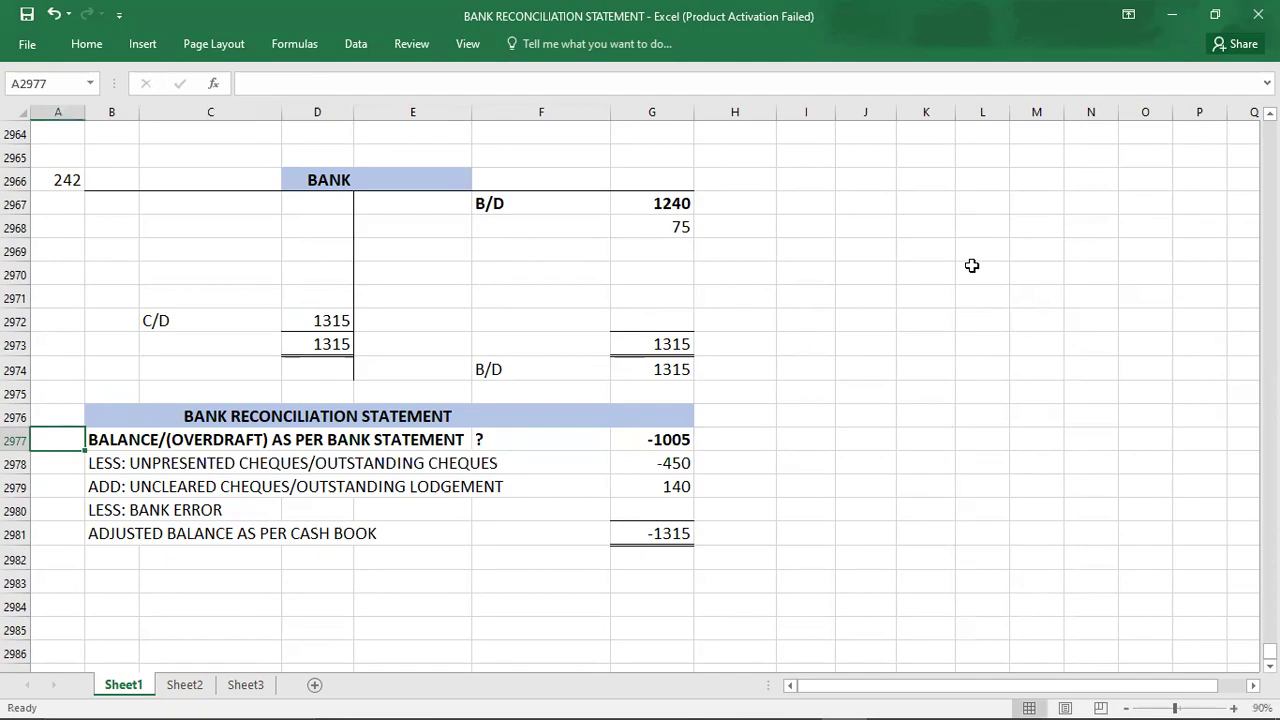
Switch to the exam kit PDF and highlight option A as the answer to question 242.
key(alt+Tab)
click(971, 268)
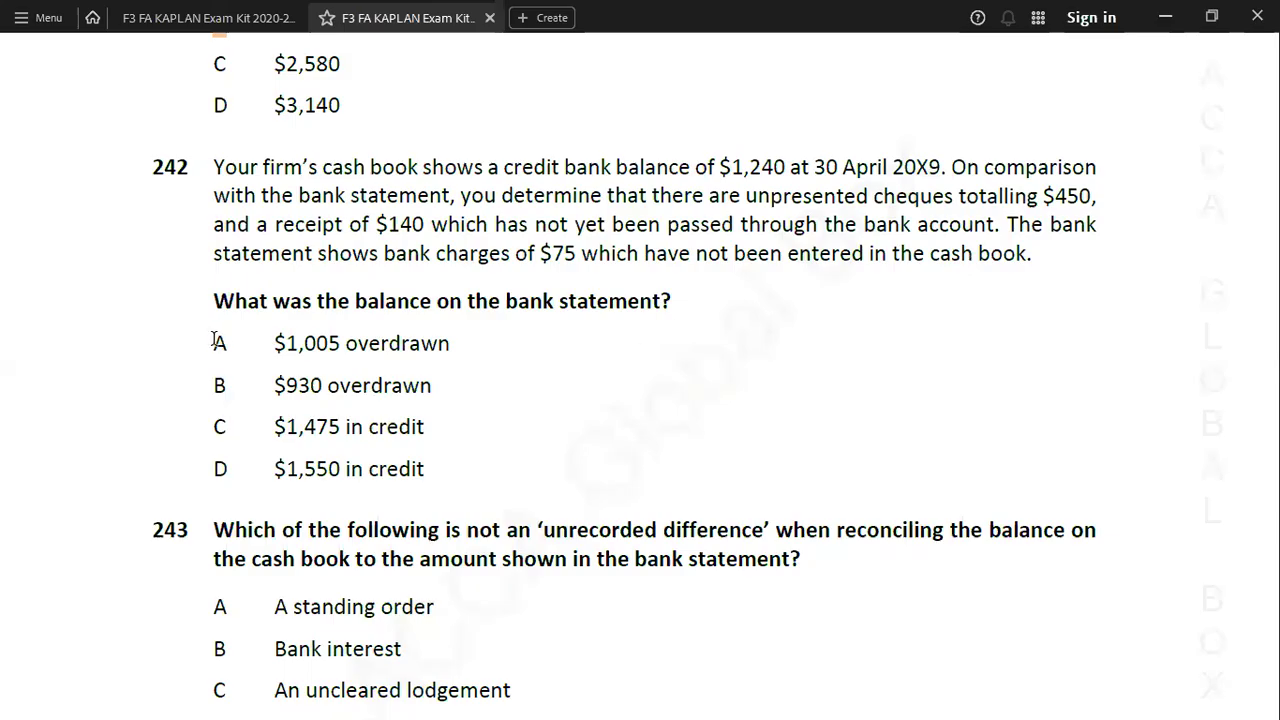
drag(211, 342, 228, 345)
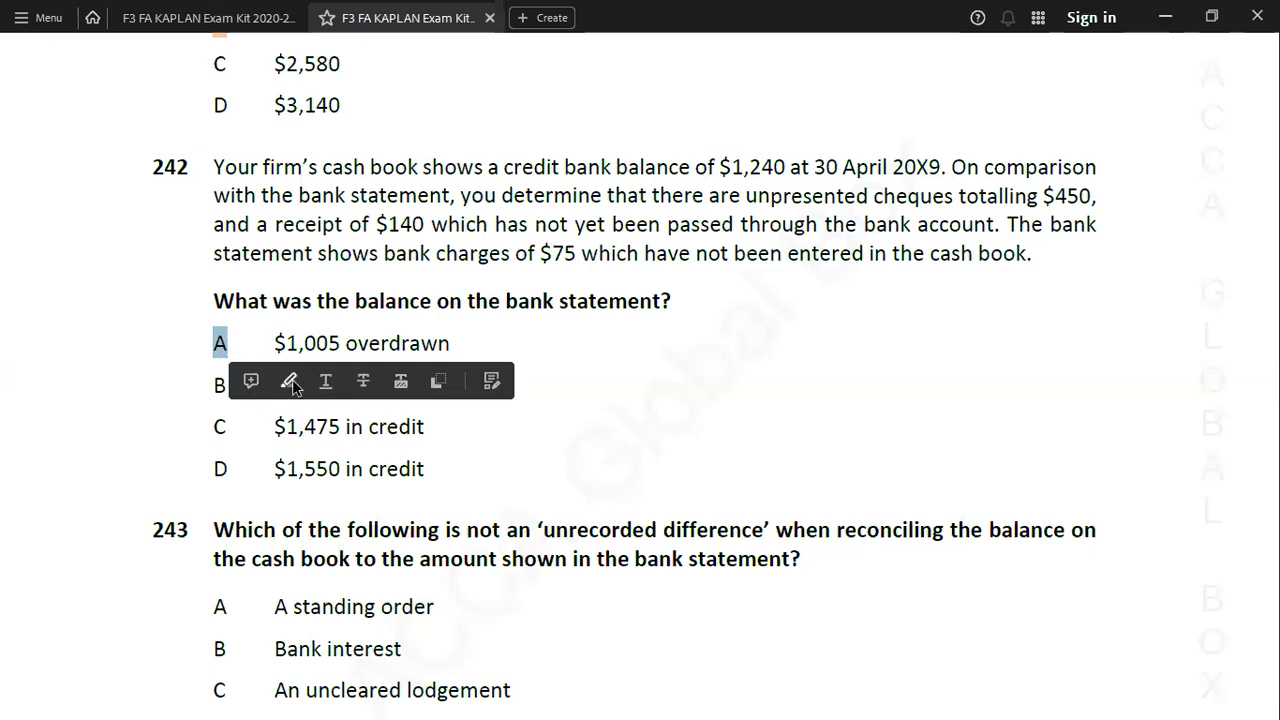
click(287, 380)
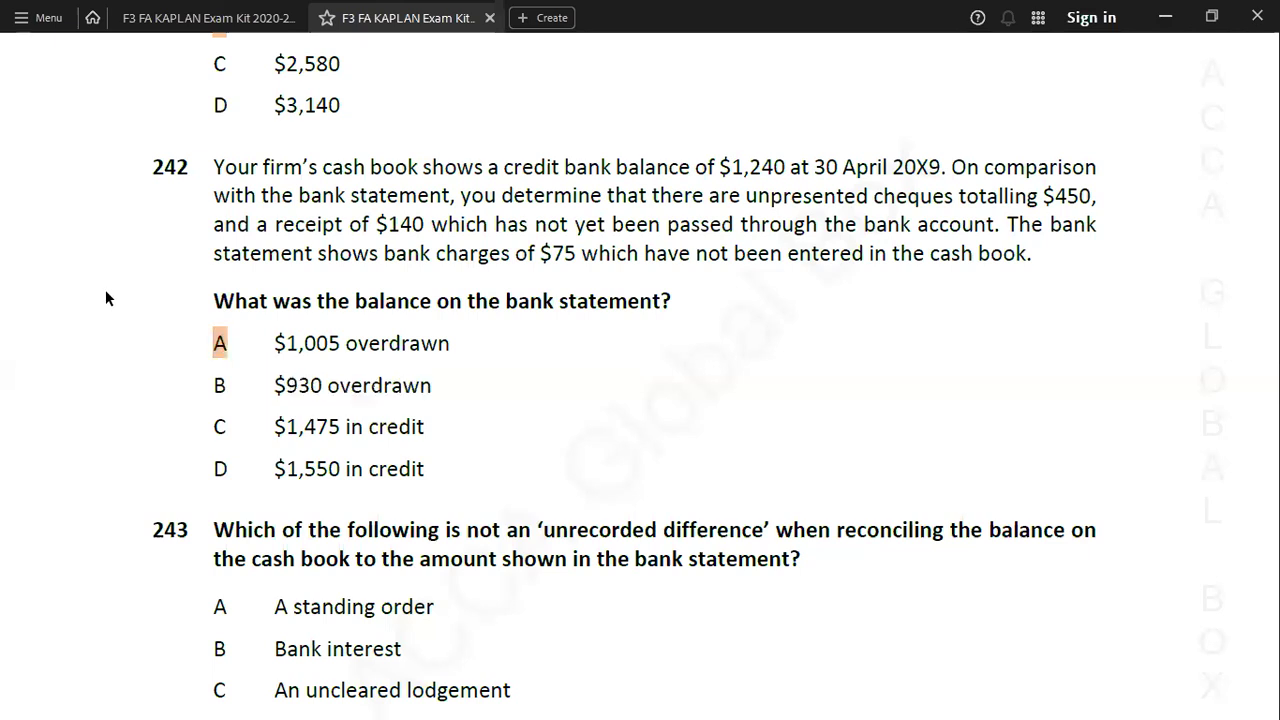
Switch to Excel and record the answer A for question 242 in cell A2967.
key(alt+Tab)
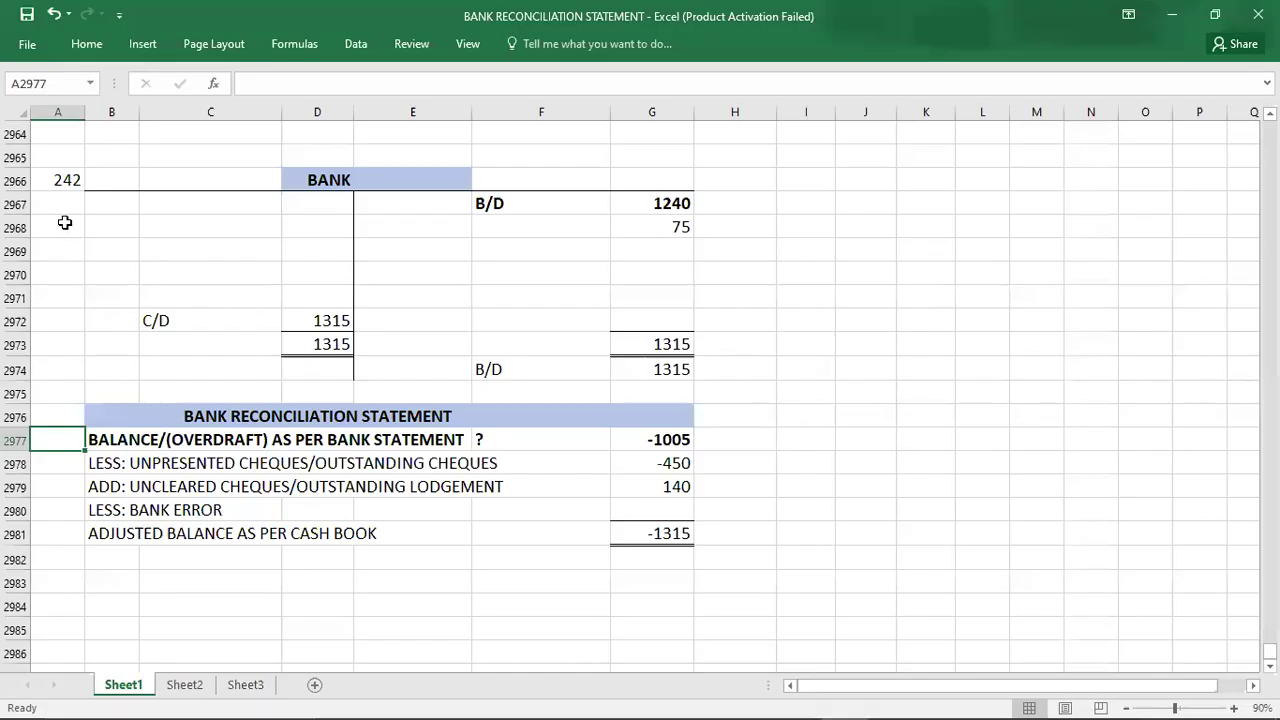
text(A)
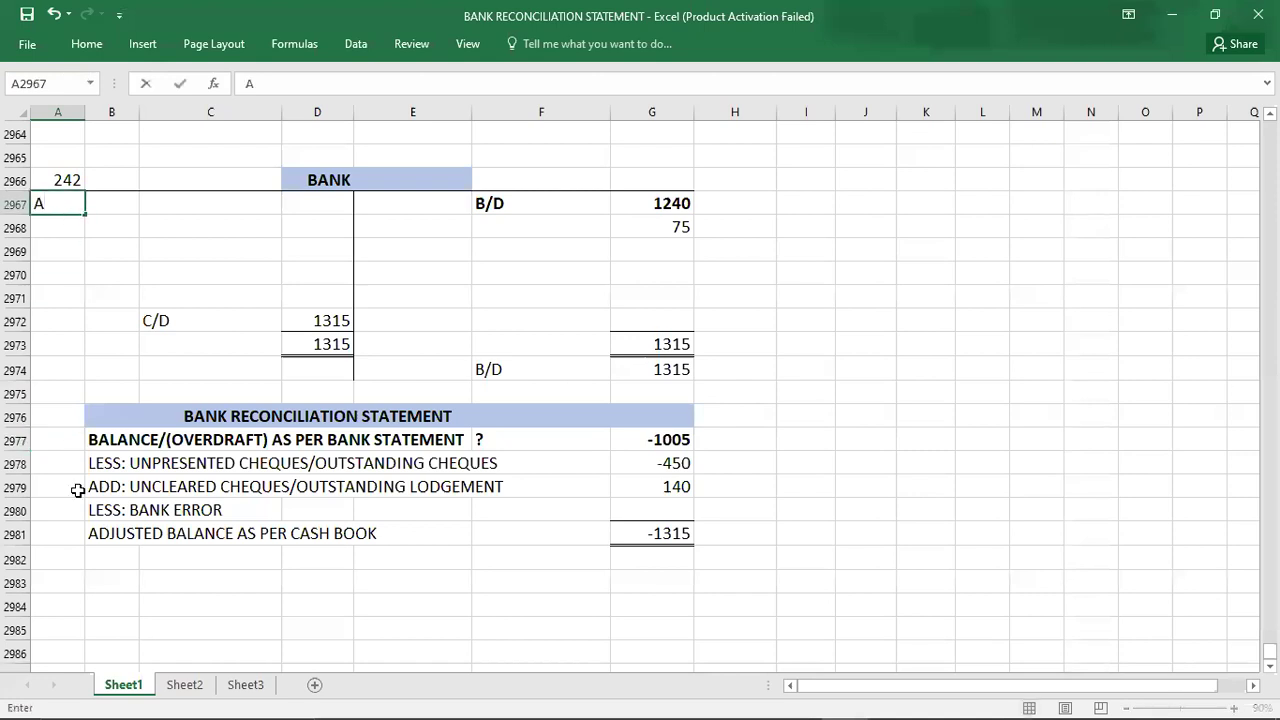
click(70, 580)
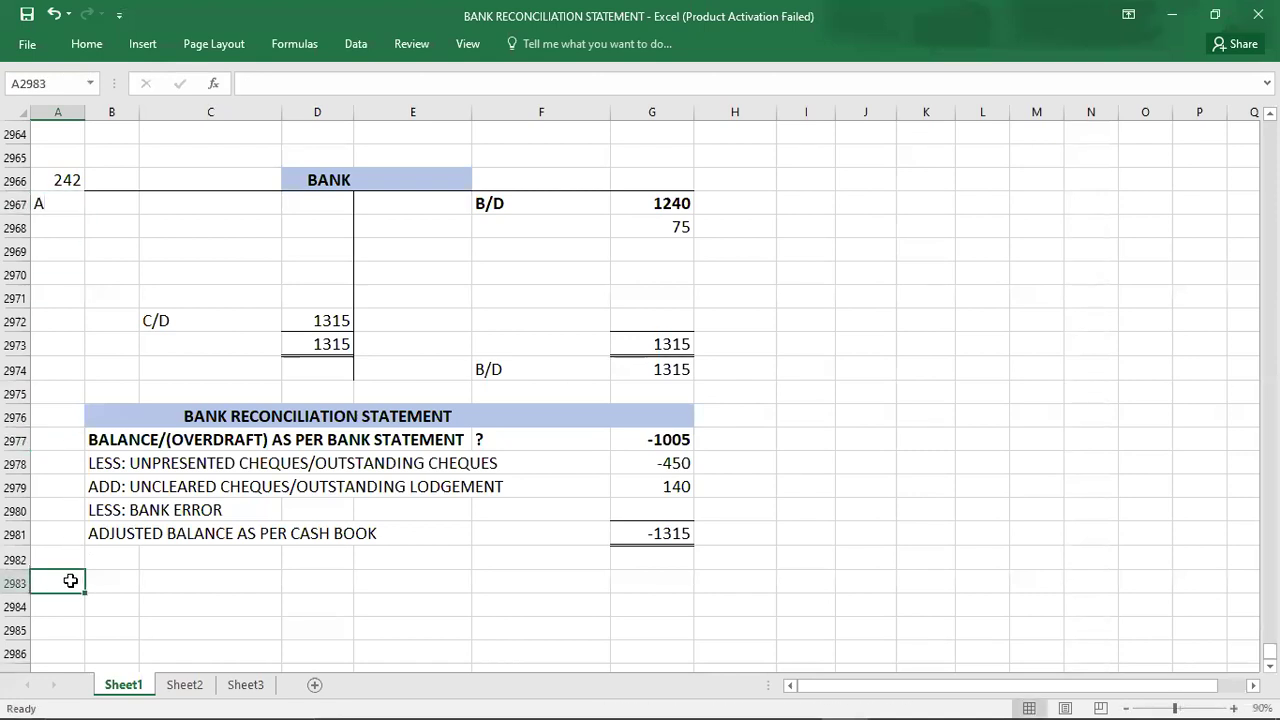
Switch to the exam kit PDF and read question 243 with its answer options.
key(alt+Tab)
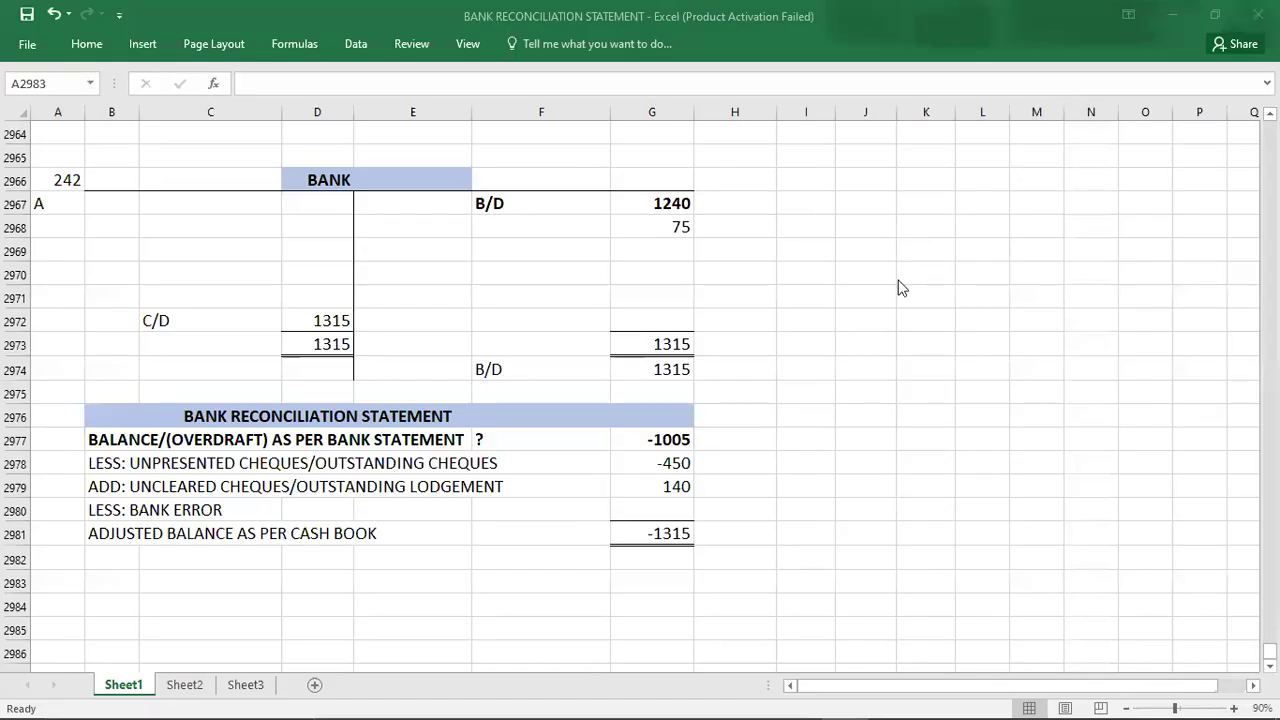
key(alt+Tab)
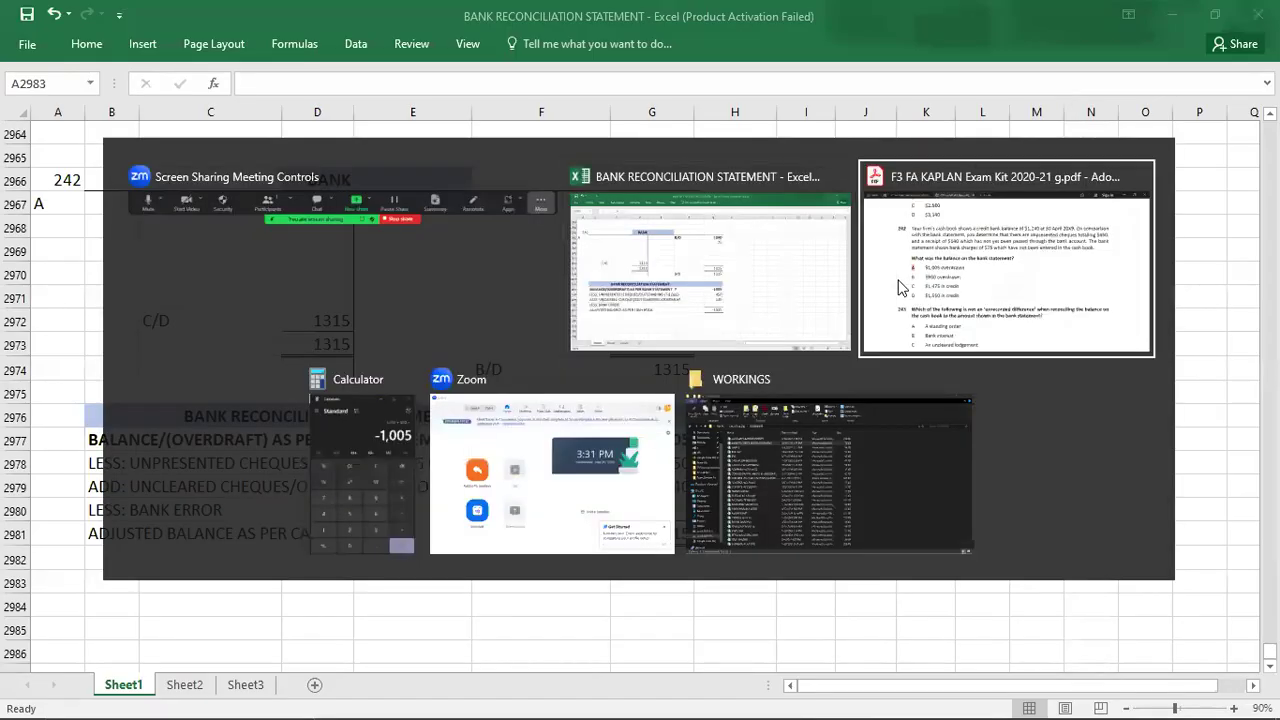
scroll(897, 279, down, 5)
scroll(897, 279, down, 2)
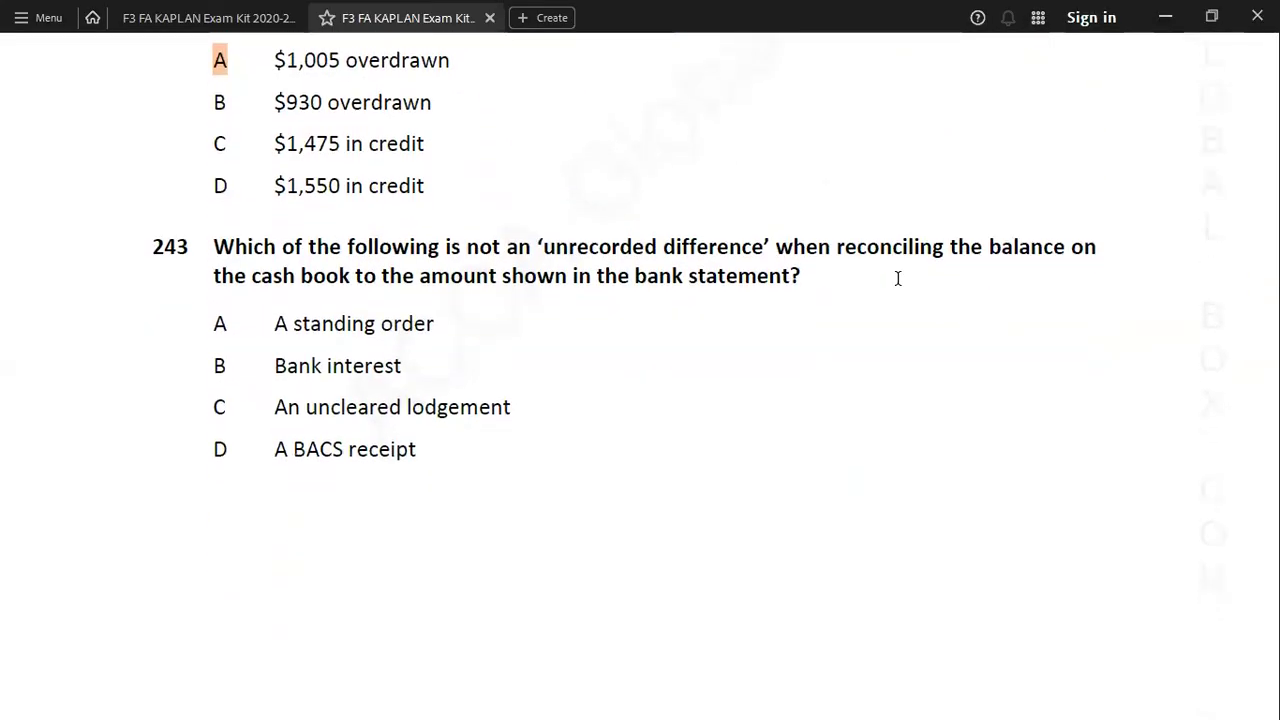